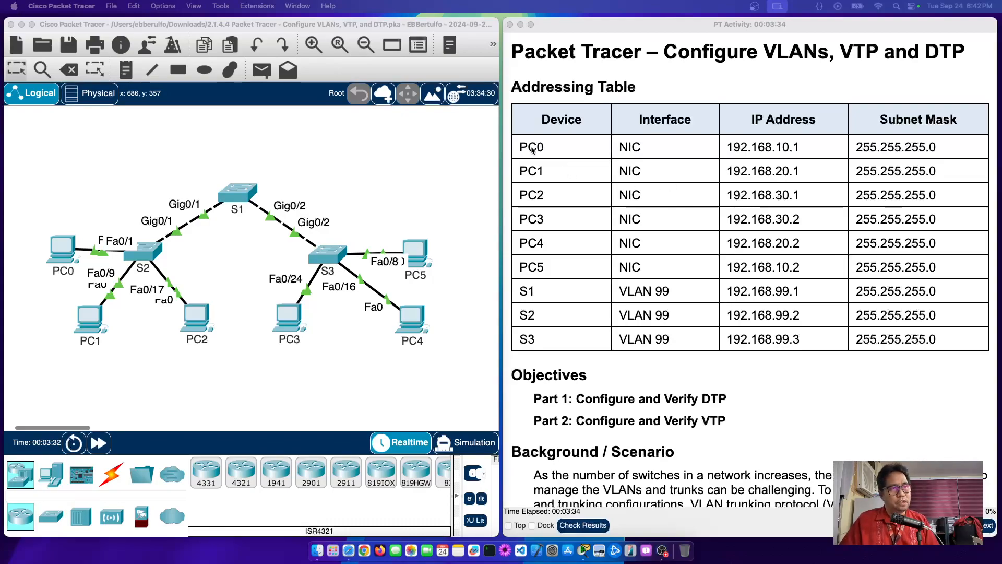
# Step: Highlight the PC pairs' addresses: 192.168.10.1/.2, 192.168.20.1/.2 and 192.168.30.1/.2
pyautogui.doubleClick(538, 218)
pyautogui.doubleClick(535, 267)
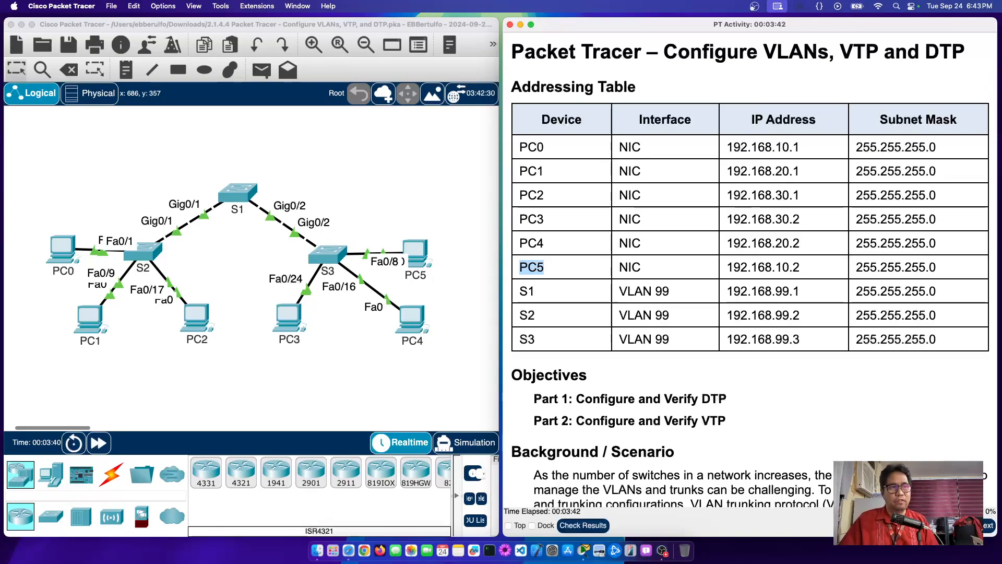
pyautogui.click(747, 144)
pyautogui.doubleClick(748, 144)
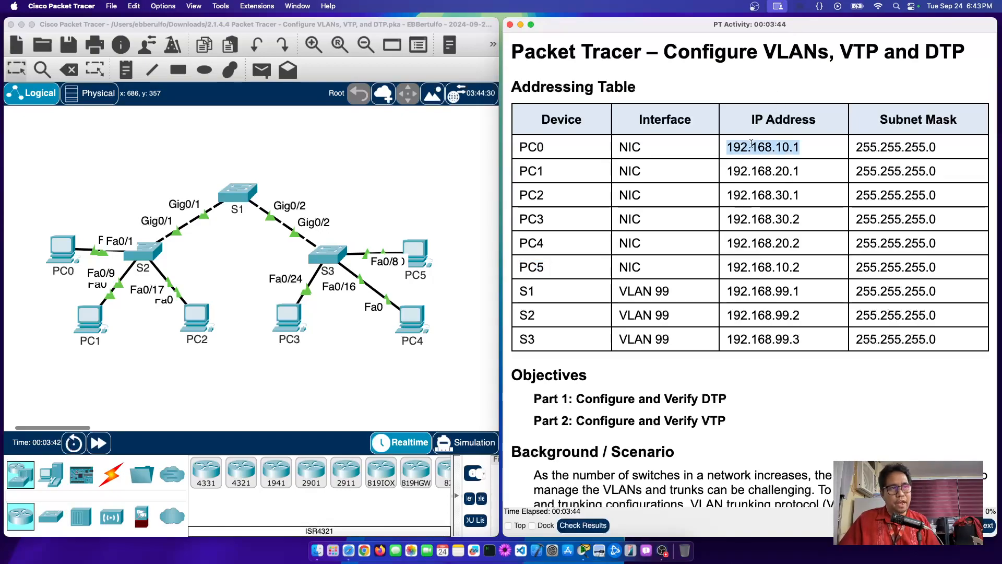
pyautogui.doubleClick(766, 265)
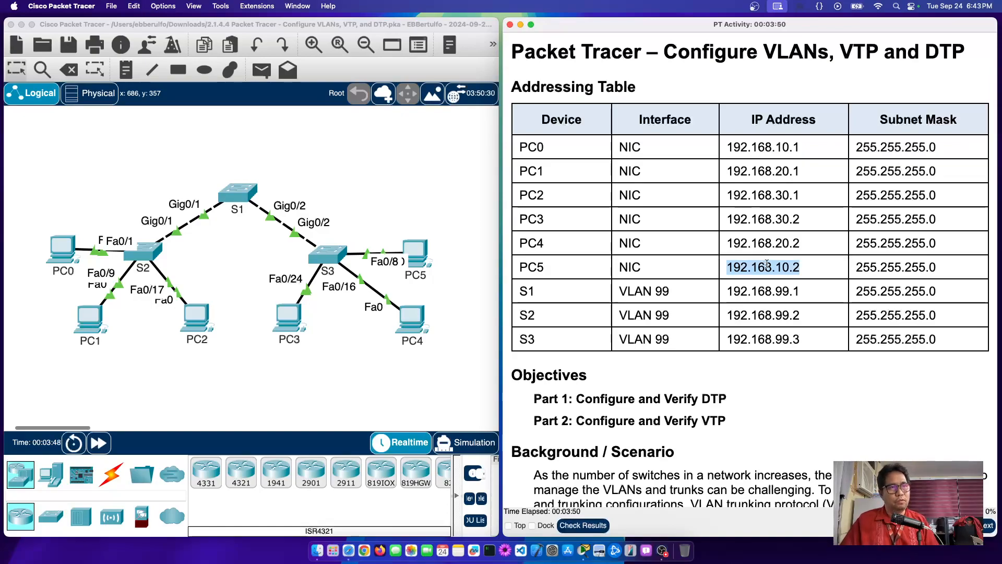
pyautogui.doubleClick(793, 144)
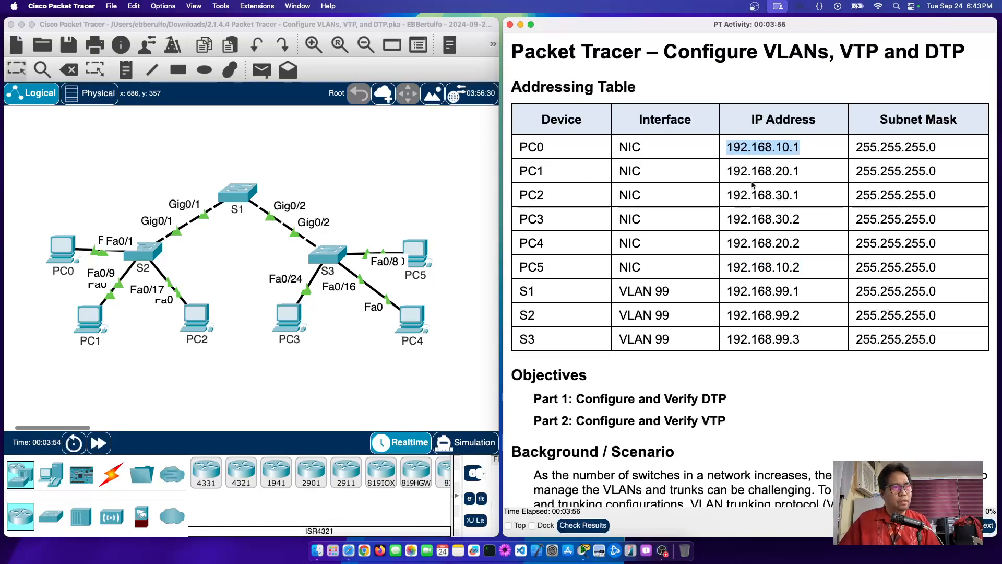
pyautogui.doubleClick(767, 171)
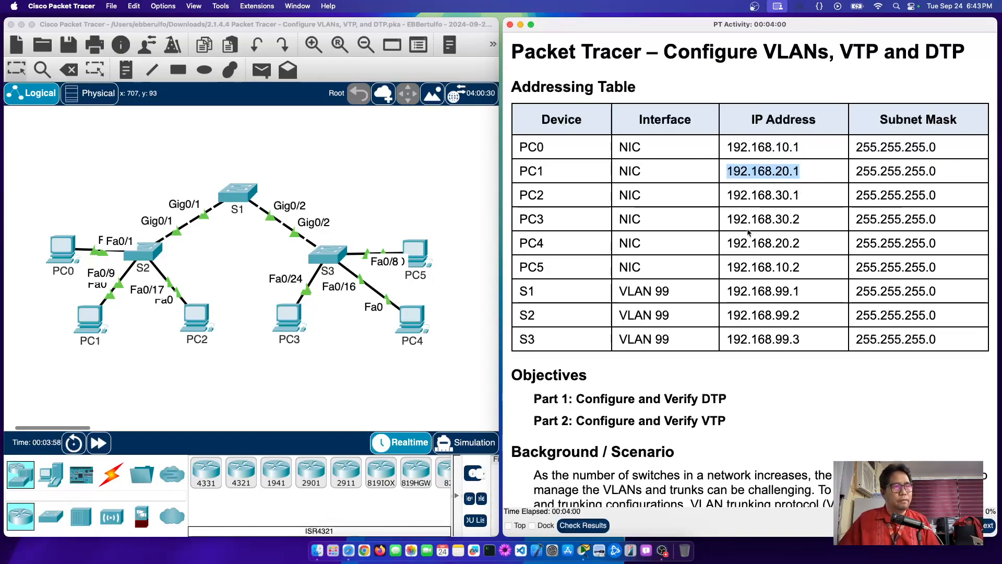
pyautogui.doubleClick(776, 243)
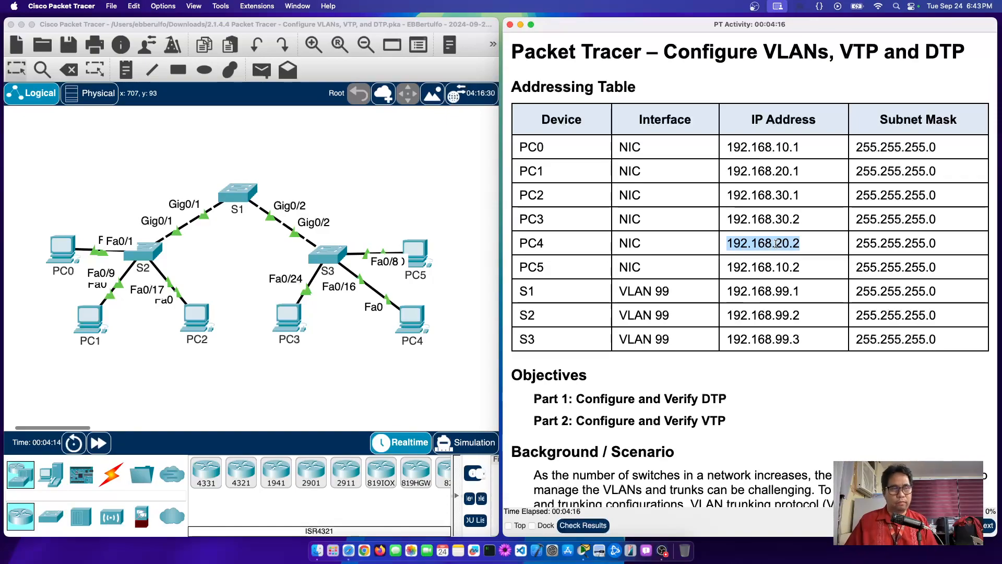
pyautogui.doubleClick(777, 195)
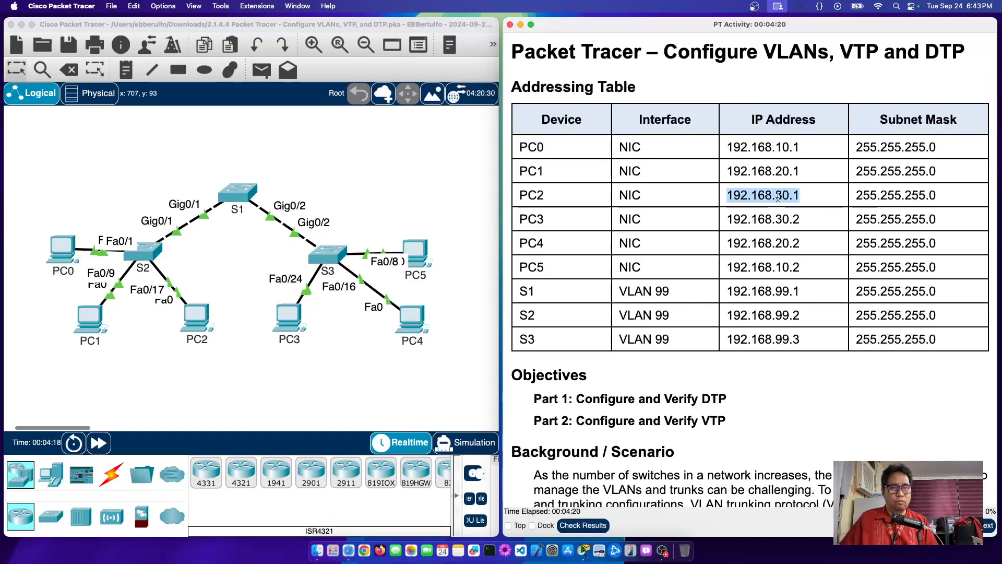
pyautogui.doubleClick(781, 220)
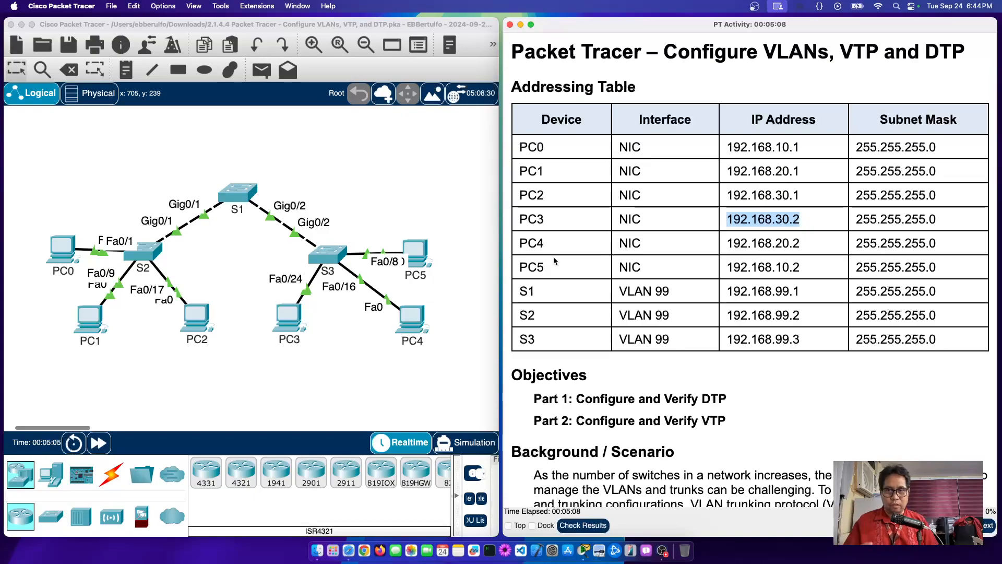
# Step: Mark PC0–PC2 addresses again, then S1's VLAN interface and its address 192.168.99.1
pyautogui.doubleClick(780, 152)
pyautogui.doubleClick(782, 171)
pyautogui.doubleClick(782, 194)
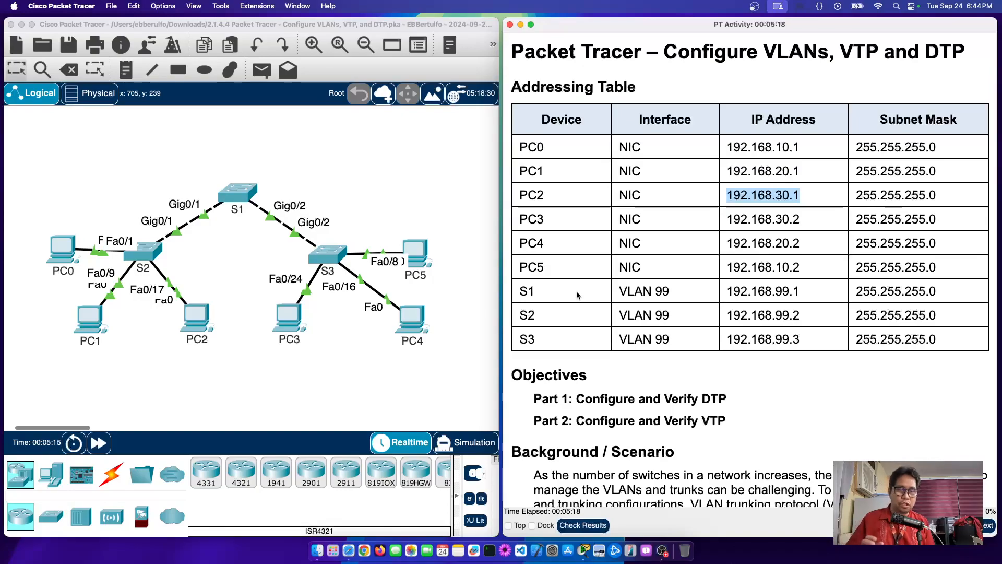
pyautogui.doubleClick(646, 292)
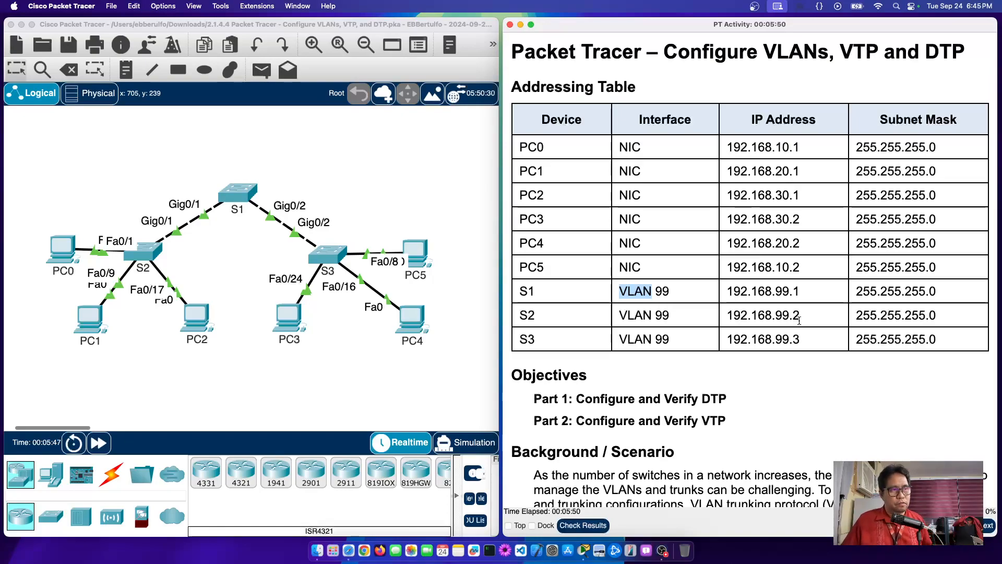
pyautogui.doubleClick(786, 292)
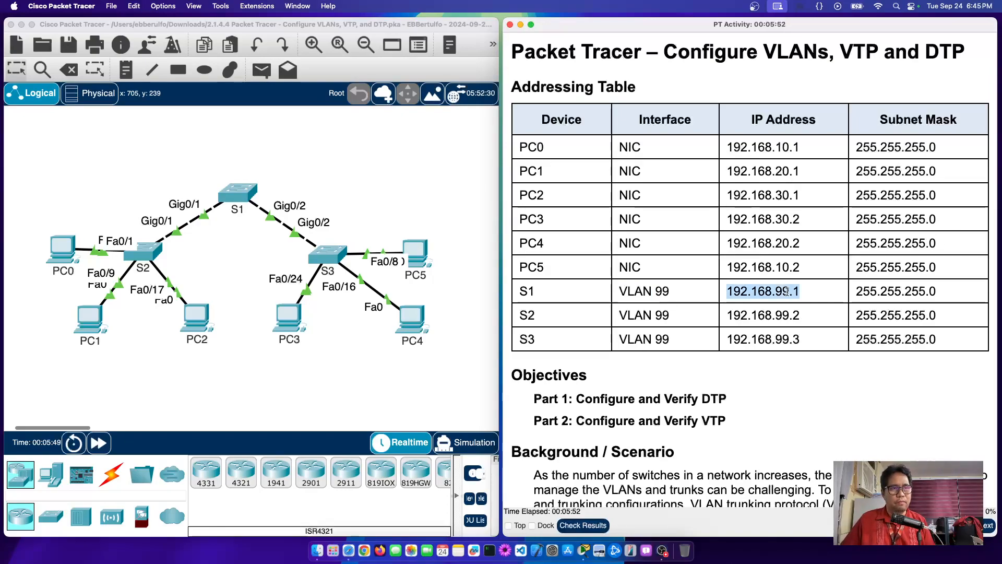
pyautogui.click(730, 291)
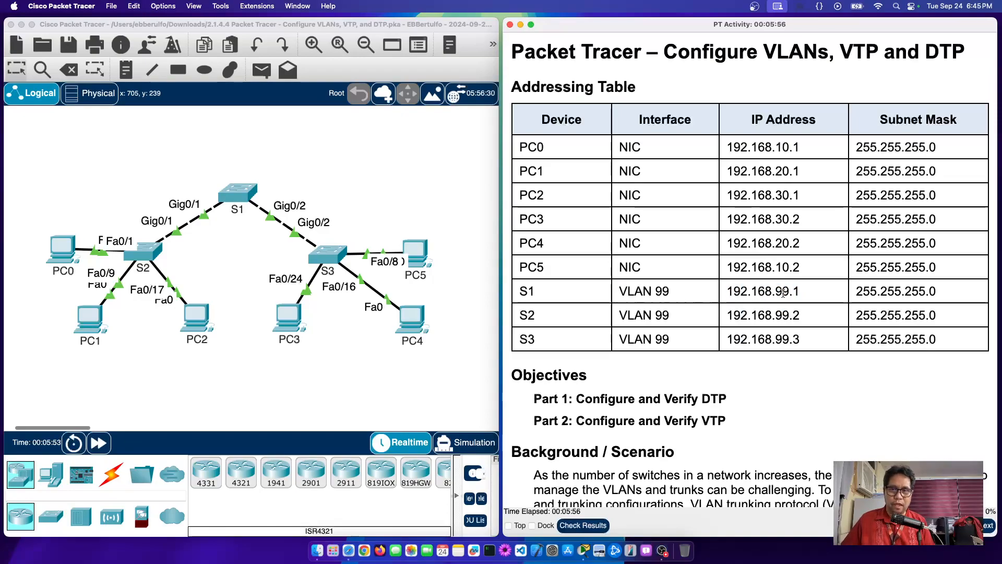
pyautogui.moveTo(792, 315); pyautogui.dragTo(810, 342)
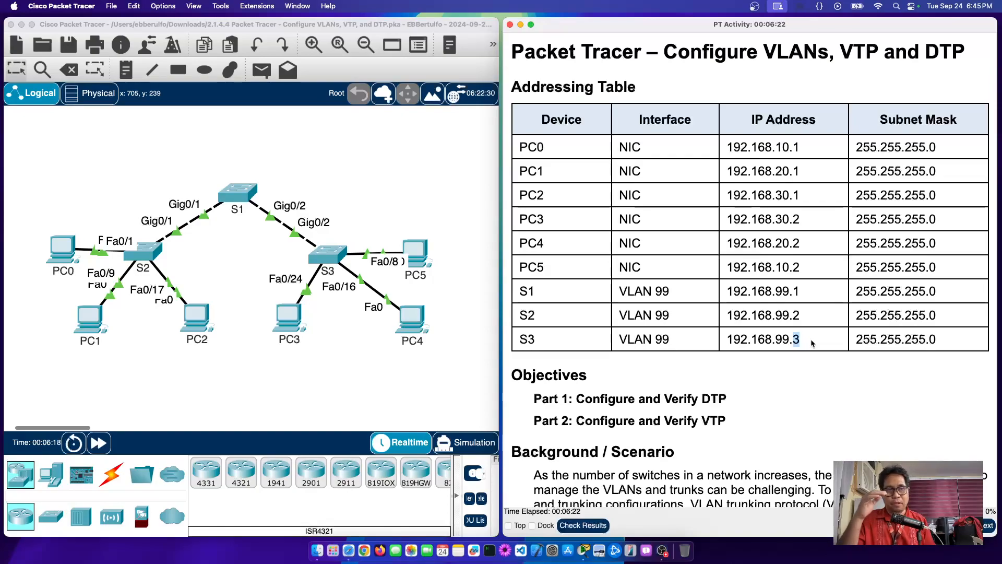
# Step: Scroll down to Part 1 and highlight 'VLAN 999' and 'native VLAN' in its intro
pyautogui.scroll(-1, 812, 343)
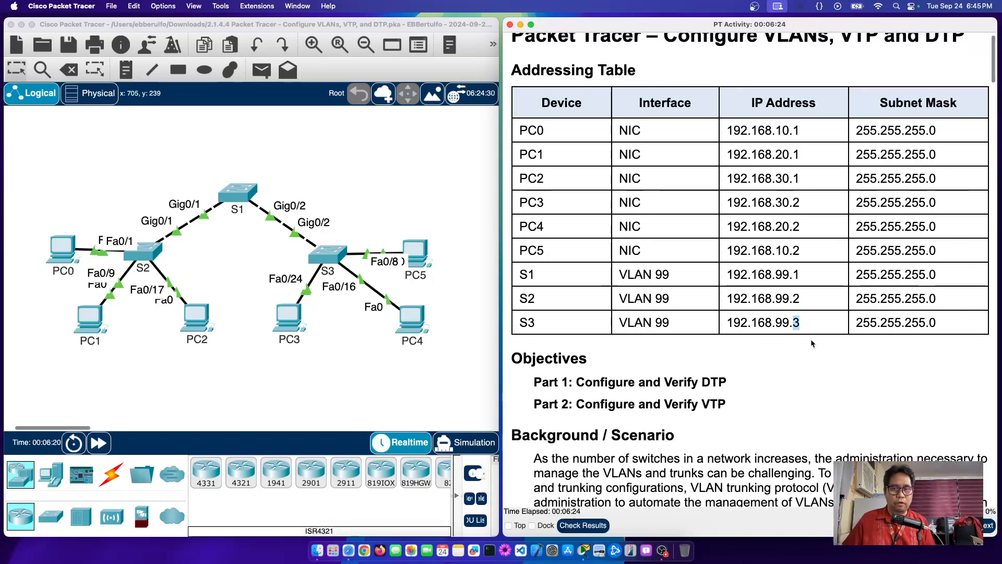
pyautogui.scroll(-1, 812, 343)
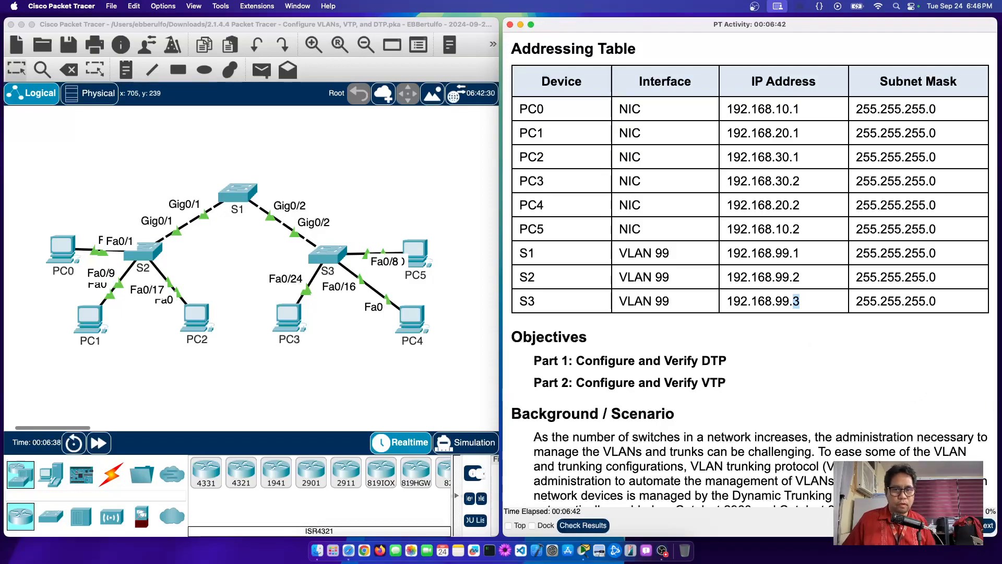
pyautogui.scroll(-5, 769, 292)
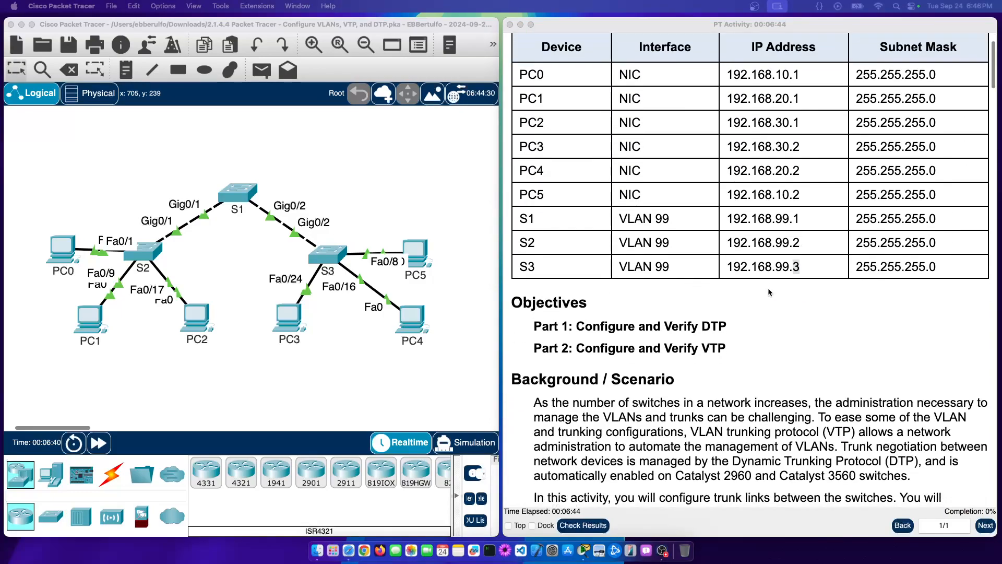
pyautogui.scroll(-4, 769, 293)
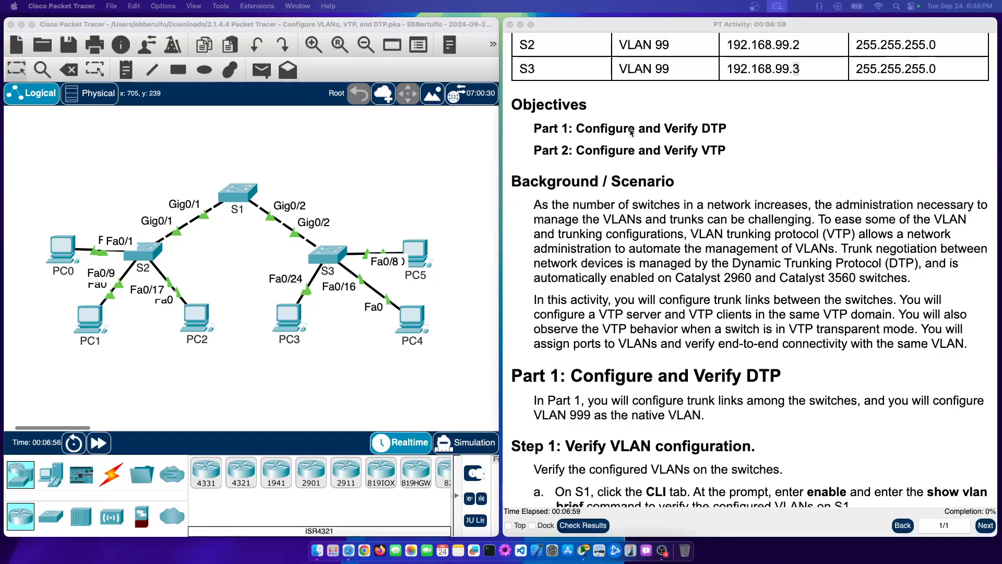
pyautogui.scroll(-2, 696, 172)
pyautogui.scroll(-5, 697, 172)
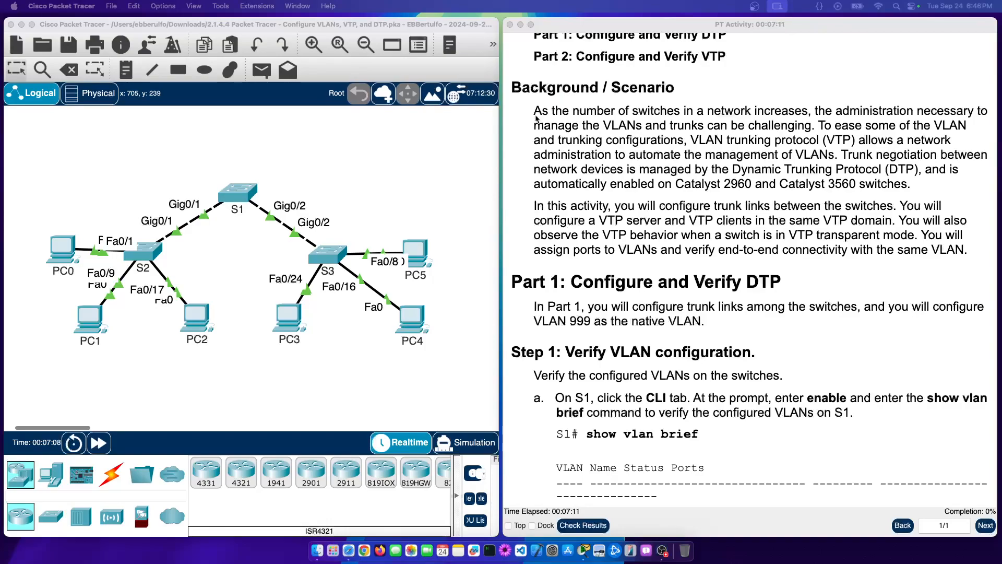
pyautogui.scroll(-1, 600, 220)
pyautogui.scroll(-5, 600, 220)
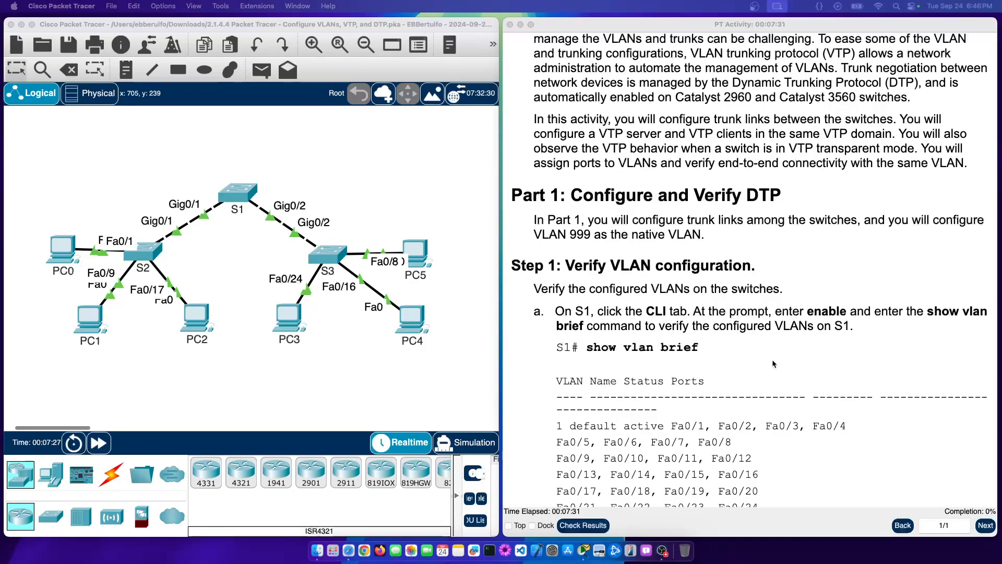
pyautogui.scroll(-5, 744, 406)
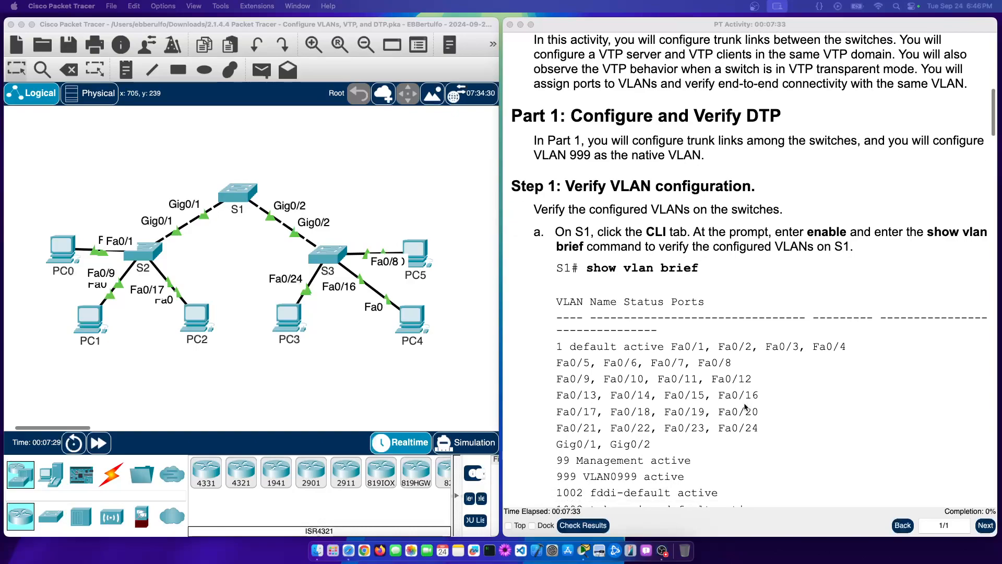
pyautogui.scroll(-2, 710, 369)
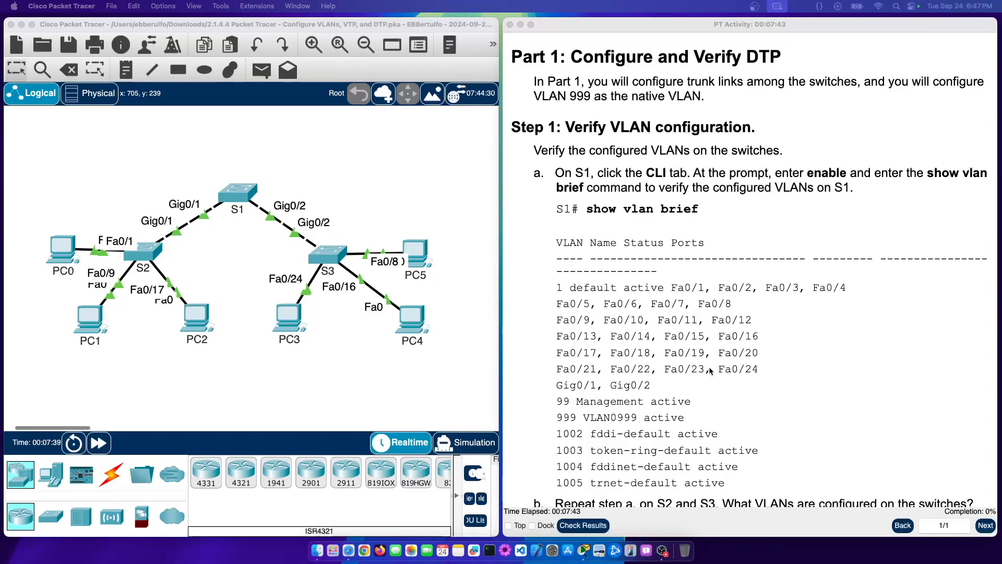
pyautogui.scroll(-1, 662, 321)
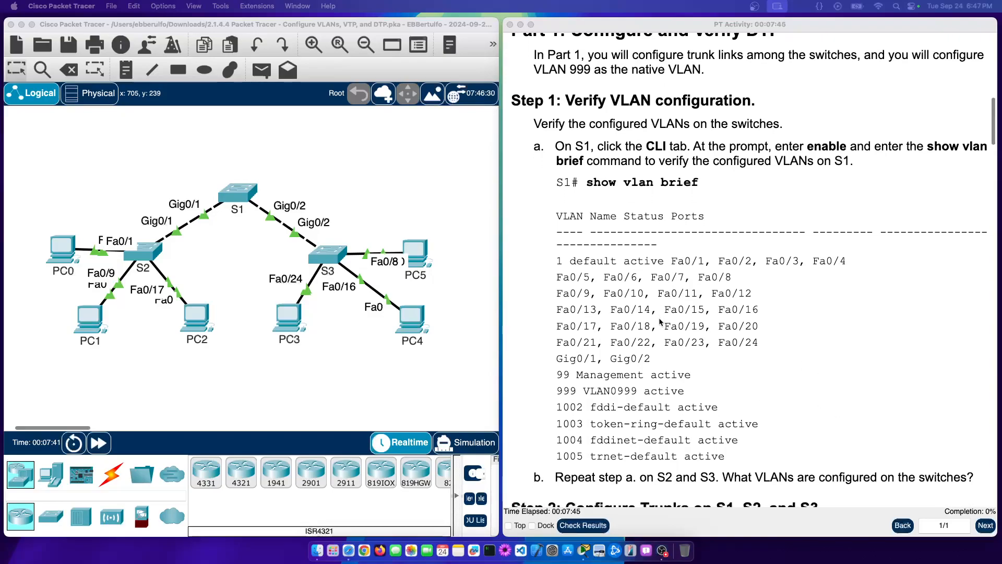
pyautogui.scroll(1, 677, 298)
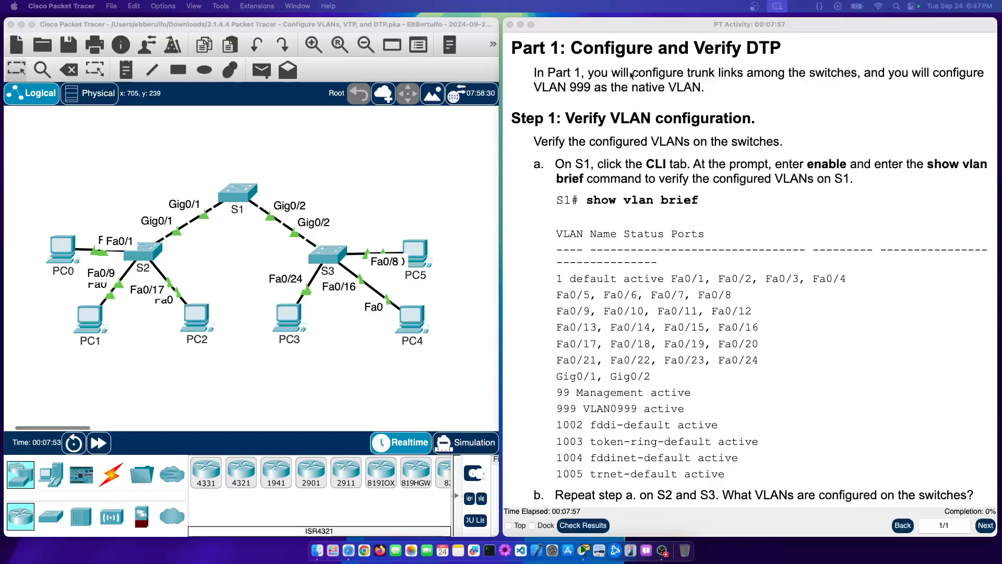
pyautogui.doubleClick(558, 87)
pyautogui.moveTo(594, 87); pyautogui.dragTo(534, 86)
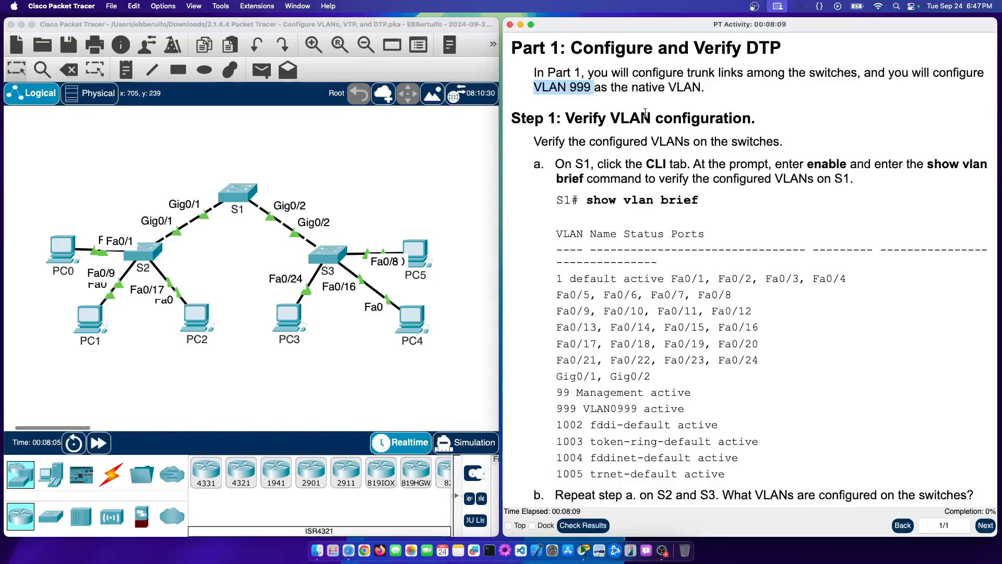
pyautogui.moveTo(631, 87); pyautogui.dragTo(699, 87)
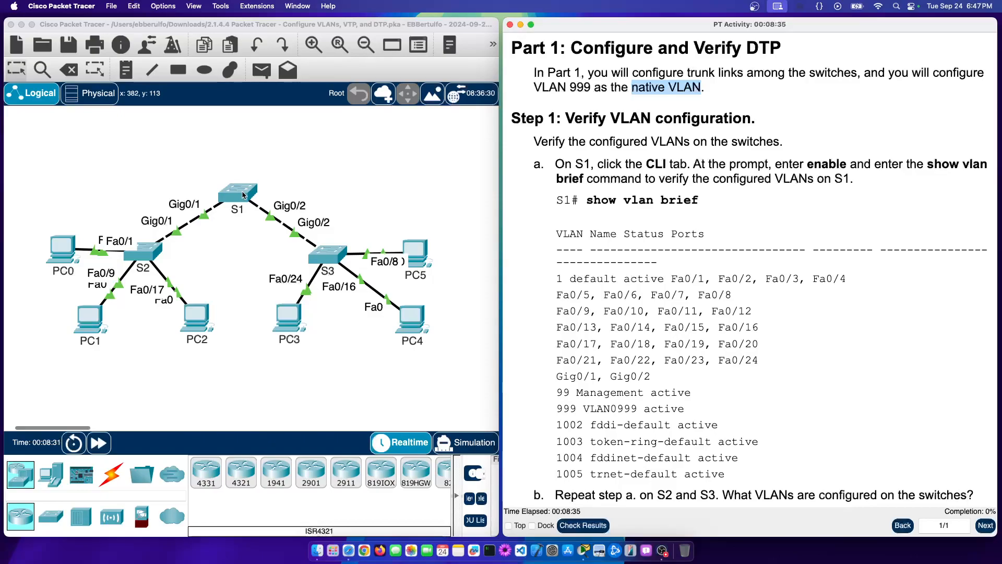
# Step: Return focus from the topology to the instructions and scroll up toward the addressing table
pyautogui.hscroll(2, 243, 195)
pyautogui.click(272, 175)
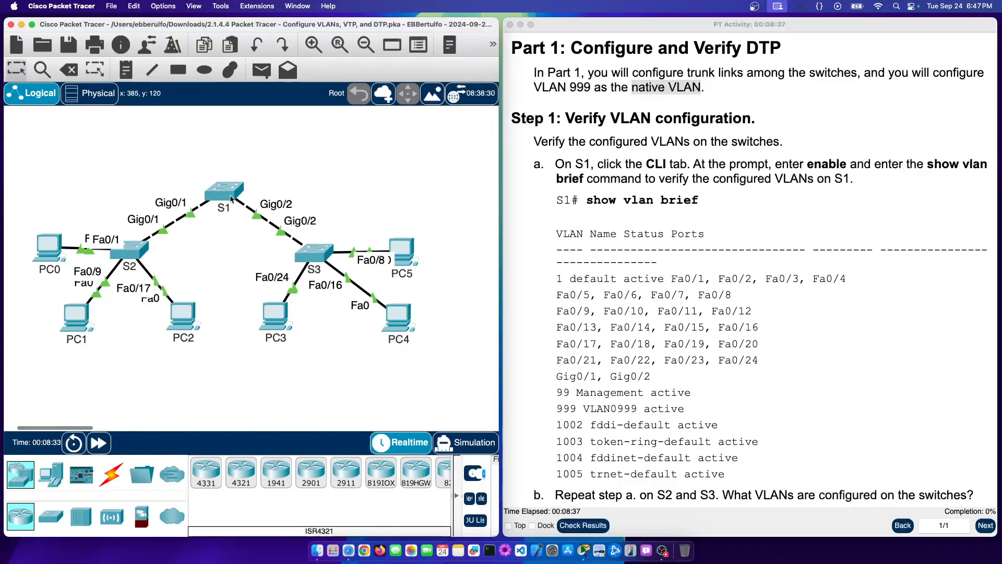
pyautogui.moveTo(230, 199)
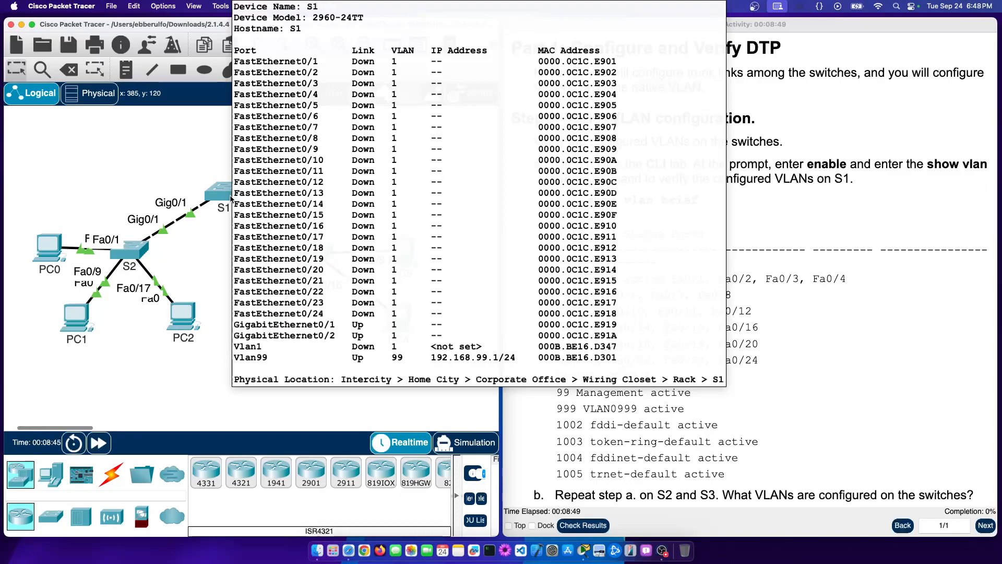
pyautogui.click(799, 249)
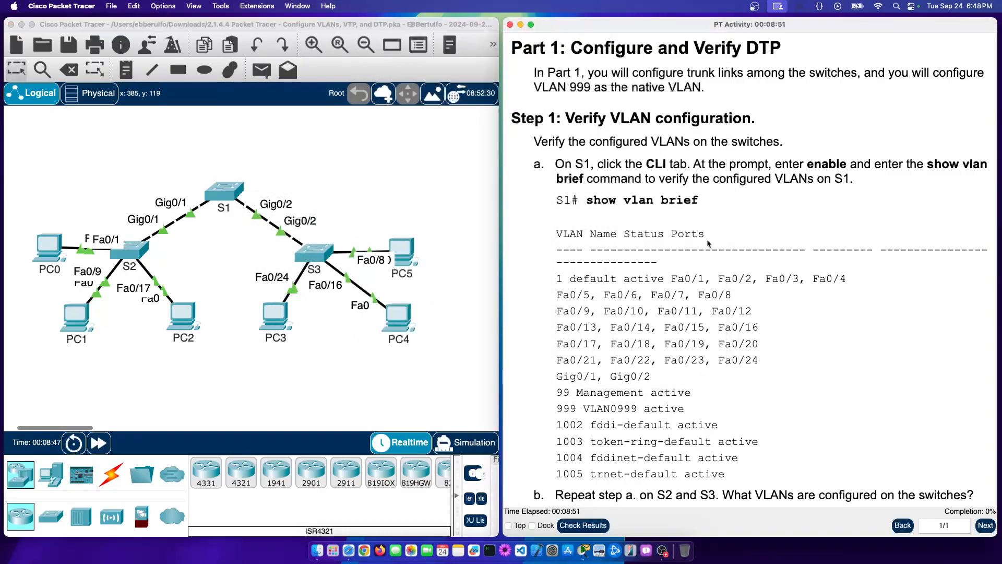
pyautogui.scroll(15, 708, 243)
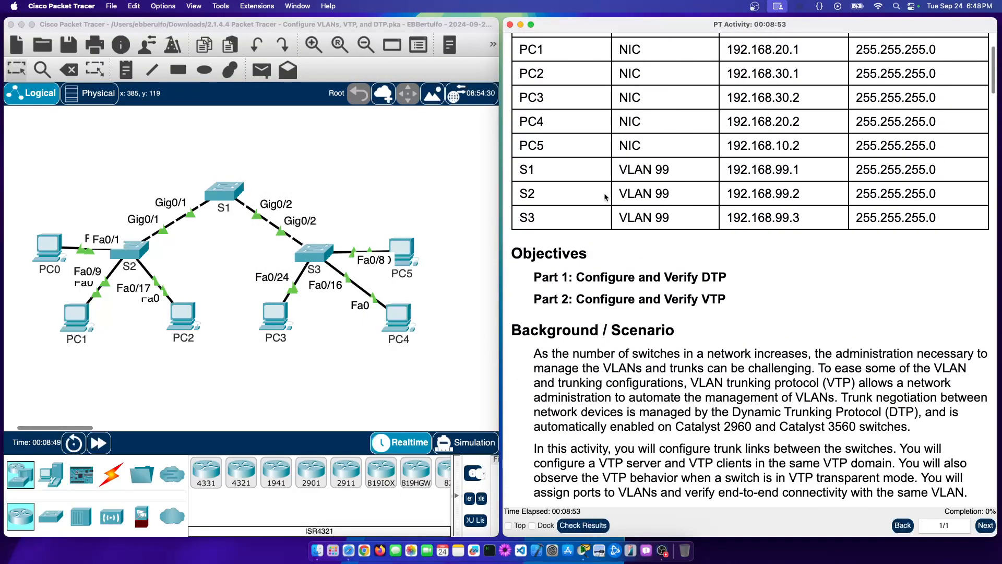
pyautogui.moveTo(519, 169); pyautogui.dragTo(809, 169)
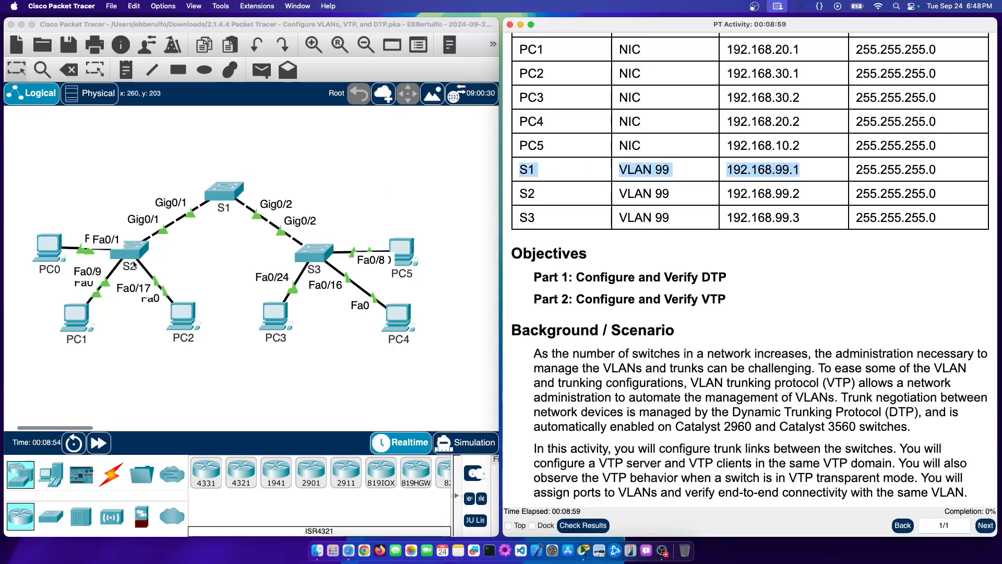
pyautogui.click(428, 238)
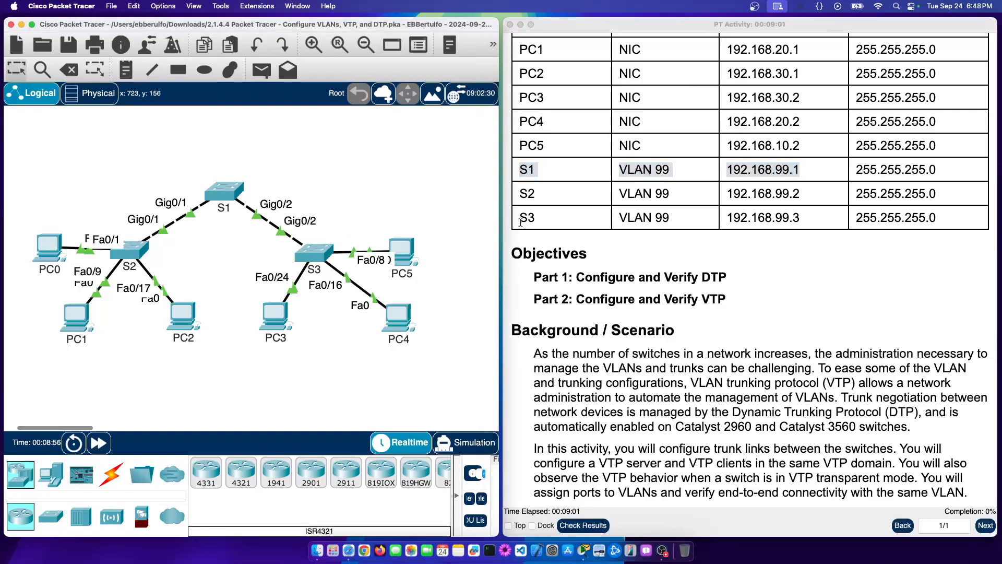
pyautogui.scroll(2, 521, 221)
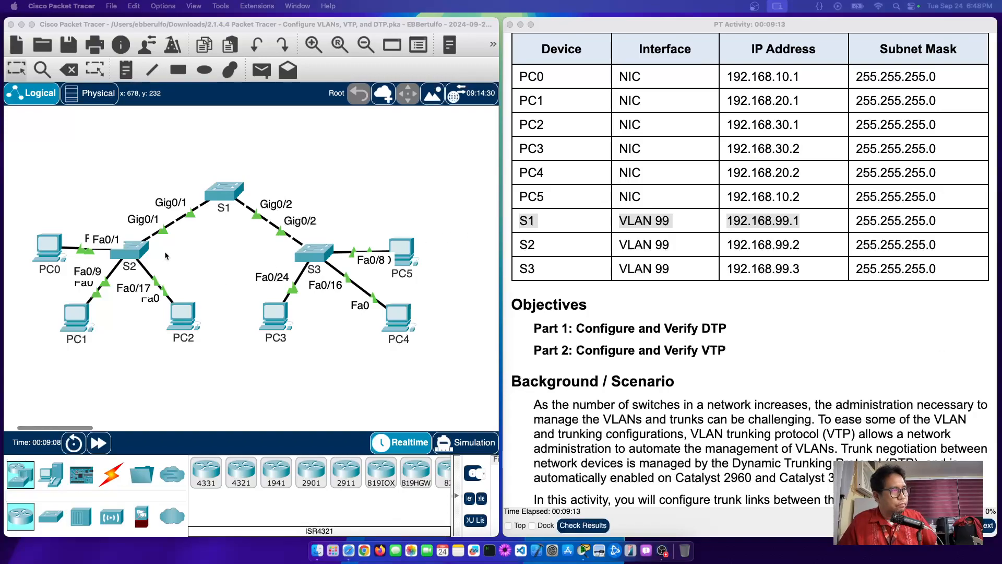
pyautogui.click(126, 254)
pyautogui.moveTo(126, 255)
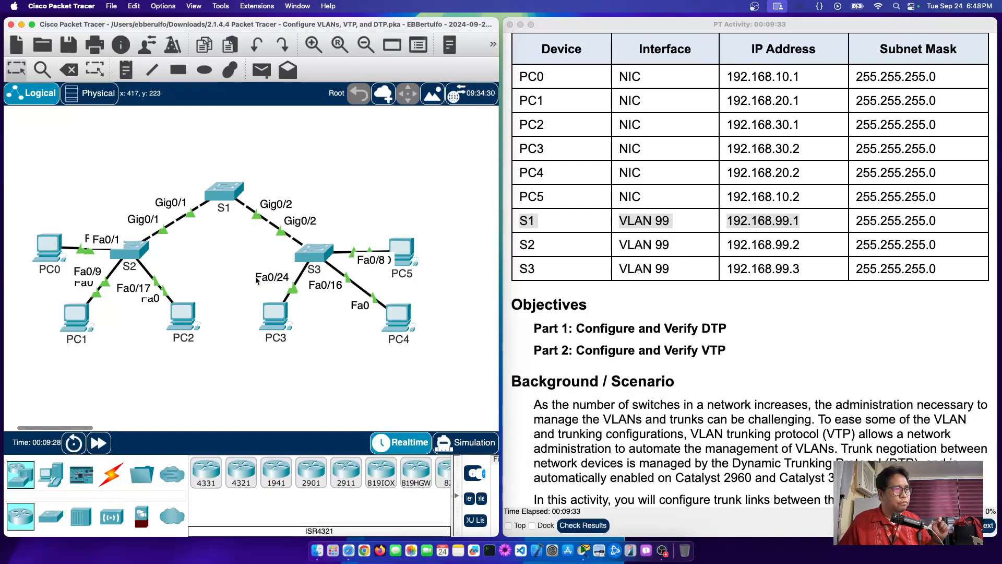
pyautogui.moveTo(309, 261)
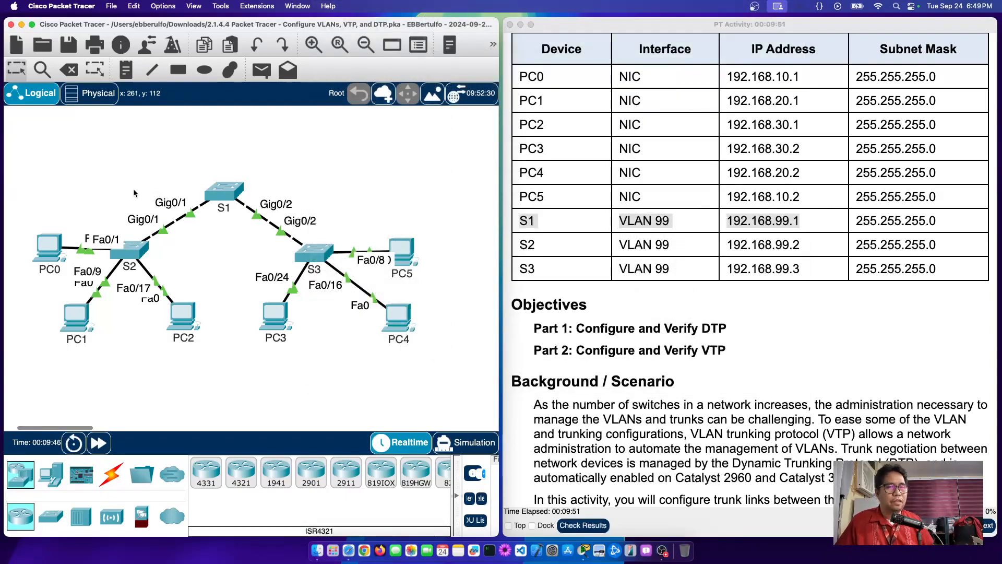
pyautogui.moveTo(46, 247)
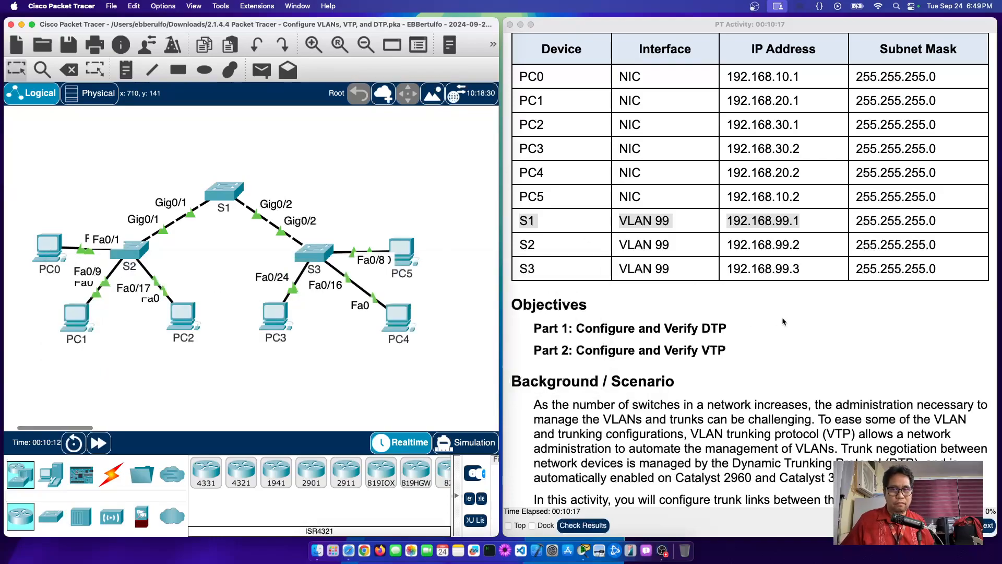
# Step: Scroll the instructions down to Part 1 Step 1's show vlan brief sample output
pyautogui.scroll(-2, 782, 320)
pyautogui.scroll(-15, 783, 322)
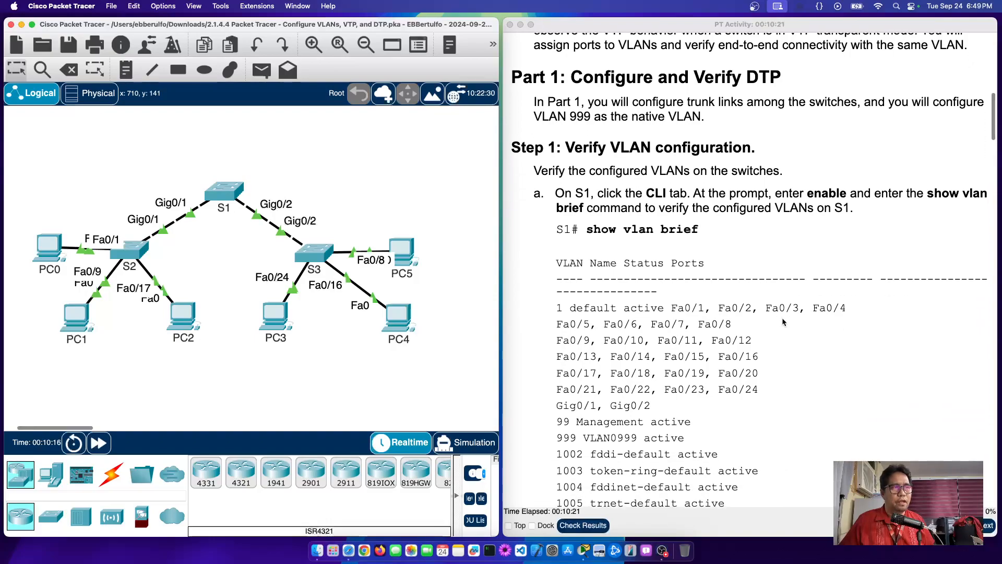
pyautogui.scroll(-2, 783, 322)
pyautogui.scroll(-1, 783, 322)
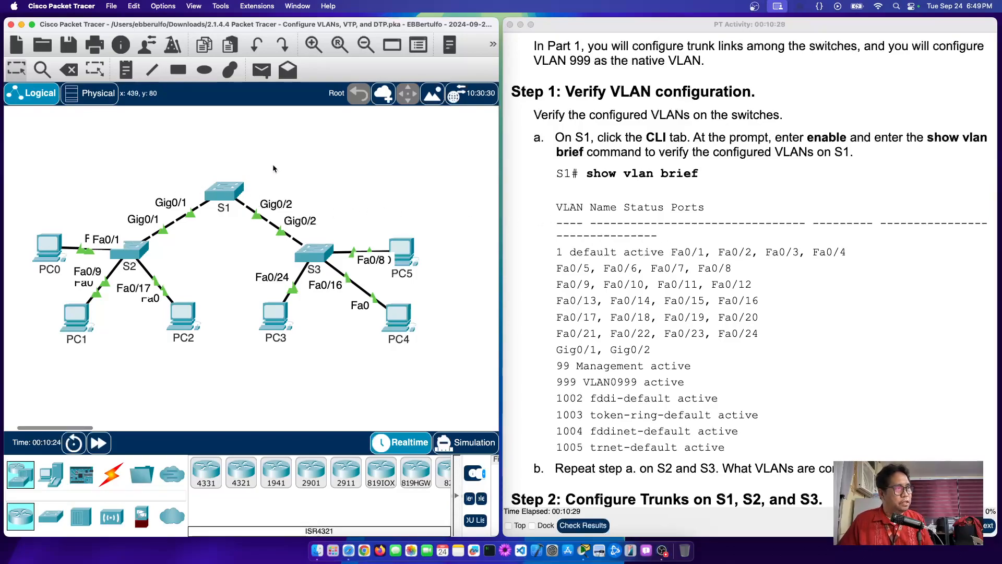
pyautogui.moveTo(220, 196)
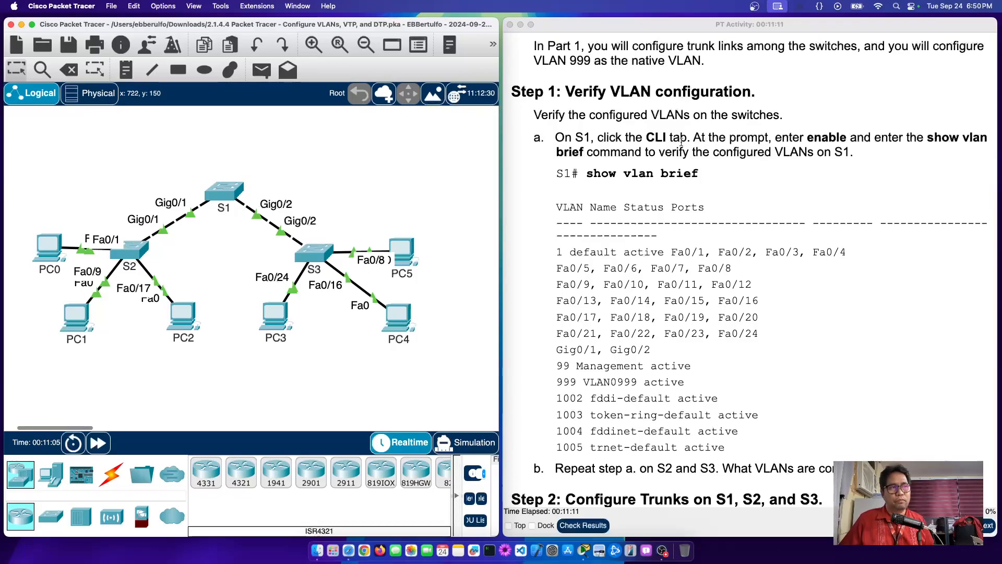
pyautogui.doubleClick(656, 138)
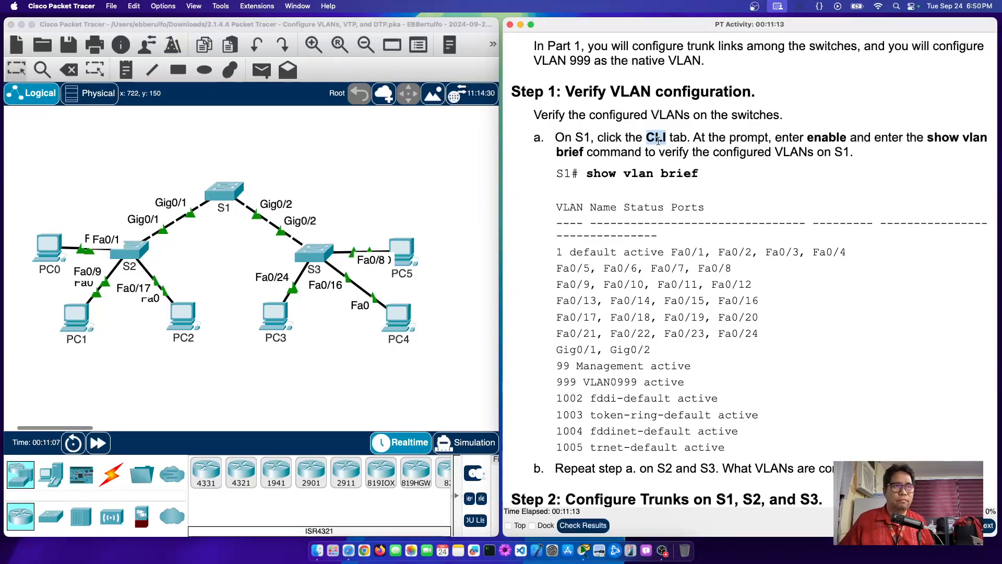
pyautogui.doubleClick(825, 138)
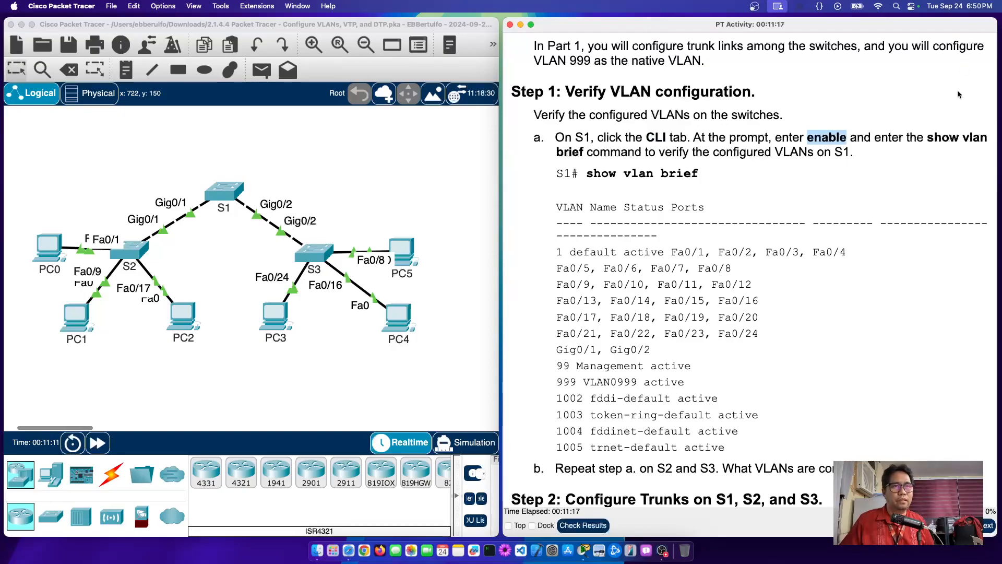
pyautogui.doubleClick(942, 137)
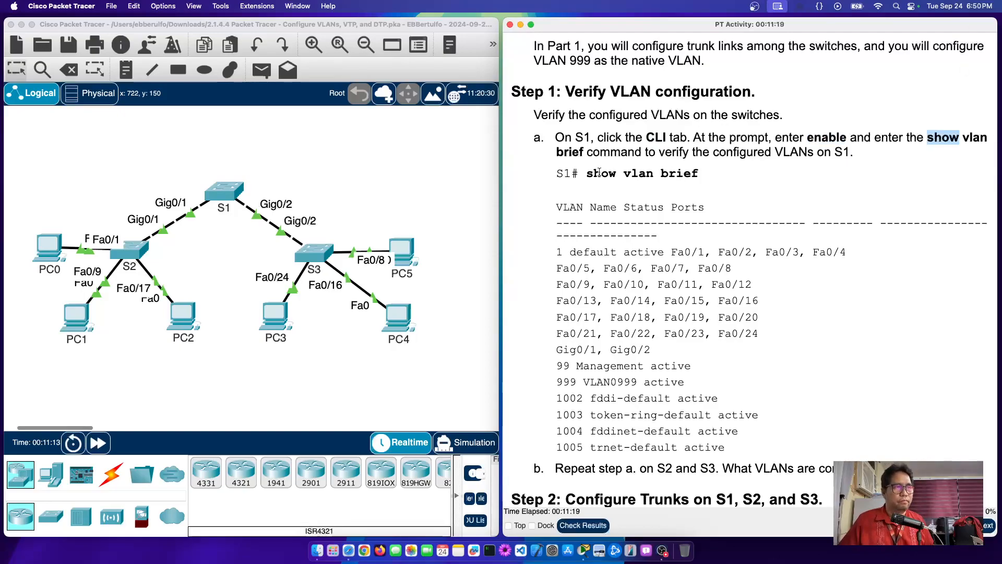
pyautogui.moveTo(585, 174); pyautogui.dragTo(715, 182)
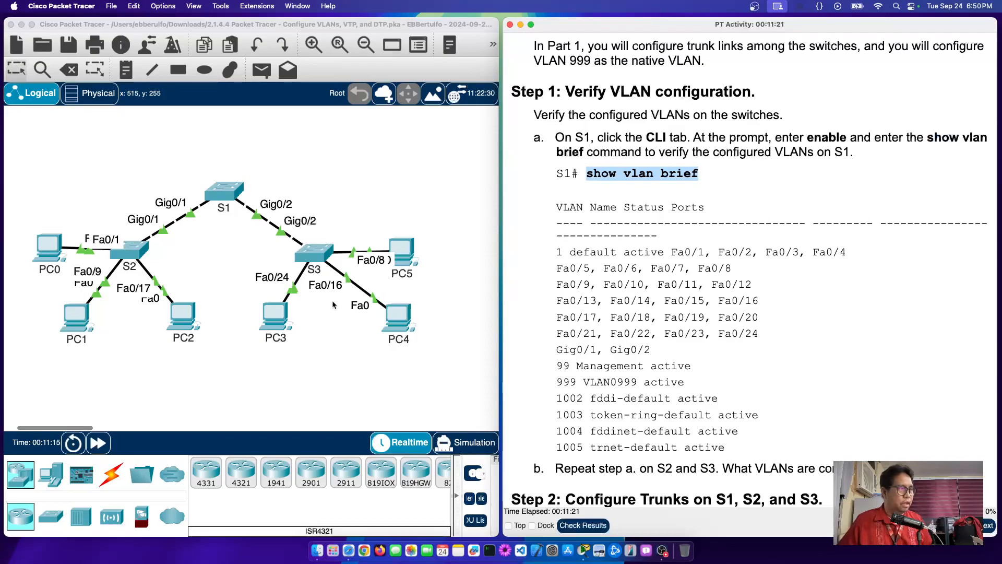
# Step: In S1's CLI, enter privileged mode with en, run show vlan brief and widen the terminal
pyautogui.click(224, 192)
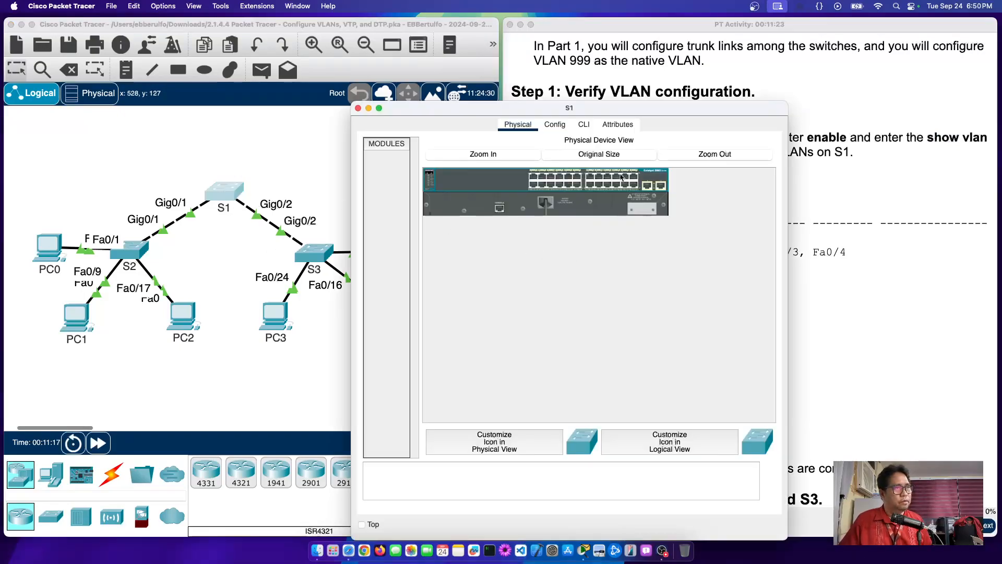
pyautogui.click(585, 125)
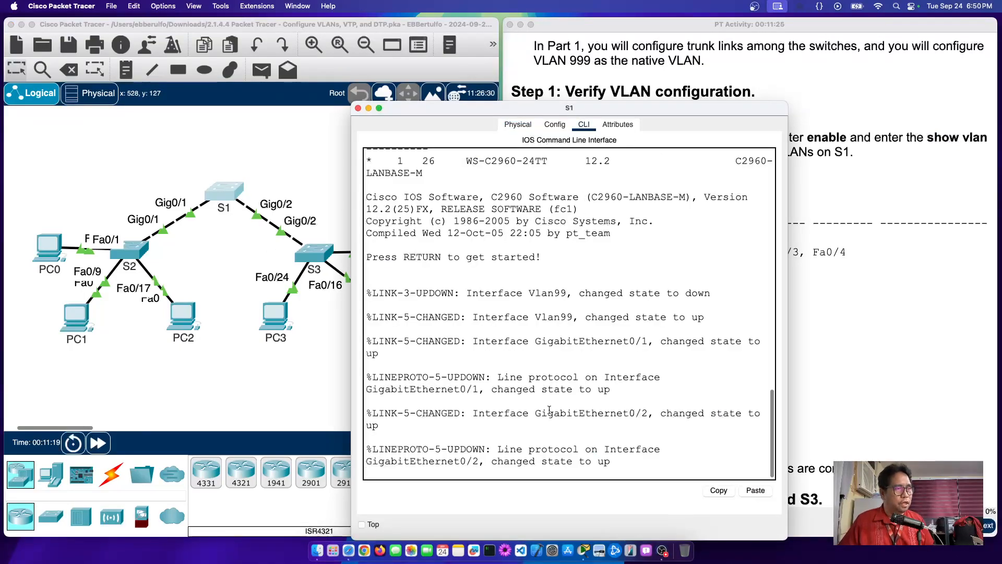
pyautogui.press('Return')
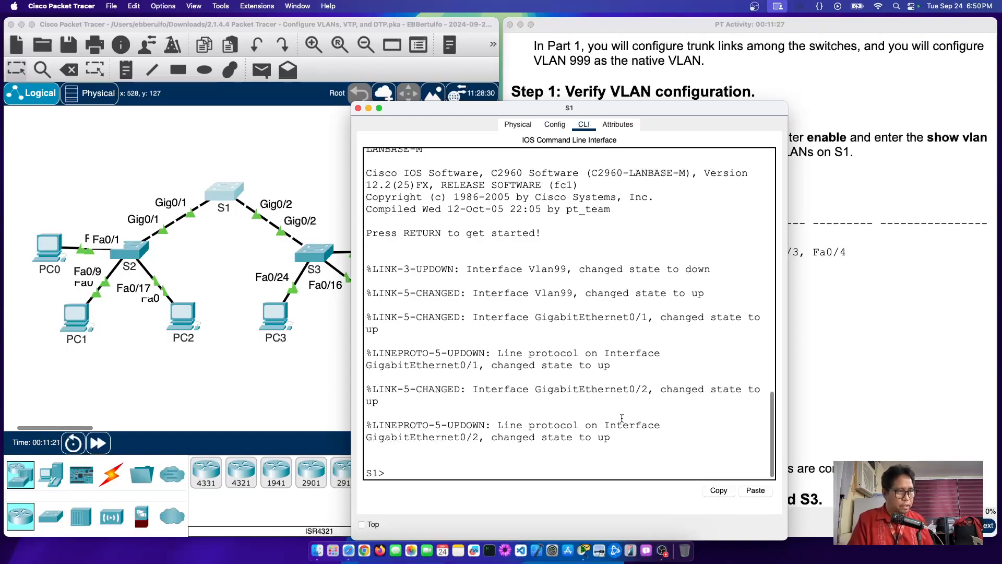
pyautogui.write('en')
pyautogui.press('Return')
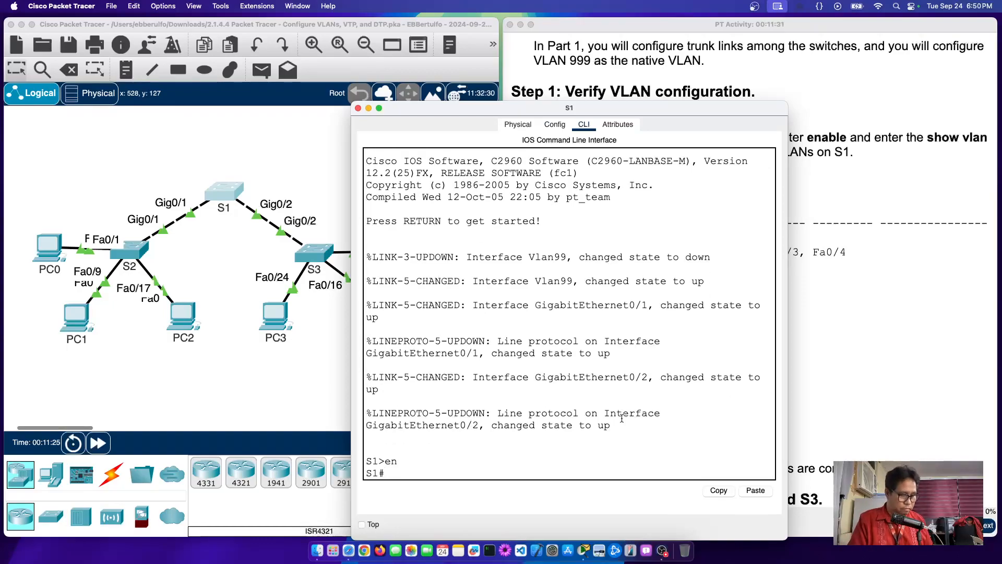
pyautogui.write('show')
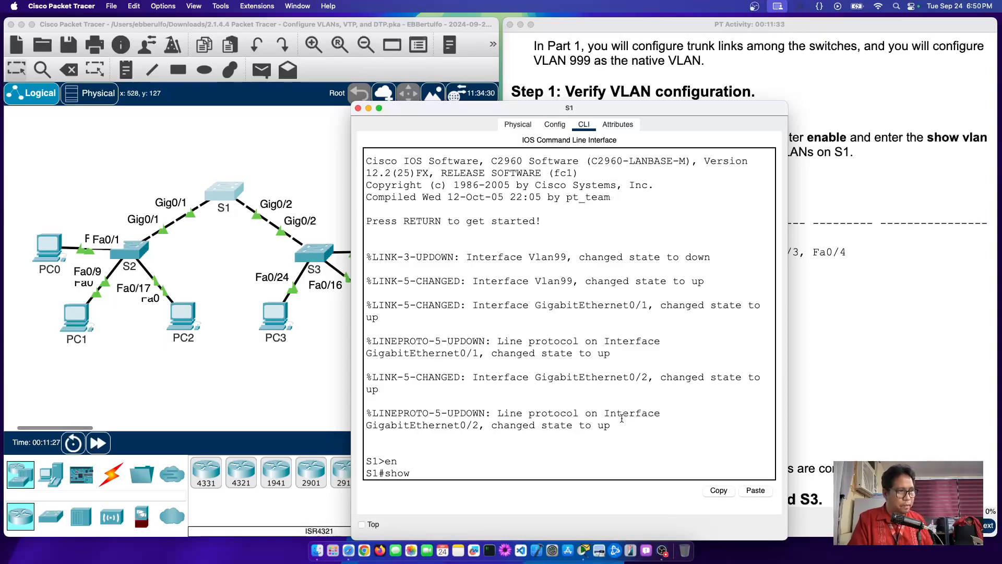
pyautogui.write(' vlan')
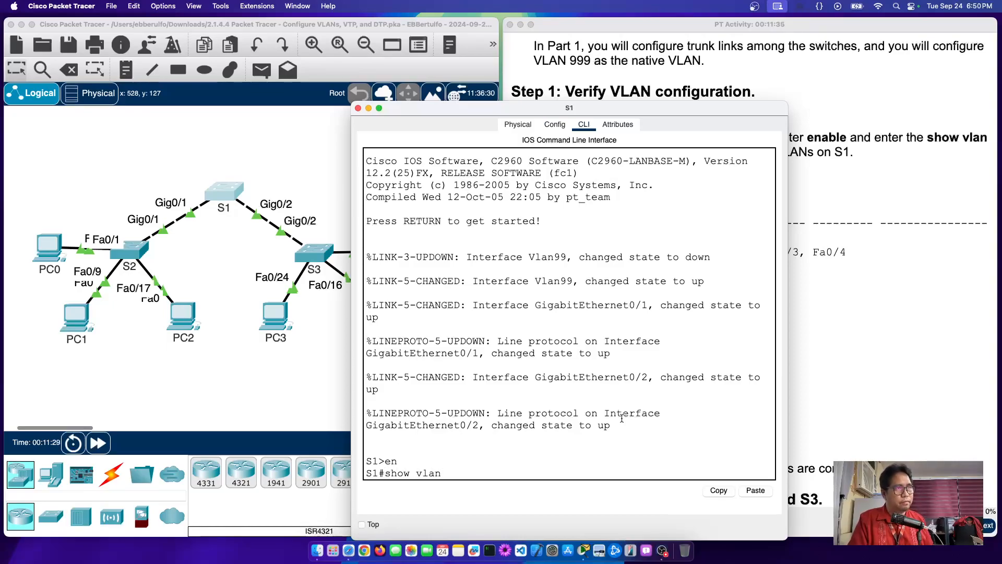
pyautogui.write(' brief')
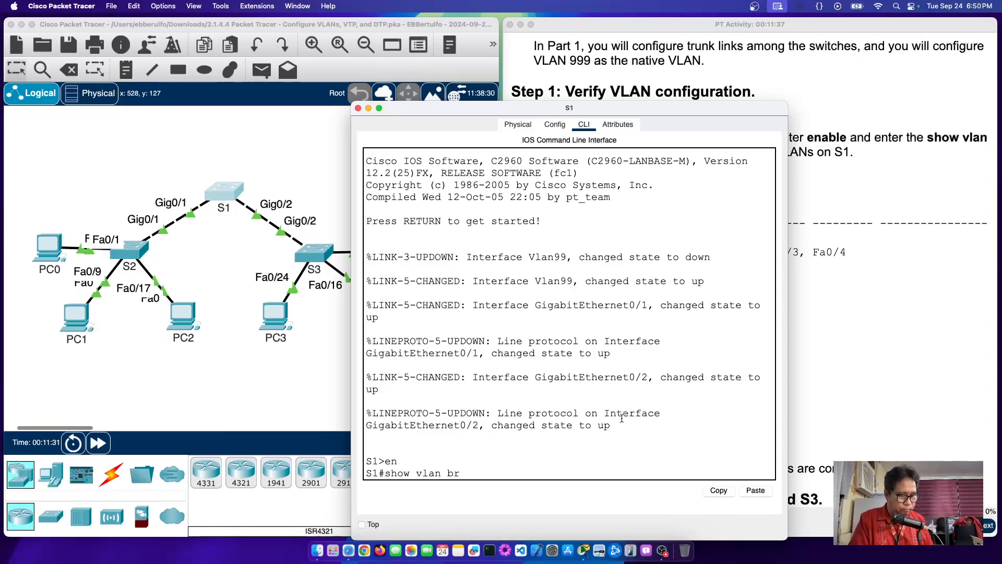
pyautogui.press('Return')
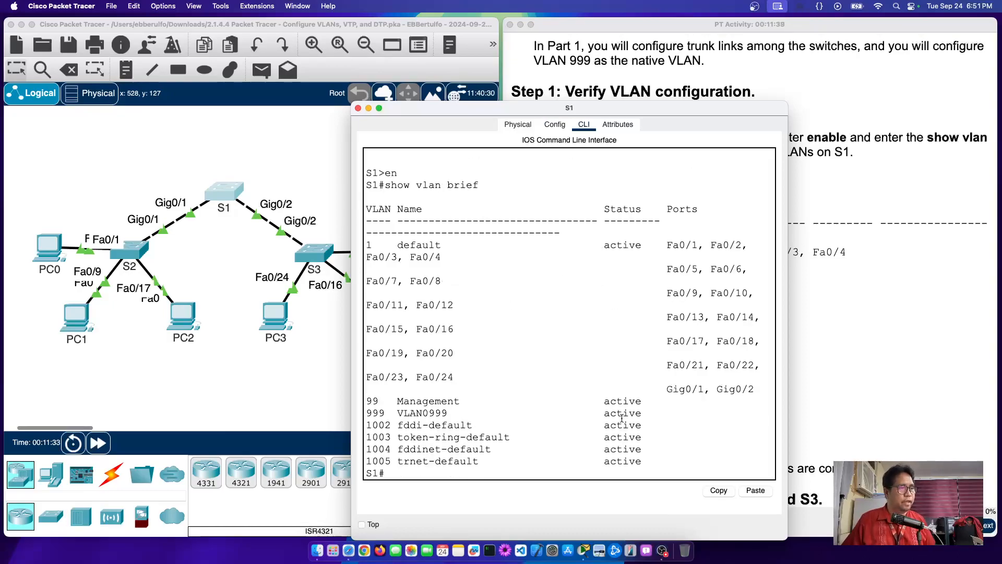
pyautogui.moveTo(351, 324); pyautogui.dragTo(122, 324)
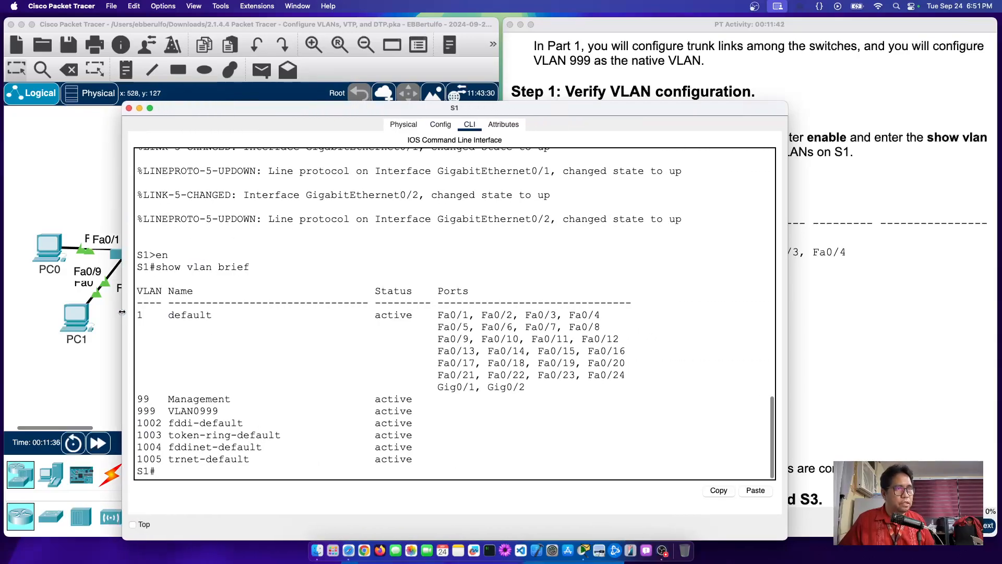
# Step: Highlight VLANs 1, 99, 999, 1002–1005 and the default VLAN's ports in S1's output
pyautogui.click(811, 120)
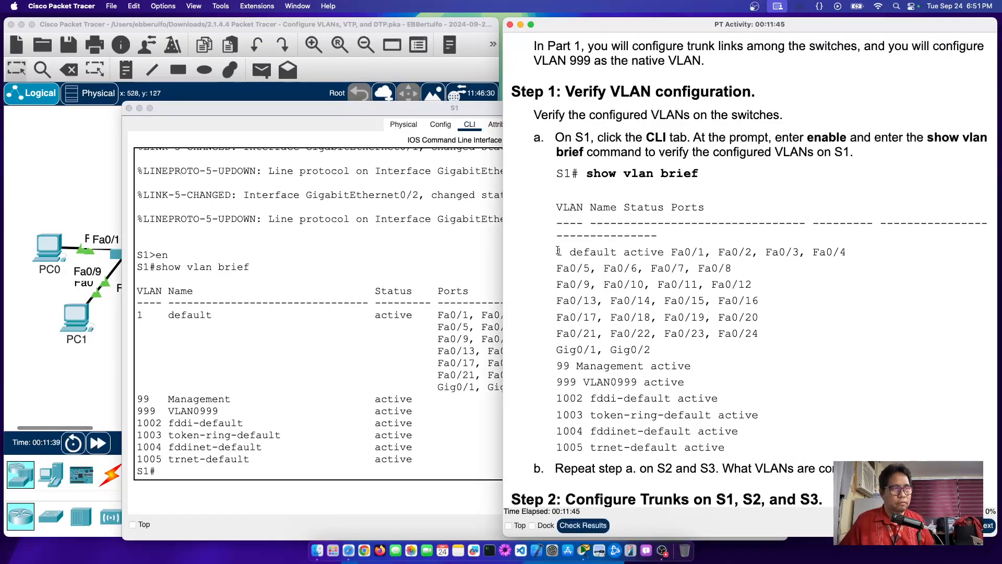
pyautogui.click(437, 108)
pyautogui.moveTo(437, 107); pyautogui.dragTo(464, 73)
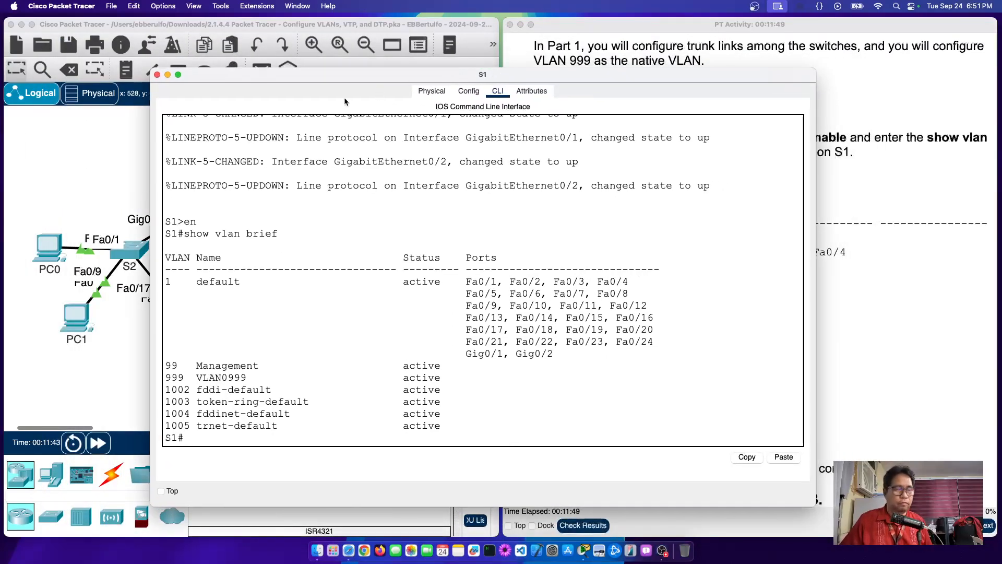
pyautogui.moveTo(166, 256); pyautogui.dragTo(197, 257)
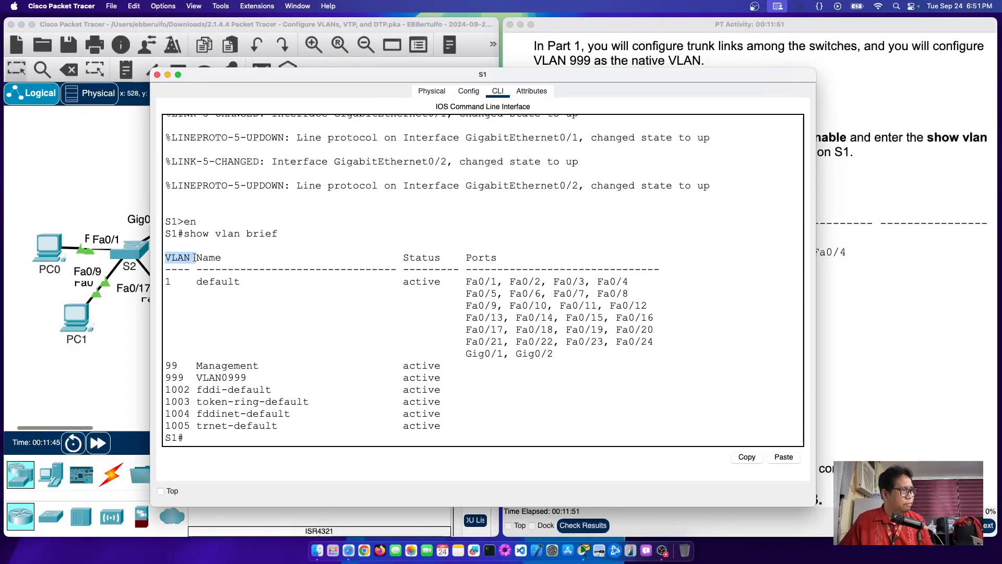
pyautogui.click(168, 280)
pyautogui.moveTo(163, 366); pyautogui.dragTo(178, 365)
pyautogui.doubleClick(168, 376)
pyautogui.moveTo(164, 389); pyautogui.dragTo(190, 425)
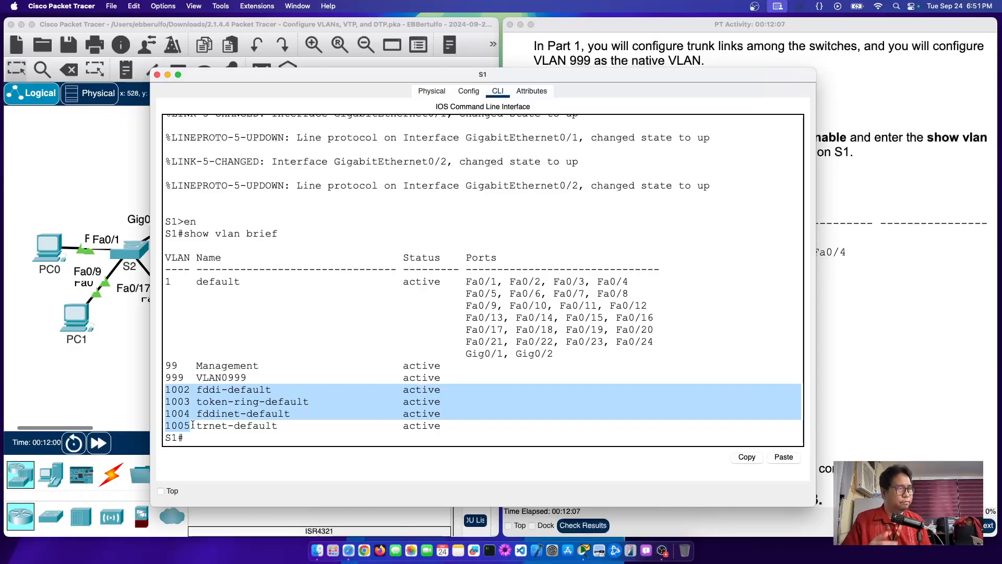
pyautogui.doubleClick(205, 282)
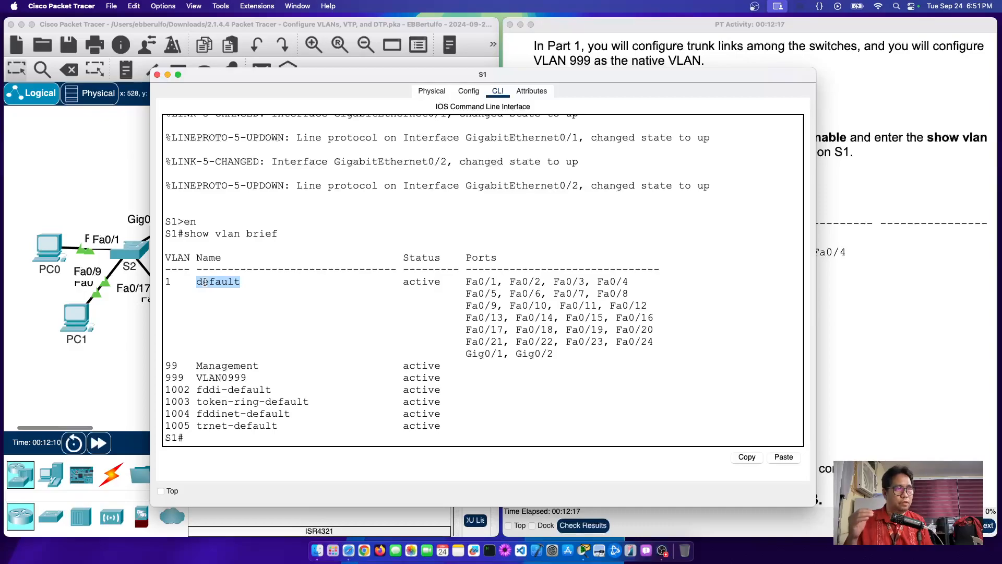
pyautogui.moveTo(465, 282); pyautogui.dragTo(560, 356)
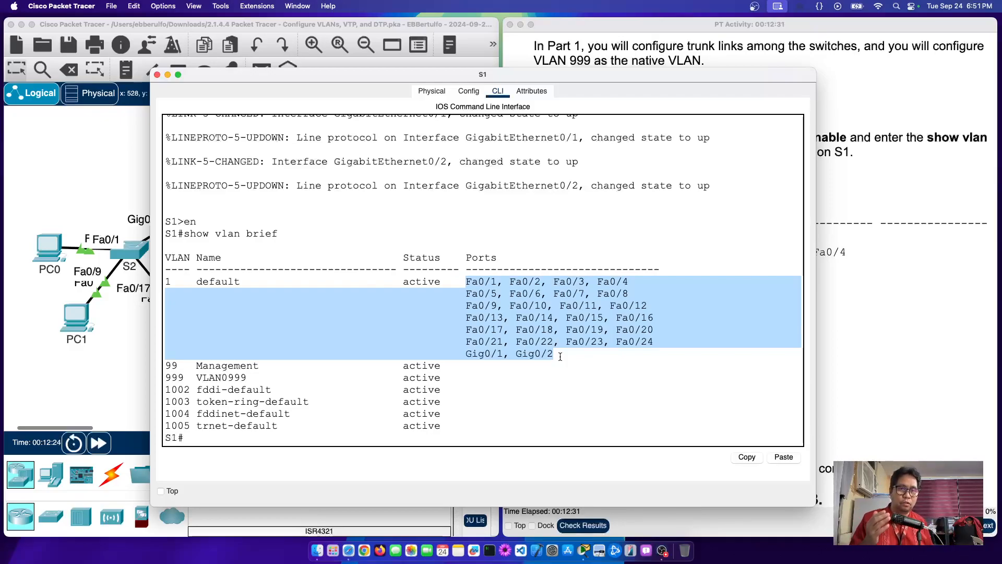
# Step: In S2's CLI, enter privileged mode, run show vlan brief, widen the console, then close it
pyautogui.click(39, 367)
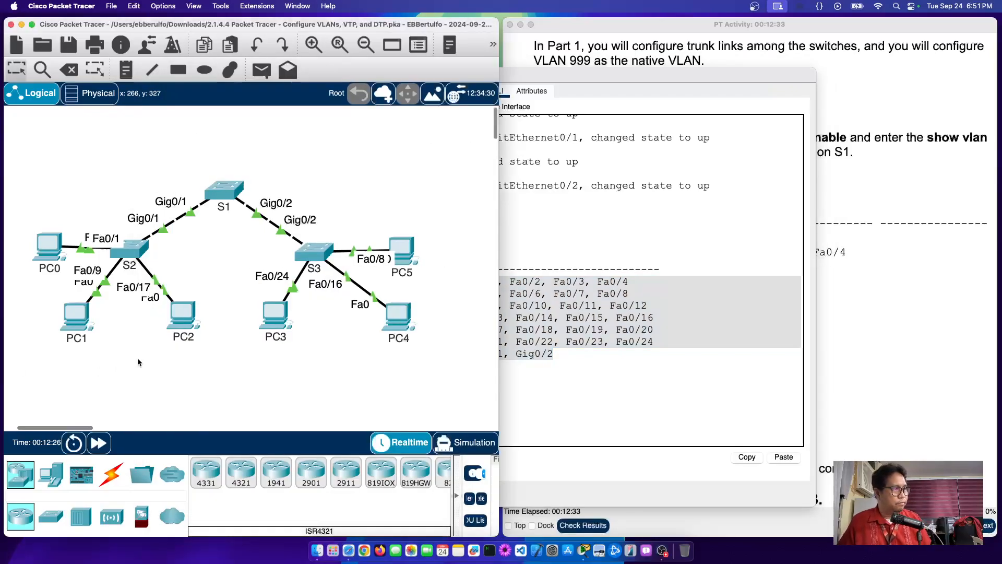
pyautogui.click(133, 255)
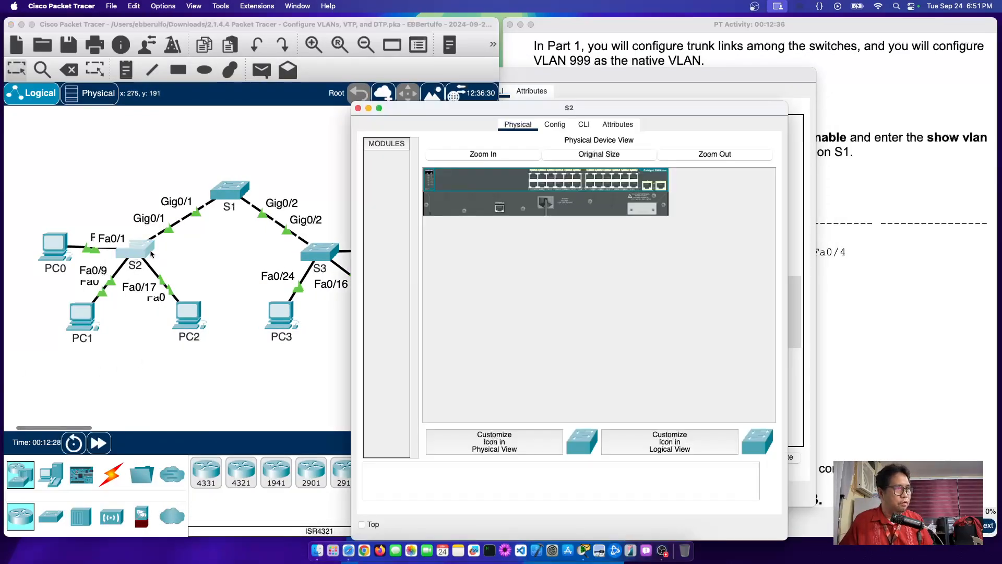
pyautogui.click(584, 123)
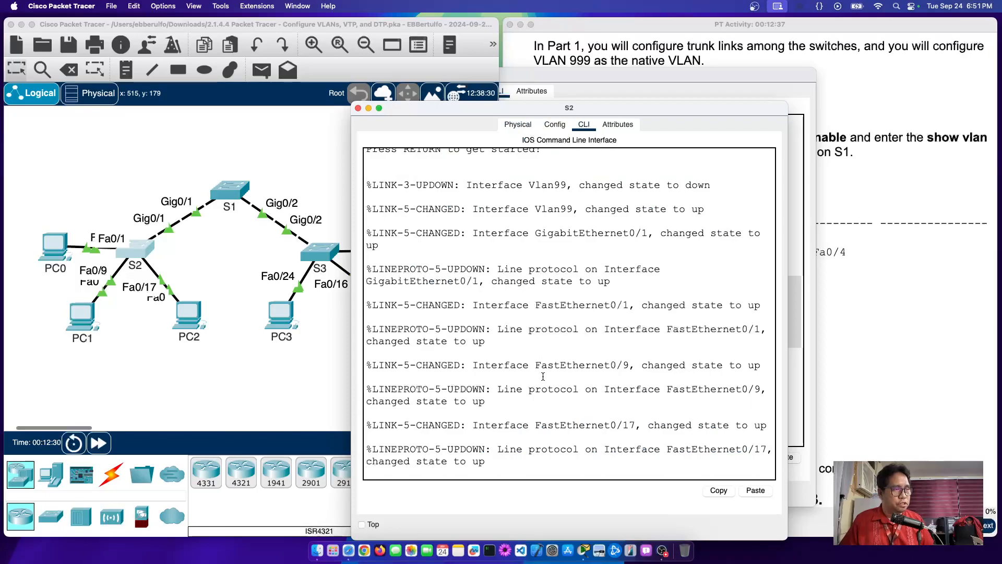
pyautogui.press('Return')
pyautogui.write('en')
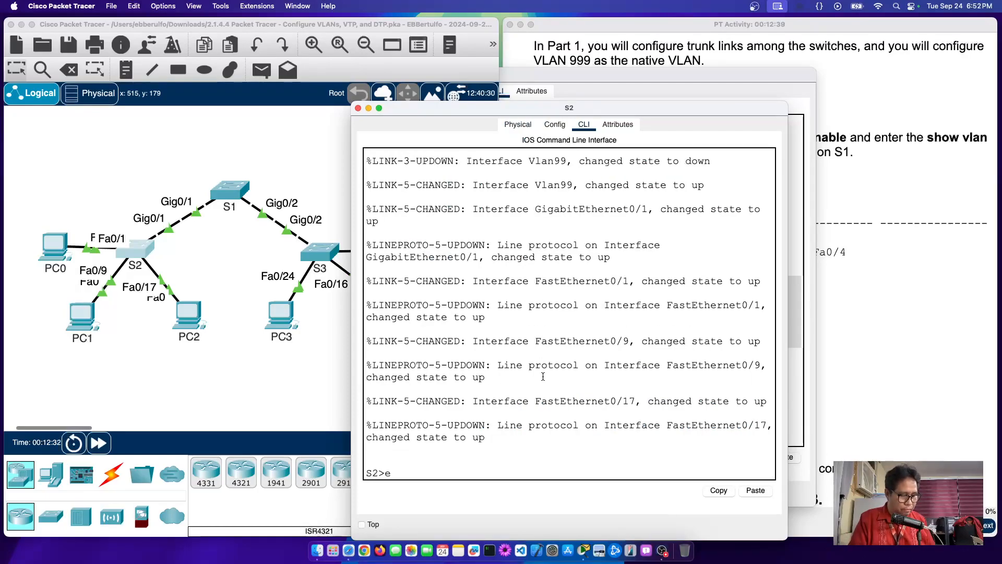
pyautogui.press('Return')
pyautogui.write('conf t')
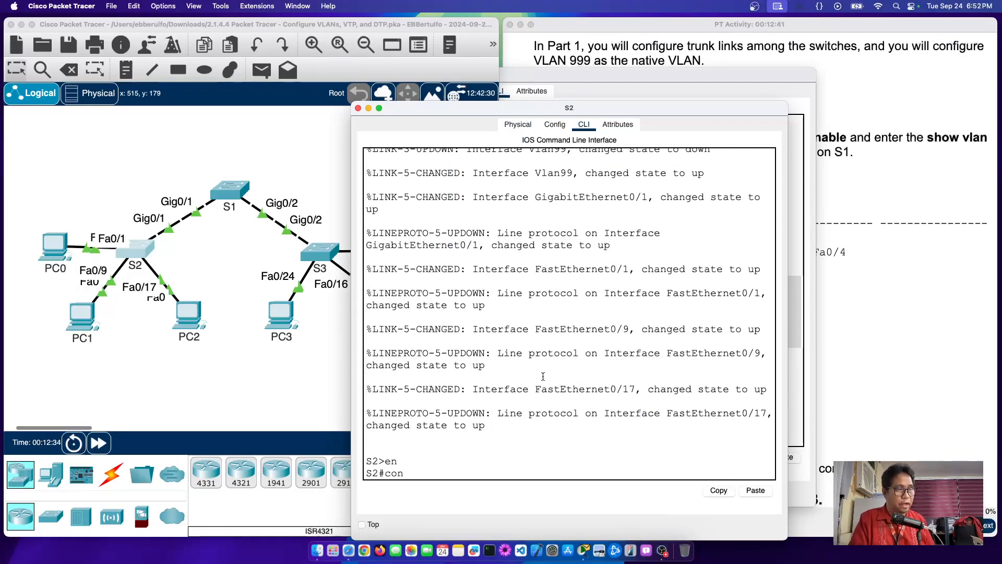
pyautogui.press('BackSpace')
pyautogui.press('BackSpace')
pyautogui.press('BackSpace')
pyautogui.press('BackSpace')
pyautogui.press('BackSpace')
pyautogui.press('BackSpace')
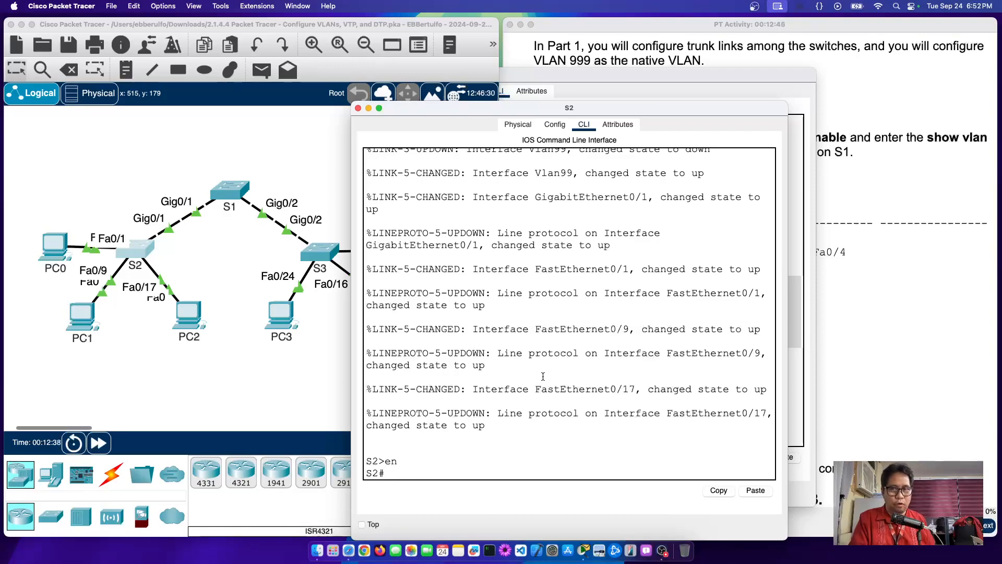
pyautogui.write('sho')
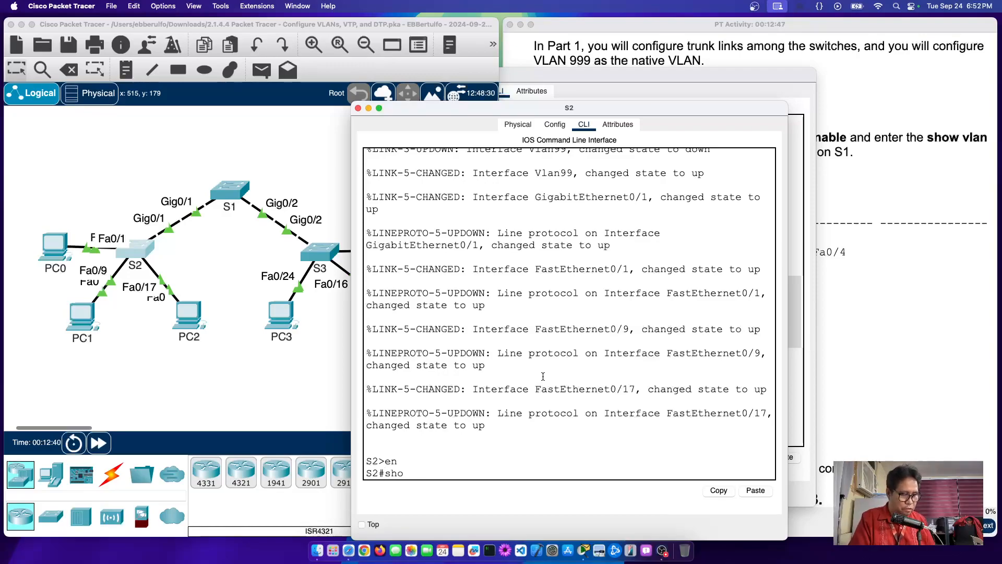
pyautogui.write('w vlan')
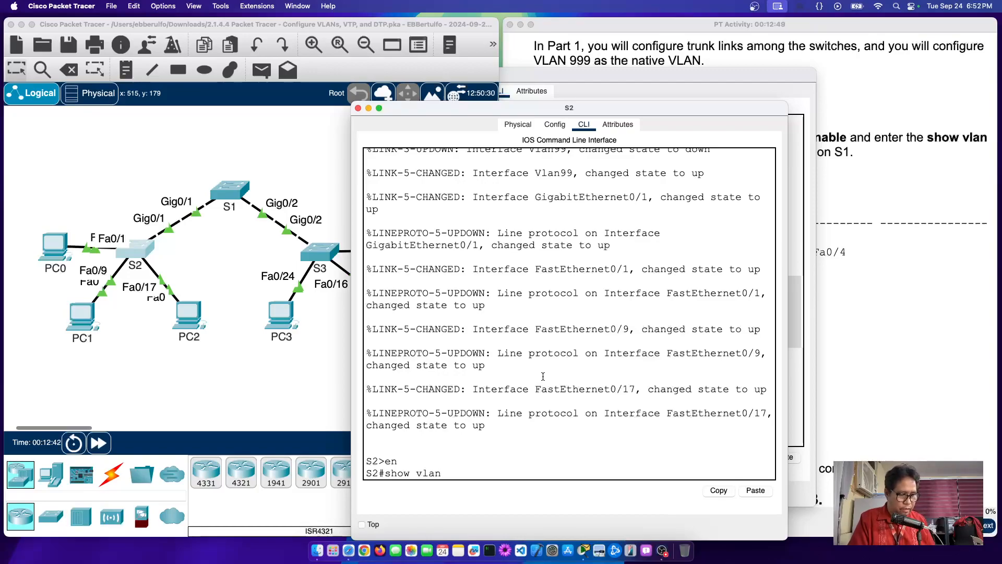
pyautogui.write(' brief')
pyautogui.press('Return')
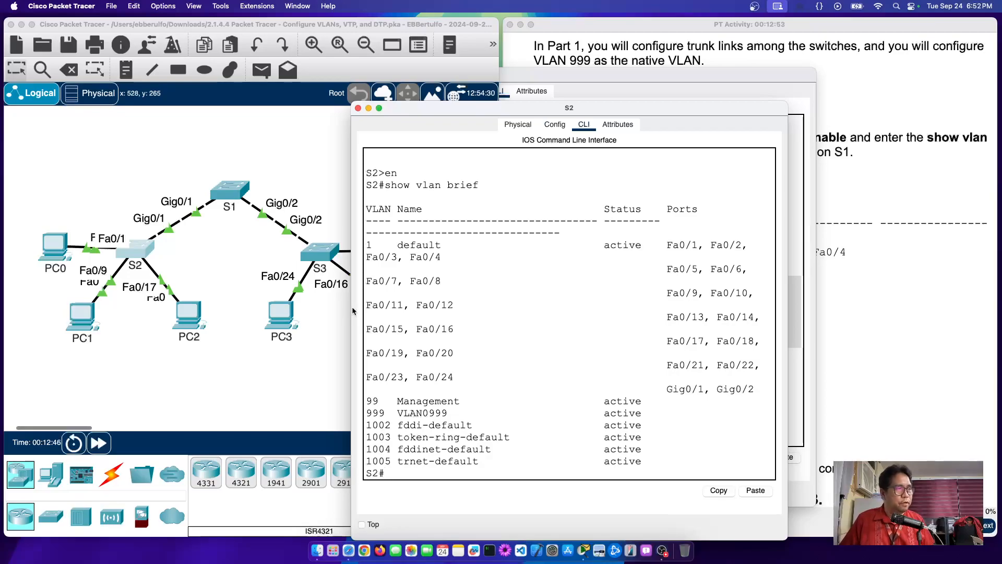
pyautogui.moveTo(352, 311); pyautogui.dragTo(117, 311)
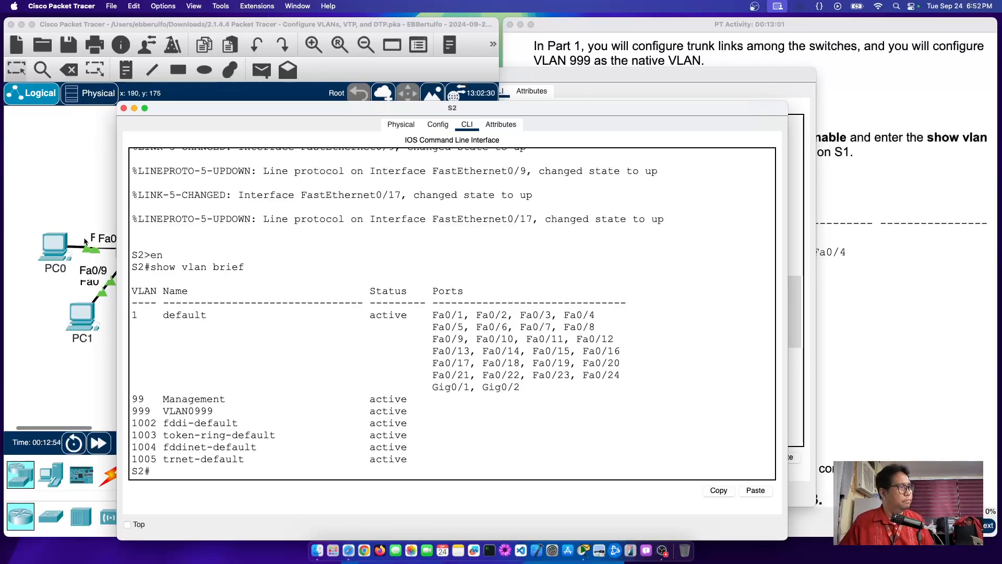
pyautogui.click(123, 108)
# Step: Scroll the instructions down and highlight the question about configured VLANs
pyautogui.click(835, 164)
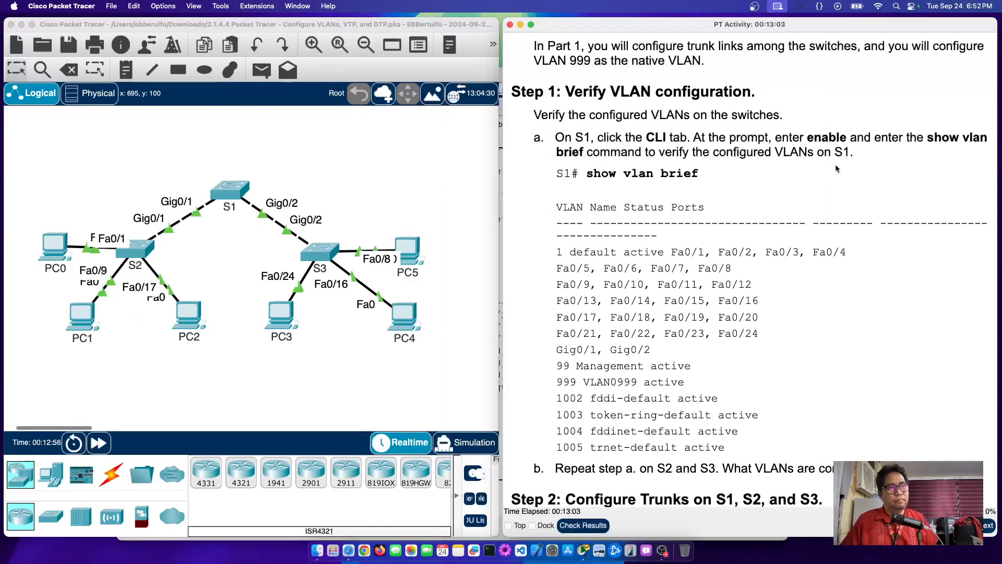
pyautogui.scroll(-2, 701, 265)
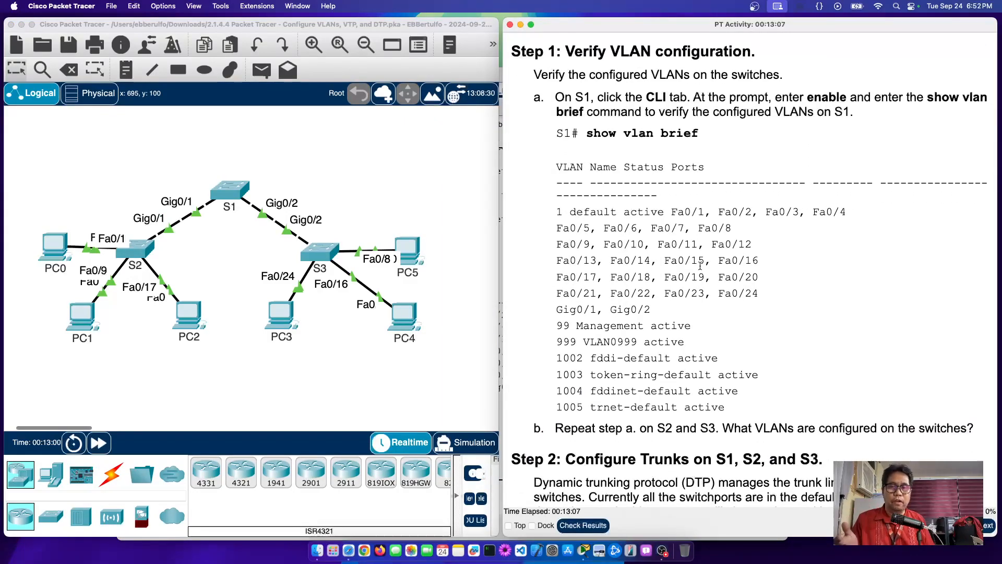
pyautogui.scroll(-2, 797, 368)
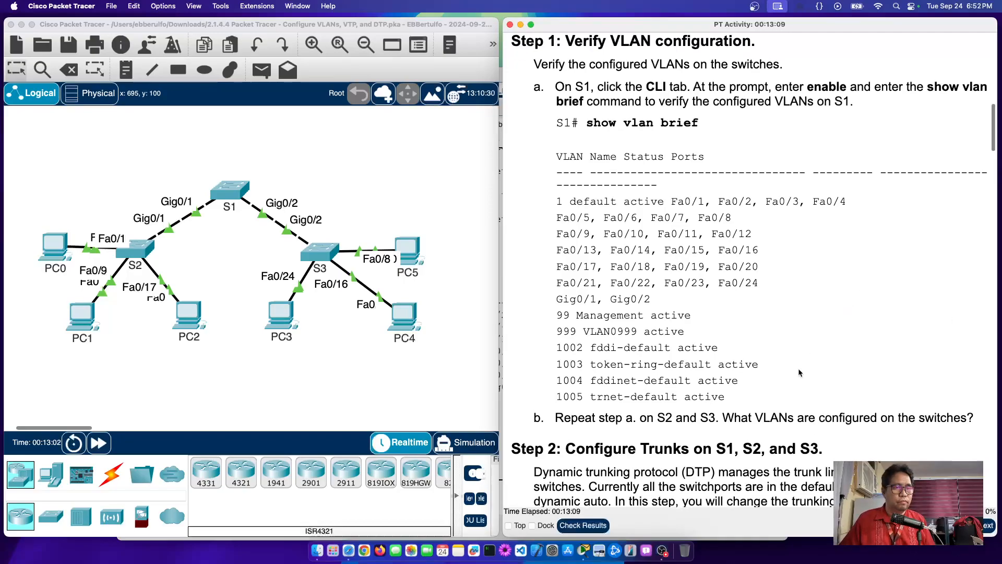
pyautogui.moveTo(732, 410); pyautogui.dragTo(942, 408)
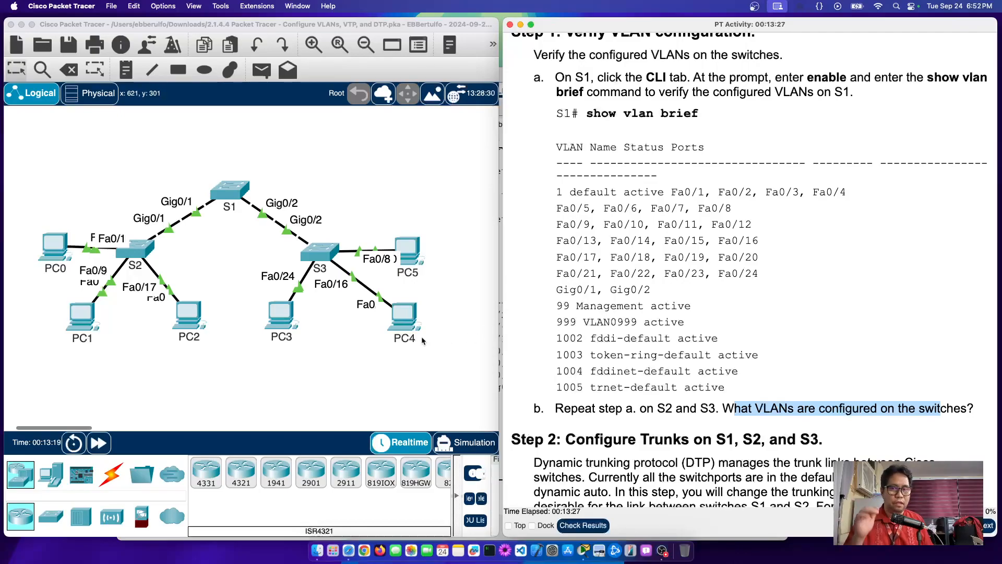
# Step: Highlight the 999 VLAN0999 line in the Step 1 sample output
pyautogui.click(331, 353)
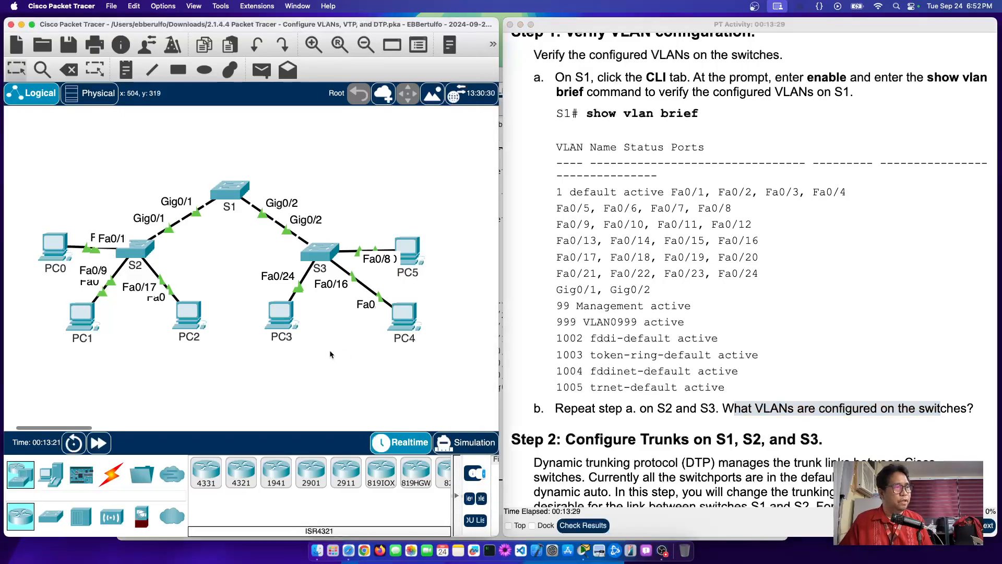
pyautogui.moveTo(321, 258)
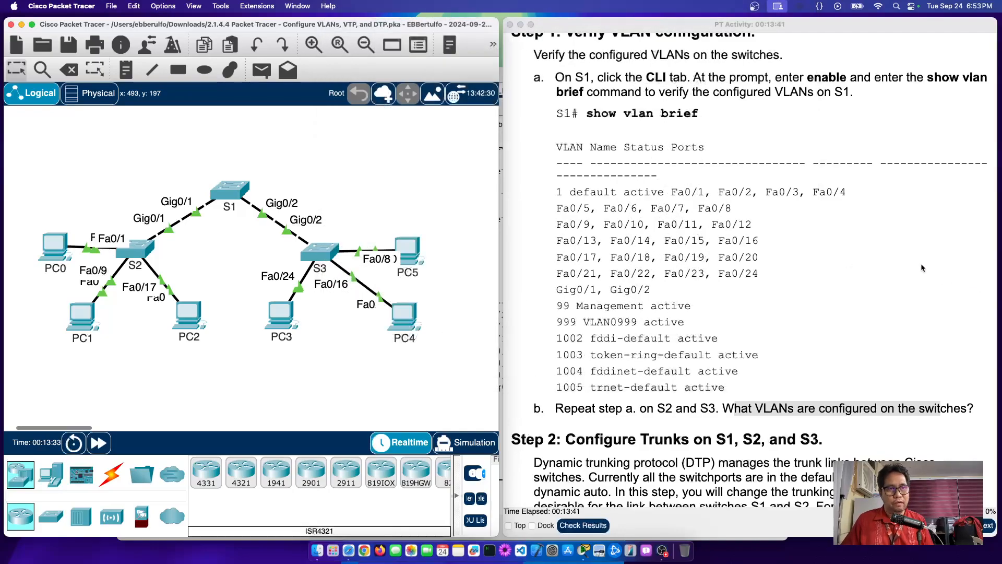
pyautogui.click(922, 268)
pyautogui.moveTo(558, 322); pyautogui.dragTo(675, 324)
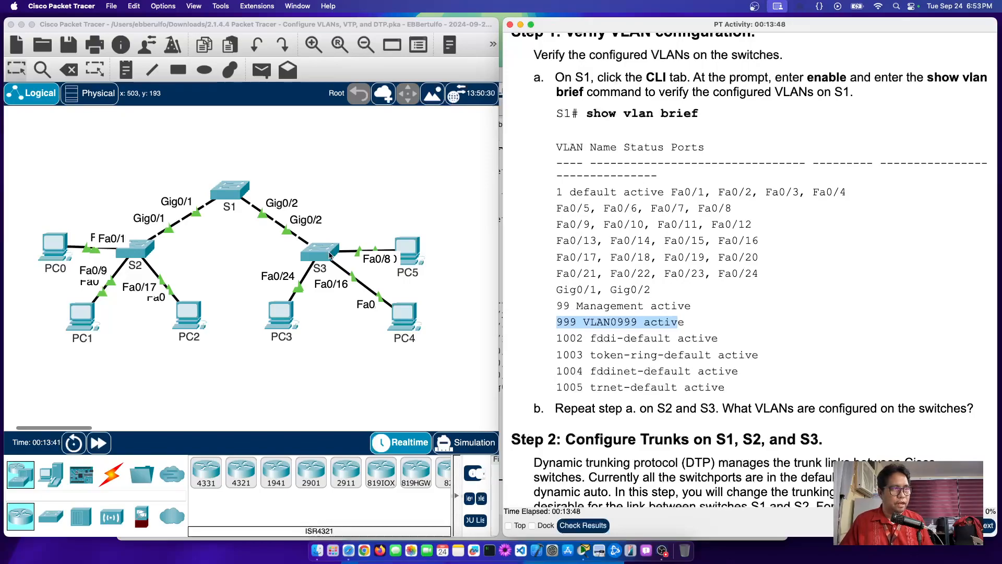
# Step: In S3's CLI, enter privileged mode, run show vlan brief, highlight VLAN 999 and widen the console
pyautogui.click(328, 255)
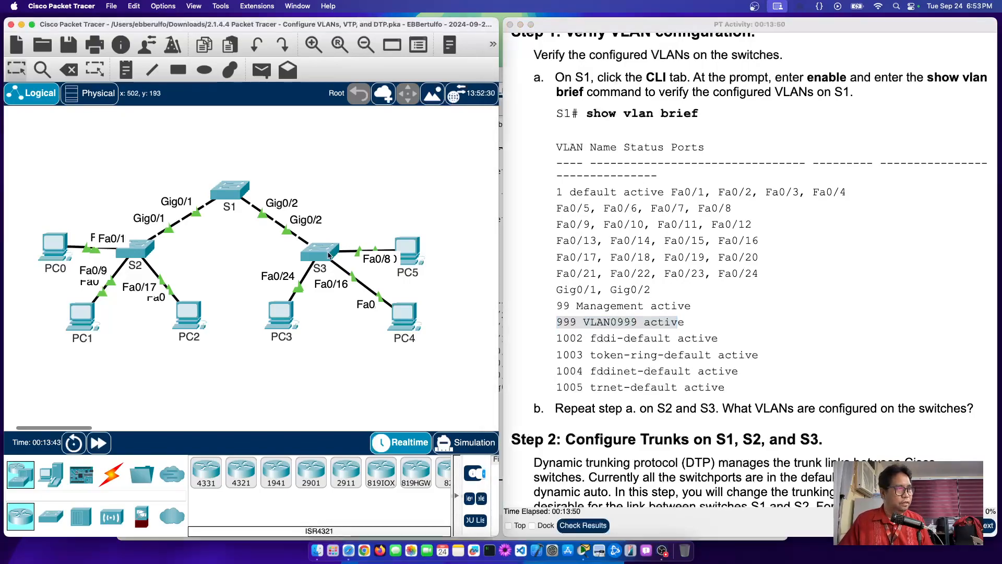
pyautogui.moveTo(324, 256)
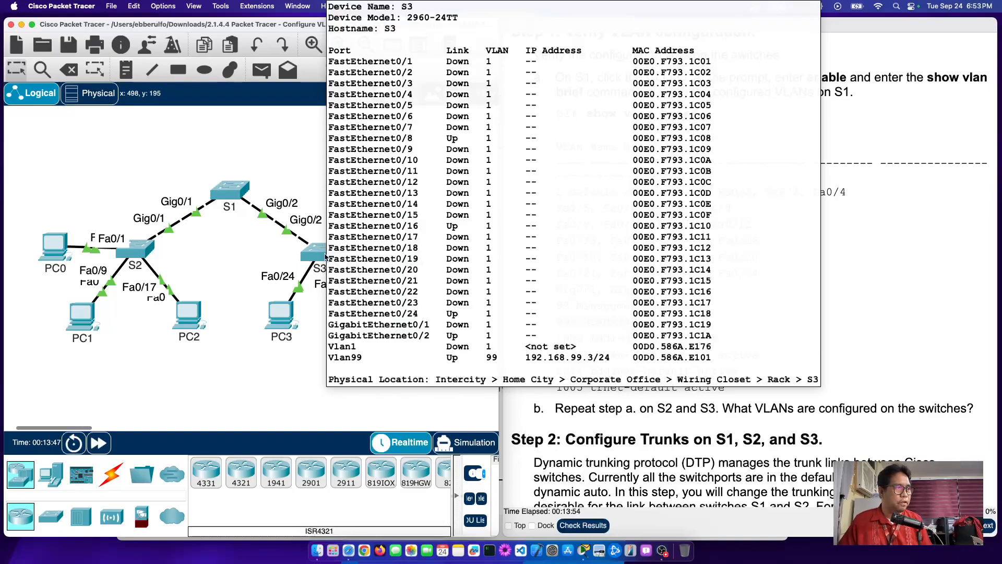
pyautogui.click(318, 253)
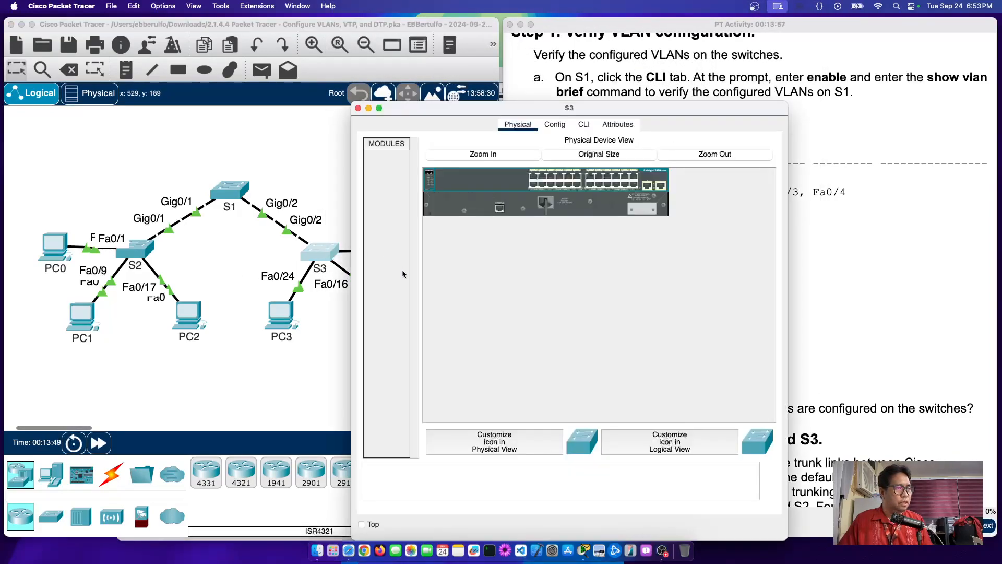
pyautogui.click(583, 124)
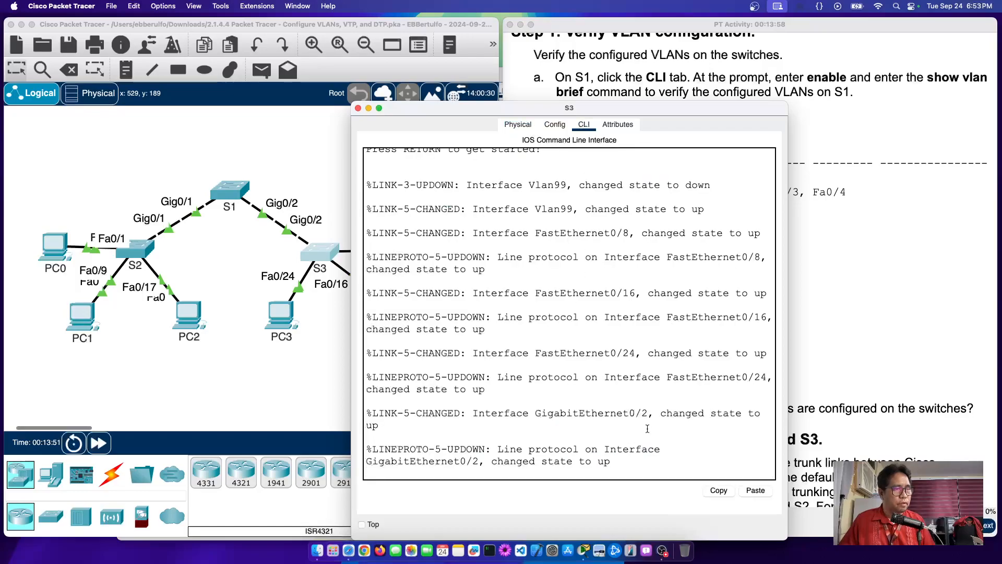
pyautogui.press('Return')
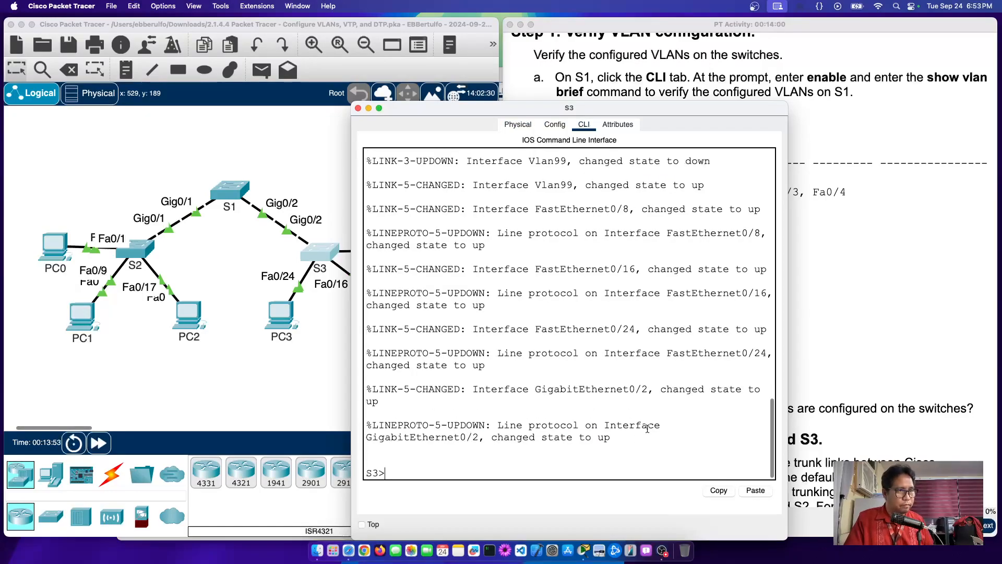
pyautogui.write('en')
pyautogui.press('Return')
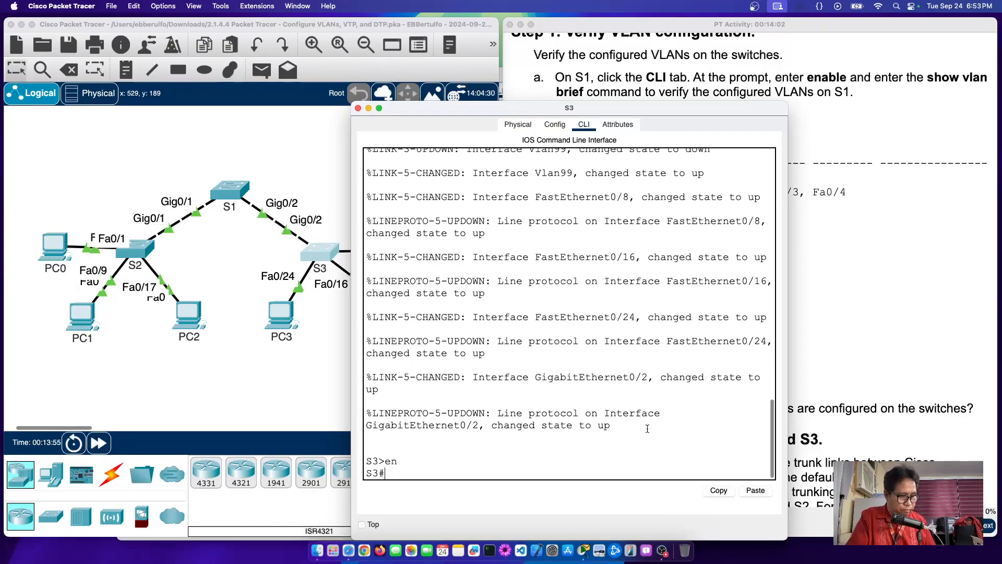
pyautogui.write('show vlan brief')
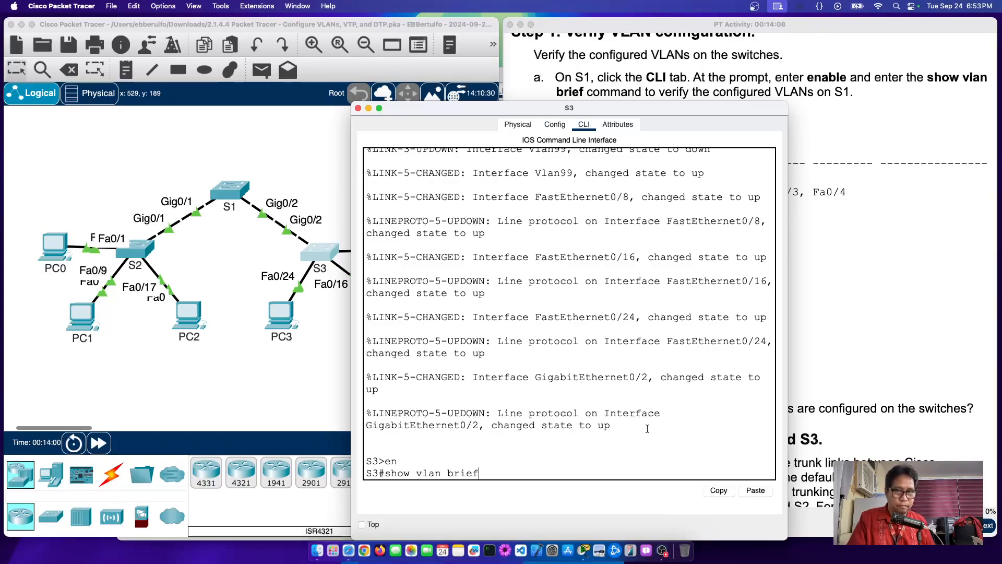
pyautogui.press('Return')
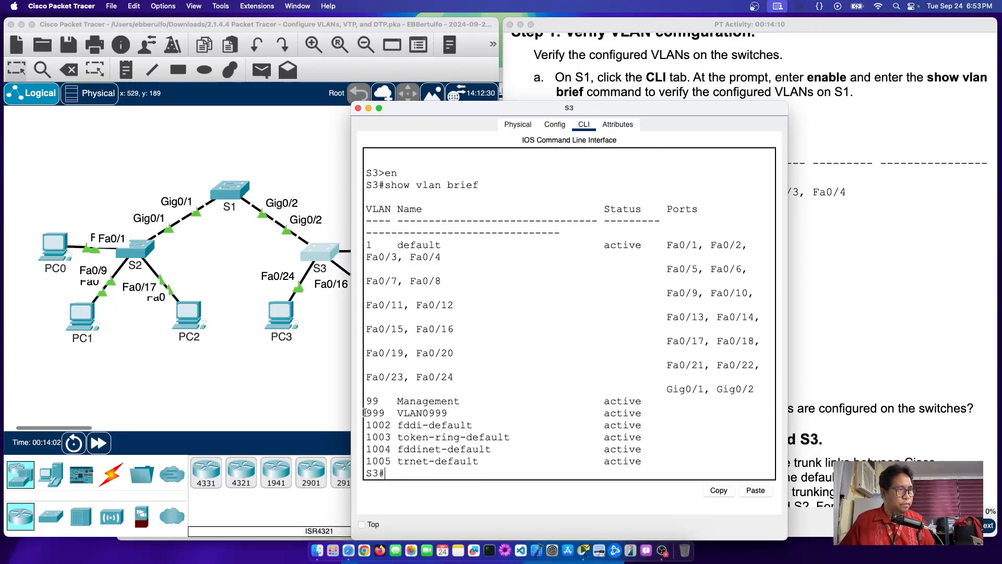
pyautogui.moveTo(364, 413); pyautogui.dragTo(661, 413)
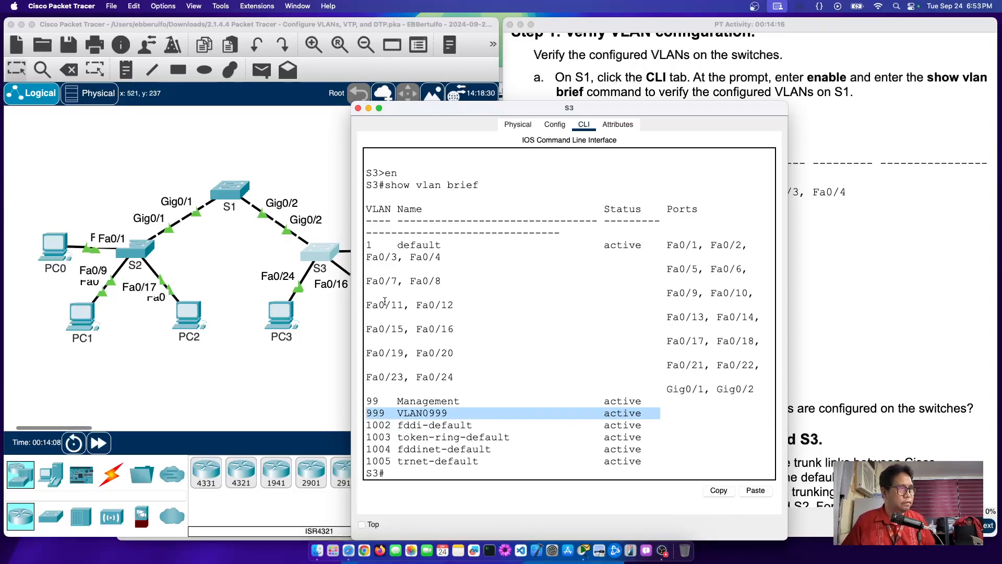
pyautogui.moveTo(350, 285); pyautogui.dragTo(99, 281)
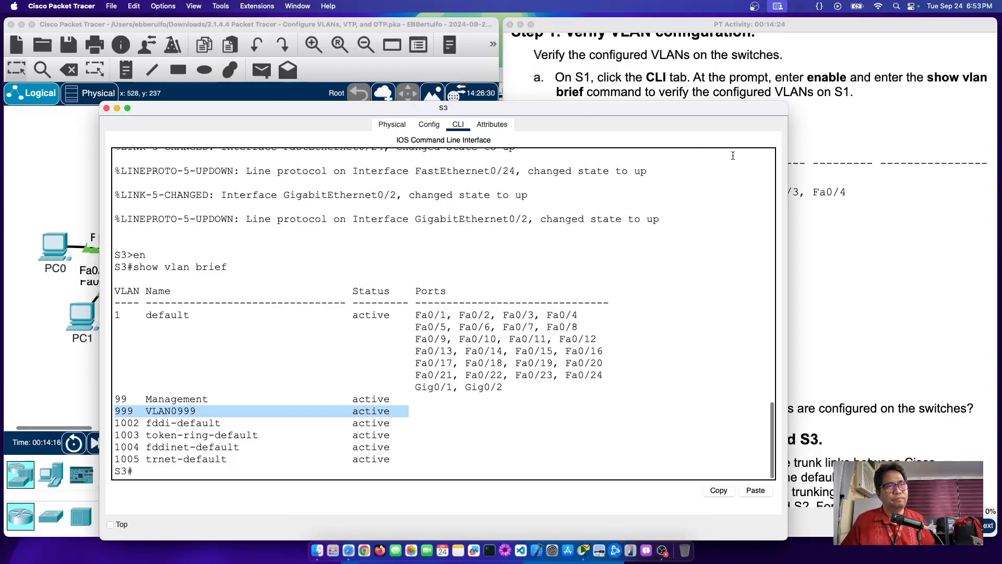
# Step: Highlight the show vlan brief command in Step 1's instructions
pyautogui.click(816, 223)
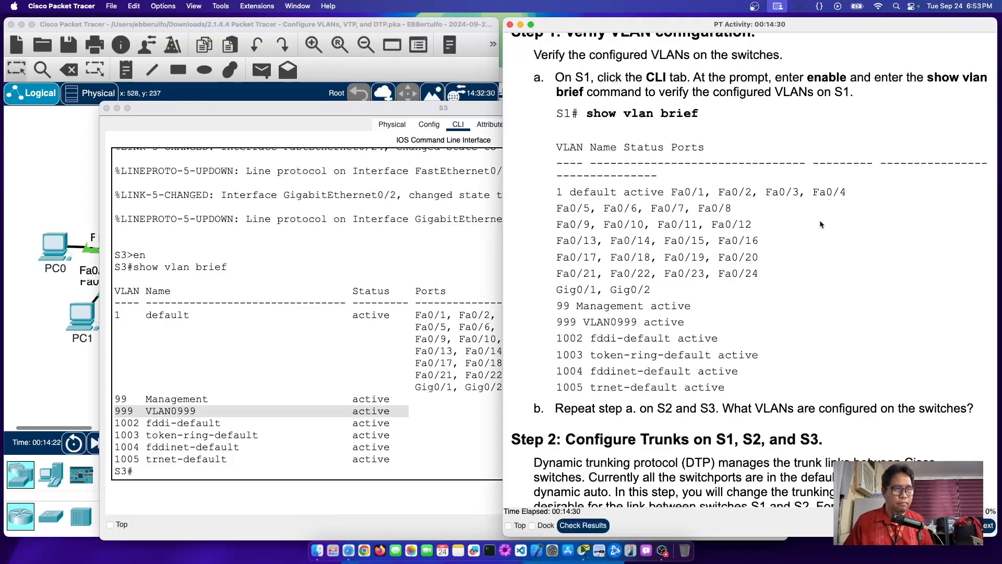
pyautogui.scroll(-5, 786, 280)
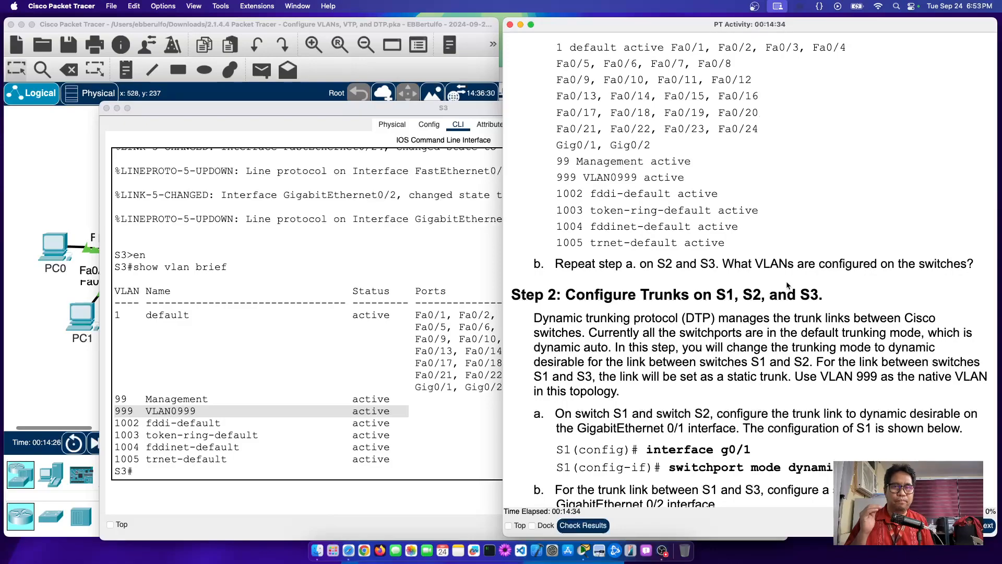
pyautogui.scroll(4, 787, 284)
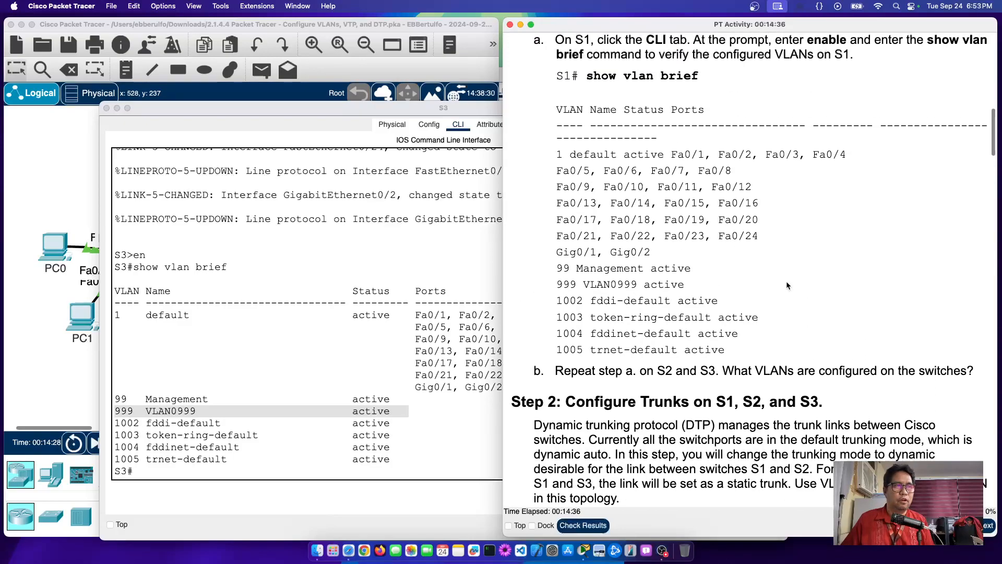
pyautogui.moveTo(587, 75); pyautogui.dragTo(717, 84)
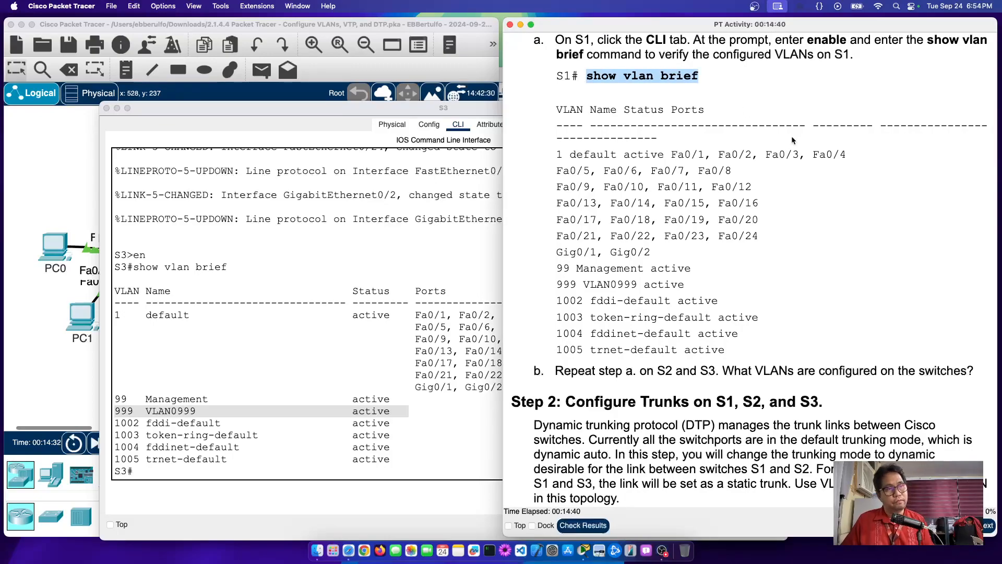
# Step: Highlight the VLAN 1, 99 Management and 999 VLAN0999 sample lines, then scroll to Step 2
pyautogui.scroll(-1, 571, 167)
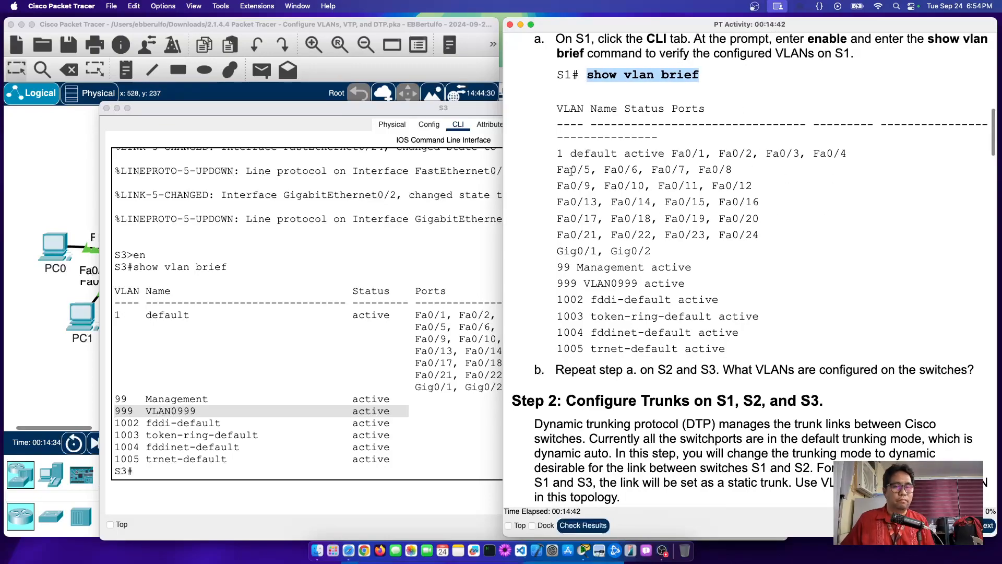
pyautogui.moveTo(557, 151); pyautogui.dragTo(565, 150)
pyautogui.moveTo(549, 264); pyautogui.dragTo(758, 292)
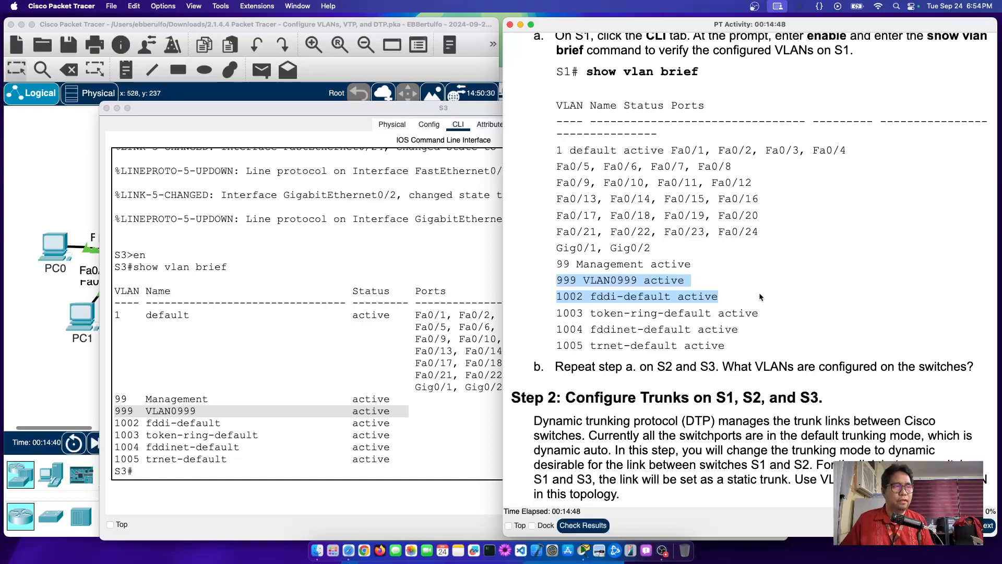
pyautogui.click(559, 299)
pyautogui.moveTo(561, 297); pyautogui.dragTo(783, 354)
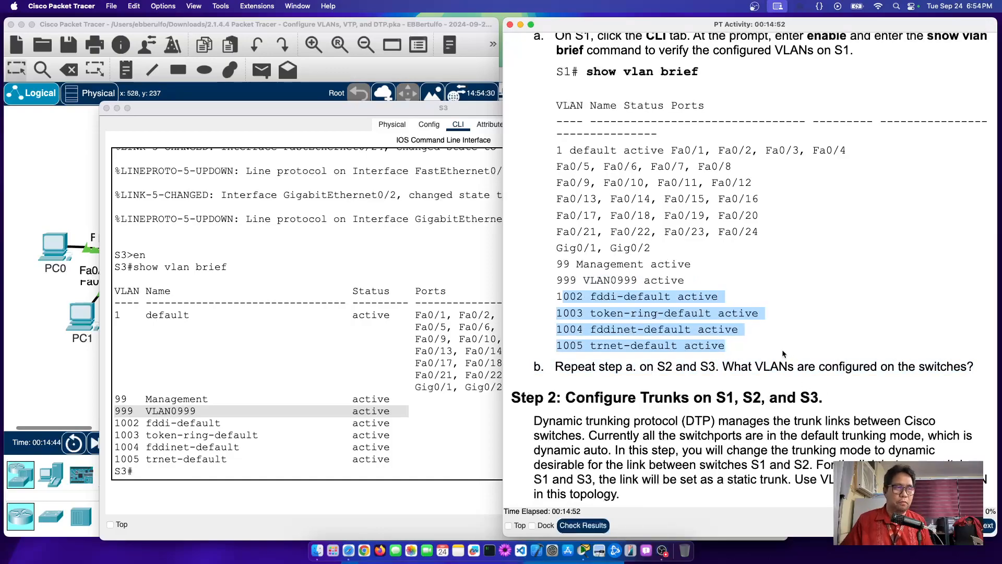
pyautogui.click(693, 255)
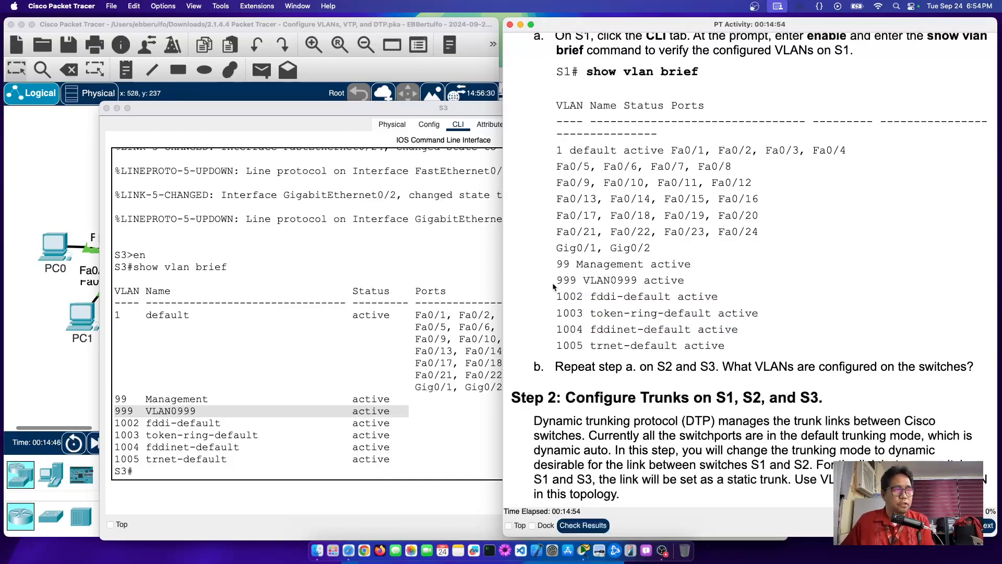
pyautogui.moveTo(553, 282); pyautogui.dragTo(722, 285)
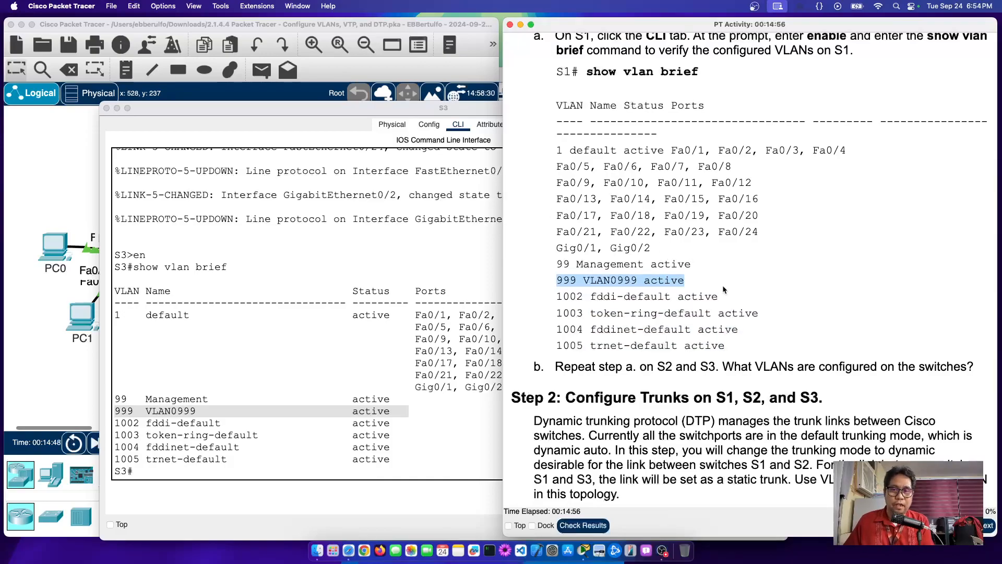
pyautogui.scroll(-1, 743, 293)
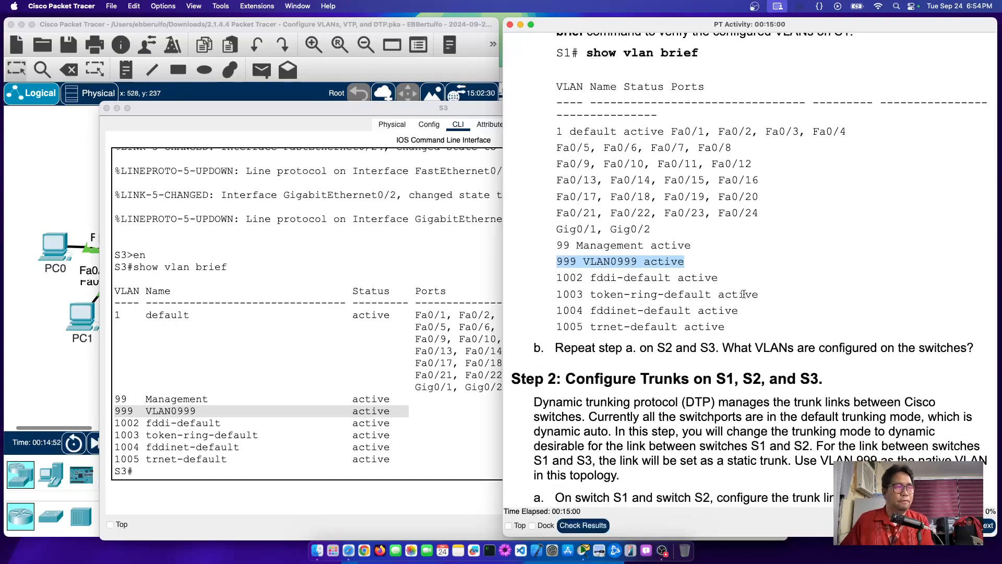
pyautogui.scroll(-10, 744, 293)
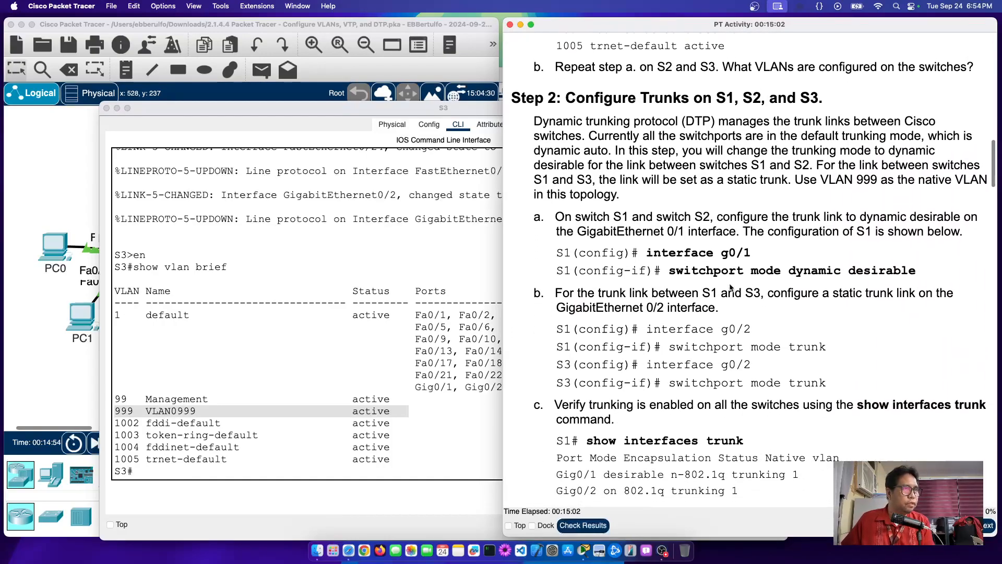
pyautogui.scroll(-1, 730, 287)
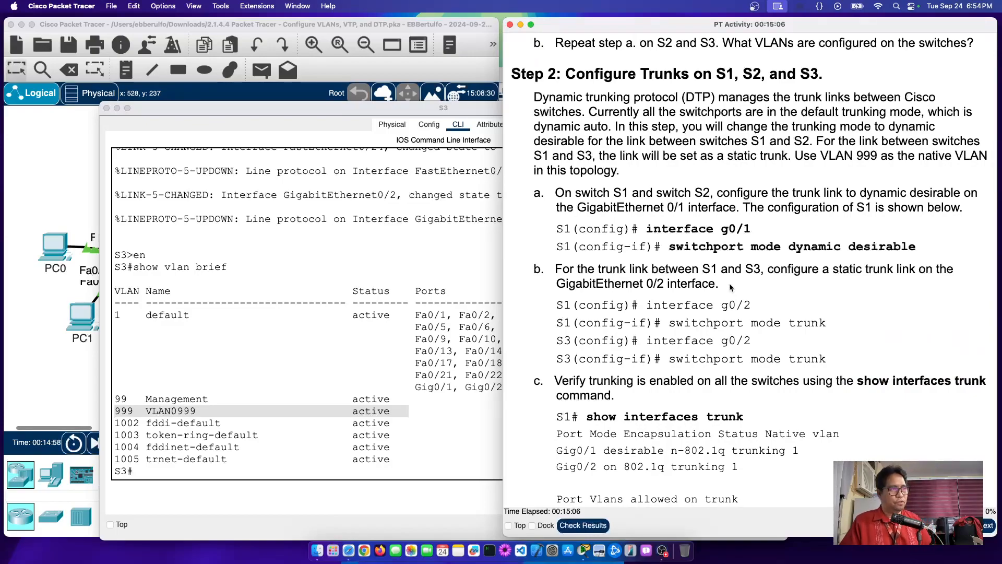
# Step: Bring the S1–S3 and six-PC topology canvas back to the front
pyautogui.click(72, 175)
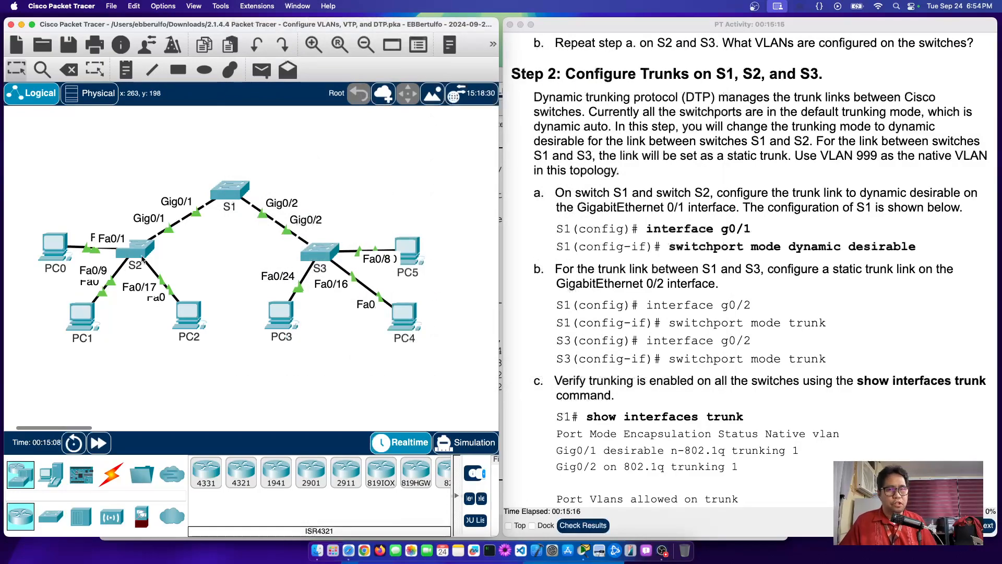
pyautogui.moveTo(141, 259)
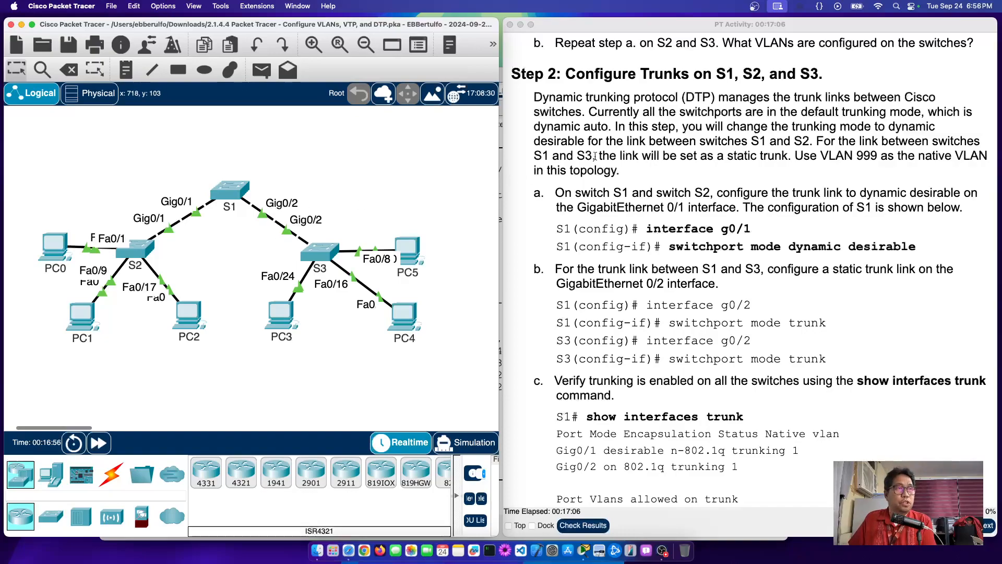
pyautogui.moveTo(535, 97); pyautogui.dragTo(677, 97)
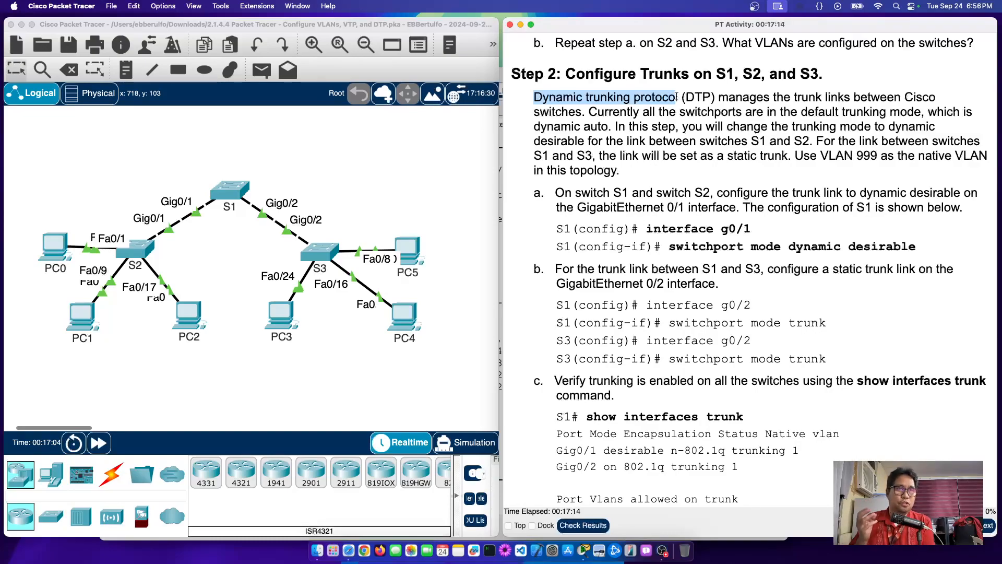
pyautogui.doubleClick(919, 96)
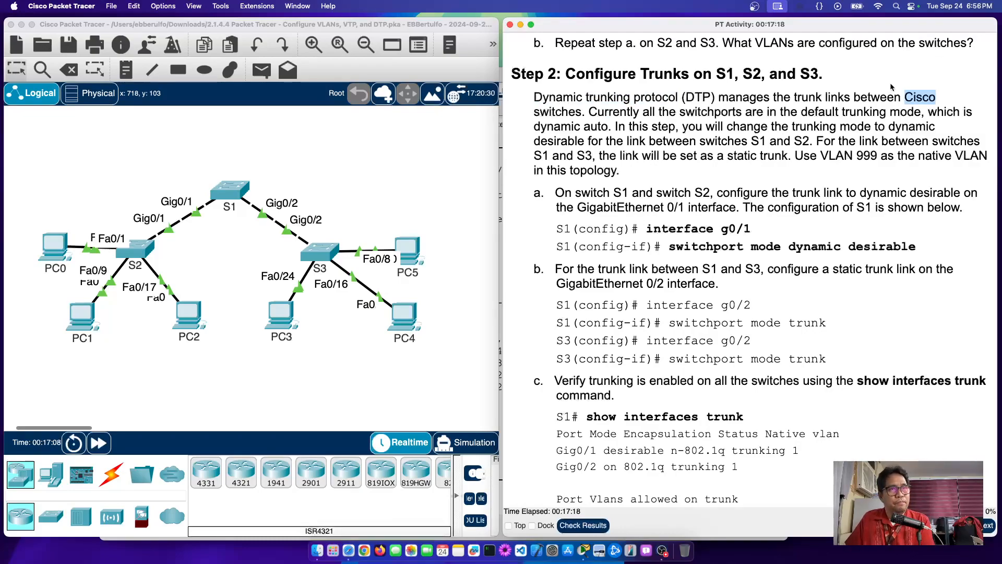
pyautogui.moveTo(854, 98); pyautogui.dragTo(585, 112)
pyautogui.click(831, 72)
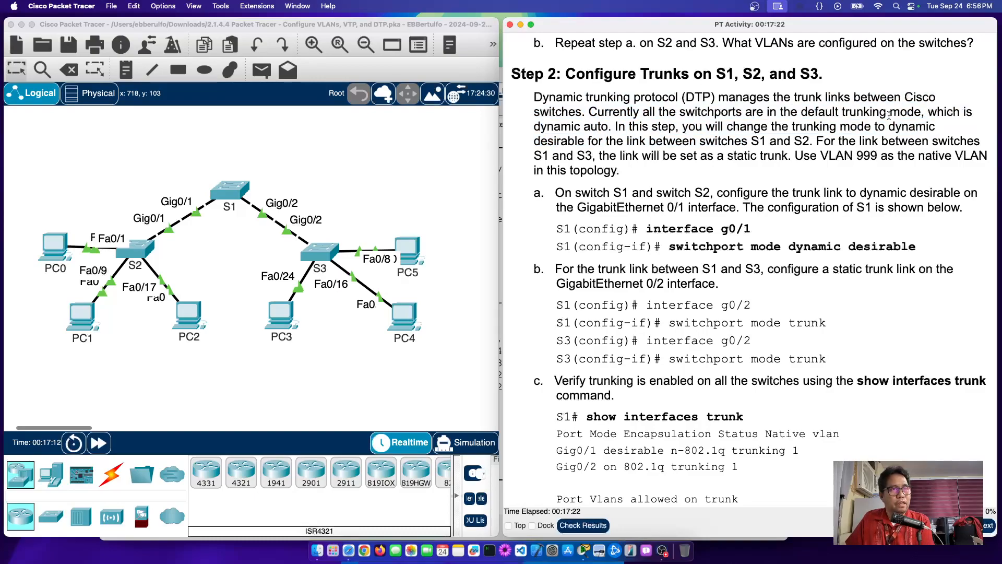
pyautogui.moveTo(854, 98); pyautogui.dragTo(581, 112)
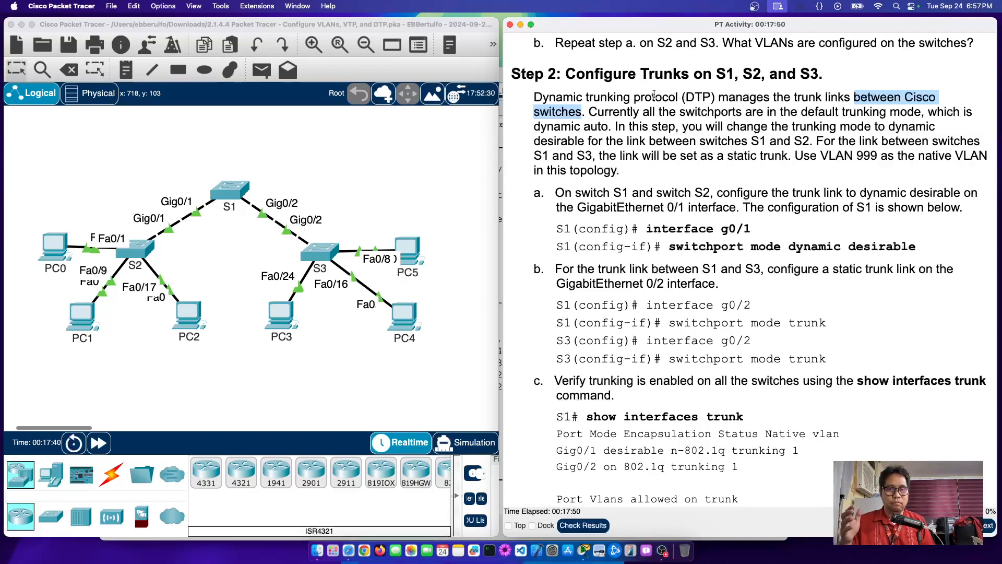
pyautogui.click(437, 139)
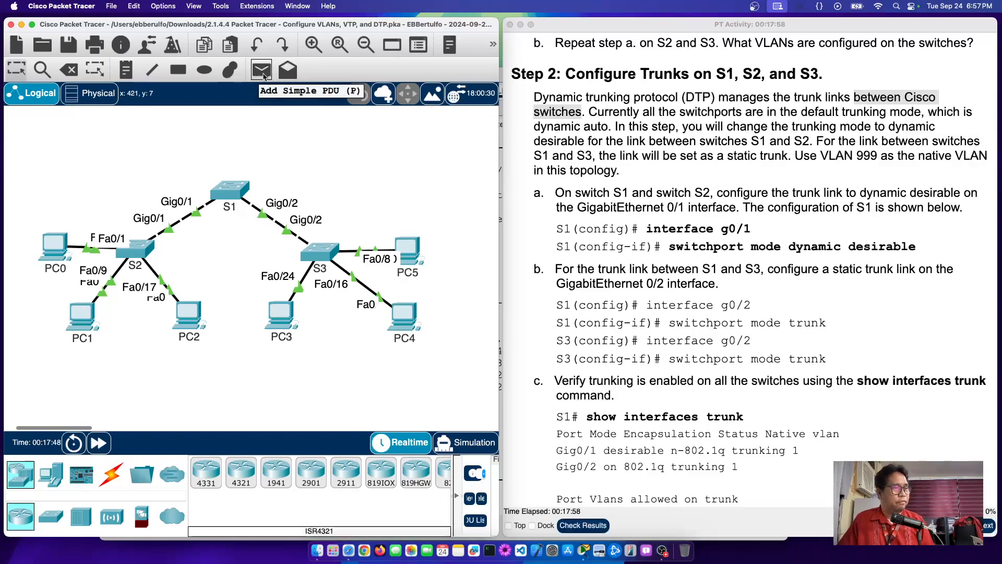
# Step: Maximize the window and add simple pings from PC0 to PC5 and PC1 to PC4
pyautogui.doubleClick(459, 24)
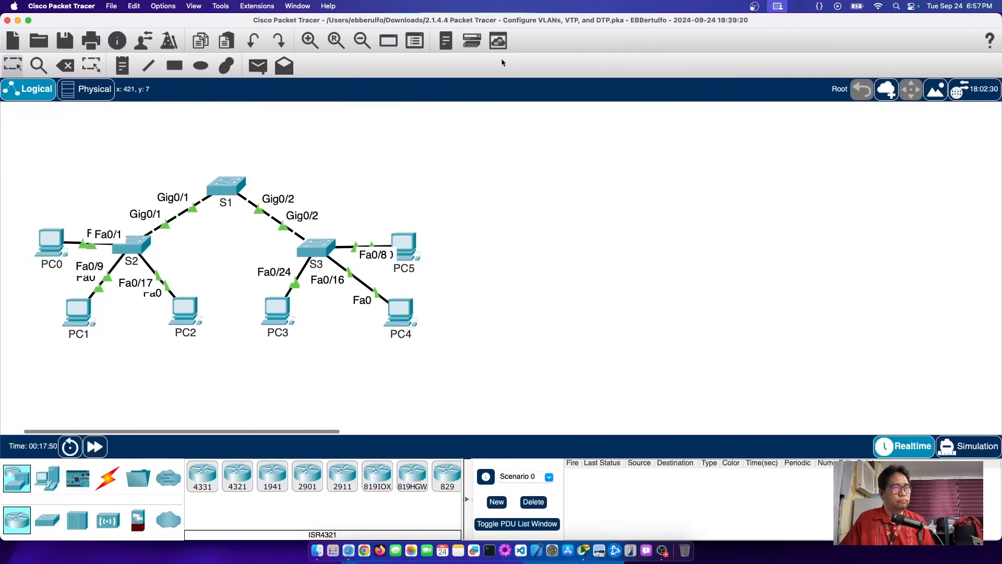
pyautogui.click(263, 71)
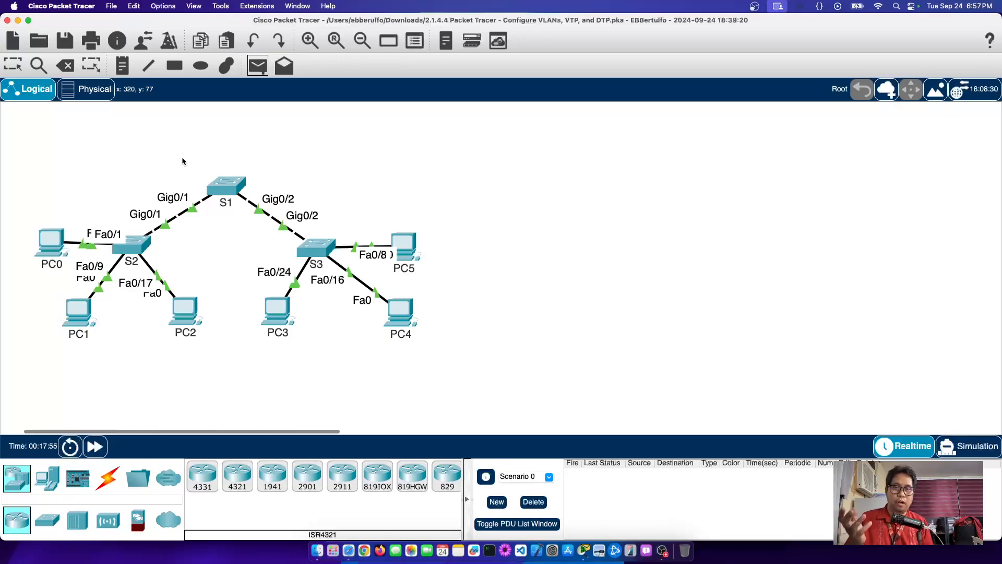
pyautogui.click(48, 241)
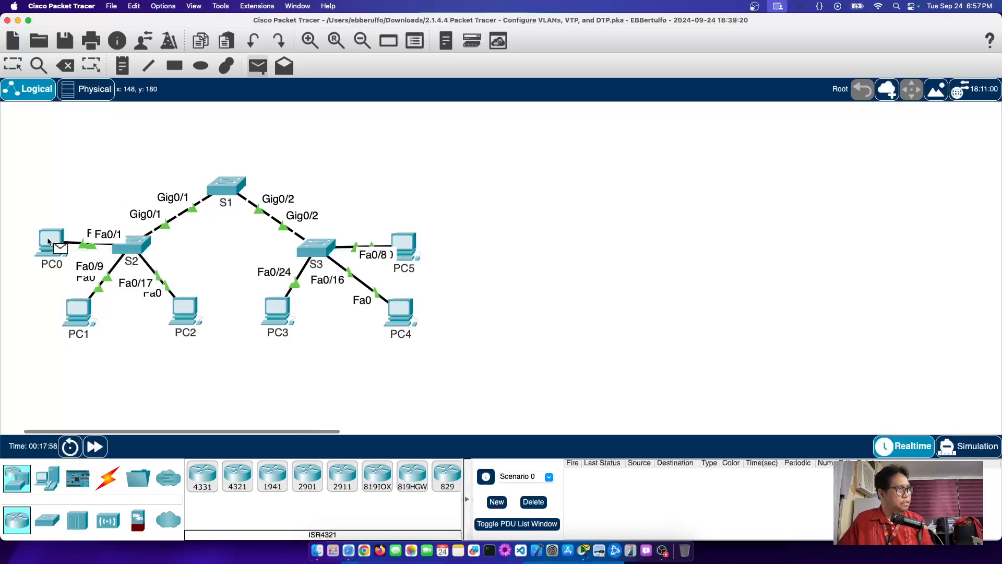
pyautogui.click(410, 246)
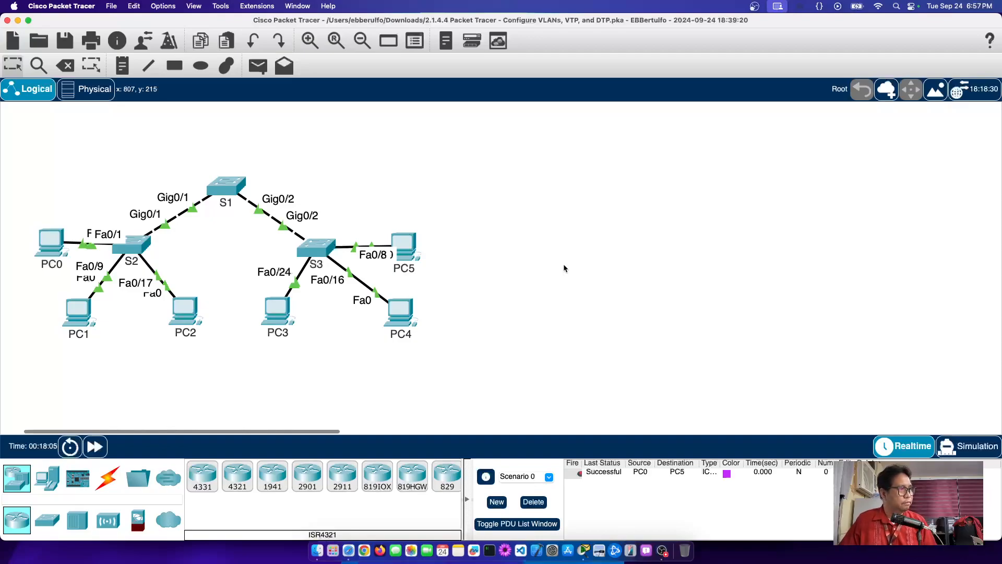
pyautogui.click(257, 67)
pyautogui.click(80, 309)
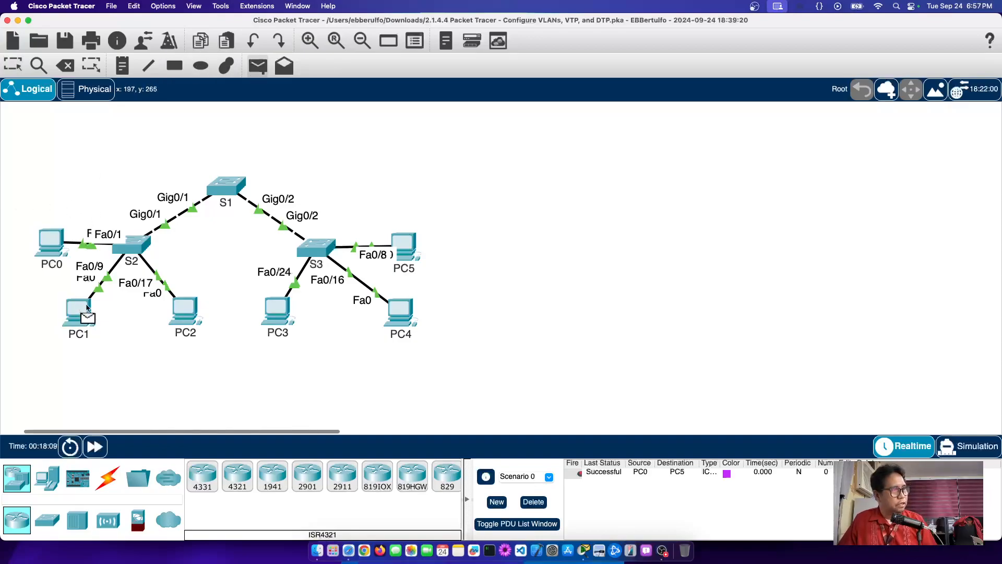
pyautogui.click(412, 311)
# Step: Add simple pings from PC2 to PC4 and from PC2 to PC3
pyautogui.click(261, 76)
pyautogui.click(187, 311)
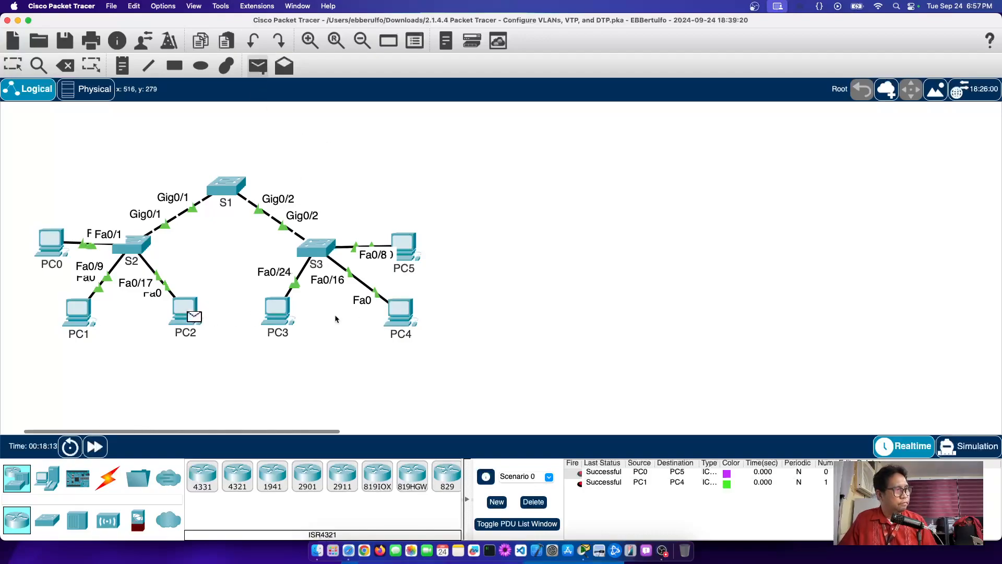
pyautogui.click(408, 311)
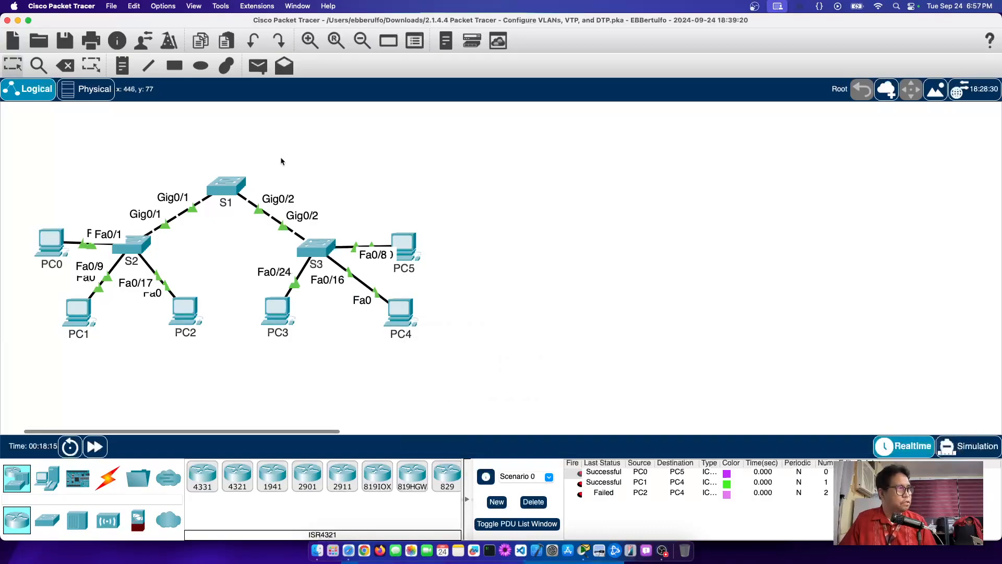
pyautogui.click(258, 65)
pyautogui.click(180, 320)
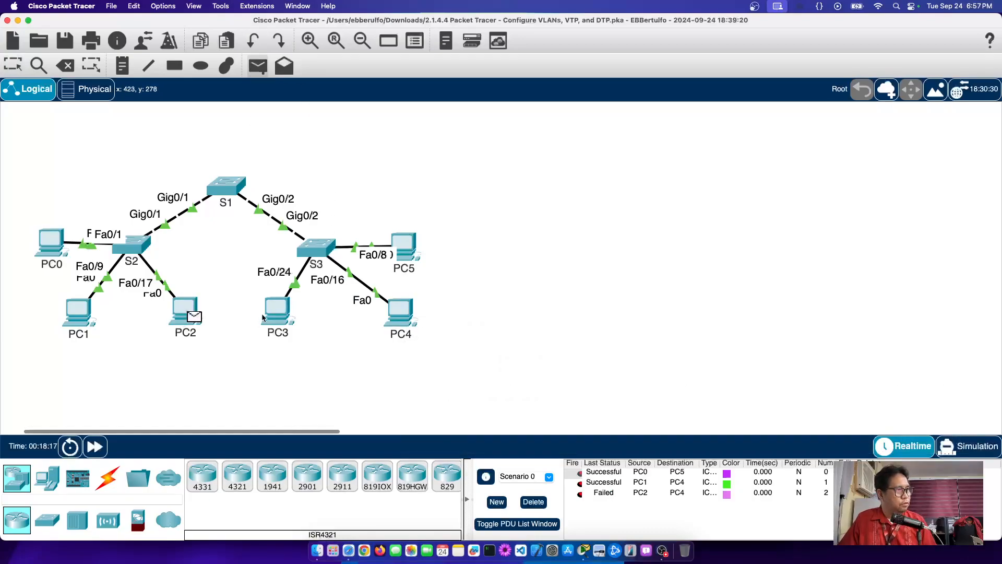
pyautogui.click(279, 314)
# Step: Ping PC3 to PC2 and PC4 to PC1, then delete all PDUs from the scenario
pyautogui.click(257, 65)
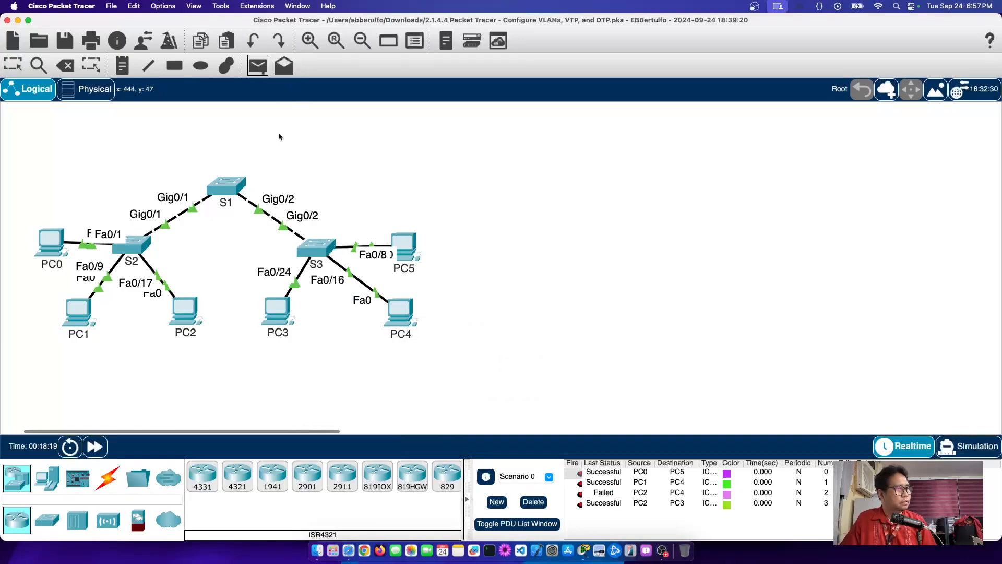
pyautogui.click(284, 314)
pyautogui.click(186, 317)
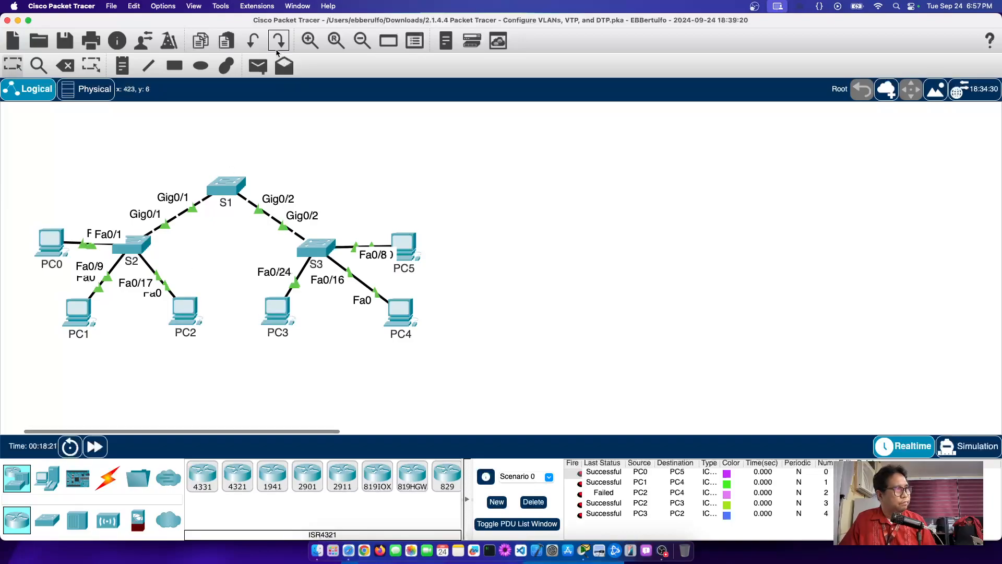
pyautogui.click(258, 66)
pyautogui.click(403, 314)
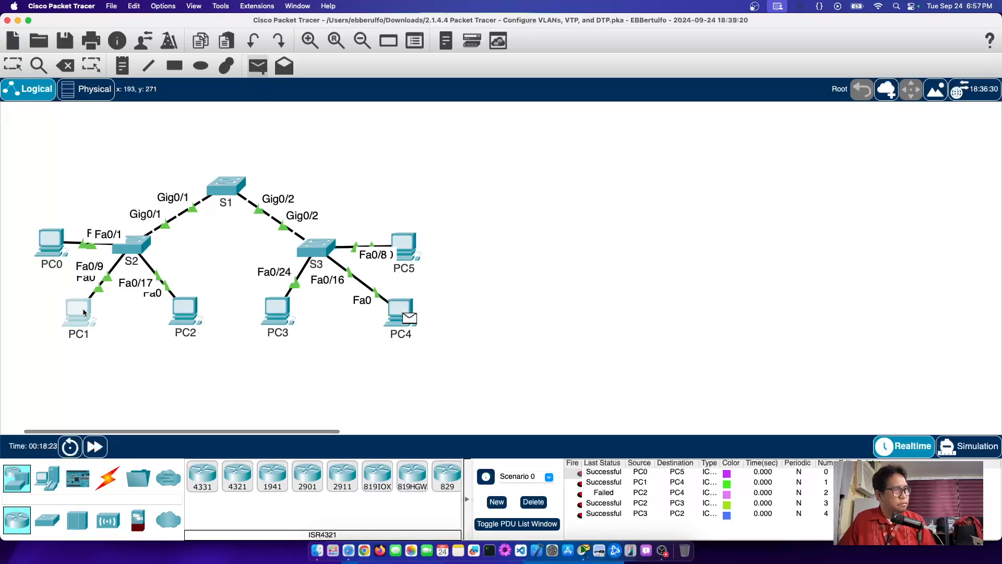
pyautogui.click(84, 312)
pyautogui.click(532, 501)
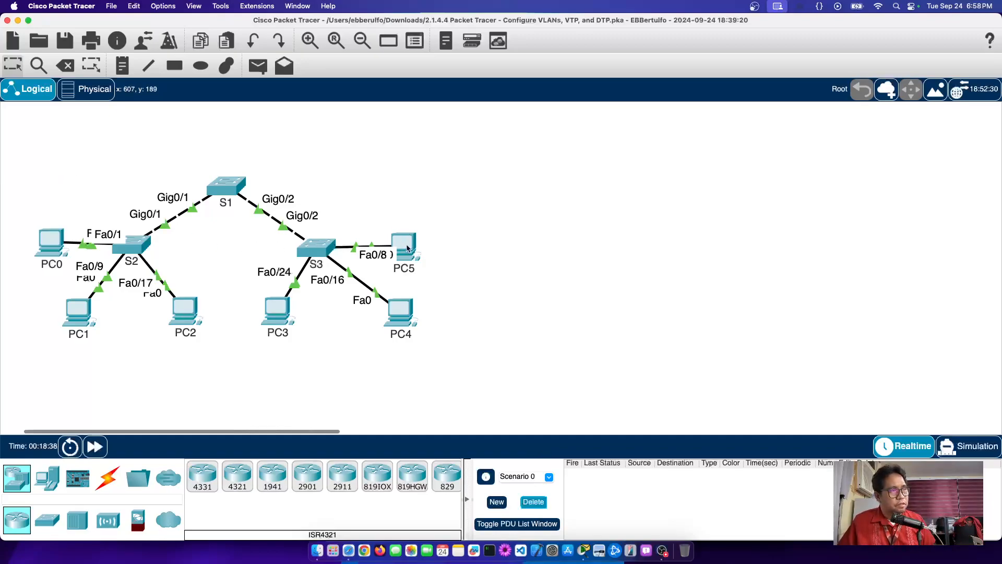
# Step: Send simple pings from PC5 to PC4 and from PC4 to PC5; both fail
pyautogui.moveTo(408, 249)
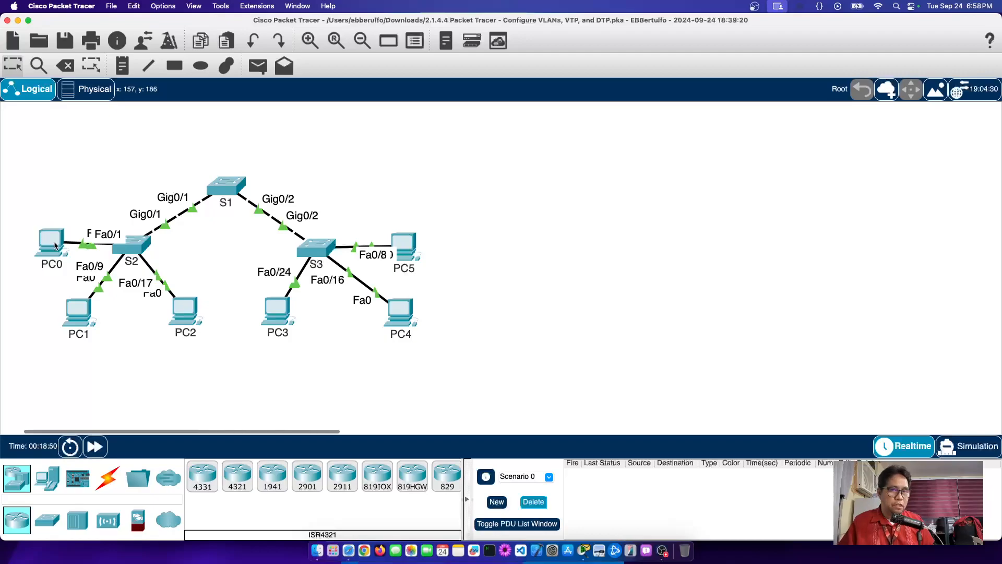
pyautogui.moveTo(54, 245)
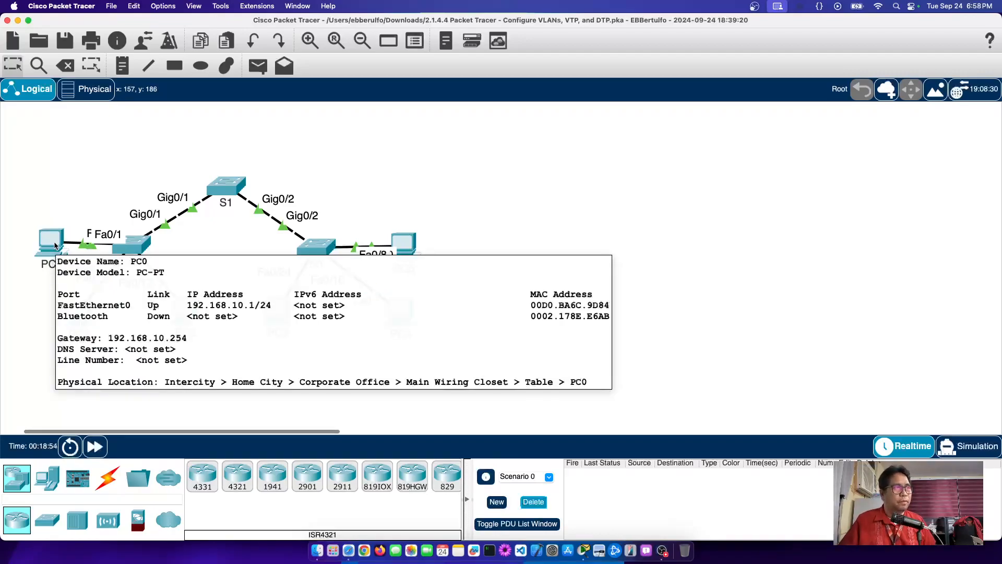
pyautogui.click(258, 66)
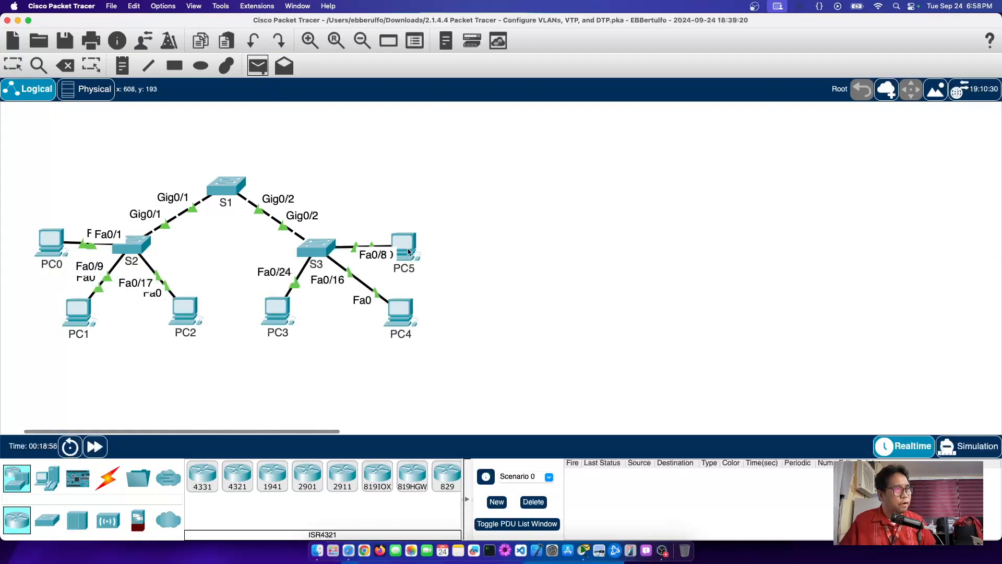
pyautogui.click(409, 253)
pyautogui.click(402, 317)
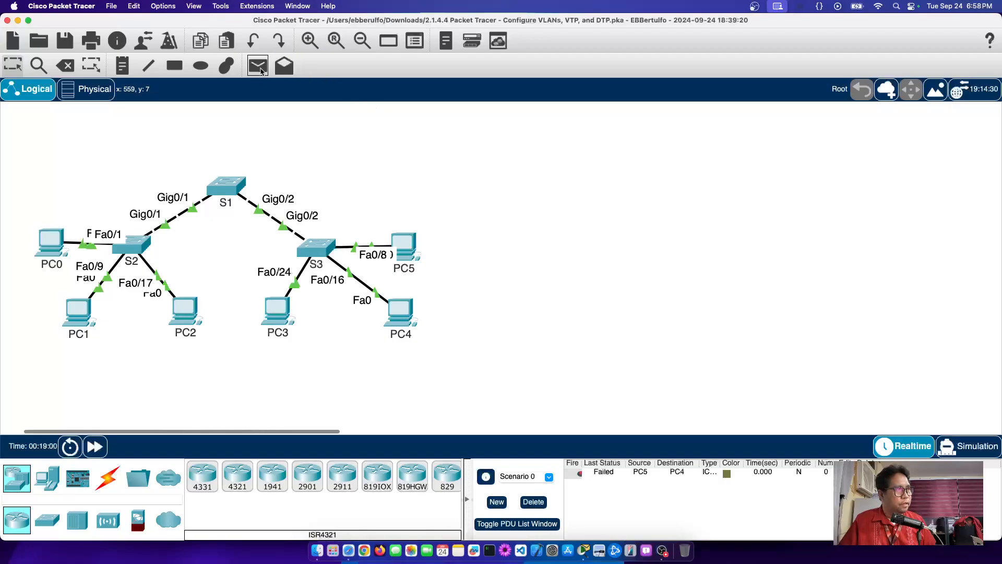
pyautogui.click(258, 66)
pyautogui.click(397, 314)
pyautogui.click(409, 243)
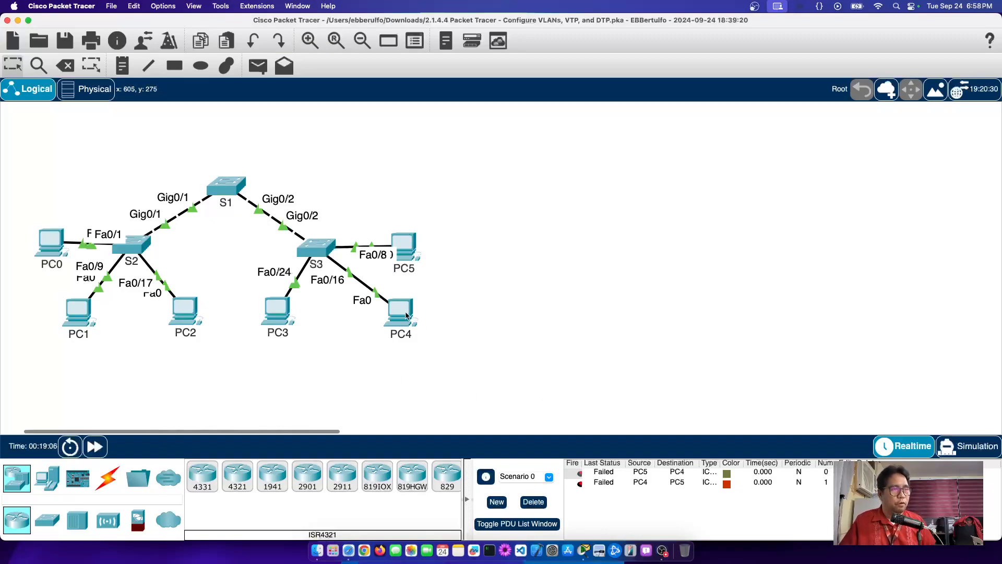
pyautogui.moveTo(407, 316)
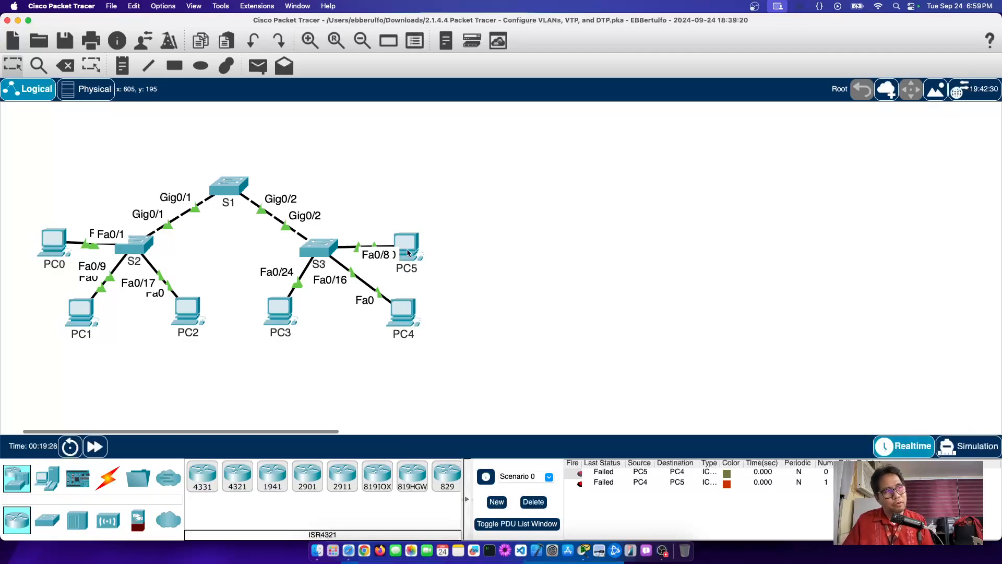
pyautogui.moveTo(408, 253)
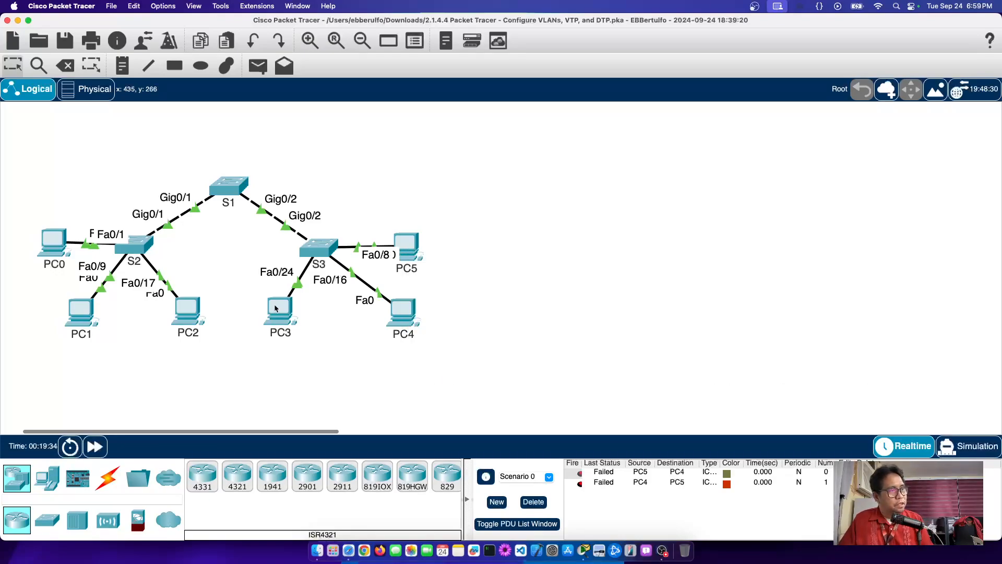
pyautogui.moveTo(275, 308)
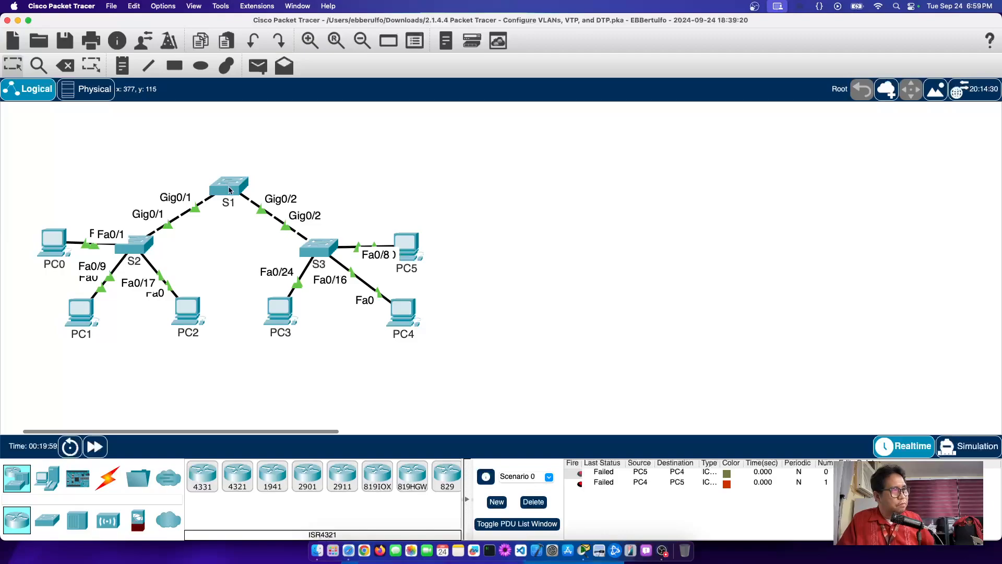
pyautogui.moveTo(229, 190)
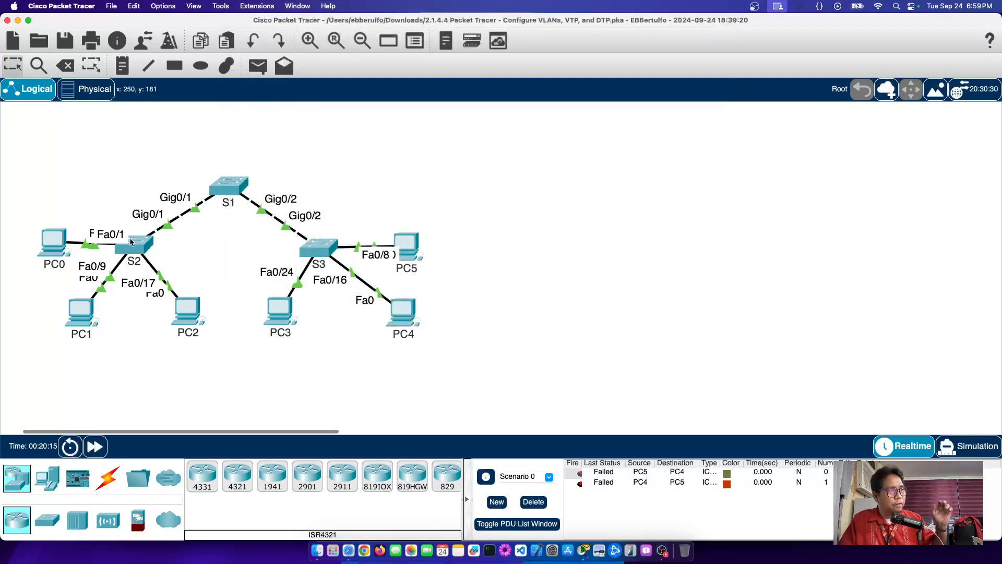
pyautogui.hscroll(-1, 230, 184)
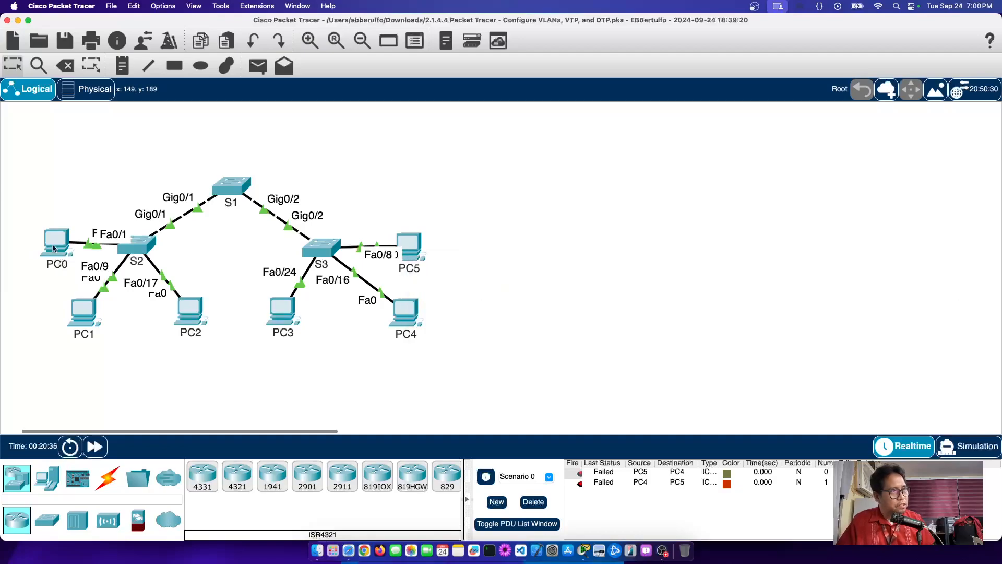
pyautogui.moveTo(54, 249)
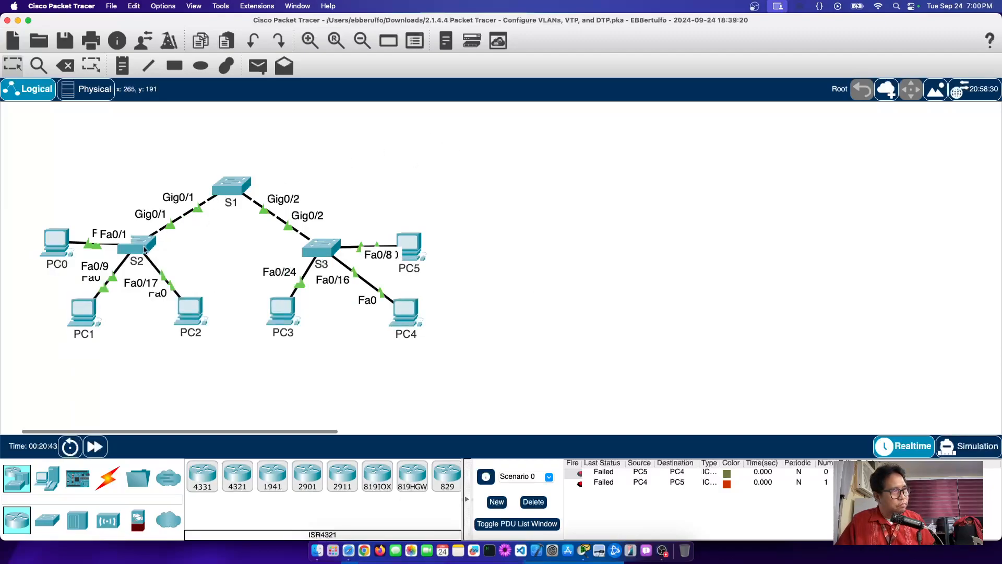
pyautogui.moveTo(207, 206)
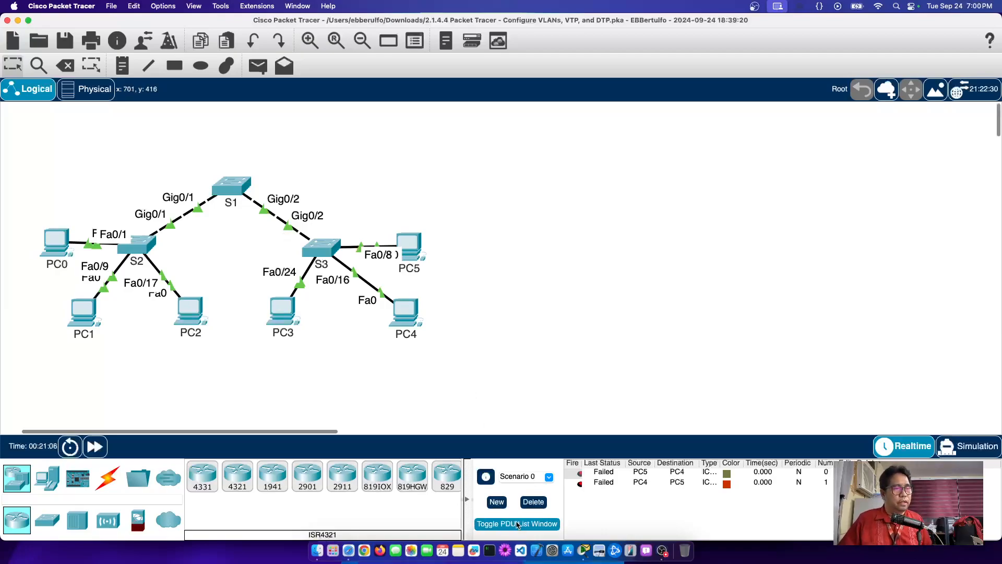
# Step: Delete the failed pings, then ping PC5 to PC0 and start a PC5 ping to PC3
pyautogui.click(531, 505)
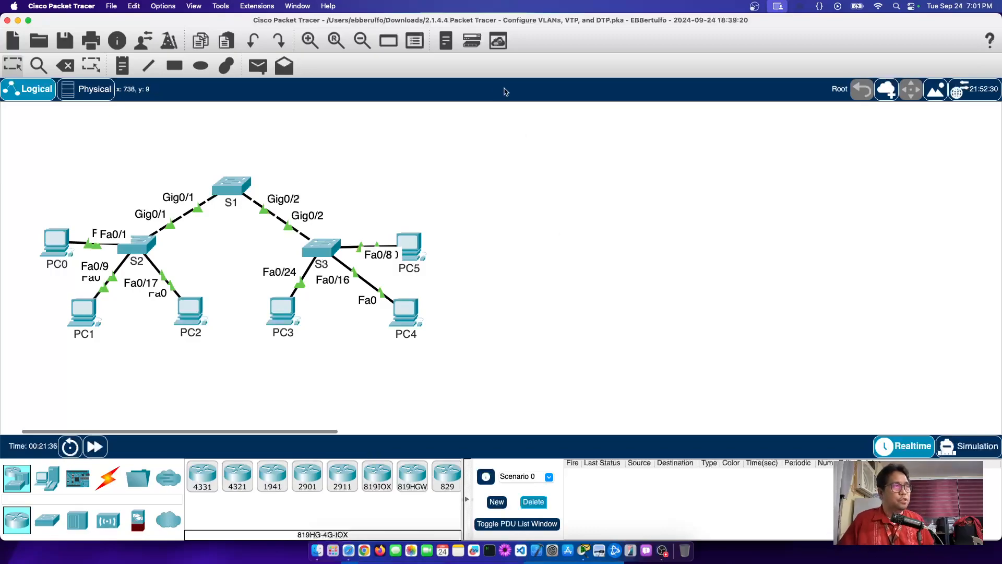
pyautogui.click(257, 65)
pyautogui.click(410, 246)
pyautogui.click(67, 241)
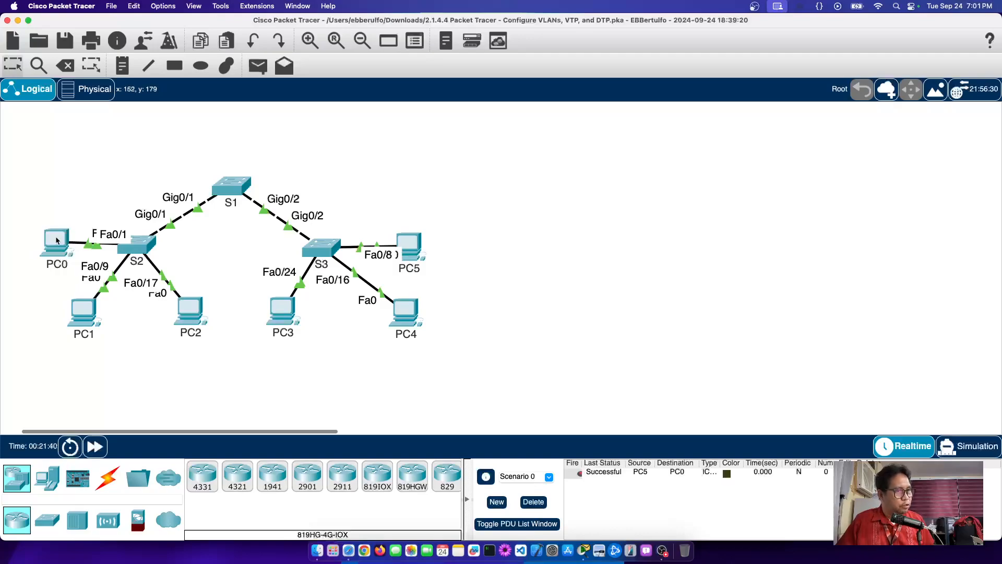
pyautogui.click(257, 72)
pyautogui.click(414, 252)
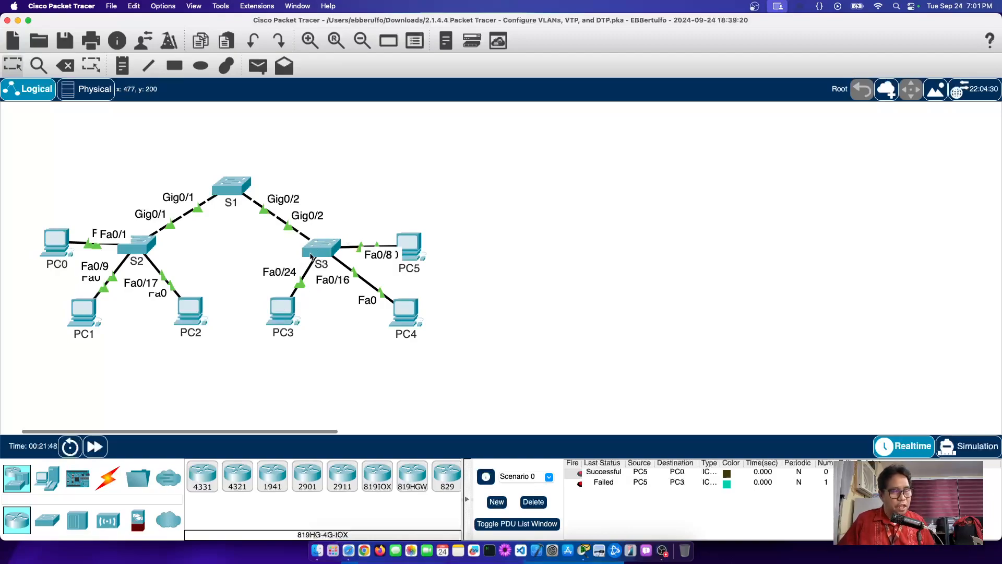
pyautogui.moveTo(321, 253)
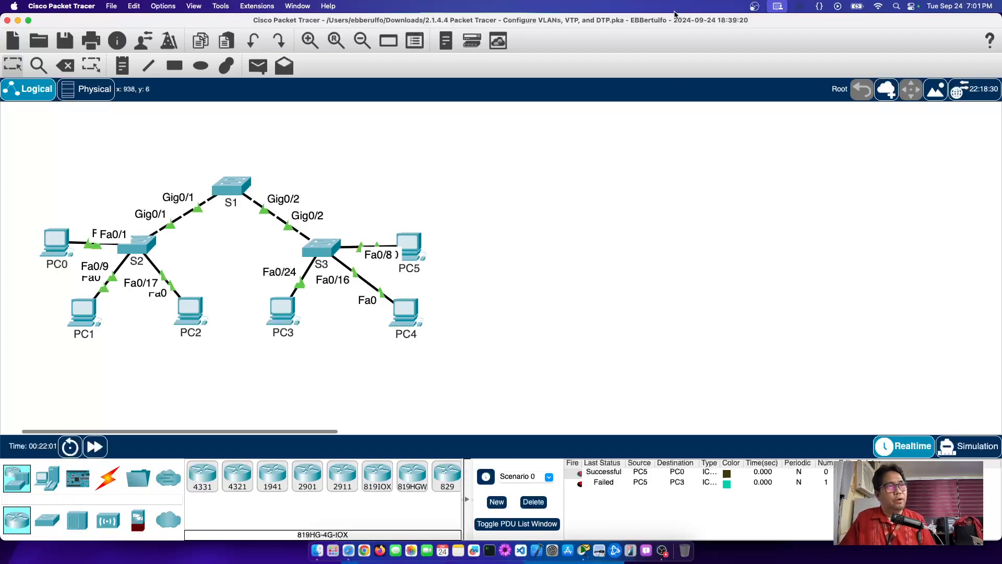
# Step: Tile the activity instructions beside the network and highlight 'dynamic desirable' and DTP in Step 2
pyautogui.hotkey('ctrl', 'shift', 'Left')
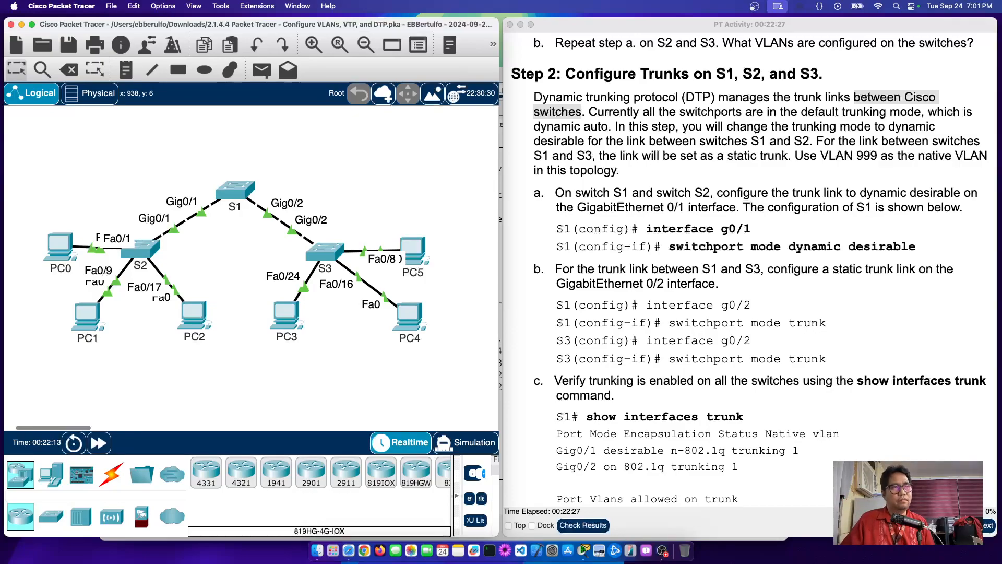
pyautogui.doubleClick(812, 247)
pyautogui.doubleClick(886, 249)
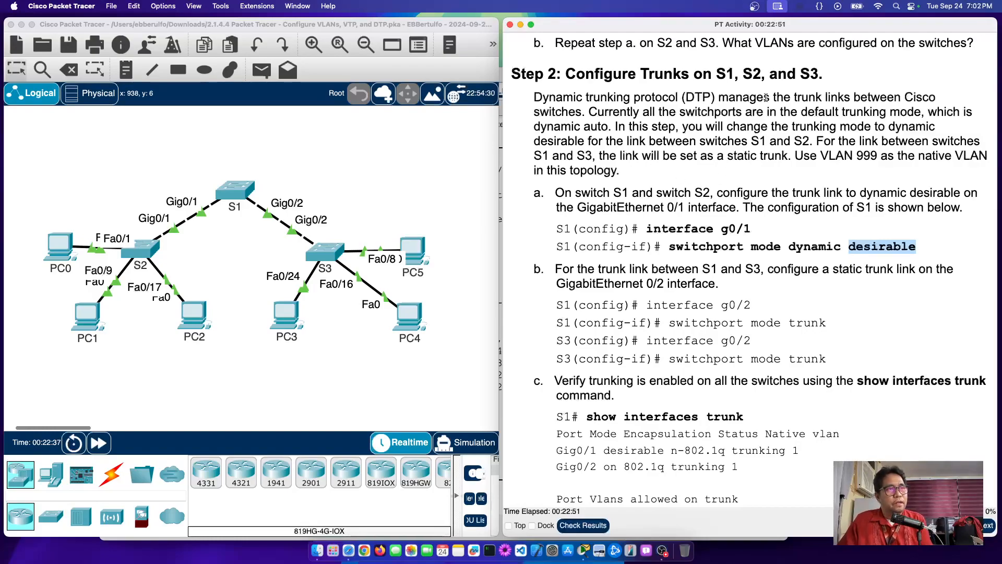
pyautogui.moveTo(548, 99); pyautogui.dragTo(688, 103)
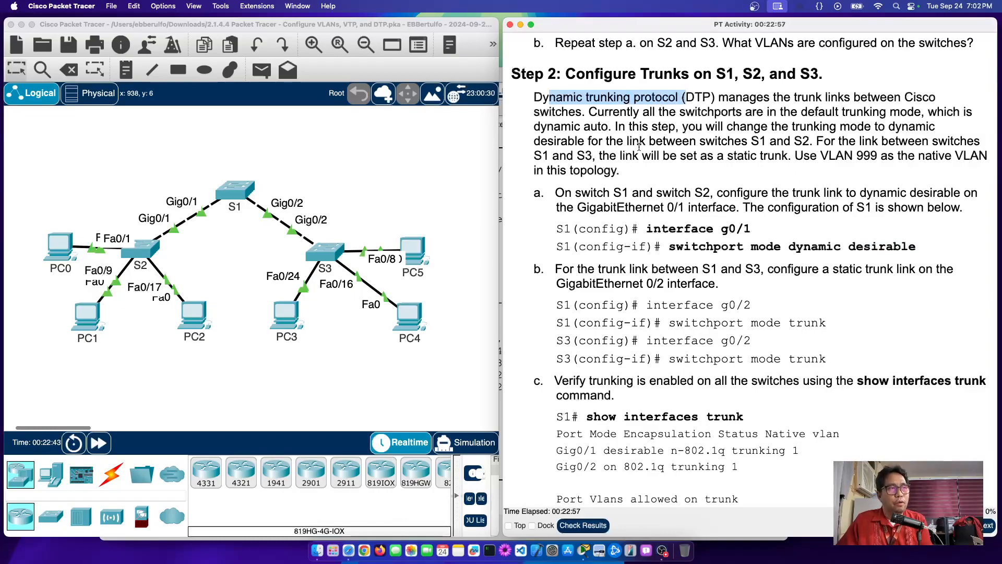
pyautogui.doubleClick(912, 127)
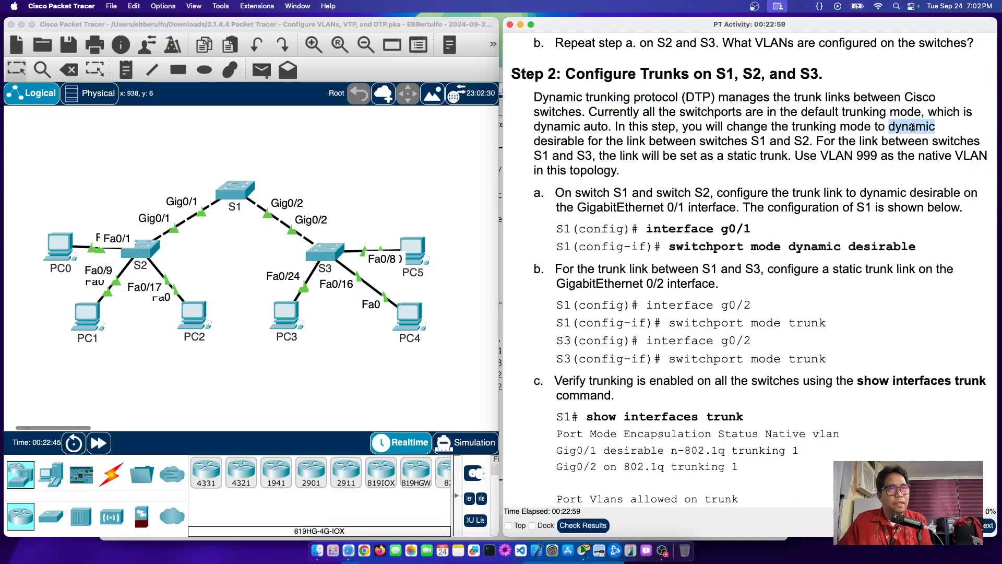
pyautogui.doubleClick(570, 141)
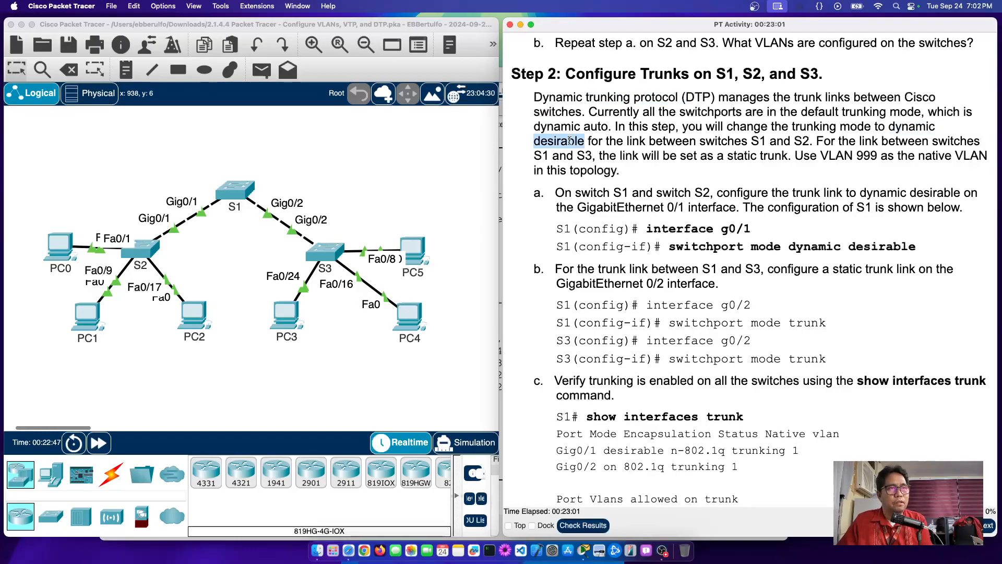
pyautogui.doubleClick(756, 142)
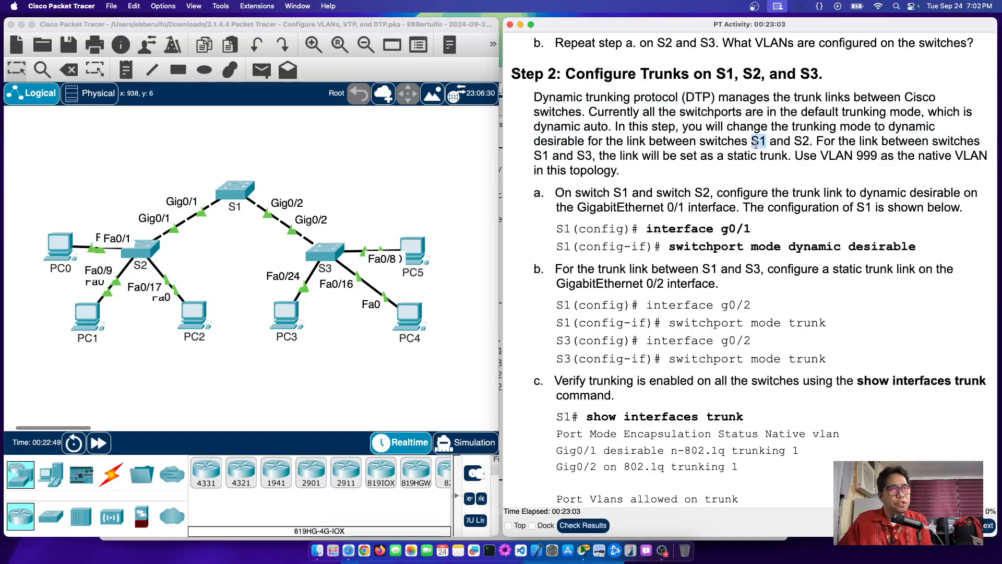
pyautogui.click(811, 141)
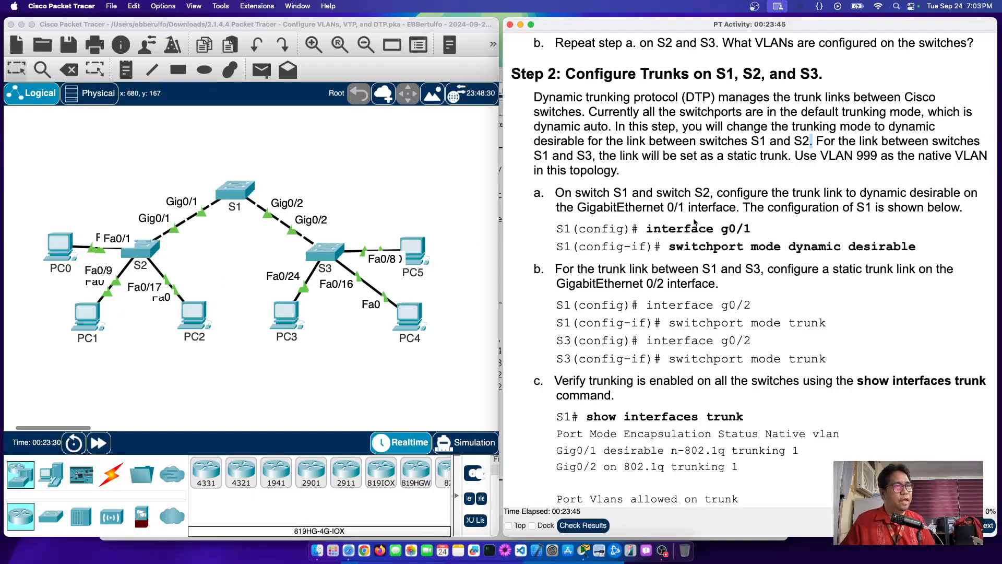
# Step: Review the config and config-if prompts in the instructions, then open S1's CLI
pyautogui.scroll(-1, 721, 223)
pyautogui.scroll(-3, 720, 223)
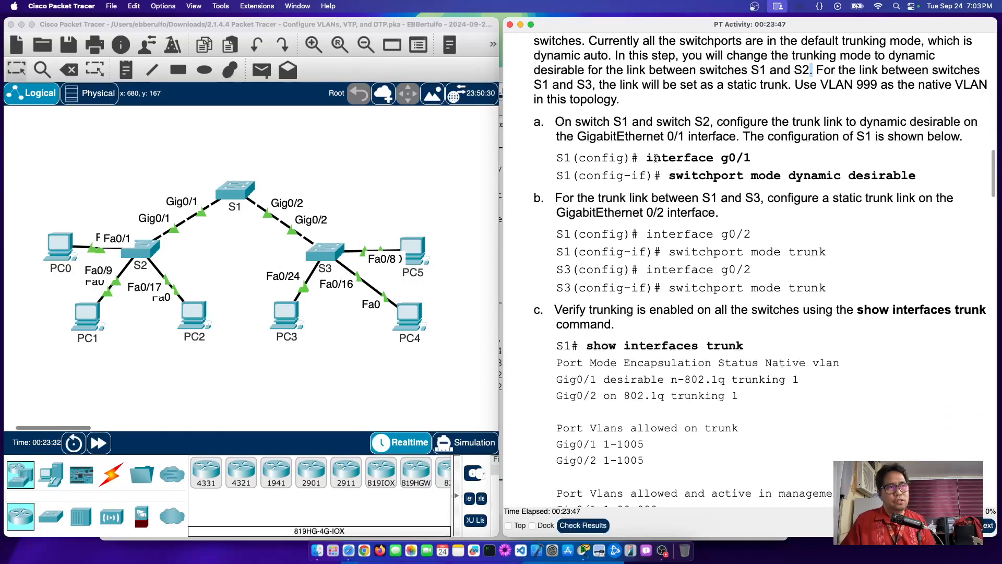
pyautogui.moveTo(653, 157); pyautogui.dragTo(830, 175)
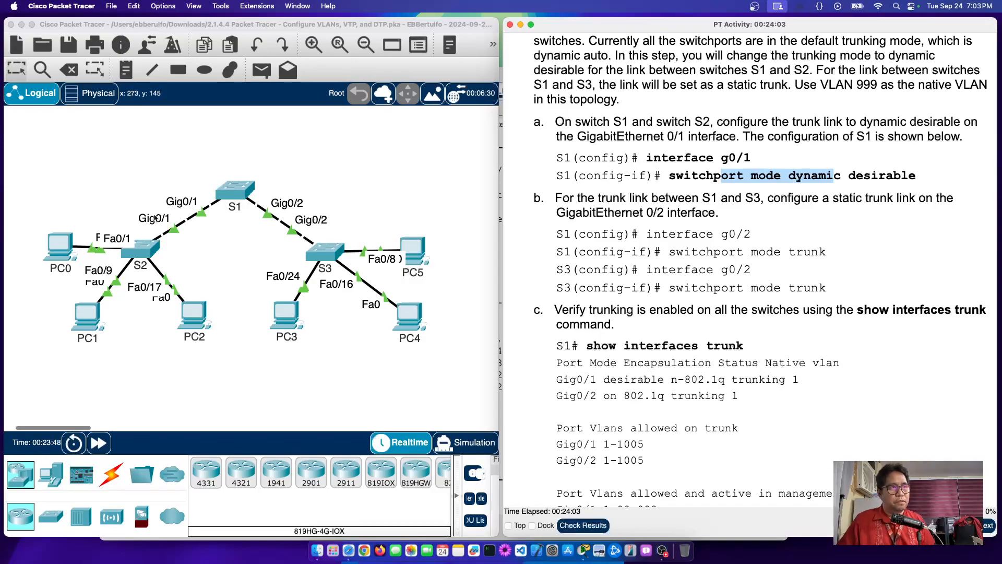
pyautogui.doubleClick(593, 157)
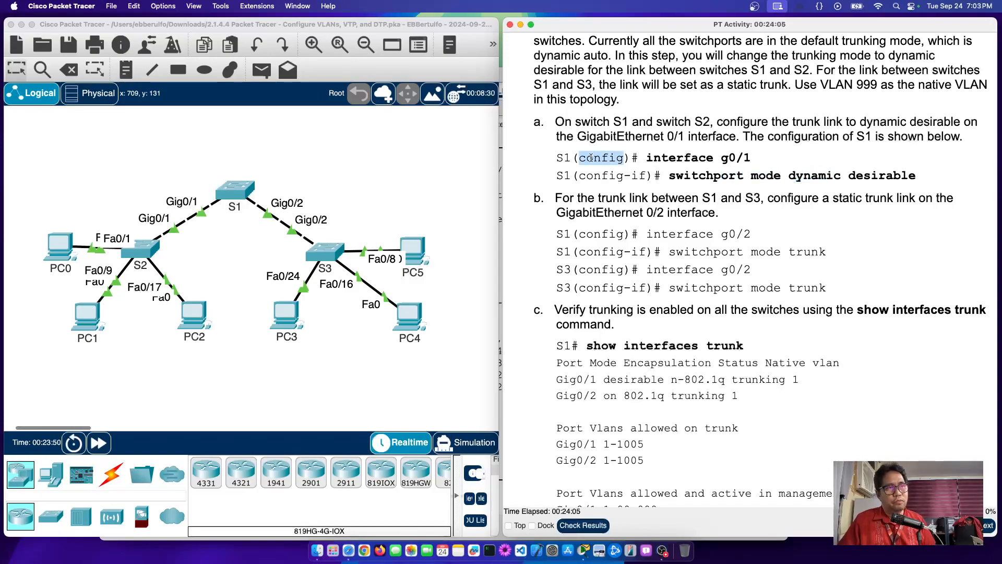
pyautogui.doubleClick(612, 175)
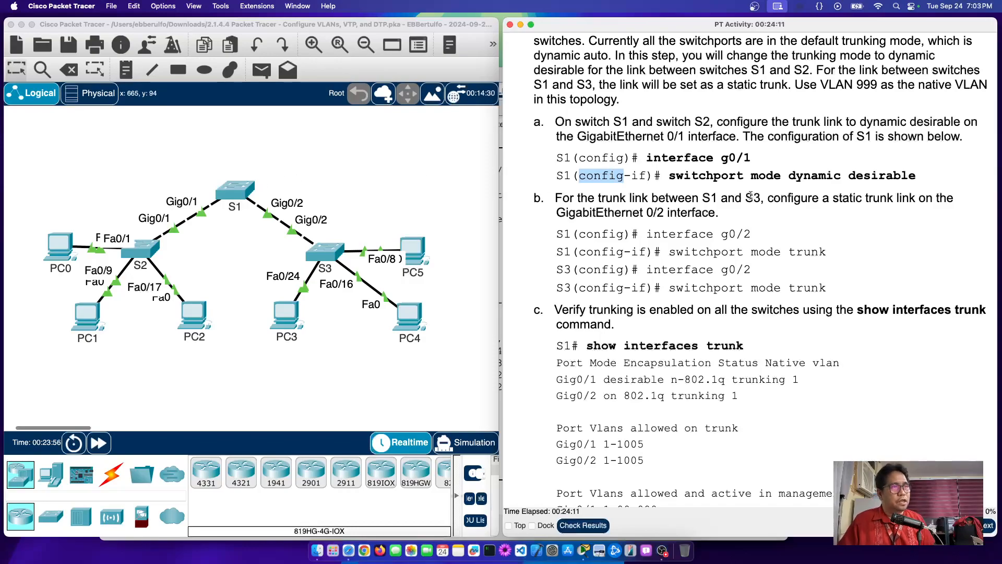
pyautogui.click(239, 193)
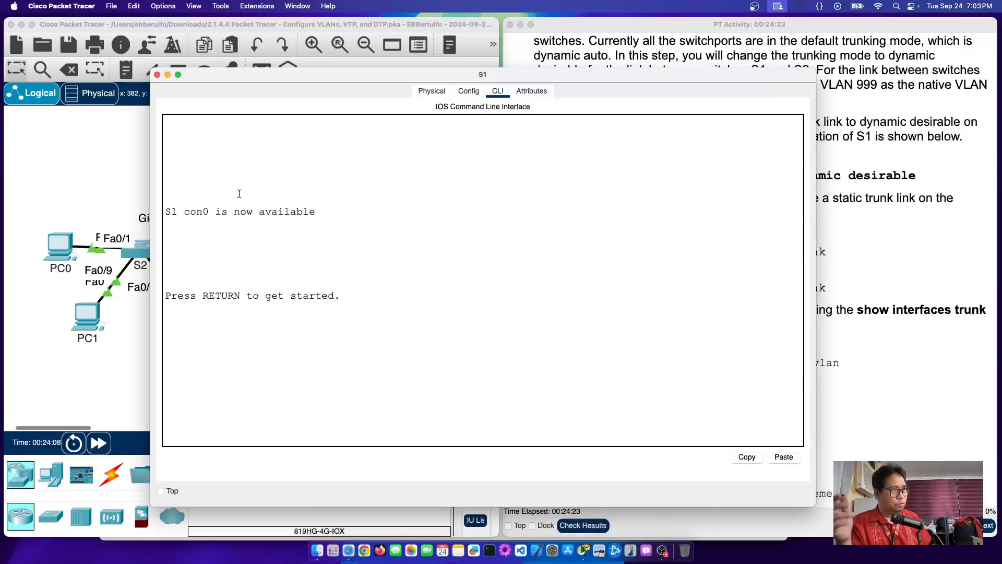
# Step: Start S1's console and enter global configuration mode with en and conf t
pyautogui.press('Return')
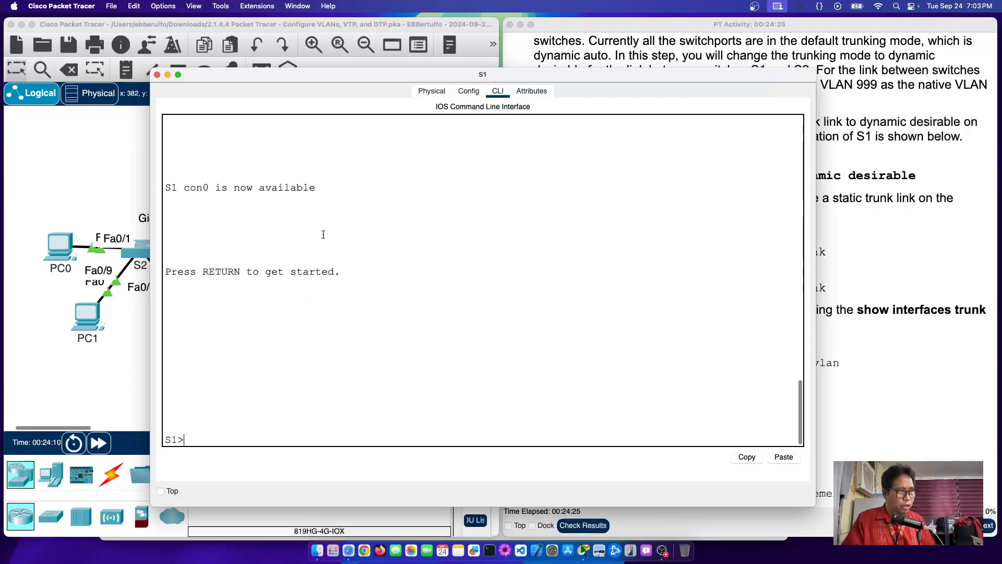
pyautogui.write('en')
pyautogui.press('Return')
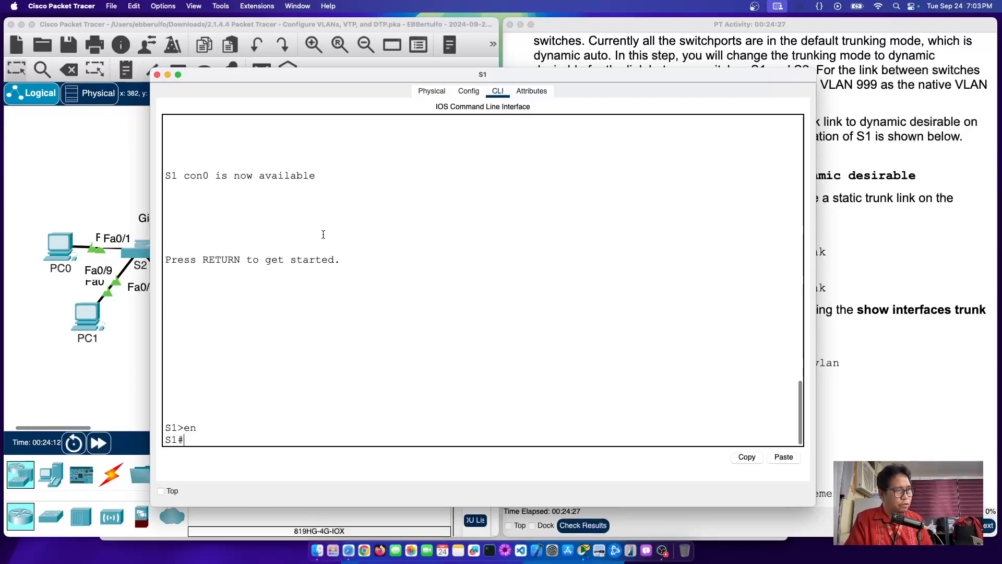
pyautogui.write('conf t')
pyautogui.press('Return')
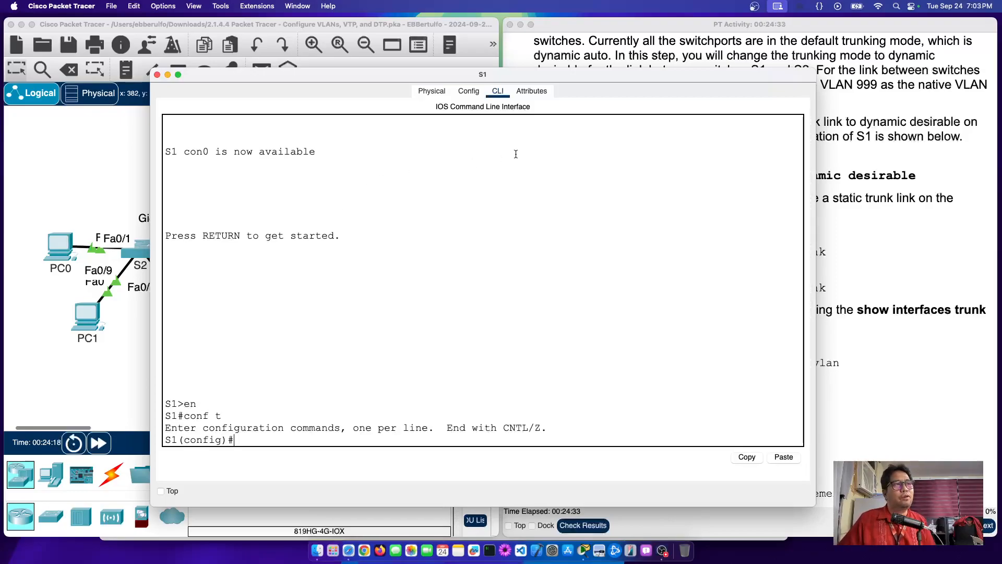
# Step: Check the interface g0/1 instruction and enter interface g0/1 configuration on S1
pyautogui.moveTo(593, 77); pyautogui.dragTo(396, 64)
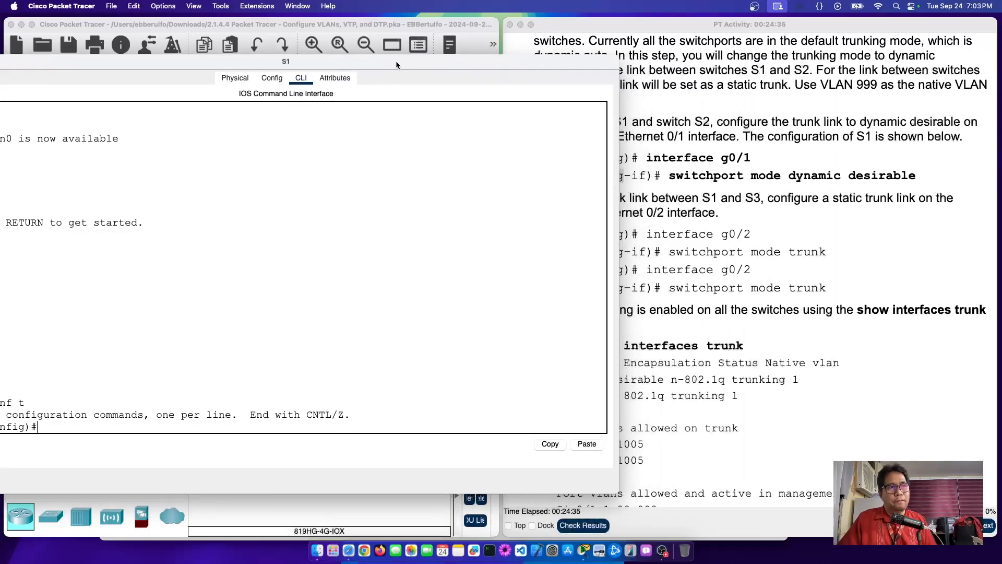
pyautogui.moveTo(646, 158); pyautogui.dragTo(752, 159)
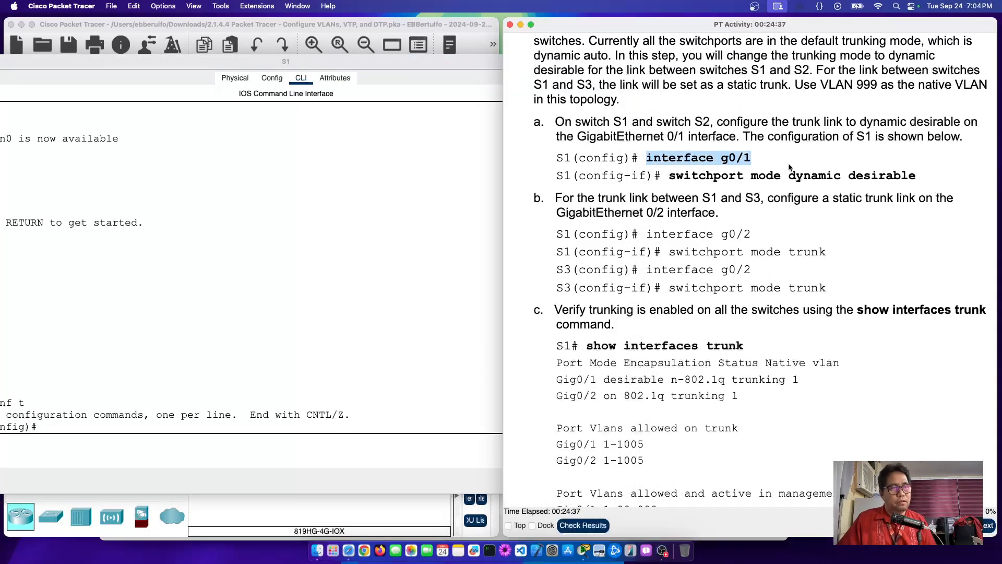
pyautogui.moveTo(295, 67); pyautogui.dragTo(587, 136)
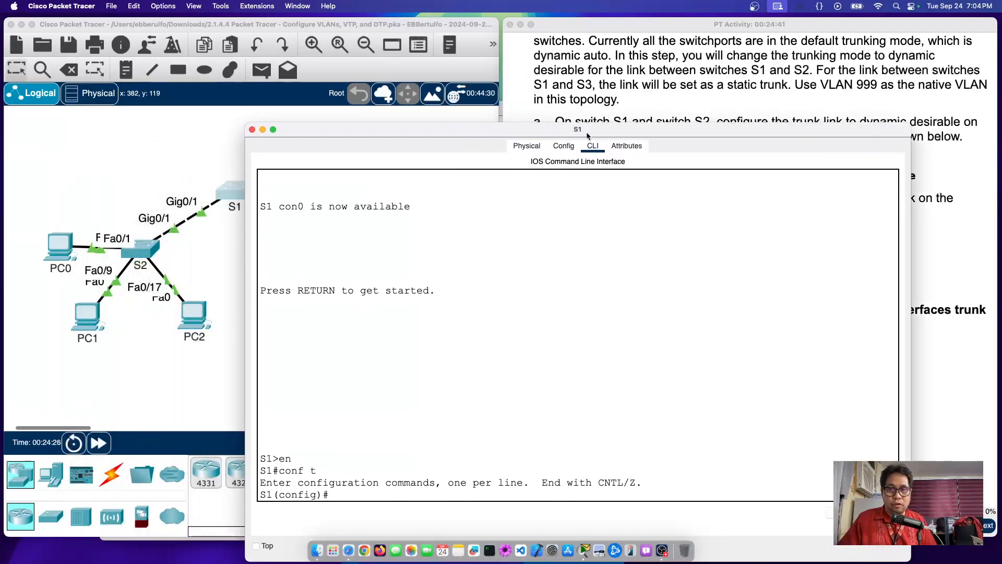
pyautogui.click(157, 163)
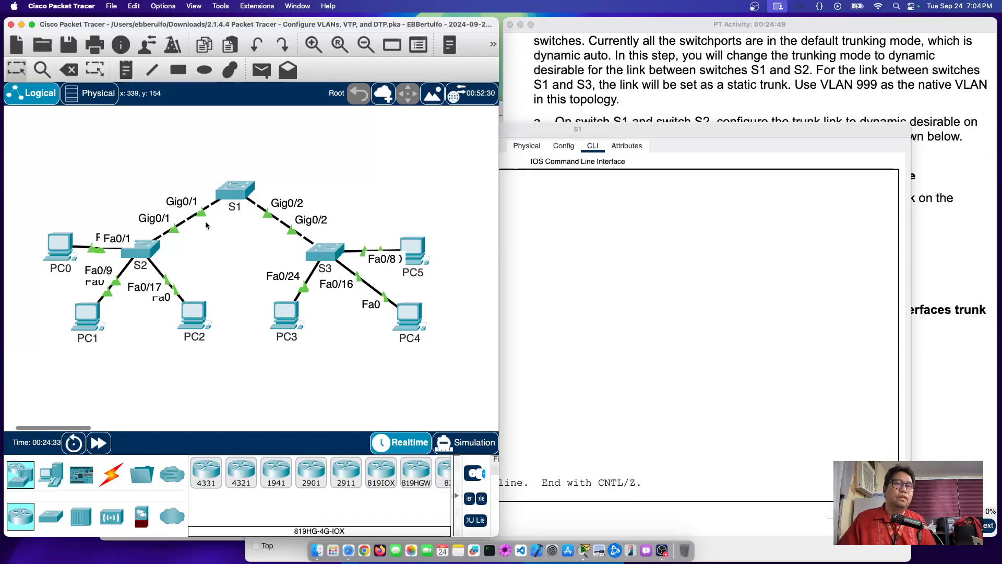
pyautogui.moveTo(723, 129); pyautogui.dragTo(707, 71)
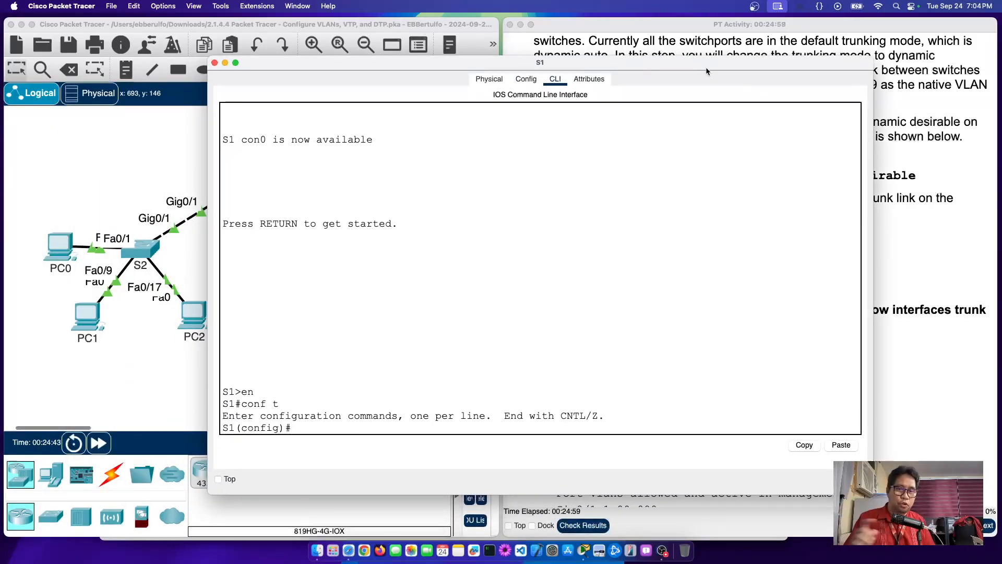
pyautogui.write('int g0/1')
pyautogui.press('Return')
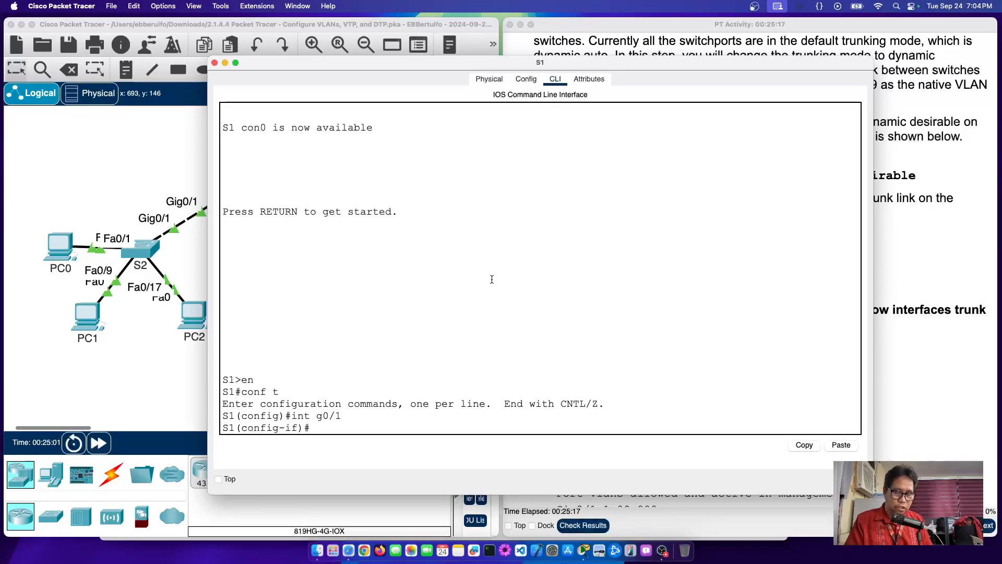
# Step: Explore the switchport help output, highlighting the mode and trunk options
pyautogui.write('?')
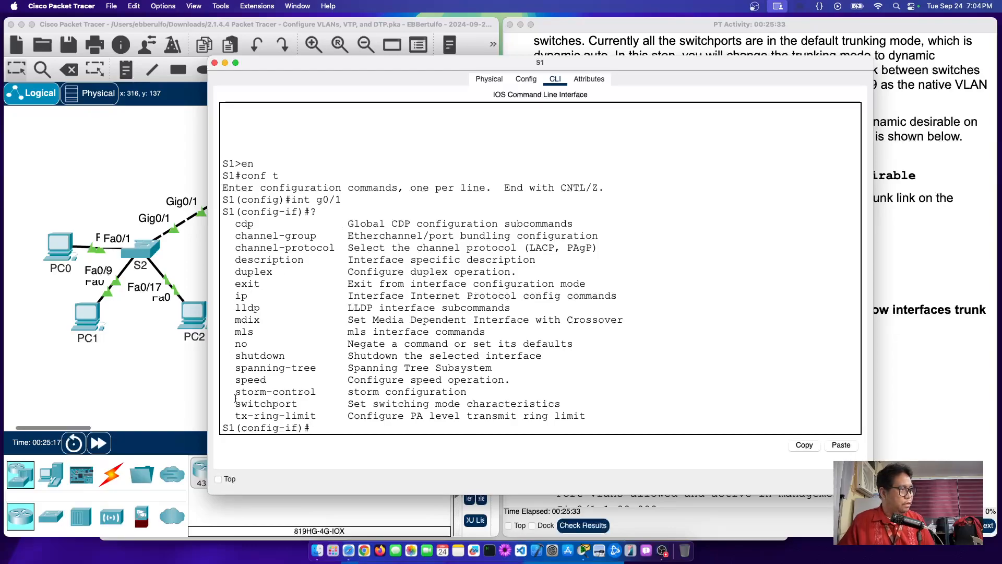
pyautogui.moveTo(236, 403); pyautogui.dragTo(567, 404)
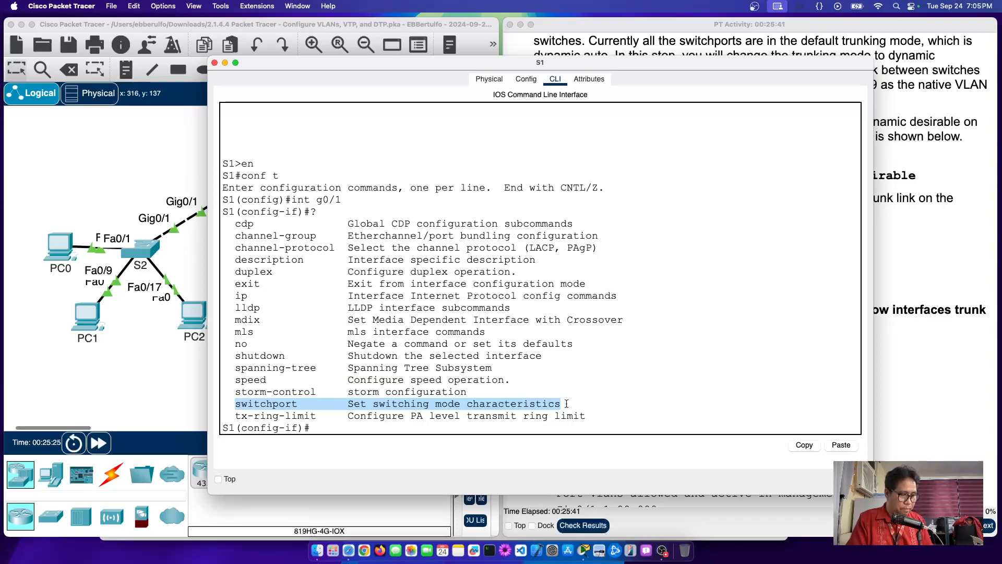
pyautogui.write('switch')
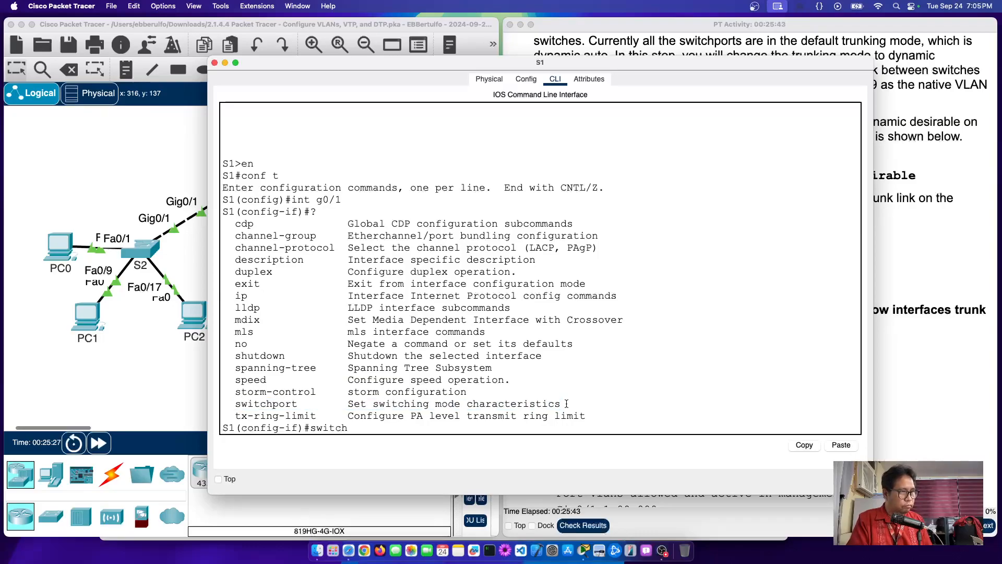
pyautogui.write('port')
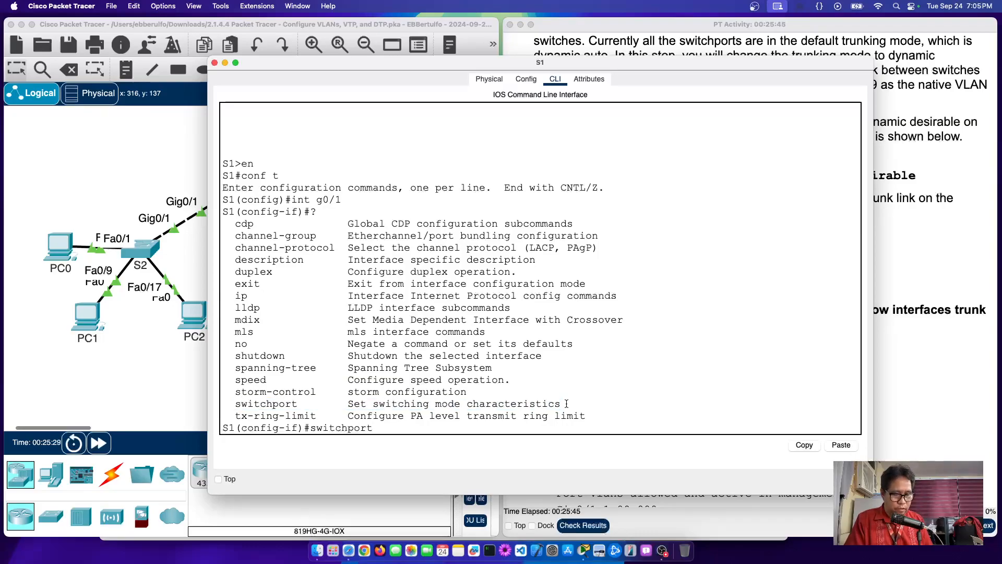
pyautogui.write(' ?')
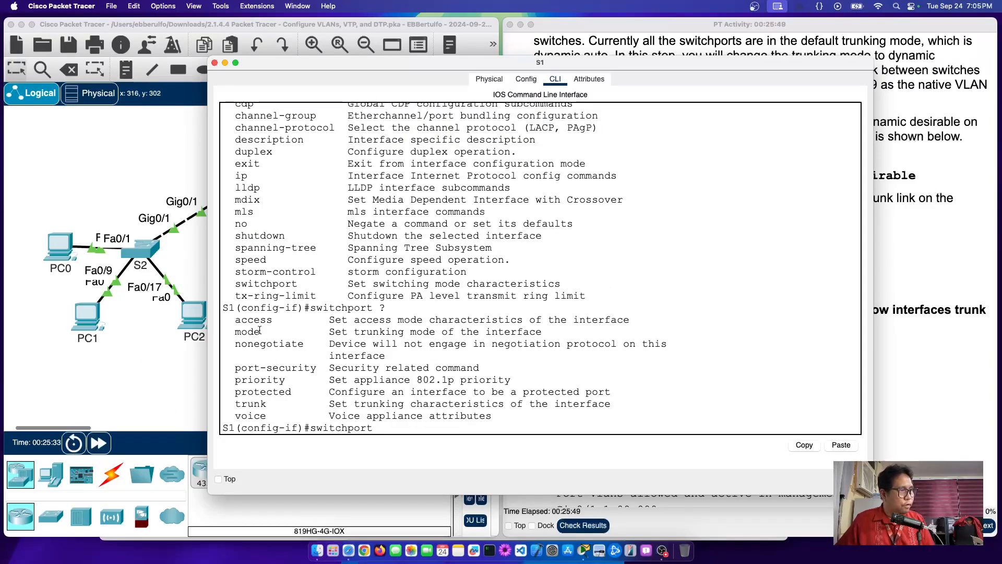
pyautogui.moveTo(235, 320); pyautogui.dragTo(282, 416)
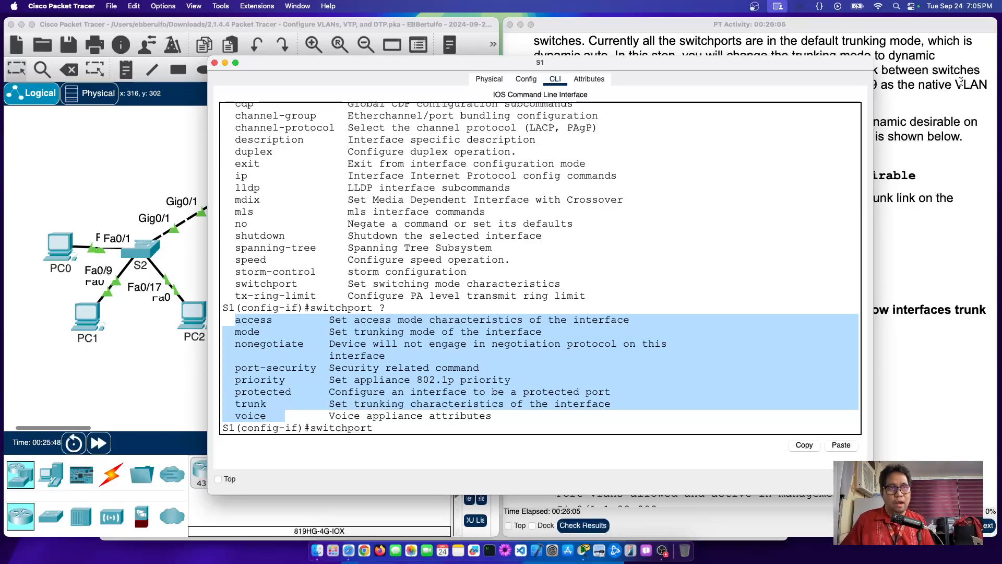
pyautogui.click(394, 427)
pyautogui.moveTo(790, 64); pyautogui.dragTo(652, 46)
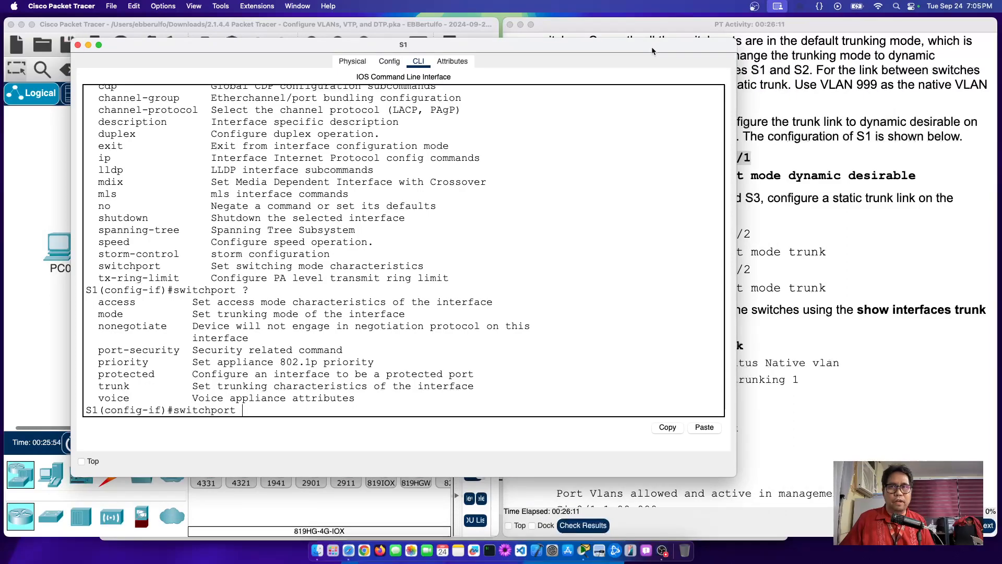
pyautogui.moveTo(191, 313); pyautogui.dragTo(408, 313)
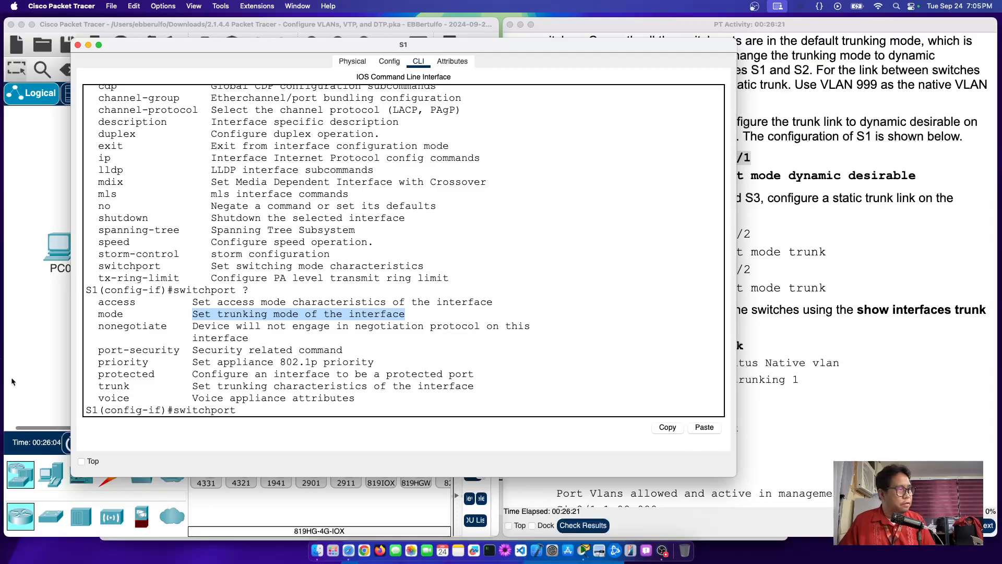
pyautogui.moveTo(98, 300); pyautogui.dragTo(162, 315)
pyautogui.moveTo(98, 386); pyautogui.dragTo(161, 388)
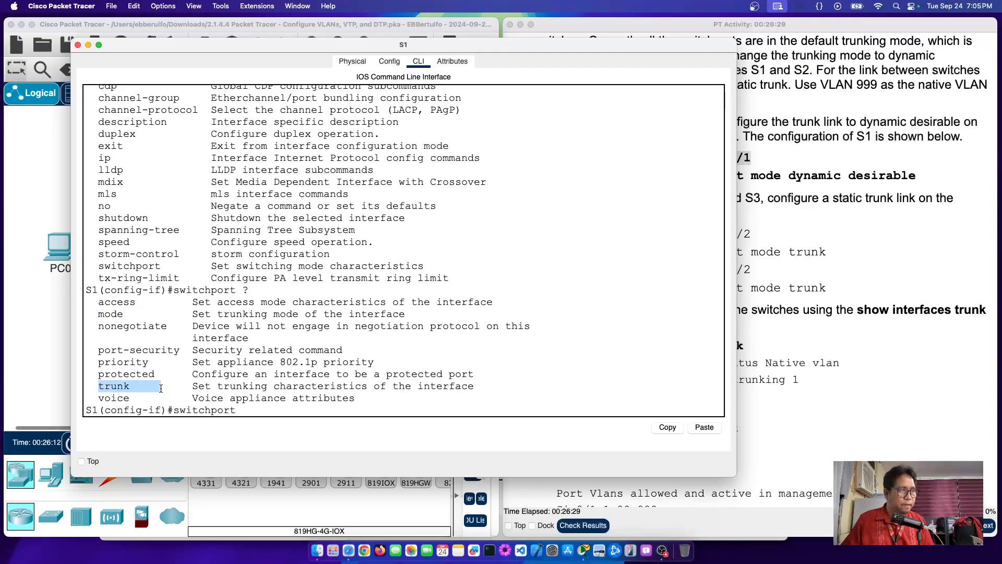
pyautogui.click(251, 411)
# Step: Apply 'switchport mode dynamic desirable' on G0/1 using help and tab completion
pyautogui.write('mode')
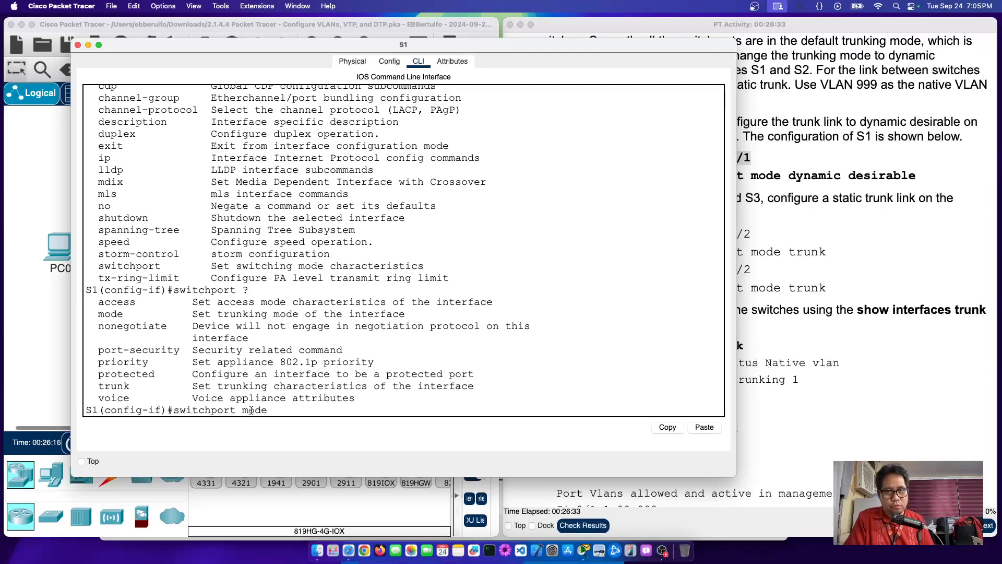
pyautogui.write(' ?')
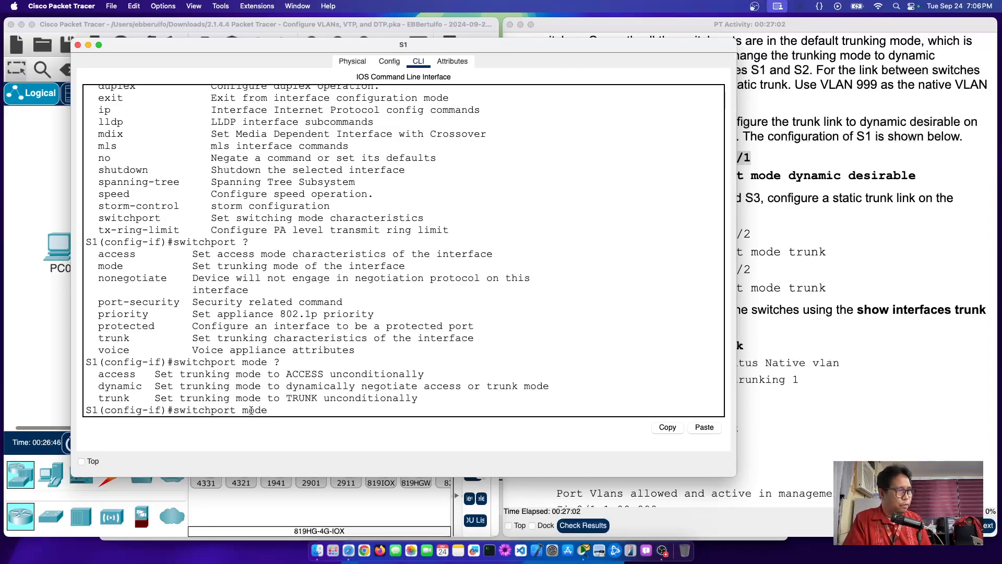
pyautogui.write('dynam')
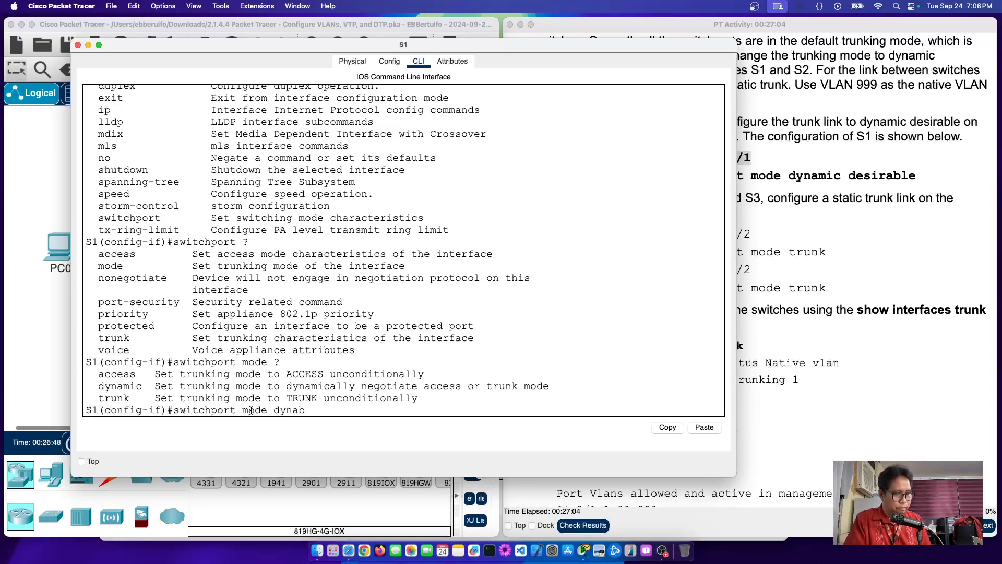
pyautogui.write('ic ')
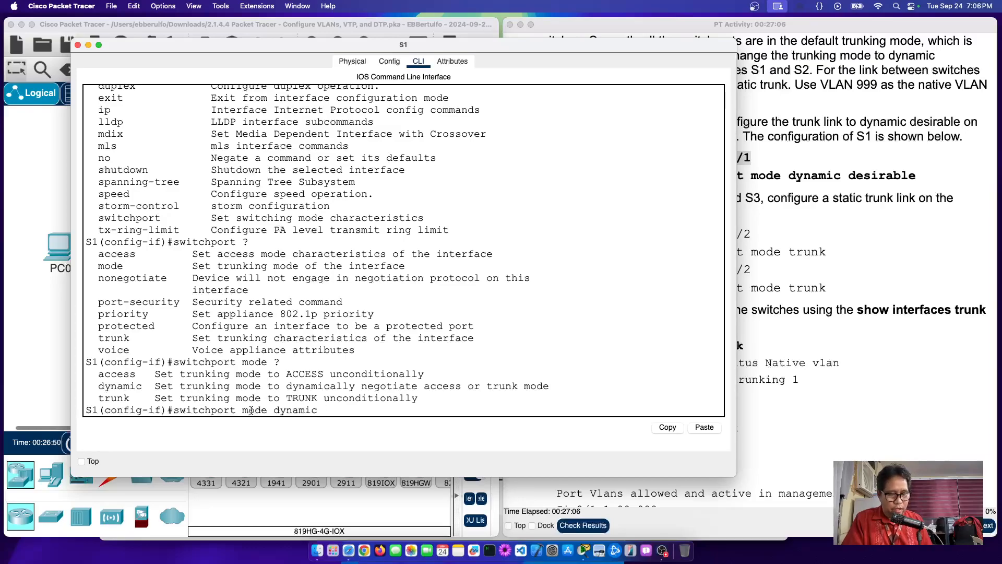
pyautogui.write('?')
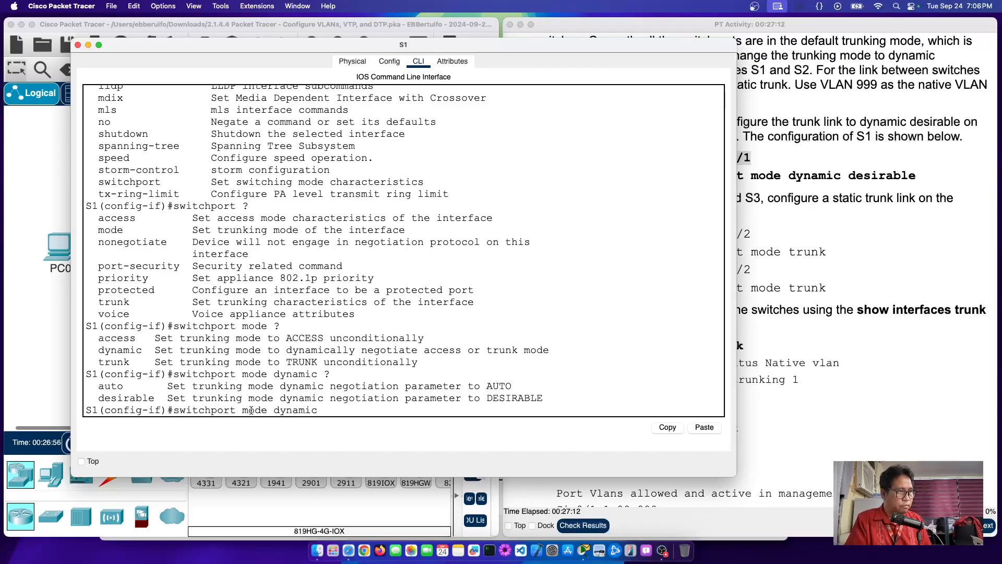
pyautogui.write('desir')
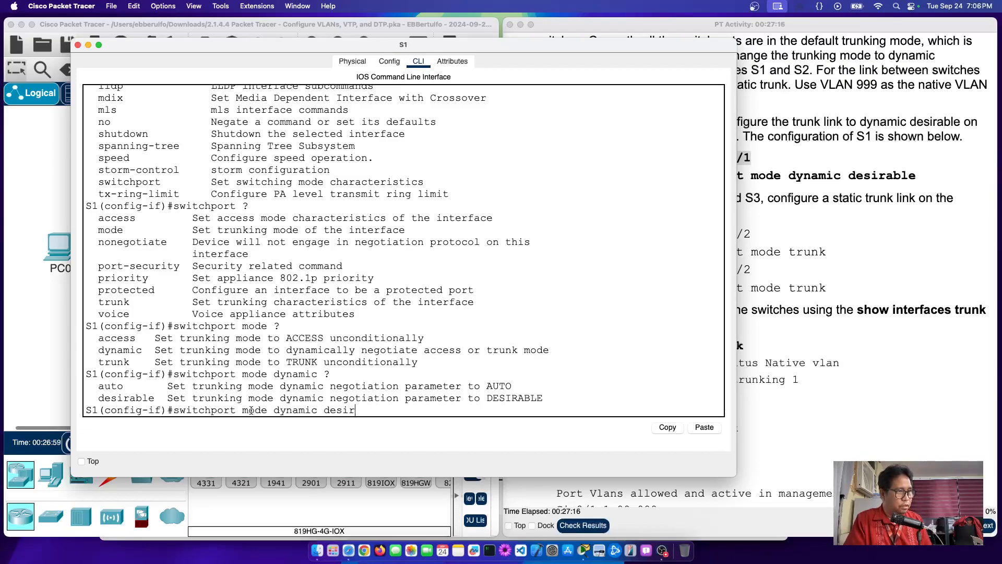
pyautogui.press('Tab')
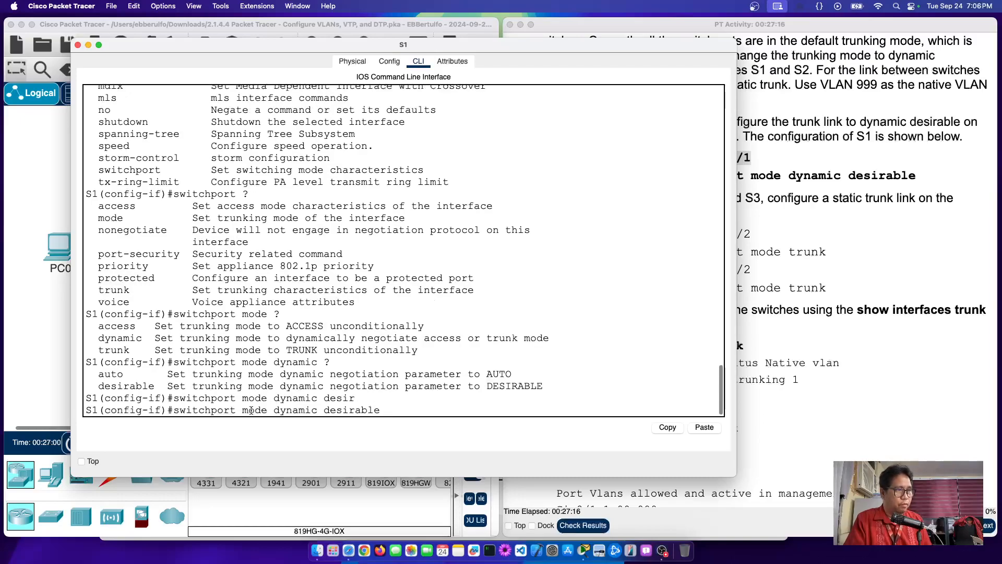
pyautogui.press('Return')
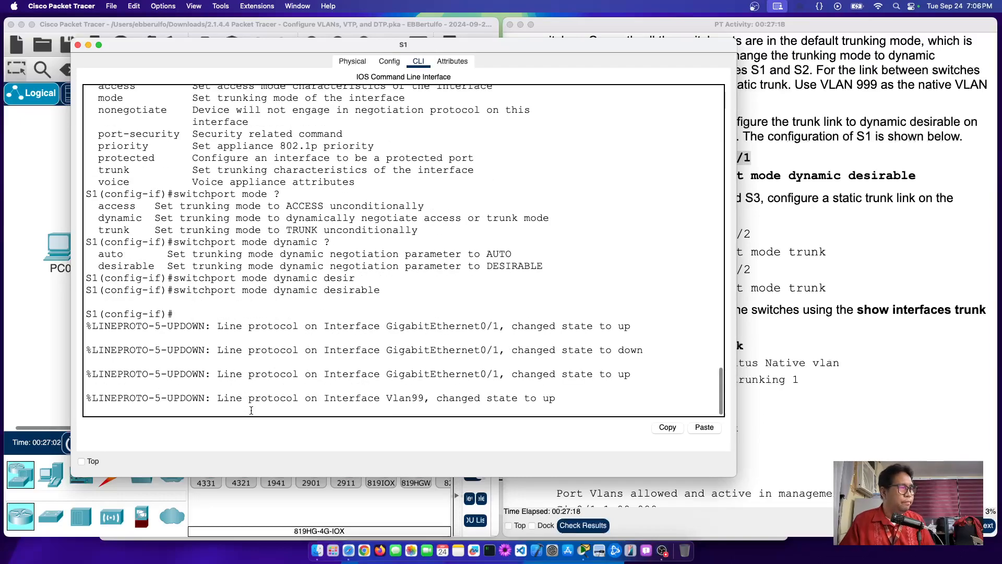
# Step: Return to privileged mode with end and run 'show interfaces trunk' on S1
pyautogui.press('Return')
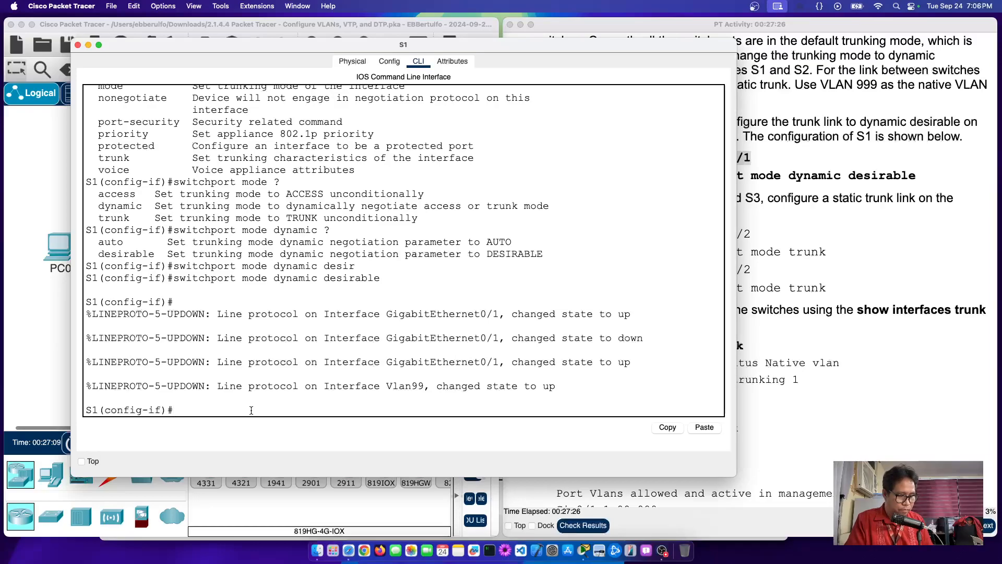
pyautogui.write('end')
pyautogui.press('Return')
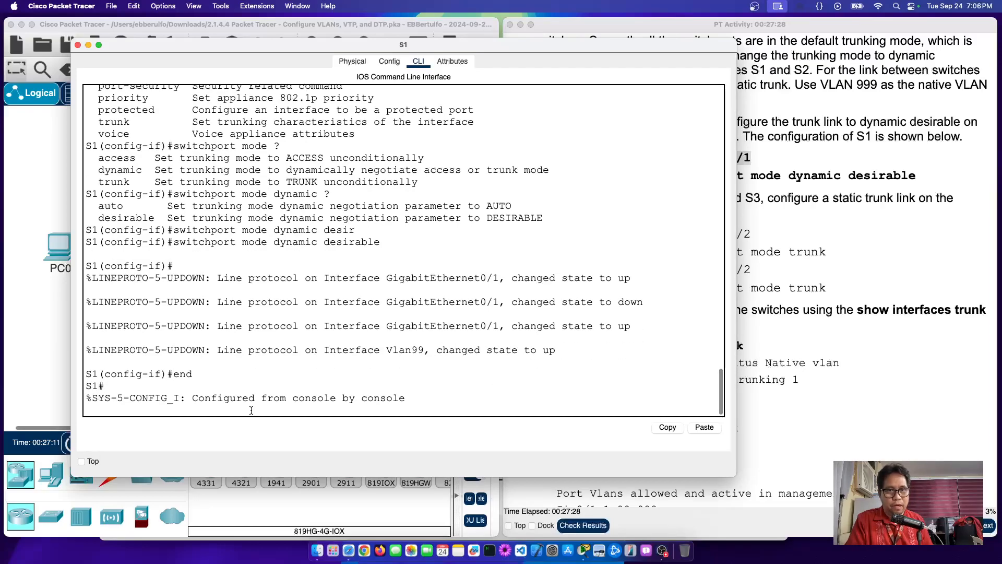
pyautogui.press('Return')
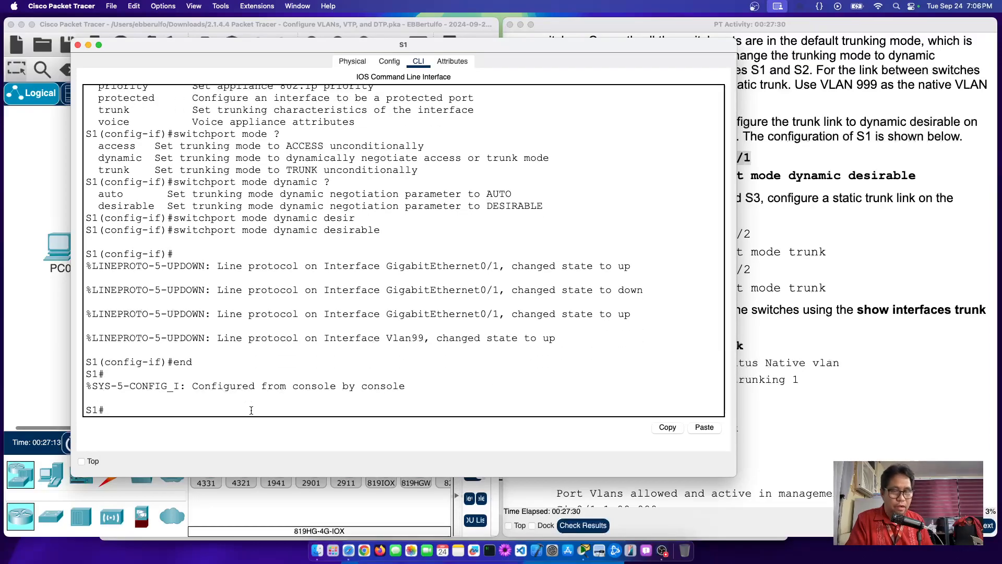
pyautogui.write('sho')
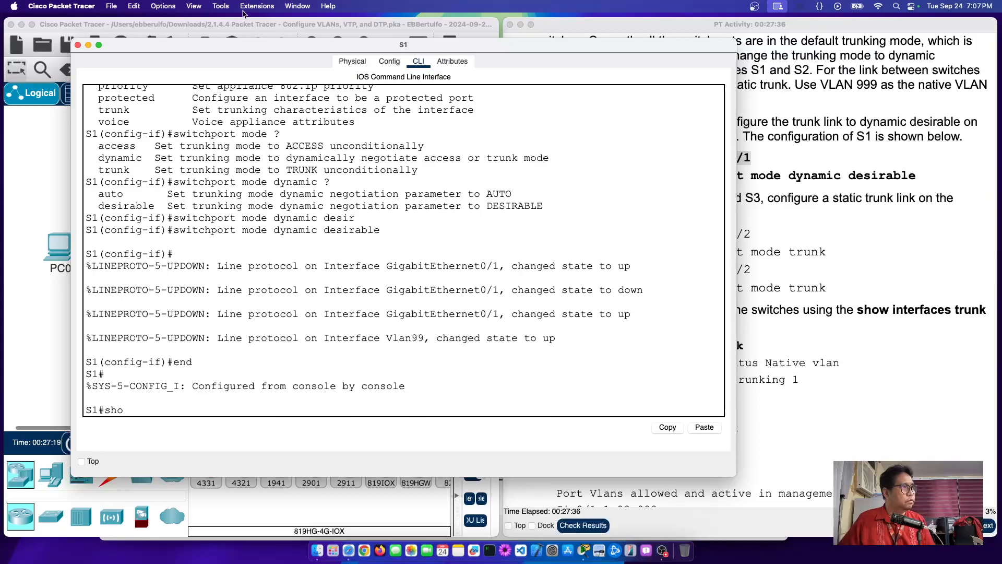
pyautogui.moveTo(271, 46); pyautogui.dragTo(377, 45)
pyautogui.write('in')
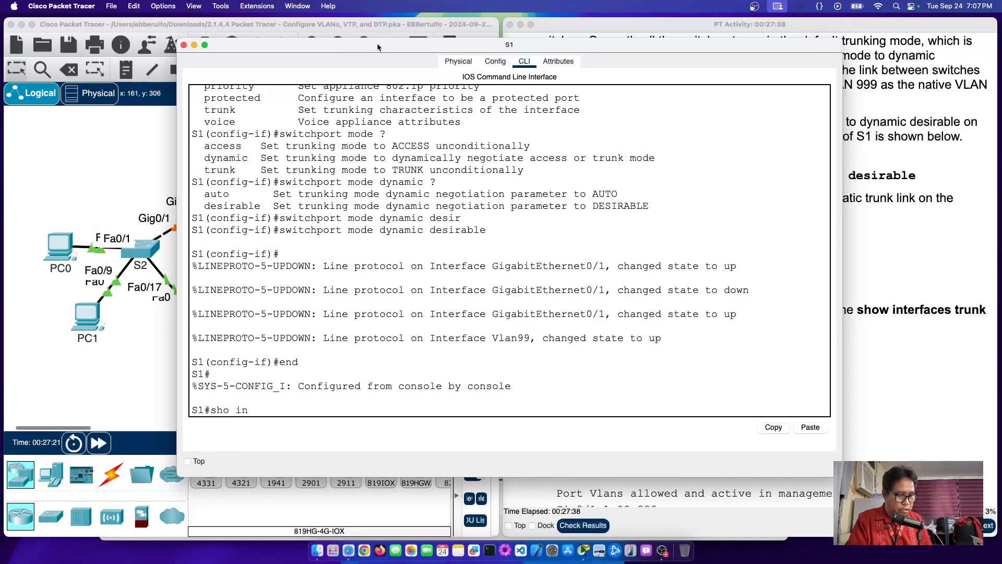
pyautogui.write('terfaces ')
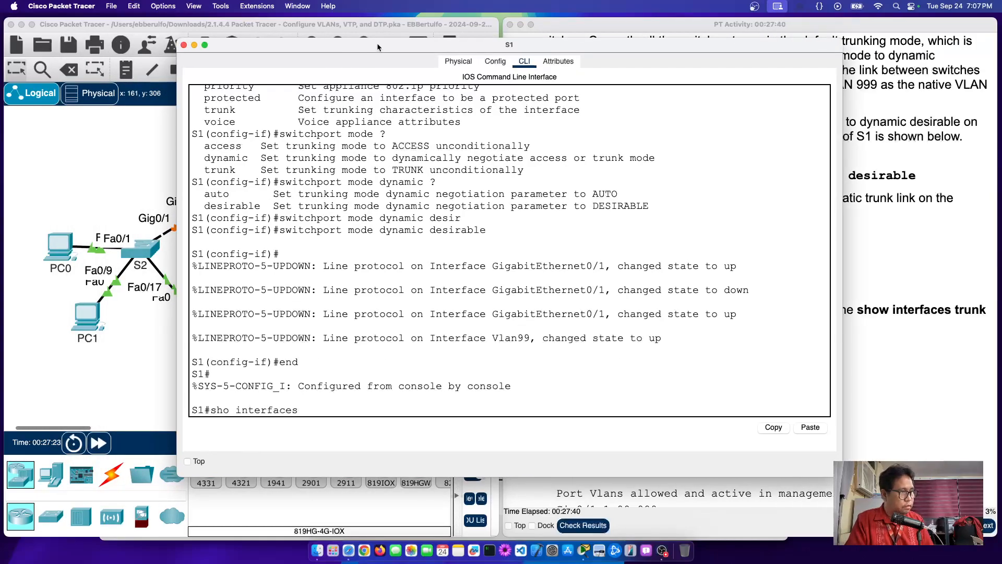
pyautogui.write('trunk')
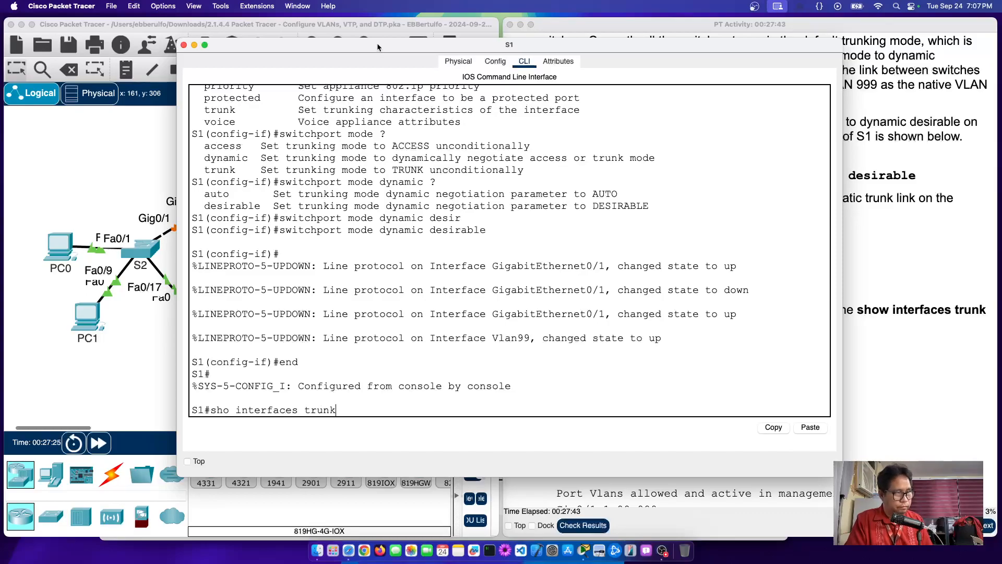
pyautogui.press('Return')
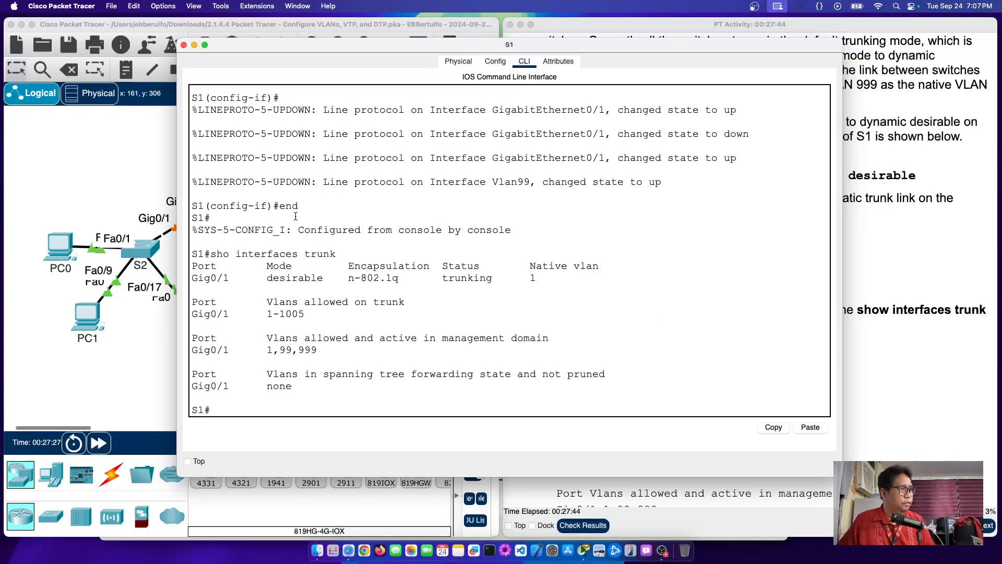
# Step: Highlight Gig0/1's desirable mode and trunking status in the output
pyautogui.moveTo(261, 280); pyautogui.dragTo(561, 284)
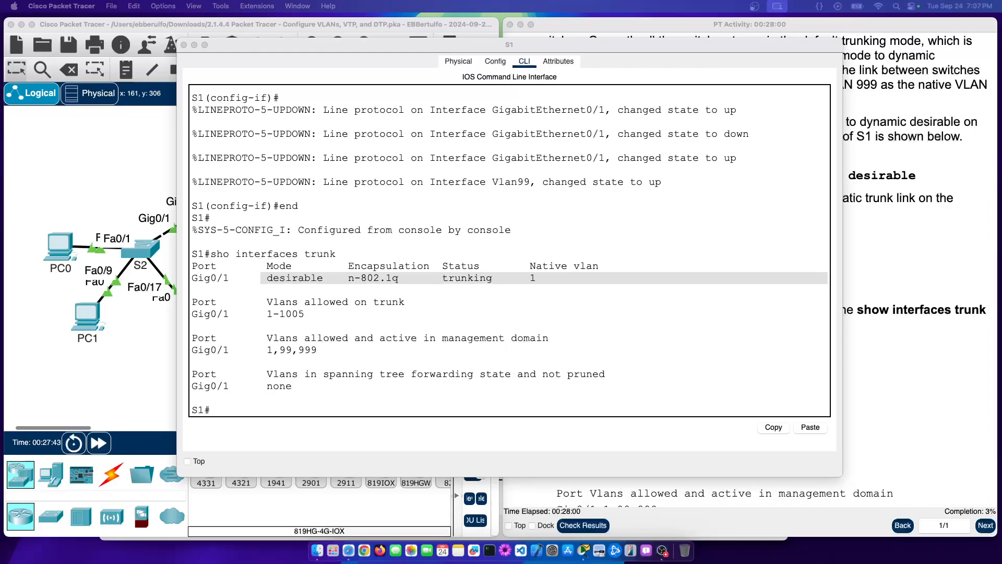
pyautogui.click(494, 277)
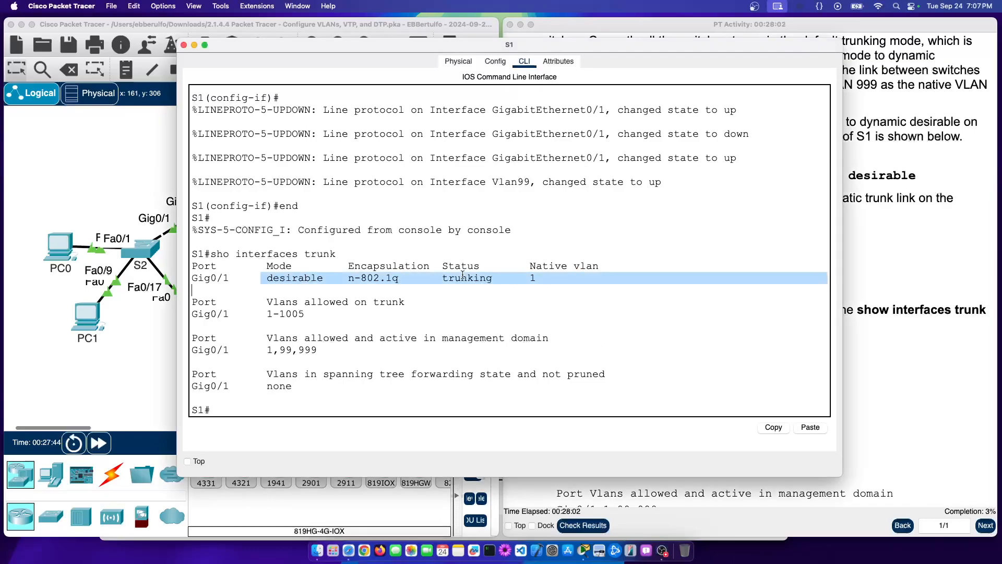
pyautogui.doubleClick(461, 277)
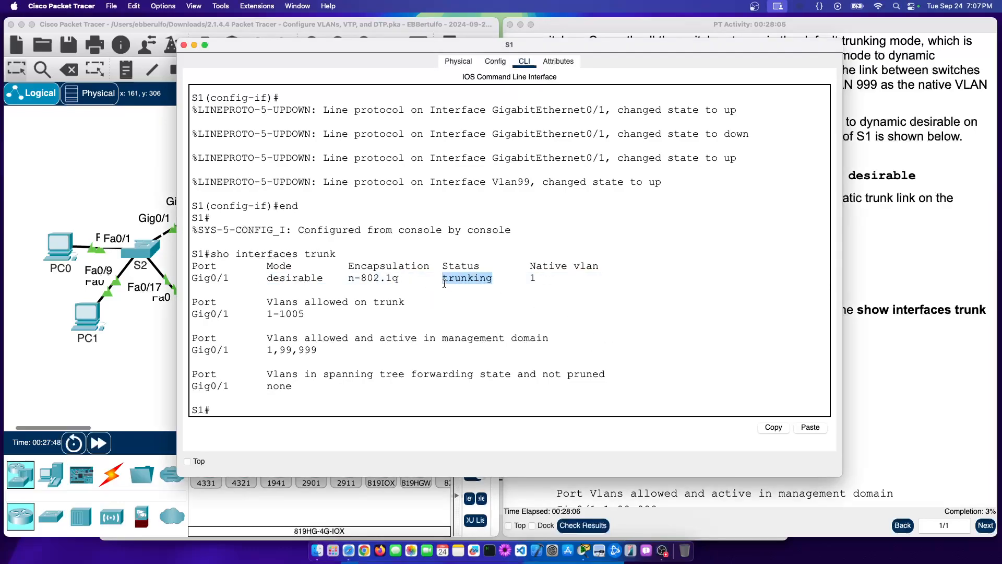
pyautogui.doubleClick(277, 278)
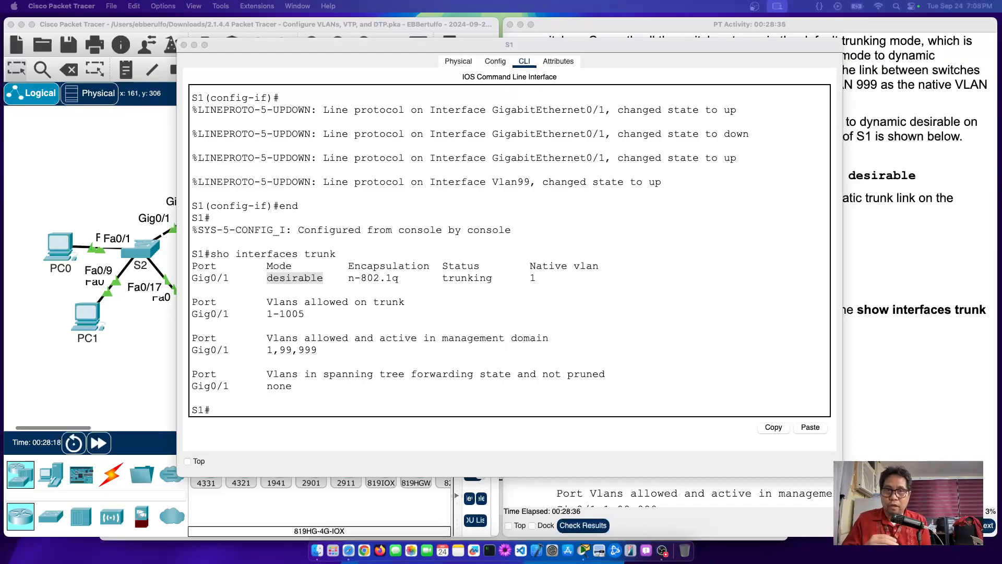
# Step: Open S2's CLI, enter privileged mode and run 'show interface trunk'
pyautogui.click(149, 362)
pyautogui.click(137, 246)
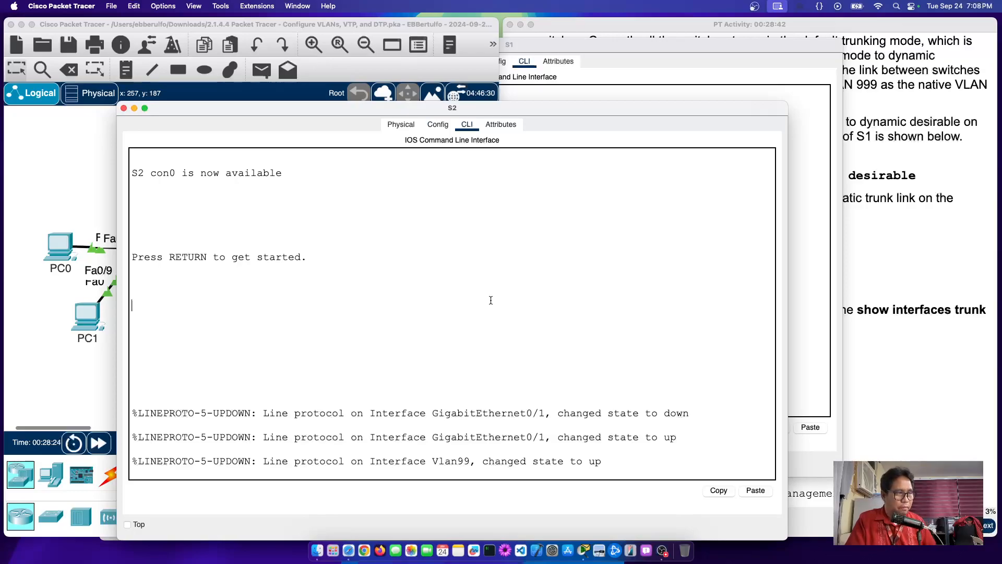
pyautogui.press('Return')
pyautogui.write('e')
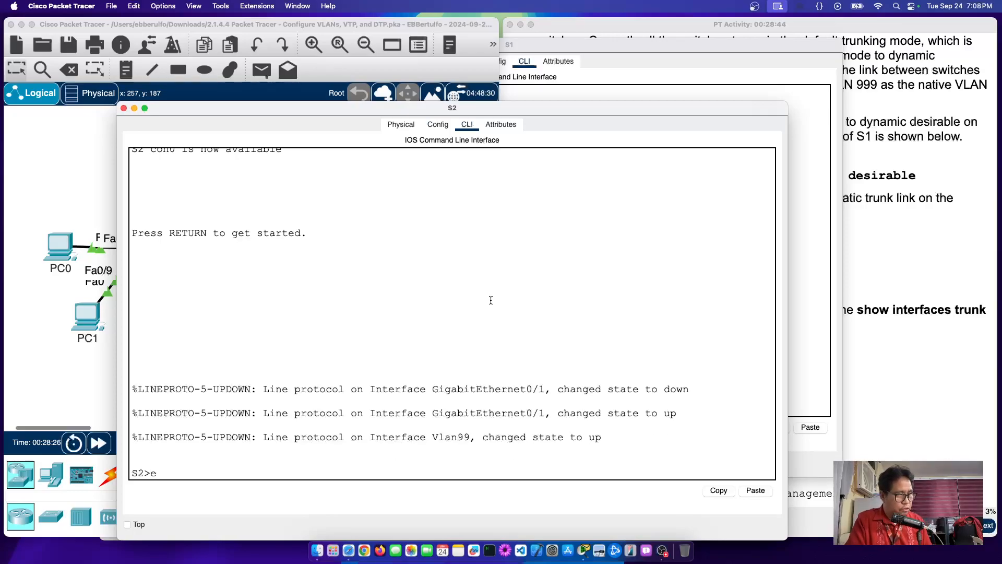
pyautogui.write('n')
pyautogui.press('Return')
pyautogui.write('show')
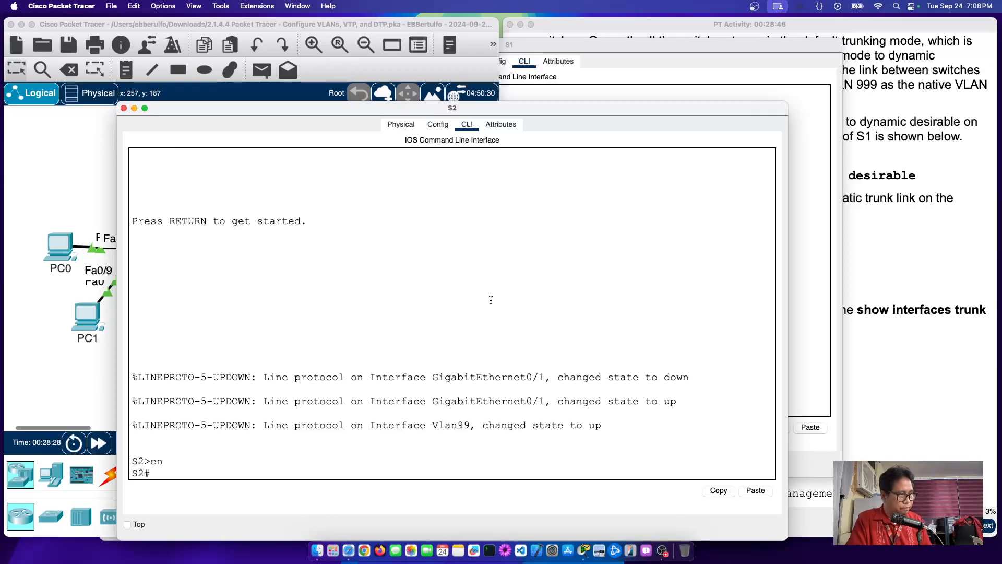
pyautogui.write(' interface')
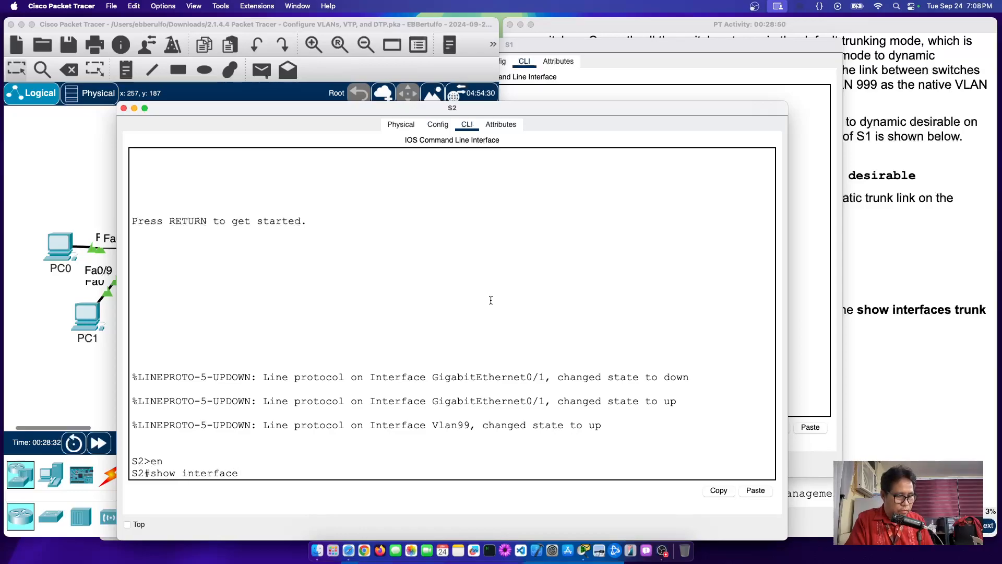
pyautogui.write(' trunk')
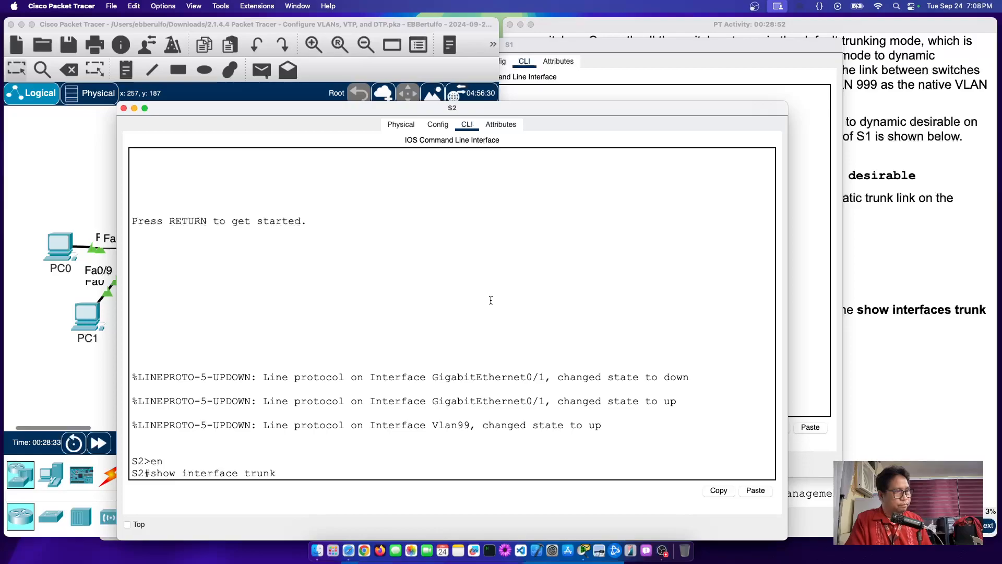
pyautogui.press('Return')
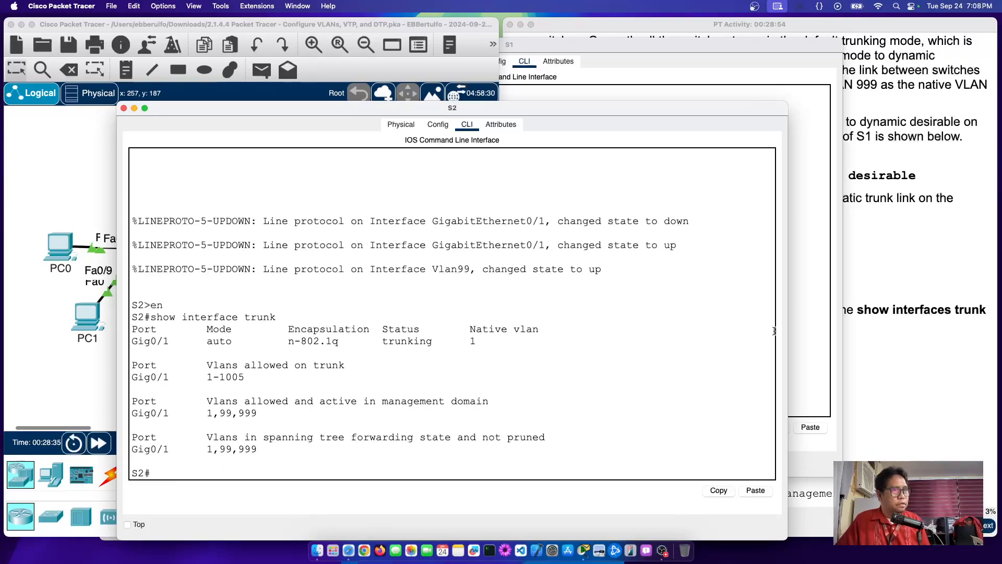
# Step: Bring the PT Activity instructions forward and scroll up to Step 2
pyautogui.click(869, 233)
pyautogui.scroll(5, 826, 229)
pyautogui.scroll(1, 795, 228)
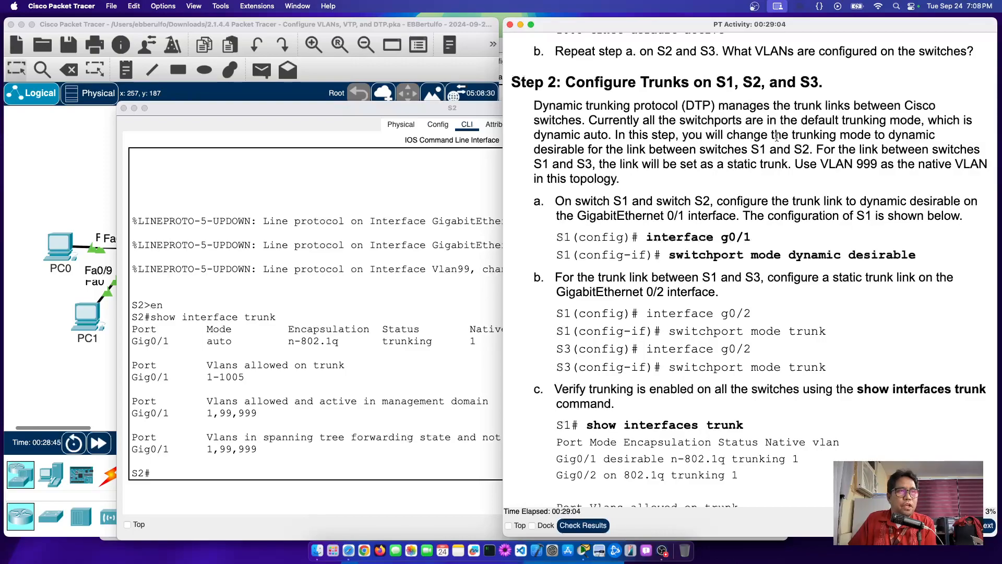
pyautogui.doubleClick(565, 147)
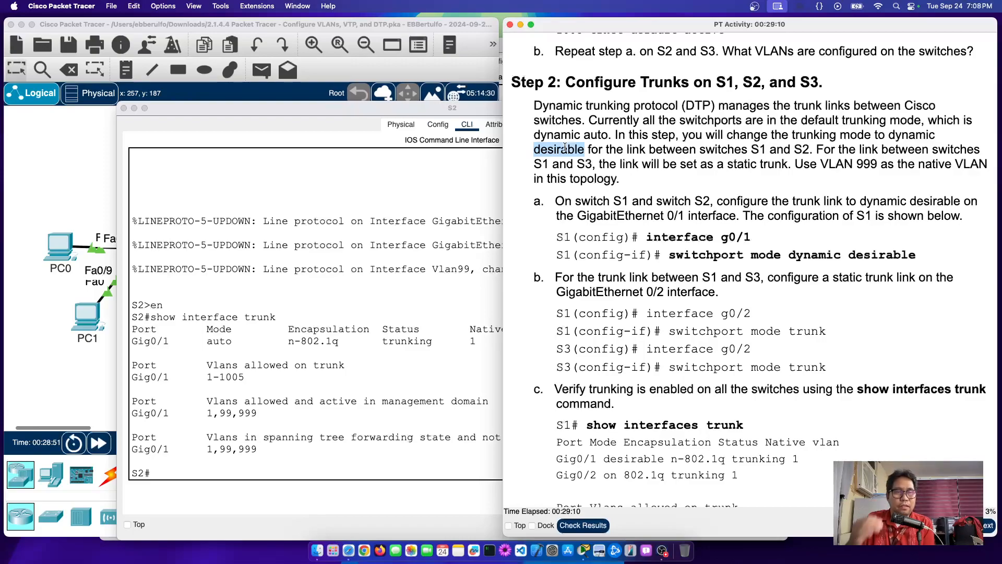
pyautogui.moveTo(633, 121); pyautogui.dragTo(919, 121)
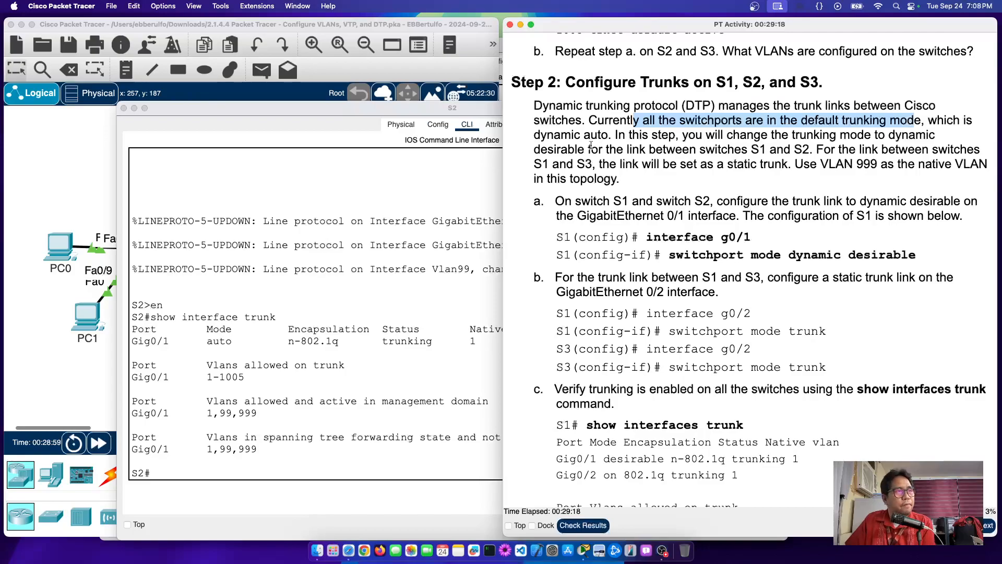
pyautogui.moveTo(545, 134); pyautogui.dragTo(607, 138)
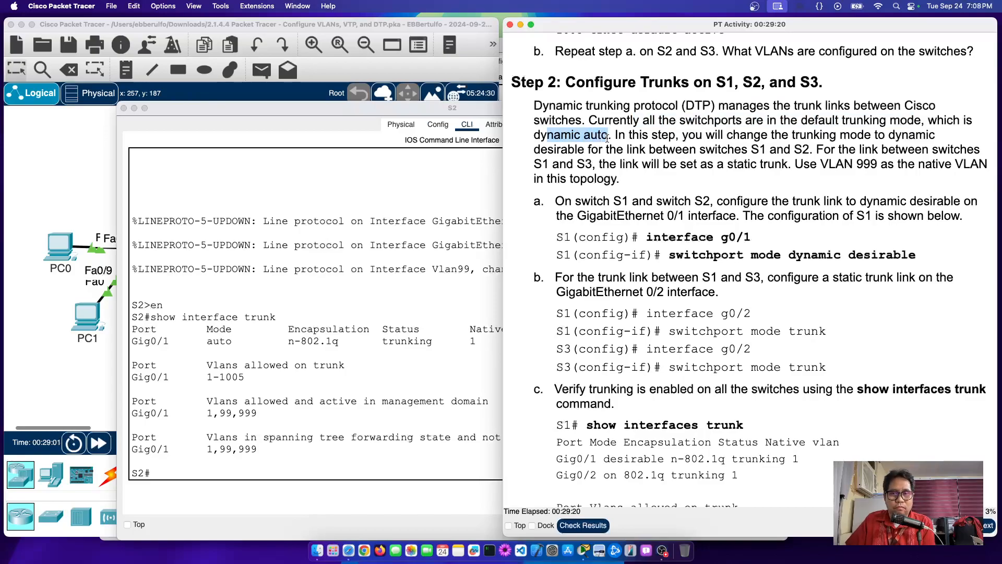
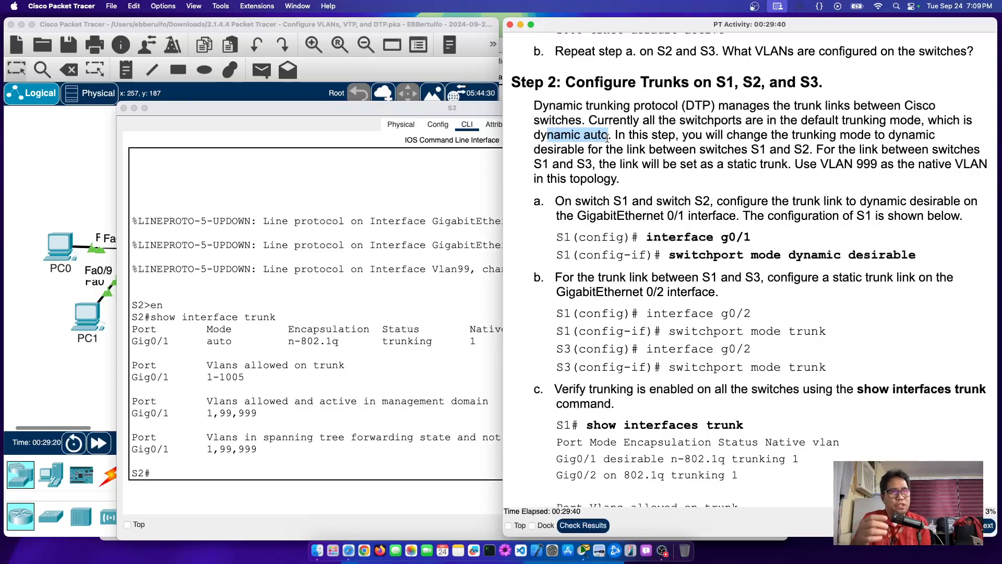
# Step: Mark 'dynamic' and 'desirable' in the instructions, then return to S2's command line
pyautogui.doubleClick(926, 135)
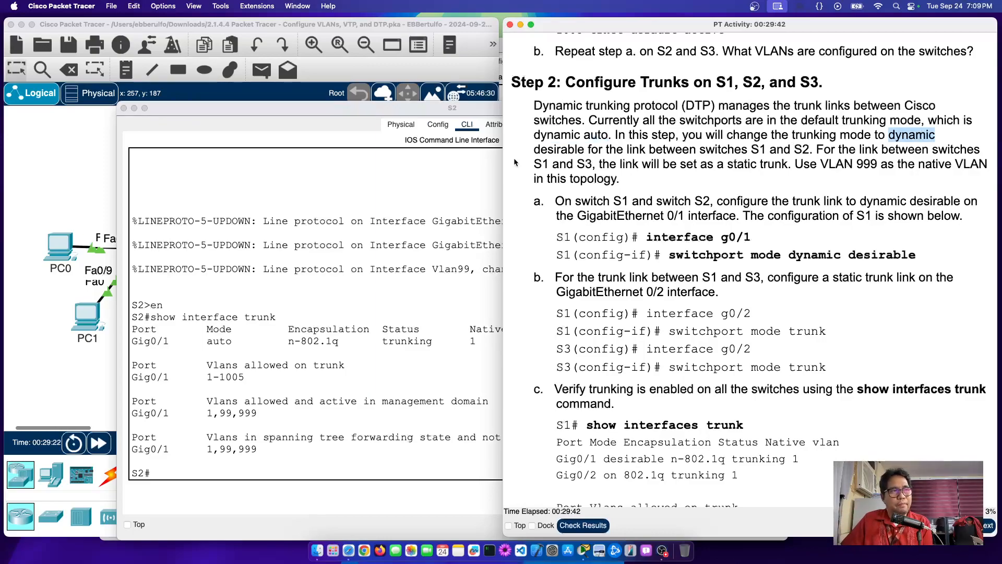
pyautogui.doubleClick(575, 149)
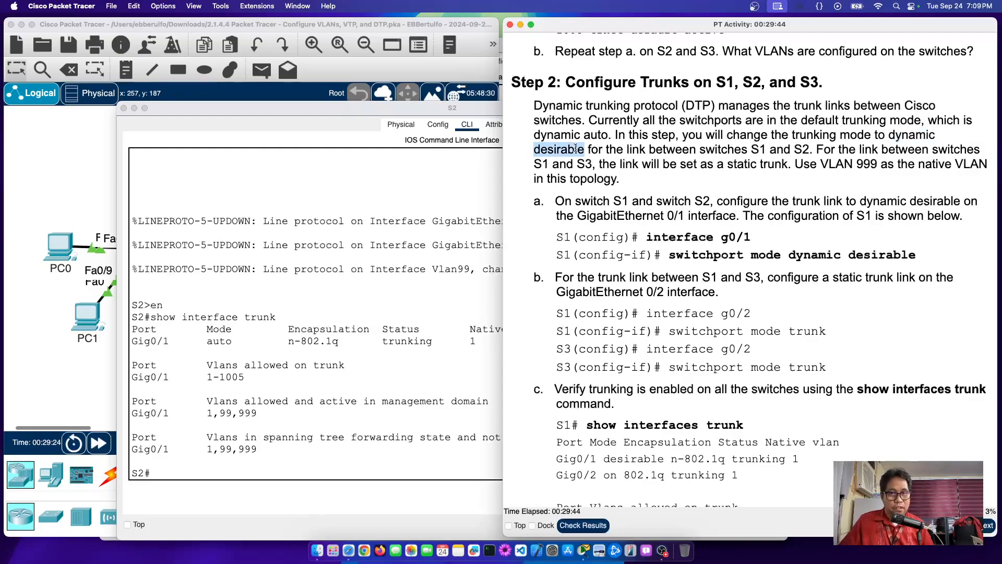
pyautogui.click(187, 426)
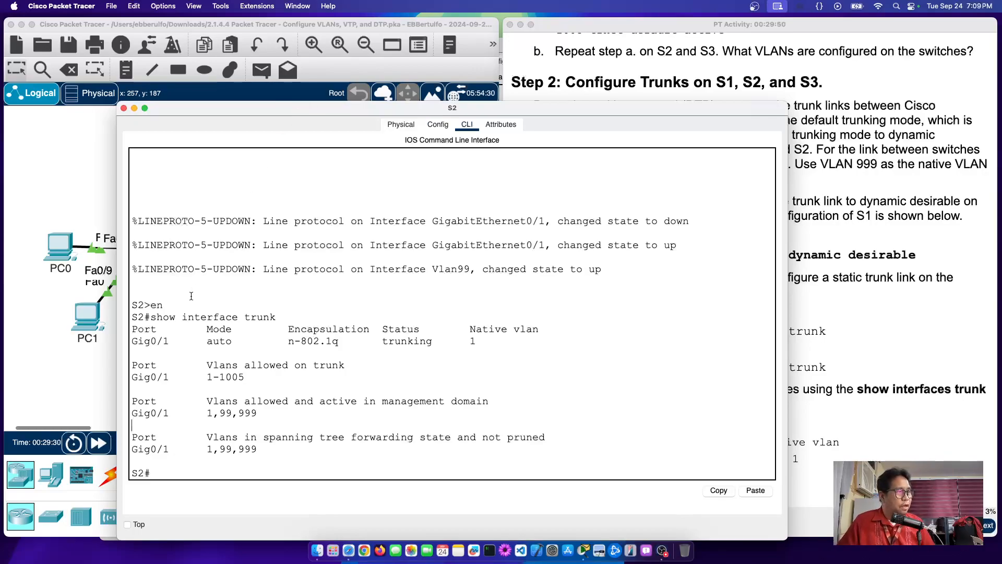
# Step: Highlight Gig0/1's auto mode in the trunk output, then enter S2's interface g0/1 configuration
pyautogui.moveTo(137, 341); pyautogui.dragTo(310, 341)
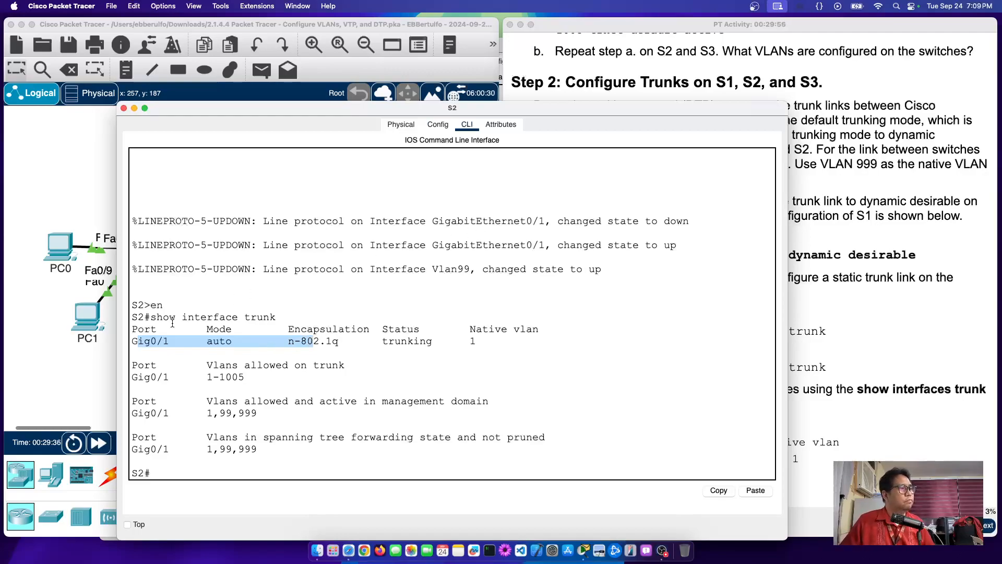
pyautogui.click(235, 465)
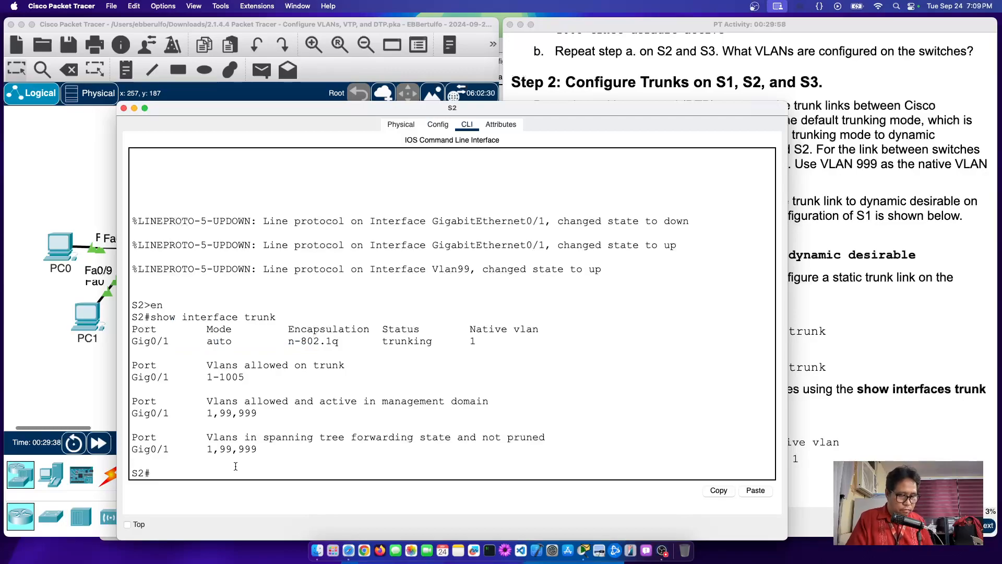
pyautogui.press('Return')
pyautogui.write('conf ')
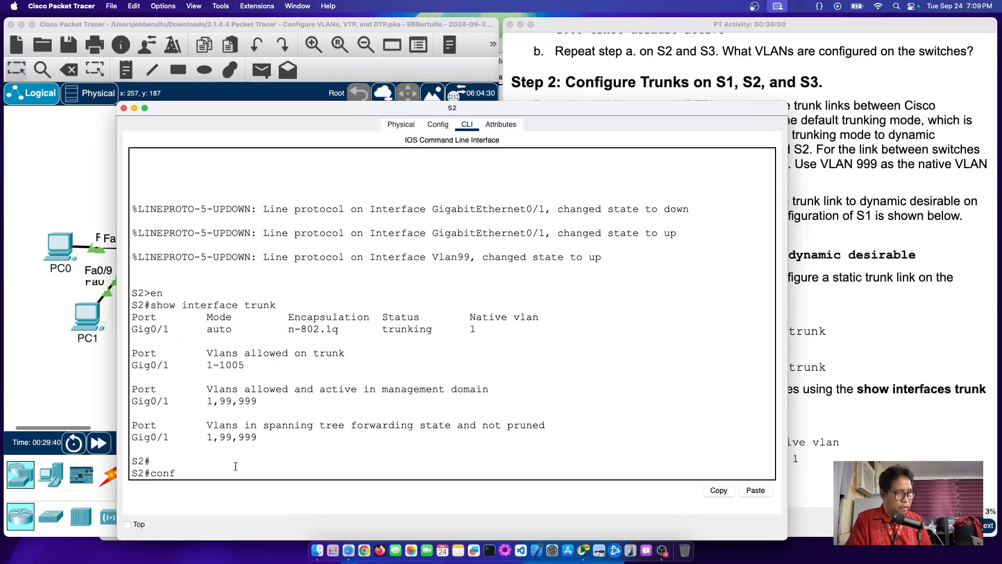
pyautogui.write('t')
pyautogui.press('Return')
pyautogui.write('int g0/1')
pyautogui.press('Return')
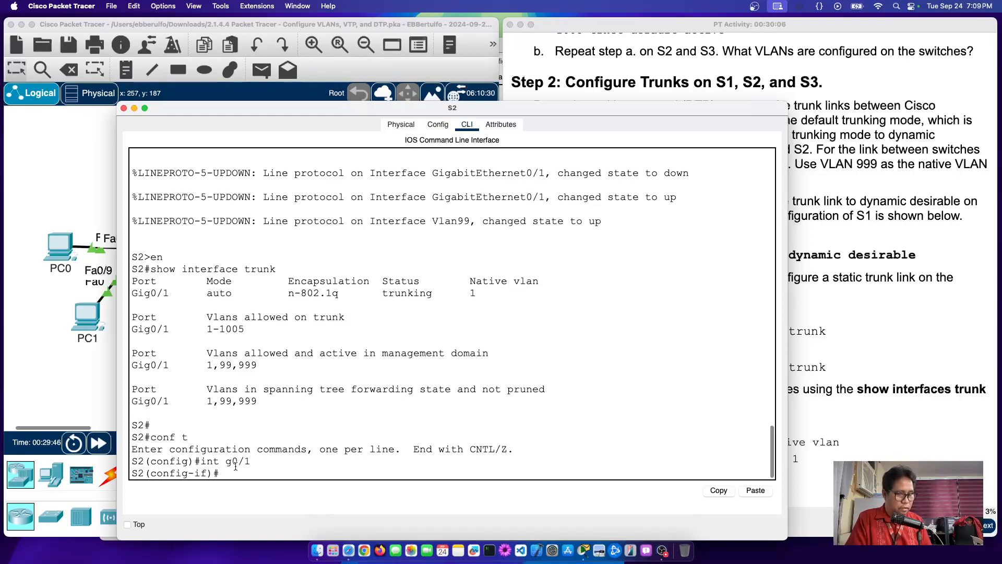
# Step: Set g0/1 to 'switchport mode dynamic desirable', using ? help and Tab completion
pyautogui.write('swt')
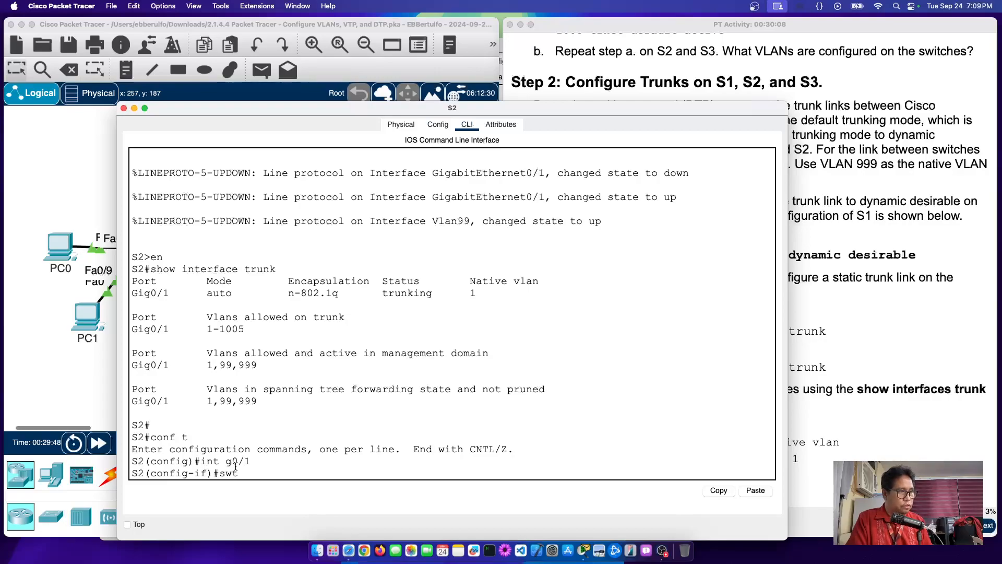
pyautogui.press('BackSpace')
pyautogui.write('itch')
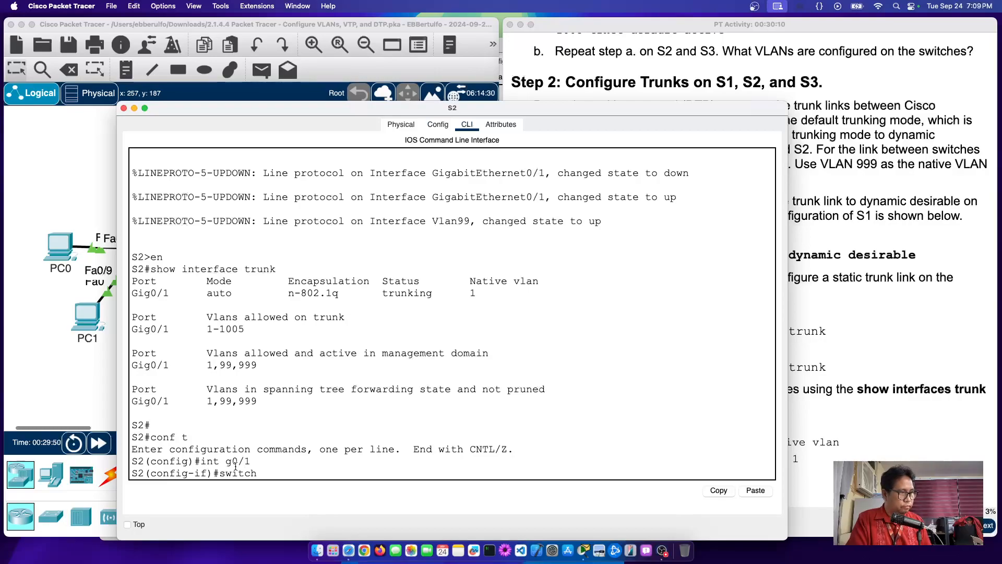
pyautogui.write('port')
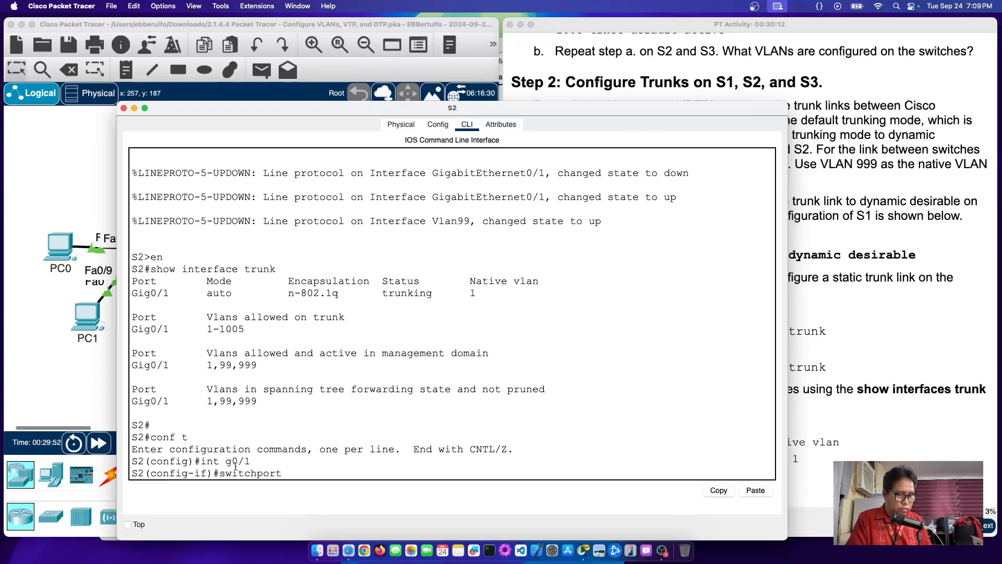
pyautogui.write(' mode')
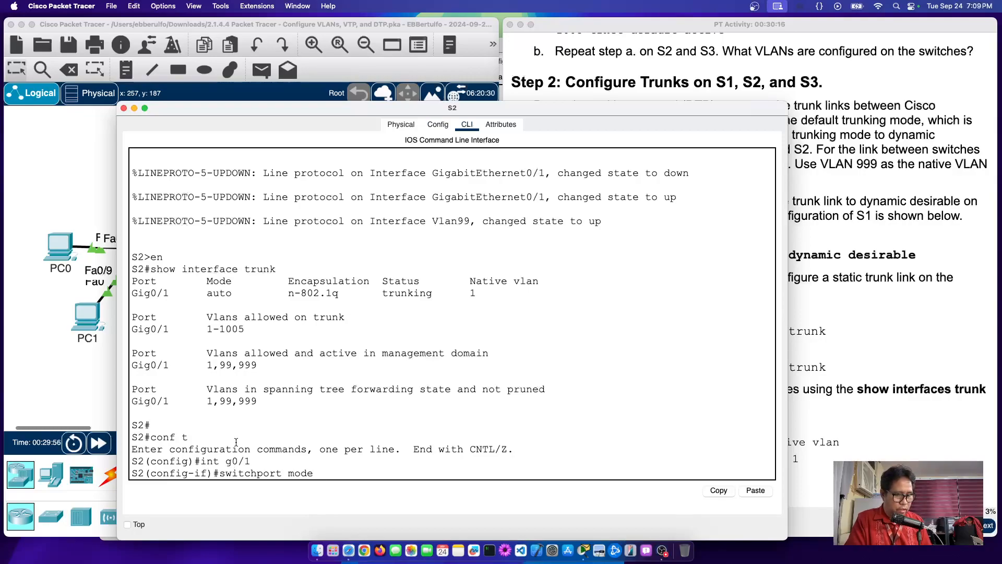
pyautogui.write(' dy')
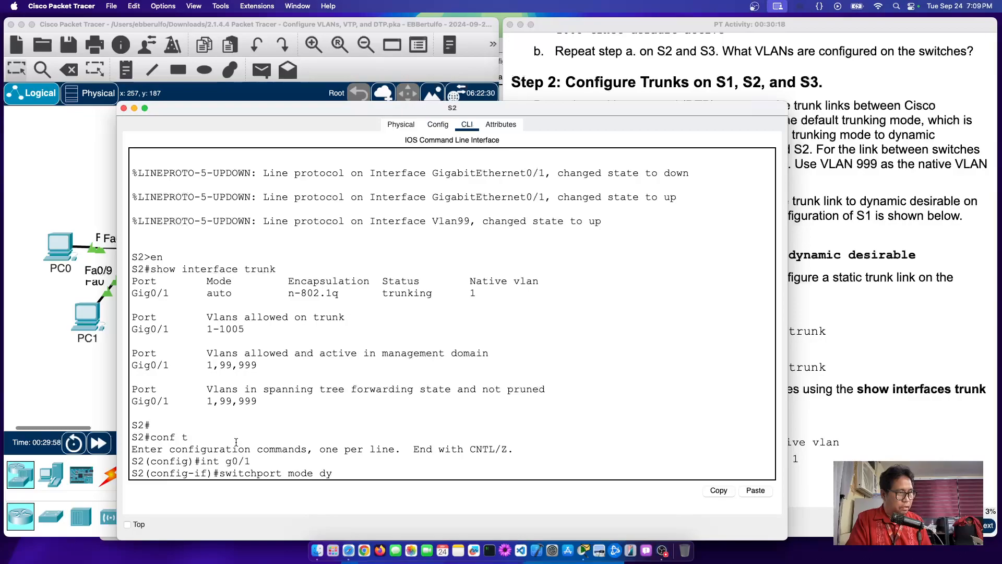
pyautogui.press('BackSpace')
pyautogui.press('BackSpace')
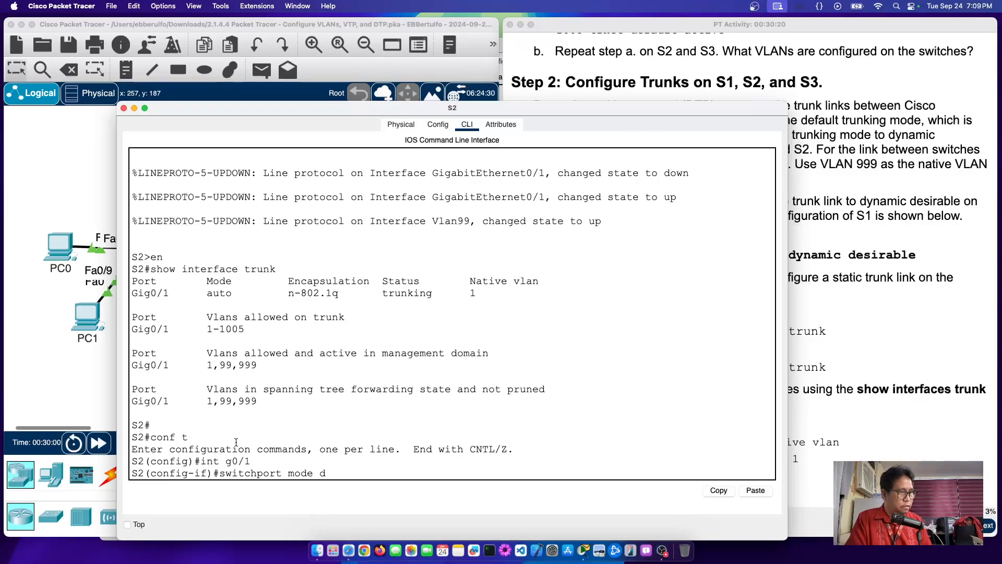
pyautogui.write('?')
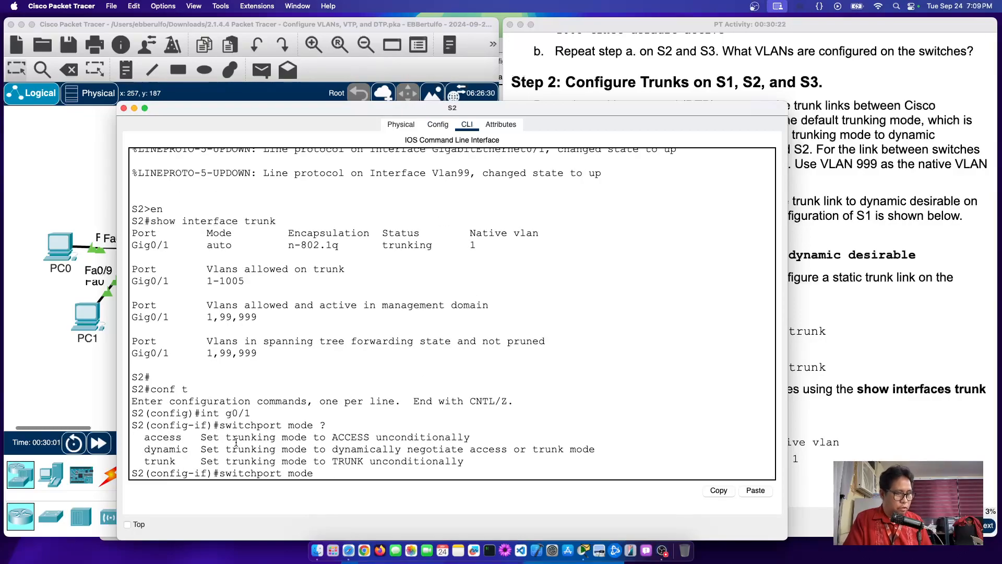
pyautogui.write('dynamic ')
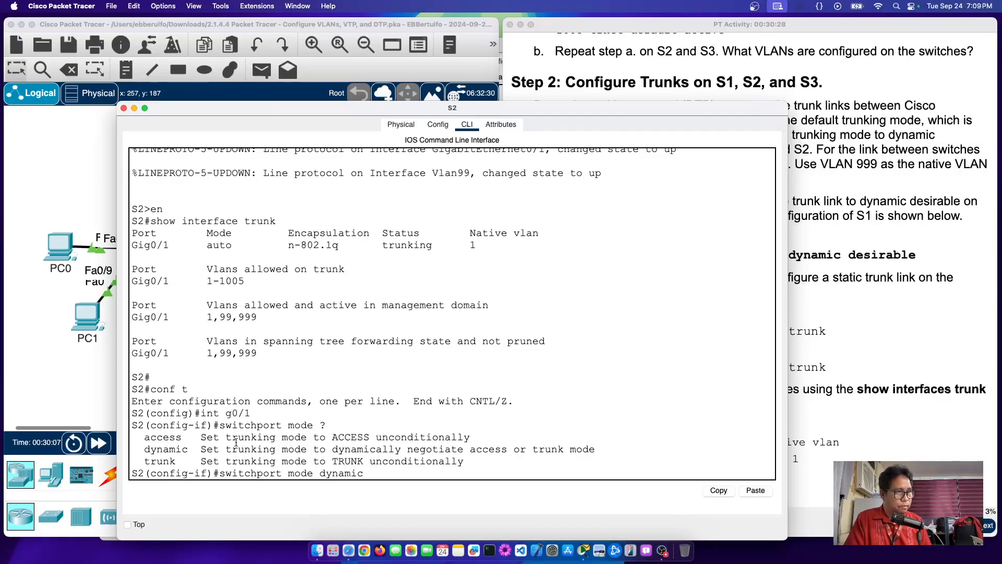
pyautogui.write('?desirable')
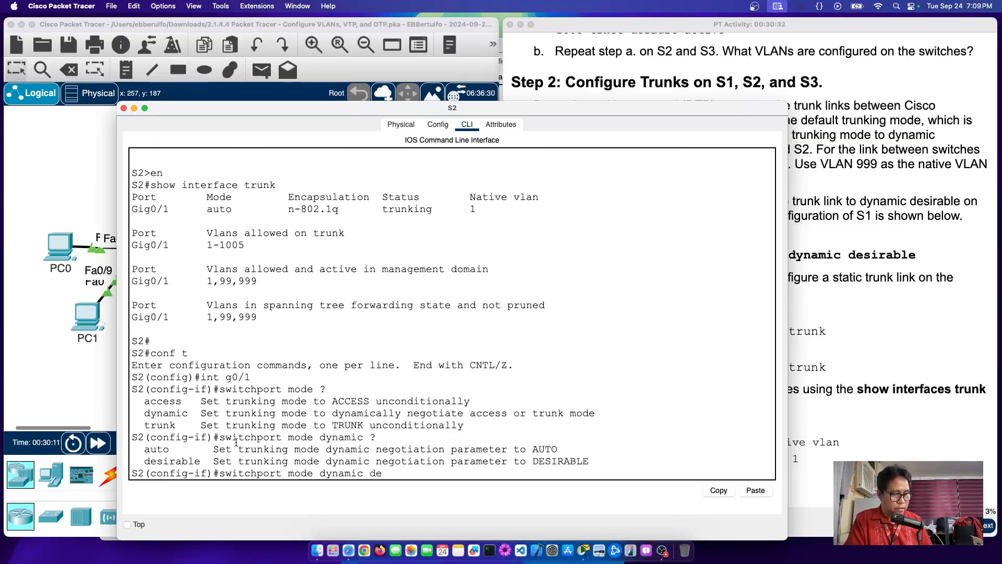
pyautogui.press('Tab')
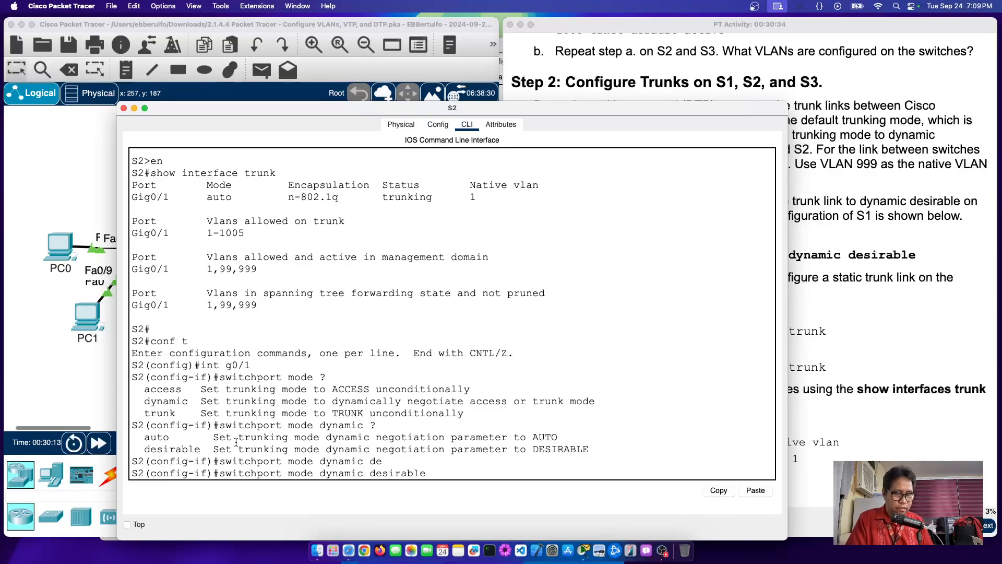
pyautogui.press('Return')
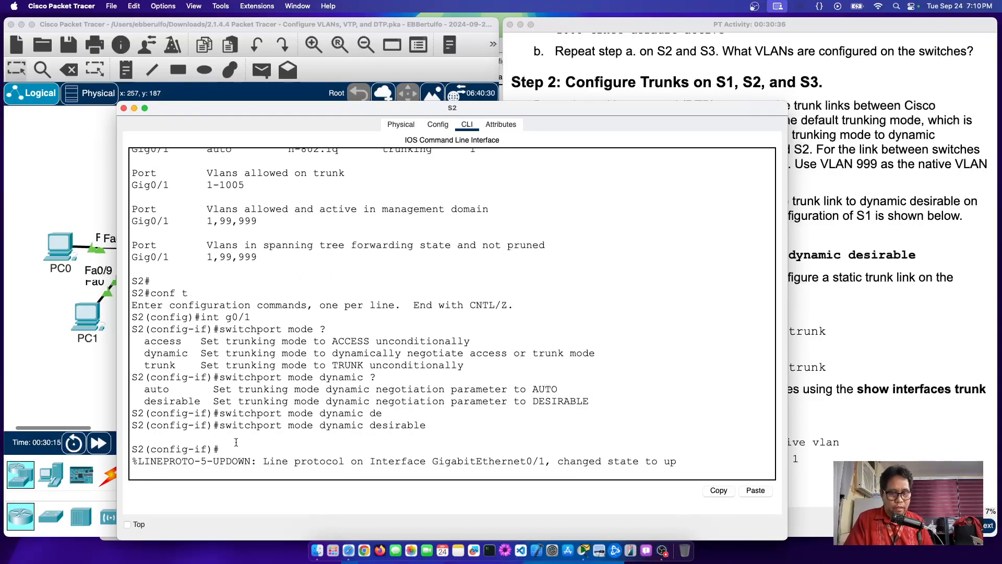
pyautogui.press('Return')
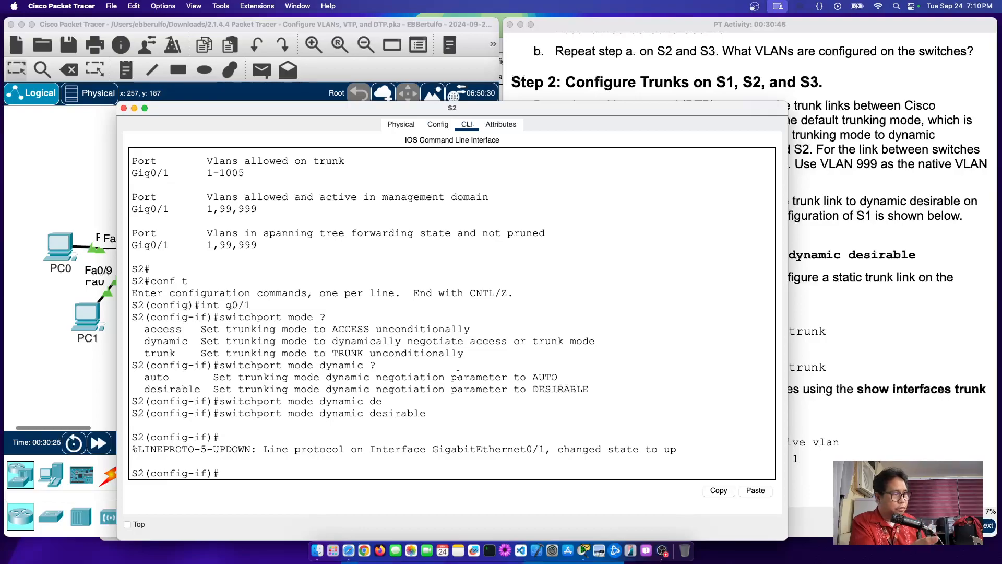
# Step: Exit with 'end', run 'show interfaces trunk' to confirm Gig0/1 desirable, then re-enter 'conf t'
pyautogui.write('end')
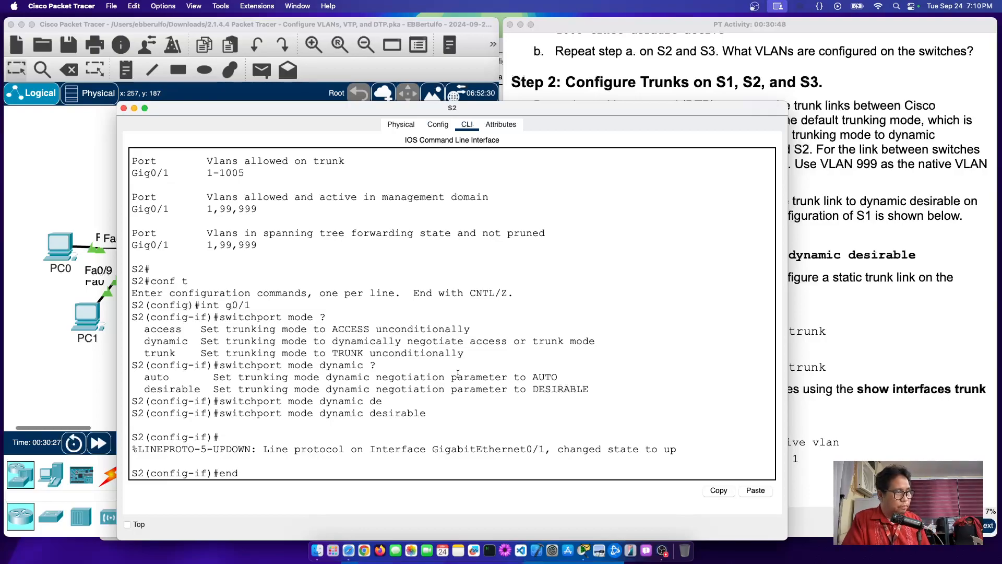
pyautogui.press('Return')
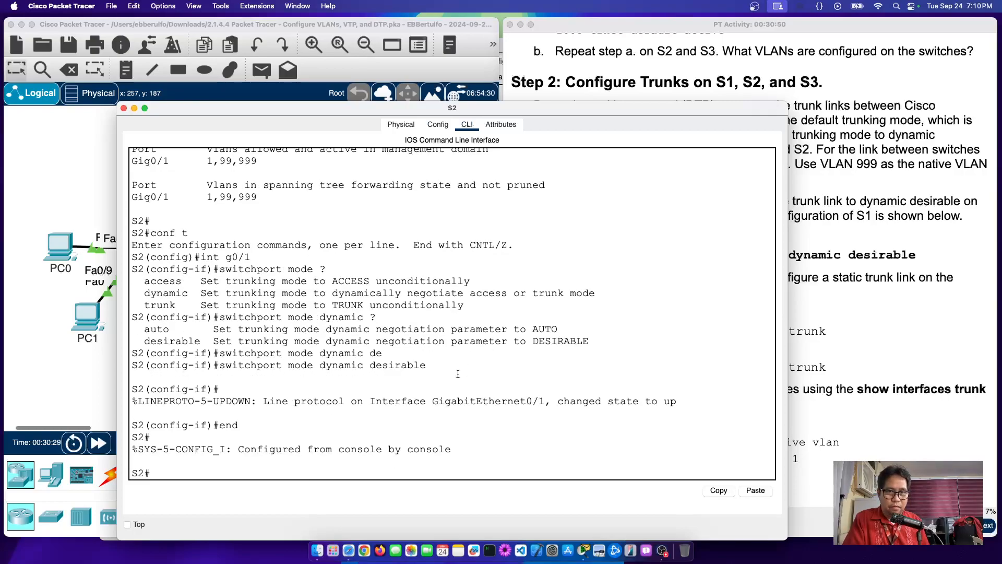
pyautogui.write('show')
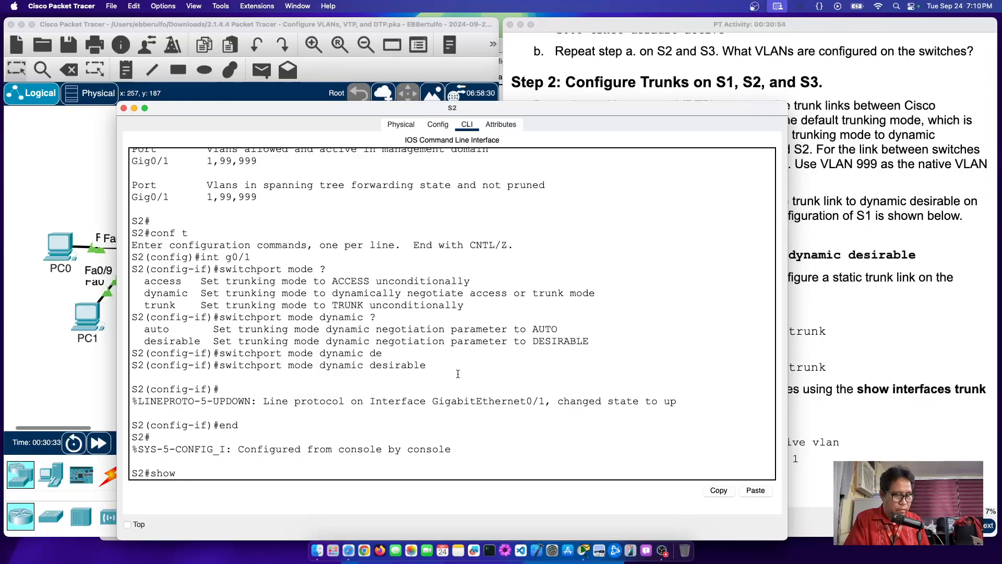
pyautogui.write(' interfa')
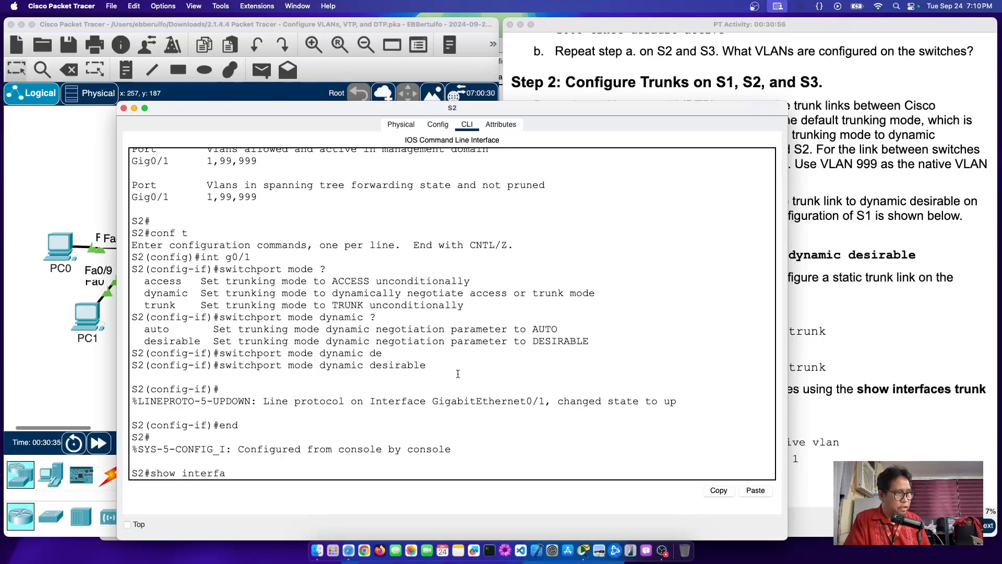
pyautogui.write('ces trunk')
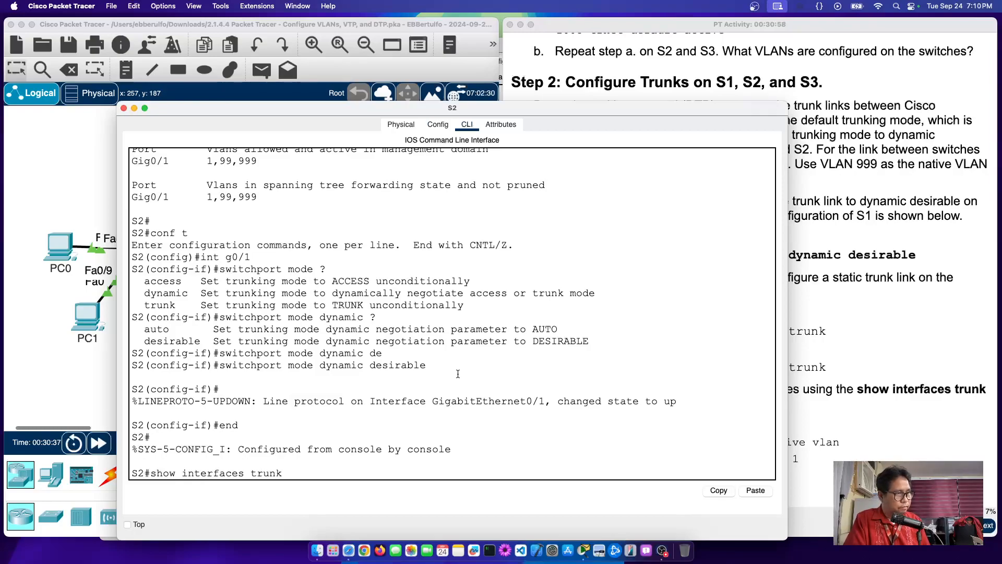
pyautogui.press('Return')
pyautogui.press('Return')
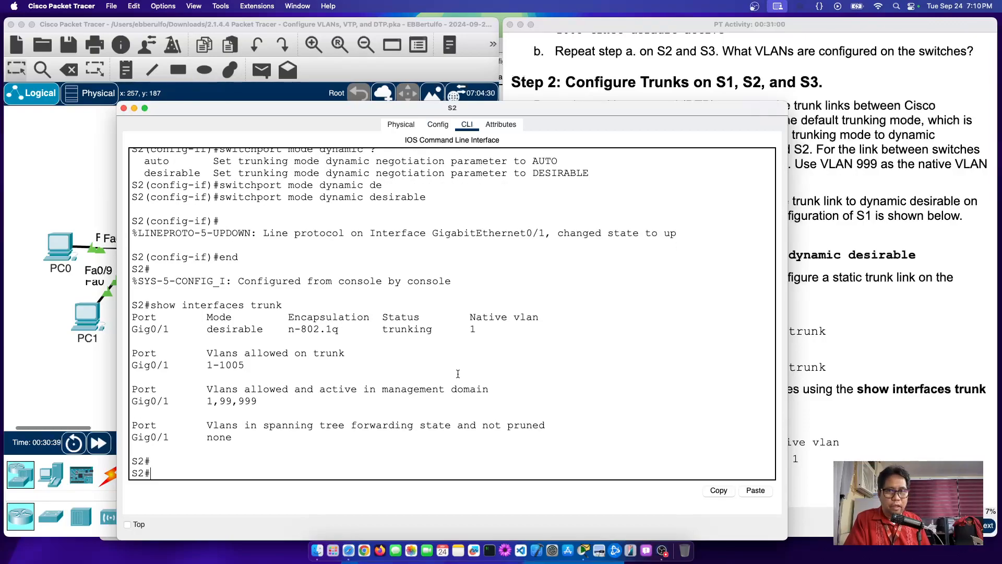
pyautogui.write('c')
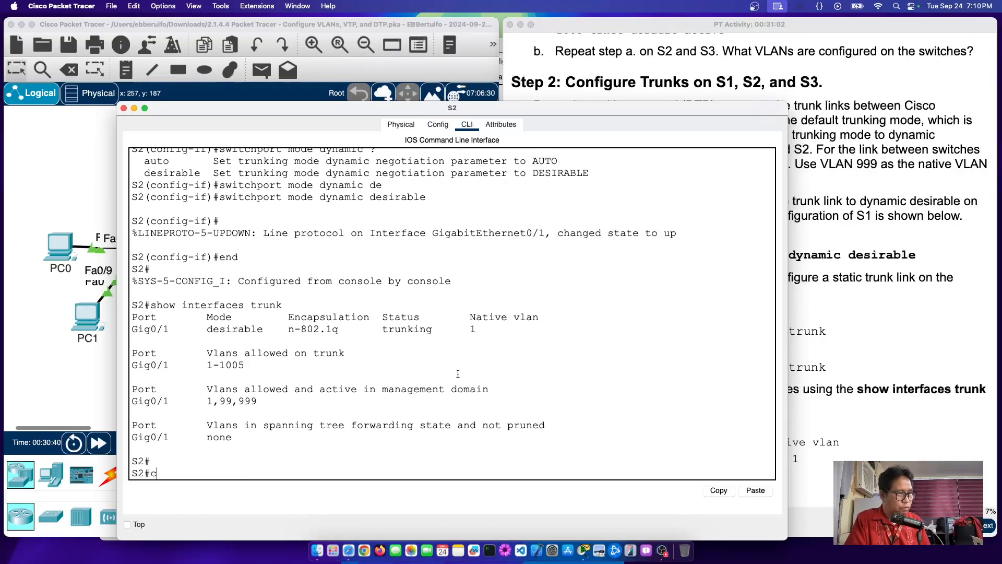
pyautogui.write('onf t')
pyautogui.press('Return')
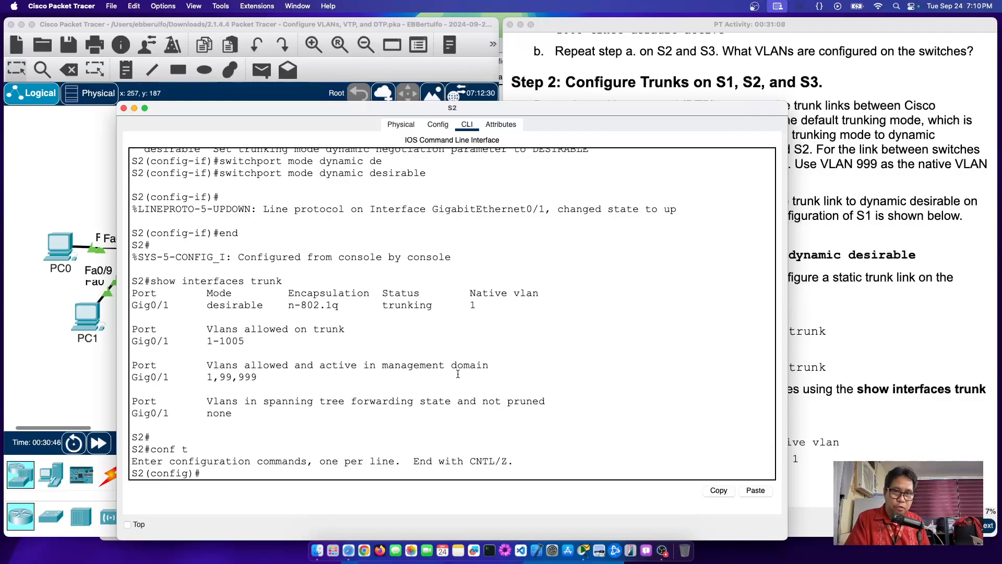
# Step: Try 'show interfaces trunk' at the config prompt, then rerun it as 'do show interfaces trunk'
pyautogui.write('show inte')
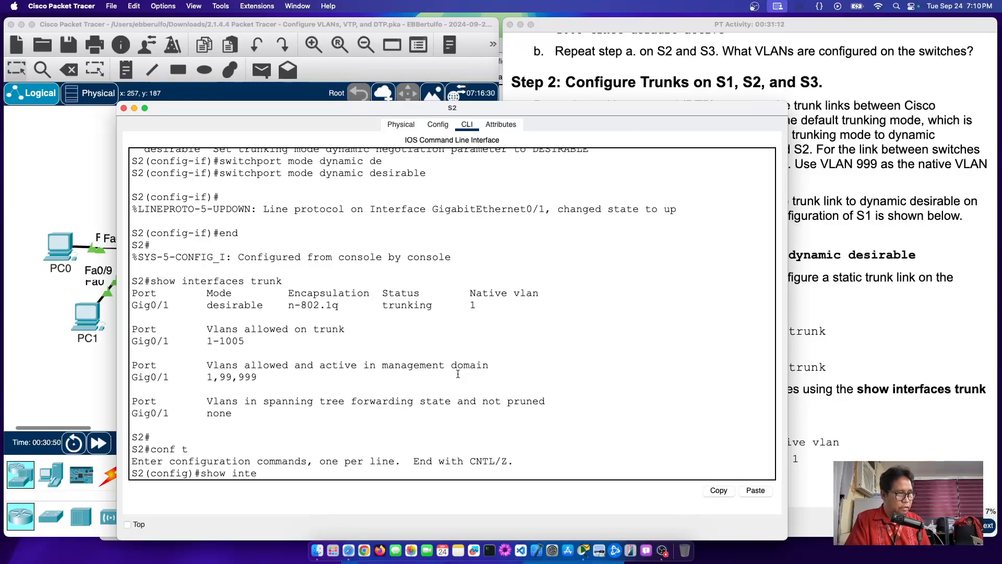
pyautogui.write('rfac')
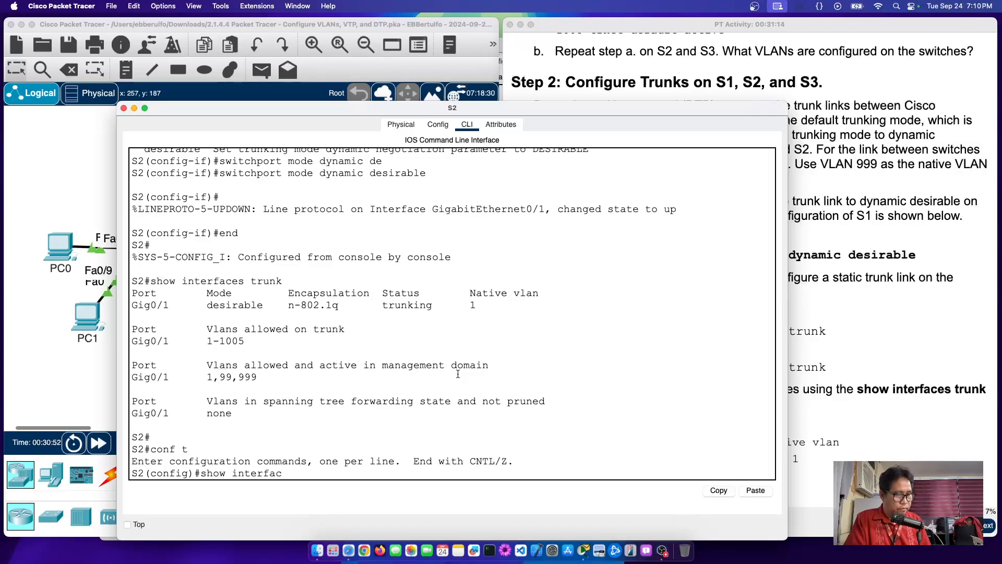
pyautogui.write('es trunk')
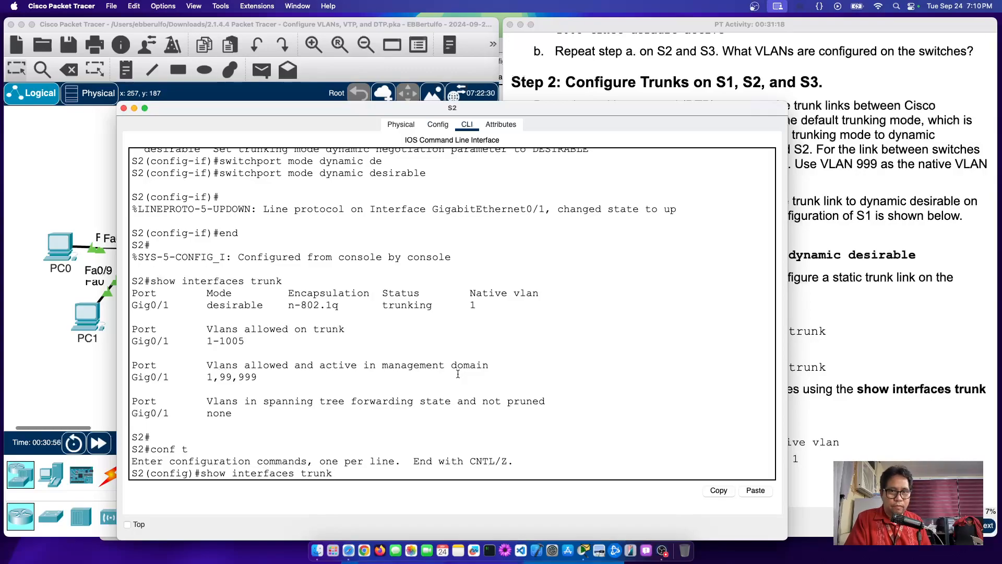
pyautogui.press('Return')
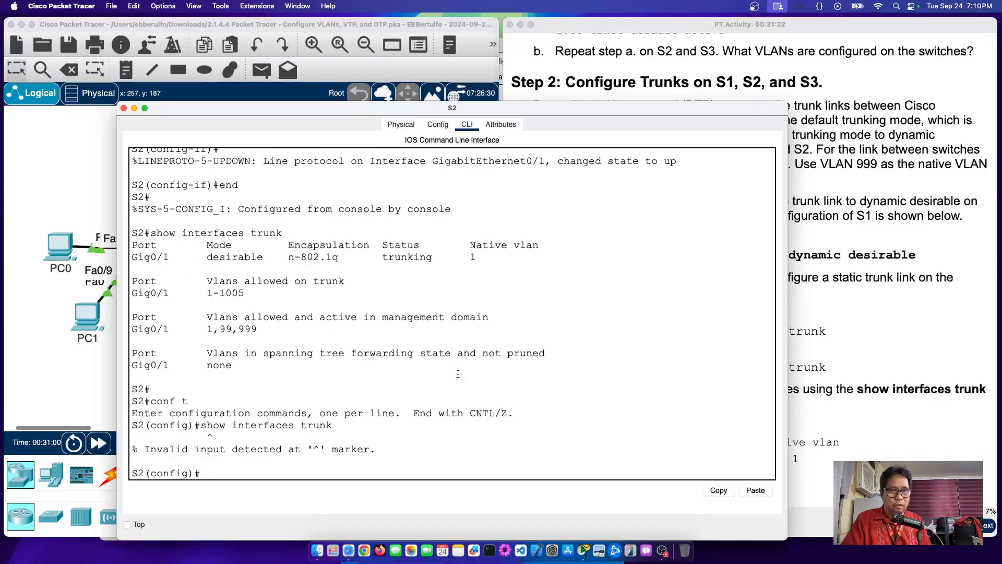
pyautogui.press('Up')
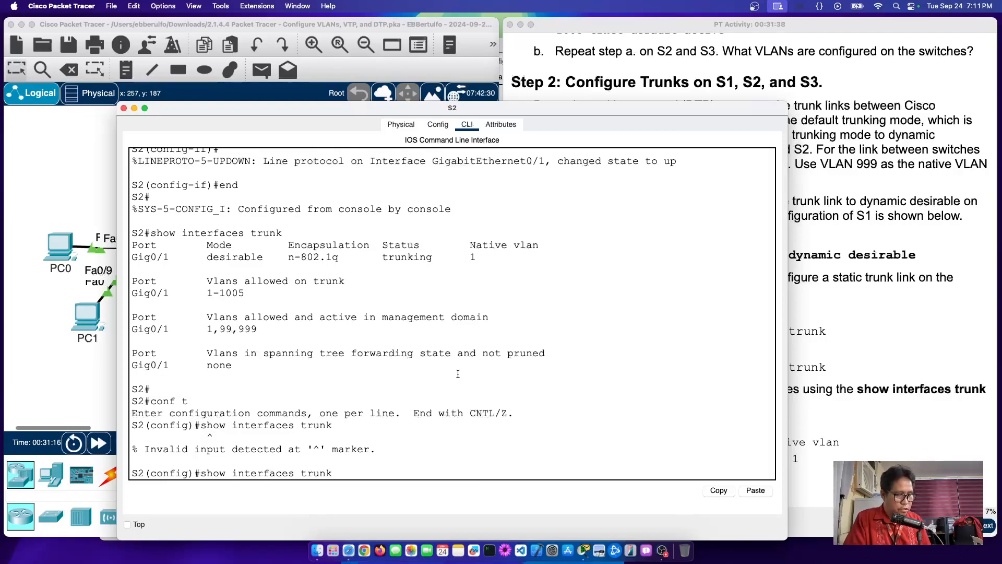
pyautogui.write('do')
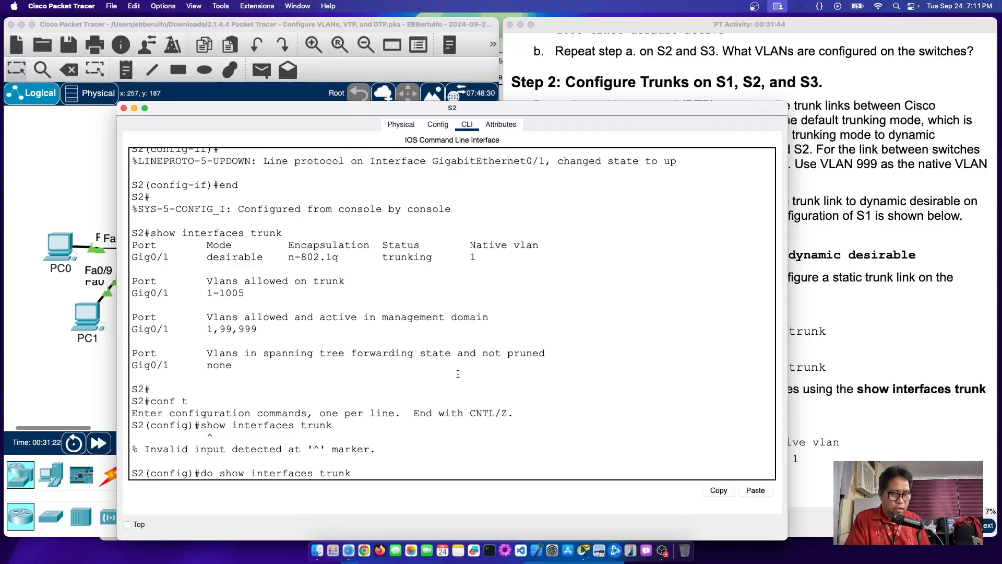
pyautogui.press('Return')
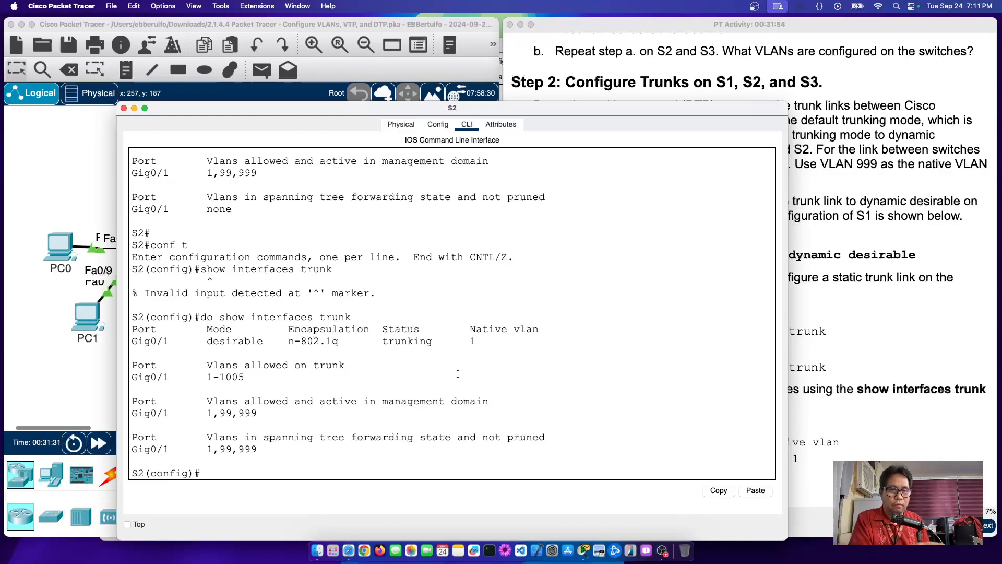
# Step: Rerun the trunk check without the 'do' prefix, then again with 'do' to compare
pyautogui.press('Up')
pyautogui.press('Left')
pyautogui.press('Left')
pyautogui.press('Left')
pyautogui.press('Left')
pyautogui.press('Left')
pyautogui.press('Left')
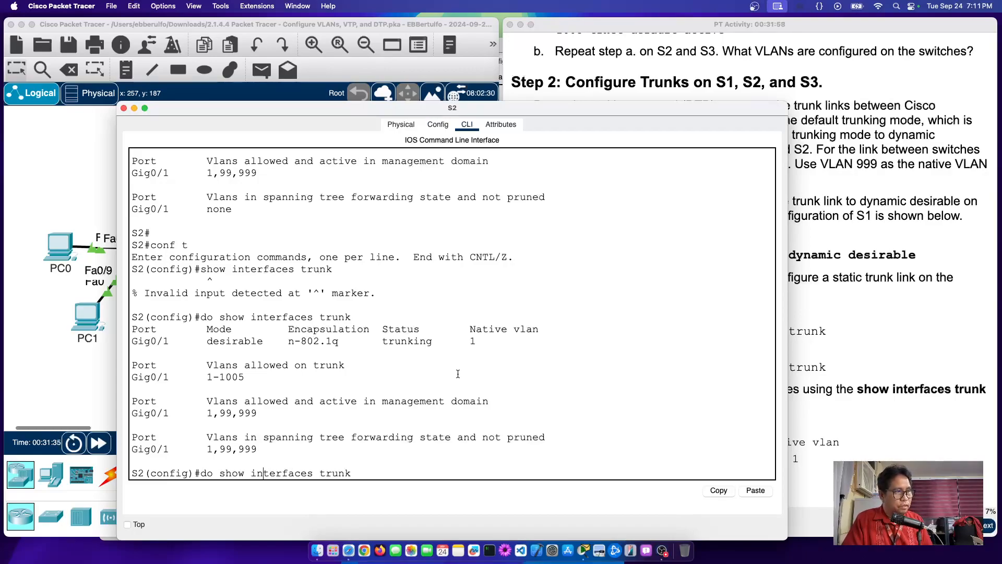
pyautogui.press('BackSpace')
pyautogui.press('BackSpace')
pyautogui.press('BackSpace')
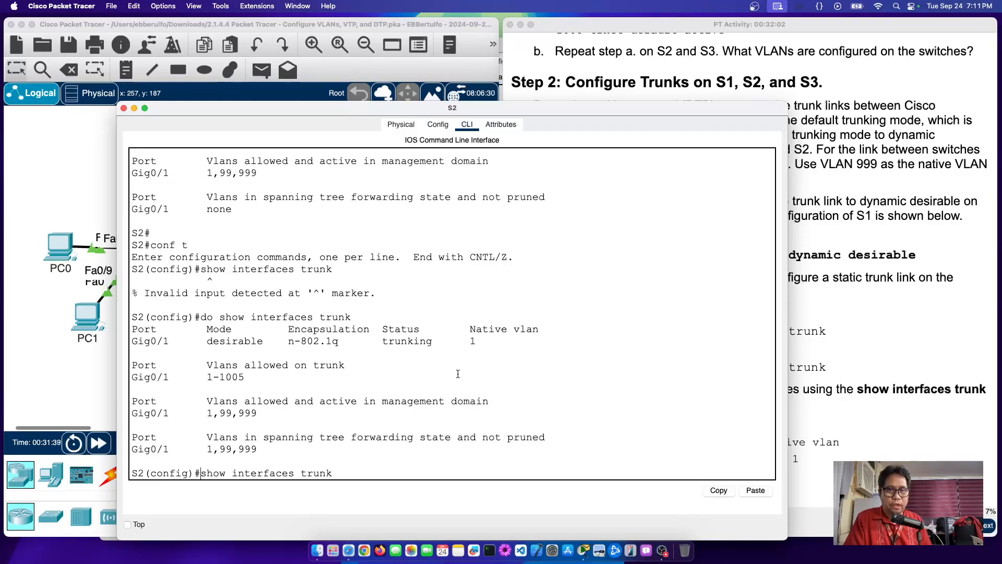
pyautogui.press('Return')
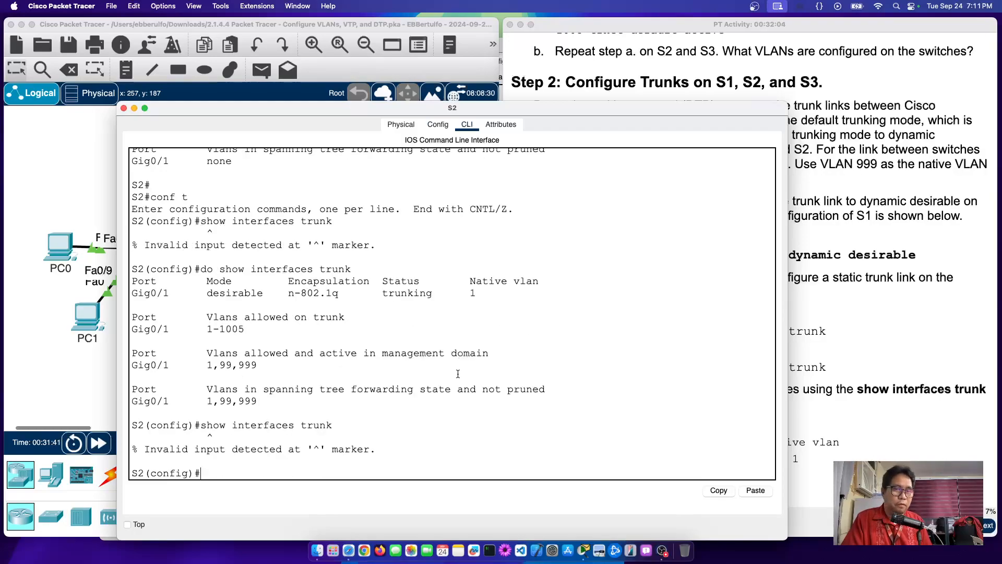
pyautogui.press('Up')
pyautogui.press('Left')
pyautogui.press('Left')
pyautogui.press('Left')
pyautogui.press('Left')
pyautogui.press('Left')
pyautogui.press('Left')
pyautogui.press('Left')
pyautogui.press('Left')
pyautogui.press('Left')
pyautogui.press('Left')
pyautogui.press('Left')
pyautogui.press('Left')
pyautogui.press('Left')
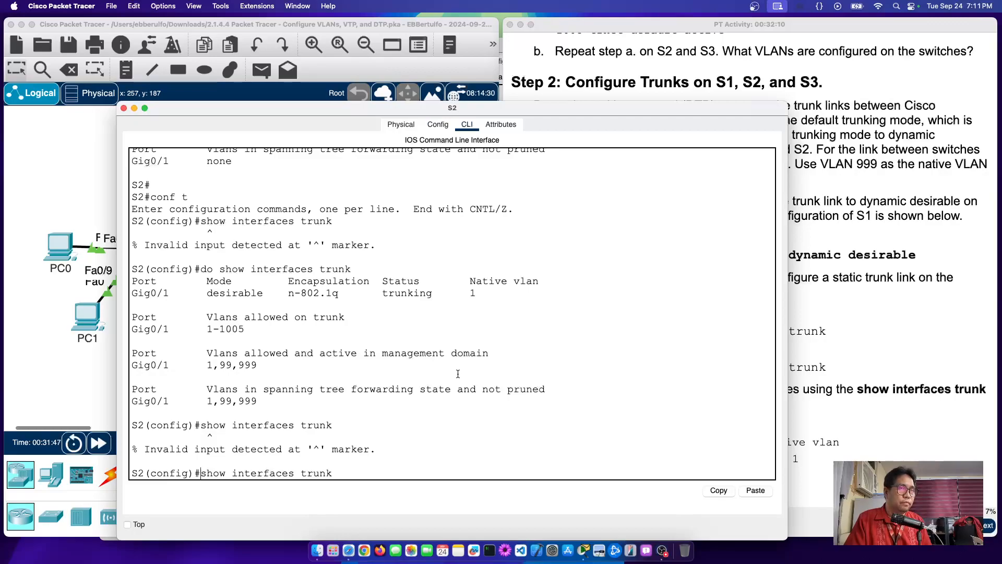
pyautogui.write('do')
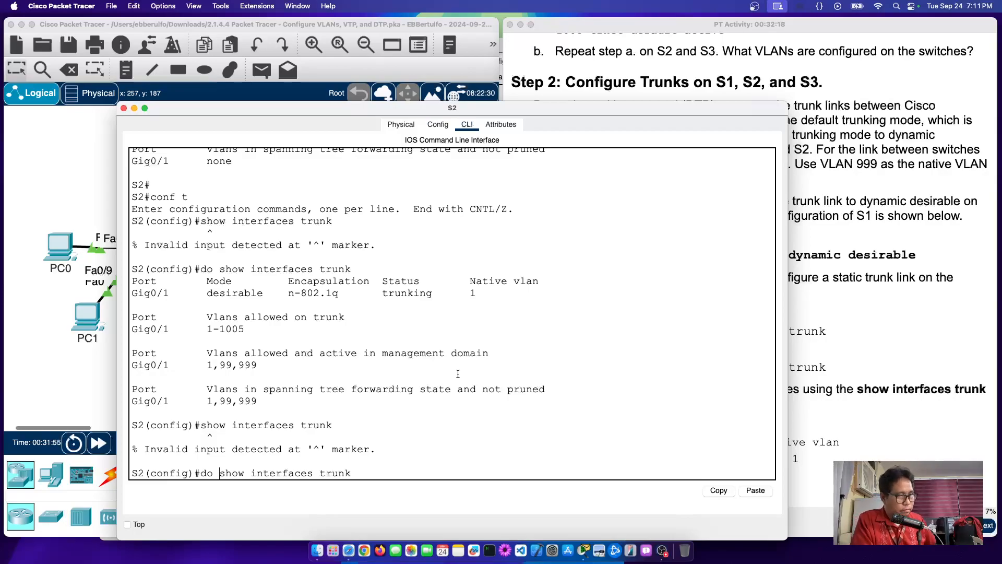
pyautogui.press('Return')
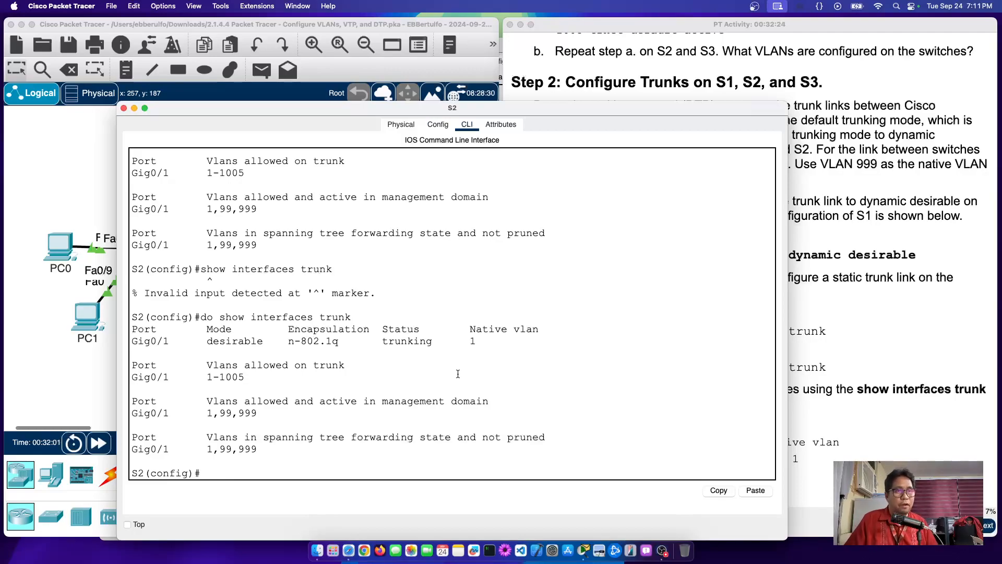
# Step: Highlight the S1 dynamic desirable configuration lines in Step 2, then open S1's CLI
pyautogui.click(865, 234)
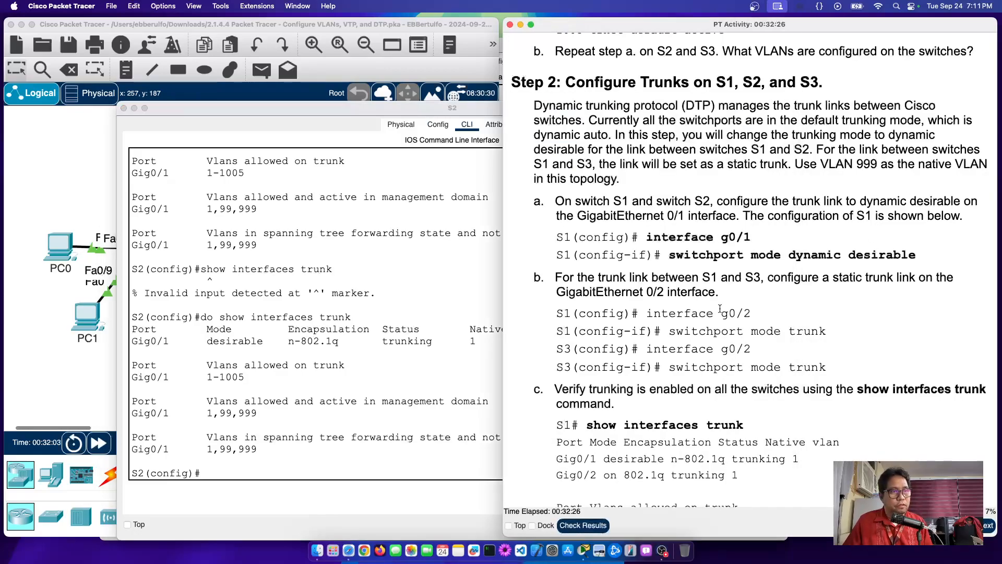
pyautogui.scroll(-2, 750, 308)
pyautogui.moveTo(646, 203); pyautogui.dragTo(957, 229)
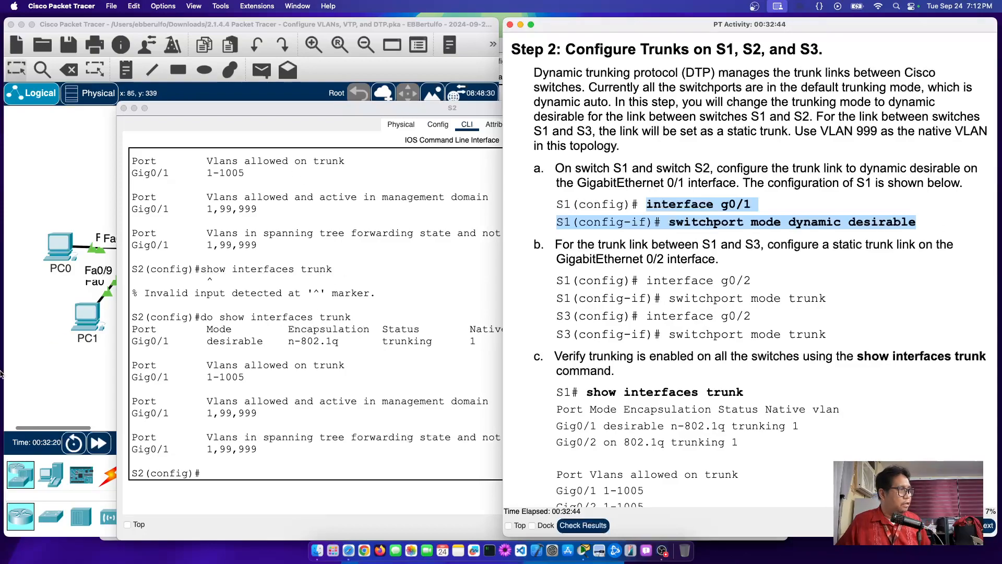
pyautogui.click(38, 374)
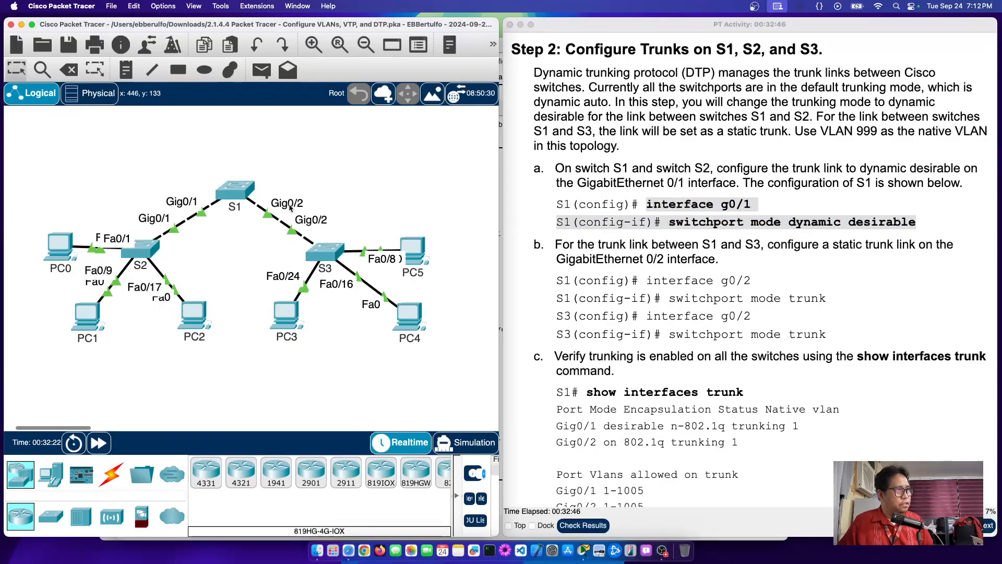
pyautogui.click(234, 190)
# Step: On S1, enter global configuration with 'conf t' and then interface g0/2
pyautogui.click(474, 385)
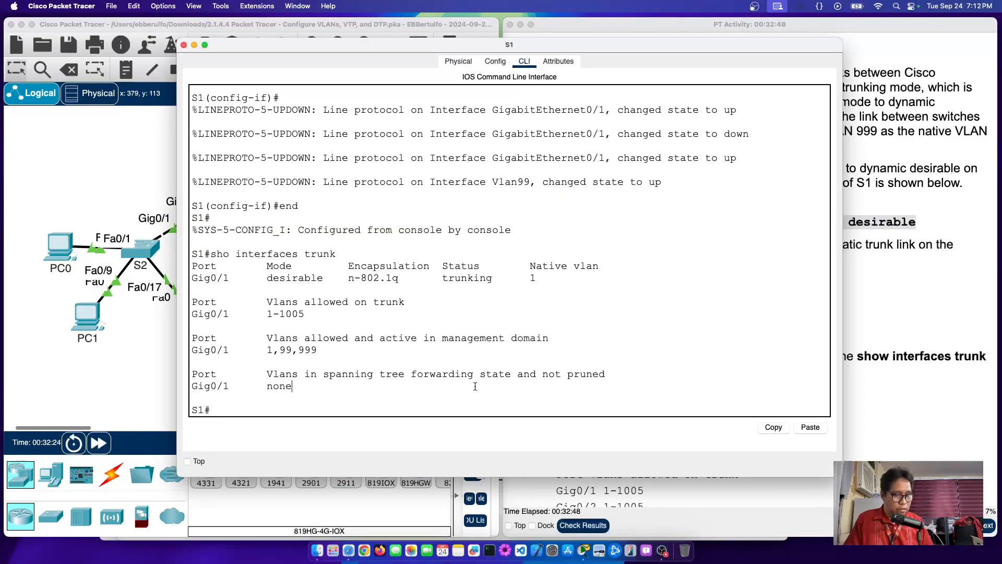
pyautogui.press('Return')
pyautogui.write('conf t')
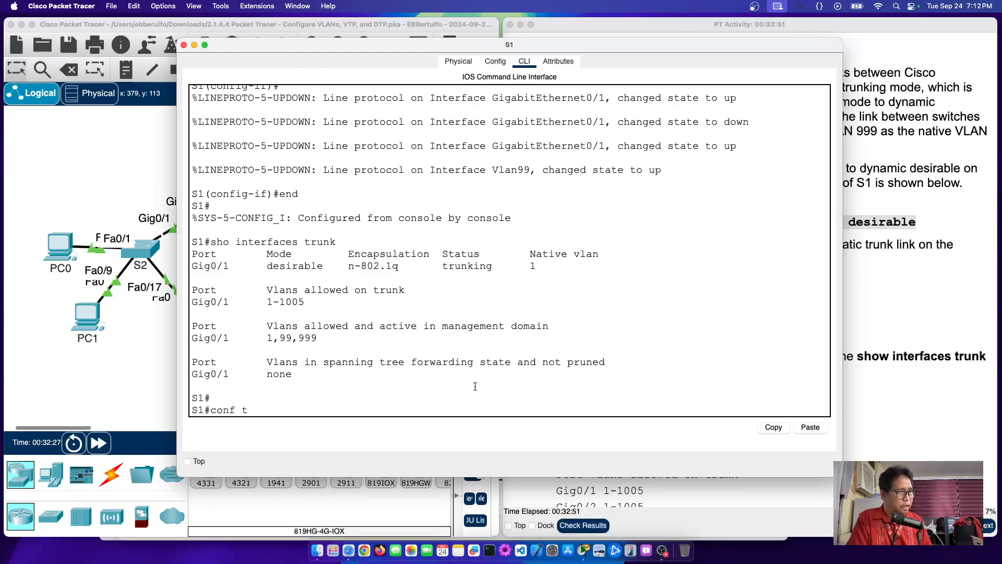
pyautogui.press('Return')
pyautogui.write('in')
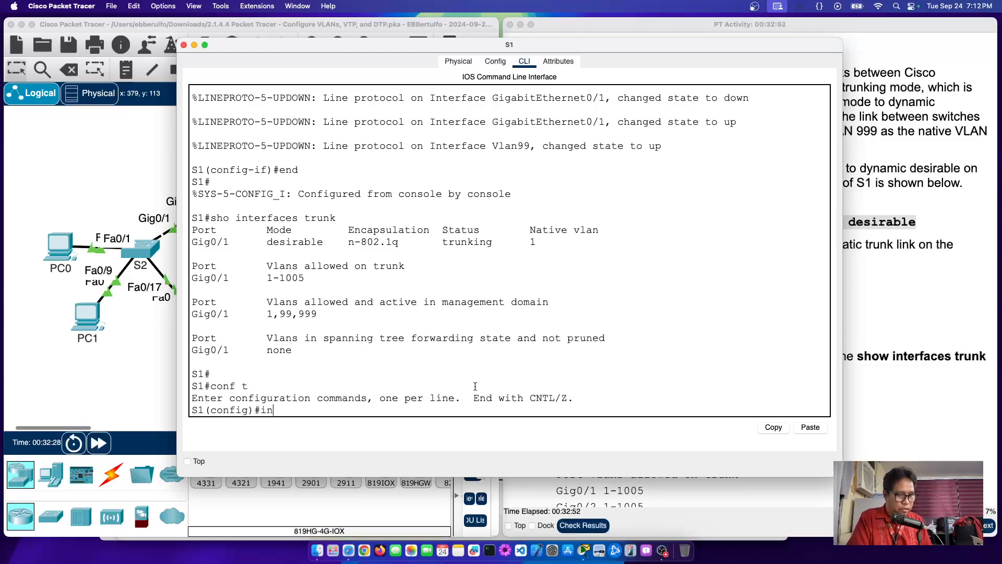
pyautogui.write('t g0/2')
pyautogui.press('Return')
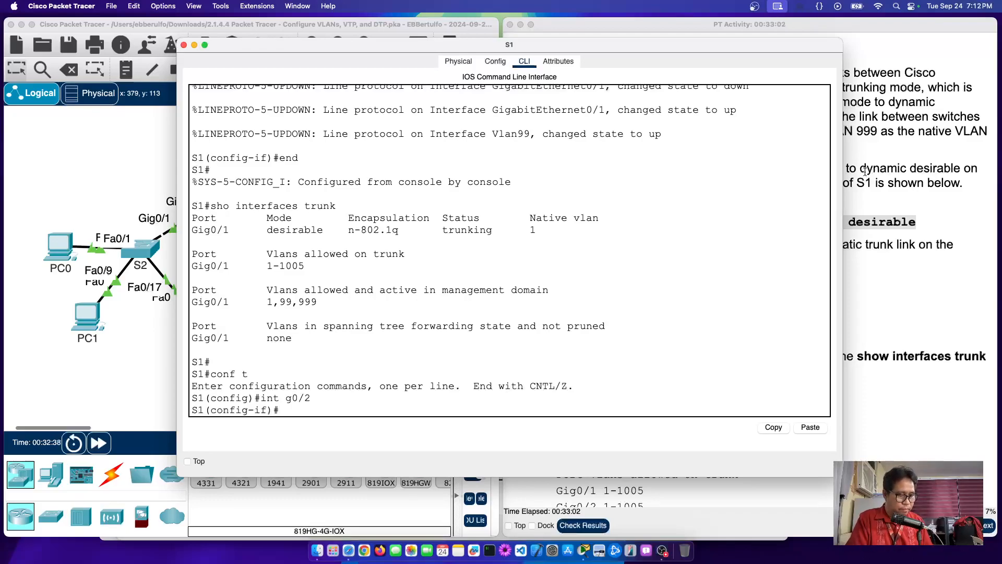
# Step: List the available options with 'switchport ?' and move the terminal aside
pyautogui.write('swit')
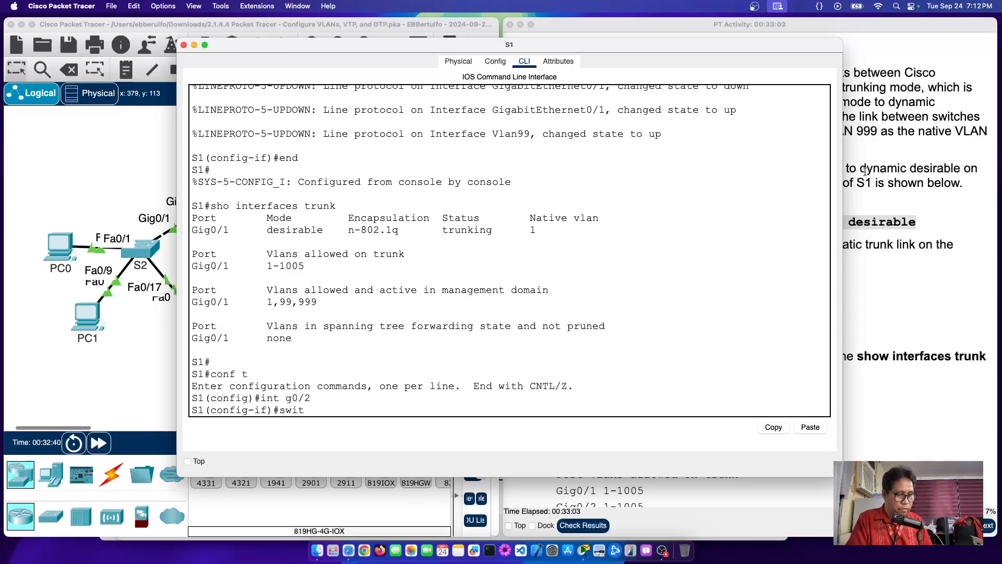
pyautogui.press('Tab')
pyautogui.write('?')
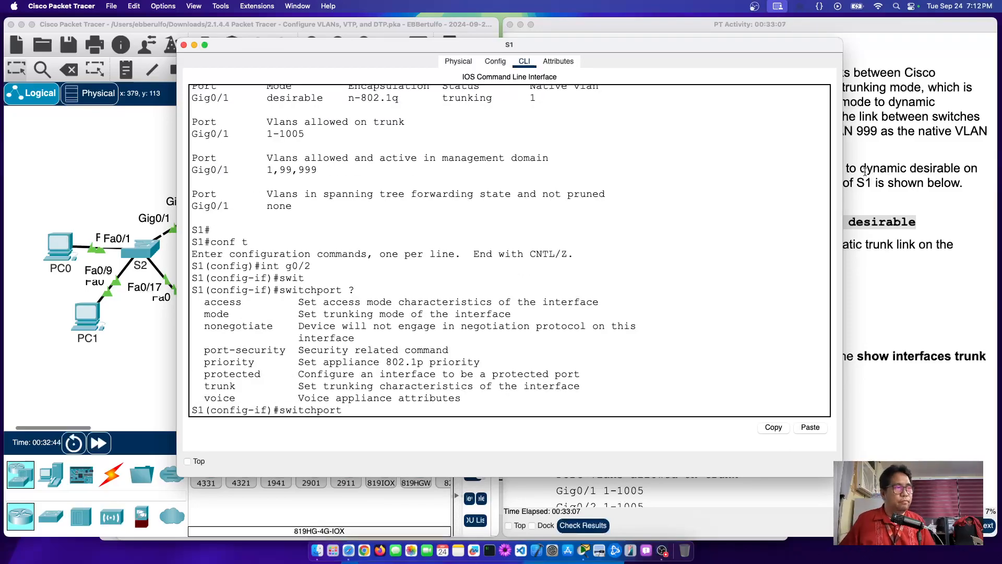
pyautogui.moveTo(761, 44); pyautogui.dragTo(517, 52)
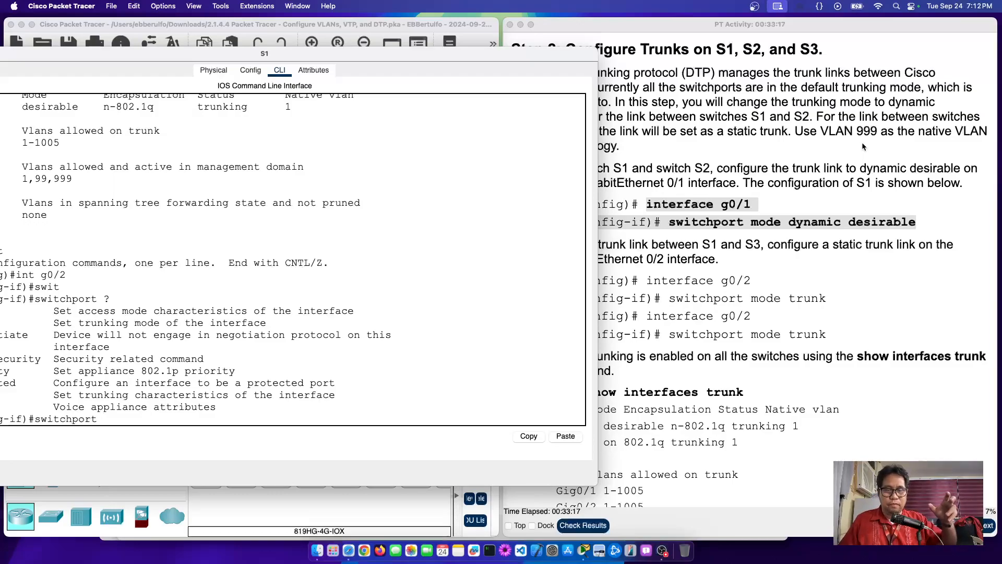
pyautogui.click(724, 239)
pyautogui.moveTo(781, 223); pyautogui.dragTo(686, 221)
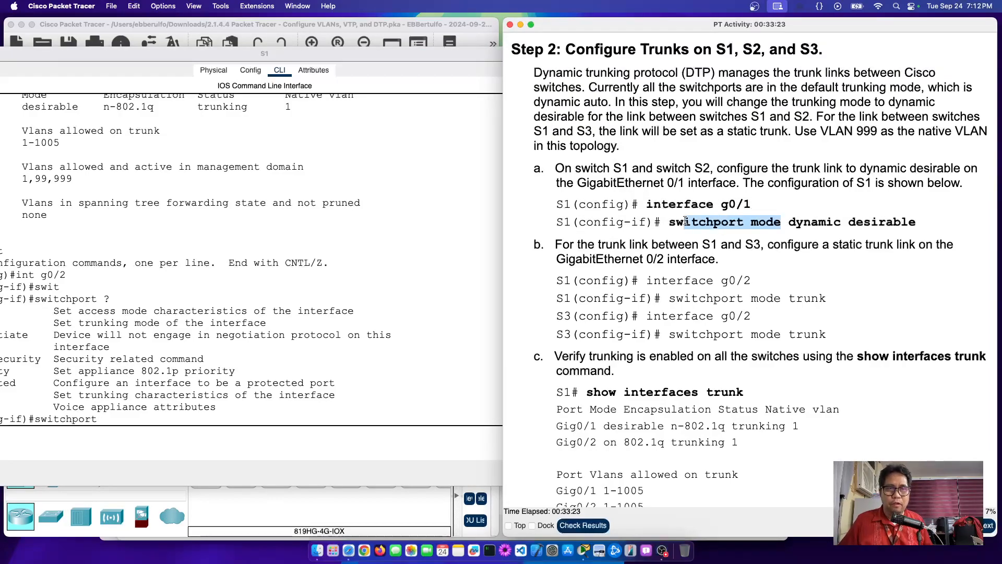
pyautogui.moveTo(789, 222); pyautogui.dragTo(837, 224)
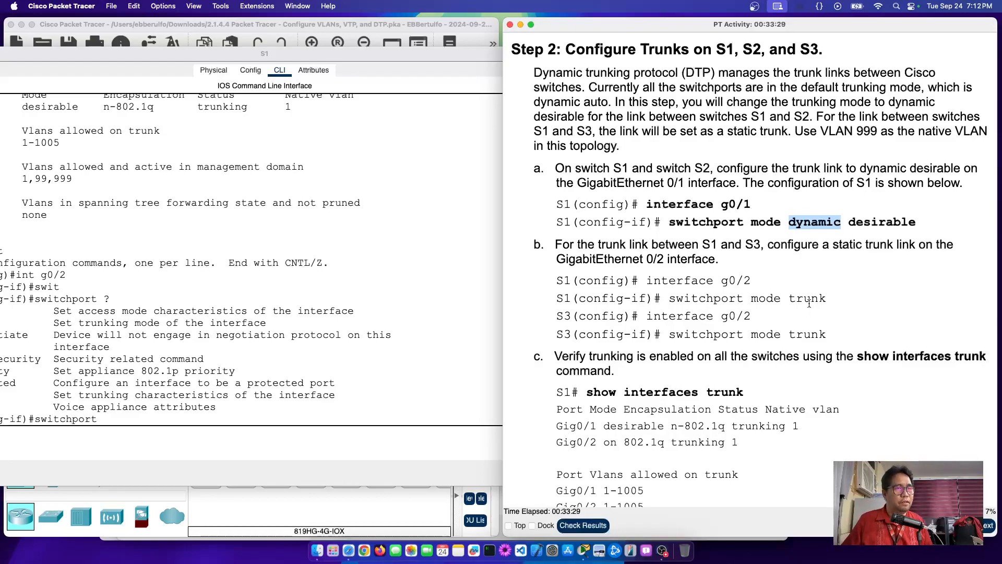
pyautogui.moveTo(781, 299); pyautogui.dragTo(825, 299)
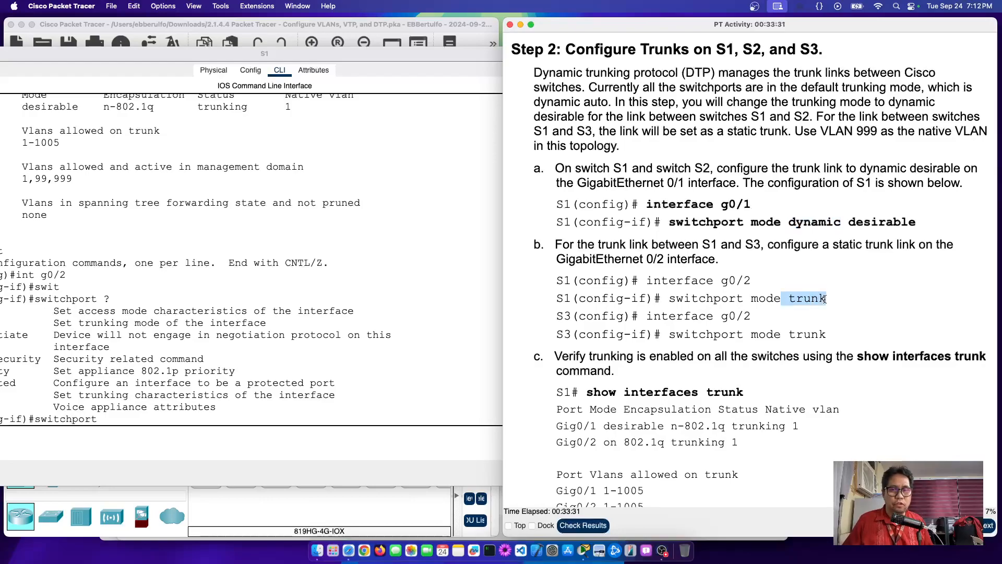
pyautogui.click(247, 424)
# Step: View 'switchport mode ?' options, highlight the dynamic and trunk descriptions, then check 'switchport mode trunk ?'
pyautogui.moveTo(452, 60); pyautogui.dragTo(615, 58)
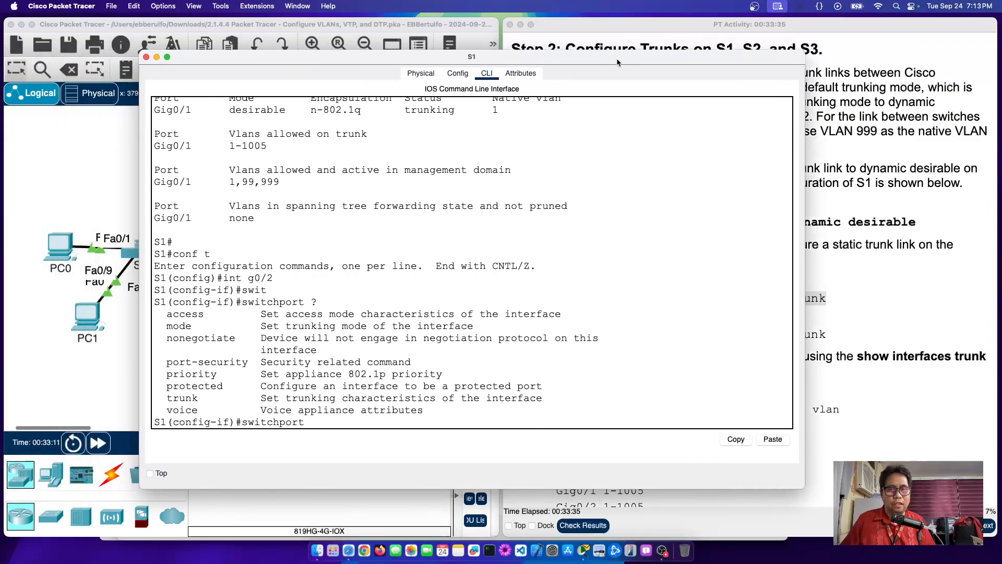
pyautogui.write('mode trun')
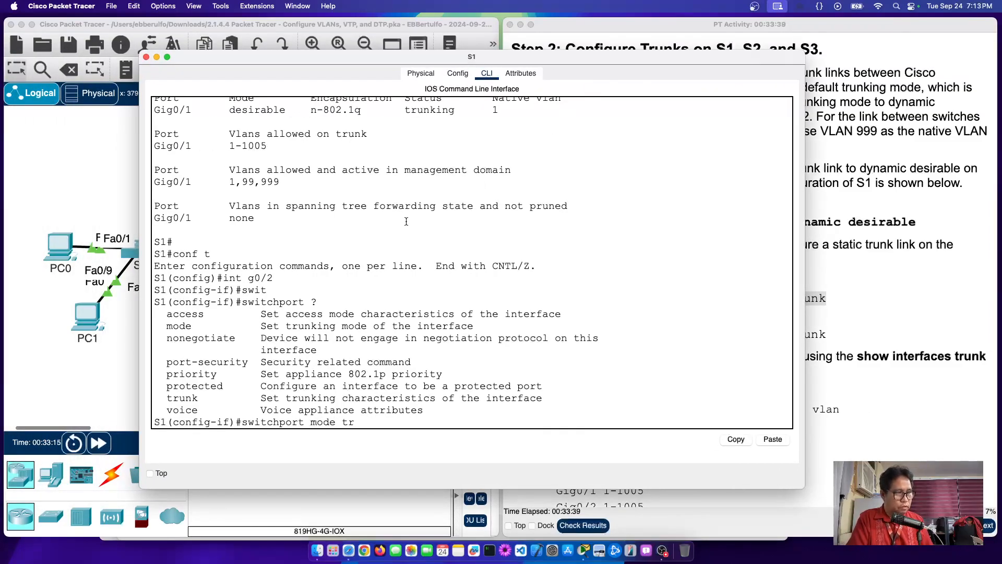
pyautogui.press('BackSpace')
pyautogui.press('BackSpace')
pyautogui.press('BackSpace')
pyautogui.press('BackSpace')
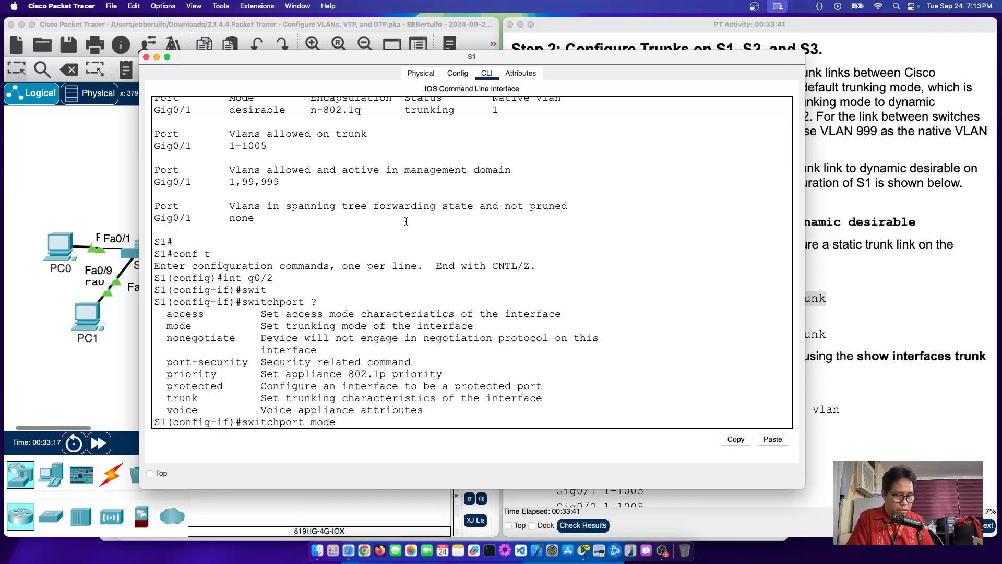
pyautogui.write('?')
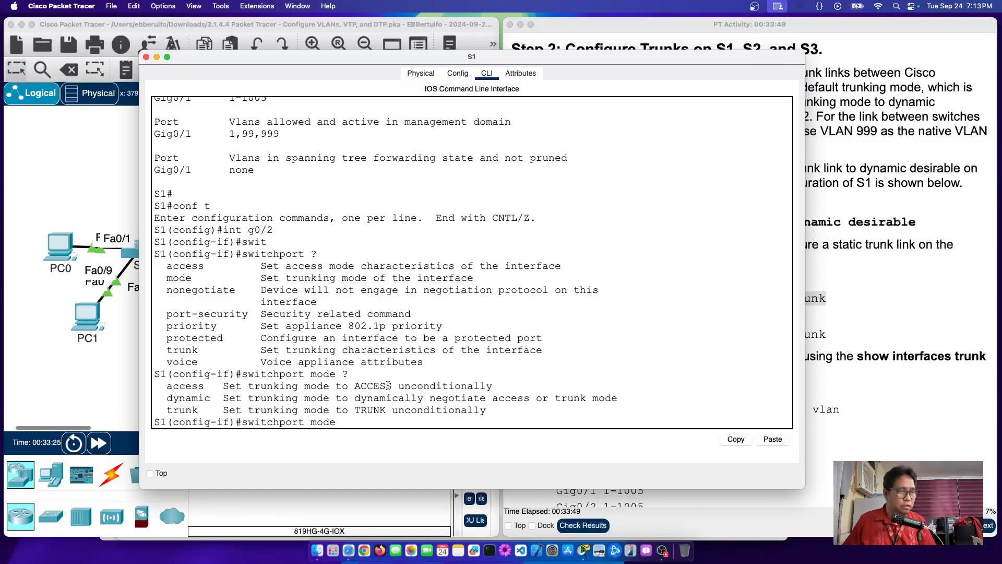
pyautogui.moveTo(280, 398); pyautogui.dragTo(589, 396)
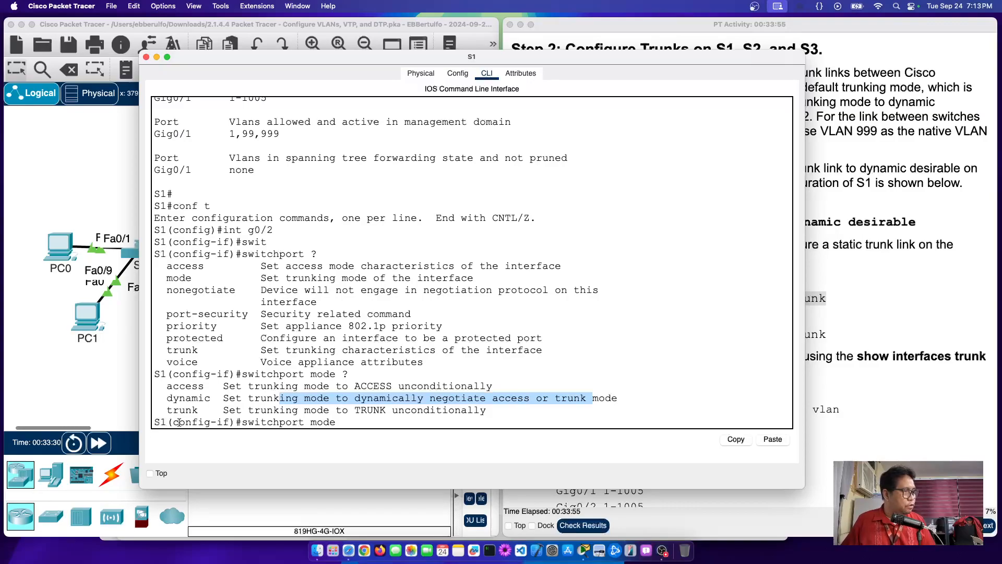
pyautogui.moveTo(336, 410); pyautogui.dragTo(505, 410)
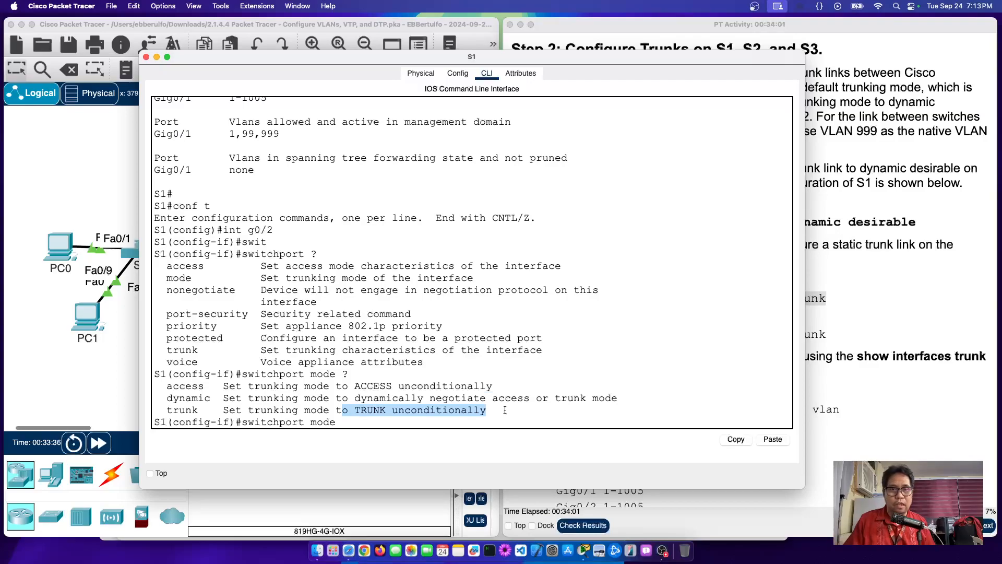
pyautogui.click(344, 424)
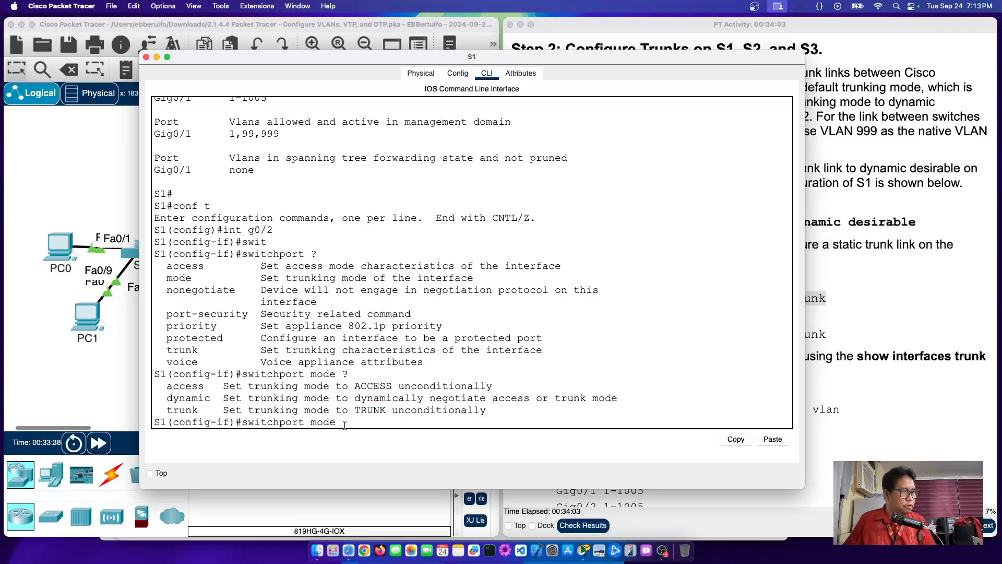
pyautogui.write('trun')
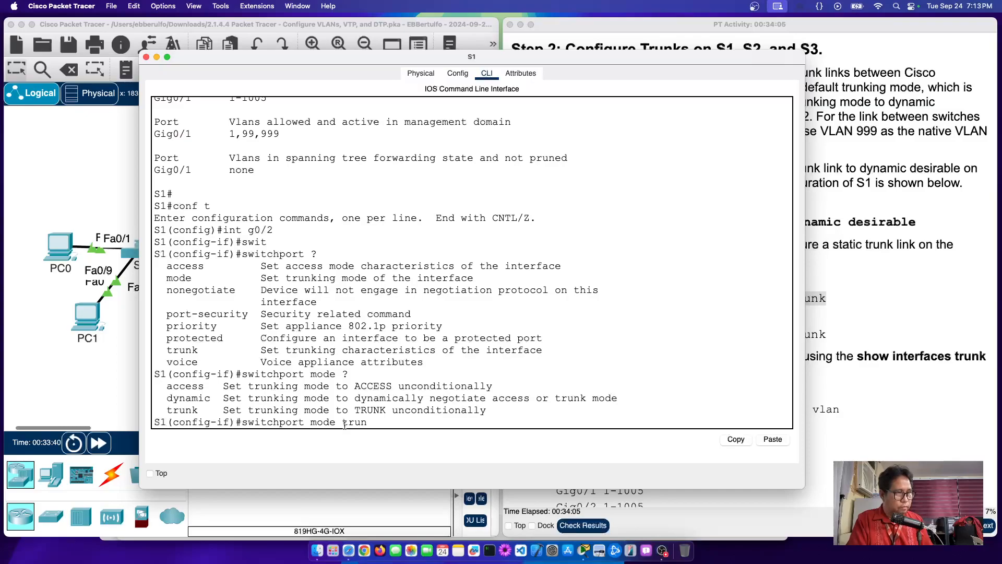
pyautogui.write('k')
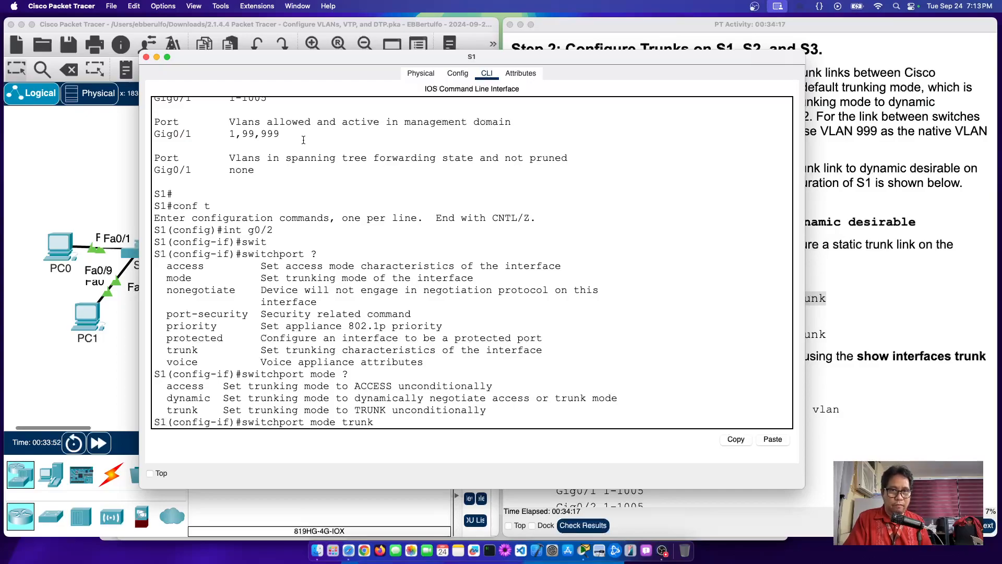
pyautogui.write('?')
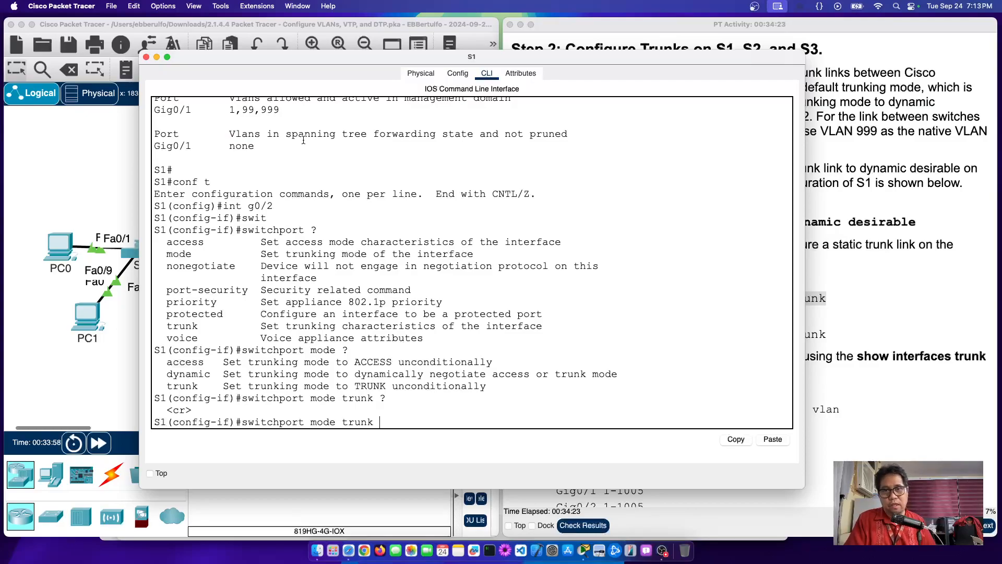
# Step: Apply 'switchport mode trunk' to S1's Gig0/2
pyautogui.press('Return')
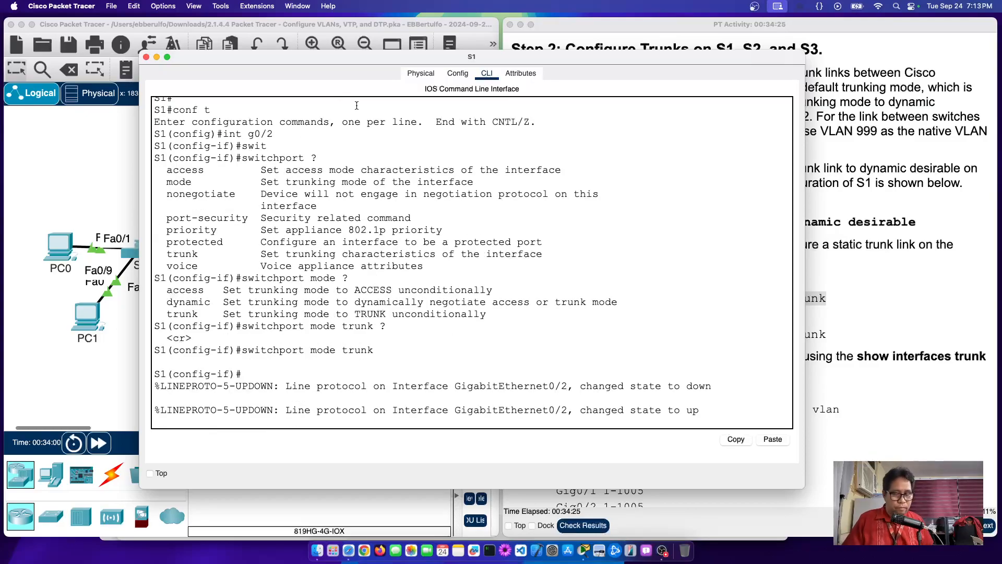
pyautogui.press('Return')
pyautogui.moveTo(540, 56); pyautogui.dragTo(562, 48)
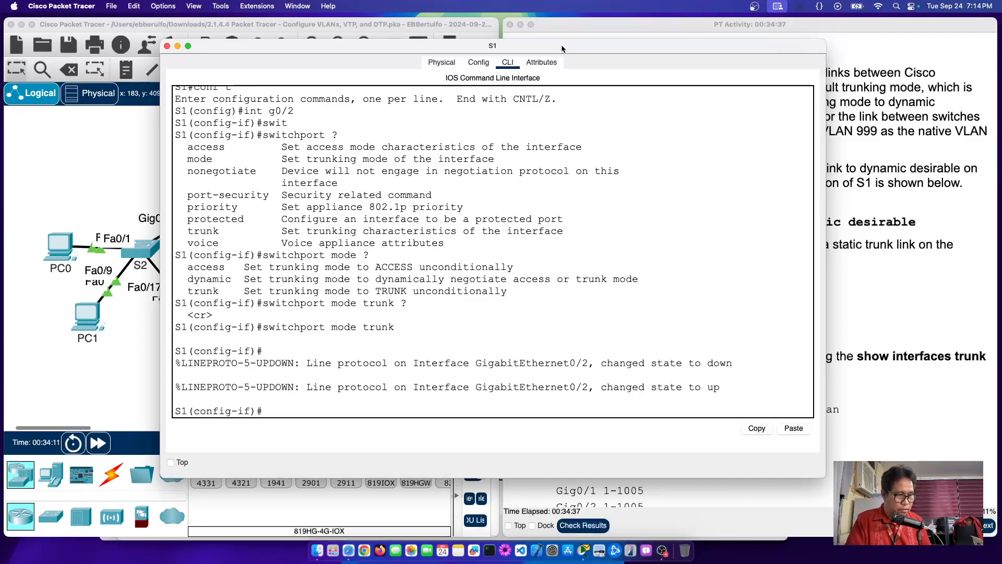
# Step: Run 'do show interfaces trunk' on S1 and highlight the Gig0/1 and Gig0/2 rows
pyautogui.write('do ')
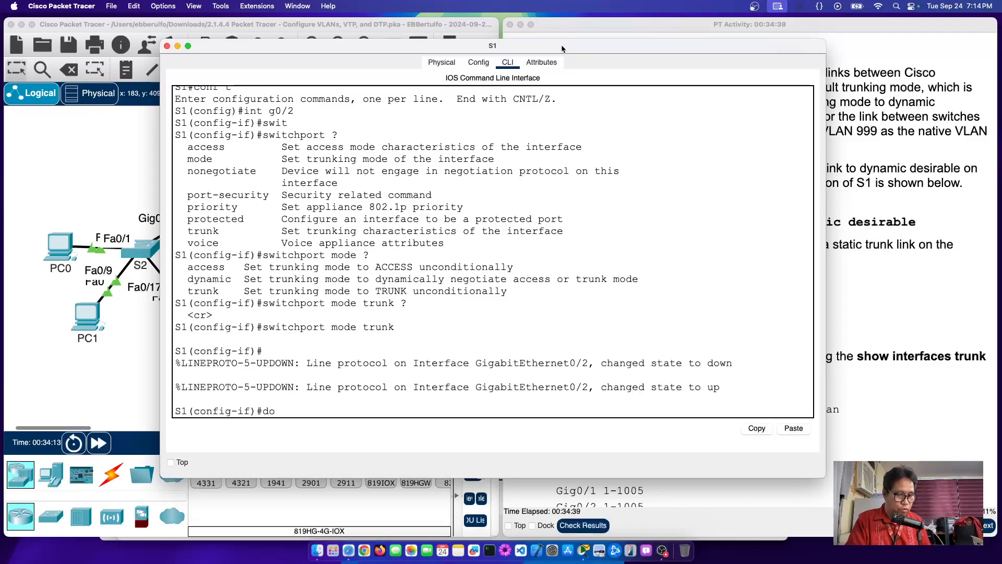
pyautogui.write('show in')
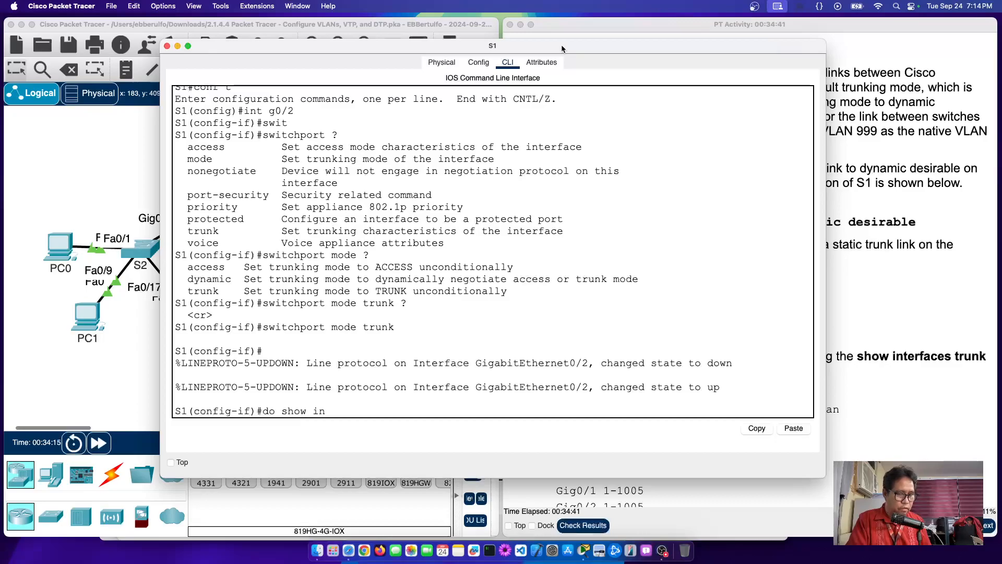
pyautogui.write('terfaces')
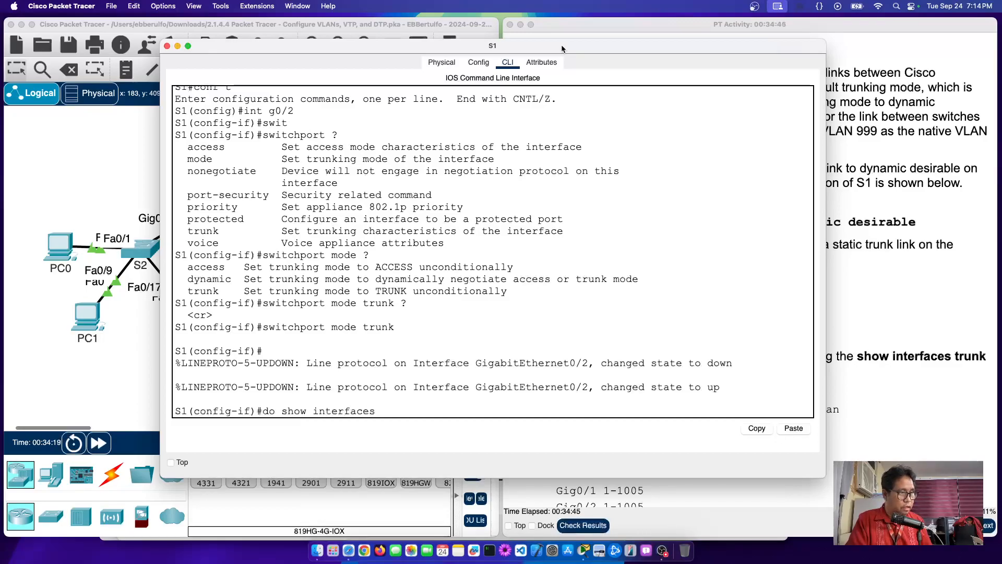
pyautogui.write(' trunk')
pyautogui.press('Return')
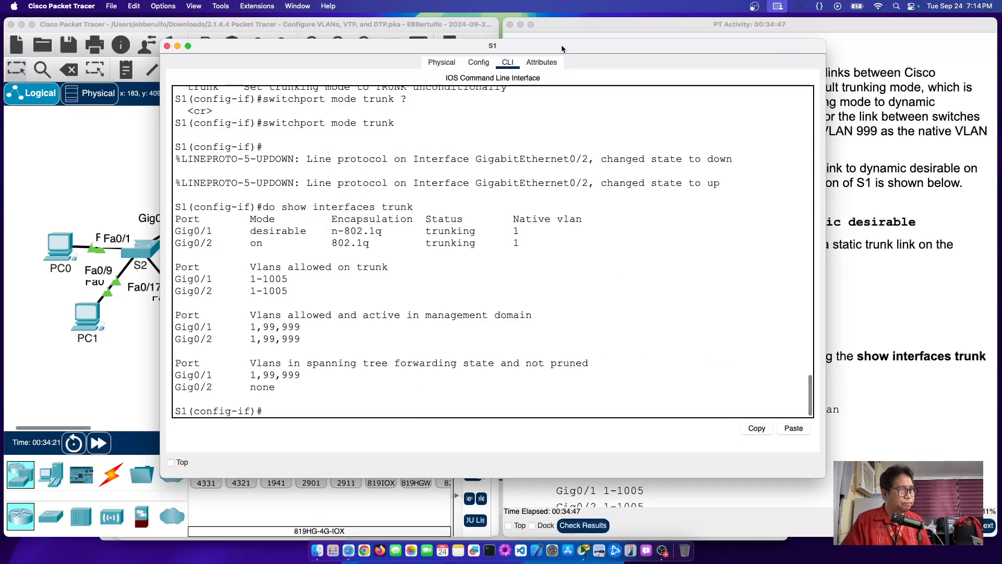
pyautogui.moveTo(235, 231); pyautogui.dragTo(532, 236)
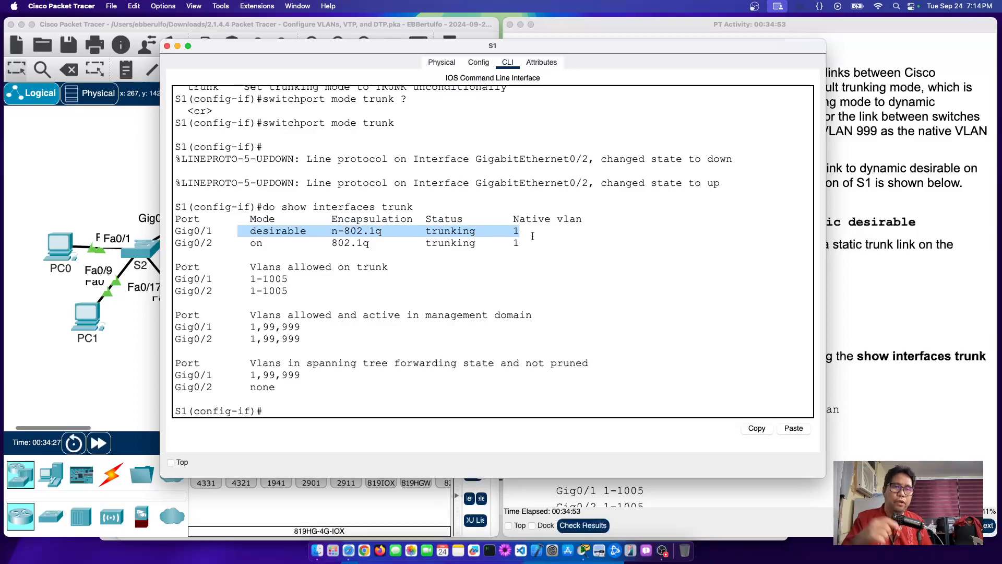
pyautogui.moveTo(213, 242); pyautogui.dragTo(497, 238)
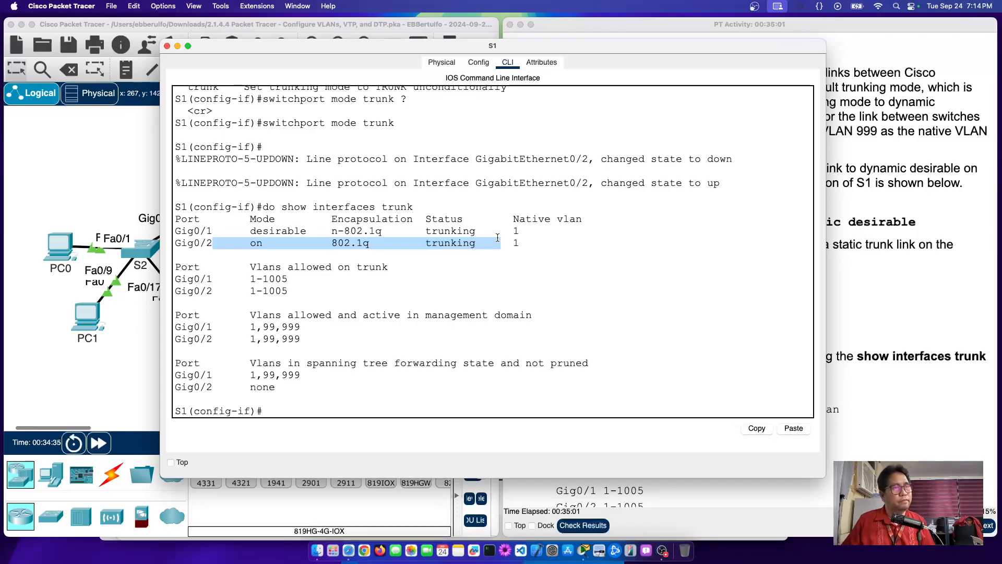
# Step: Open S3's CLI and enter interface g0/2 configuration via 'en', 'conf t' and 'int g0/2'
pyautogui.click(92, 371)
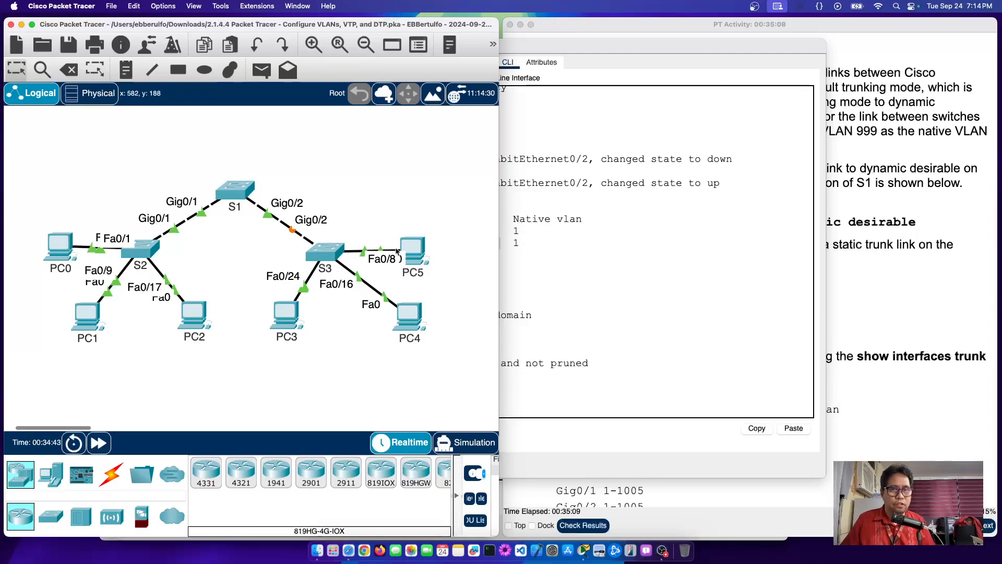
pyautogui.click(324, 253)
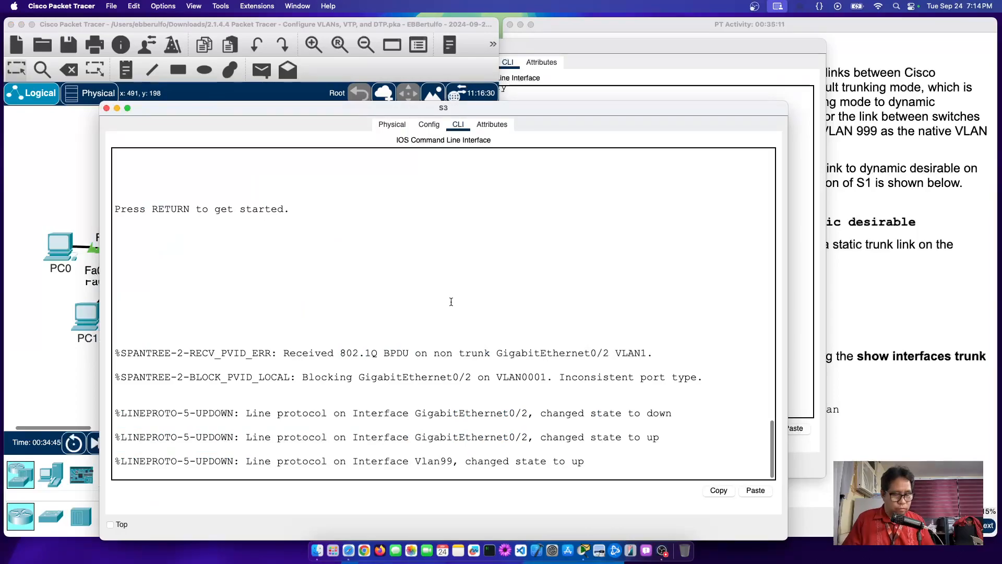
pyautogui.press('Return')
pyautogui.write('en')
pyautogui.press('Return')
pyautogui.write('conf t')
pyautogui.write('int g0/2')
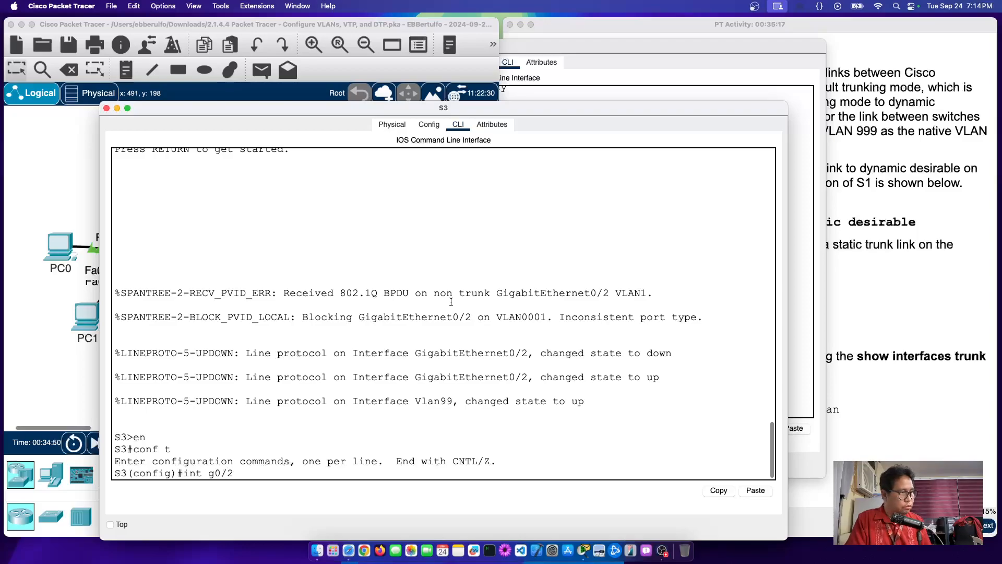
pyautogui.press('Return')
# Step: Discard a half-typed trunk command and type 'do show interfaces trunk' instead
pyautogui.write('switchport mode trun')
pyautogui.press('BackSpace')
pyautogui.press('BackSpace')
pyautogui.press('BackSpace')
pyautogui.press('BackSpace')
pyautogui.press('BackSpace')
pyautogui.press('BackSpace')
pyautogui.press('BackSpace')
pyautogui.press('BackSpace')
pyautogui.press('BackSpace')
pyautogui.press('BackSpace')
pyautogui.press('BackSpace')
pyautogui.press('BackSpace')
pyautogui.press('BackSpace')
pyautogui.press('BackSpace')
pyautogui.press('BackSpace')
pyautogui.press('BackSpace')
pyautogui.press('BackSpace')
pyautogui.press('BackSpace')
pyautogui.press('BackSpace')
pyautogui.press('BackSpace')
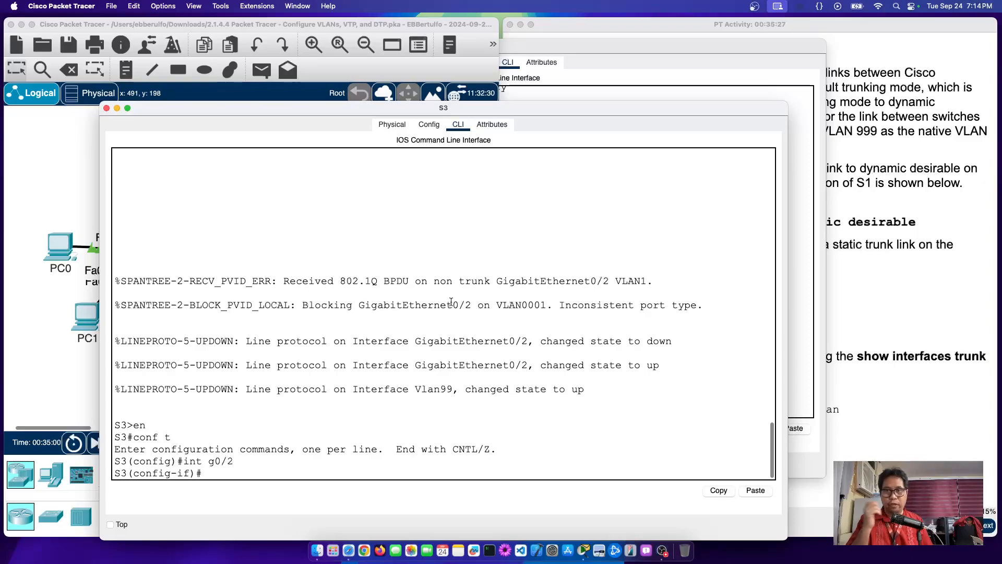
pyautogui.write('do show')
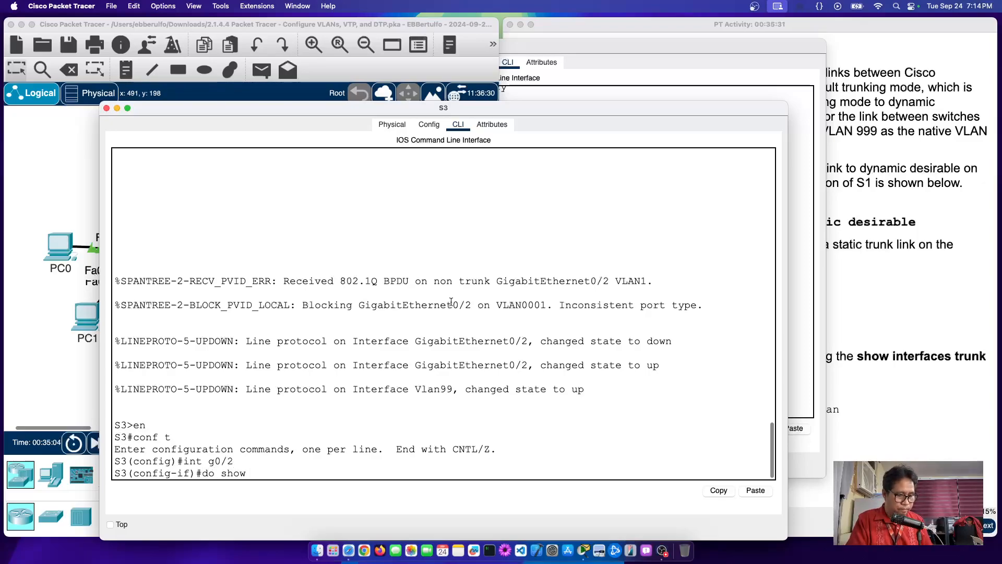
pyautogui.write(' infterface')
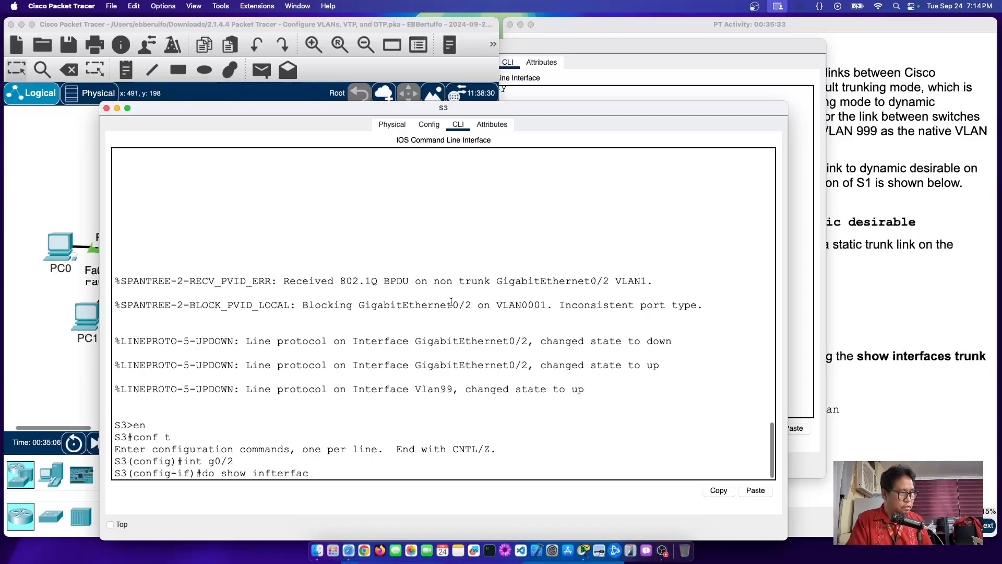
pyautogui.press('BackSpace')
pyautogui.press('BackSpace')
pyautogui.press('BackSpace')
pyautogui.press('BackSpace')
pyautogui.press('BackSpace')
pyautogui.press('BackSpace')
pyautogui.press('BackSpace')
pyautogui.write('te')
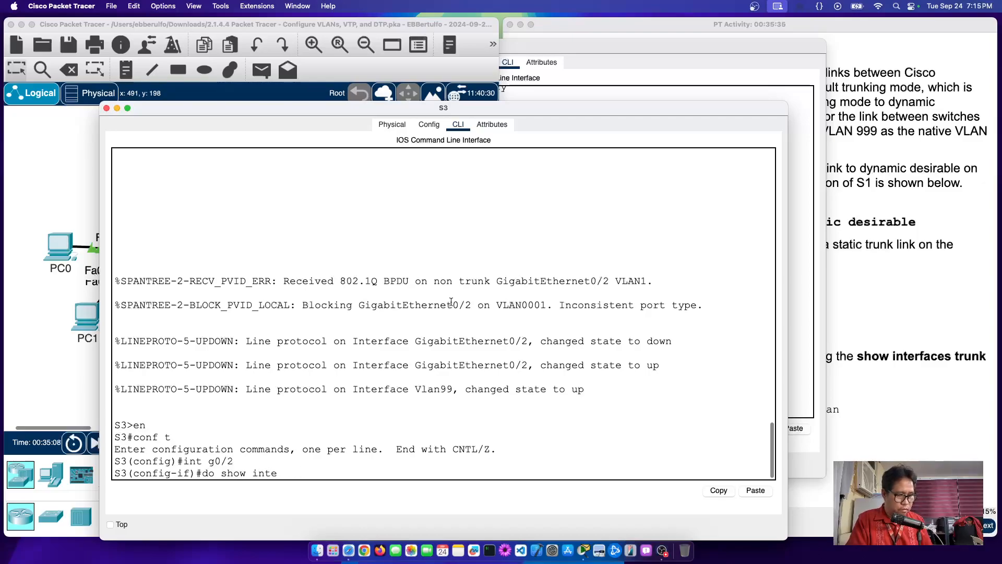
pyautogui.write('rfaces')
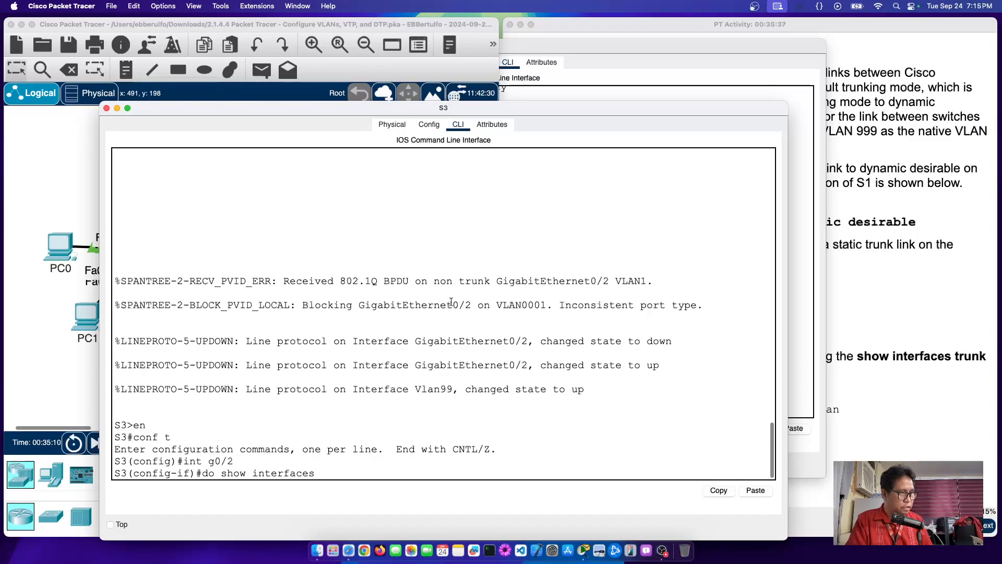
pyautogui.write(' trunk')
# Step: Run the S3 trunk check, highlight Gig0/2's auto-mode row, then type 'switchport mode trunk'
pyautogui.press('Return')
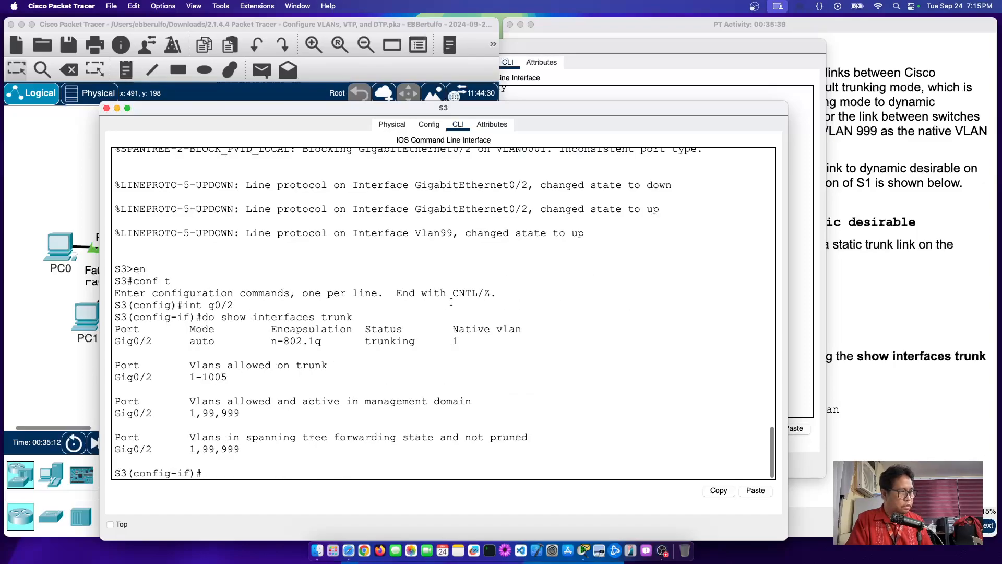
pyautogui.scroll(5, 451, 302)
pyautogui.scroll(-5, 447, 297)
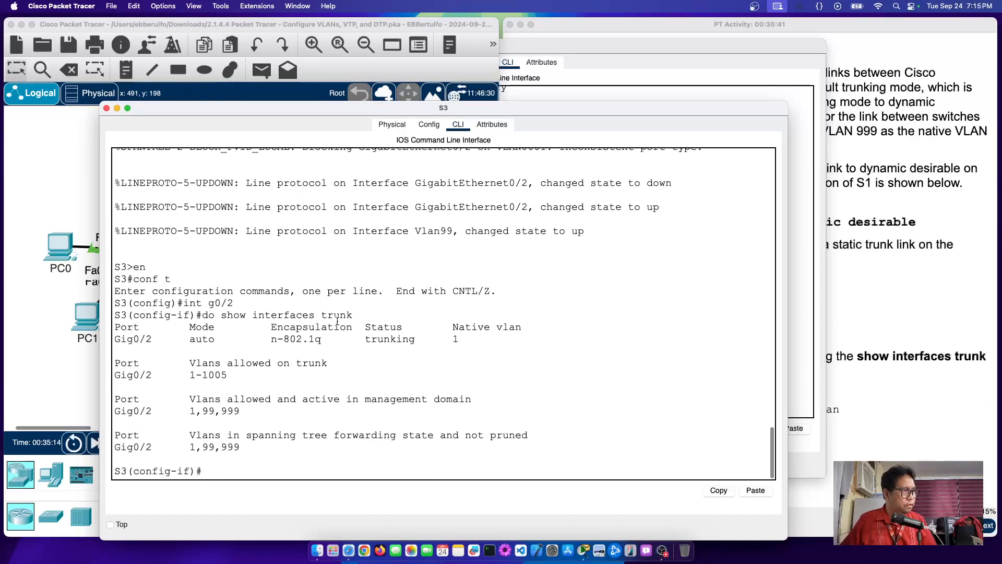
pyautogui.moveTo(121, 339); pyautogui.dragTo(530, 342)
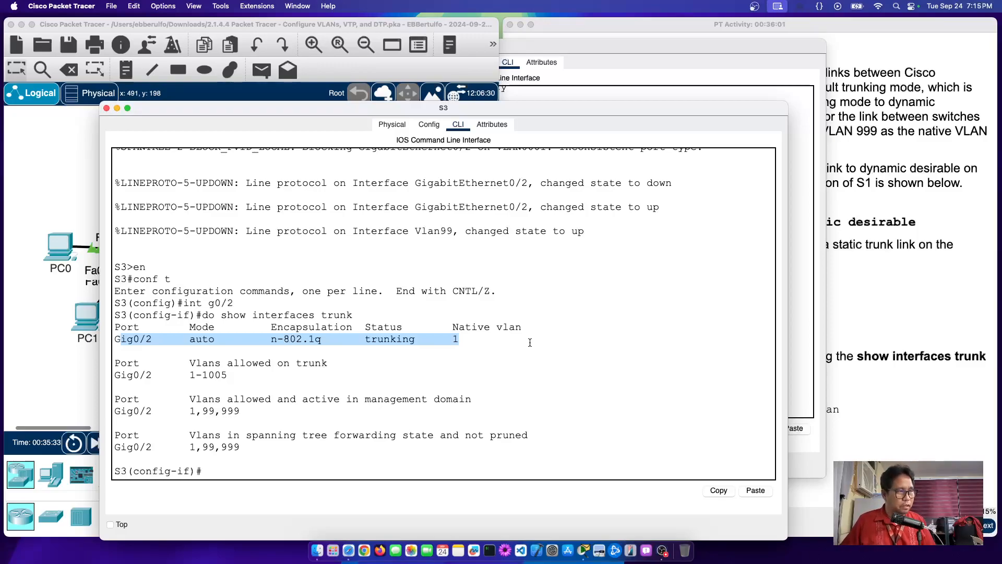
pyautogui.click(256, 468)
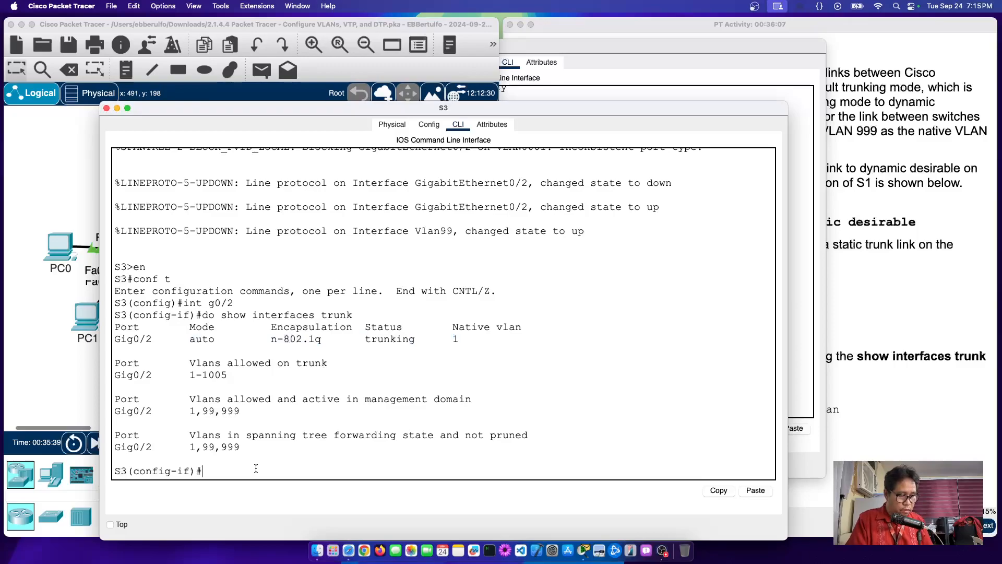
pyautogui.write('sw')
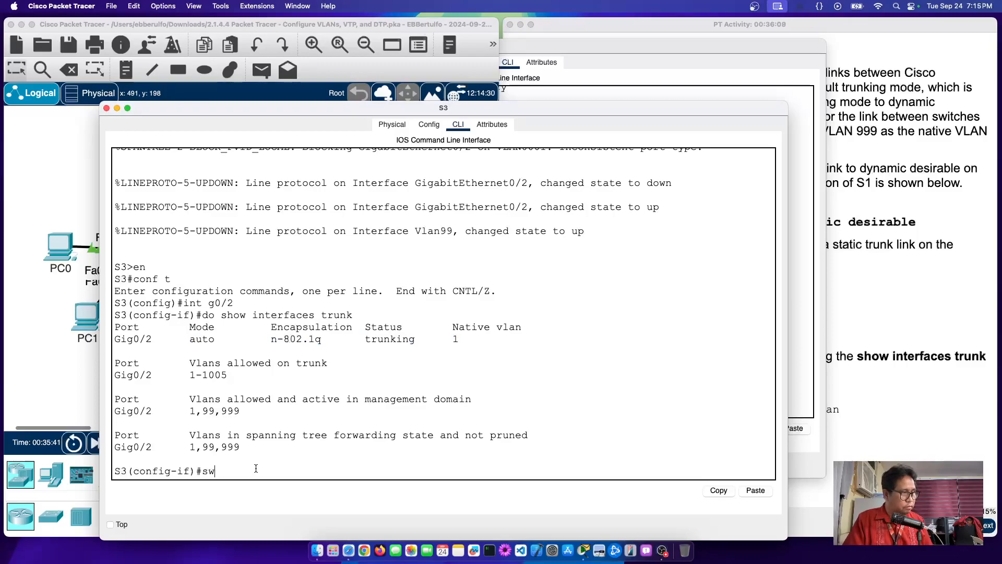
pyautogui.write('itchport mode trunk')
# Step: Apply switchport mode trunk on S3 Gig0/2 and confirm it shows mode on, 802.1q, trunking
pyautogui.press('Return')
pyautogui.press('Return')
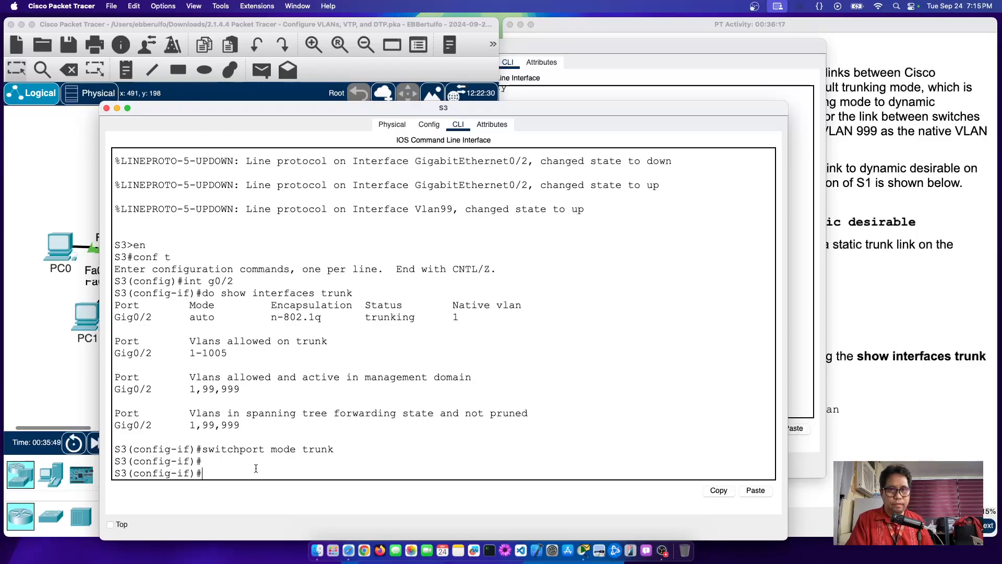
pyautogui.write('do show')
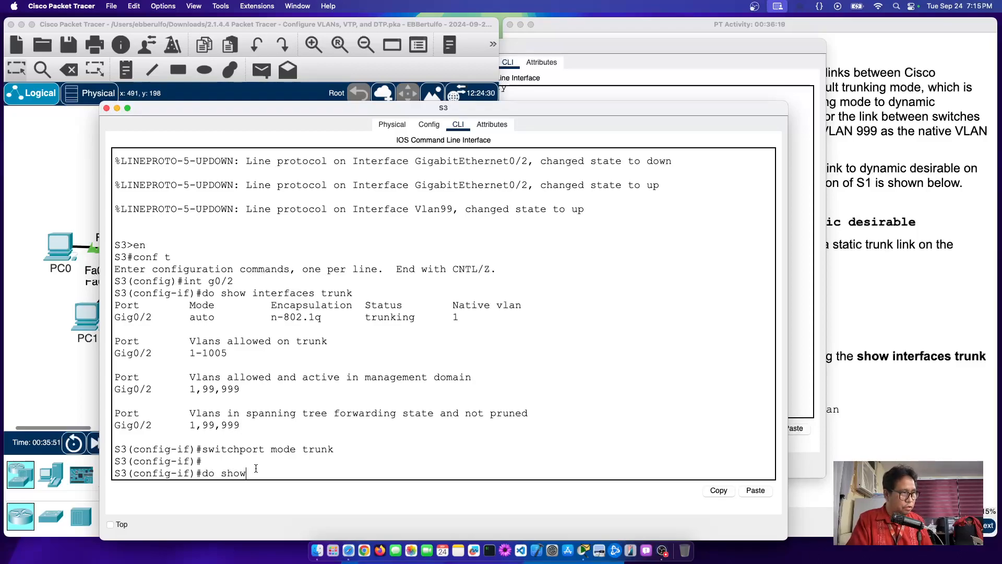
pyautogui.write(' interfaces br')
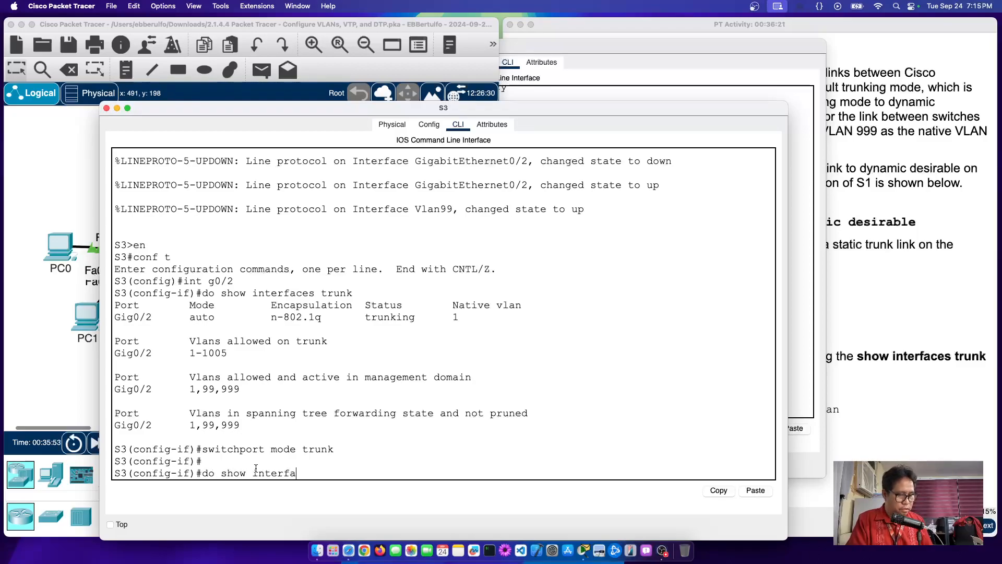
pyautogui.press('BackSpace')
pyautogui.press('BackSpace')
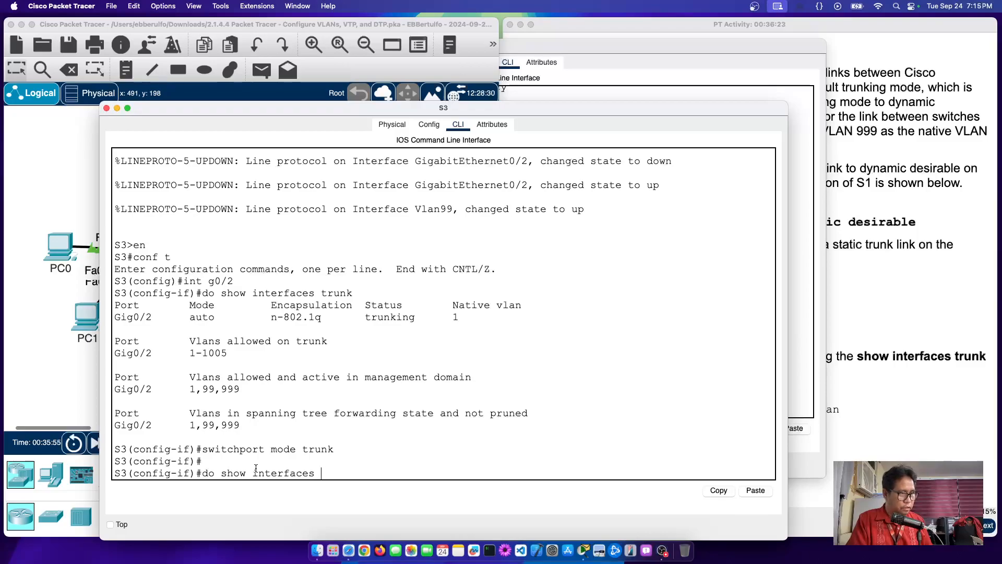
pyautogui.write('trunk')
pyautogui.press('Return')
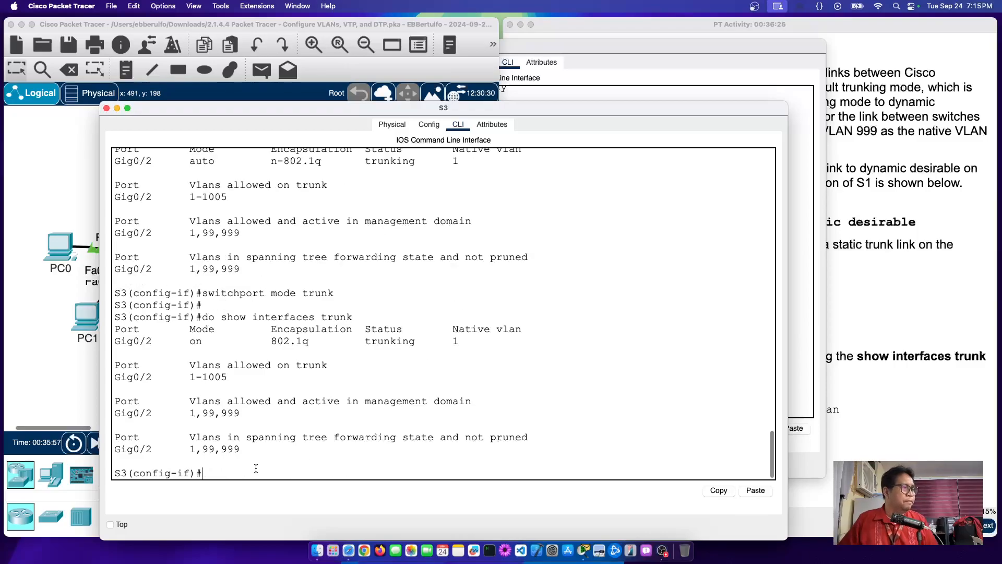
pyautogui.moveTo(172, 341); pyautogui.dragTo(491, 346)
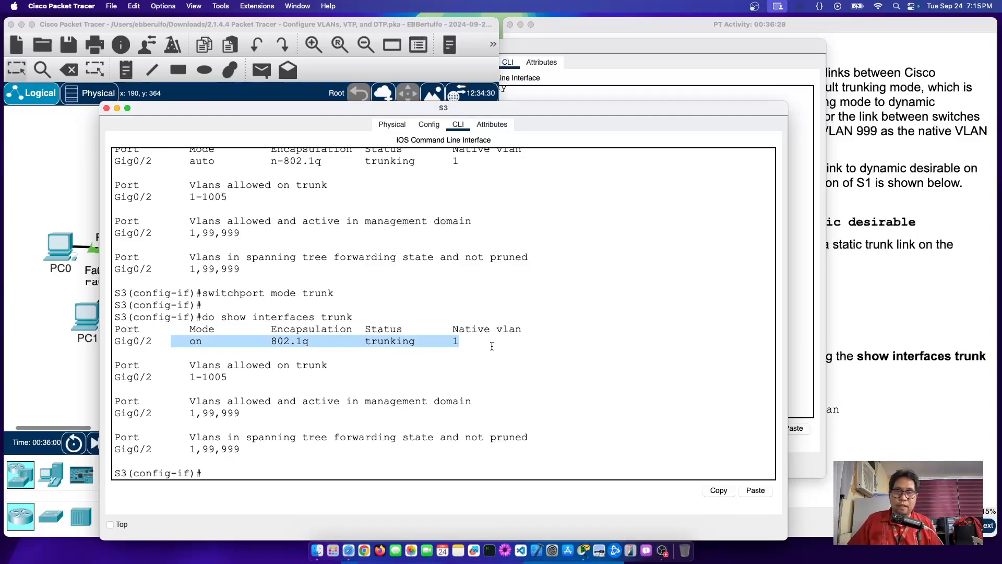
pyautogui.click(291, 340)
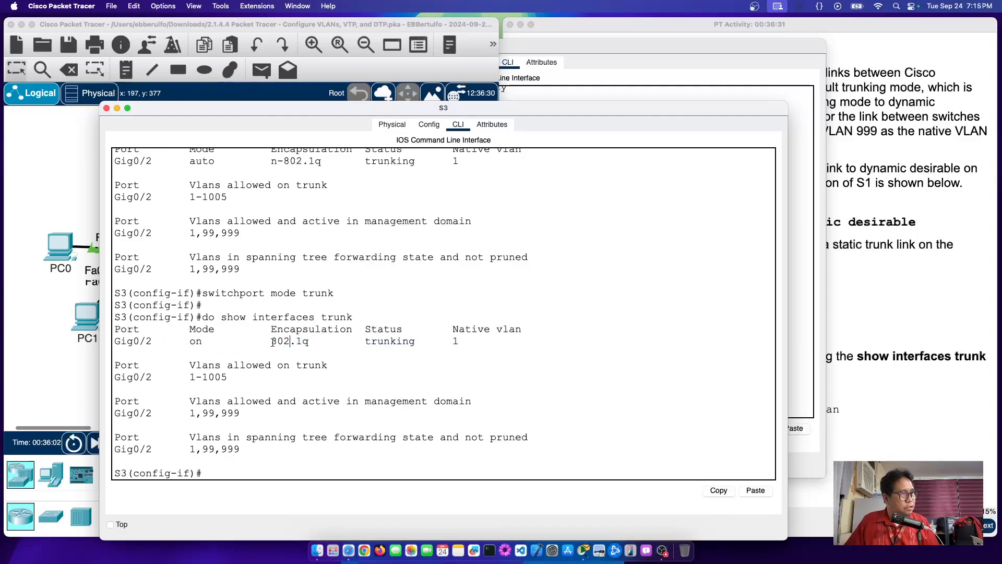
pyautogui.moveTo(272, 342); pyautogui.dragTo(297, 342)
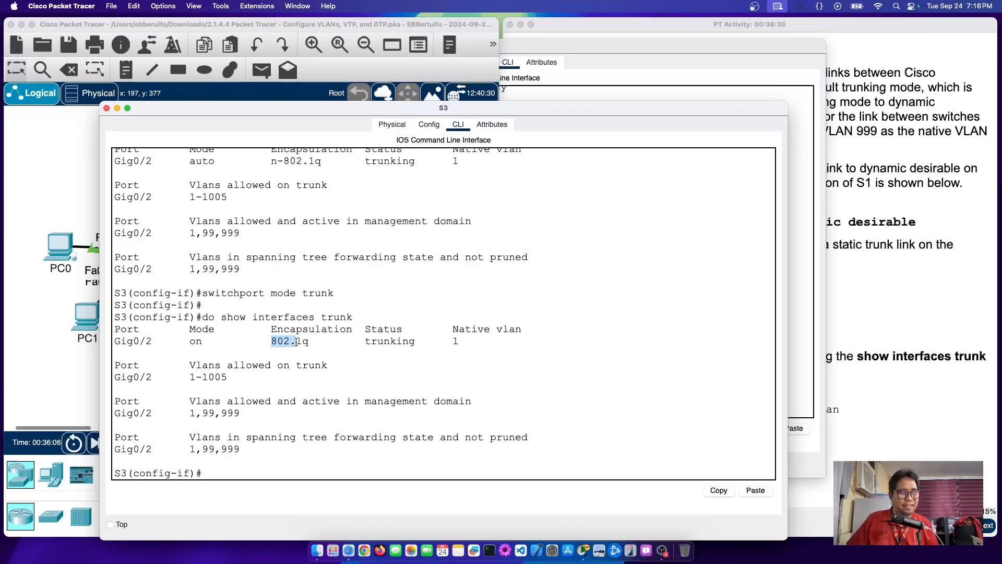
pyautogui.click(288, 342)
pyautogui.moveTo(265, 342); pyautogui.dragTo(294, 341)
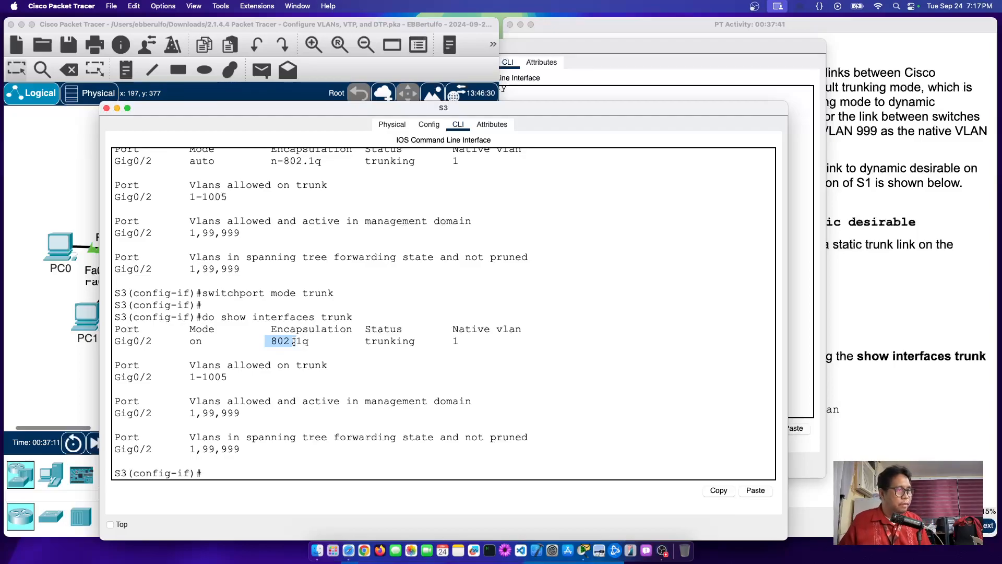
# Step: Bring the Step 2 activity instructions back in front and highlight the step a and b trunk commands
pyautogui.click(66, 175)
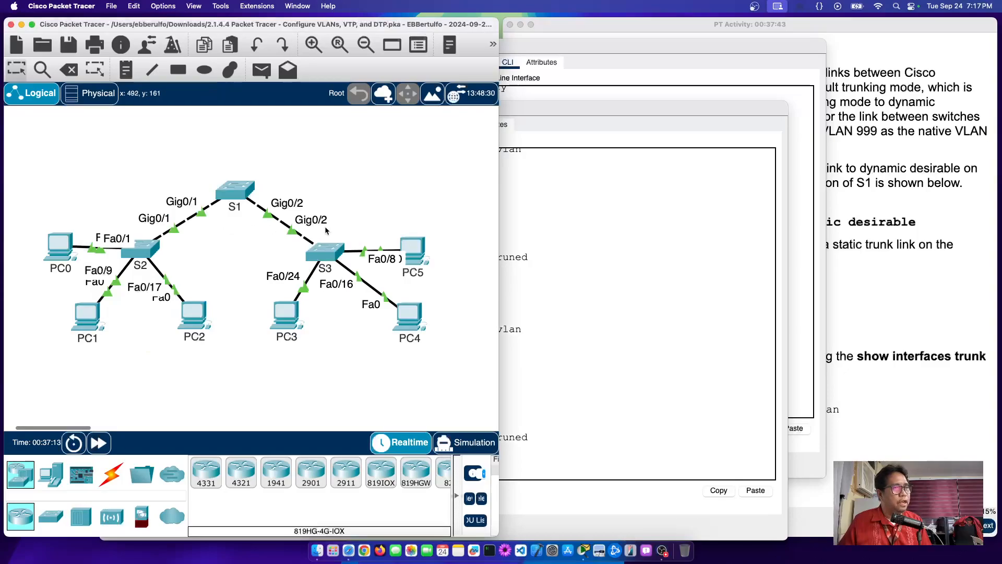
pyautogui.click(878, 133)
pyautogui.scroll(-1, 619, 274)
pyautogui.moveTo(556, 168); pyautogui.dragTo(871, 322)
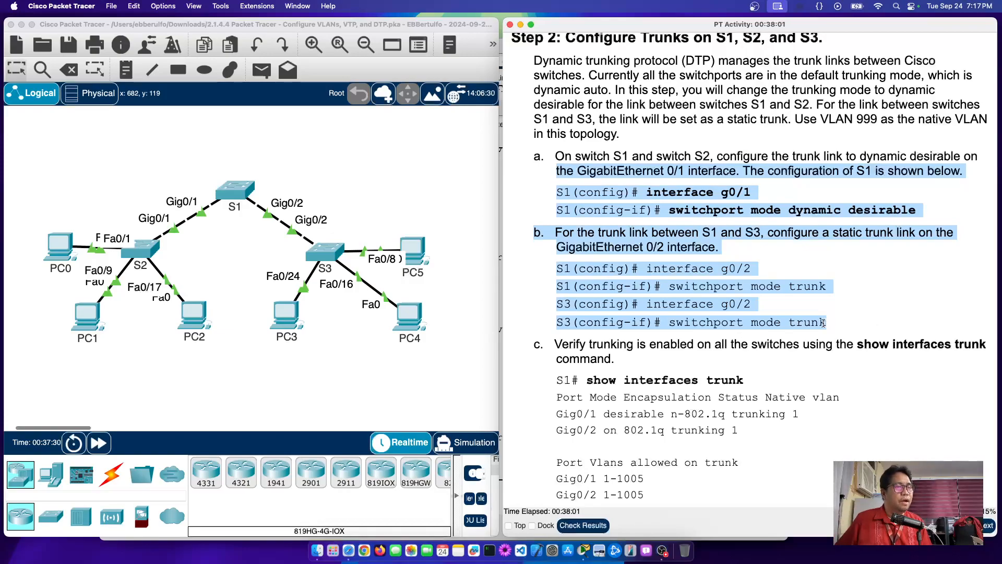
# Step: Scroll to step c and highlight the show interfaces trunk command and sample Gig0/1, Gig0/2 lines
pyautogui.scroll(-5, 823, 325)
pyautogui.scroll(-1, 823, 326)
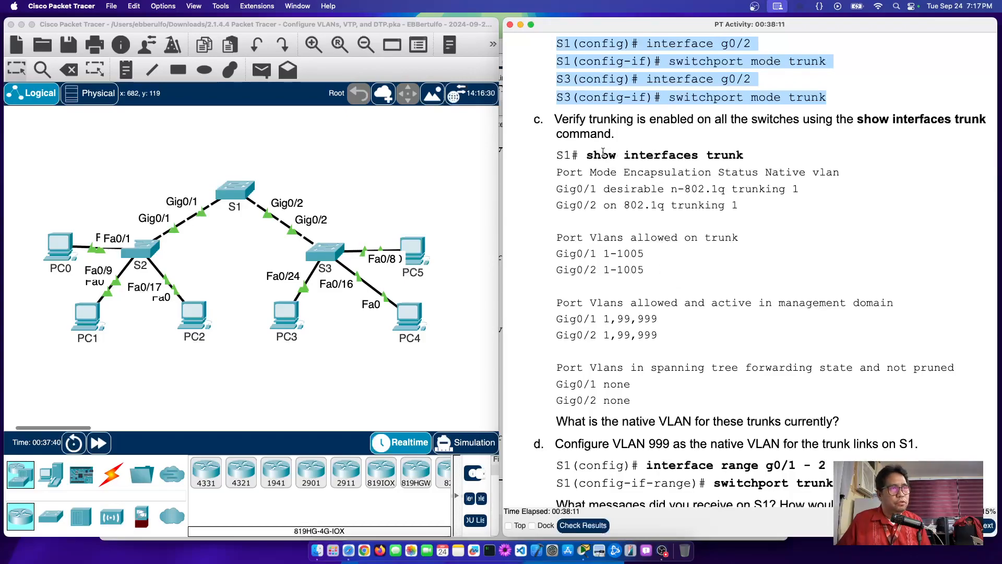
pyautogui.moveTo(586, 155); pyautogui.dragTo(750, 157)
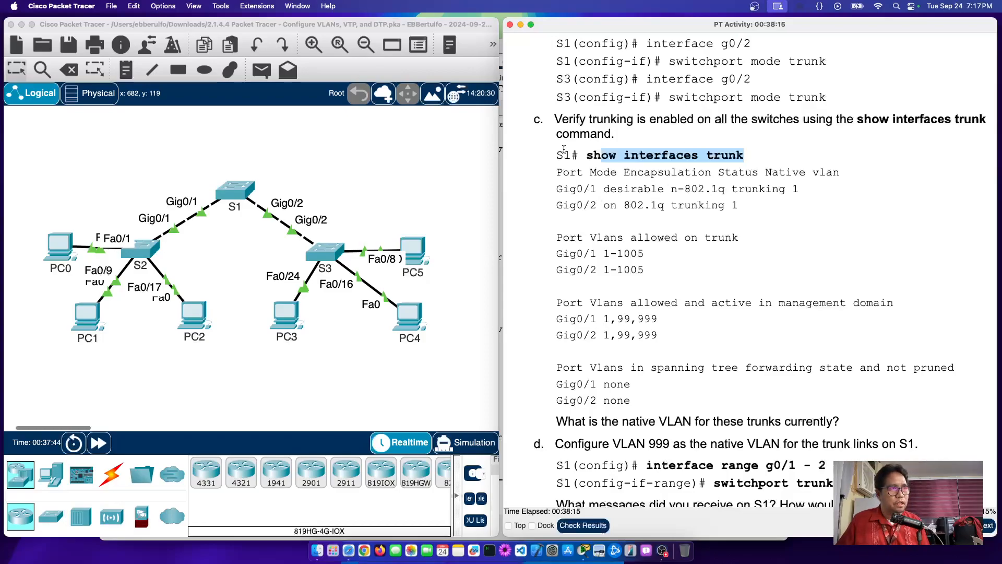
pyautogui.moveTo(548, 155); pyautogui.dragTo(578, 155)
pyautogui.moveTo(555, 191); pyautogui.dragTo(757, 210)
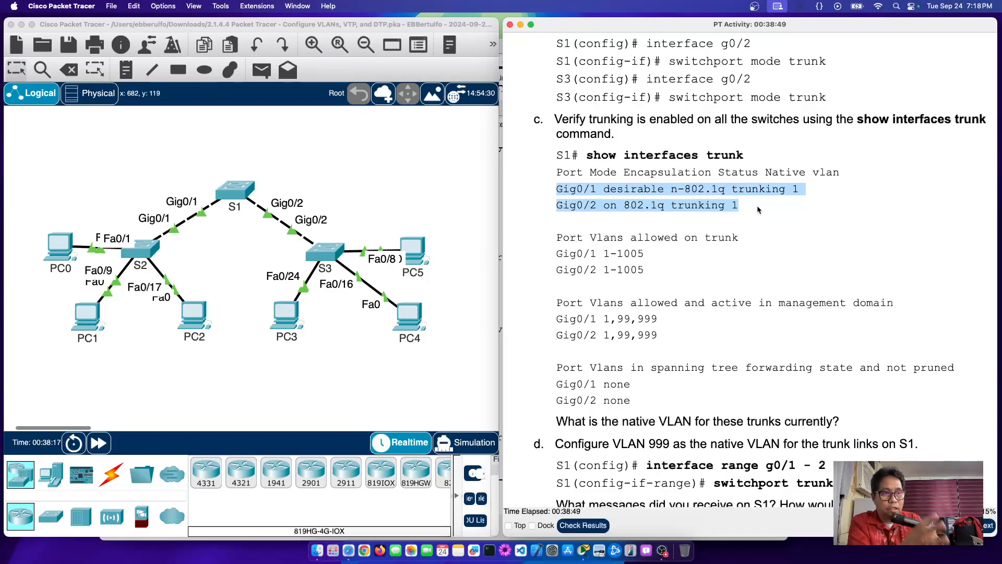
# Step: Scroll down to steps d–f and highlight the native VLAN question
pyautogui.scroll(-2, 694, 288)
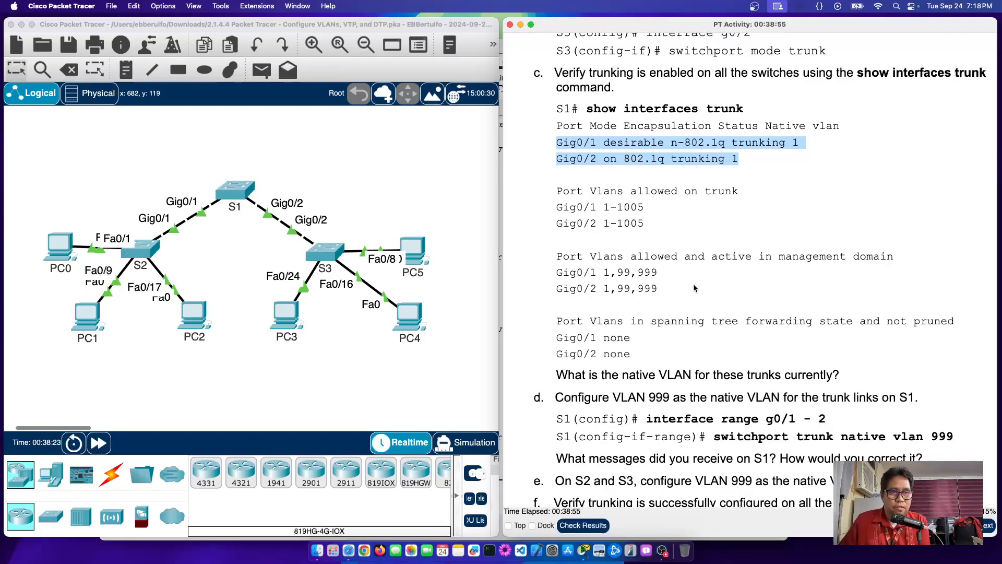
pyautogui.scroll(-1, 693, 283)
pyautogui.scroll(-5, 694, 288)
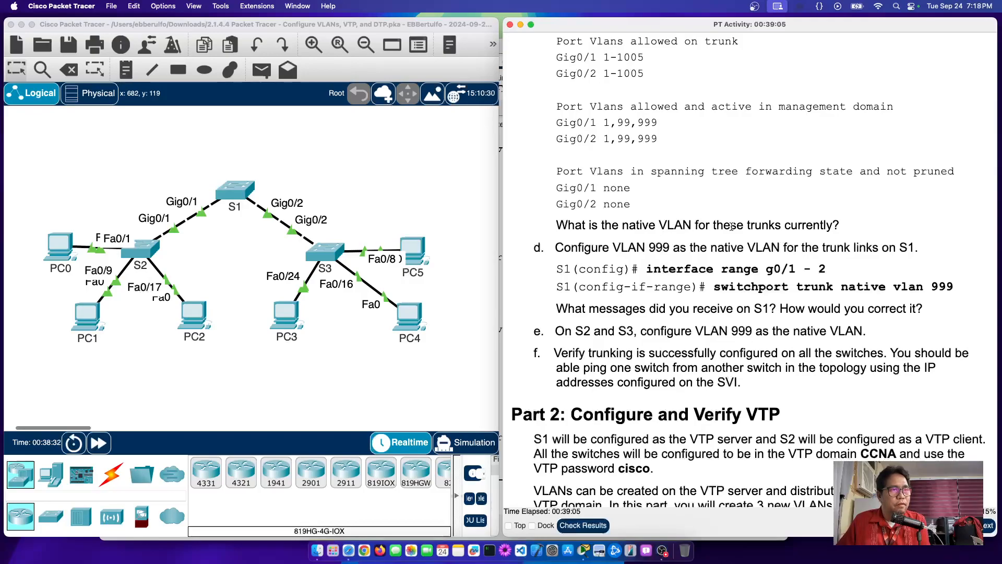
pyautogui.moveTo(712, 225); pyautogui.dragTo(745, 225)
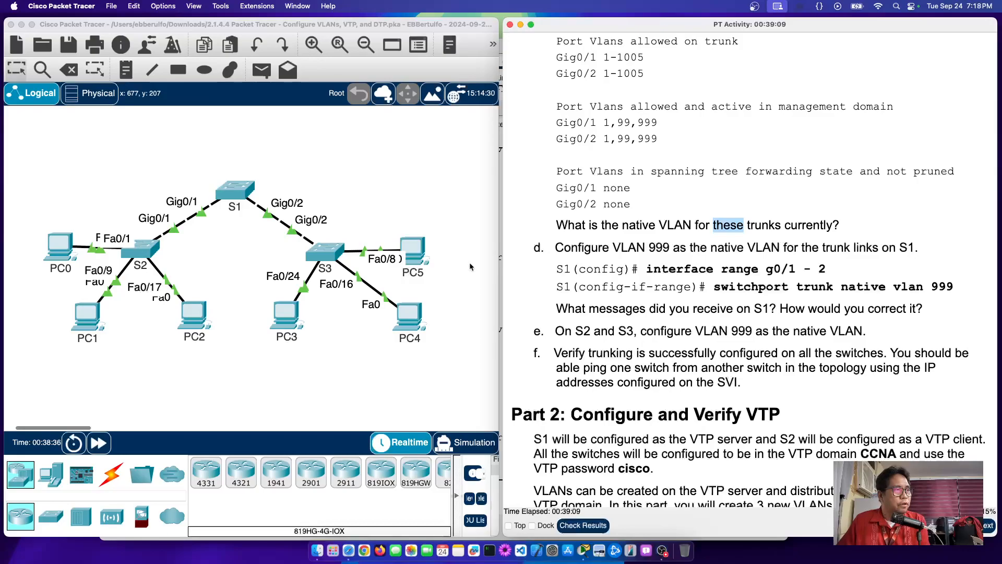
# Step: Highlight the Native vlan column in S1, S2 and S3 trunk output, each still showing VLAN 1
pyautogui.click(227, 191)
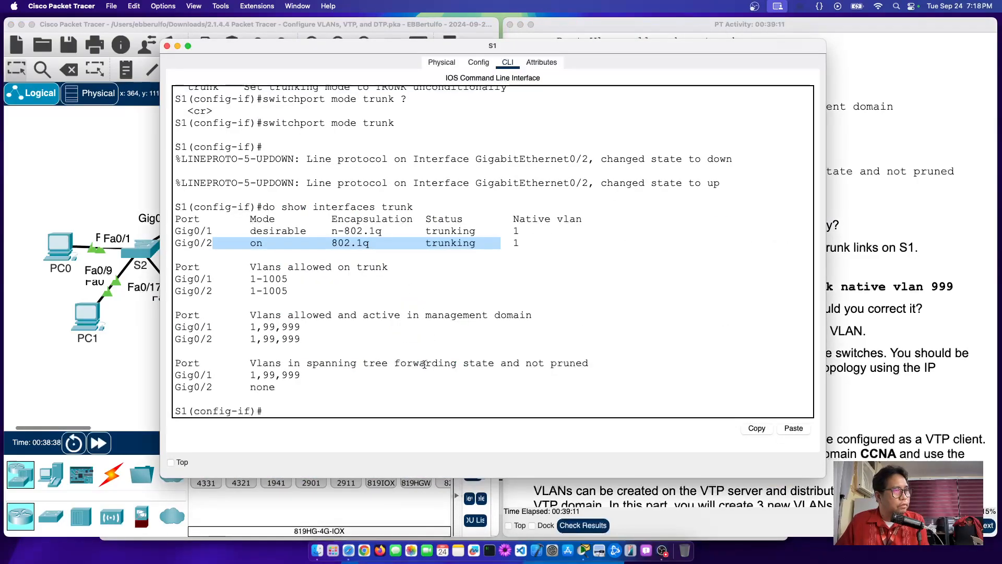
pyautogui.moveTo(514, 219); pyautogui.dragTo(557, 240)
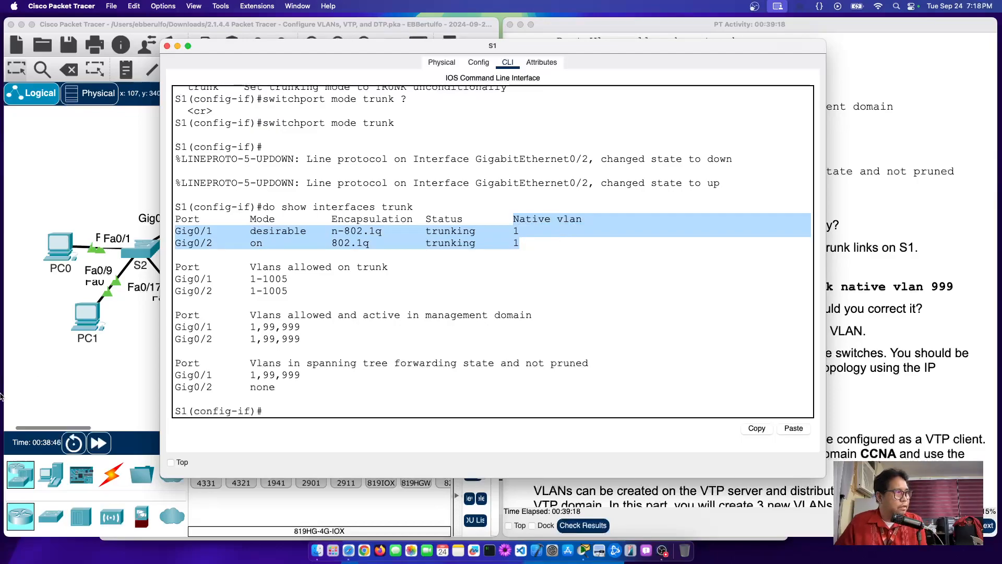
pyautogui.click(99, 368)
pyautogui.click(143, 262)
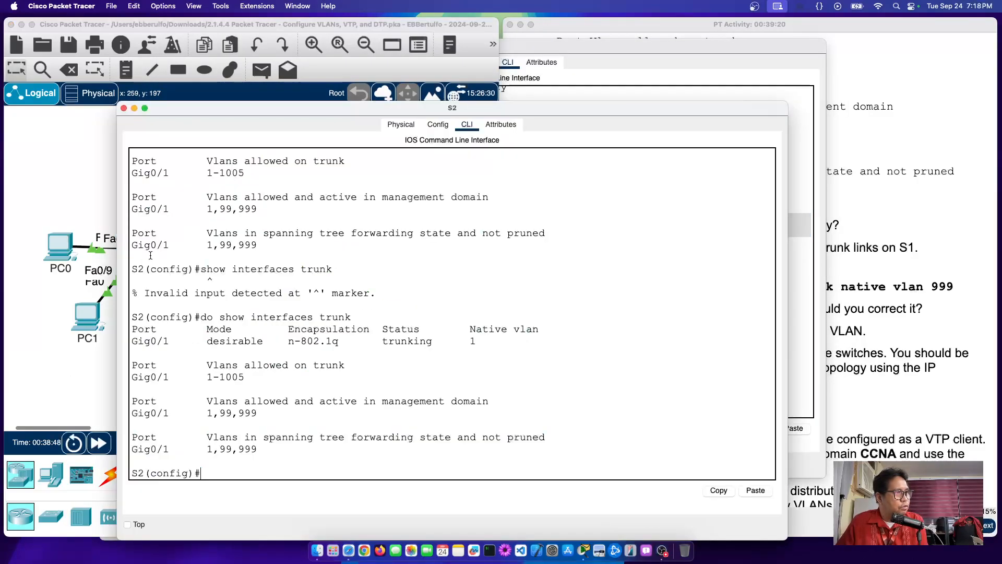
pyautogui.moveTo(468, 330); pyautogui.dragTo(515, 348)
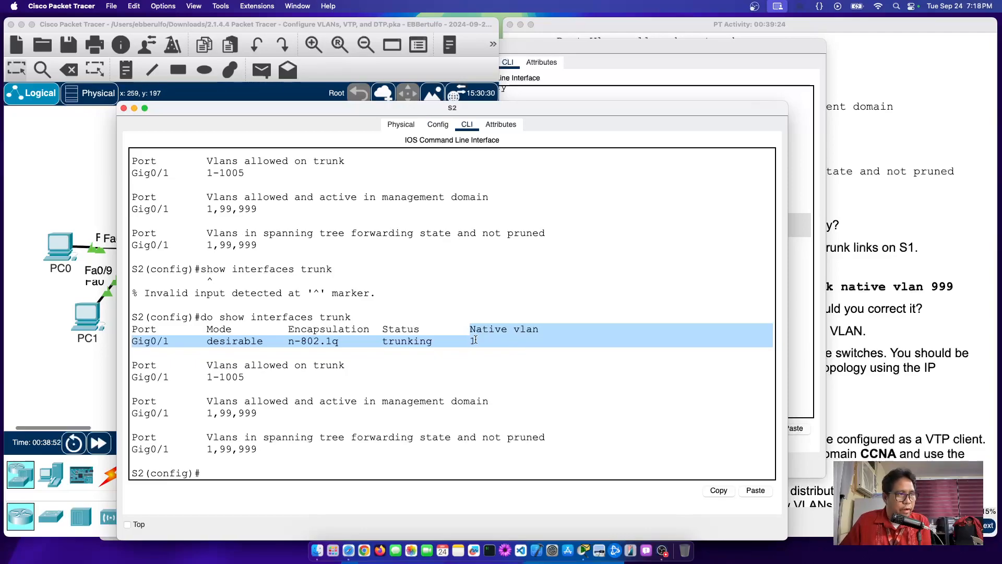
pyautogui.click(473, 339)
pyautogui.click(110, 356)
pyautogui.click(337, 254)
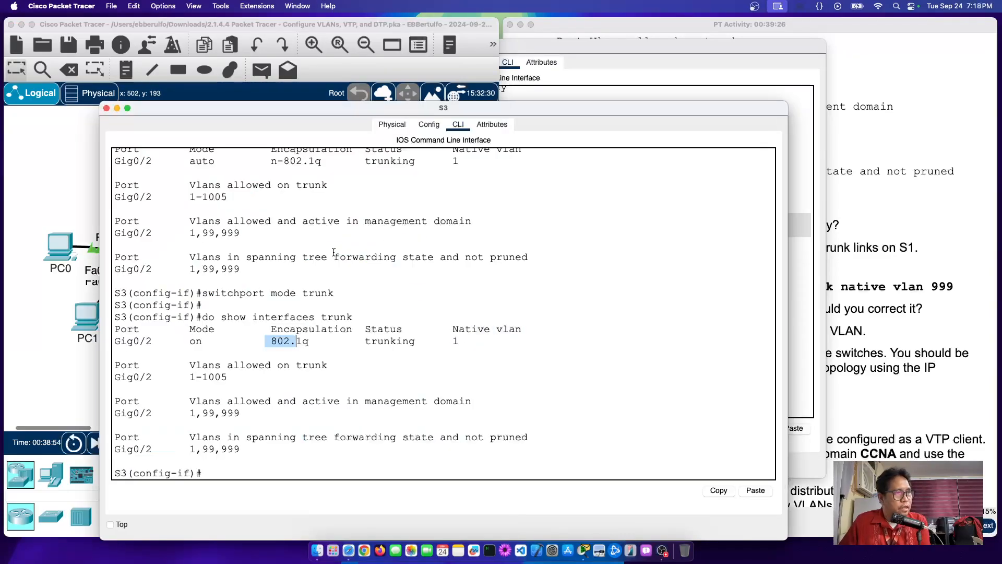
pyautogui.moveTo(452, 330); pyautogui.dragTo(471, 343)
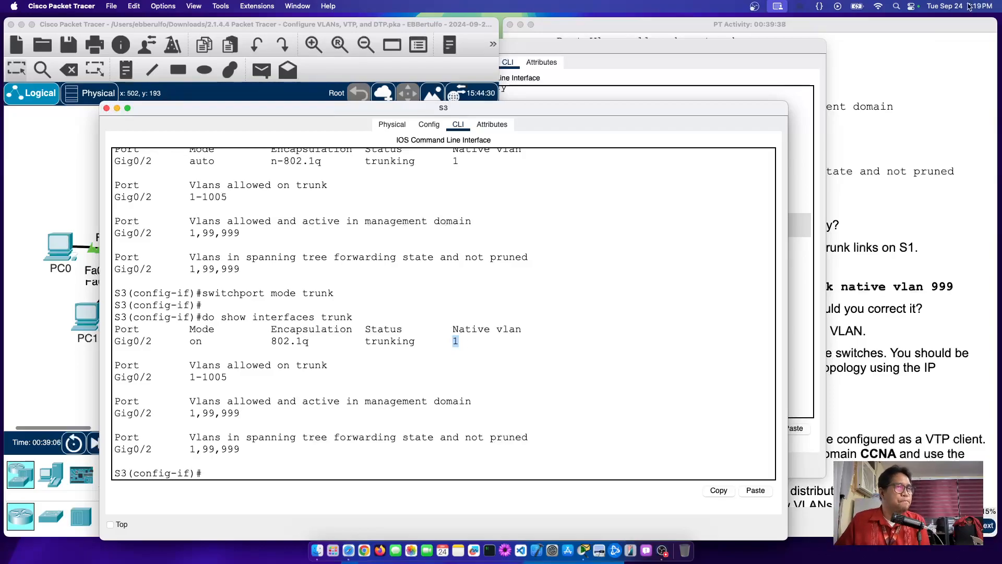
# Step: Highlight the current native VLAN question and S3's native VLAN value of 1
pyautogui.click(873, 139)
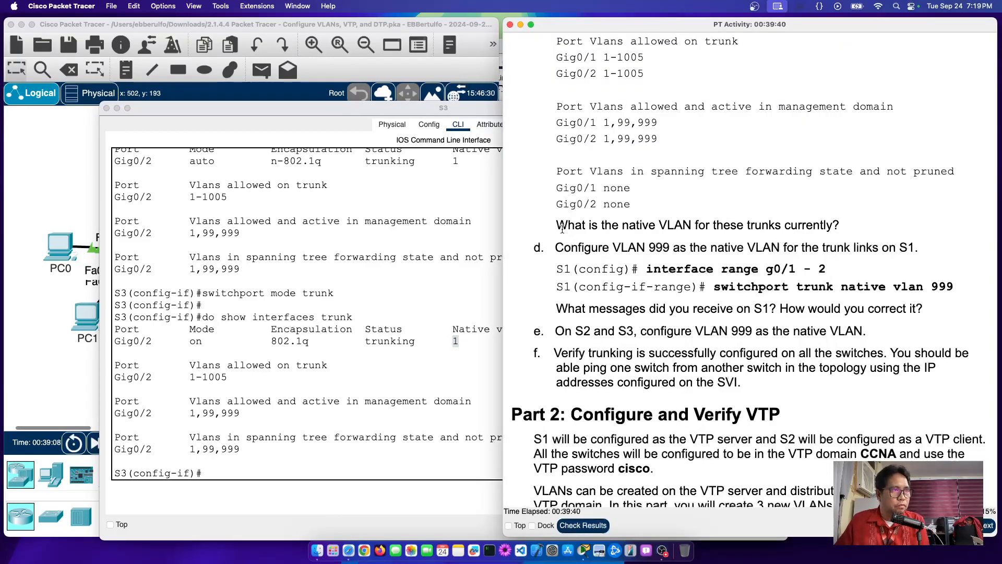
pyautogui.moveTo(556, 224); pyautogui.dragTo(996, 237)
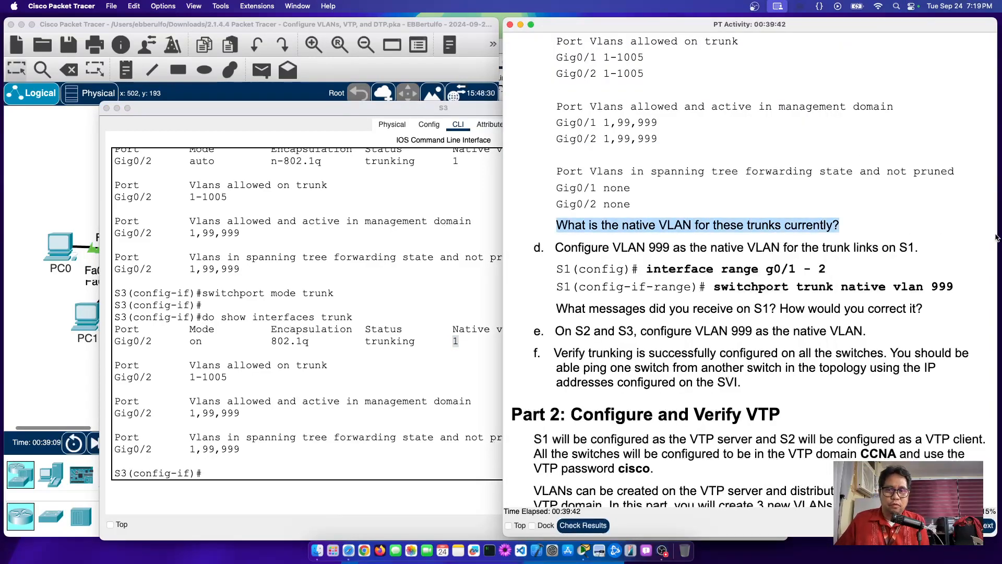
pyautogui.scroll(-1, 670, 294)
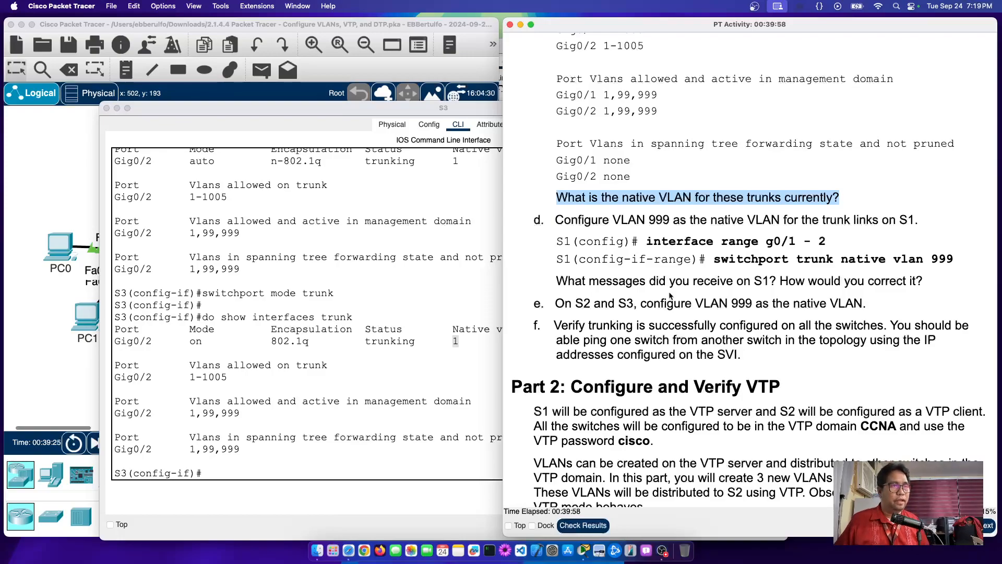
pyautogui.click(409, 366)
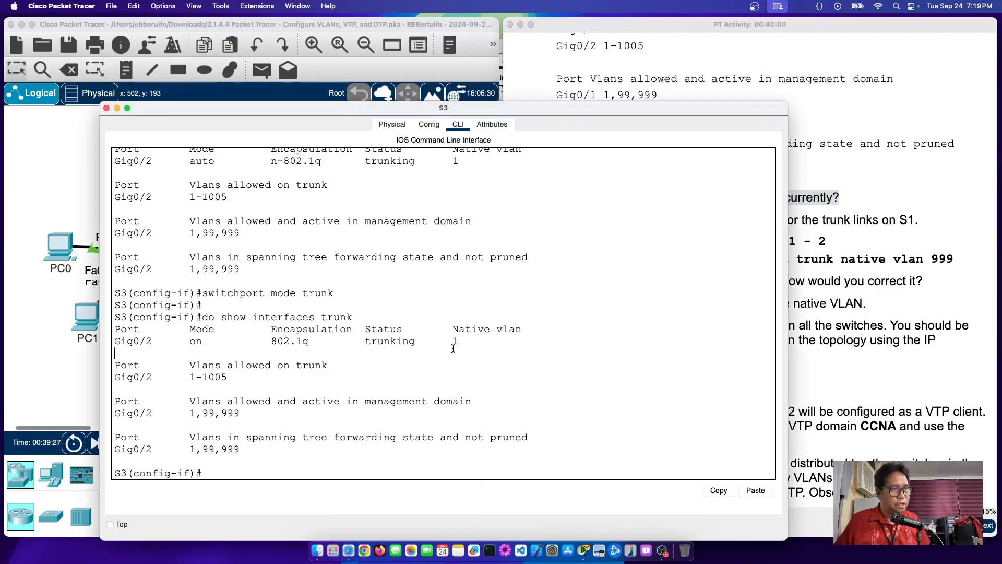
pyautogui.moveTo(449, 341); pyautogui.dragTo(476, 340)
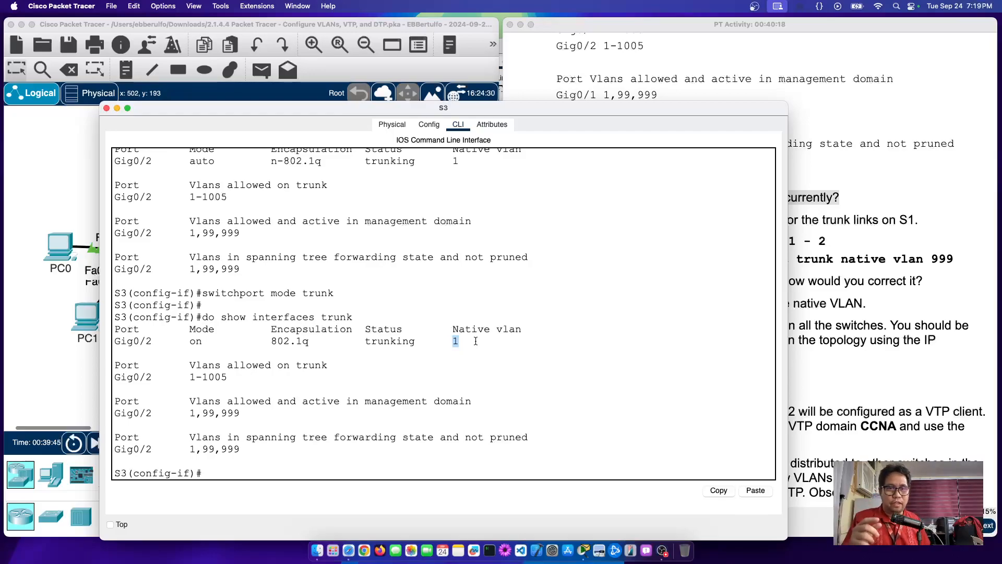
# Step: Highlight the step d native VLAN 999 command and g0/1 - 2 range, then show the topology
pyautogui.click(829, 315)
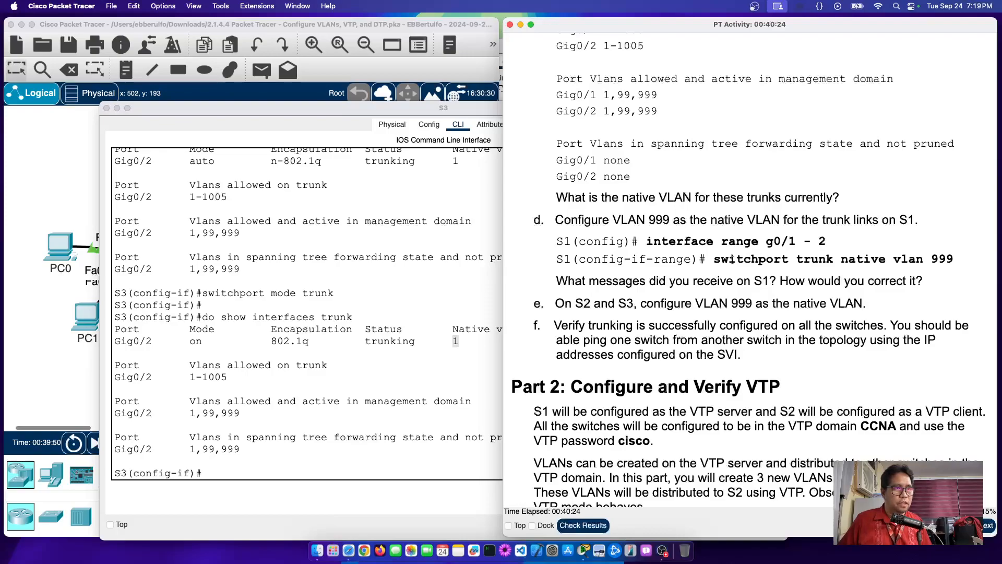
pyautogui.moveTo(735, 259); pyautogui.dragTo(829, 258)
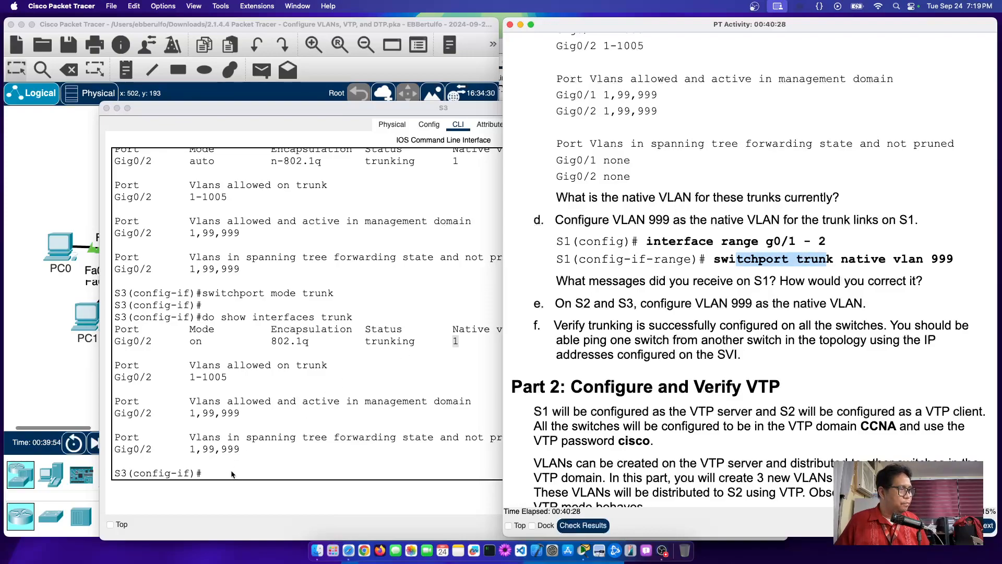
pyautogui.click(231, 474)
pyautogui.click(883, 260)
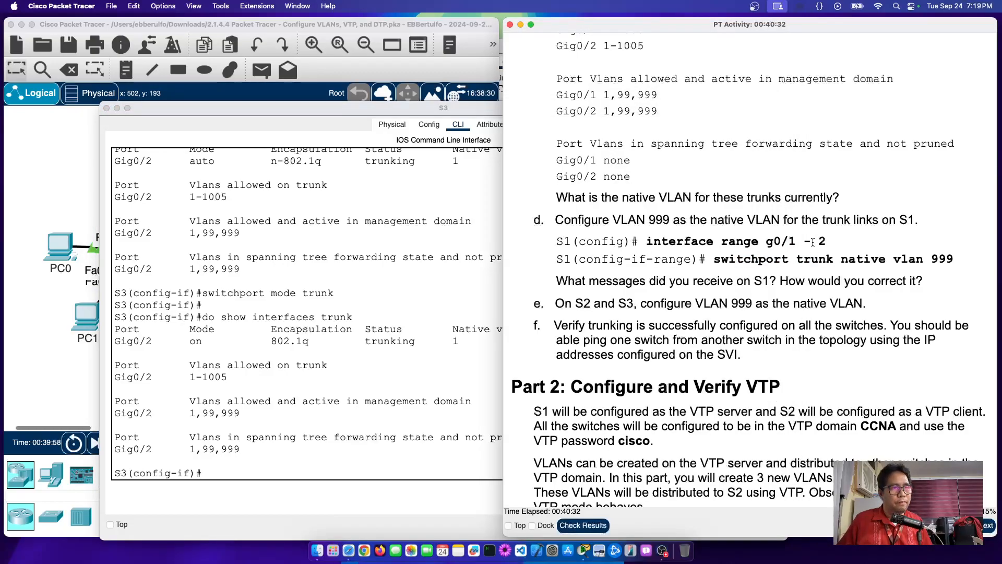
pyautogui.moveTo(833, 242); pyautogui.dragTo(757, 242)
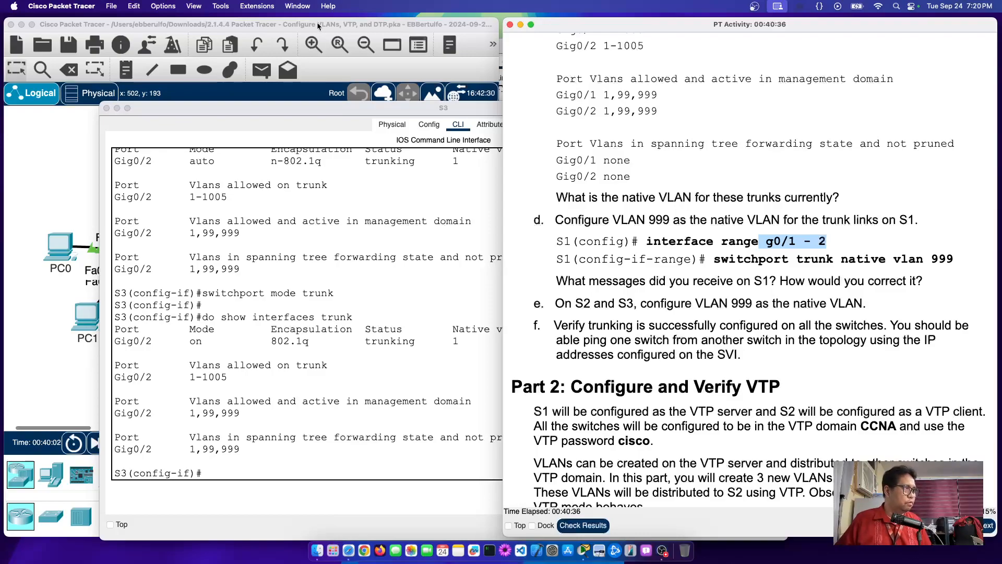
pyautogui.click(40, 199)
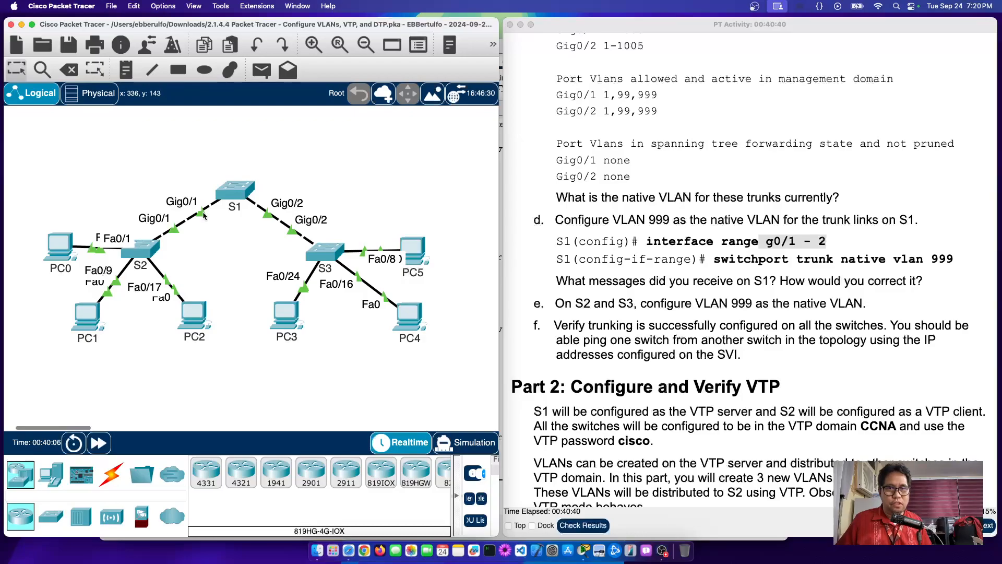
# Step: On S1, enter interface range g0/1-2 configuration
pyautogui.click(236, 195)
pyautogui.click(459, 386)
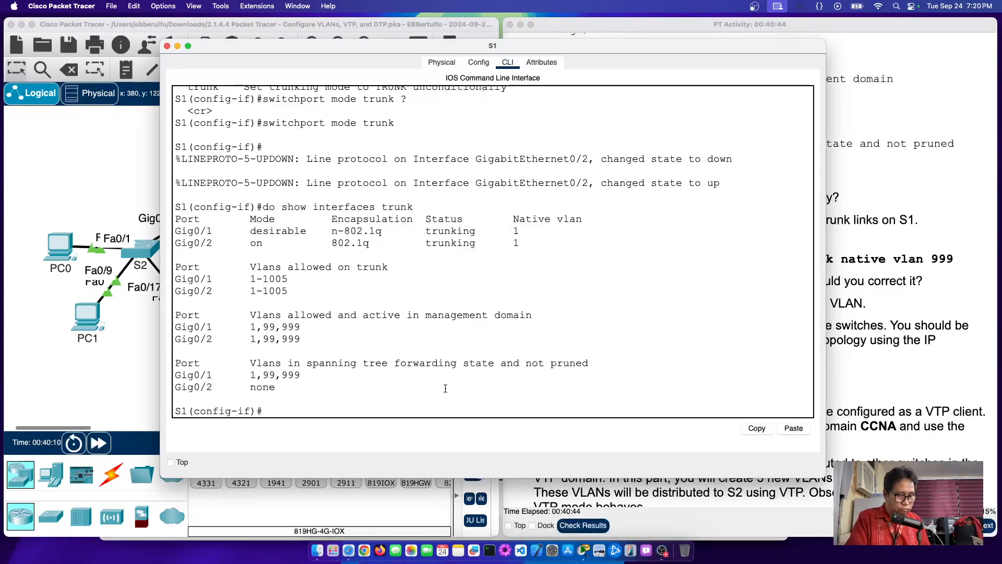
pyautogui.press('Return')
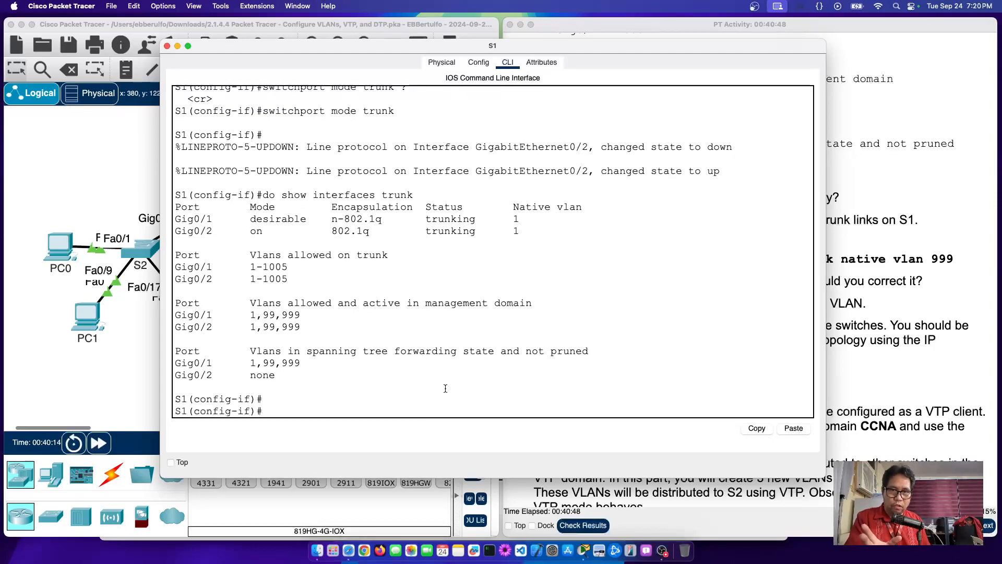
pyautogui.write('int')
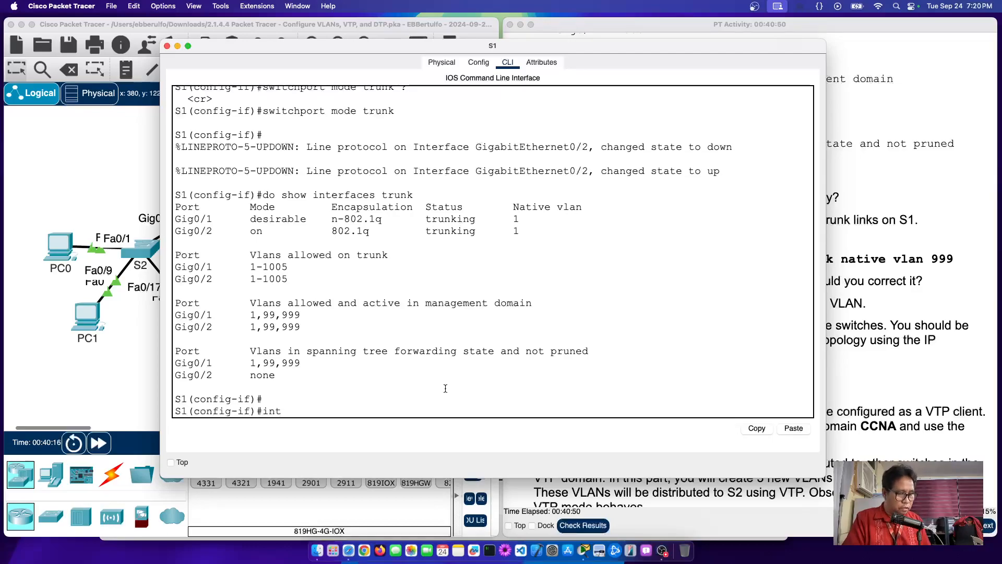
pyautogui.write(' range g0/1-2')
pyautogui.press('Return')
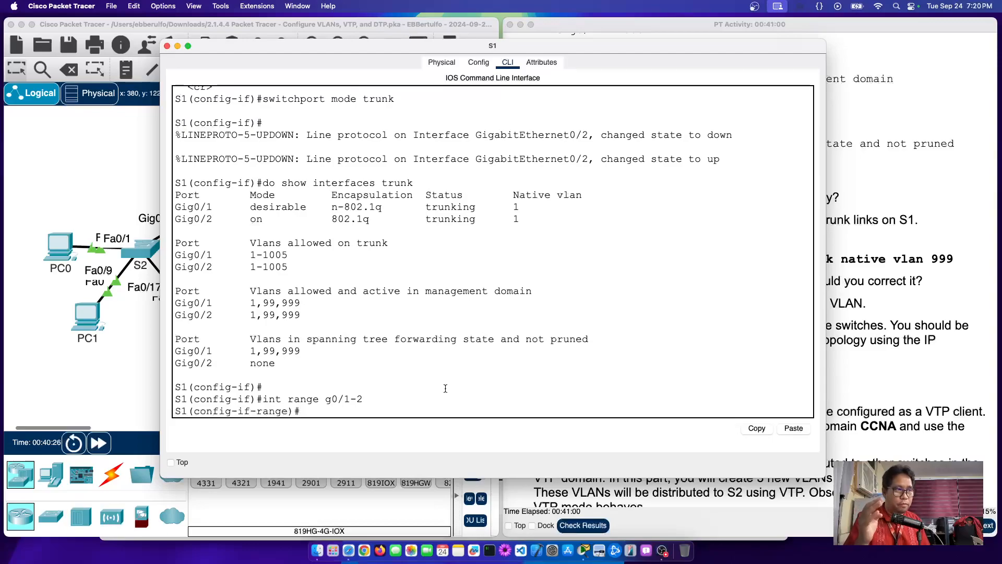
# Step: List the available switchport subcommands with 'switchport ?' and mark the options list
pyautogui.write('switchpot')
pyautogui.press('BackSpace')
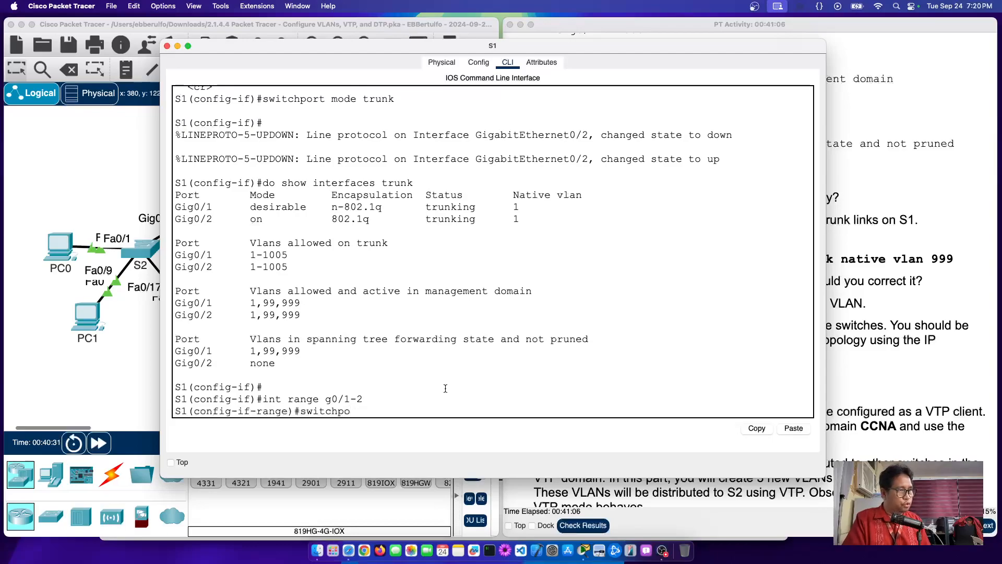
pyautogui.write('rt')
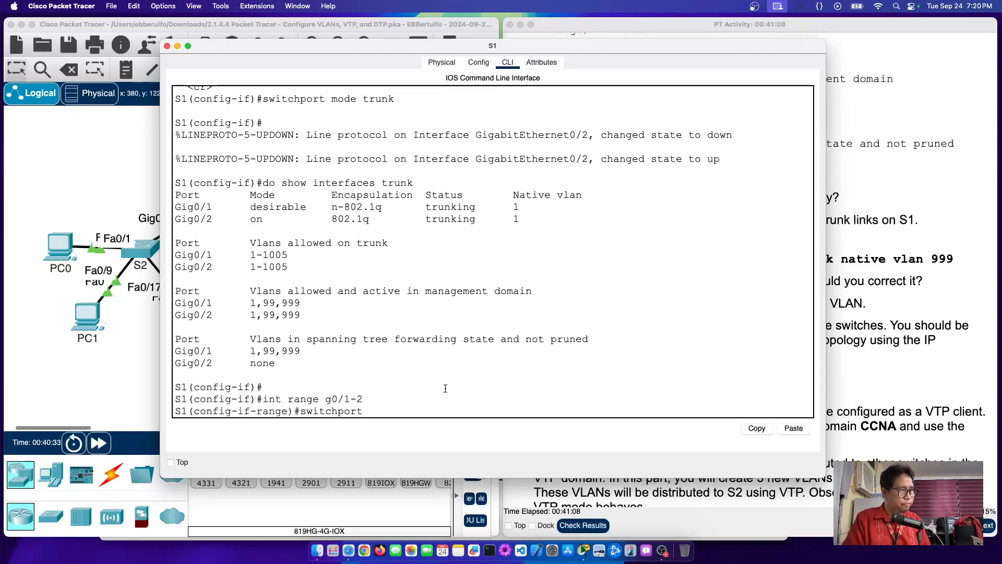
pyautogui.write(' ?')
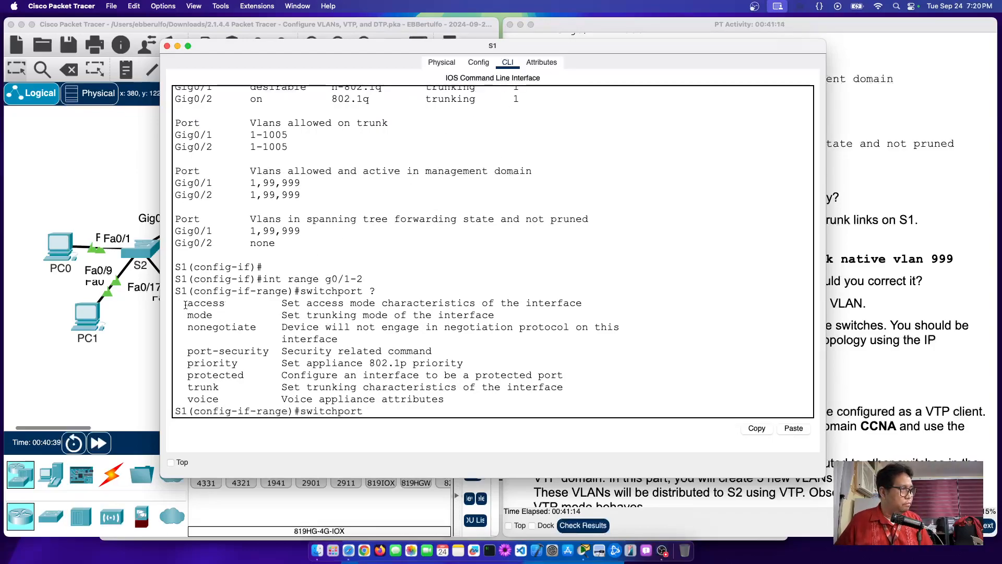
pyautogui.moveTo(185, 303); pyautogui.dragTo(240, 404)
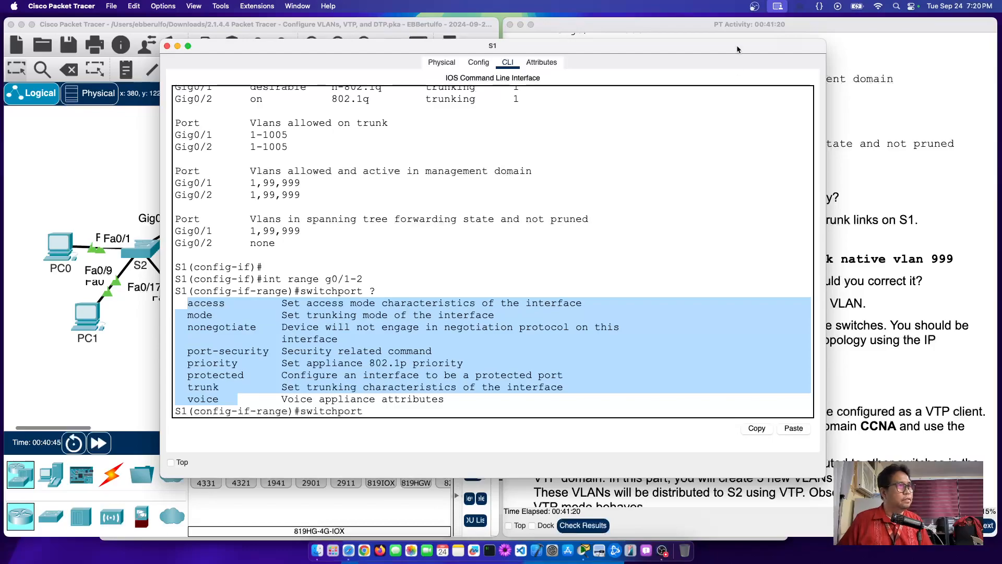
pyautogui.moveTo(673, 50); pyautogui.dragTo(858, 70)
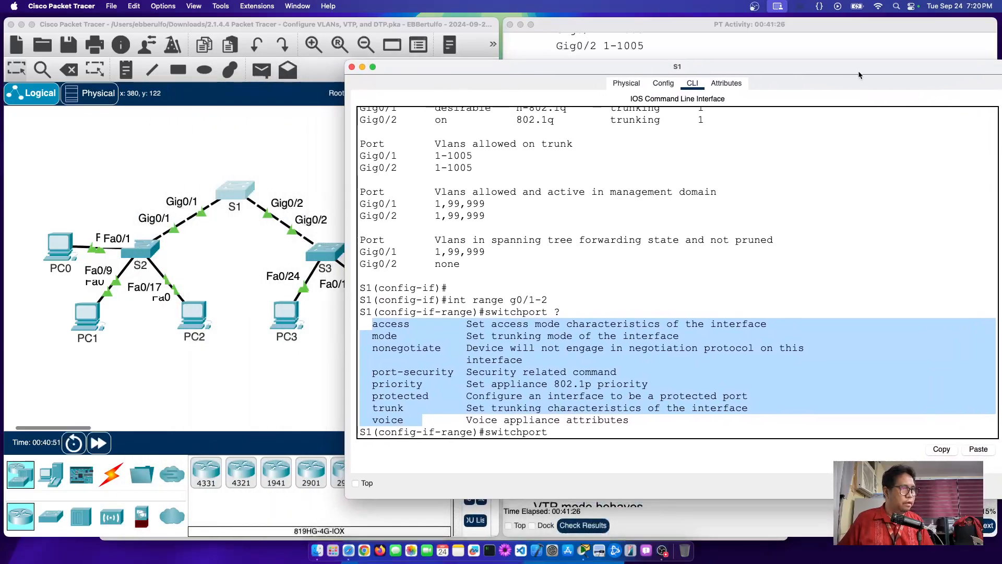
pyautogui.click(225, 166)
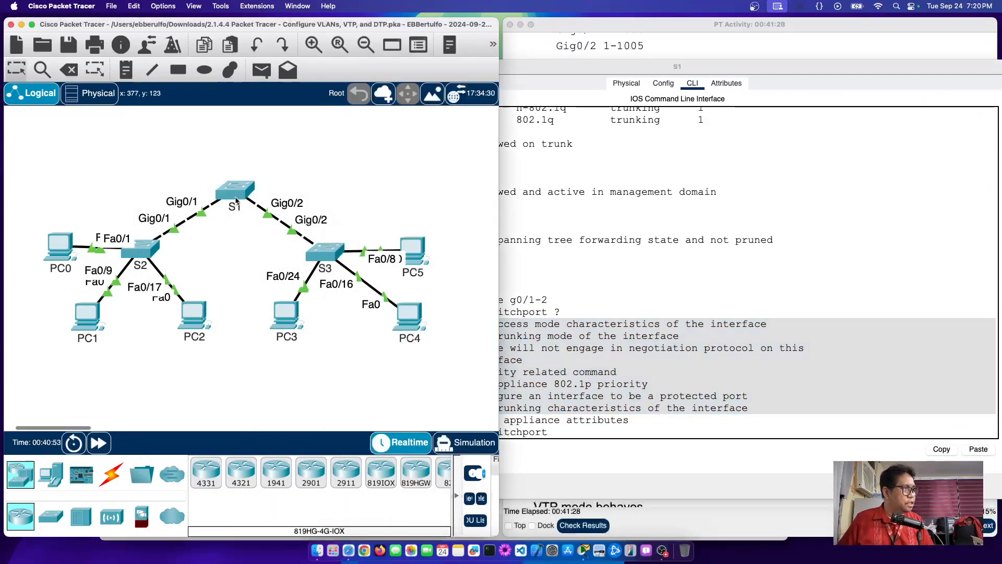
pyautogui.moveTo(235, 203)
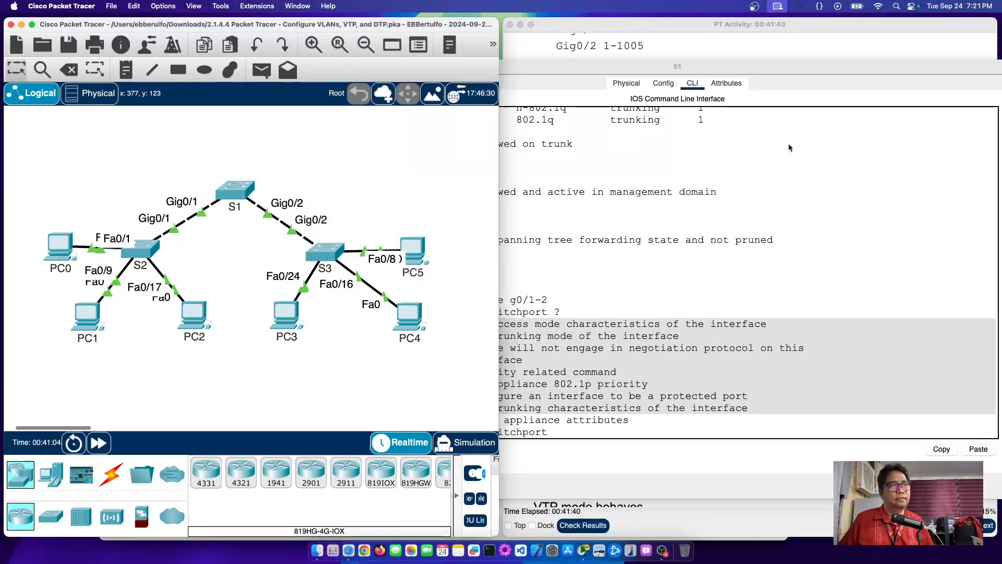
pyautogui.click(806, 130)
# Step: Scroll the lab instructions to step d and highlight the native vlan 999 example command
pyautogui.click(809, 48)
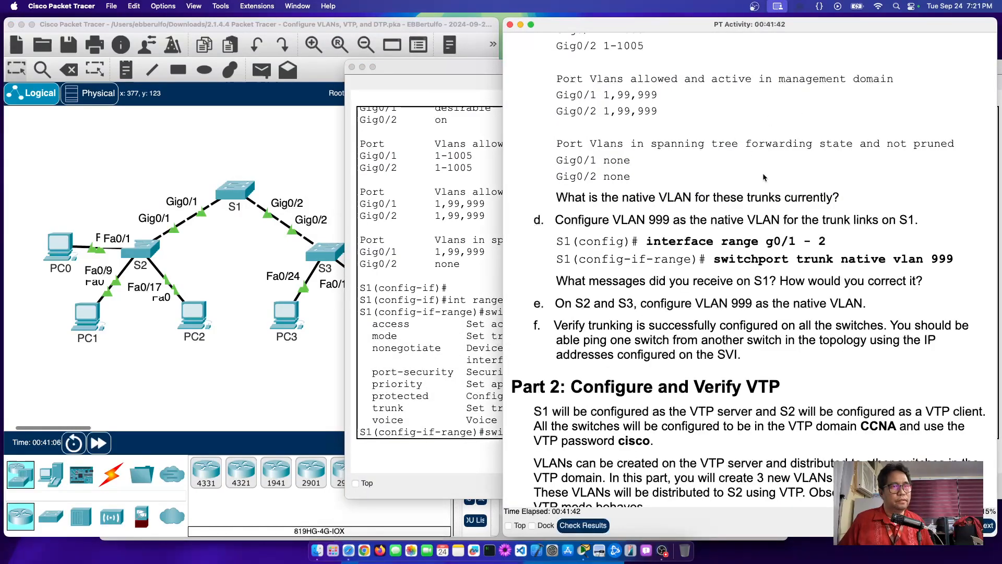
pyautogui.scroll(10, 762, 174)
pyautogui.scroll(3, 763, 176)
pyautogui.scroll(-11, 762, 174)
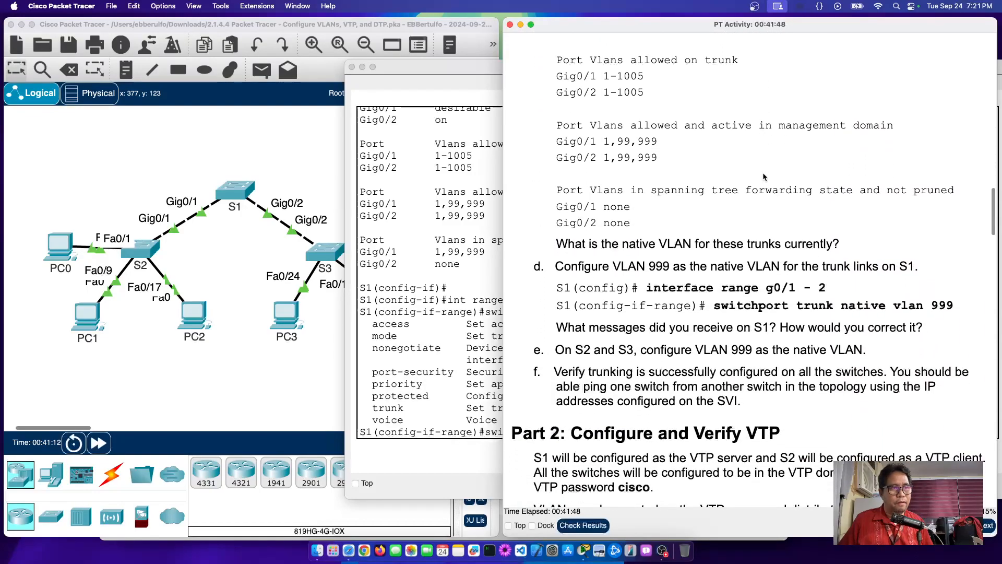
pyautogui.scroll(-2, 762, 177)
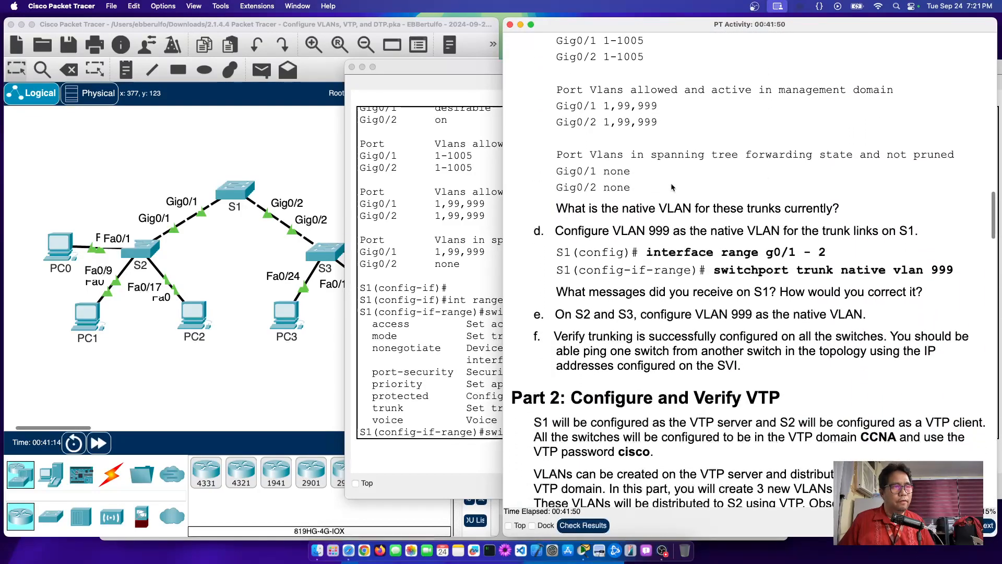
pyautogui.scroll(-1, 617, 230)
pyautogui.moveTo(617, 230); pyautogui.dragTo(831, 230)
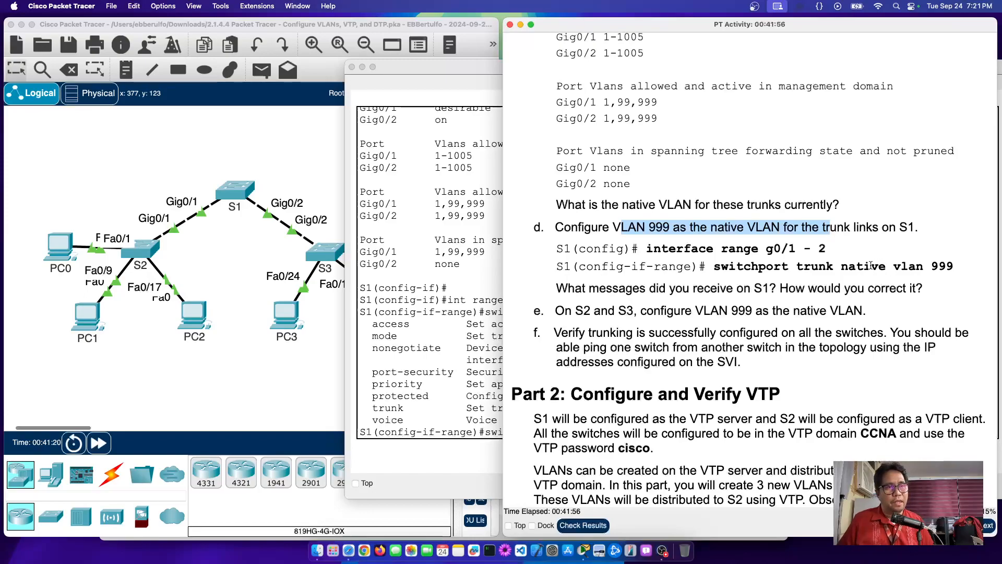
pyautogui.moveTo(846, 266); pyautogui.dragTo(975, 272)
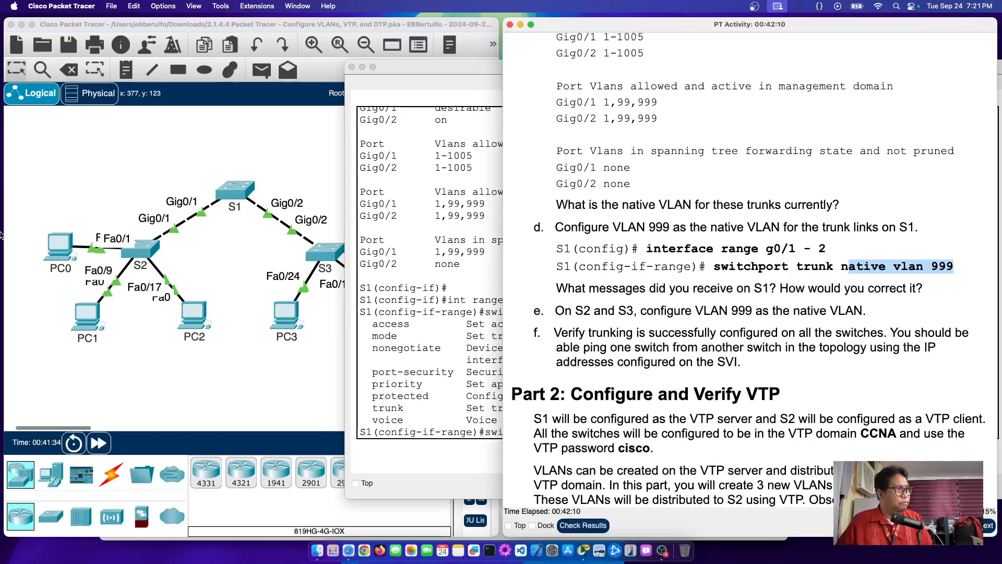
pyautogui.click(221, 249)
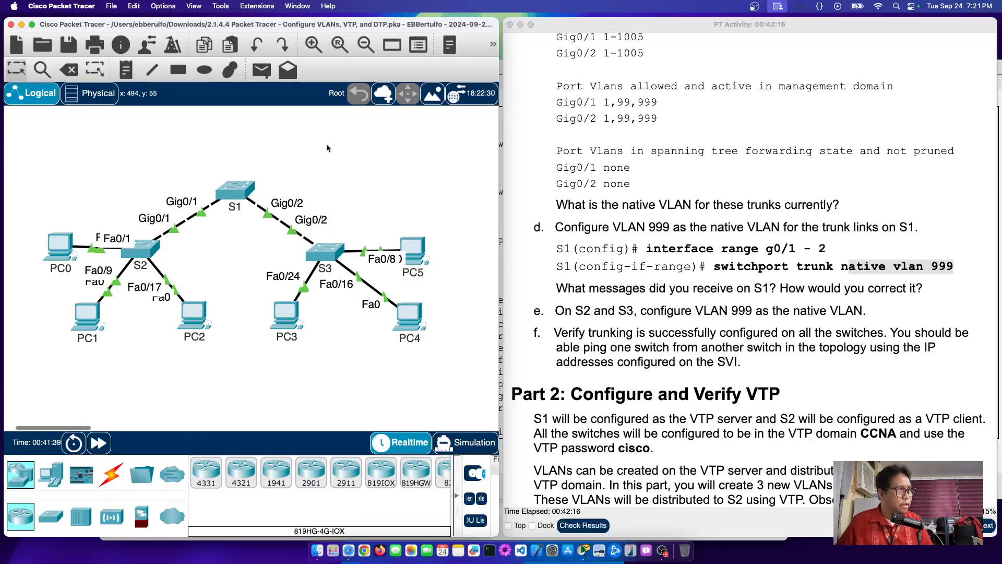
# Step: On S1, discard the partial switchport command and return to global configuration with end and conf t
pyautogui.click(235, 192)
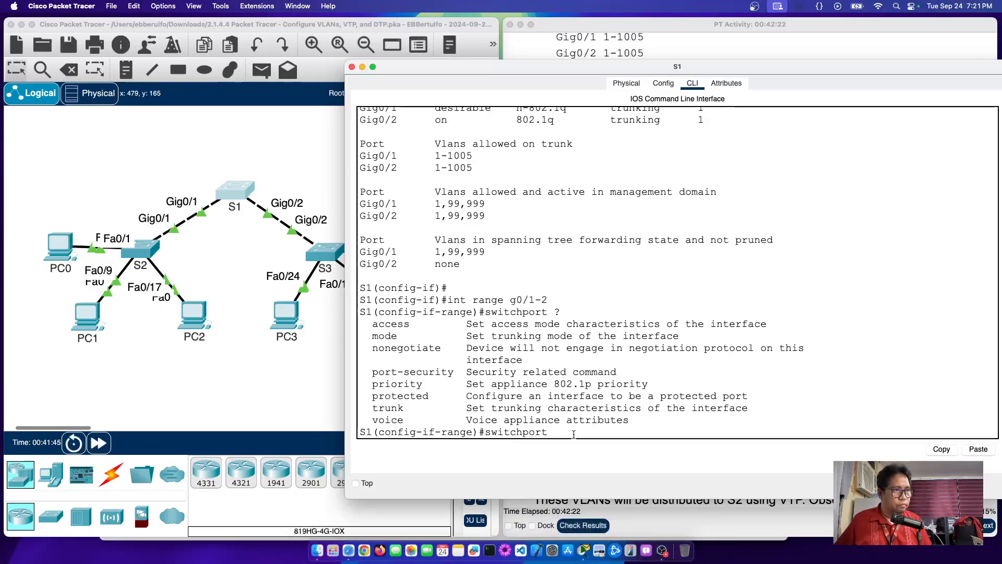
pyautogui.press('BackSpace')
pyautogui.press('BackSpace')
pyautogui.press('BackSpace')
pyautogui.press('BackSpace')
pyautogui.press('BackSpace')
pyautogui.press('BackSpace')
pyautogui.press('BackSpace')
pyautogui.press('BackSpace')
pyautogui.press('BackSpace')
pyautogui.press('BackSpace')
pyautogui.press('BackSpace')
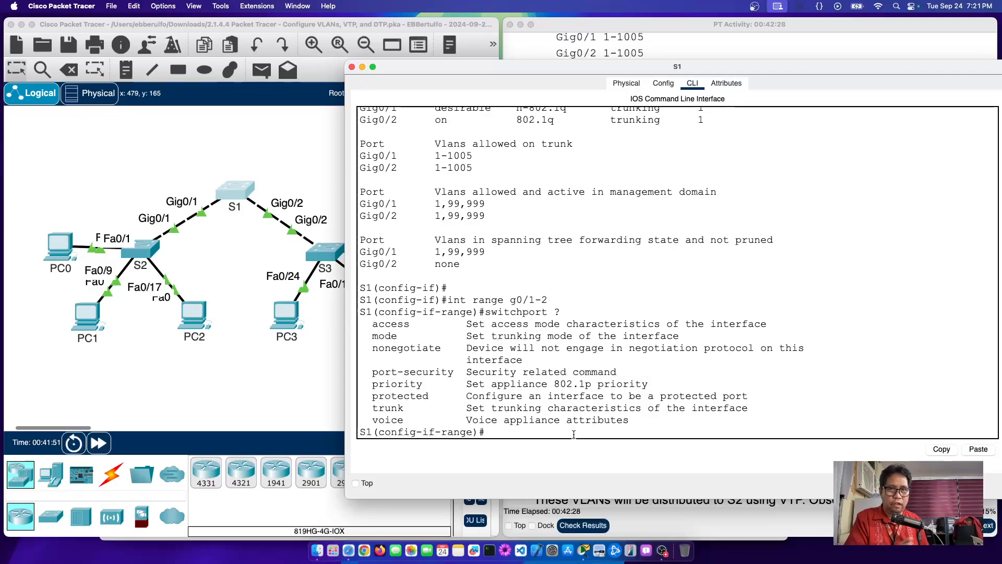
pyautogui.write('end')
pyautogui.press('Return')
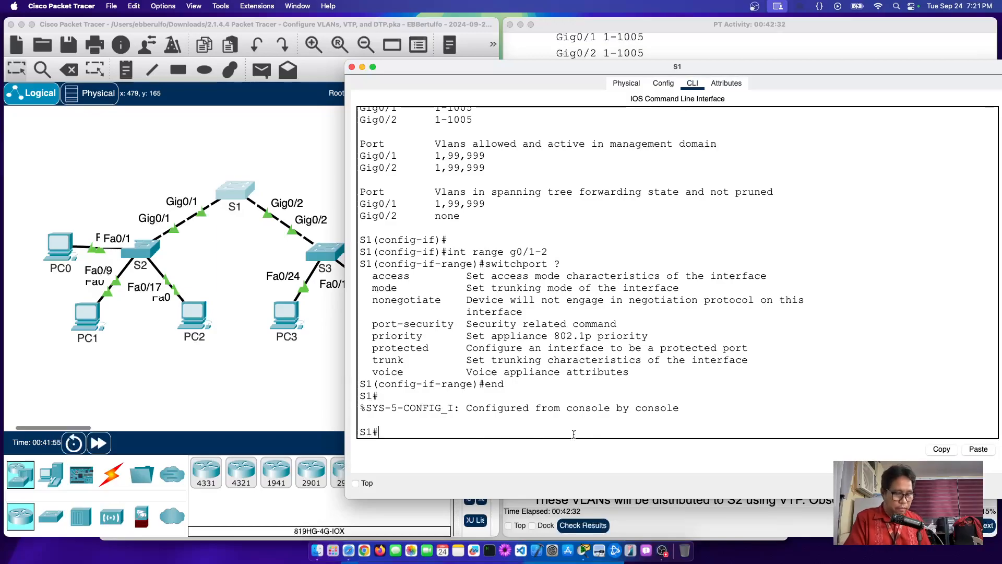
pyautogui.write('conf t')
pyautogui.press('Return')
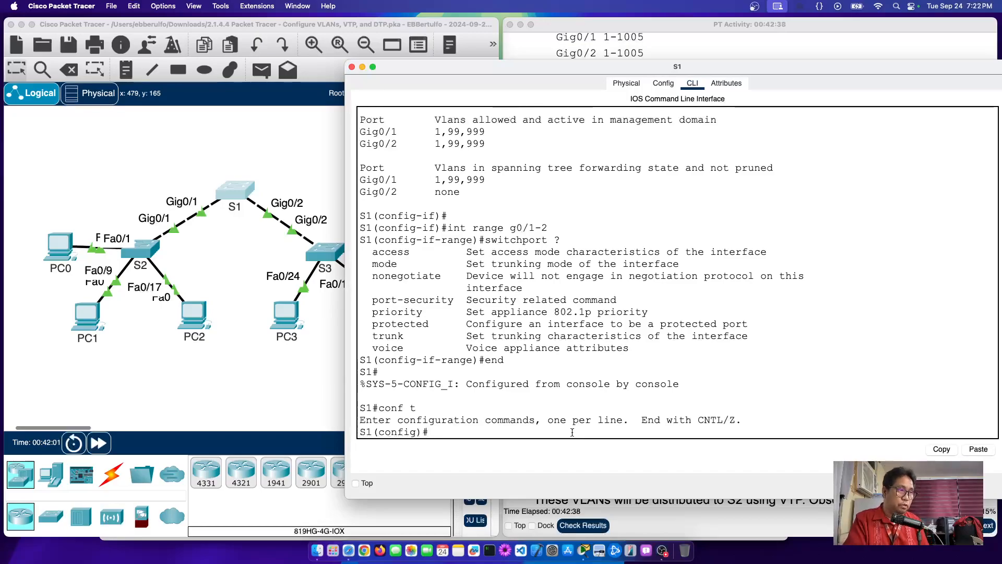
# Step: Create and enter interface Vlan 60 on S1
pyautogui.write('in')
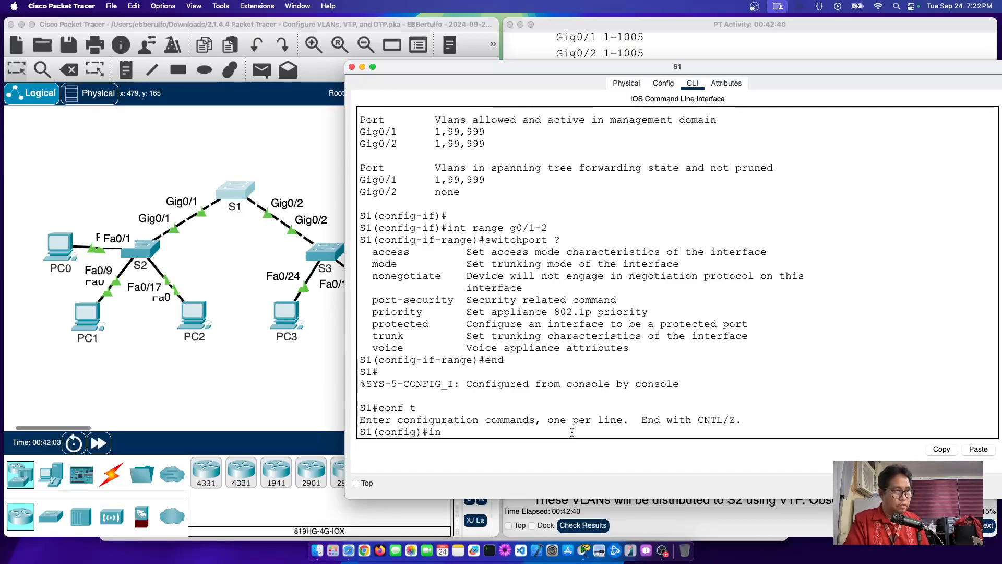
pyautogui.write('t vlan ')
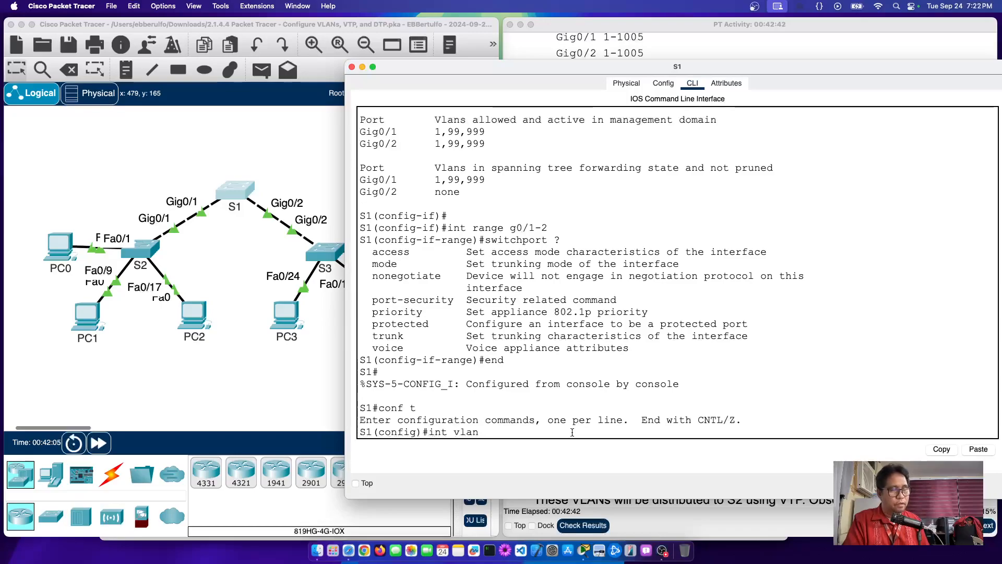
pyautogui.write('60')
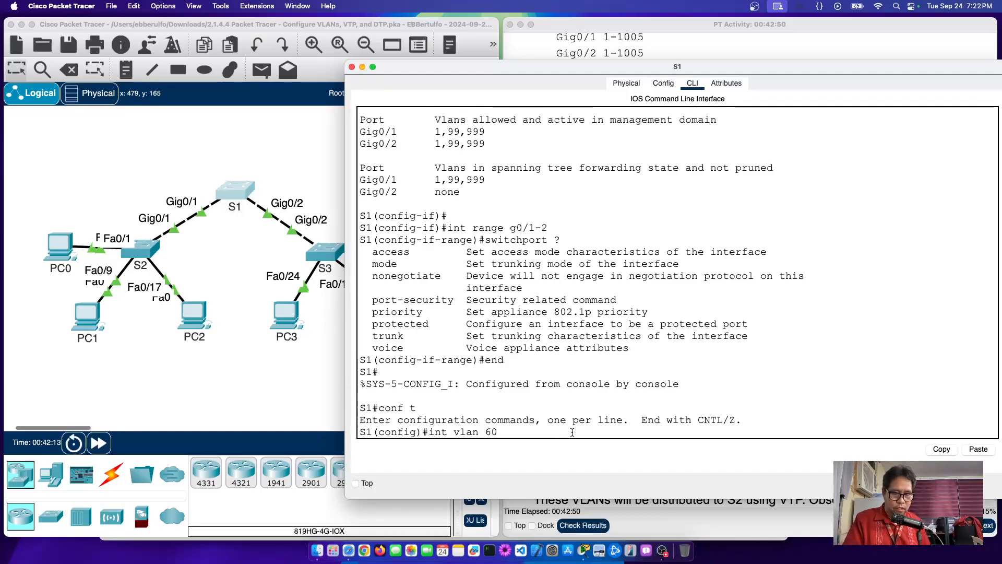
pyautogui.press('Return')
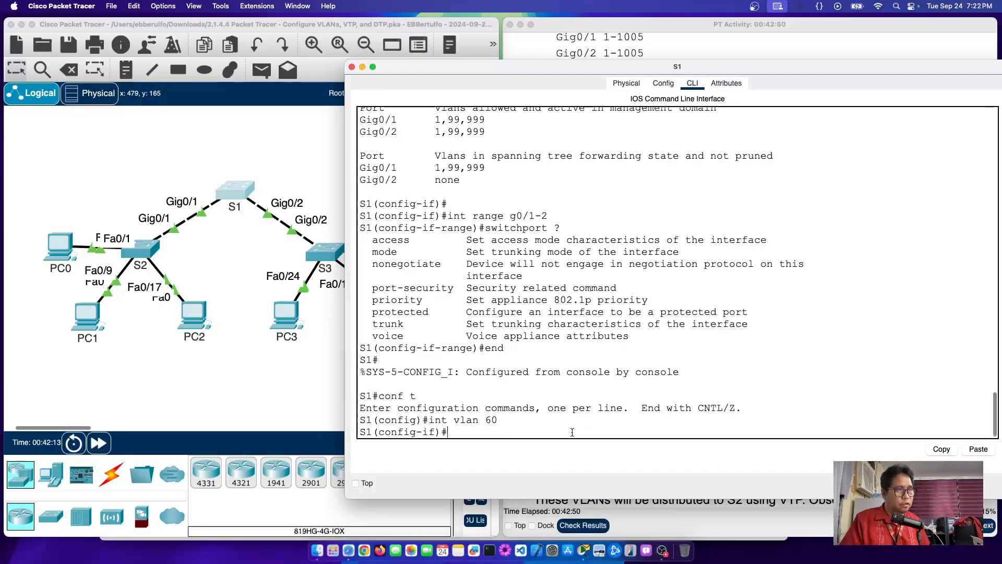
pyautogui.click(213, 252)
pyautogui.moveTo(234, 196)
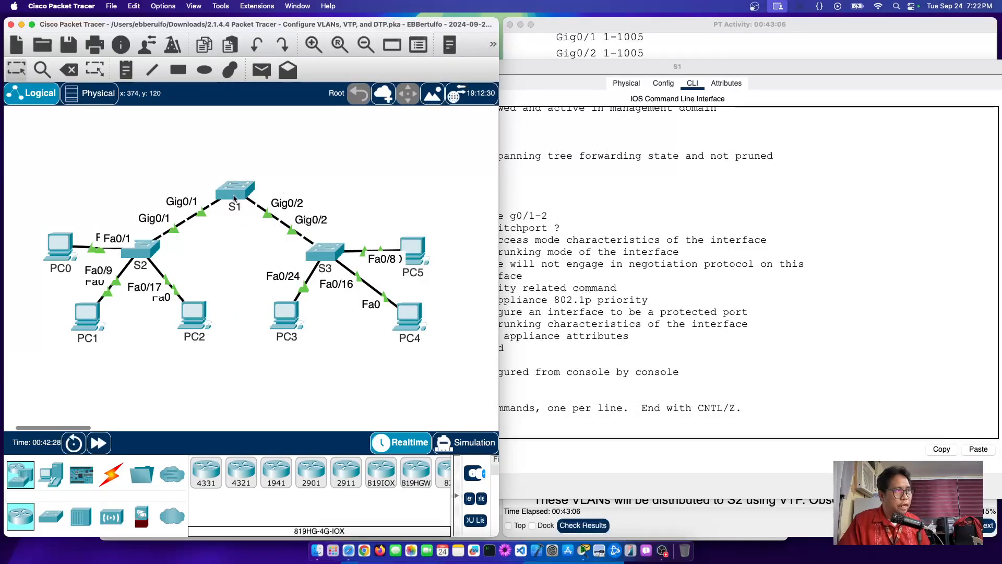
# Step: Exit the VLAN 60 interface and create VLAN 70 on S1
pyautogui.click(234, 198)
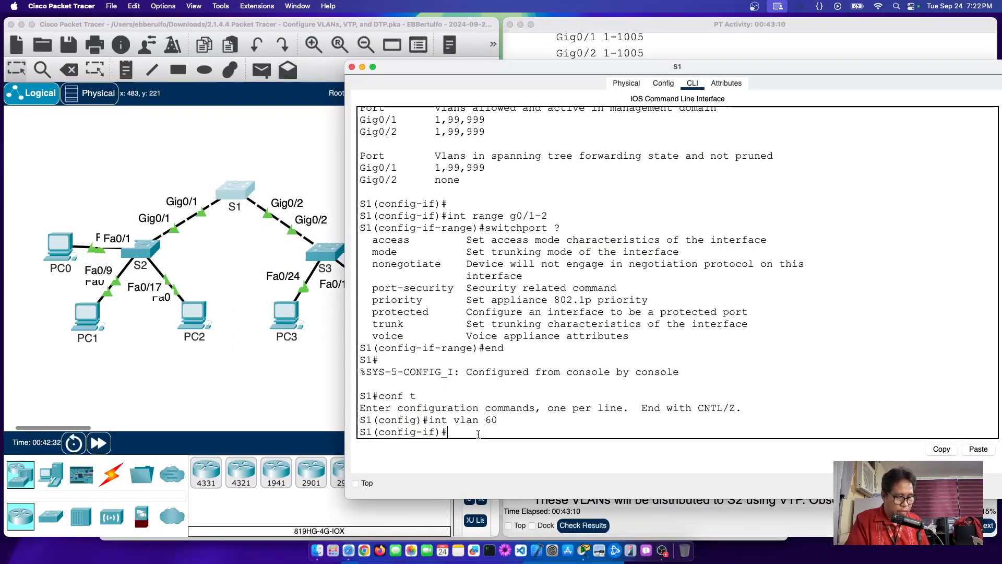
pyautogui.write('exit')
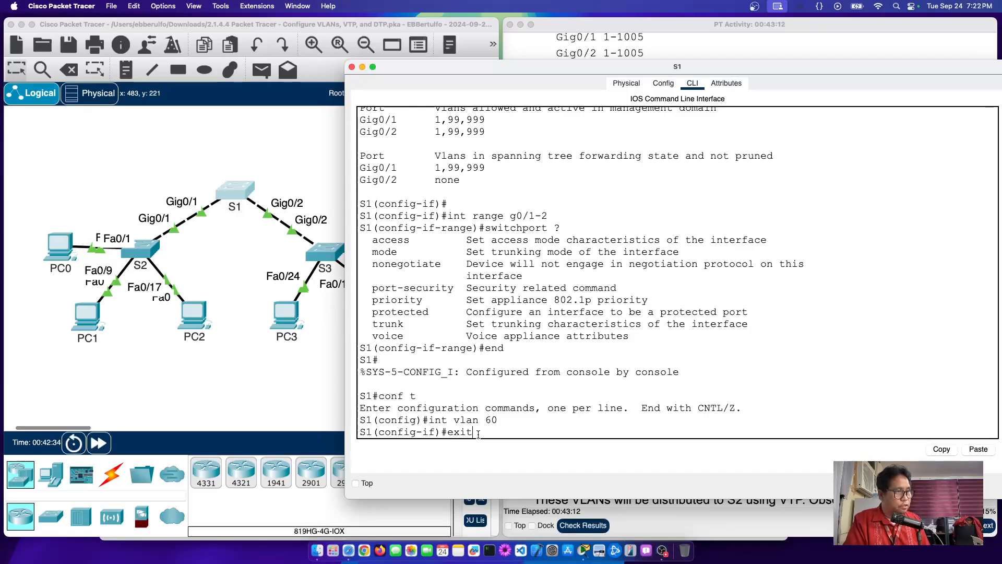
pyautogui.press('Return')
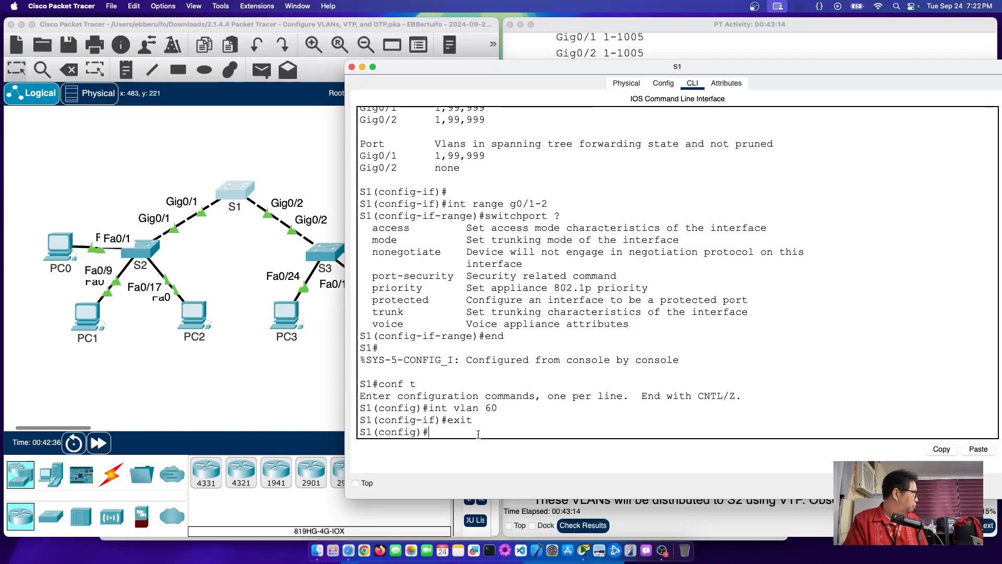
pyautogui.write('vlan')
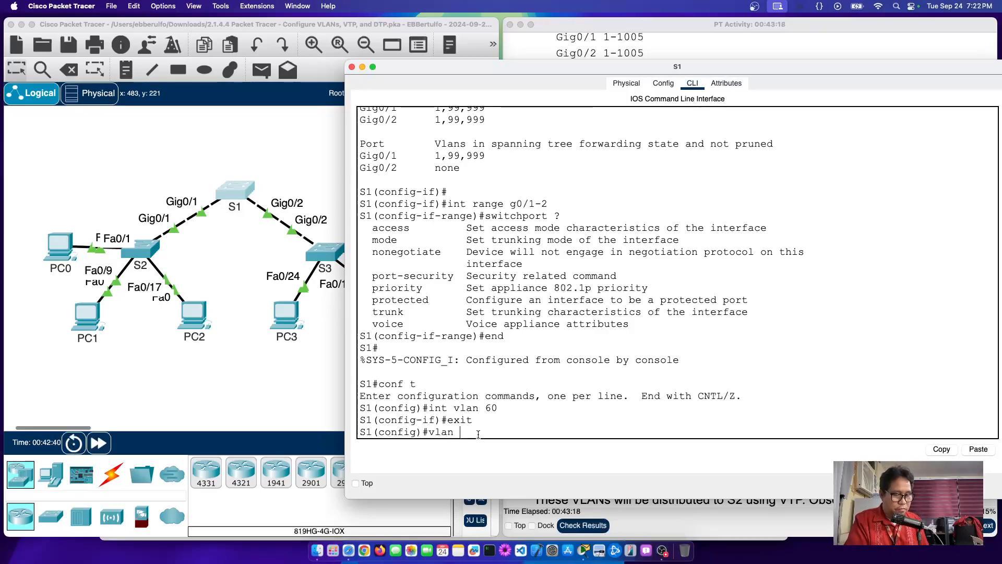
pyautogui.write(' 70')
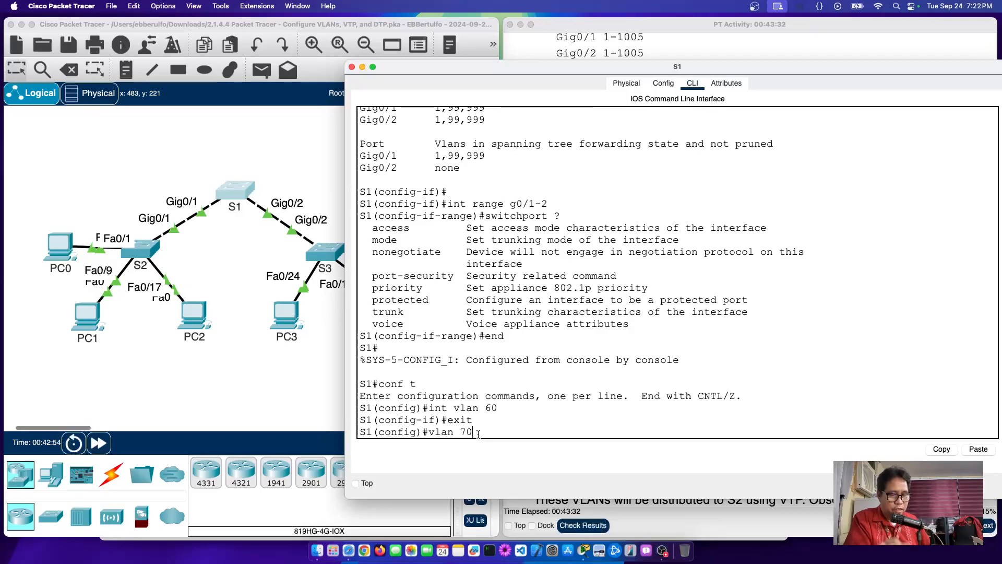
pyautogui.press('Return')
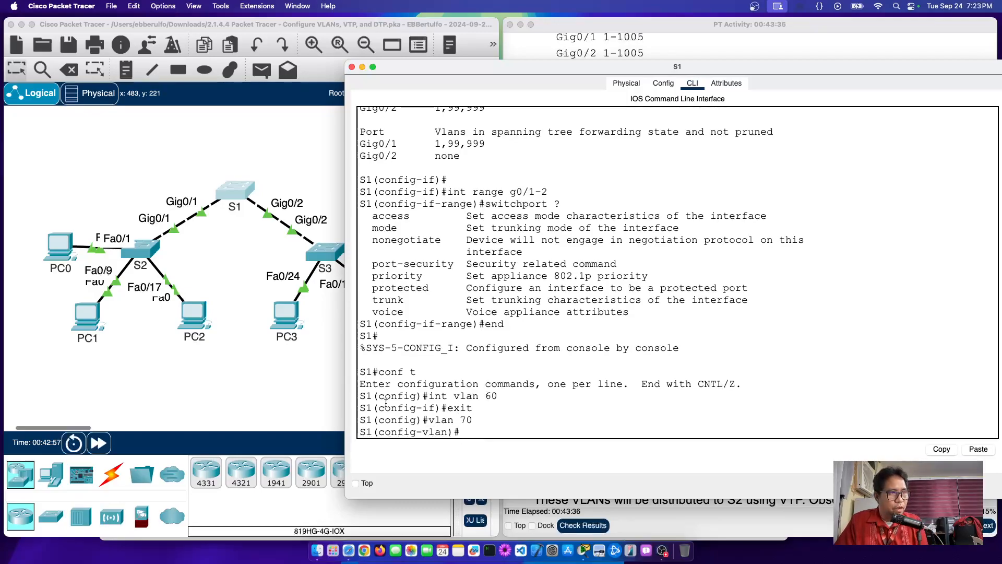
# Step: Point out the config-vlan prompt, then return S1 to the privileged S1# prompt with end
pyautogui.moveTo(380, 407); pyautogui.dragTo(434, 405)
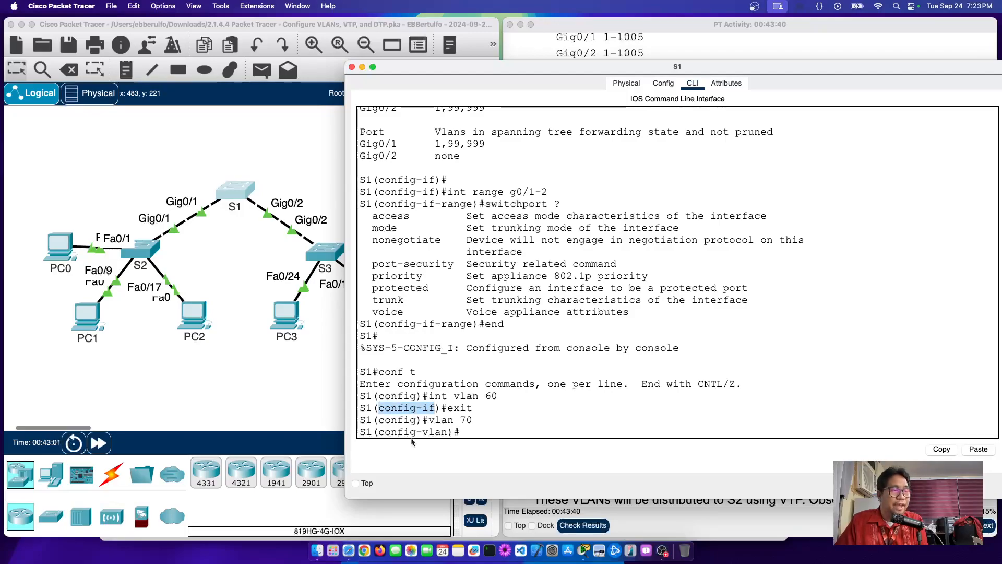
pyautogui.moveTo(379, 432); pyautogui.dragTo(448, 434)
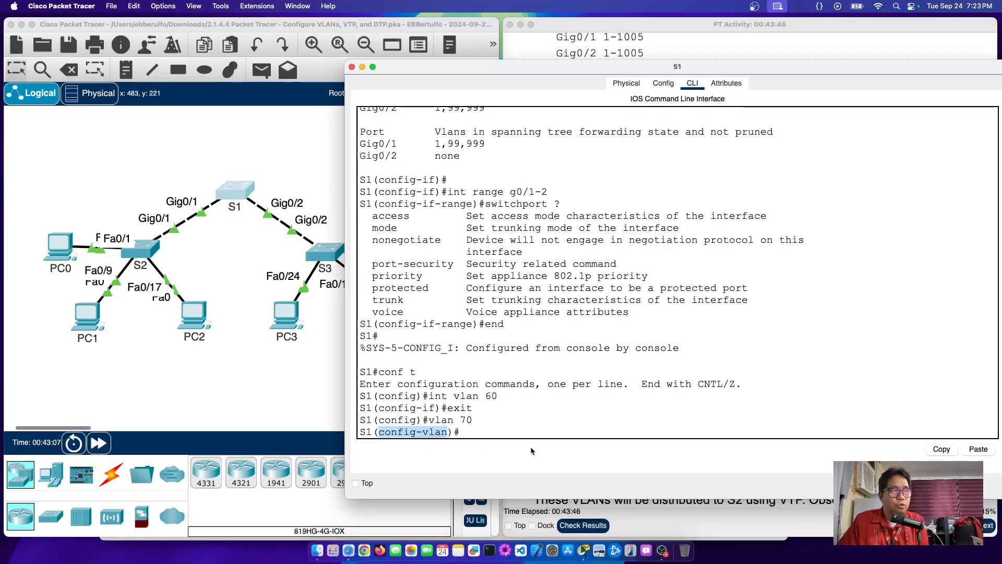
pyautogui.click(497, 430)
pyautogui.press('Return')
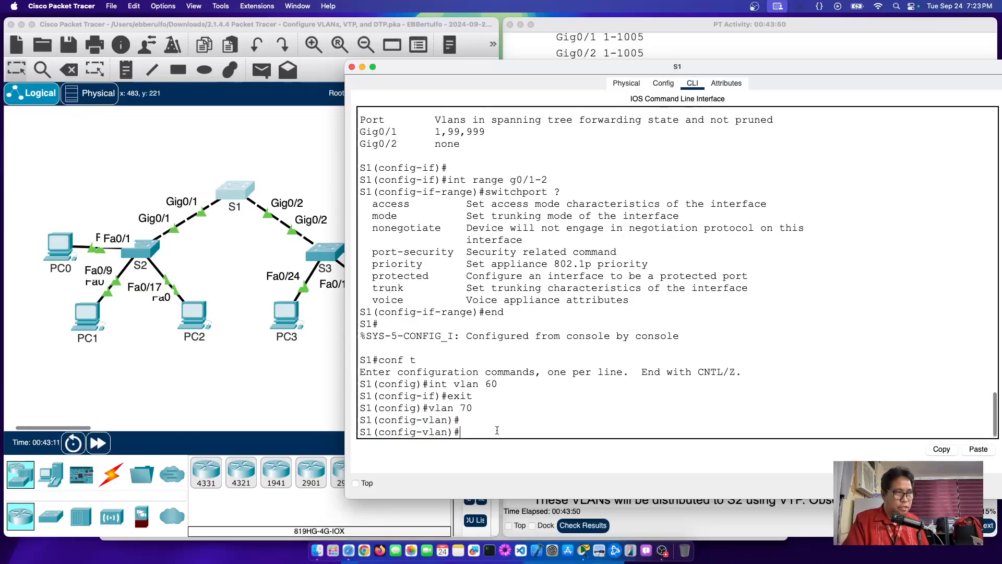
pyautogui.write('end')
pyautogui.press('Return')
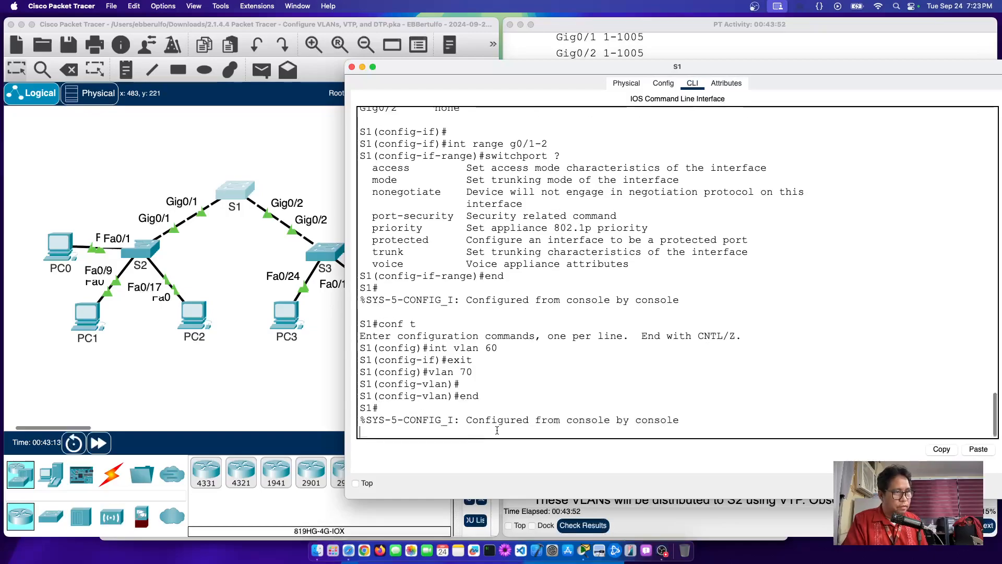
pyautogui.press('Return')
# Step: Run show vlan brief on S1 and highlight the active VLAN0070 row beside VLANs 99 and 999
pyautogui.write('show vl')
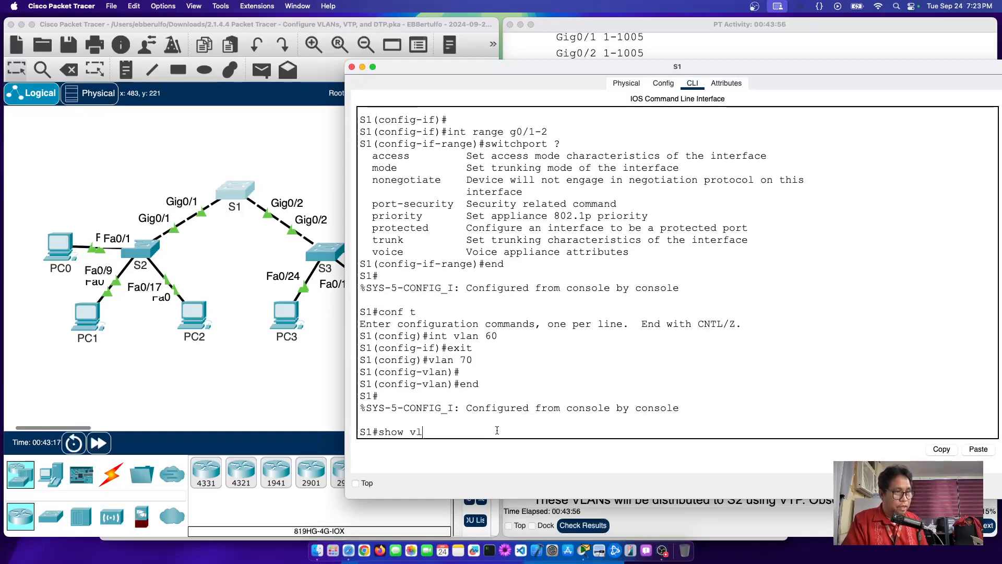
pyautogui.write('an brief')
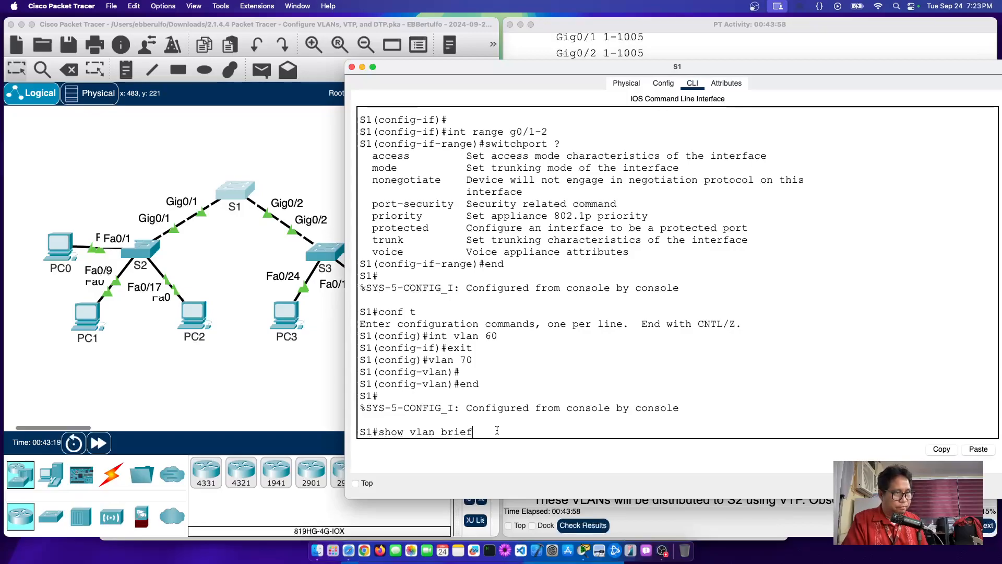
pyautogui.press('Return')
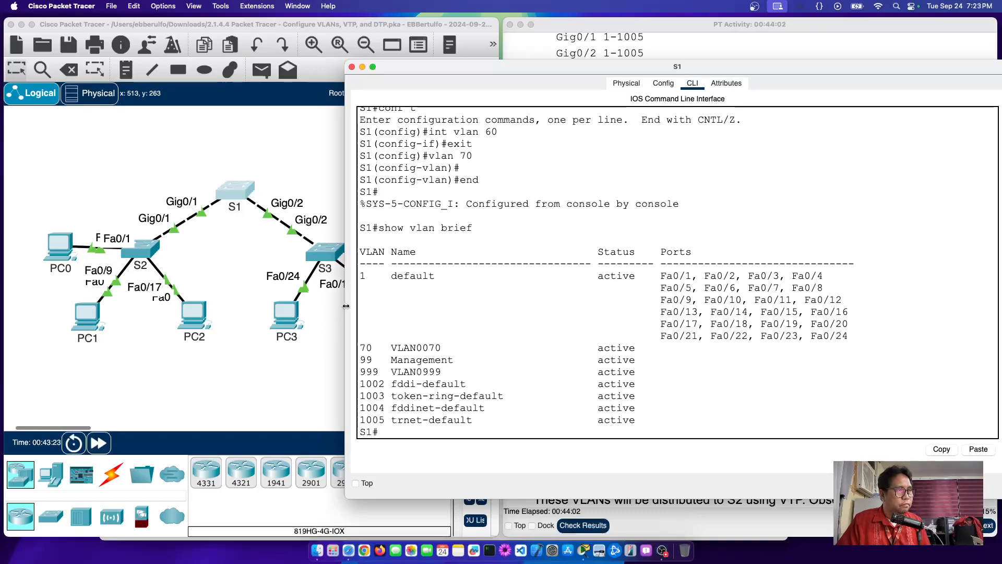
pyautogui.moveTo(346, 310); pyautogui.dragTo(217, 311)
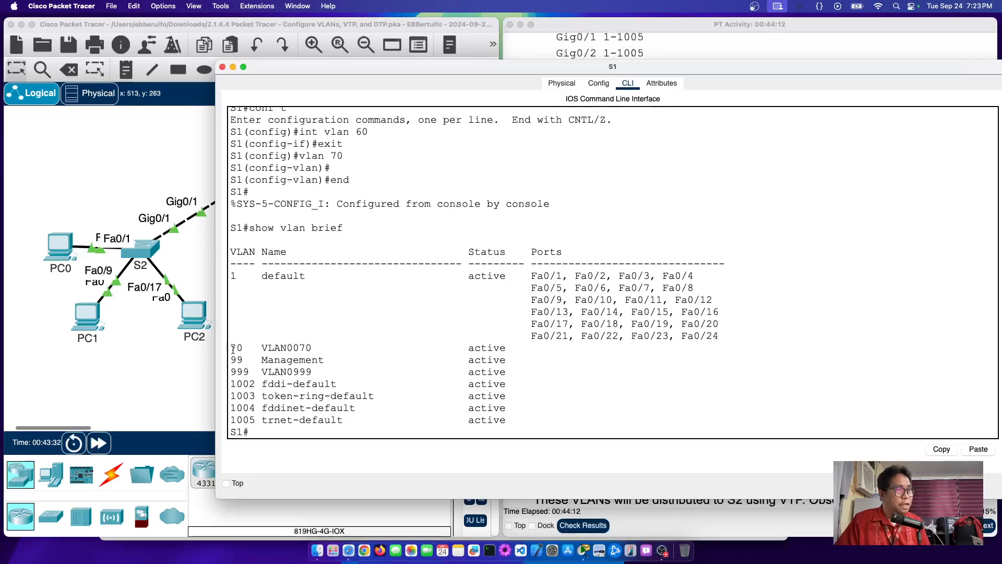
pyautogui.moveTo(231, 348); pyautogui.dragTo(505, 348)
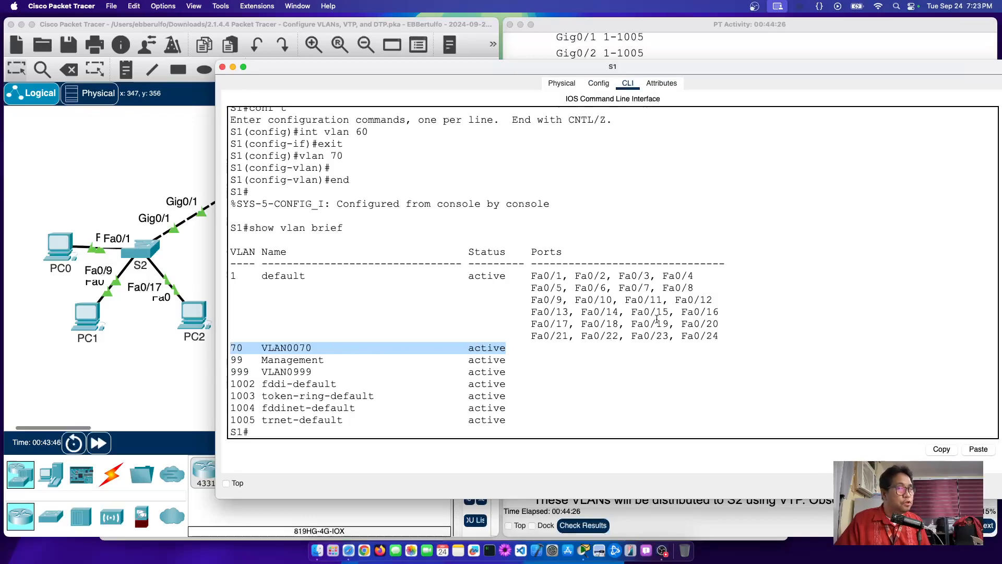
pyautogui.click(188, 383)
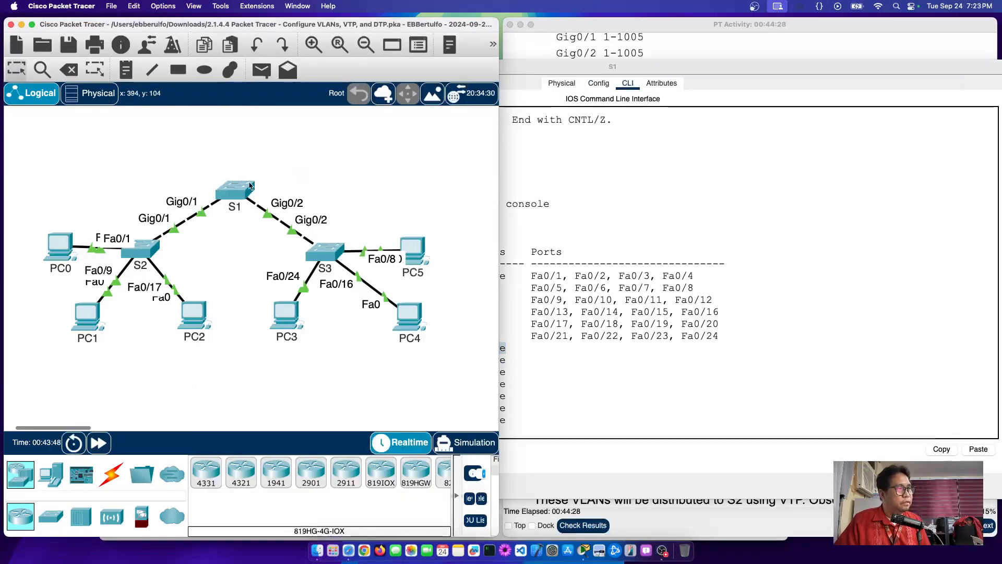
pyautogui.moveTo(233, 195)
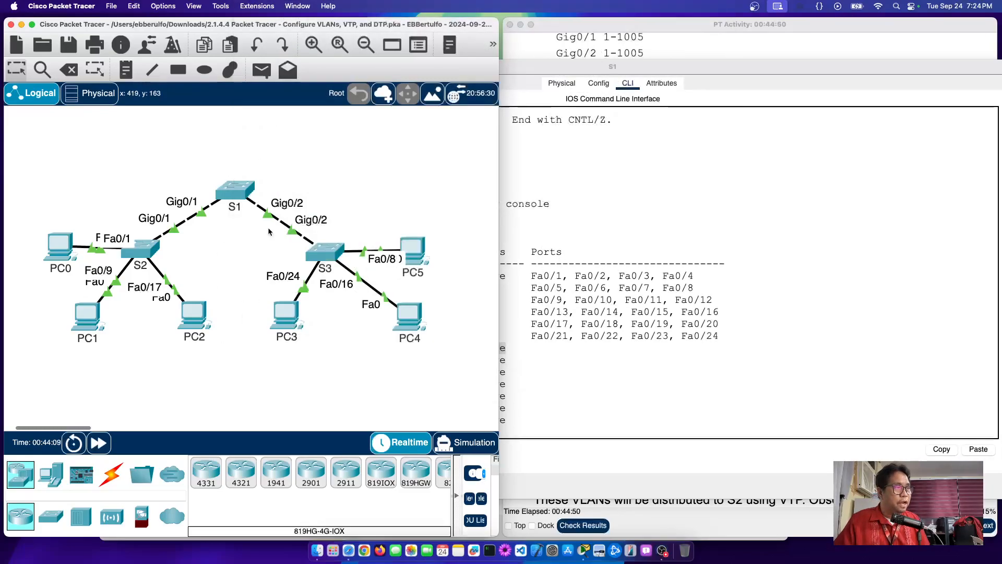
pyautogui.click(239, 197)
pyautogui.click(367, 428)
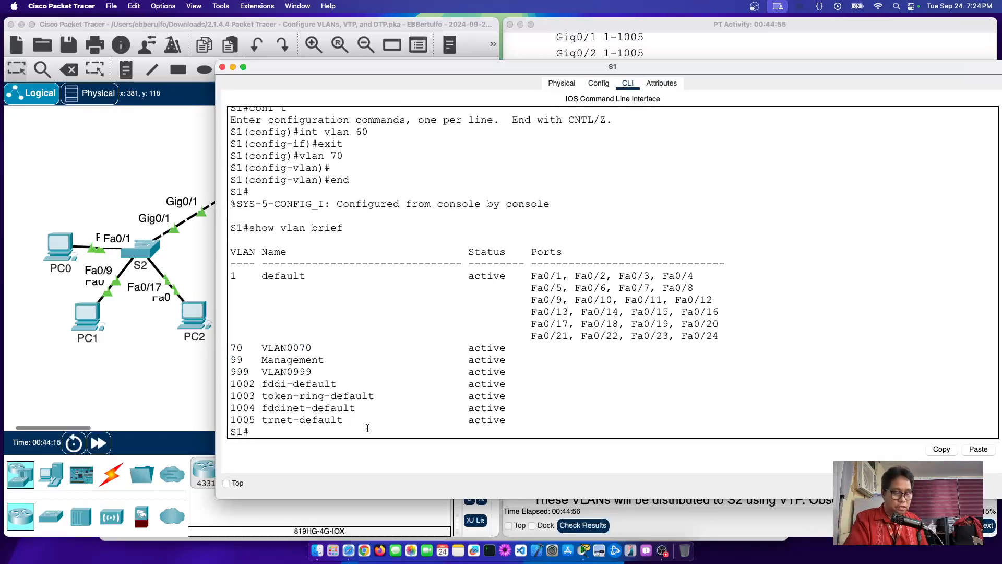
# Step: In S1's global configuration, remove VLAN 70 and interface VLAN 60
pyautogui.write('shoe')
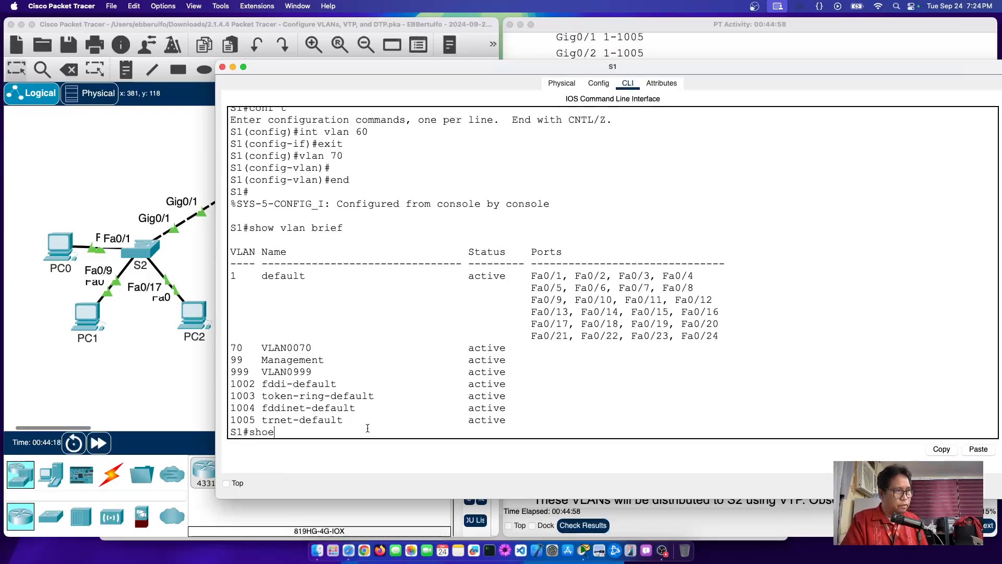
pyautogui.press('BackSpace')
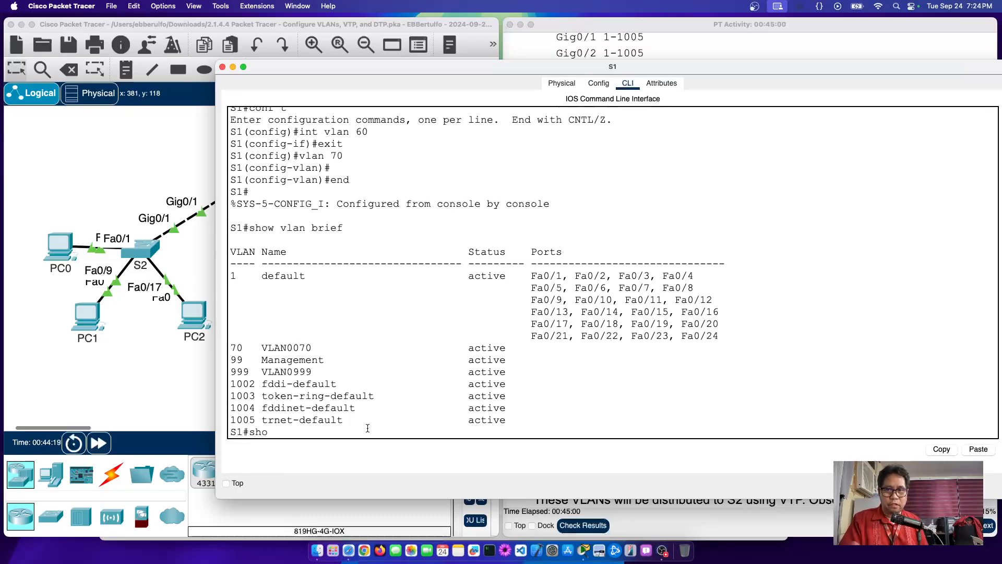
pyautogui.press('BackSpace')
pyautogui.press('BackSpace')
pyautogui.press('BackSpace')
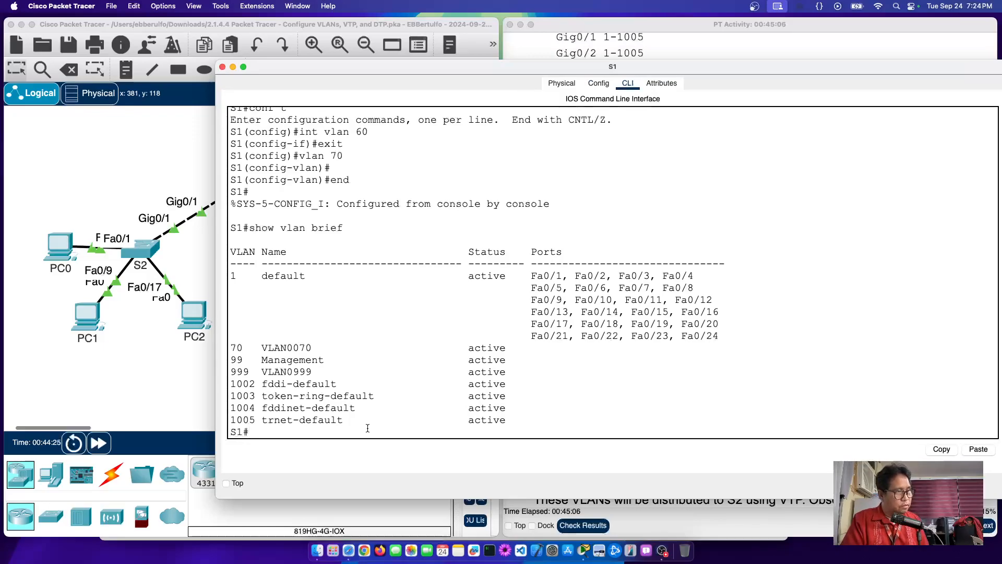
pyautogui.write('conf t')
pyautogui.press('Return')
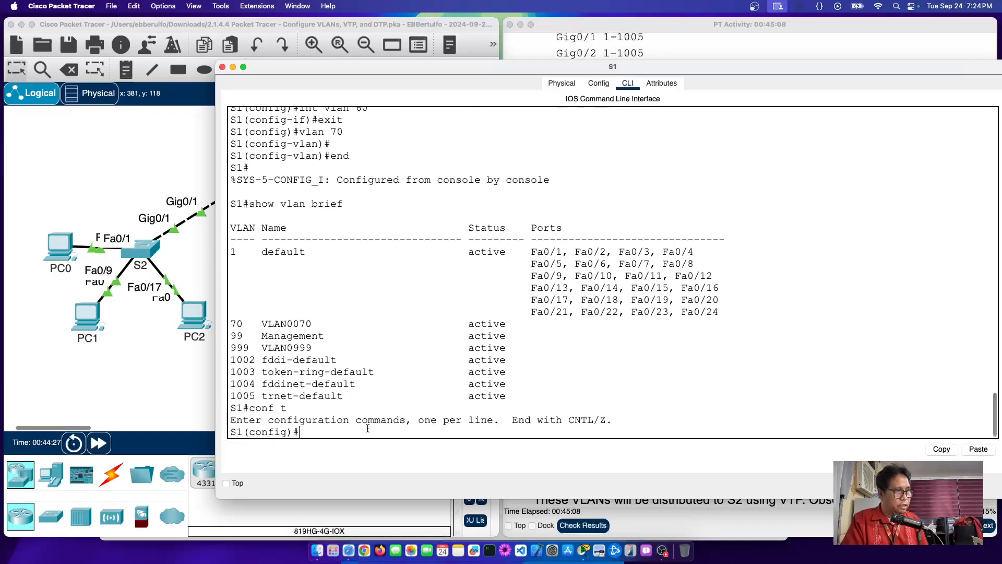
pyautogui.write('no ')
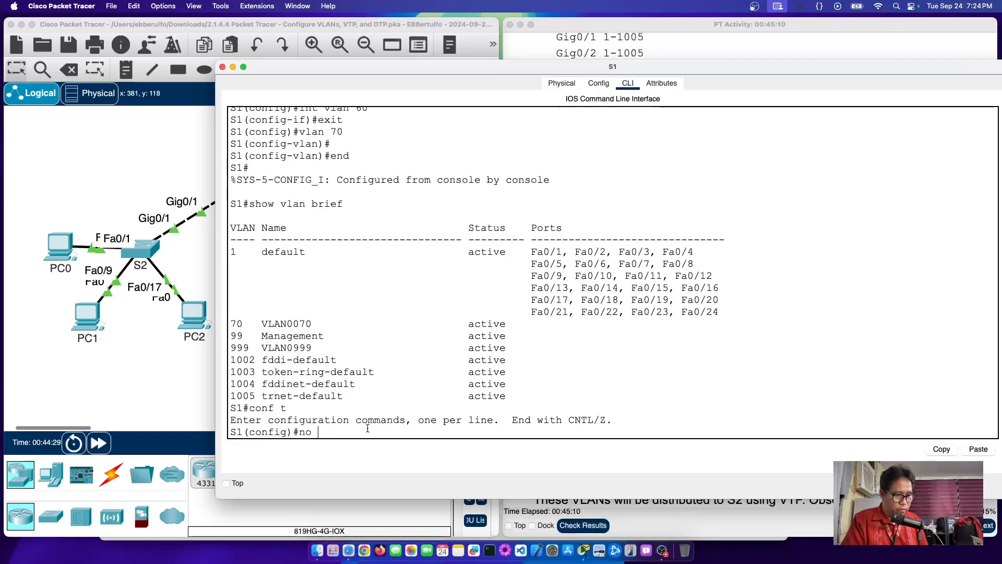
pyautogui.write('vlan 70')
pyautogui.press('Return')
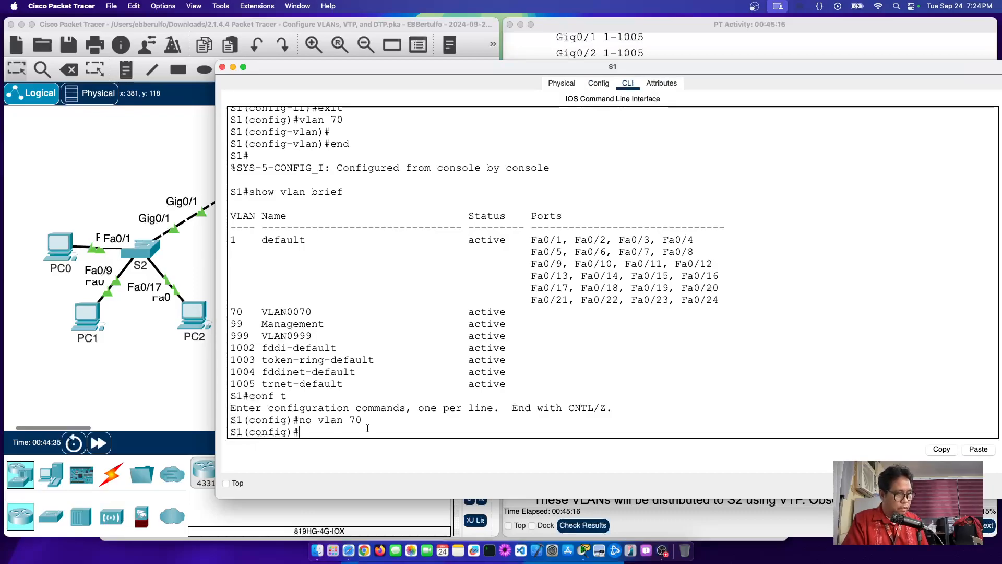
pyautogui.write('no int valn')
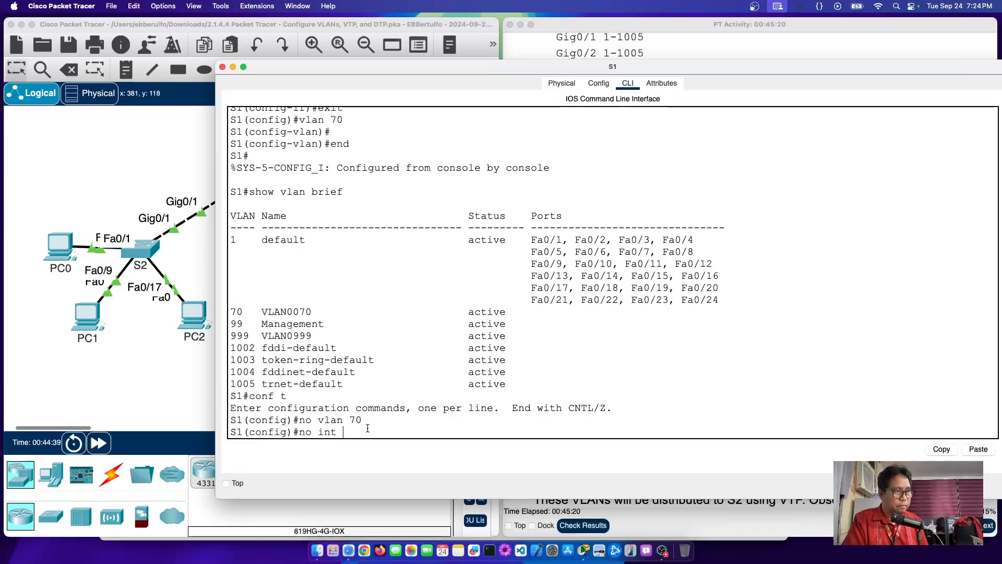
pyautogui.press('BackSpace')
pyautogui.press('BackSpace')
pyautogui.press('BackSpace')
pyautogui.write('lan')
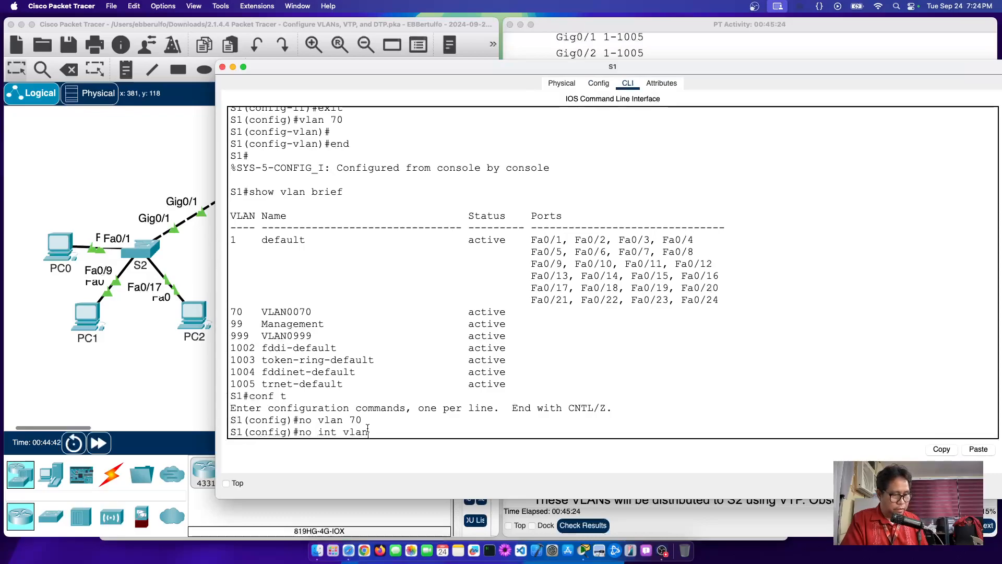
pyautogui.write(' 60')
pyautogui.press('Return')
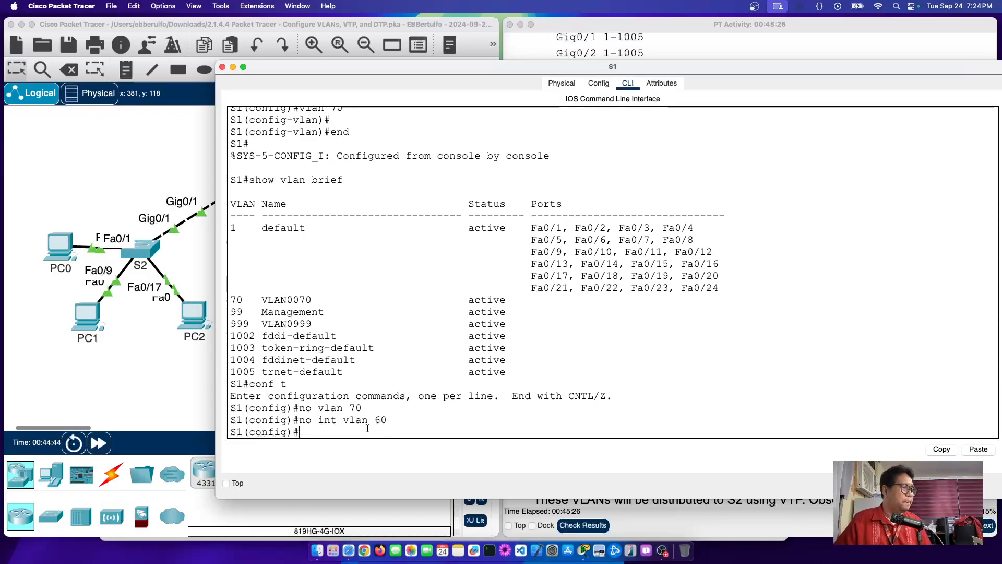
# Step: List S1's VLANs with 'do show vlan brief' to confirm VLAN 70 is gone
pyautogui.click(206, 259)
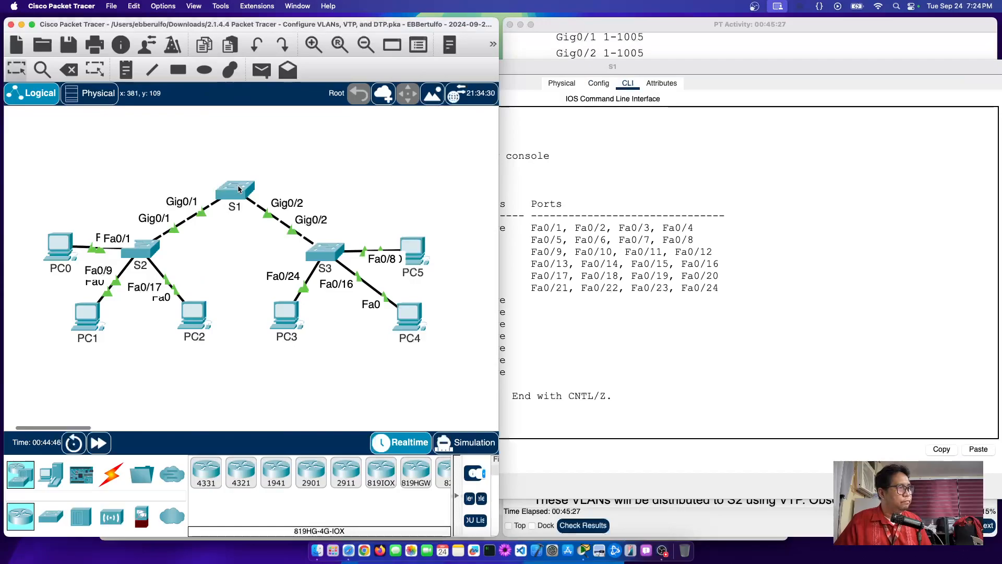
pyautogui.moveTo(238, 189)
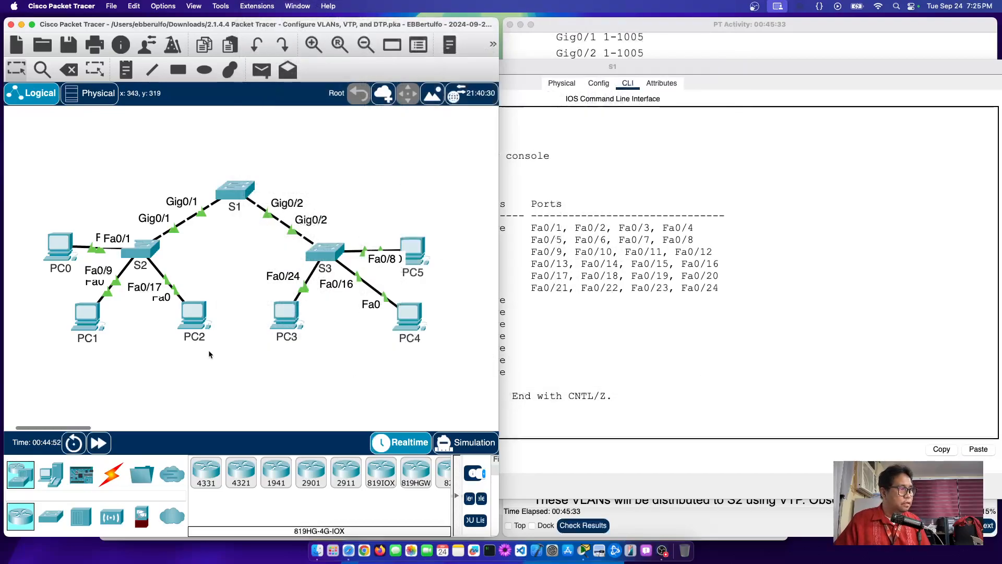
pyautogui.click(233, 191)
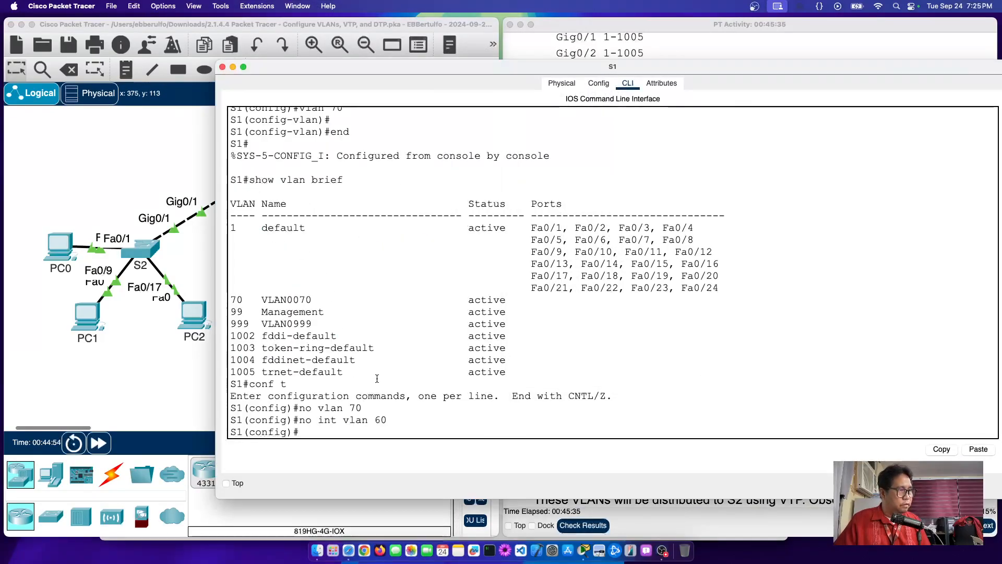
pyautogui.write('do sh')
pyautogui.write('o')
pyautogui.write('w ')
pyautogui.write('vlan ')
pyautogui.write('brie')
pyautogui.write('f')
pyautogui.press('Return')
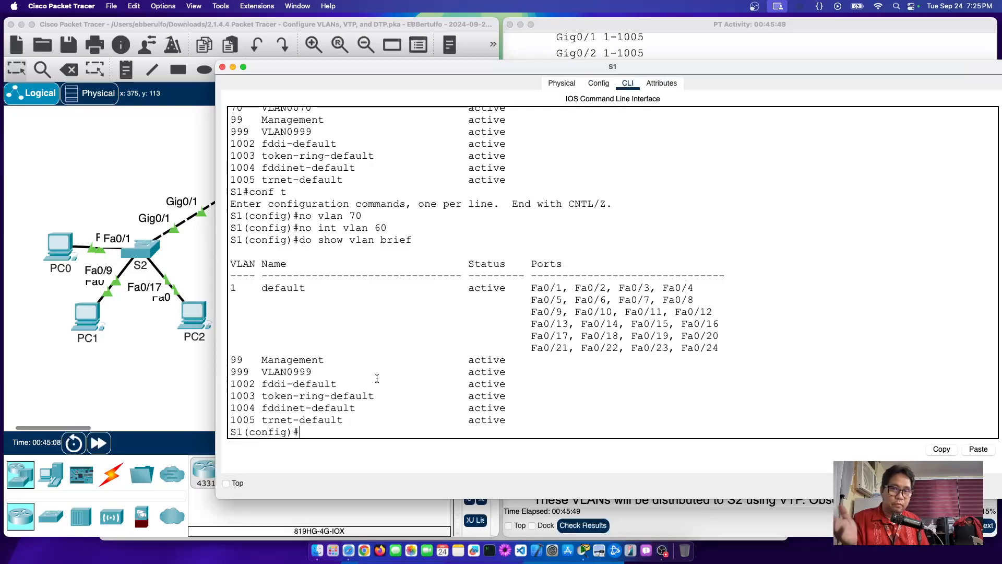
pyautogui.click(178, 386)
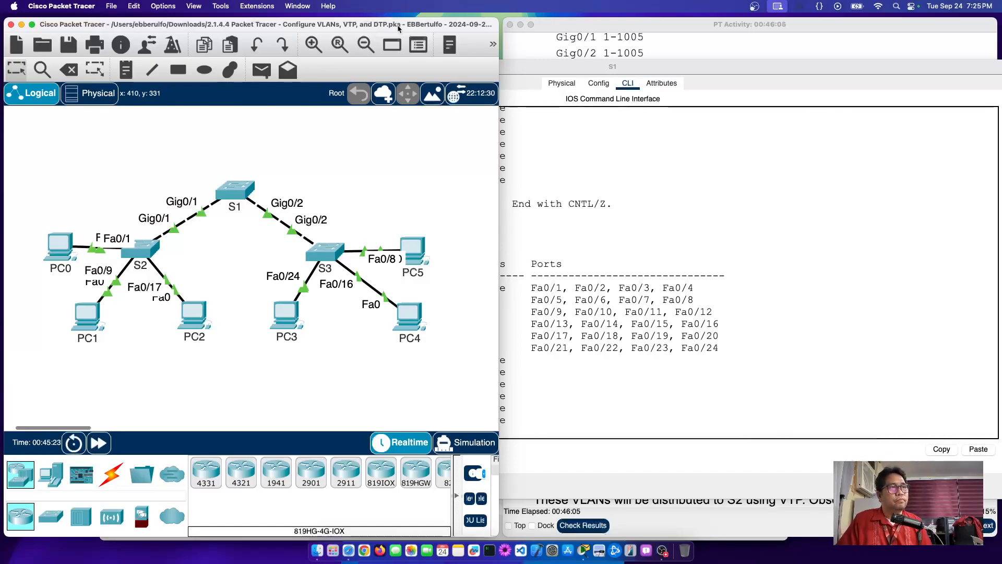
# Step: Read activity step d on native VLAN 999, then reopen S1's CLI and note the VLAN 999 row
pyautogui.click(661, 71)
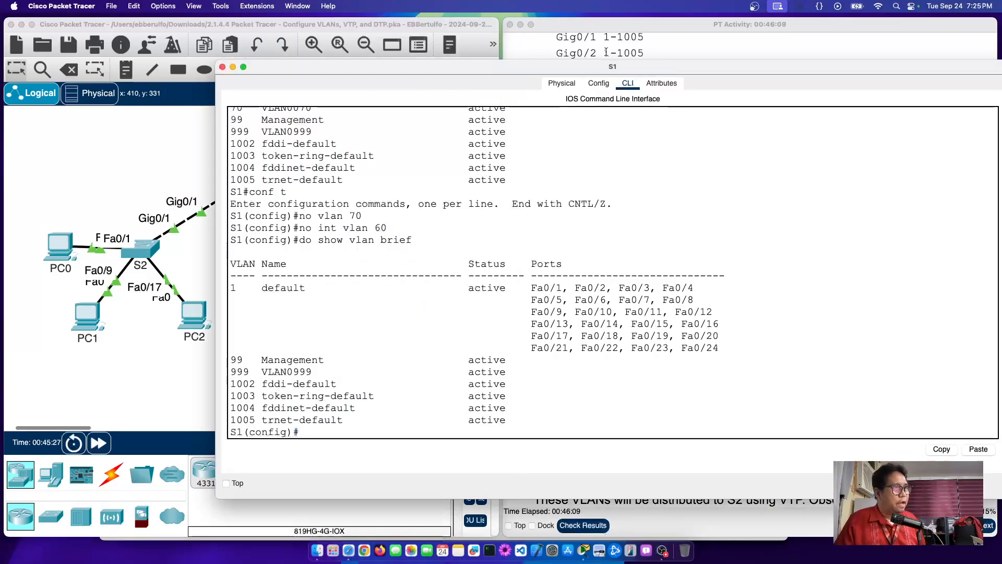
pyautogui.click(698, 54)
pyautogui.scroll(-3, 808, 241)
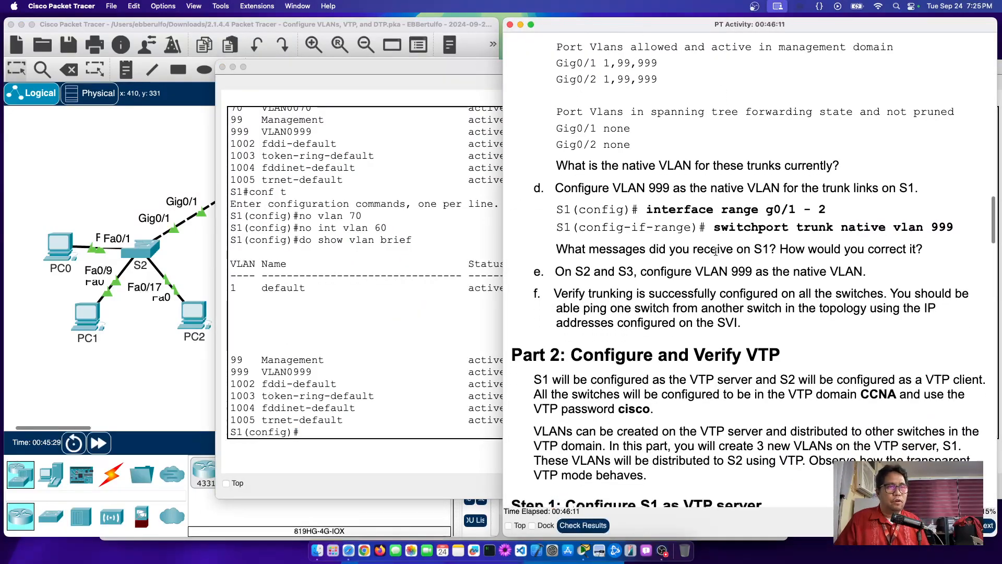
pyautogui.click(139, 187)
pyautogui.moveTo(238, 192)
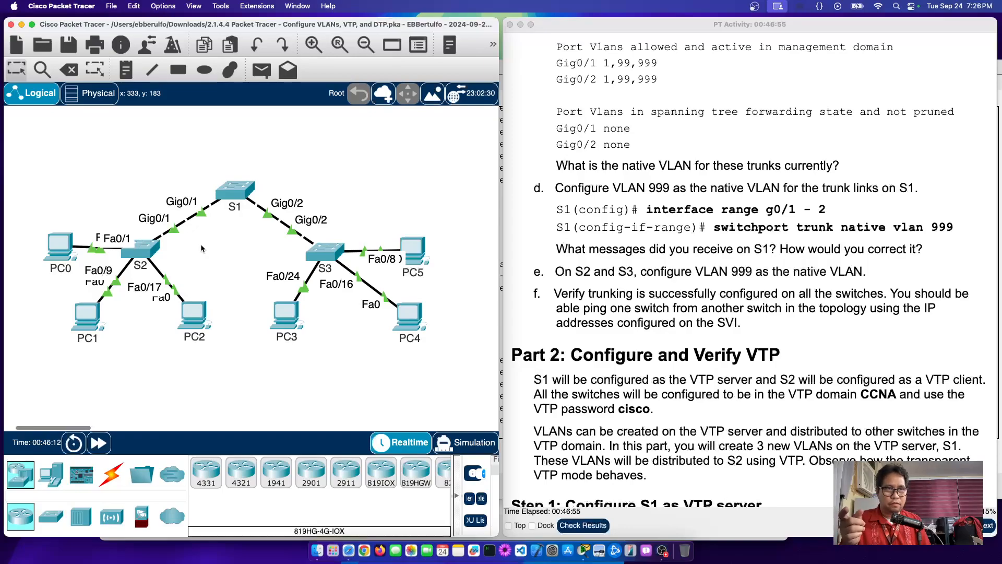
pyautogui.click(227, 198)
pyautogui.moveTo(238, 371); pyautogui.dragTo(394, 376)
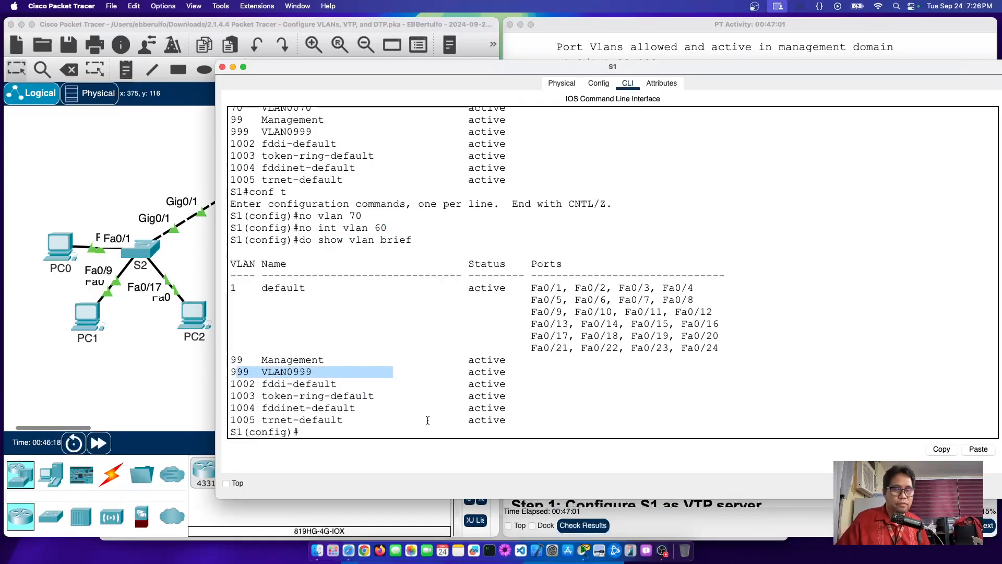
# Step: Find the 'native vlan 999' command in the lab instructions and reopen S1's CLI
pyautogui.click(396, 430)
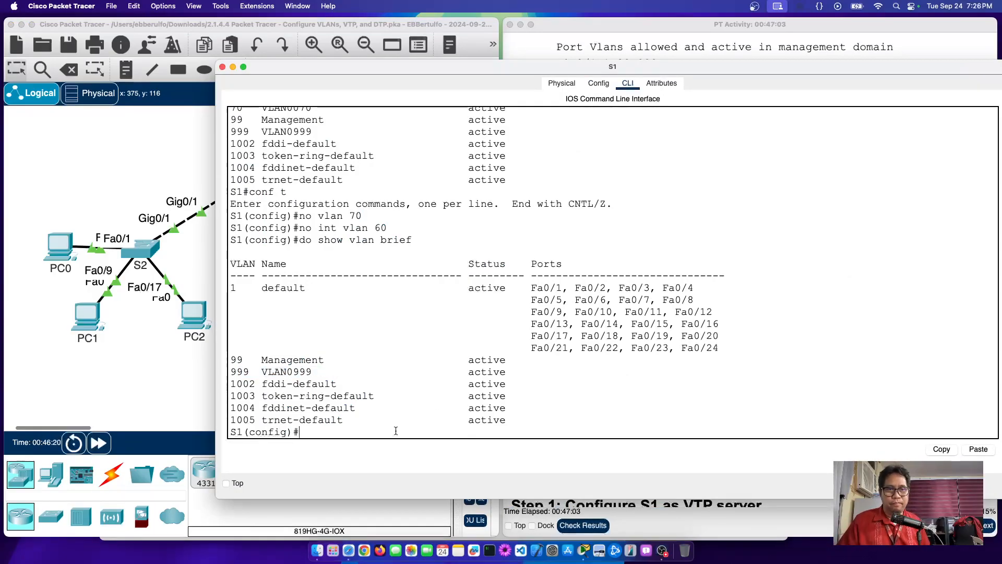
pyautogui.click(181, 364)
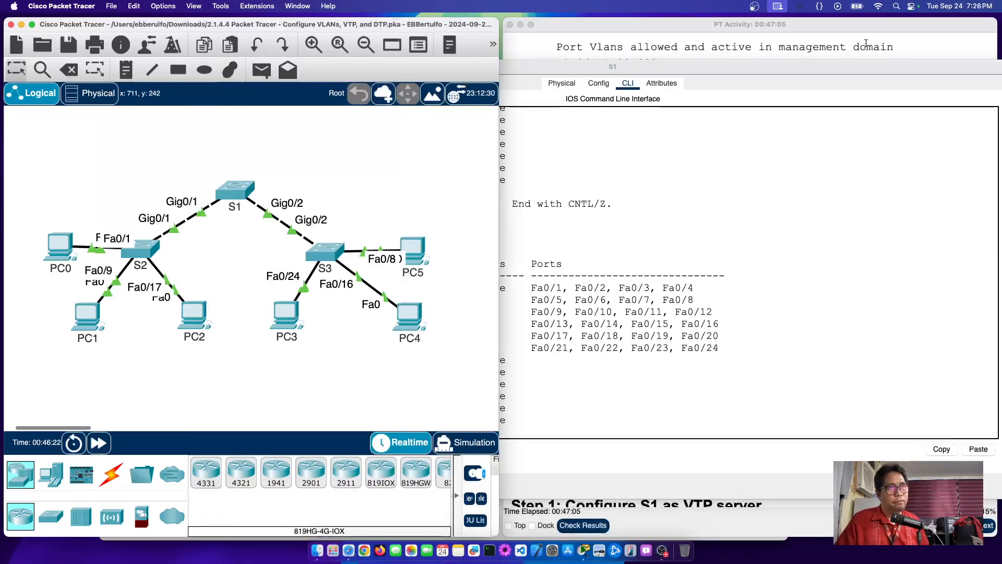
pyautogui.click(752, 26)
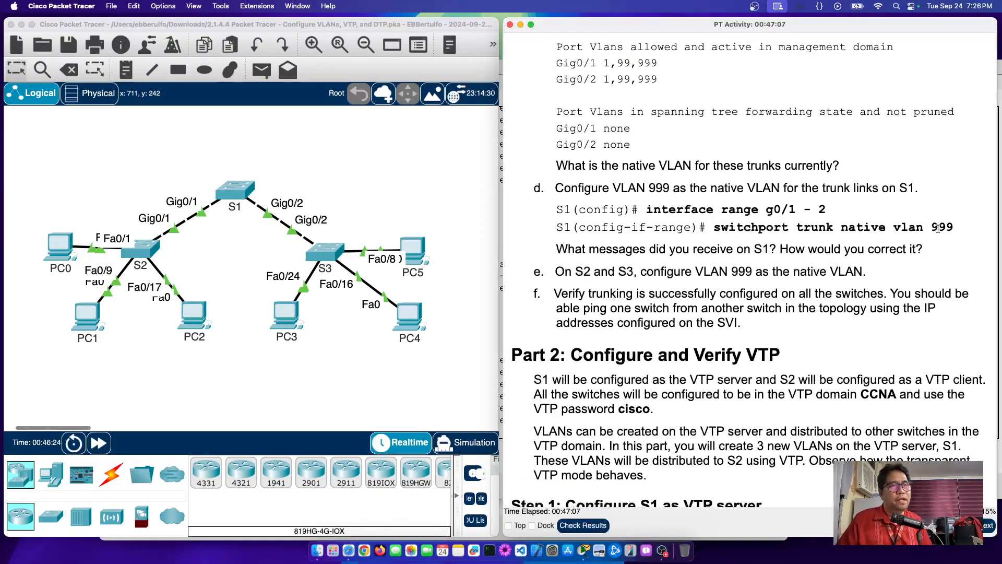
pyautogui.moveTo(940, 228); pyautogui.dragTo(849, 228)
pyautogui.click(224, 191)
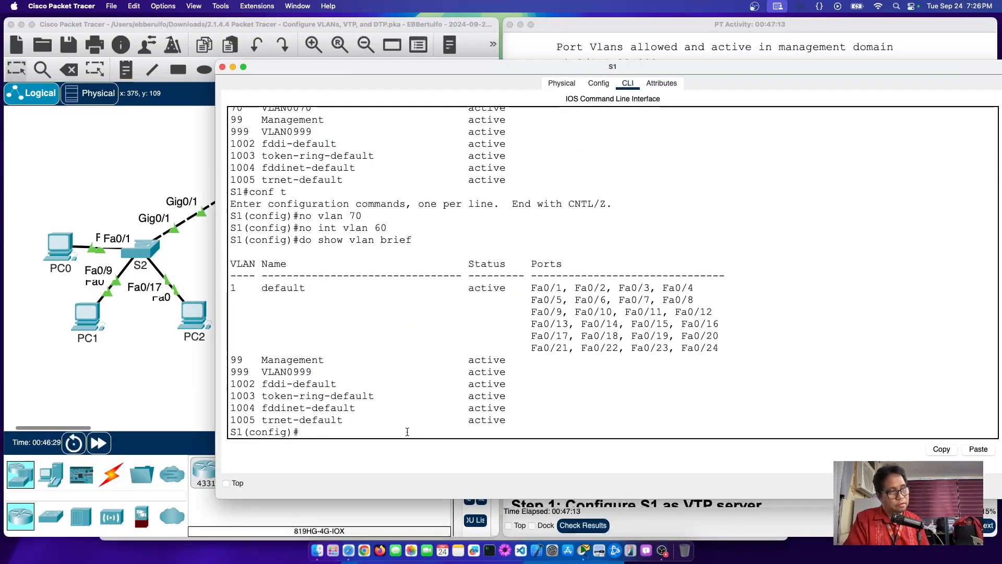
# Step: Apply 'switchport trunk native vlan 999' to S1's interface range g0/1-2
pyautogui.write('int')
pyautogui.write(' rang')
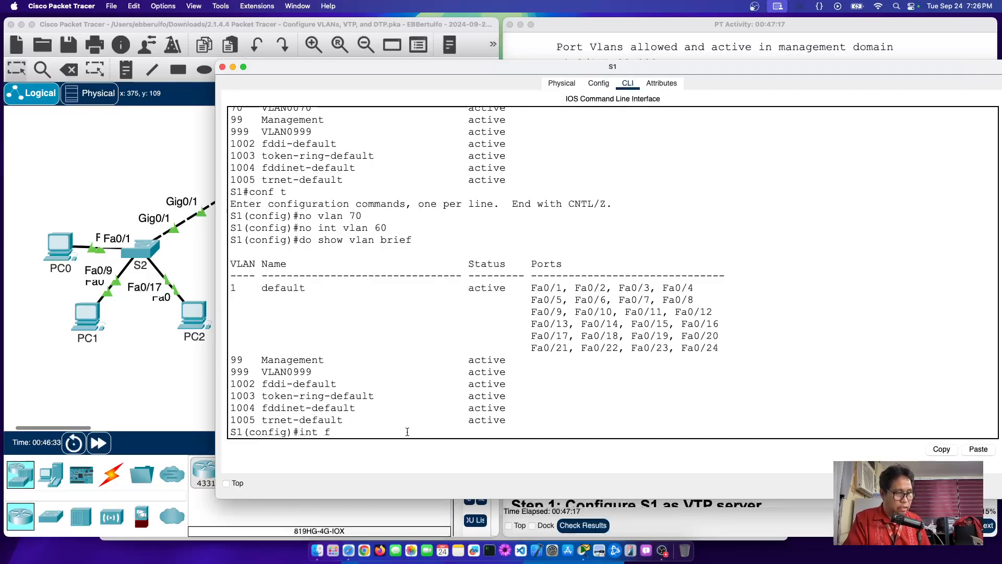
pyautogui.write('e g-')
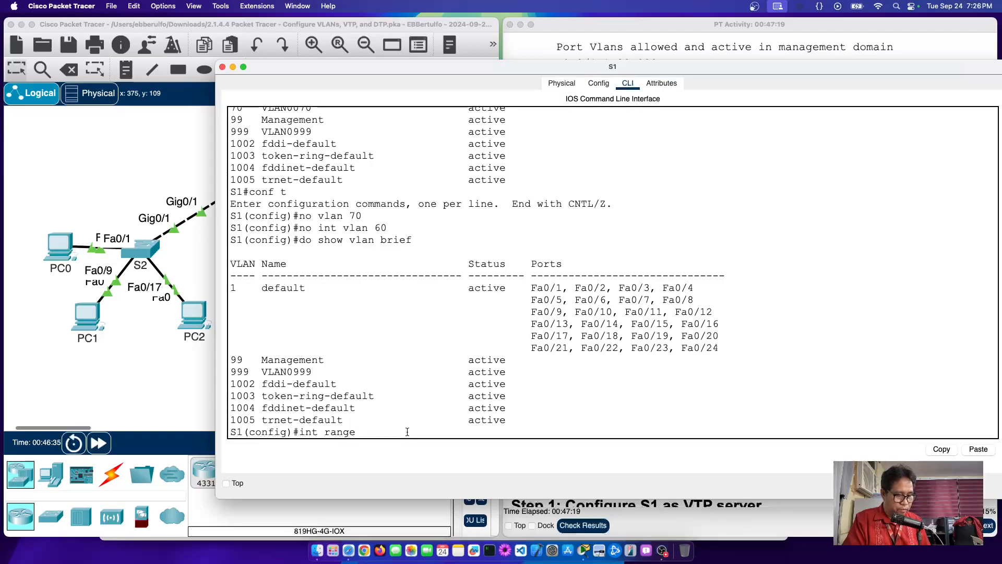
pyautogui.press('BackSpace')
pyautogui.write('/0')
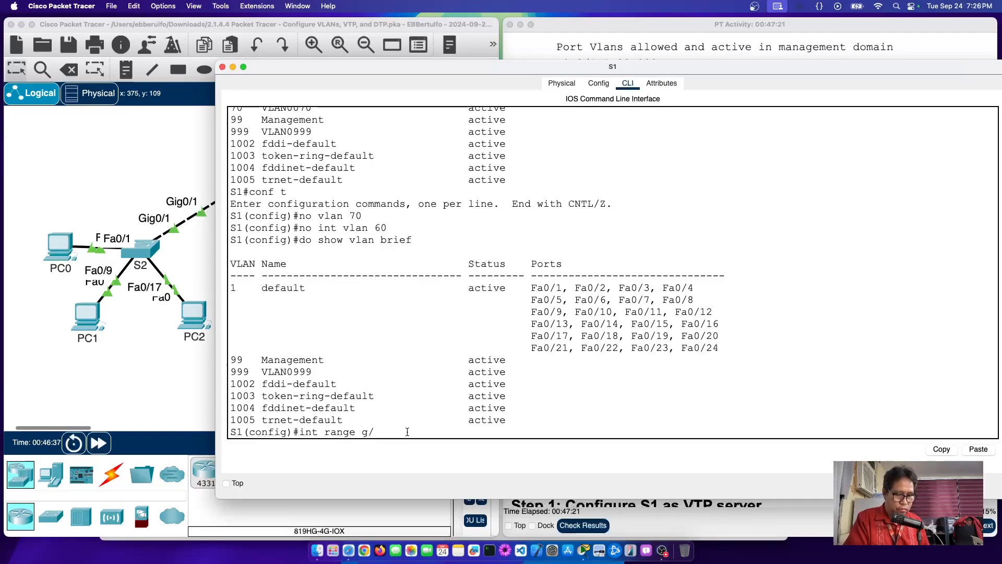
pyautogui.press('BackSpace')
pyautogui.press('BackSpace')
pyautogui.write('0')
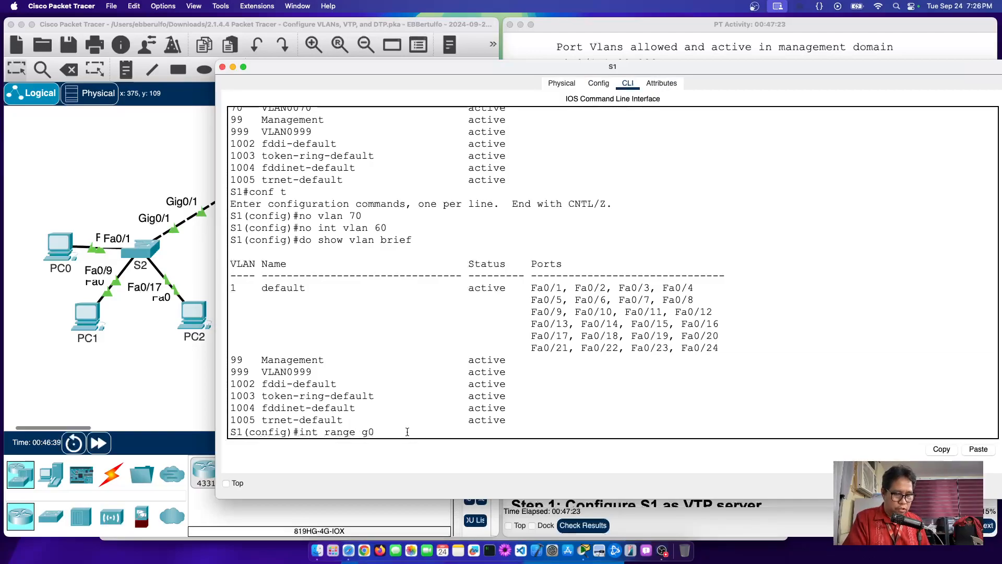
pyautogui.write('/1-2')
pyautogui.press('Return')
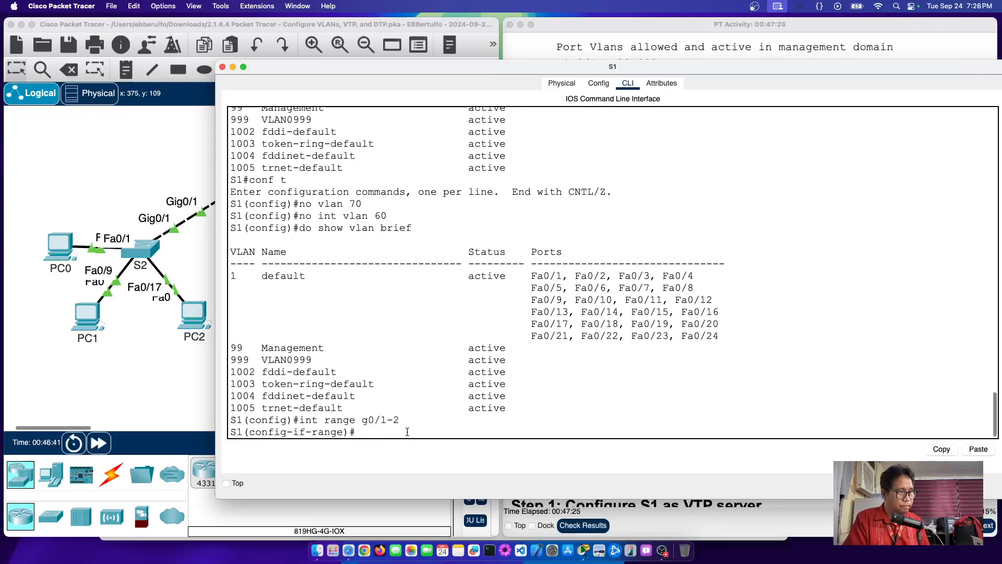
pyautogui.write('switchpor')
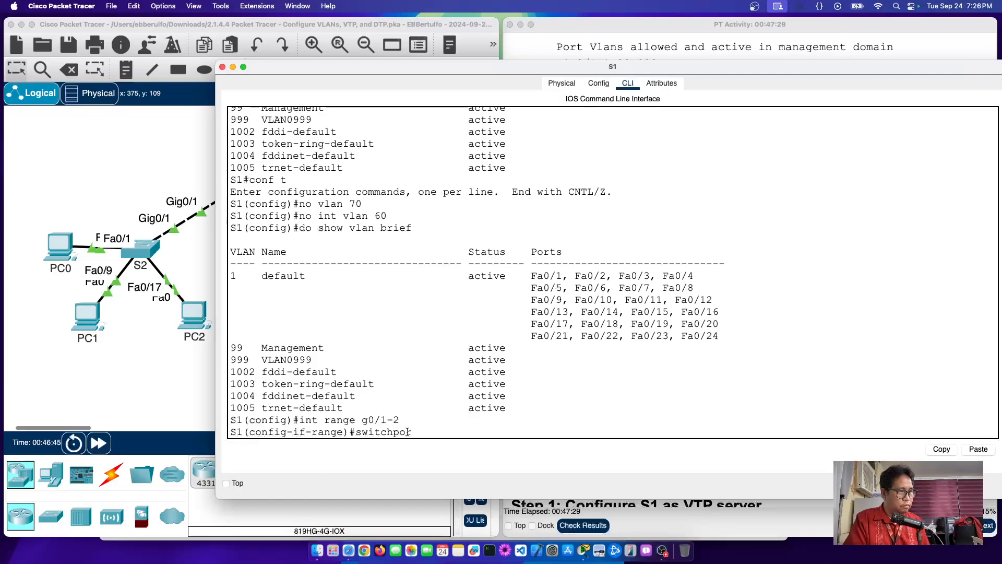
pyautogui.write('t ')
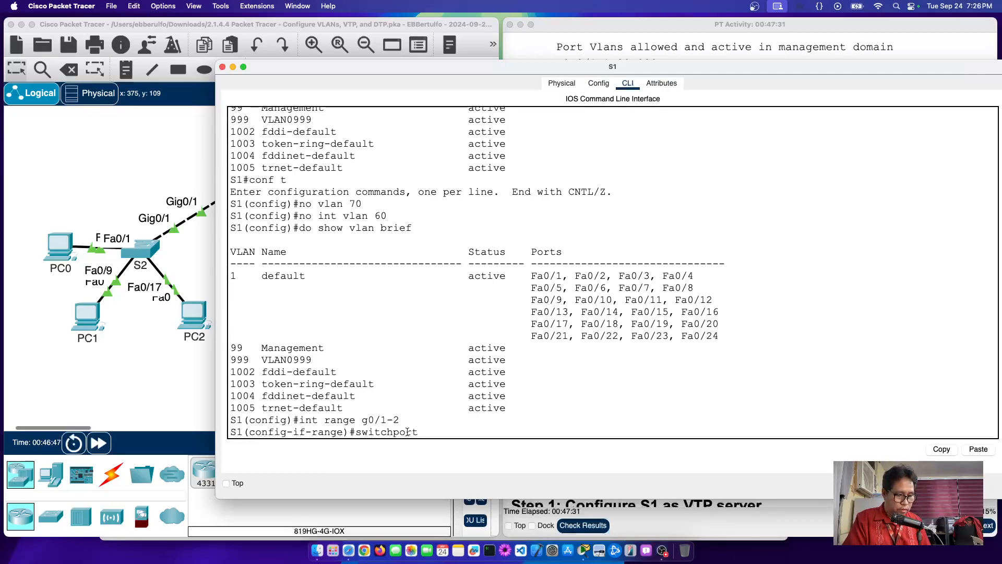
pyautogui.write('tunk')
pyautogui.press('BackSpace')
pyautogui.press('BackSpace')
pyautogui.press('BackSpace')
pyautogui.write('runk')
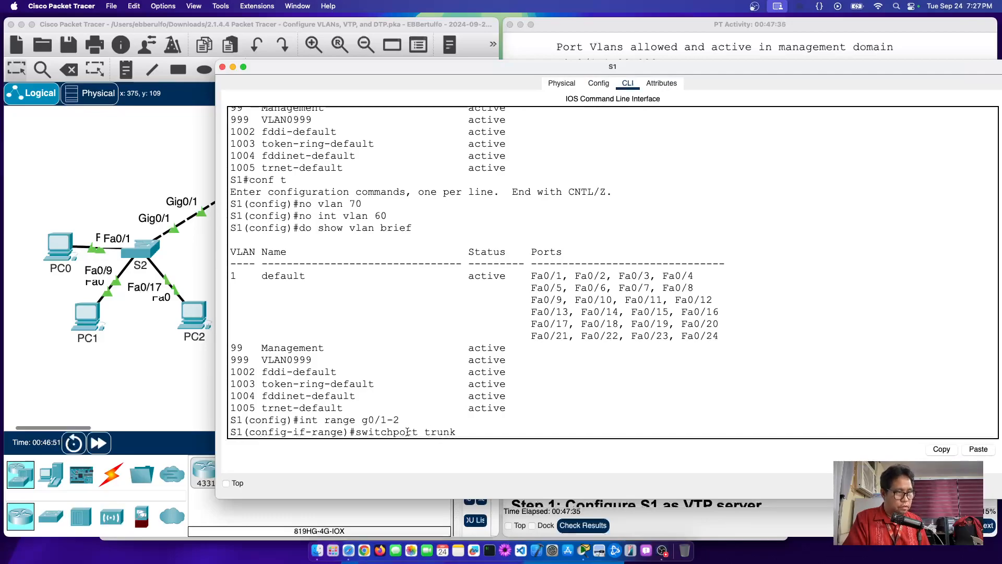
pyautogui.write(' ?')
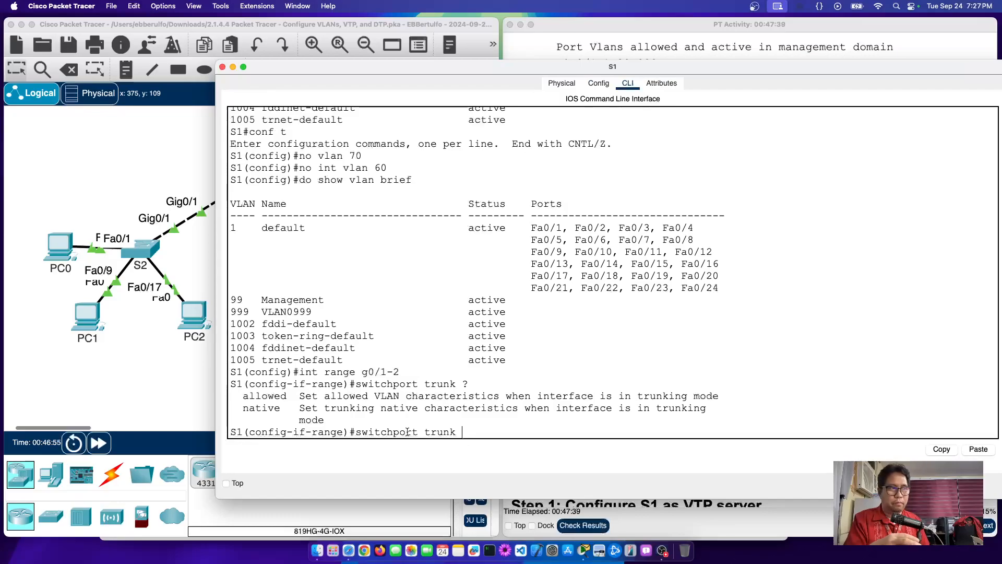
pyautogui.write('native')
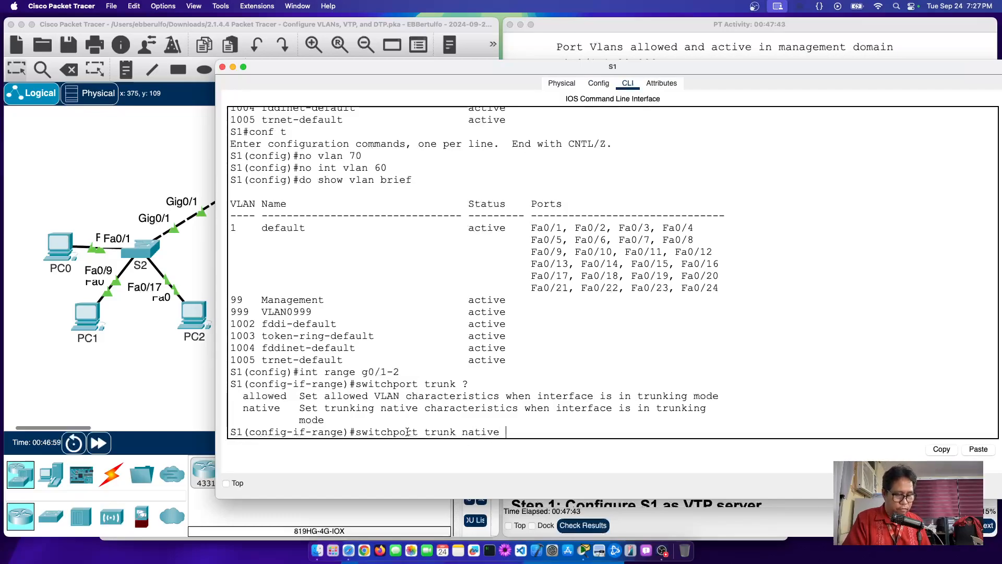
pyautogui.write(' ?')
pyautogui.write('vlan')
pyautogui.write(' 999')
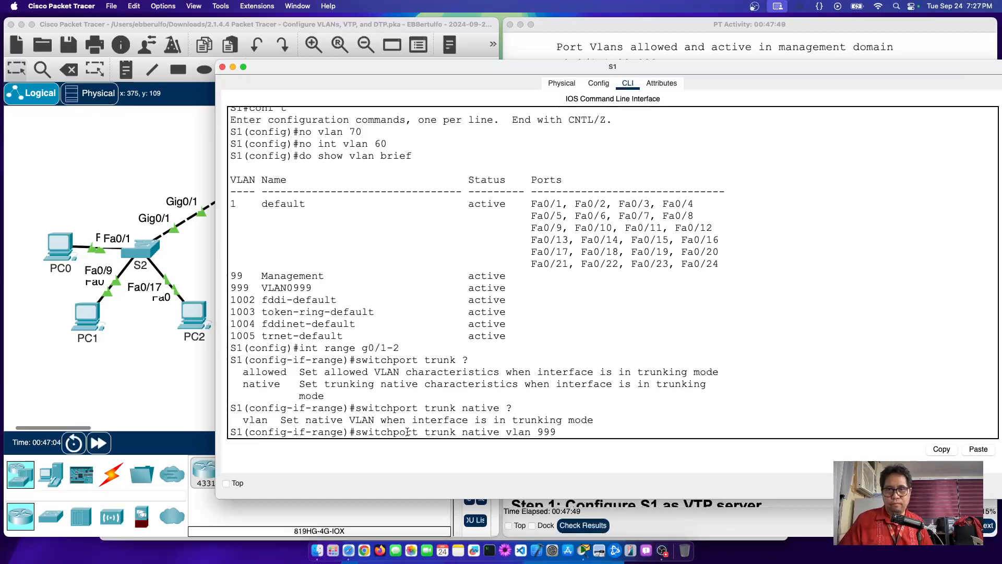
pyautogui.press('Return')
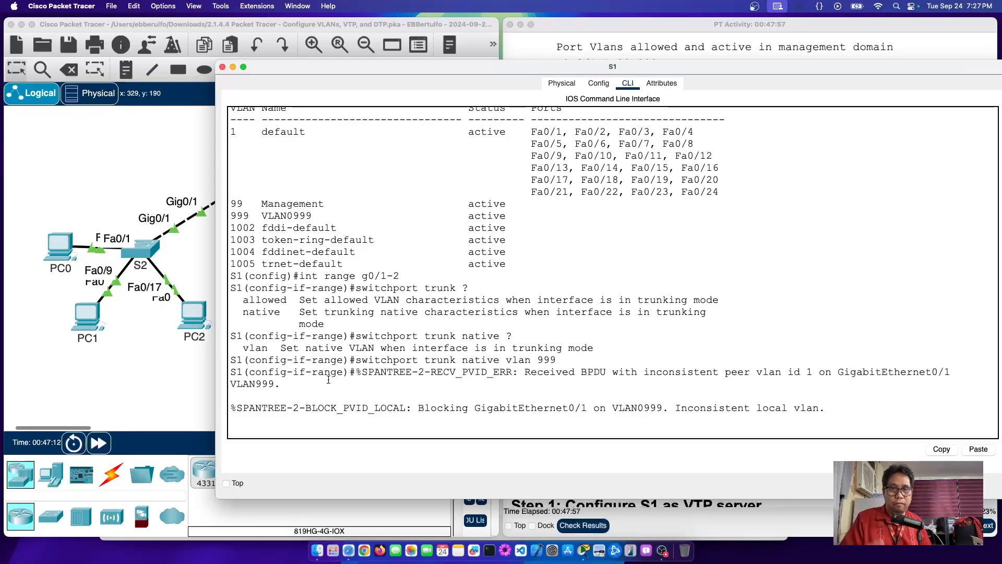
# Step: Exit configuration and run 'show vlan brief' on S1, noting VLAN0999 and the mismatch errors
pyautogui.moveTo(368, 349); pyautogui.dragTo(890, 424)
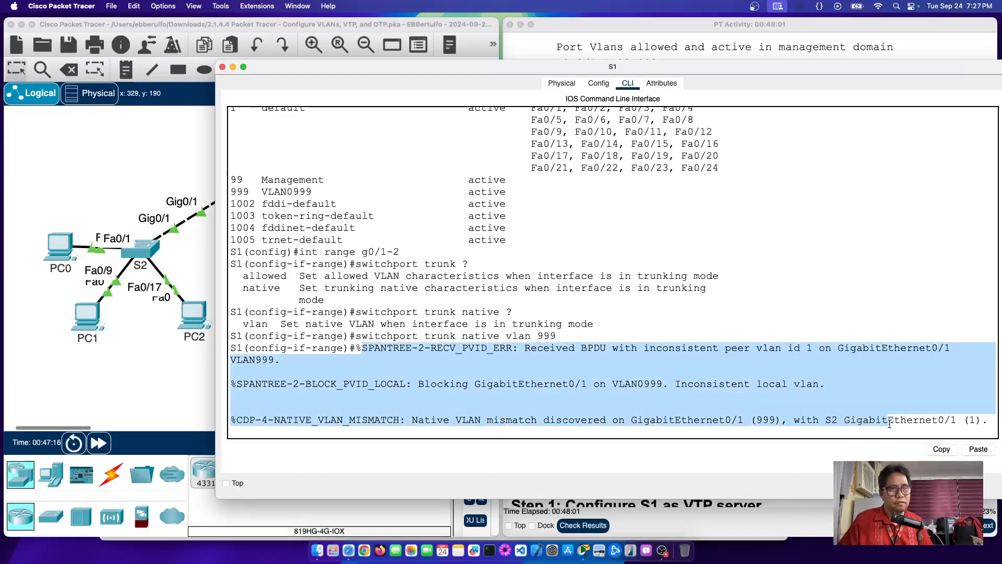
pyautogui.click(794, 416)
pyautogui.press('Return')
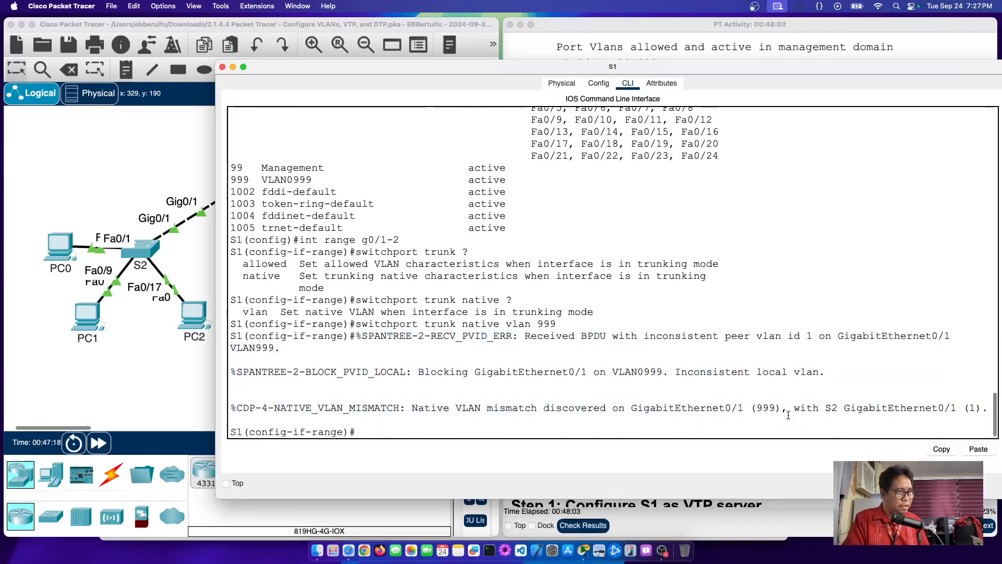
pyautogui.write('end')
pyautogui.press('Return')
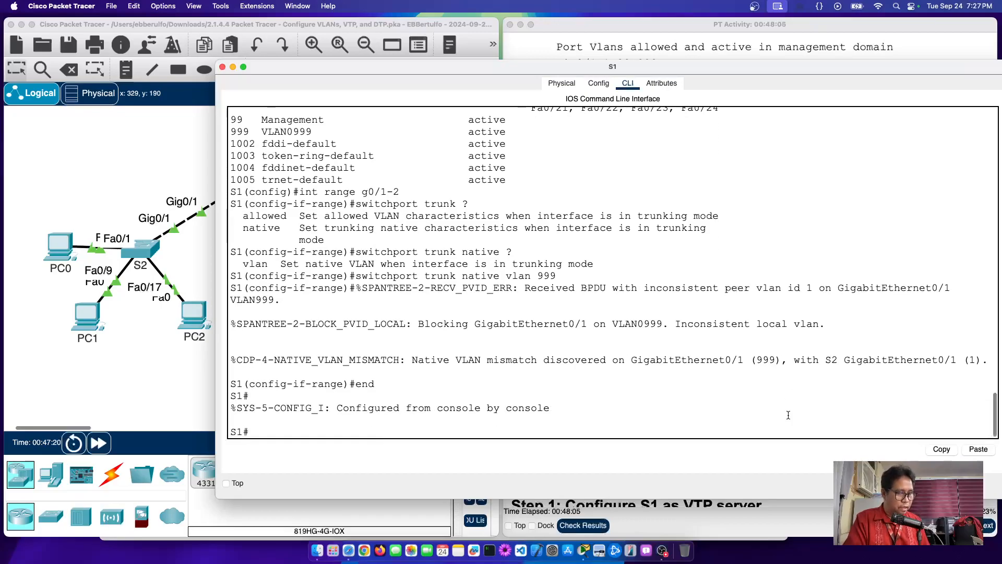
pyautogui.write('show vlan brief')
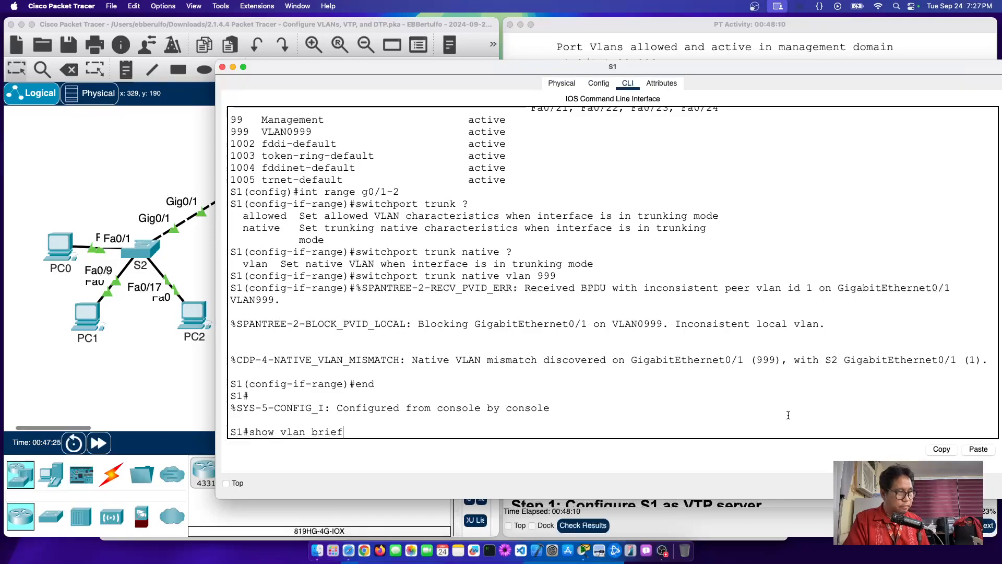
pyautogui.press('Return')
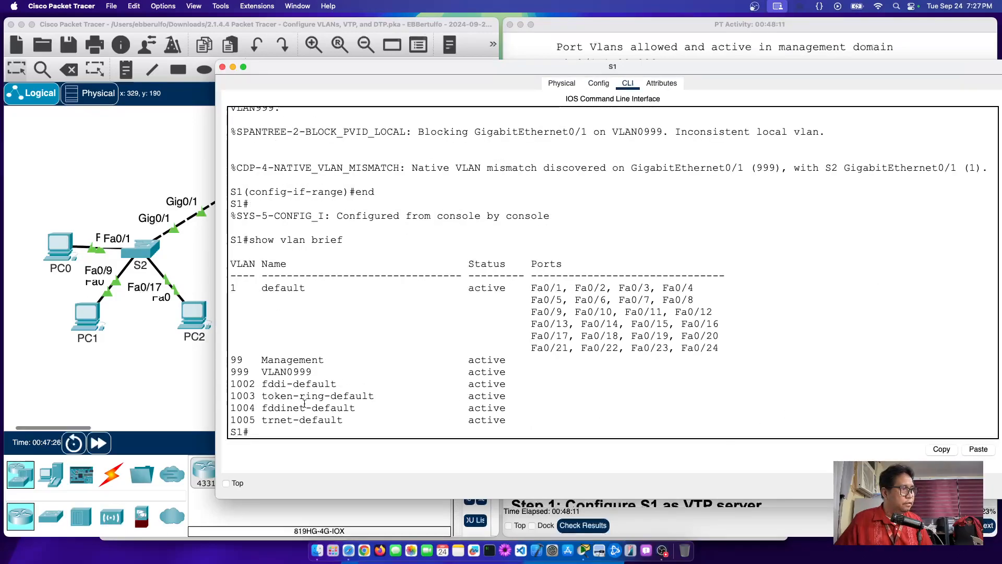
pyautogui.moveTo(255, 372); pyautogui.dragTo(524, 366)
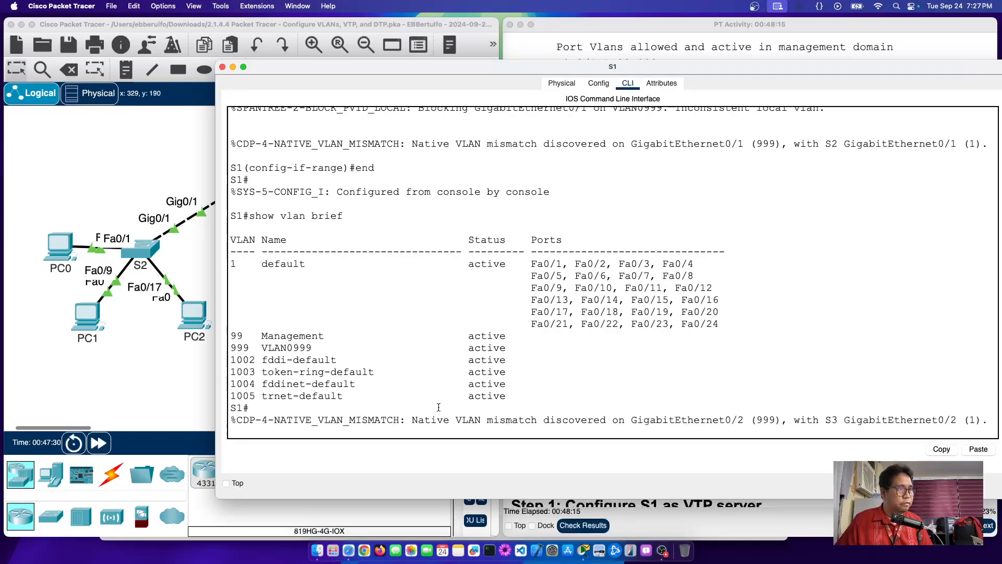
pyautogui.press('Return')
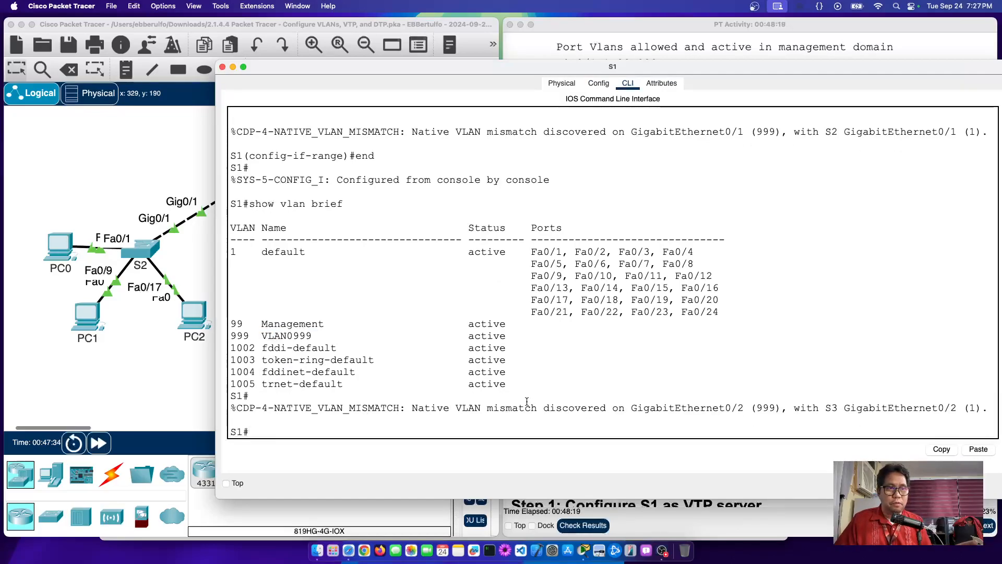
pyautogui.click(201, 412)
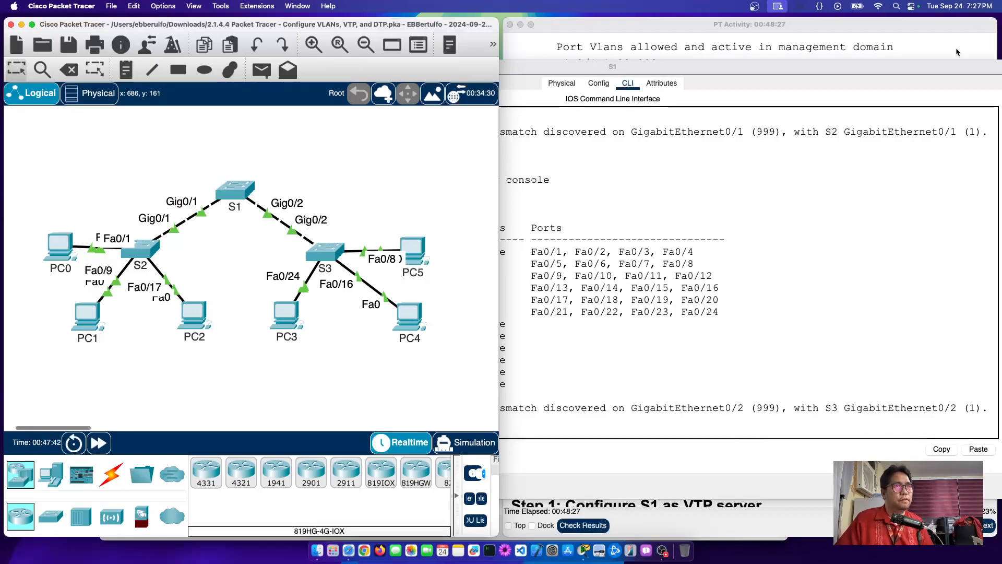
# Step: Read the native vlan command and the question about S1's messages in the lab instructions
pyautogui.click(925, 41)
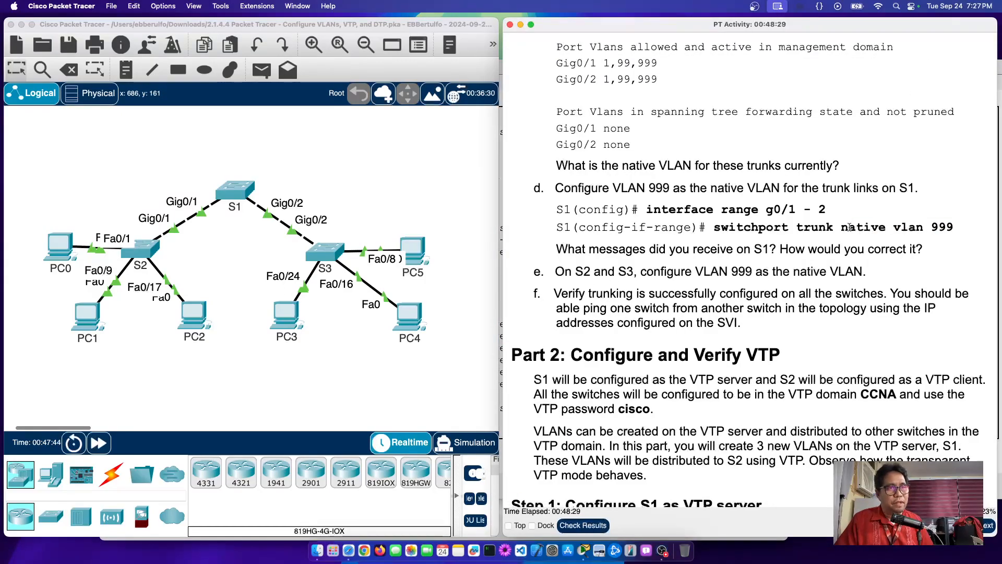
pyautogui.moveTo(870, 227); pyautogui.dragTo(941, 231)
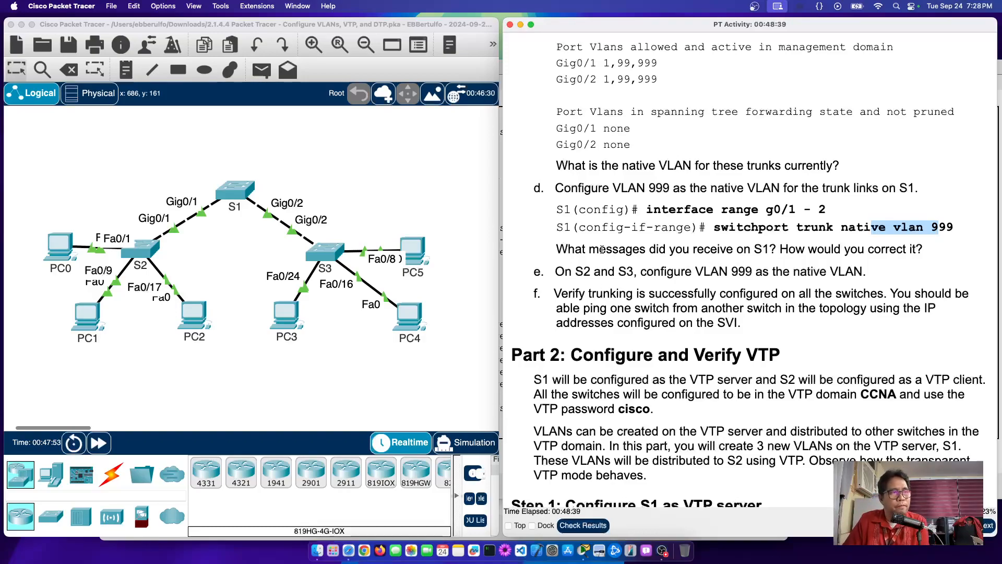
pyautogui.click(576, 250)
pyautogui.moveTo(576, 250); pyautogui.dragTo(915, 249)
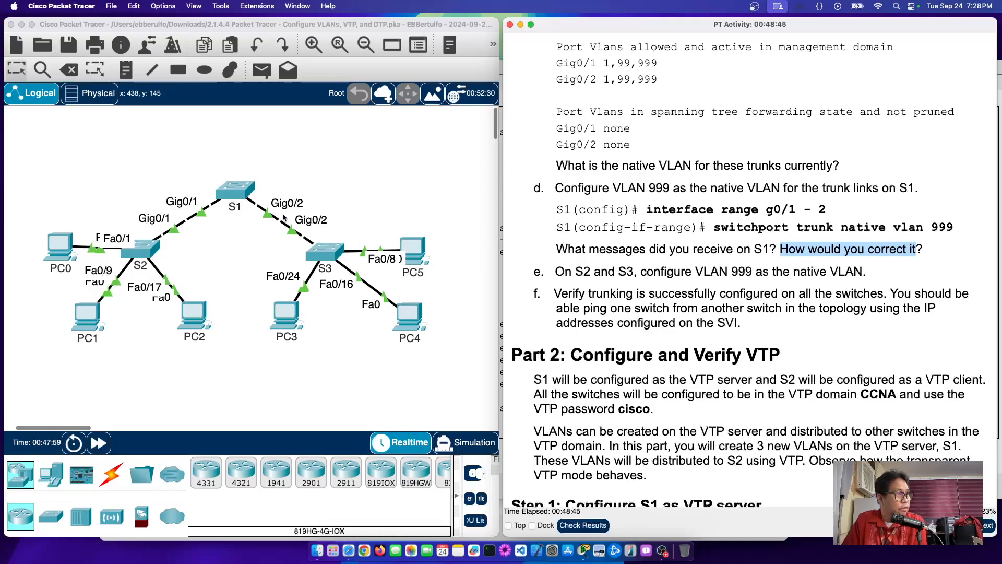
# Step: Scroll through S1's output to locate the native VLAN mismatch messages, then return to the topology
pyautogui.click(240, 197)
pyautogui.scroll(5, 343, 349)
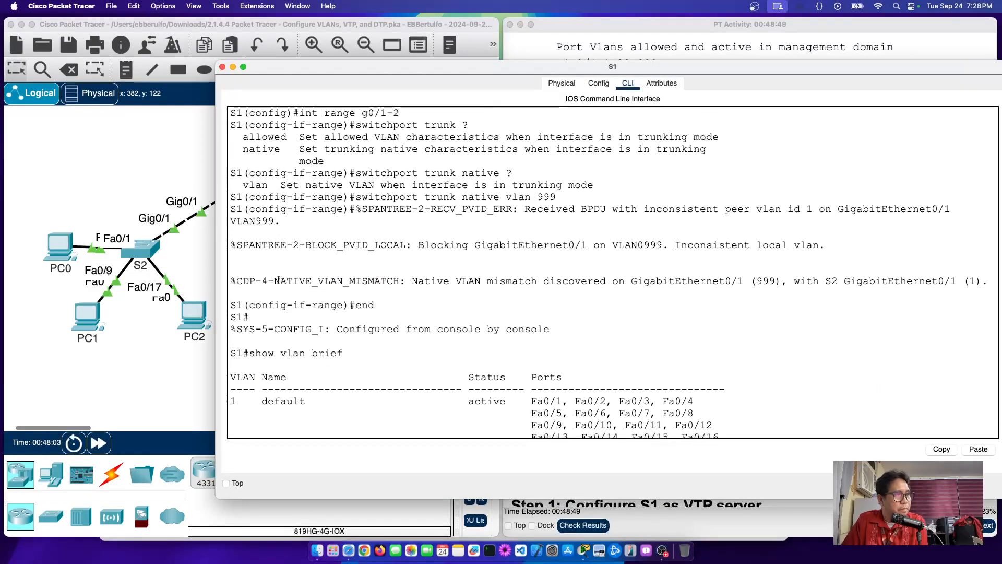
pyautogui.moveTo(280, 282); pyautogui.dragTo(525, 288)
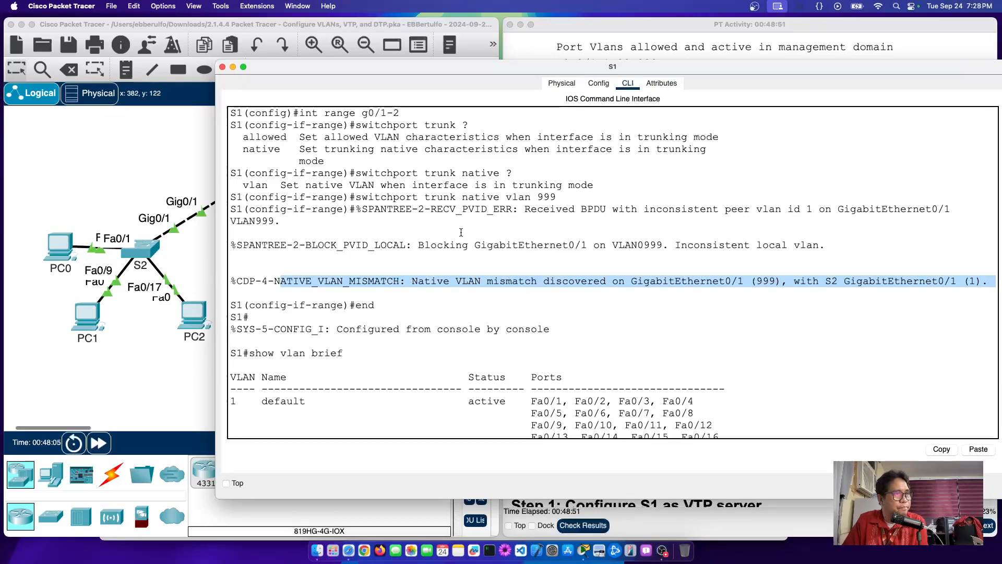
pyautogui.scroll(2, 457, 225)
pyautogui.moveTo(393, 223); pyautogui.dragTo(572, 229)
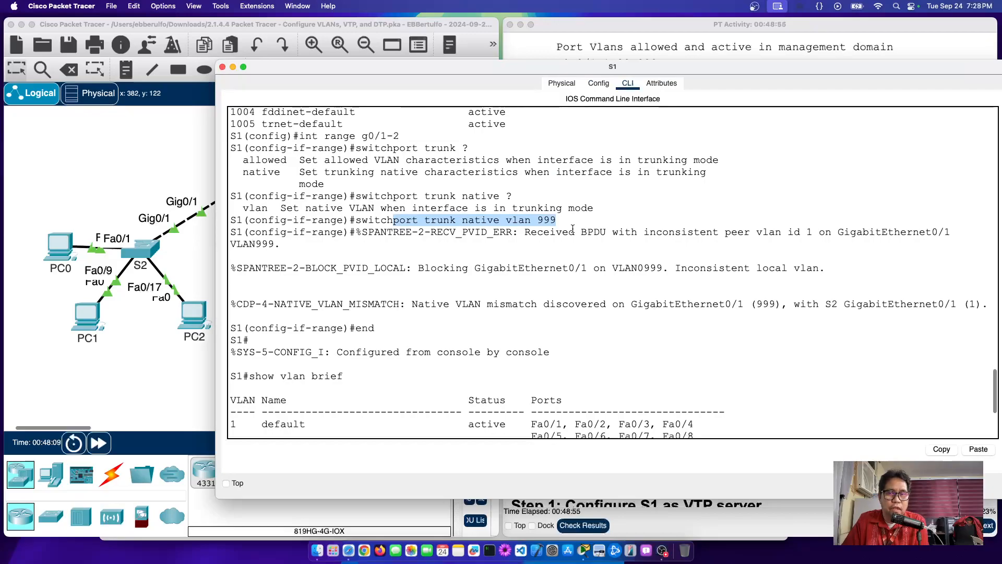
pyautogui.scroll(1, 573, 229)
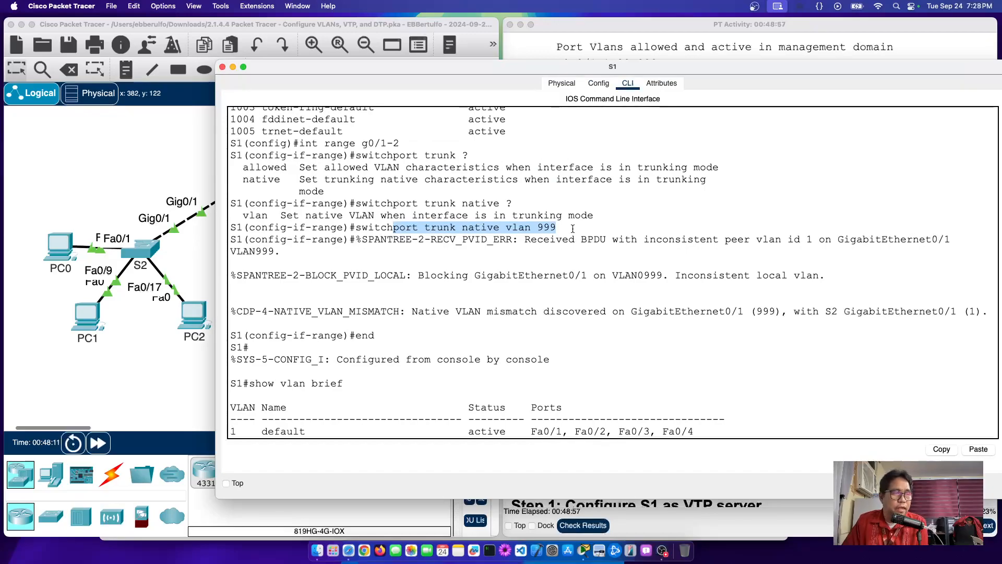
pyautogui.click(494, 249)
pyautogui.scroll(-1, 426, 237)
pyautogui.scroll(-10, 426, 237)
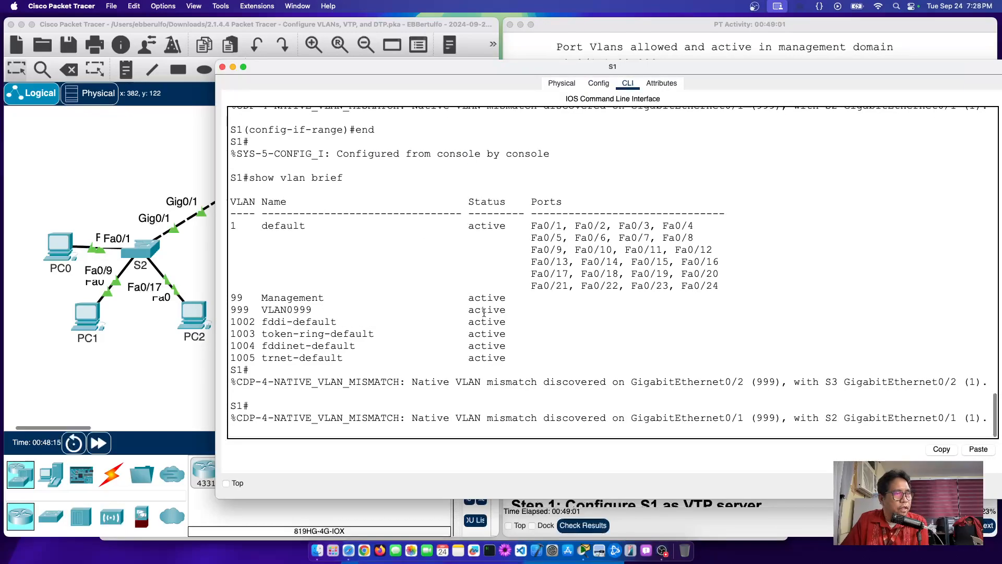
pyautogui.moveTo(309, 380); pyautogui.dragTo(550, 424)
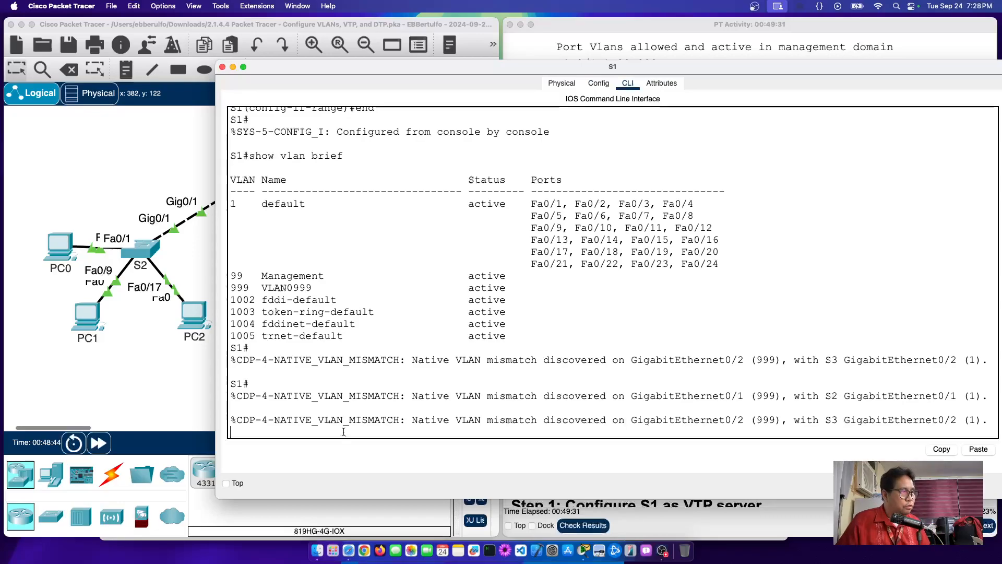
pyautogui.click(175, 386)
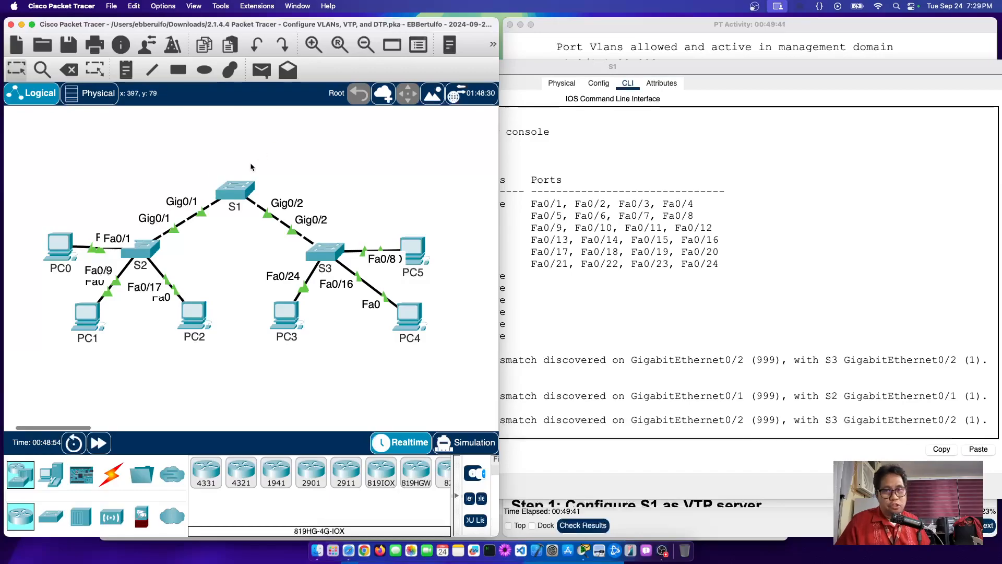
# Step: Open S2's CLI, enter enable mode, and note S1's native VLAN 999 in the mismatch message
pyautogui.click(138, 249)
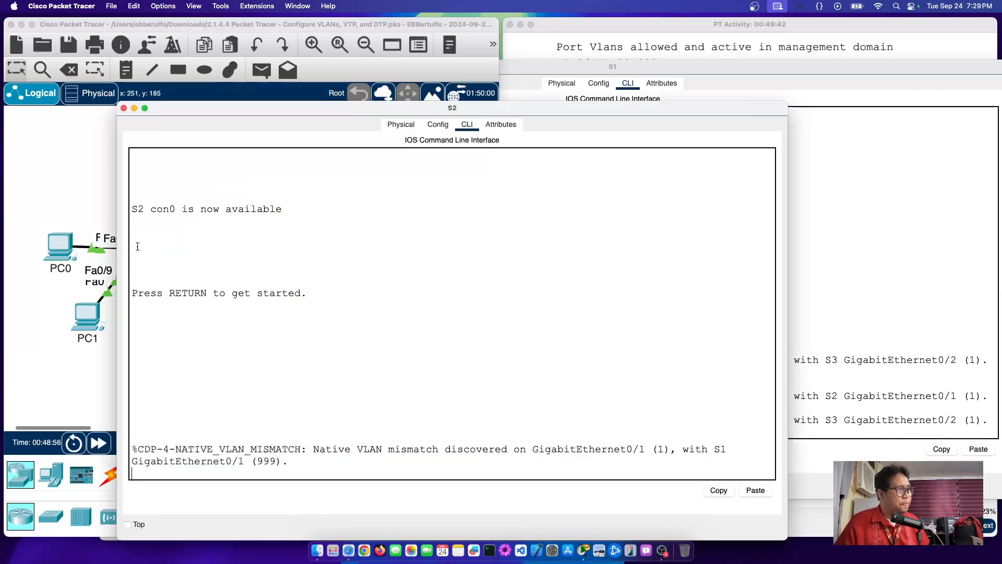
pyautogui.click(100, 231)
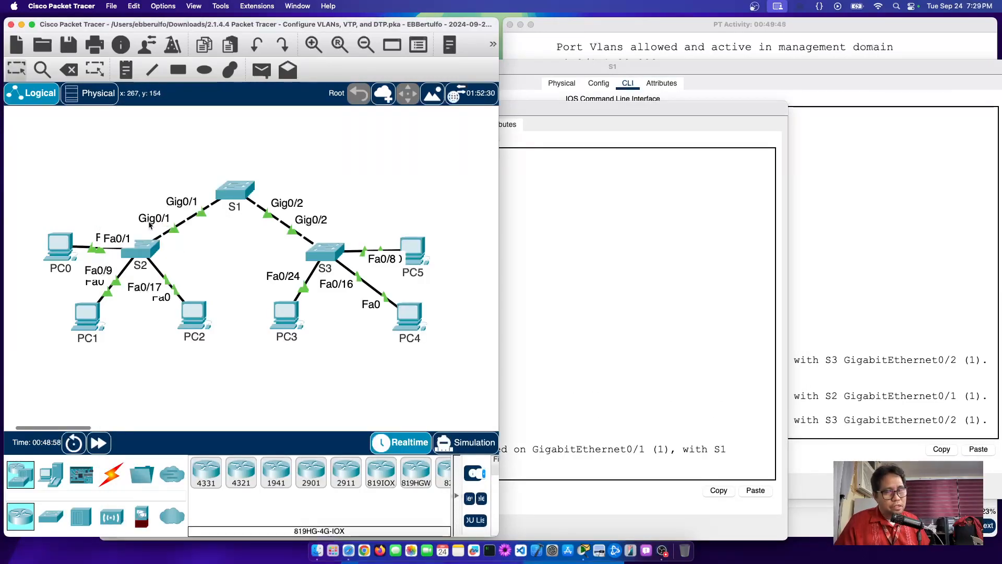
pyautogui.click(143, 253)
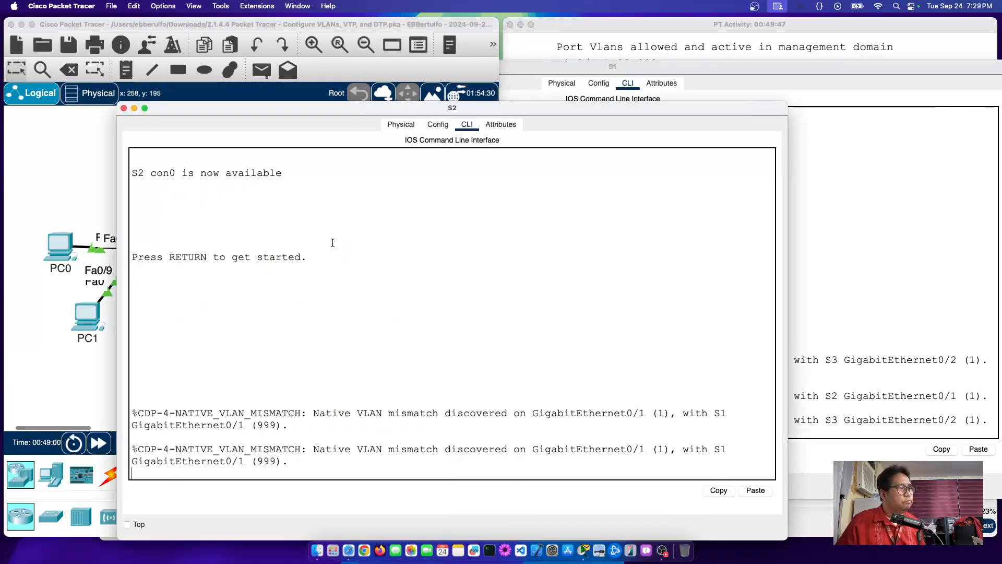
pyautogui.press('Return')
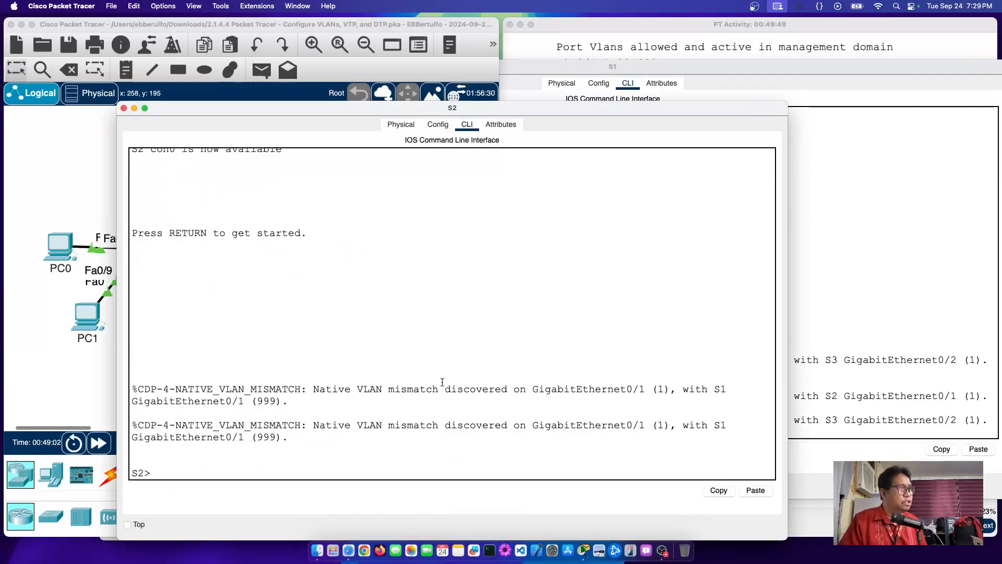
pyautogui.write('en')
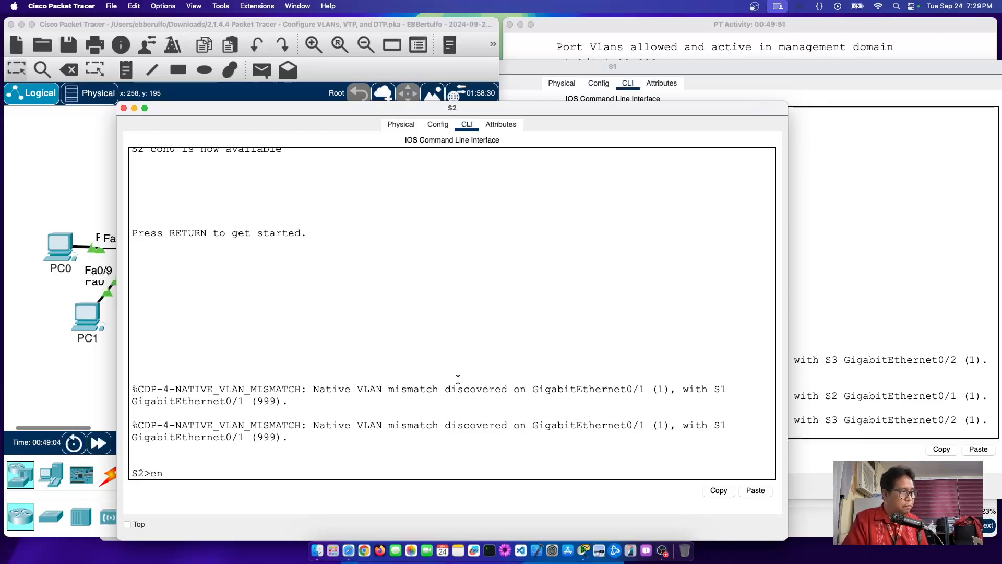
pyautogui.press('Return')
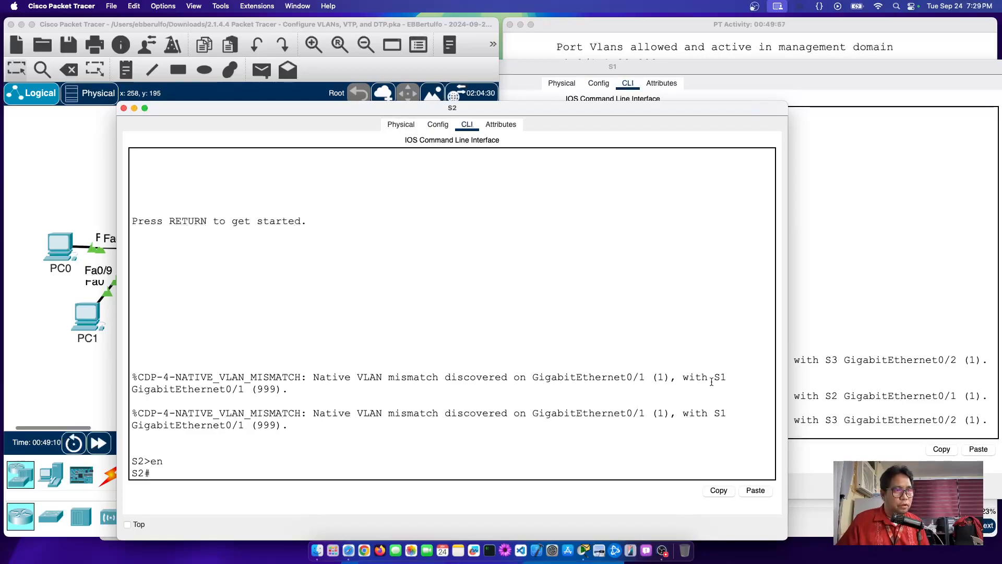
pyautogui.moveTo(713, 378); pyautogui.dragTo(733, 377)
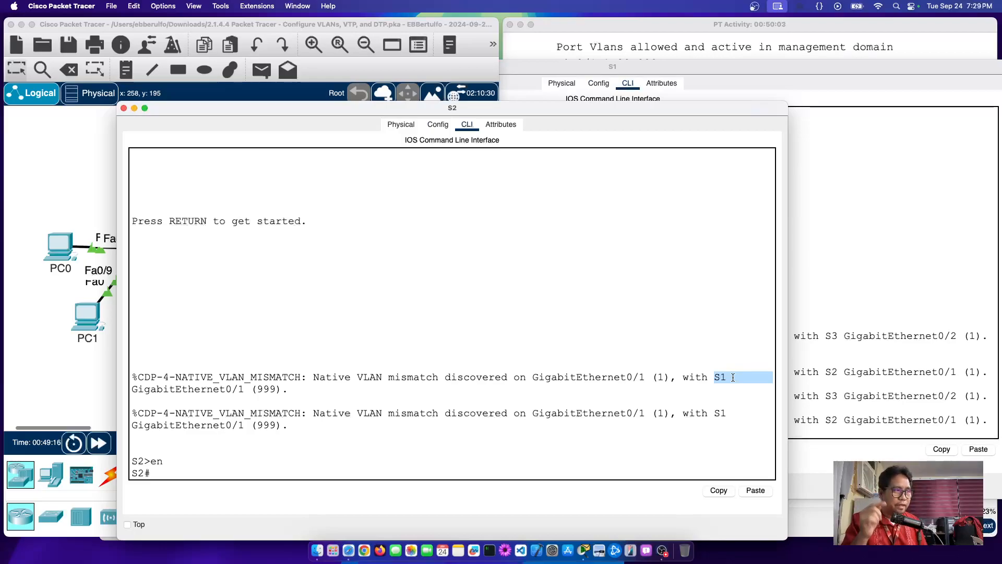
pyautogui.doubleClick(266, 388)
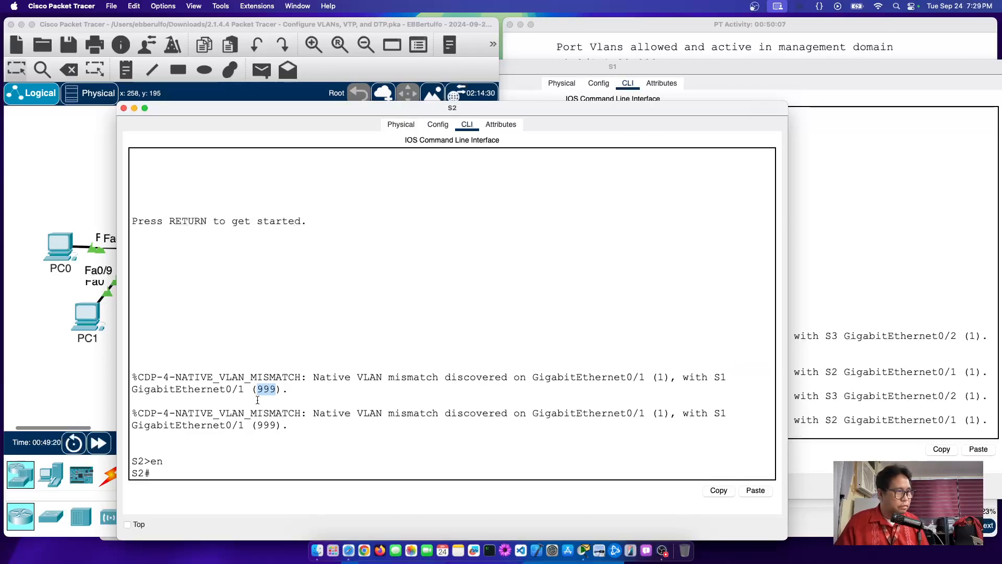
pyautogui.click(204, 470)
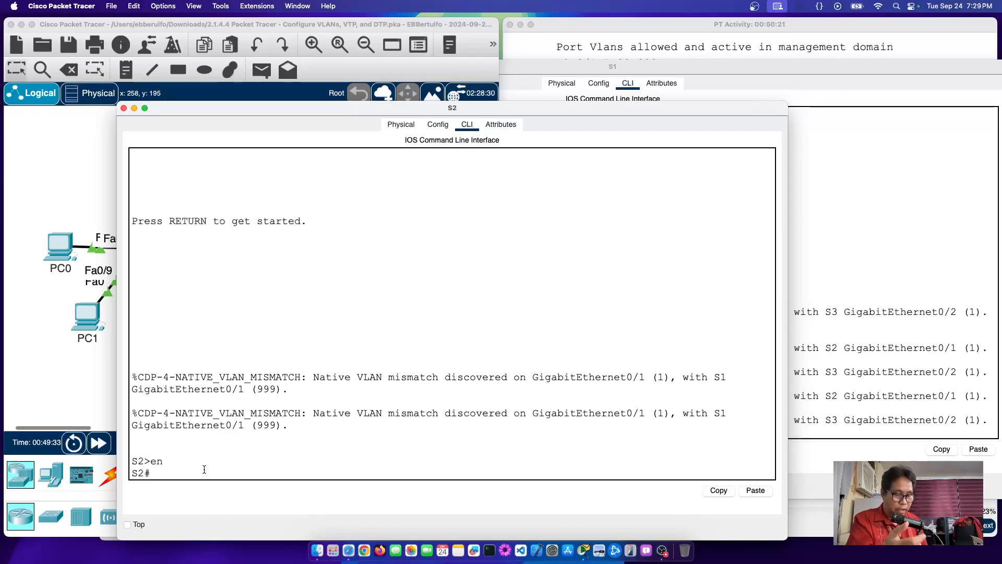
# Step: Set S2's Gig0/1 to 'switchport trunk native vlan 999', exit configuration, and check S1's console
pyautogui.write('conf t')
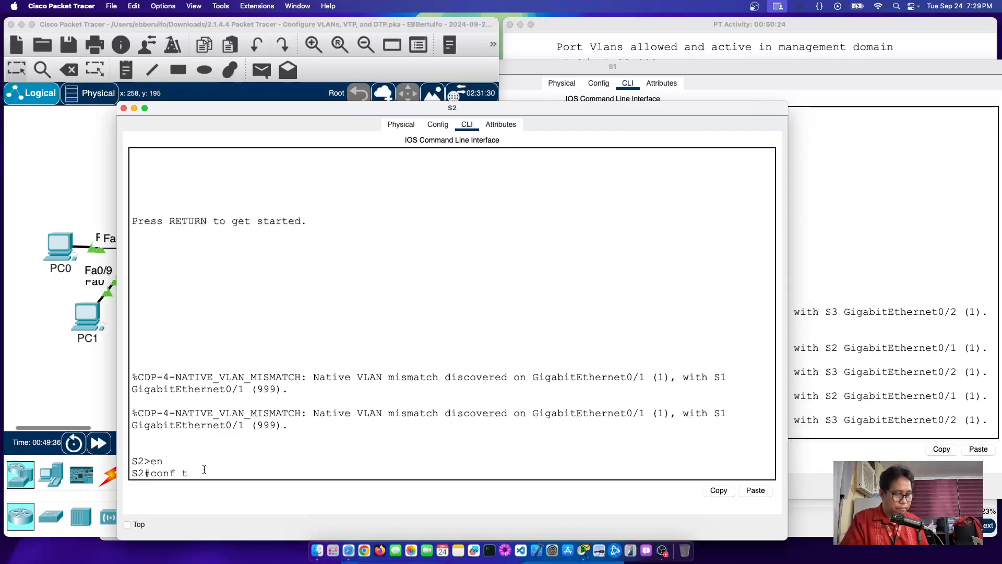
pyautogui.press('Return')
pyautogui.write('in')
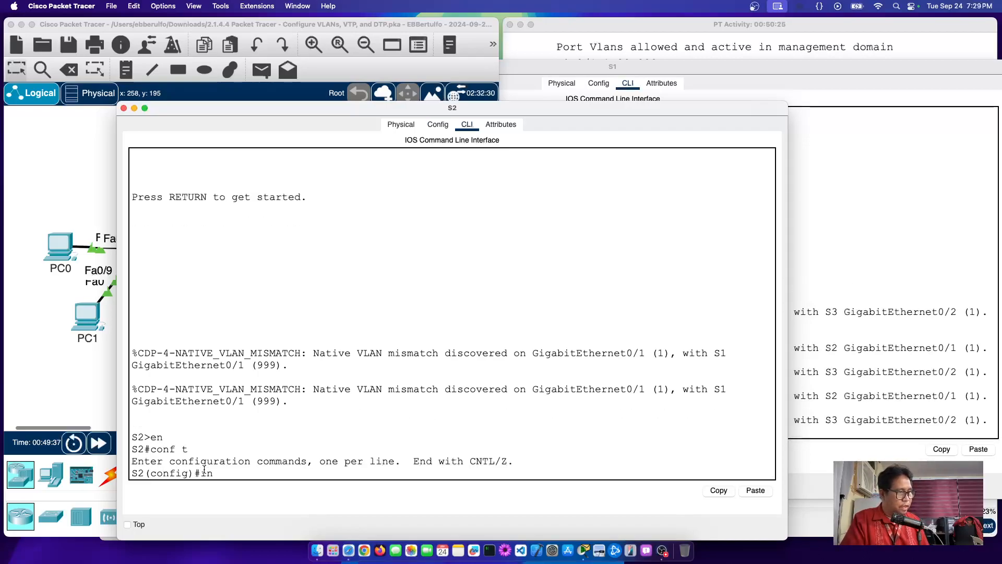
pyautogui.write('t g0/1')
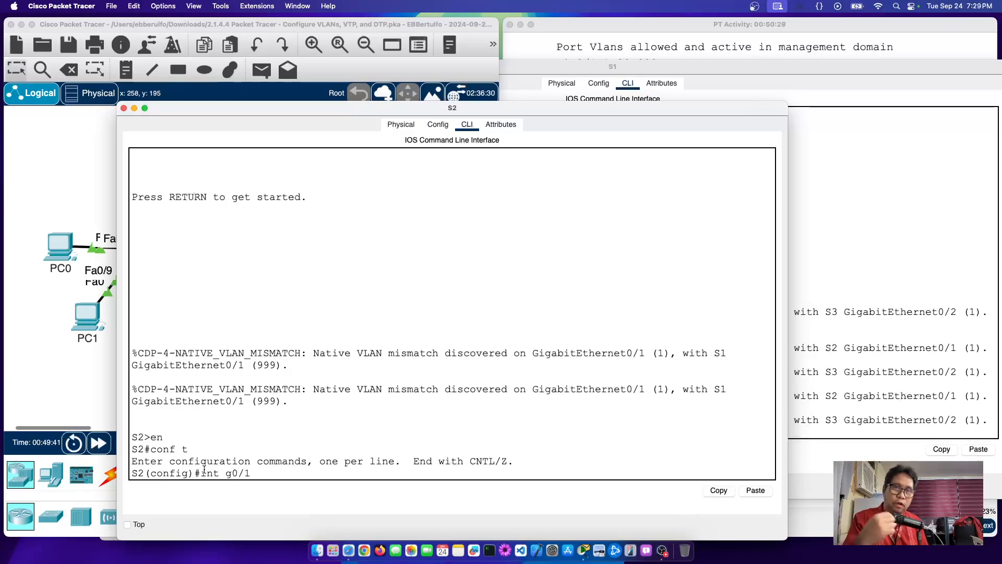
pyautogui.press('Return')
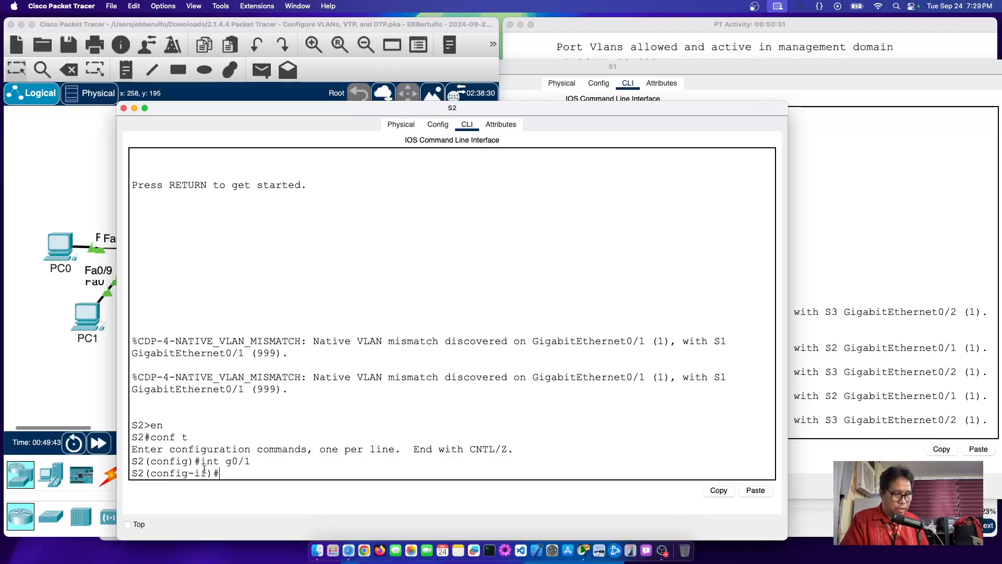
pyautogui.write('swi')
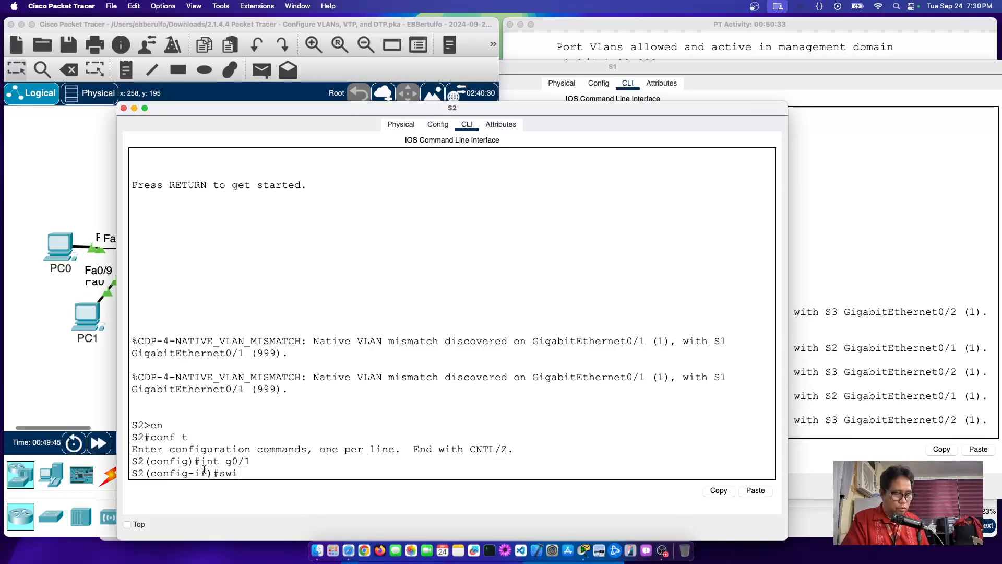
pyautogui.write('tchport')
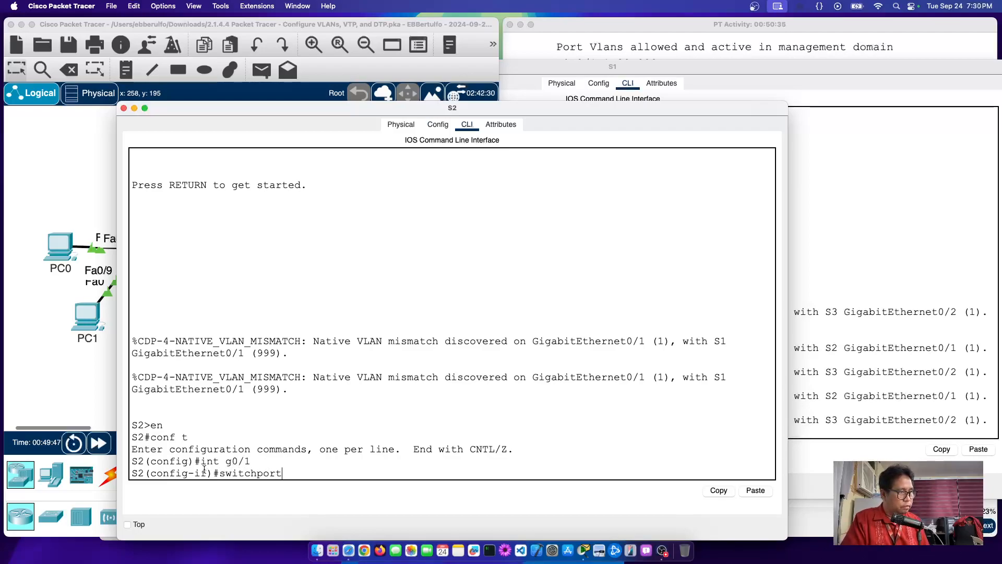
pyautogui.write(' trunk nativ')
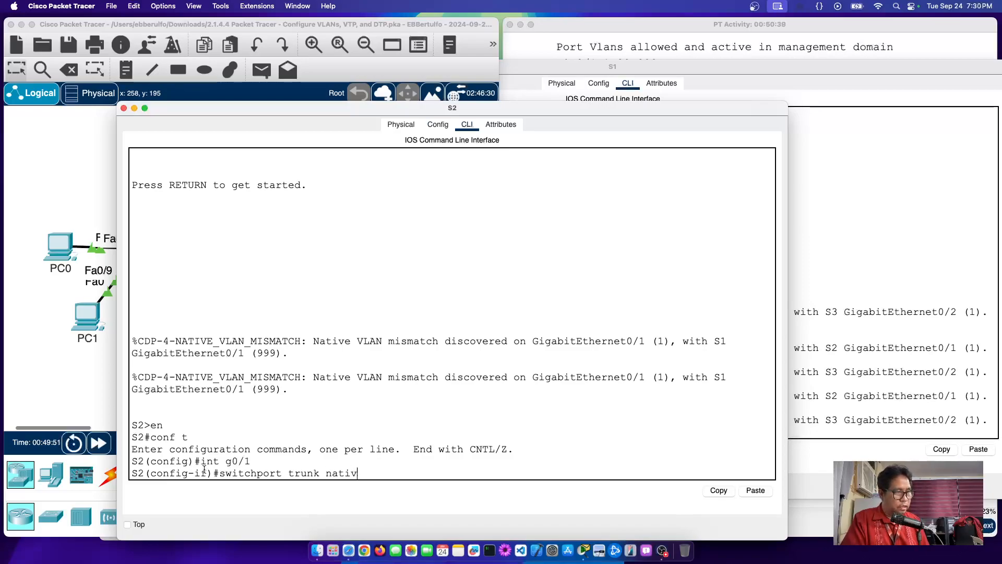
pyautogui.write('e vlan 999')
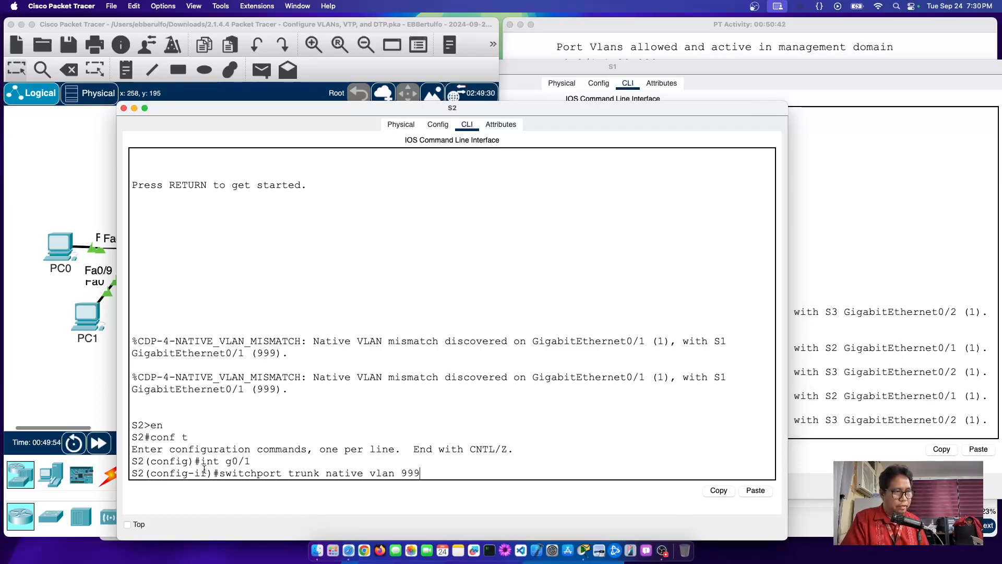
pyautogui.press('Return')
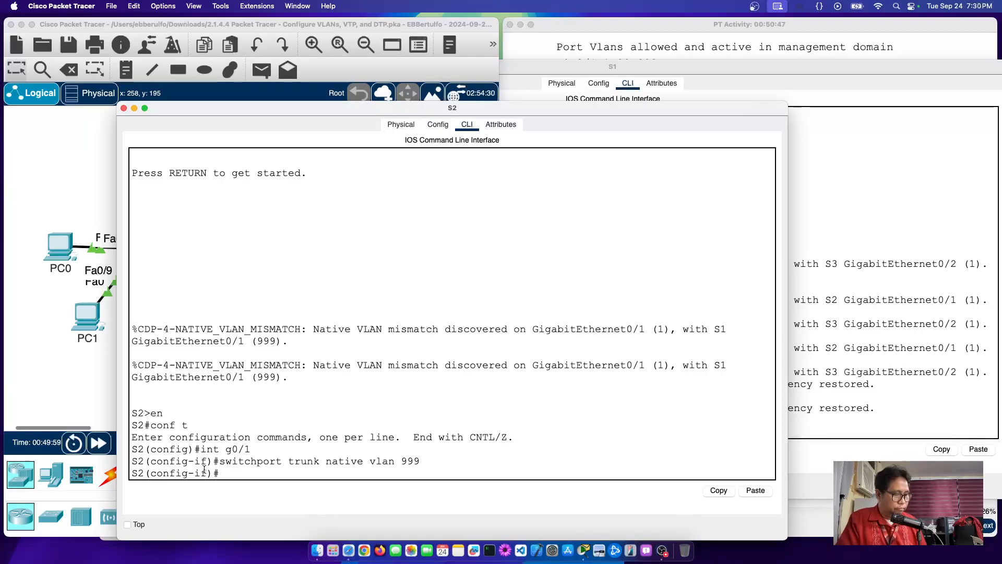
pyautogui.write('end')
pyautogui.press('Return')
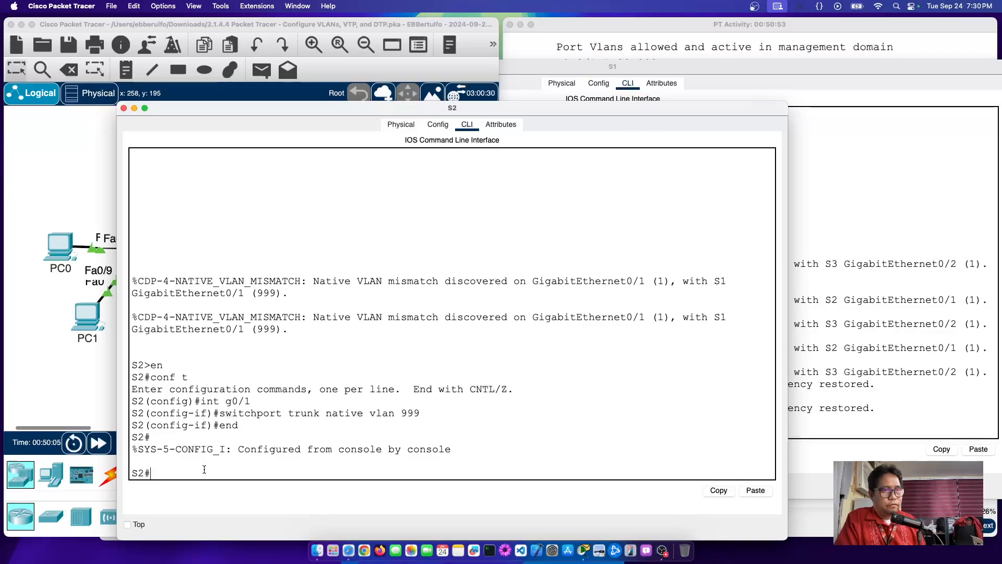
pyautogui.click(863, 154)
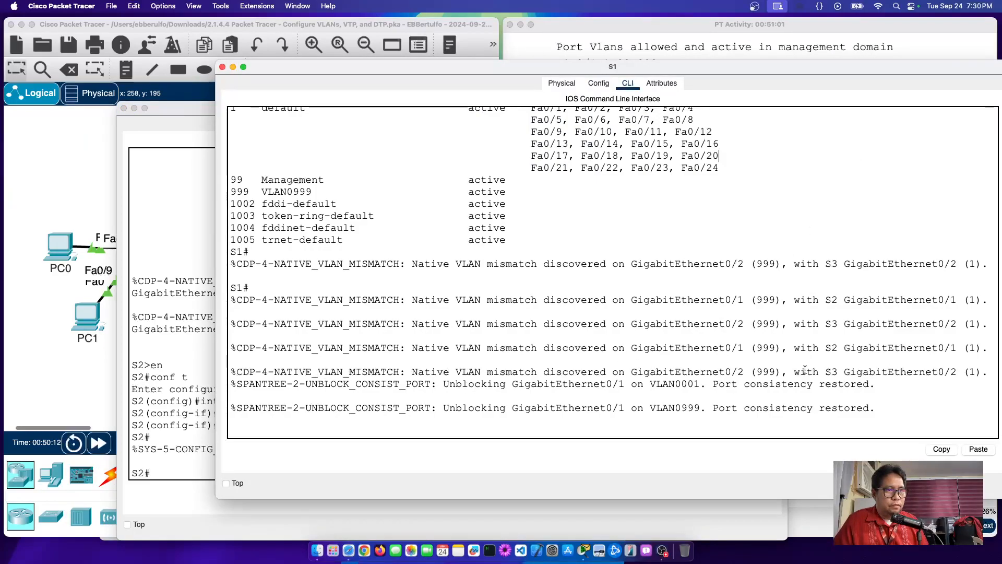
# Step: List S2's VLANs and ports with 'show vlan brief'
pyautogui.scroll(-1, 804, 369)
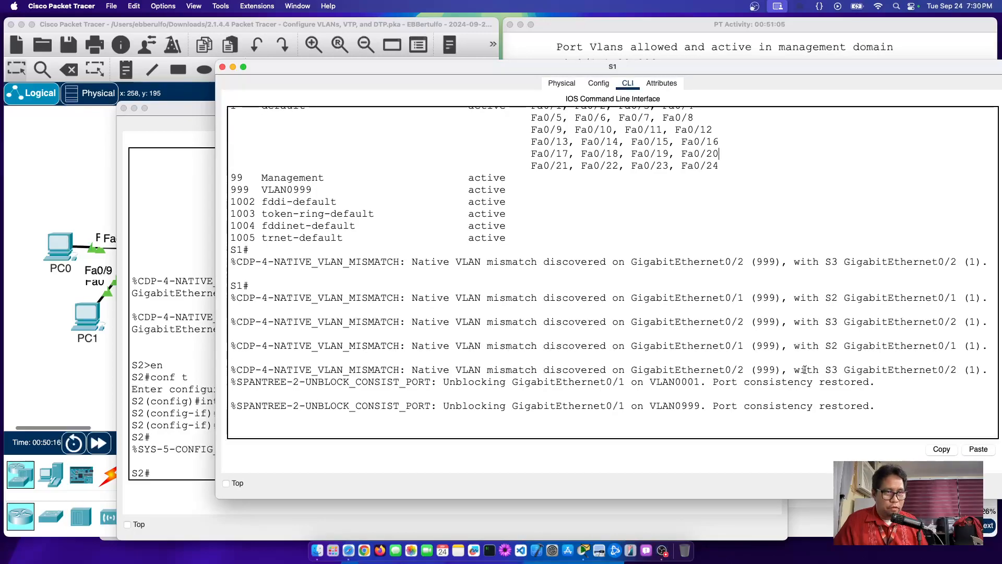
pyautogui.click(196, 437)
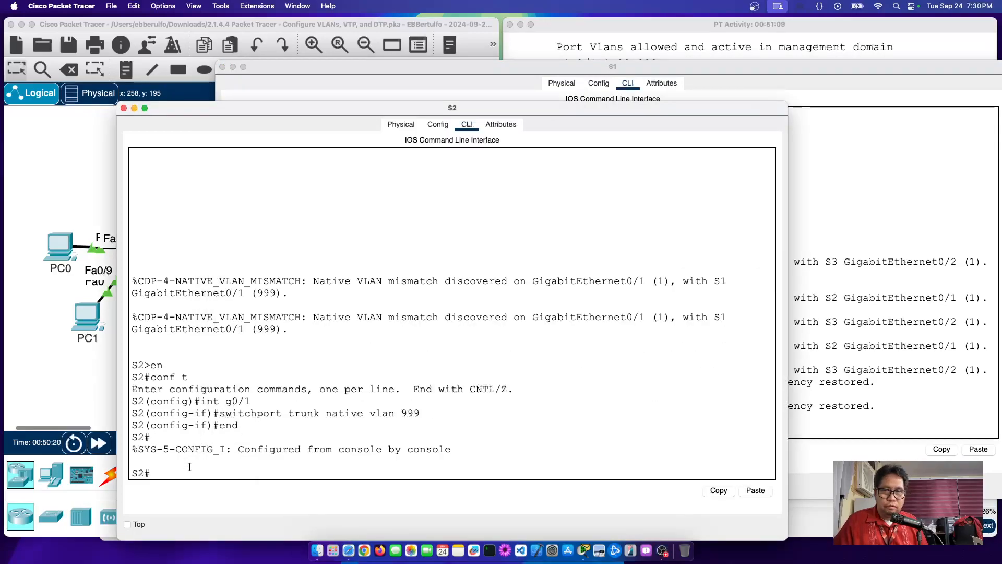
pyautogui.write('sho')
pyautogui.press('BackSpace')
pyautogui.press('BackSpace')
pyautogui.press('BackSpace')
pyautogui.write('show')
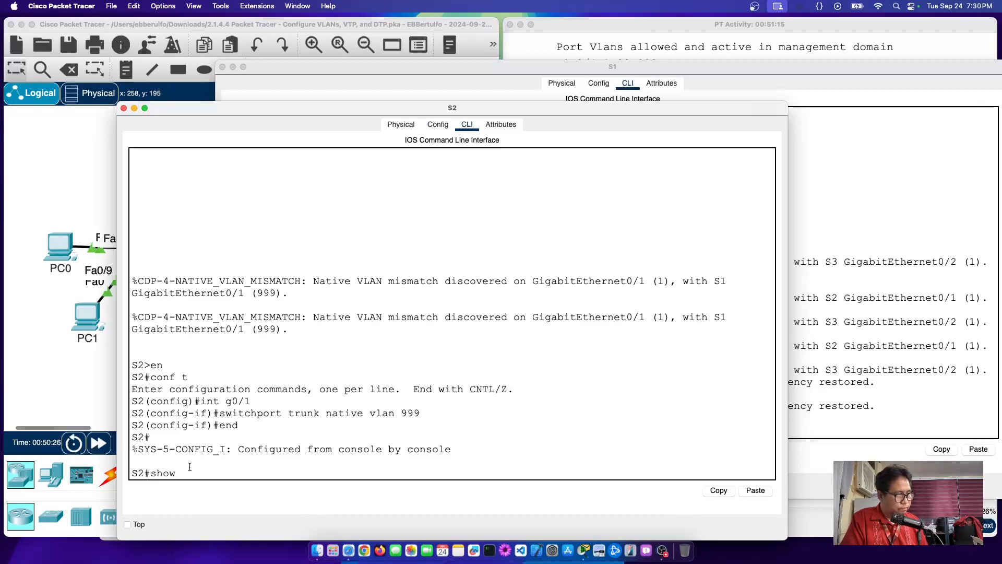
pyautogui.write(' vlan brief')
pyautogui.press('Return')
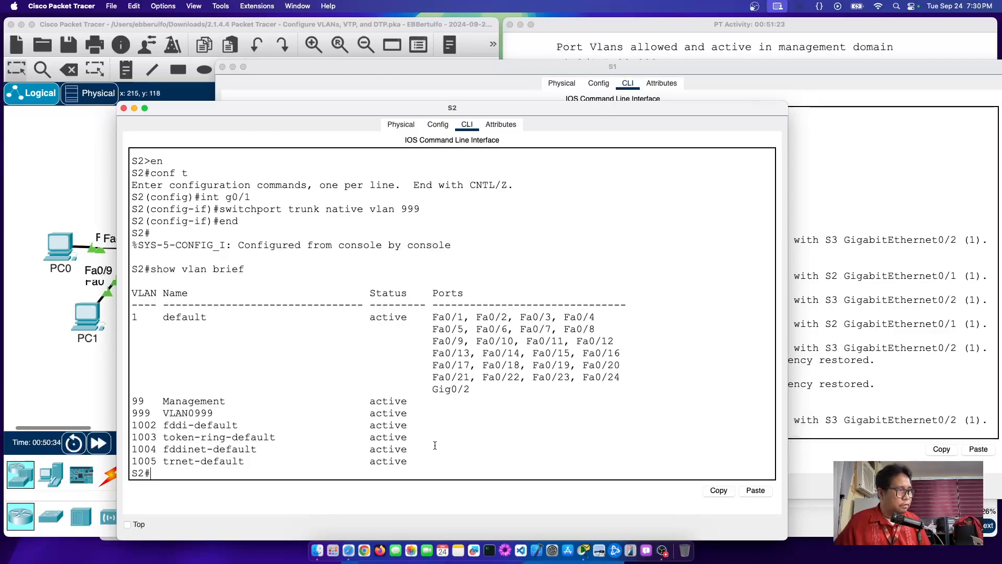
# Step: Run 'show interfaces trunk' on S2 and confirm native VLAN 999 on Gig0/1
pyautogui.press('Up')
pyautogui.press('BackSpace')
pyautogui.press('BackSpace')
pyautogui.press('BackSpace')
pyautogui.press('BackSpace')
pyautogui.press('BackSpace')
pyautogui.press('BackSpace')
pyautogui.press('BackSpace')
pyautogui.write('interfacer')
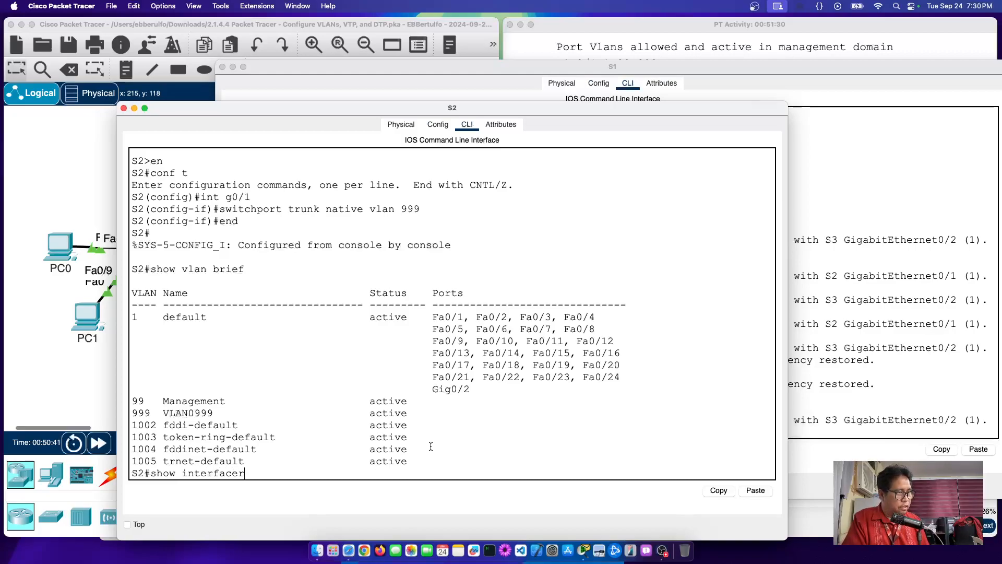
pyautogui.press('BackSpace')
pyautogui.write('s trunk')
pyautogui.press('Return')
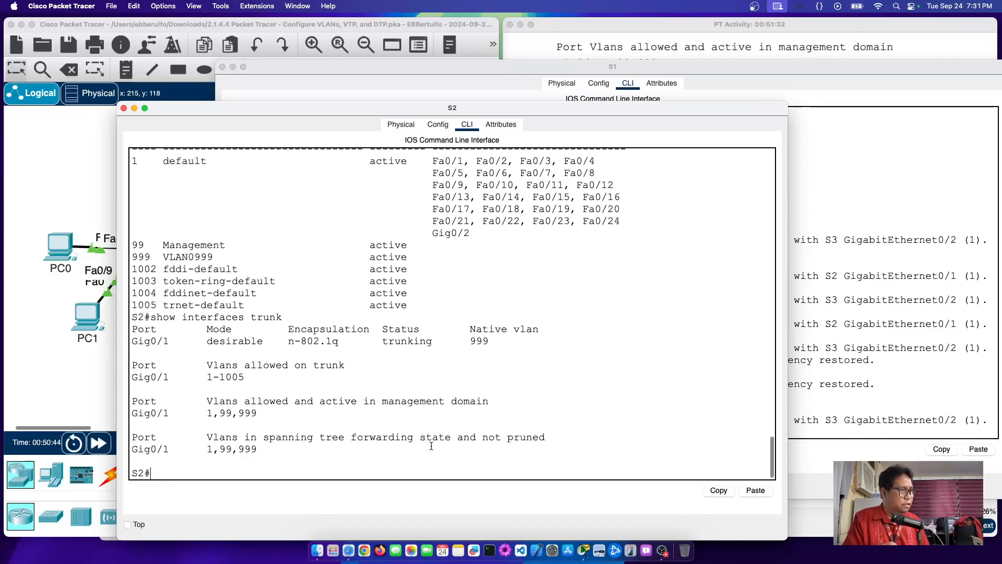
pyautogui.moveTo(469, 340); pyautogui.dragTo(511, 344)
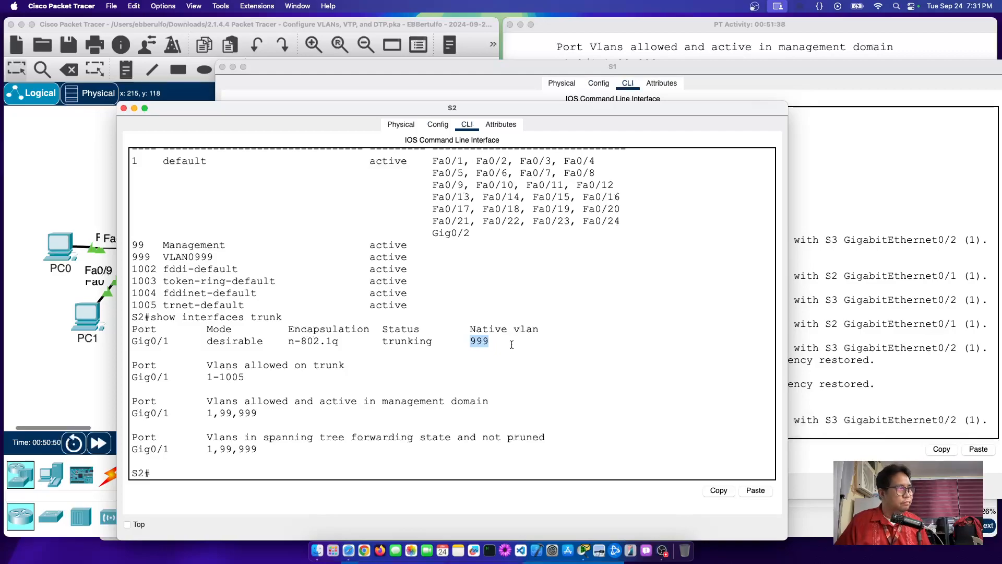
# Step: Run 'sho interfaces trunk' on S1 and confirm native VLAN 999 on Gig0/1 and Gig0/2
pyautogui.click(794, 278)
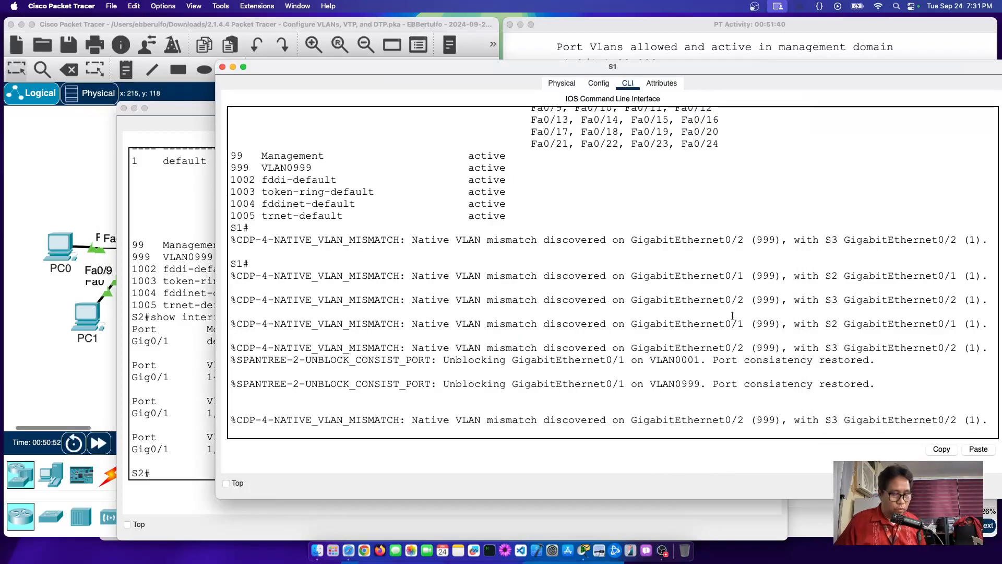
pyautogui.press('Return')
pyautogui.write('sh')
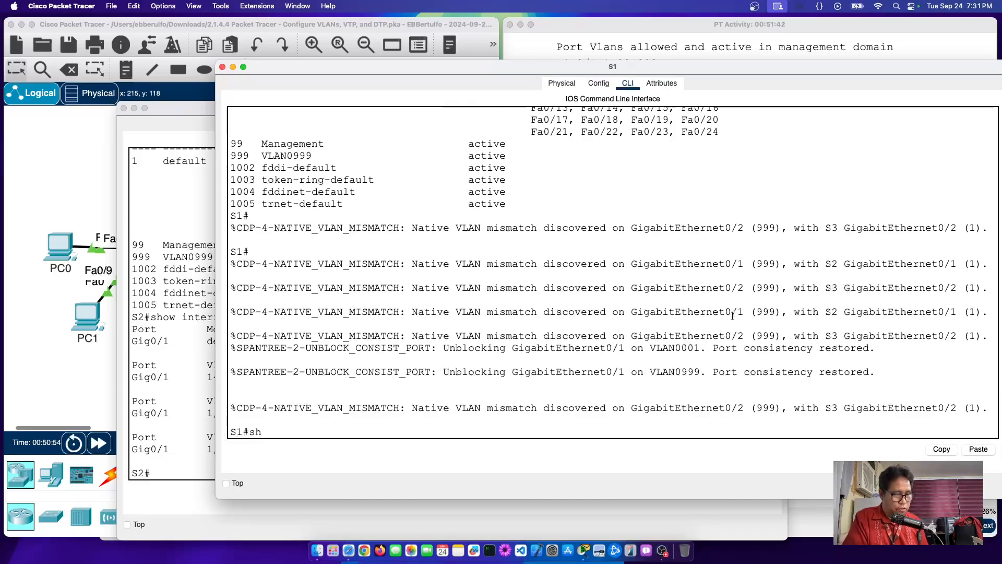
pyautogui.write('o')
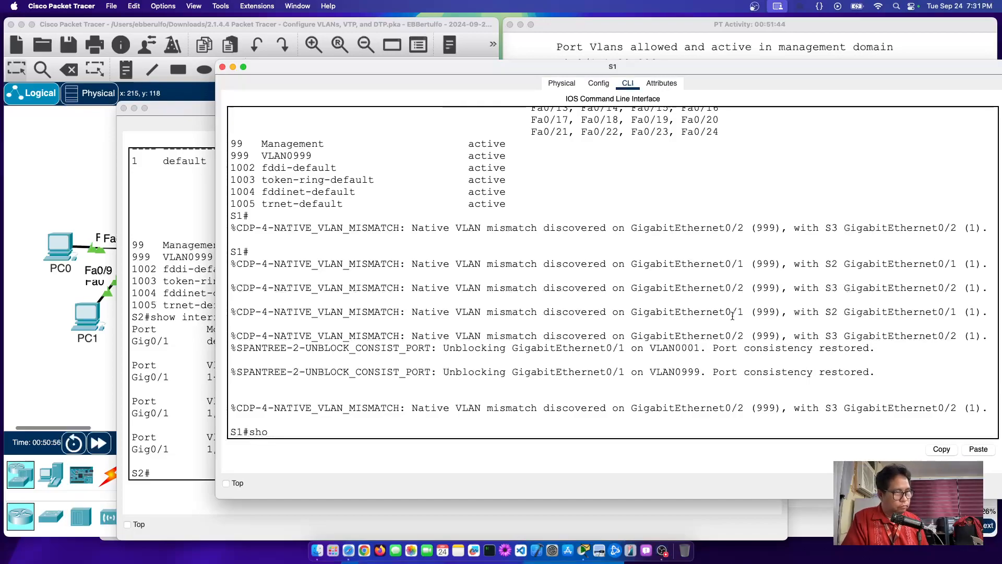
pyautogui.write(' interfaces trunk')
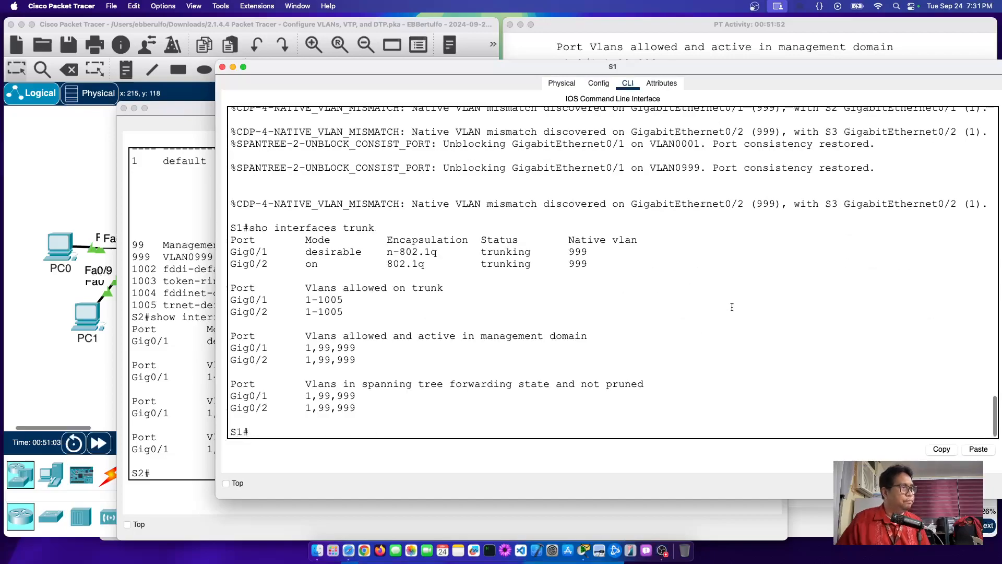
pyautogui.moveTo(565, 252); pyautogui.dragTo(627, 275)
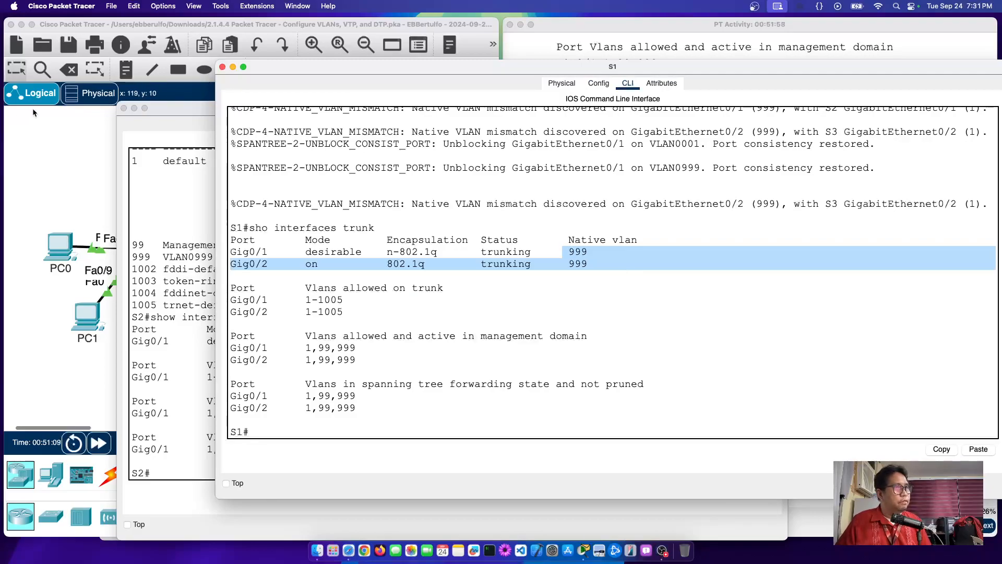
pyautogui.click(30, 174)
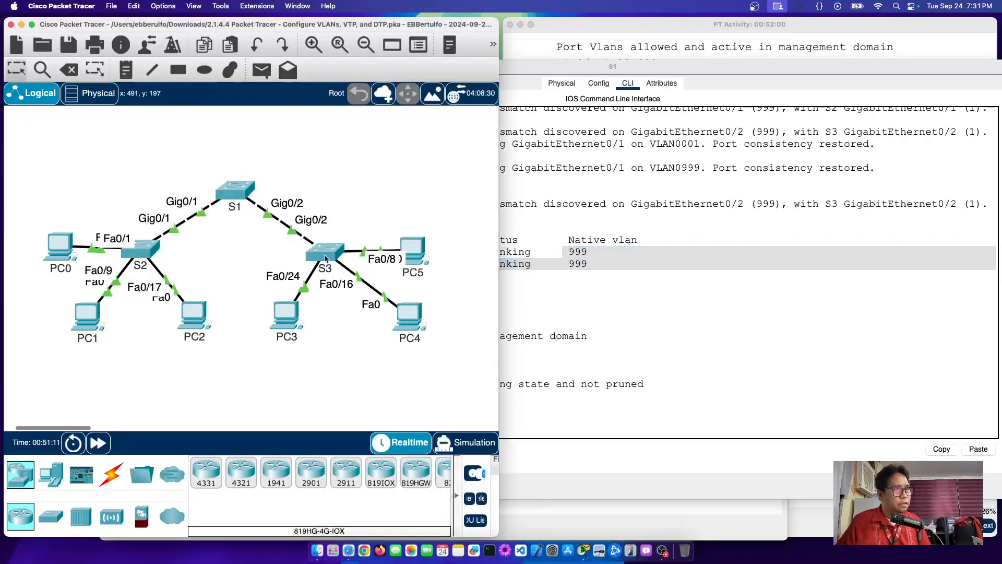
# Step: Open S3's console and find the mismatch message naming S1's Gig0/2 with native VLAN 999
pyautogui.click(327, 253)
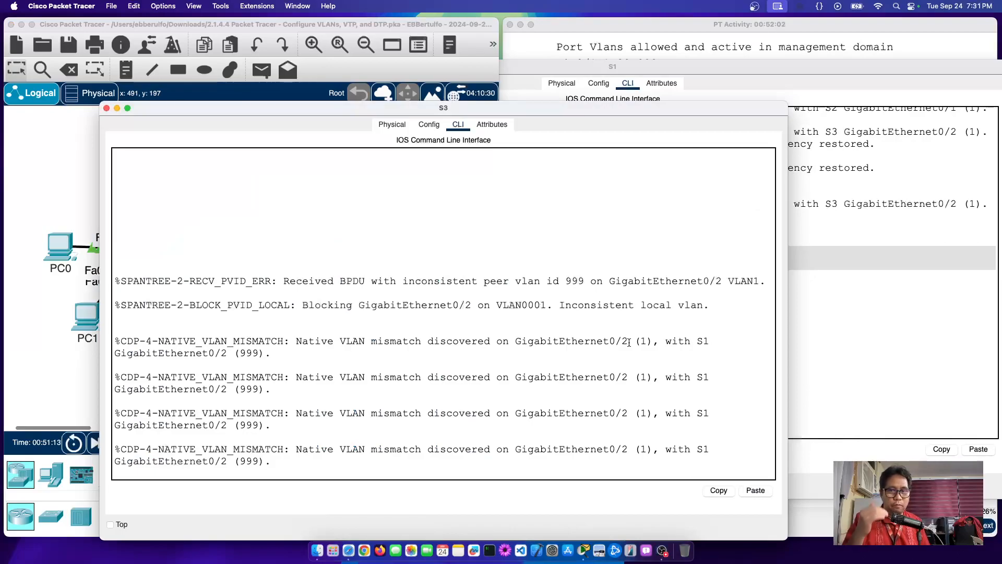
pyautogui.scroll(-1, 629, 342)
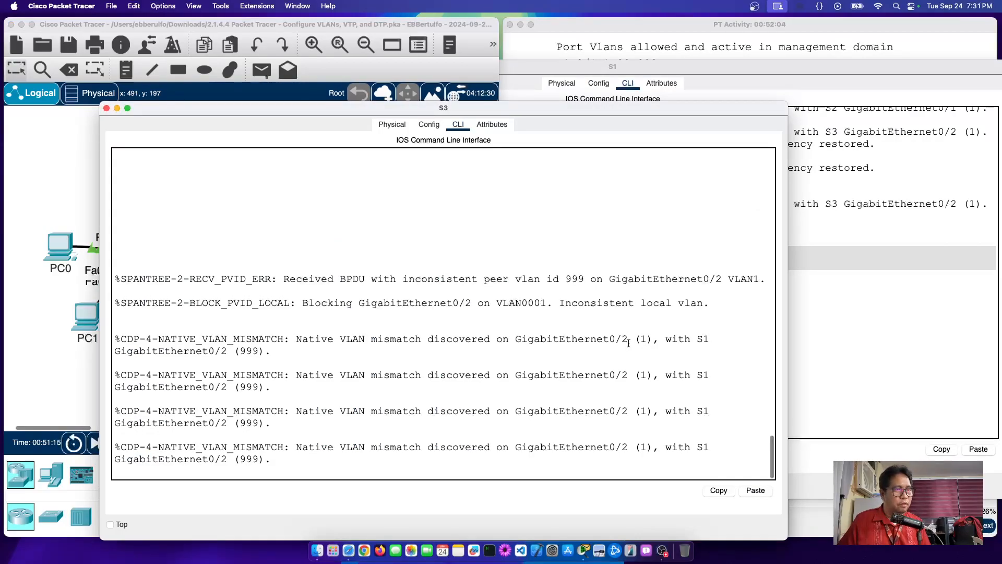
pyautogui.moveTo(693, 342); pyautogui.dragTo(702, 339)
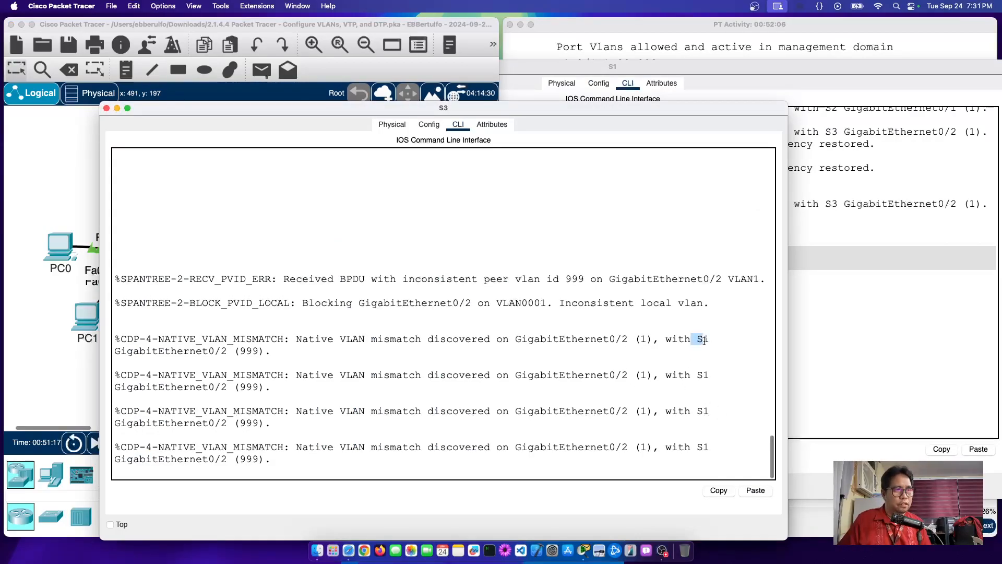
pyautogui.scroll(1, 699, 340)
pyautogui.doubleClick(245, 357)
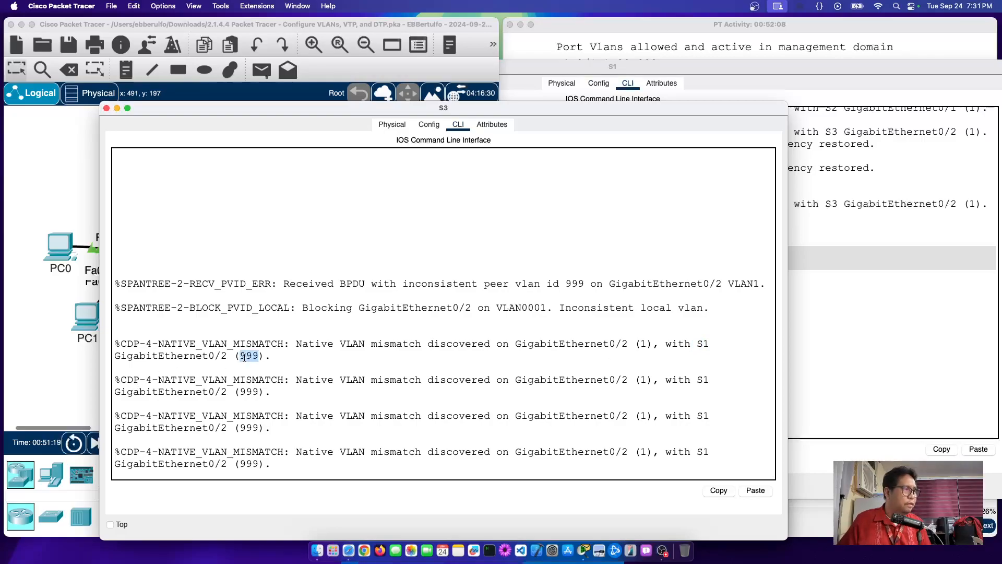
pyautogui.moveTo(203, 355); pyautogui.dragTo(231, 357)
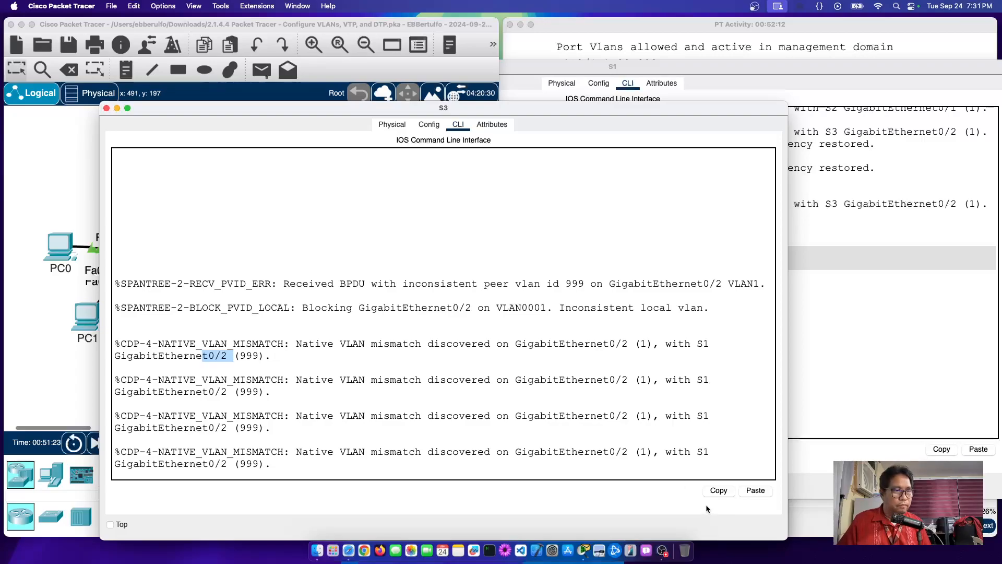
pyautogui.click(629, 467)
# Step: On S3, apply 'switchport trunk native vlan 999' to Gig0/2 and note port consistency restored
pyautogui.press('Return')
pyautogui.write('en')
pyautogui.press('Return')
pyautogui.write('conf t')
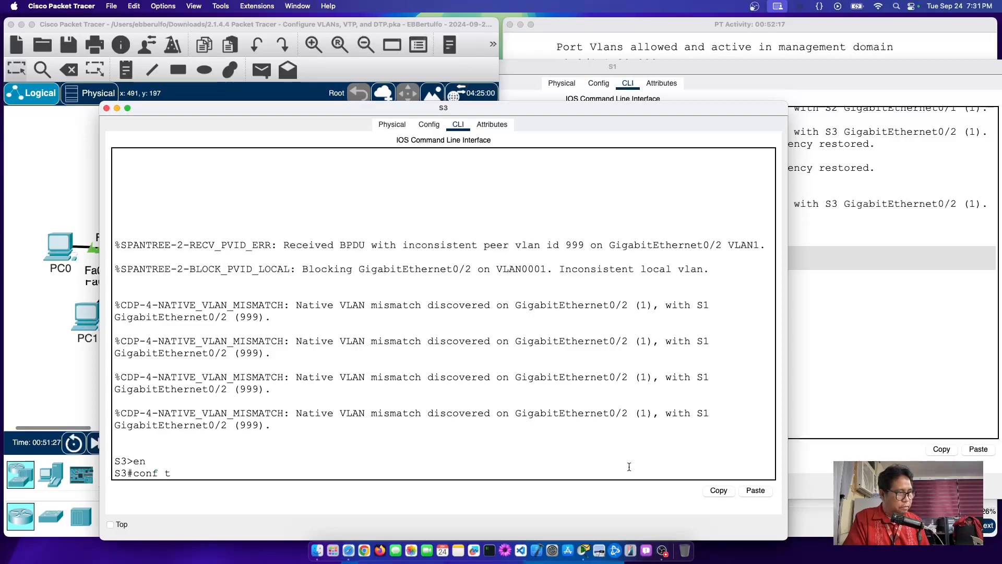
pyautogui.press('Return')
pyautogui.write('int g0/2')
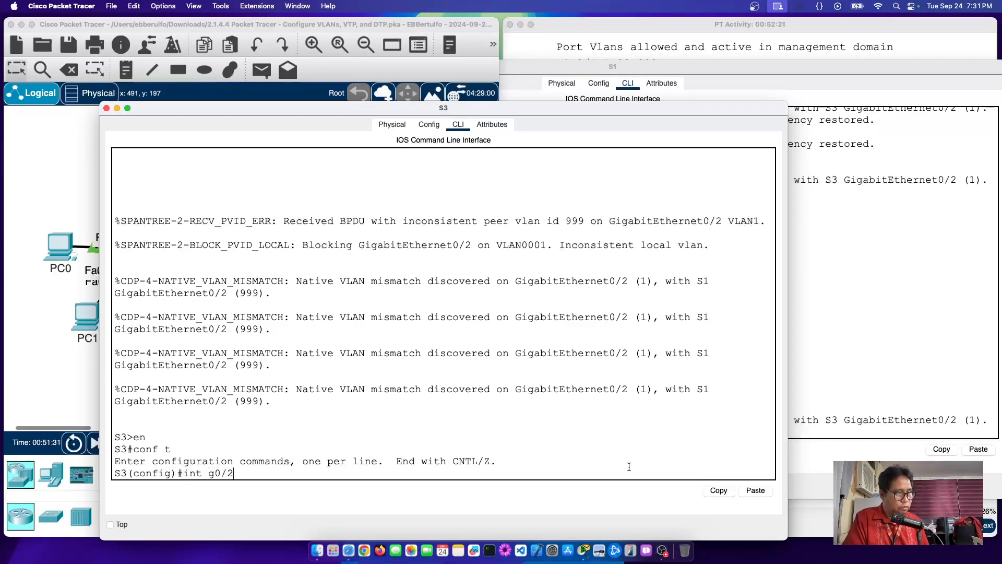
pyautogui.press('Return')
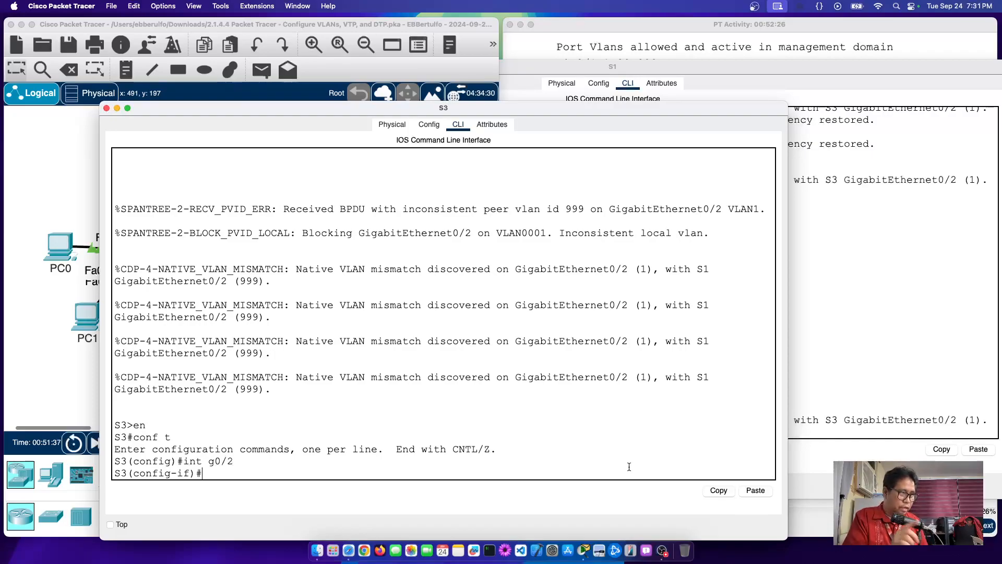
pyautogui.write('switchpor')
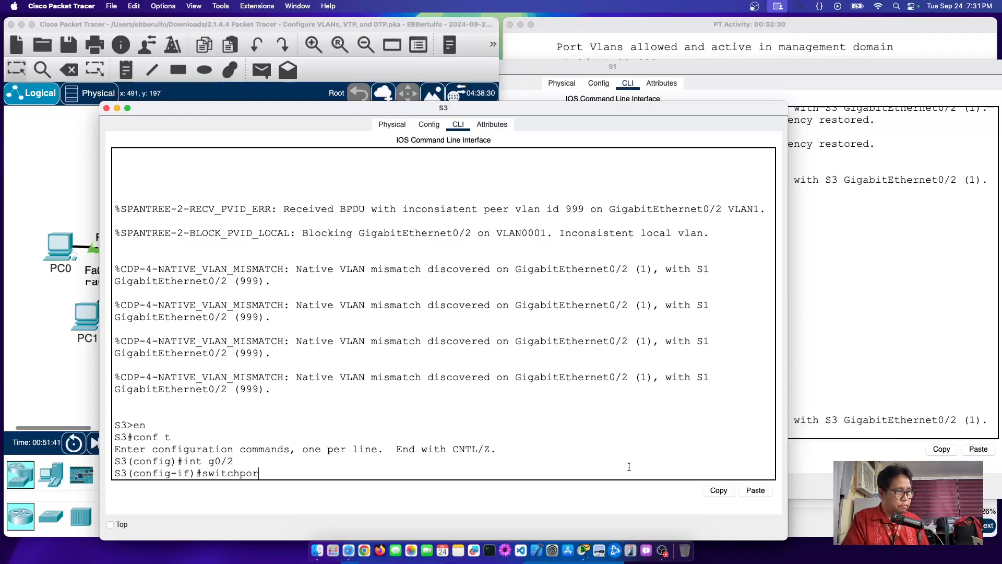
pyautogui.write('t trunk')
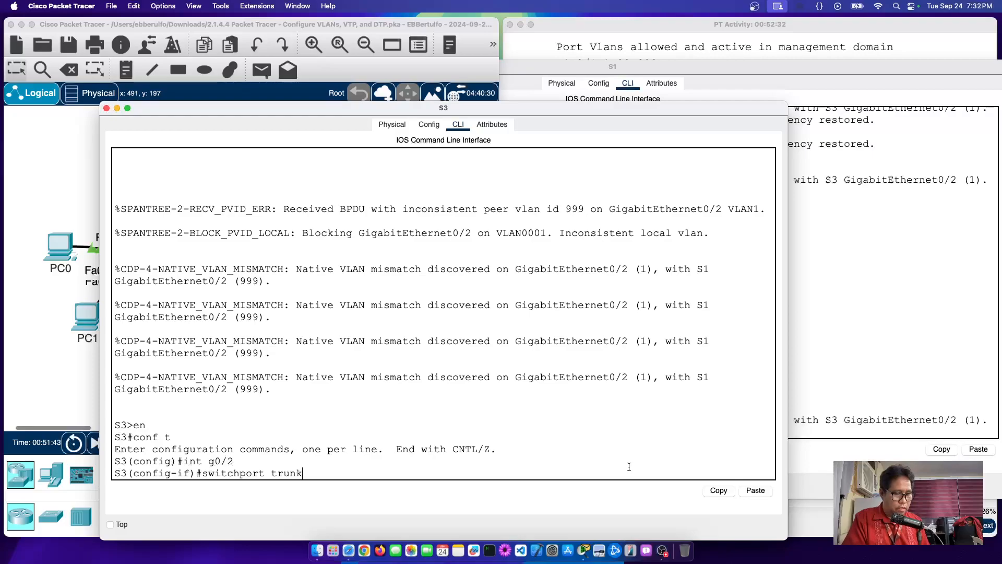
pyautogui.write(' native')
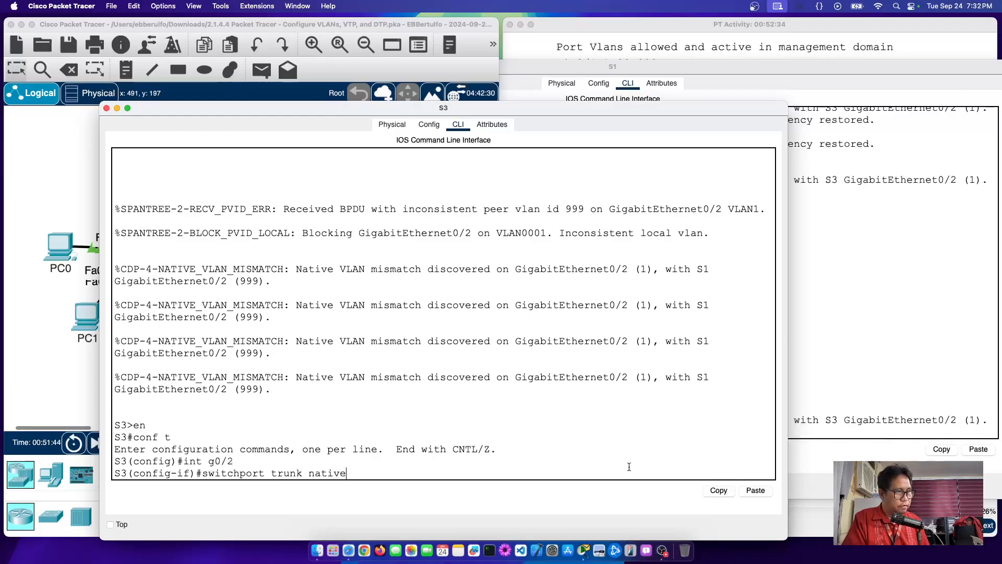
pyautogui.write(' vlan ')
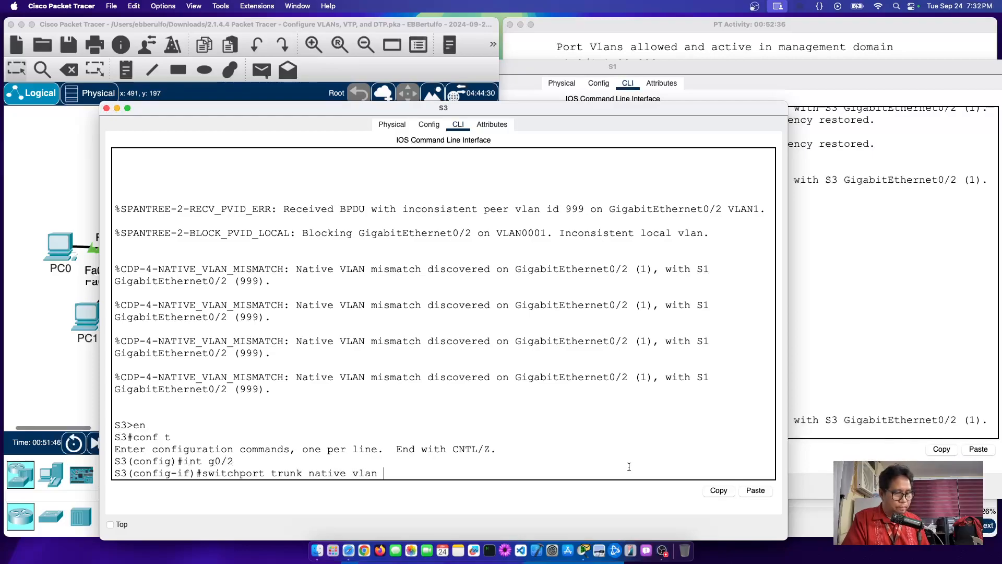
pyautogui.write('999')
pyautogui.press('Return')
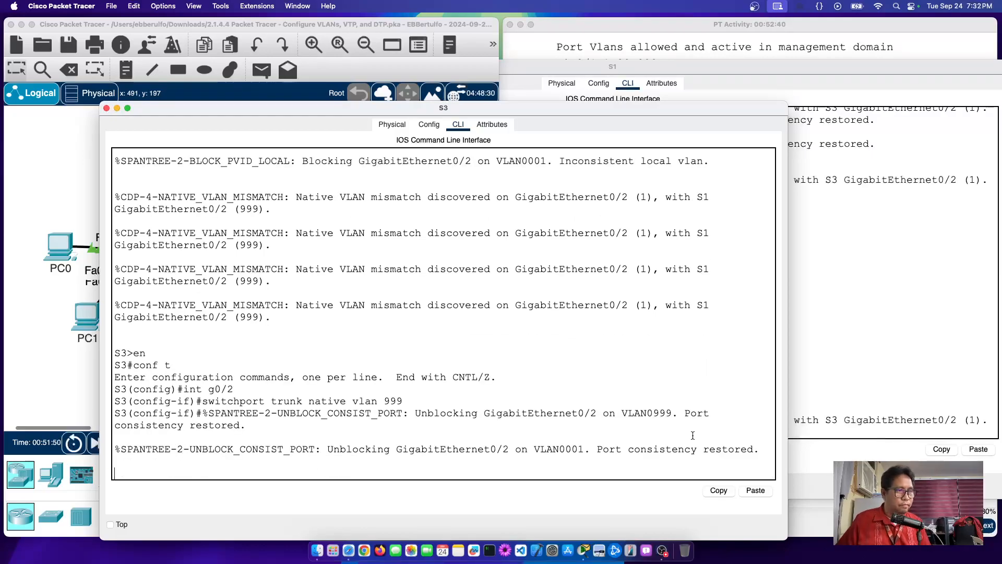
pyautogui.moveTo(602, 450); pyautogui.dragTo(752, 450)
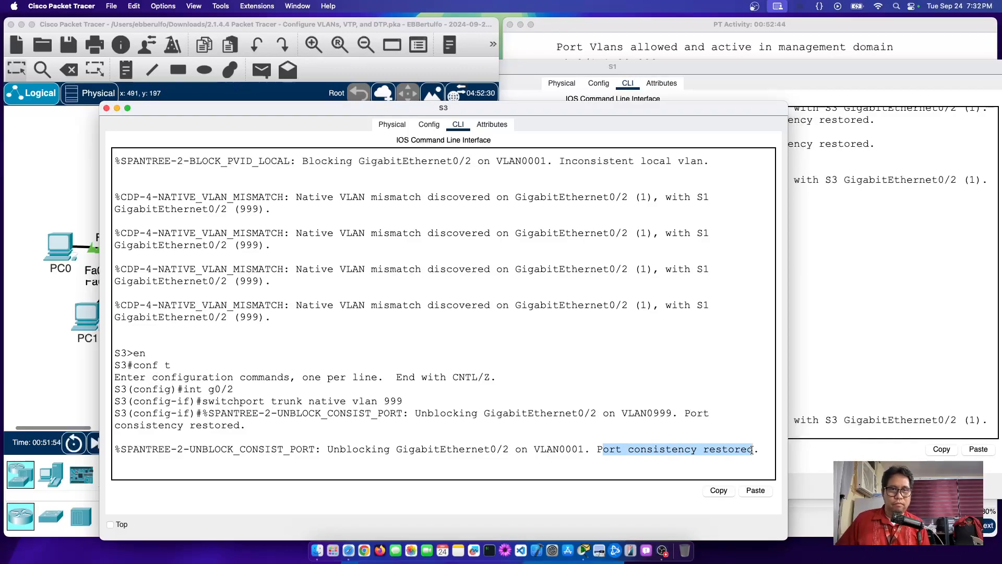
pyautogui.press('super+Tab')
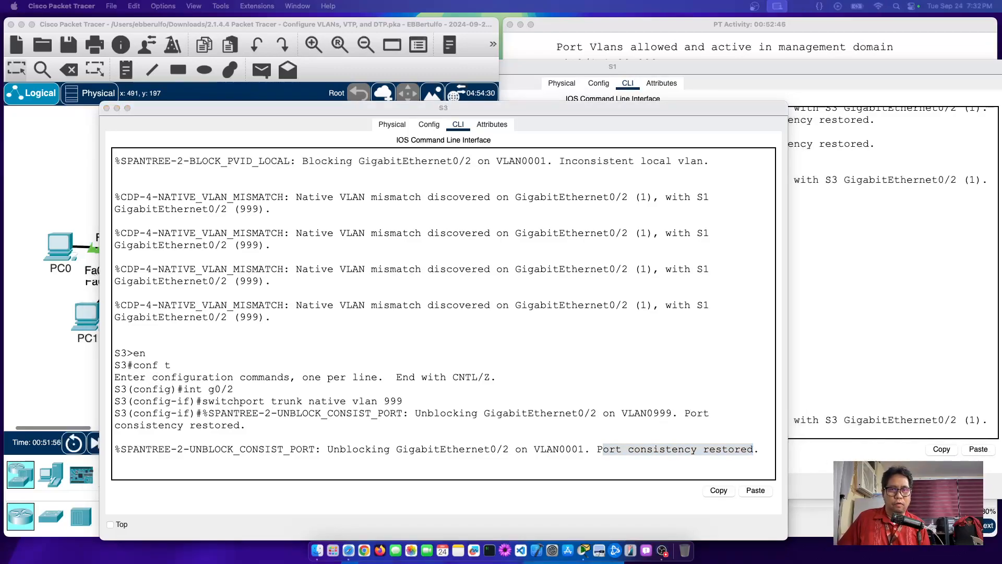
pyautogui.click(817, 44)
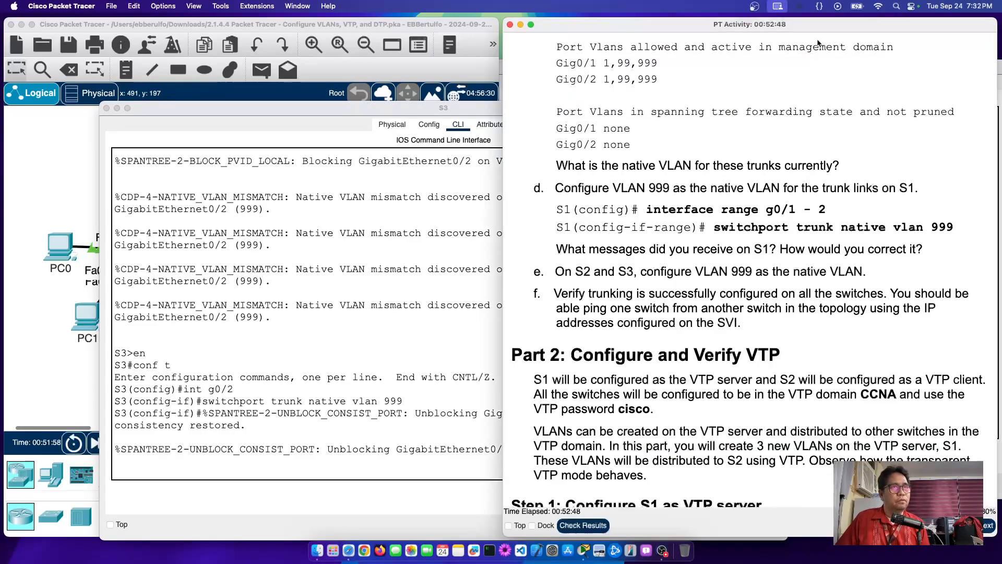
pyautogui.moveTo(779, 250); pyautogui.dragTo(929, 252)
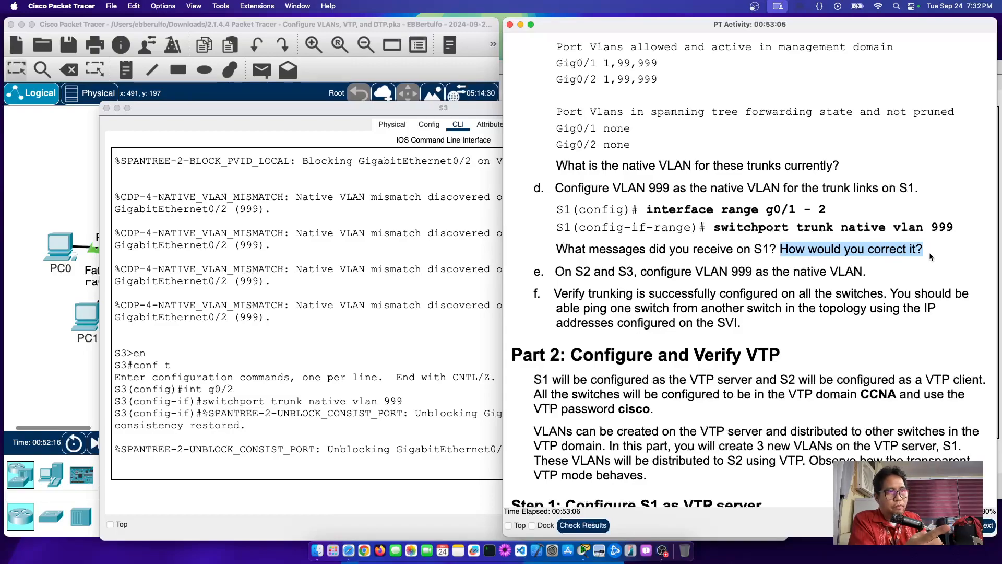
pyautogui.click(826, 250)
pyautogui.moveTo(780, 249); pyautogui.dragTo(947, 250)
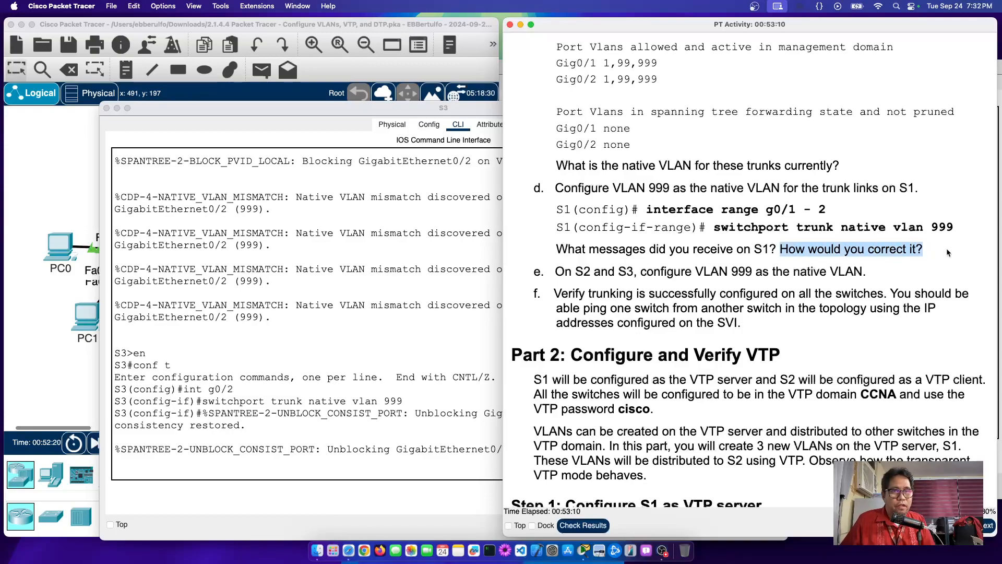
pyautogui.click(919, 249)
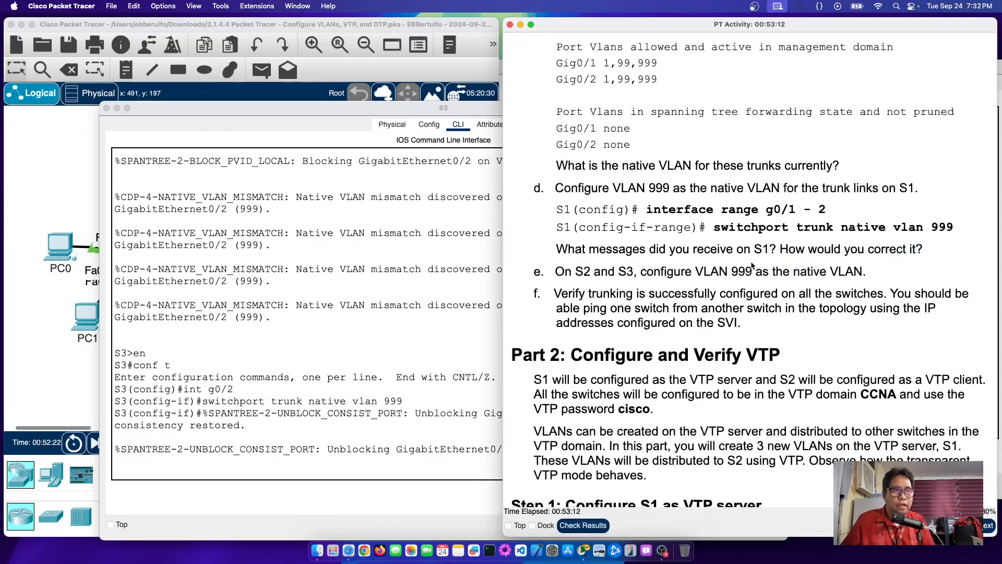
pyautogui.moveTo(552, 270); pyautogui.dragTo(862, 264)
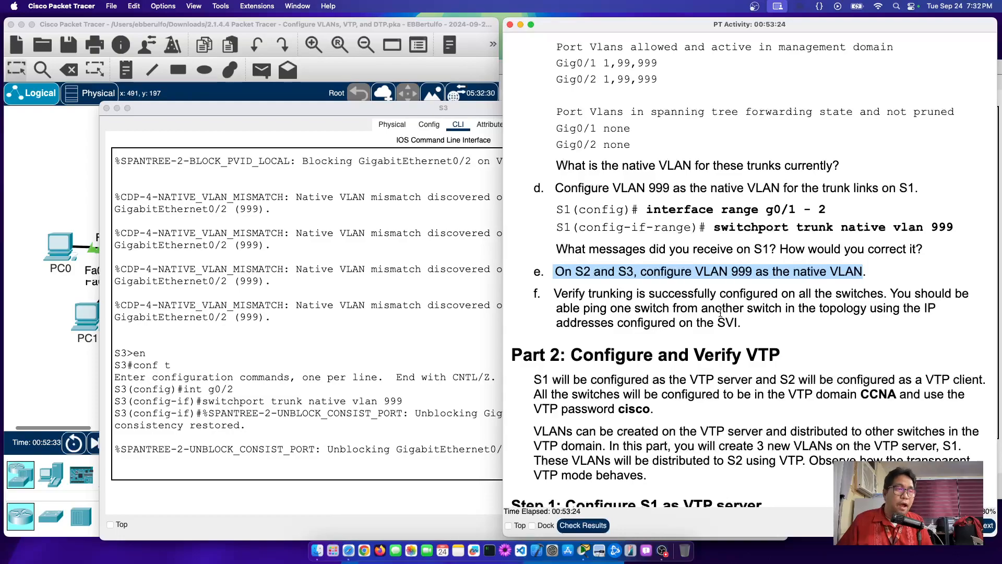
pyautogui.scroll(-1, 720, 312)
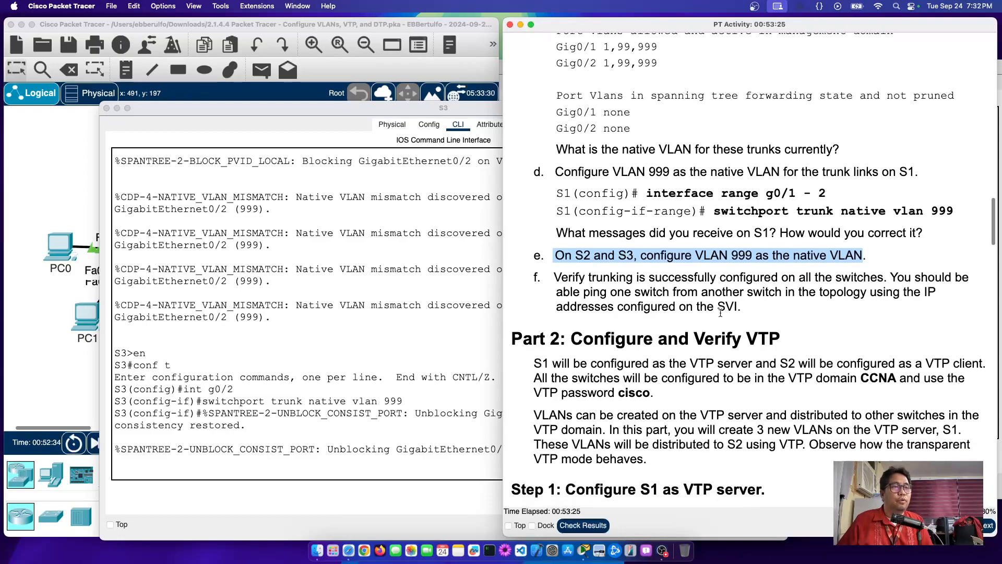
pyautogui.click(332, 460)
pyautogui.press('Return')
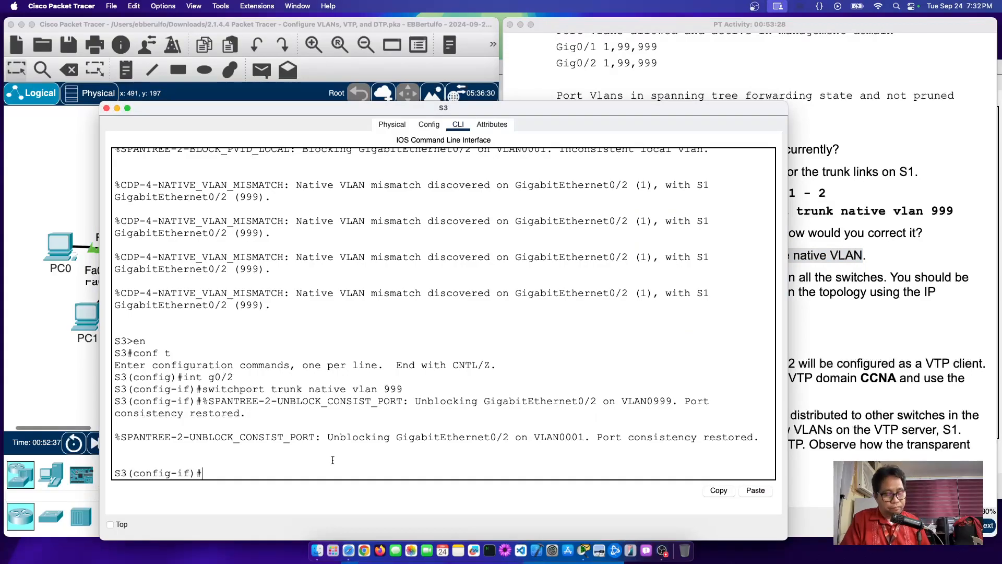
# Step: Leave configuration mode on S3 and run show interfaces brief
pyautogui.write('end')
pyautogui.press('Return')
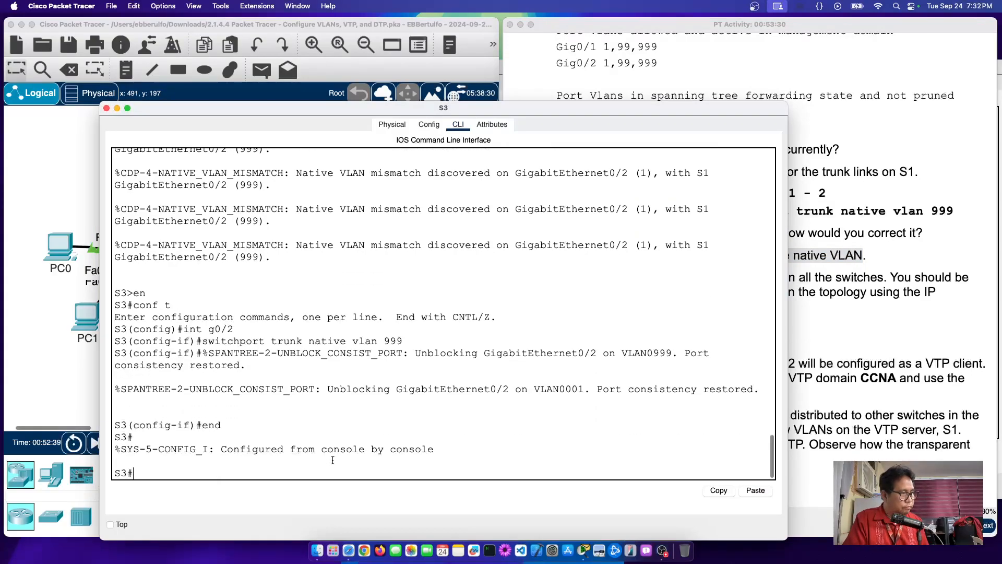
pyautogui.write('show int')
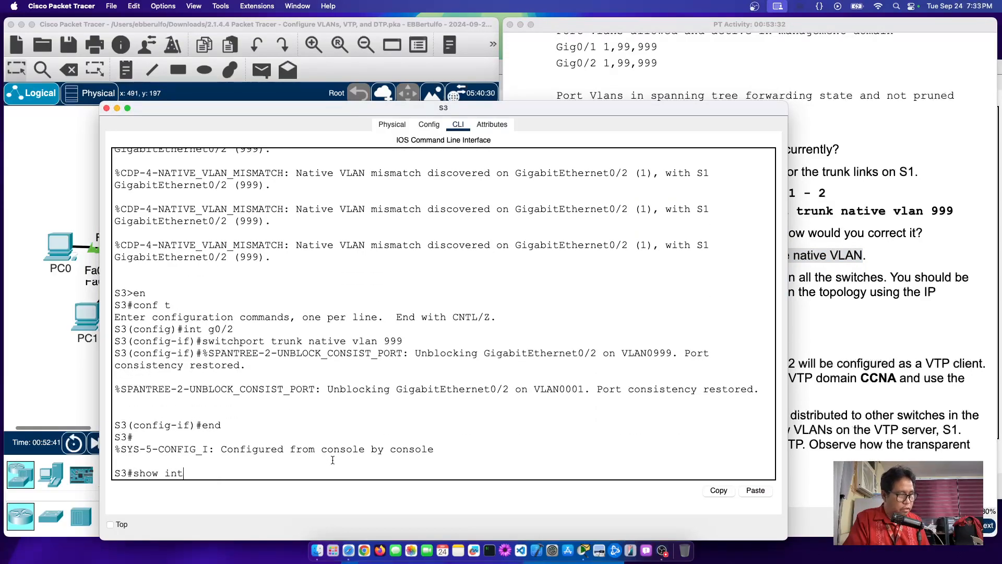
pyautogui.write('erface')
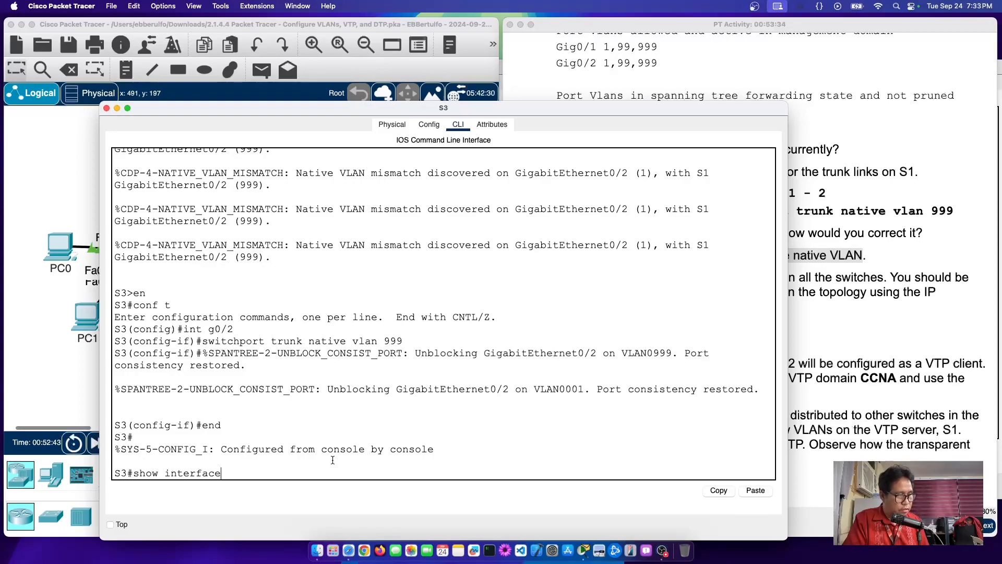
pyautogui.write('s brief')
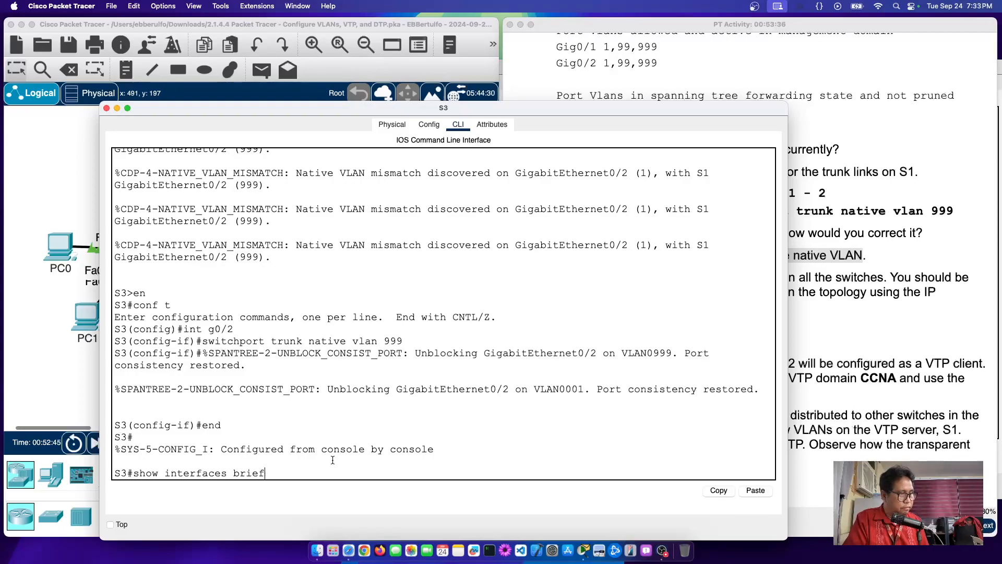
pyautogui.press('Return')
# Step: Run show interfaces trunk on S3 and confirm Gig0/2 uses native VLAN 999
pyautogui.press('Up')
pyautogui.press('BackSpace')
pyautogui.press('BackSpace')
pyautogui.press('BackSpace')
pyautogui.press('BackSpace')
pyautogui.press('BackSpace')
pyautogui.write('trunk')
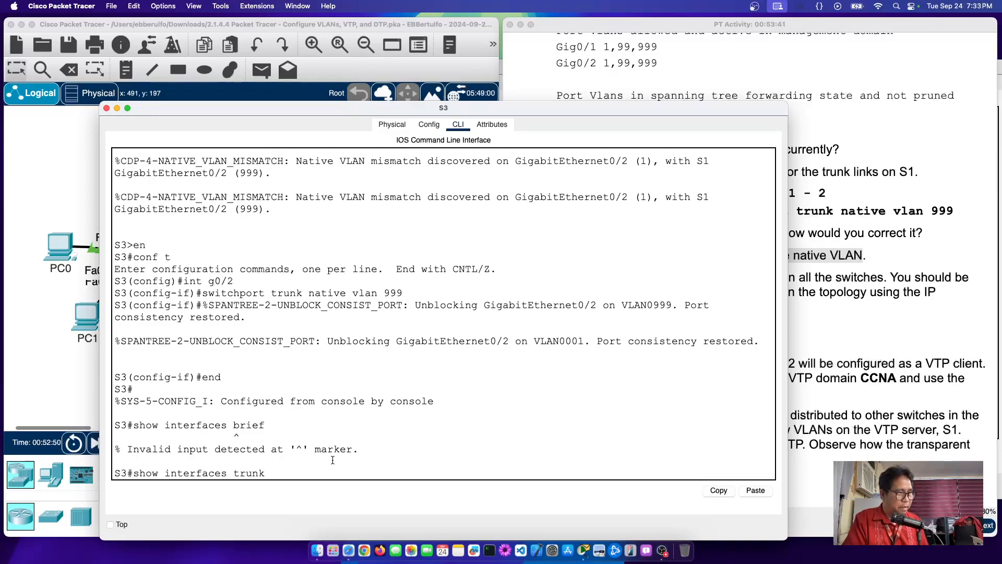
pyautogui.press('Return')
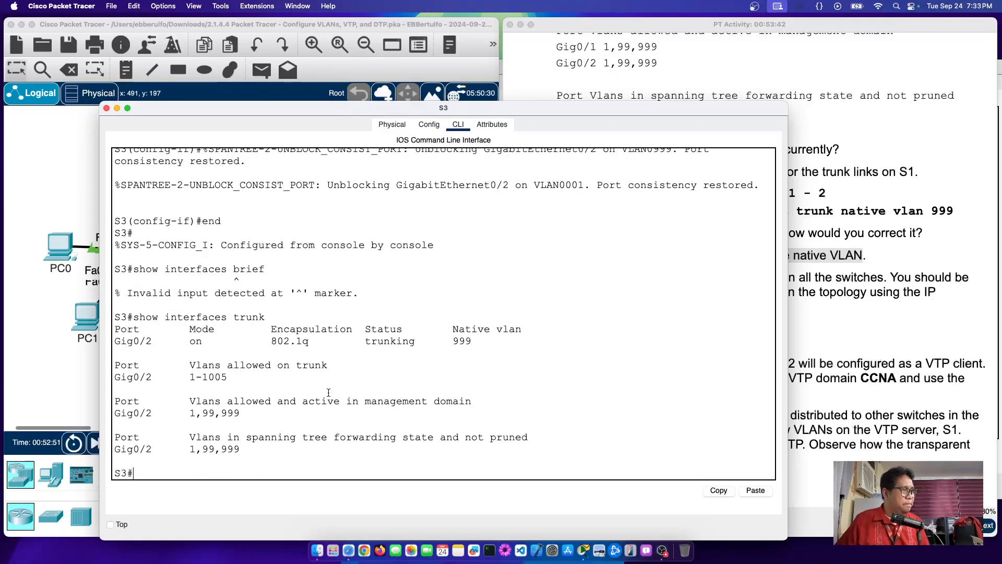
pyautogui.doubleClick(468, 340)
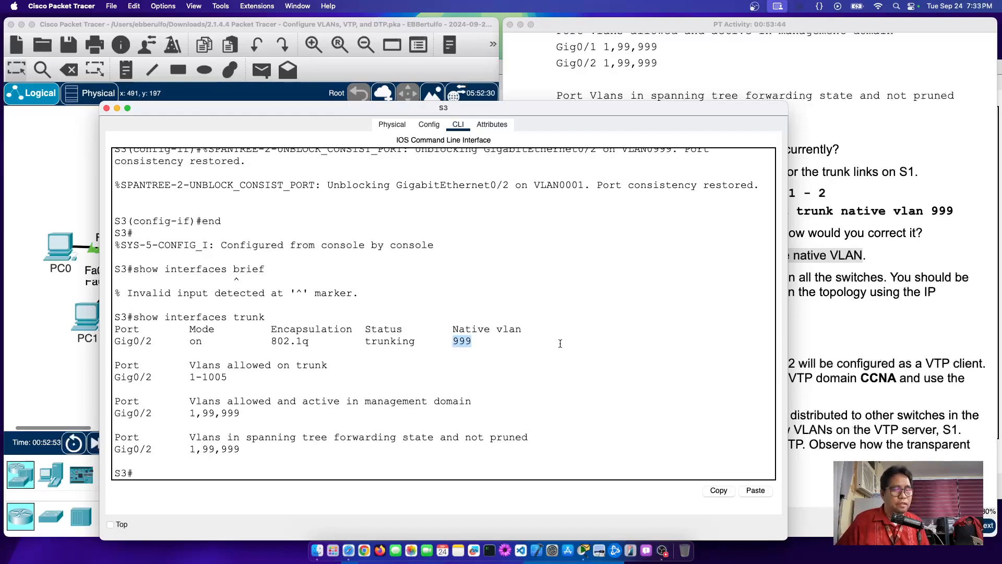
pyautogui.click(832, 317)
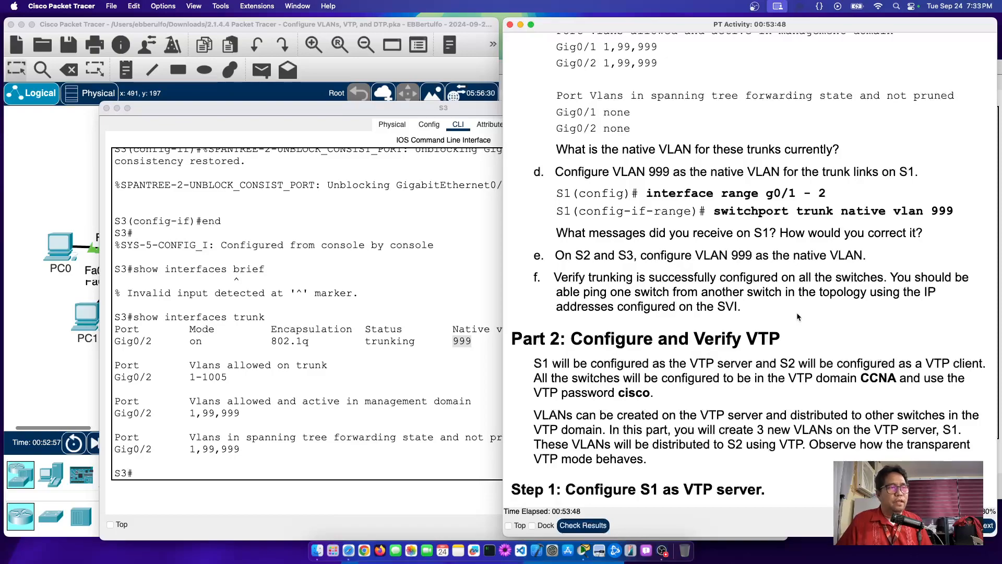
# Step: Review step f's requirement to ping one switch SVI, then scroll up to the Addressing Table
pyautogui.moveTo(890, 278); pyautogui.dragTo(703, 304)
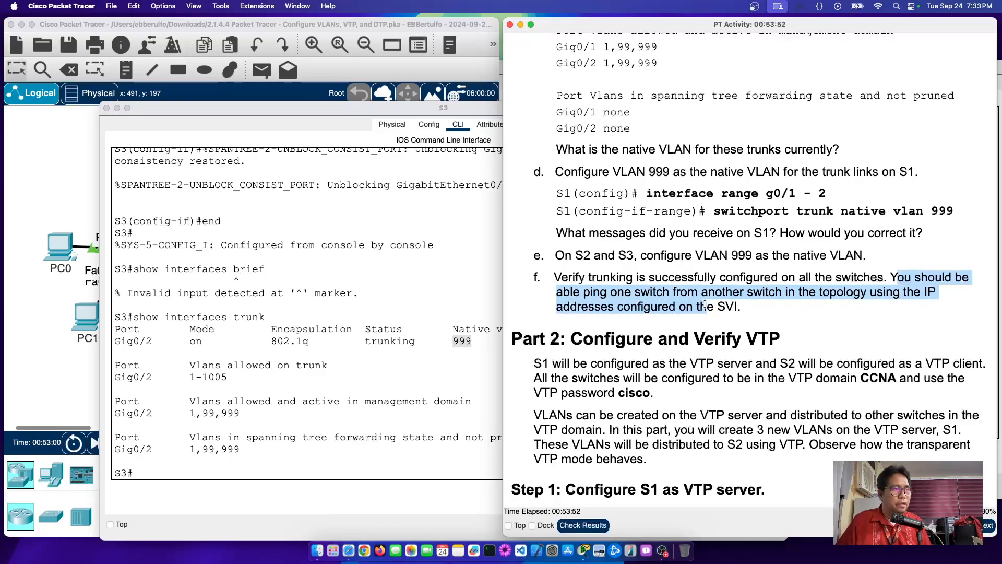
pyautogui.click(620, 296)
pyautogui.doubleClick(620, 296)
pyautogui.click(769, 296)
pyautogui.doubleClick(769, 295)
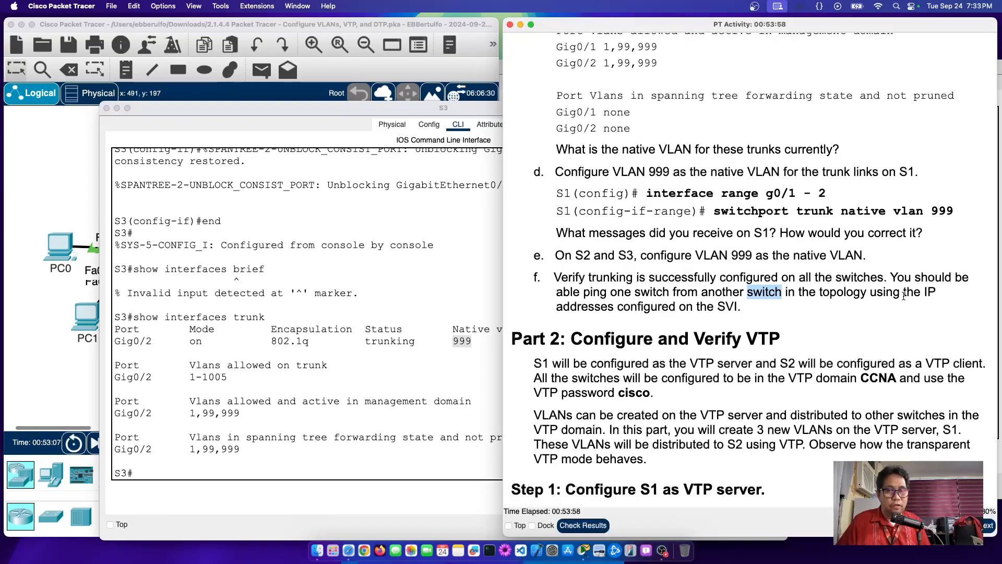
pyautogui.doubleClick(724, 305)
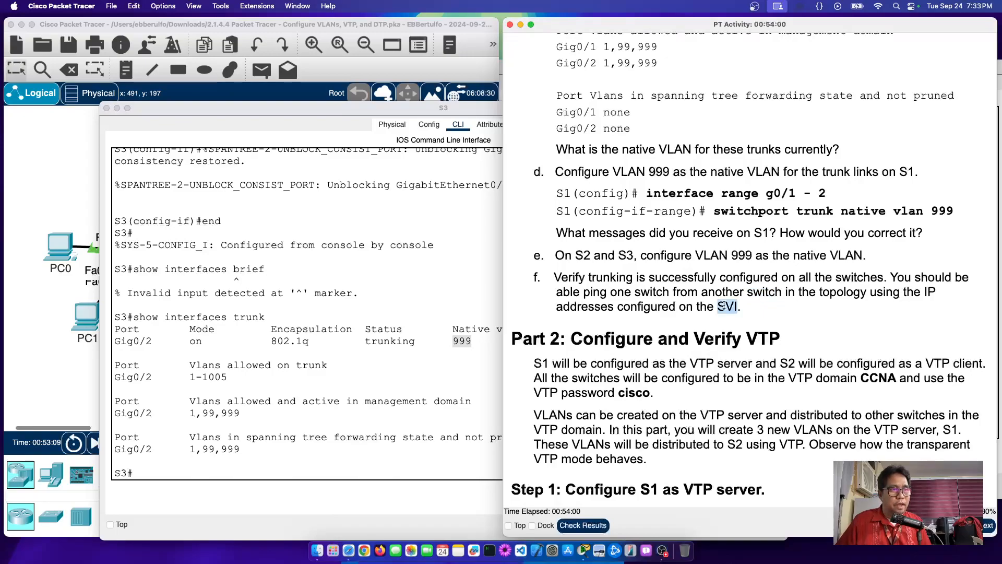
pyautogui.scroll(20, 724, 307)
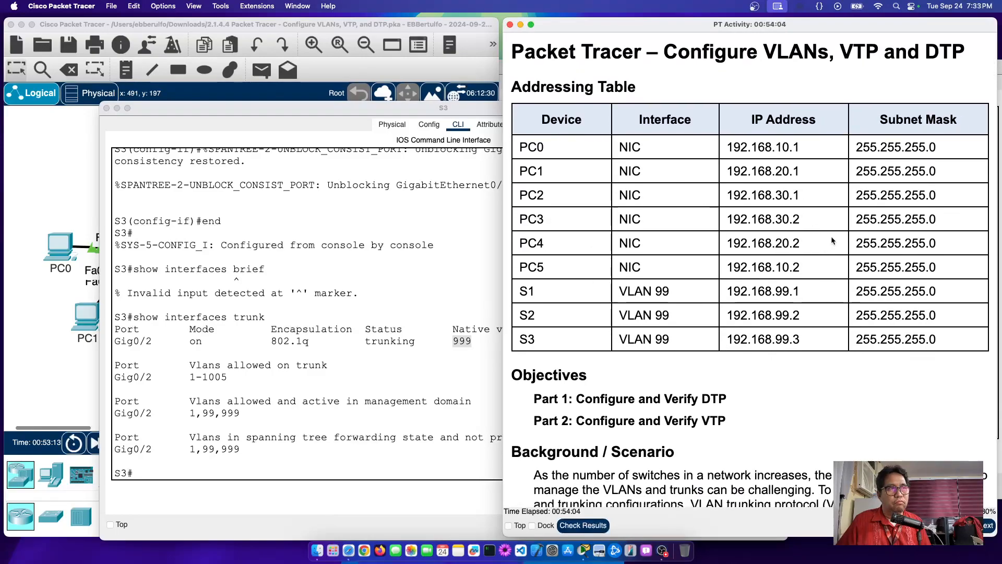
pyautogui.click(51, 209)
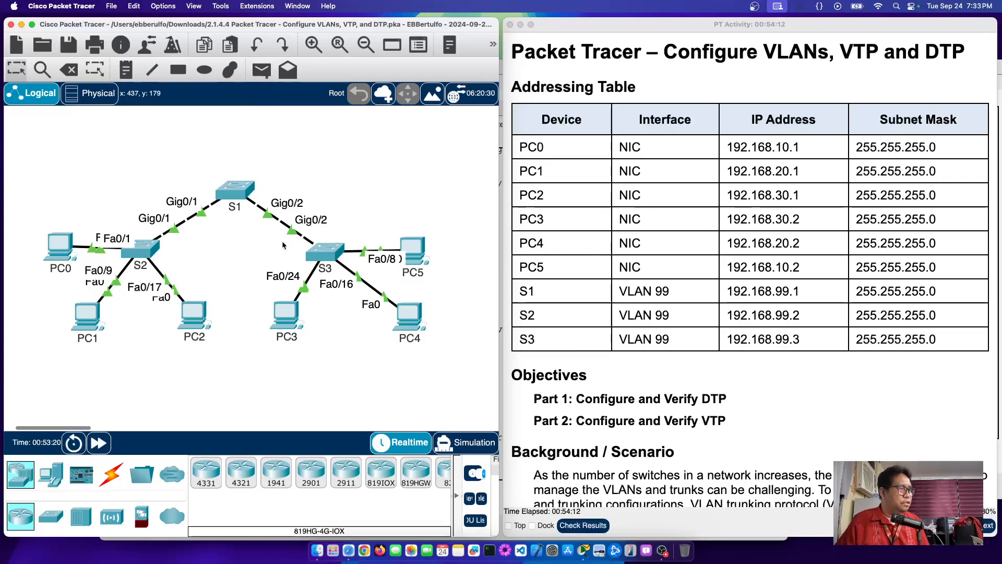
# Step: Maximize the window, delete old PDUs, and send simple pings between S2 and S3 in both directions
pyautogui.doubleClick(468, 25)
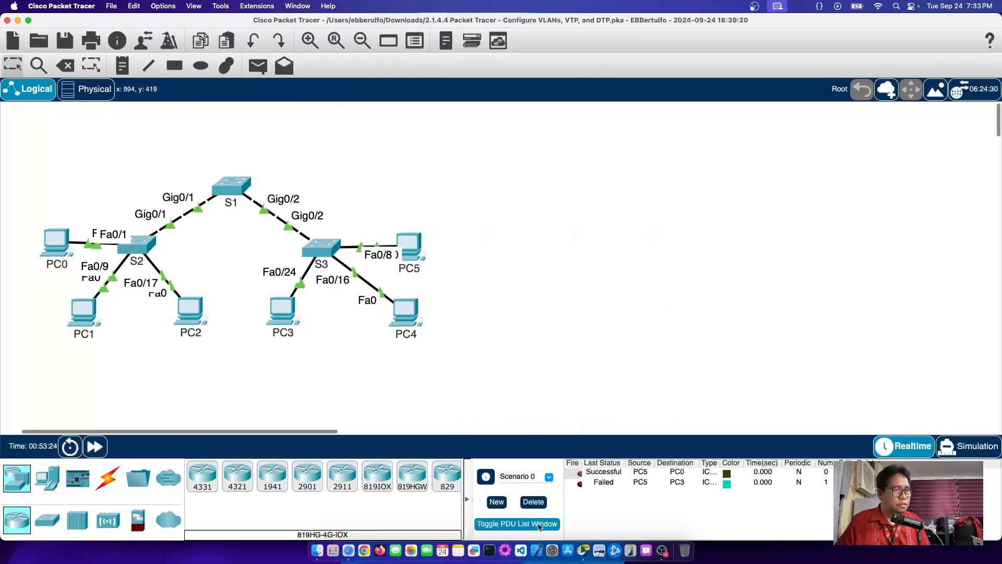
pyautogui.click(532, 501)
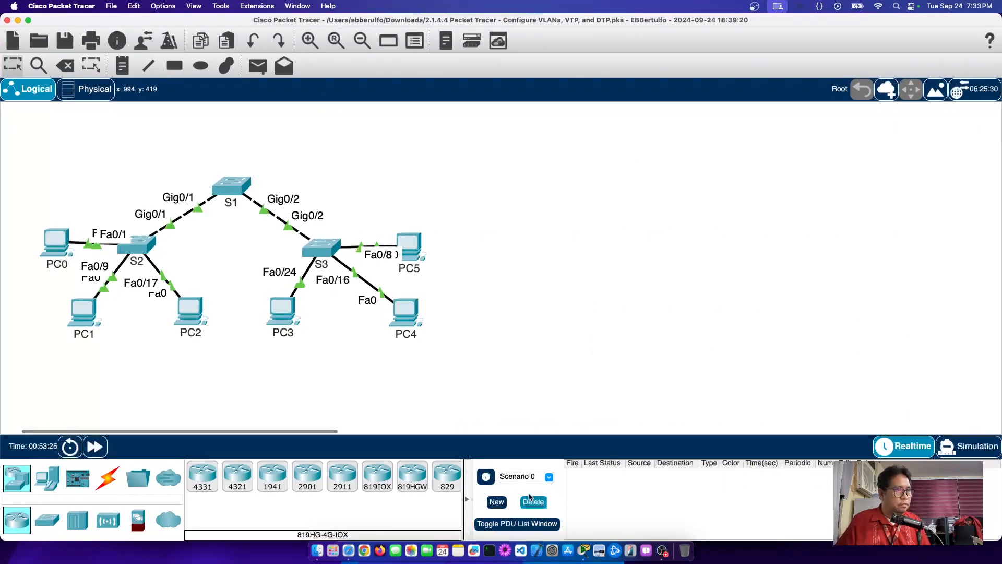
pyautogui.click(257, 66)
pyautogui.click(138, 247)
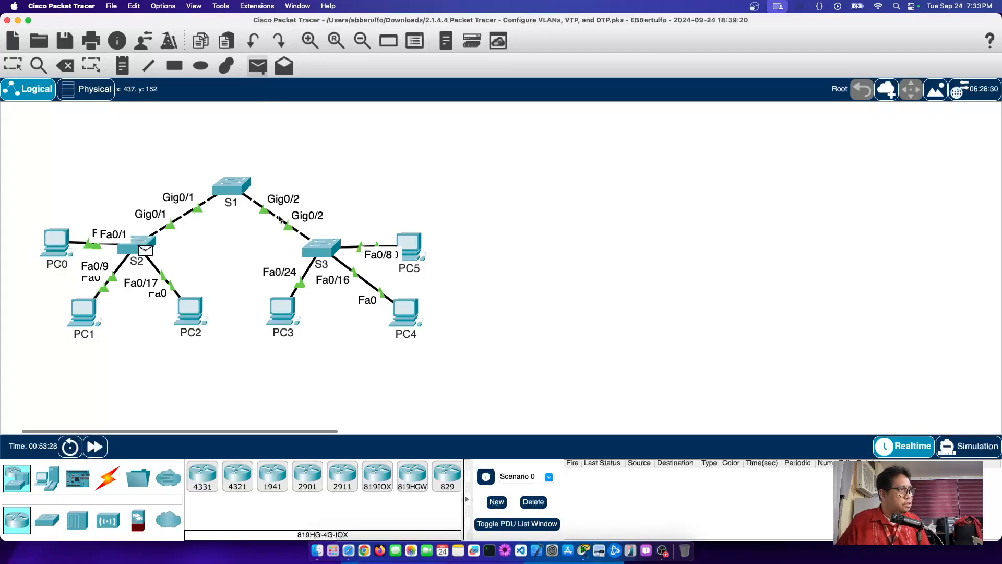
pyautogui.click(321, 248)
pyautogui.click(258, 66)
pyautogui.click(320, 248)
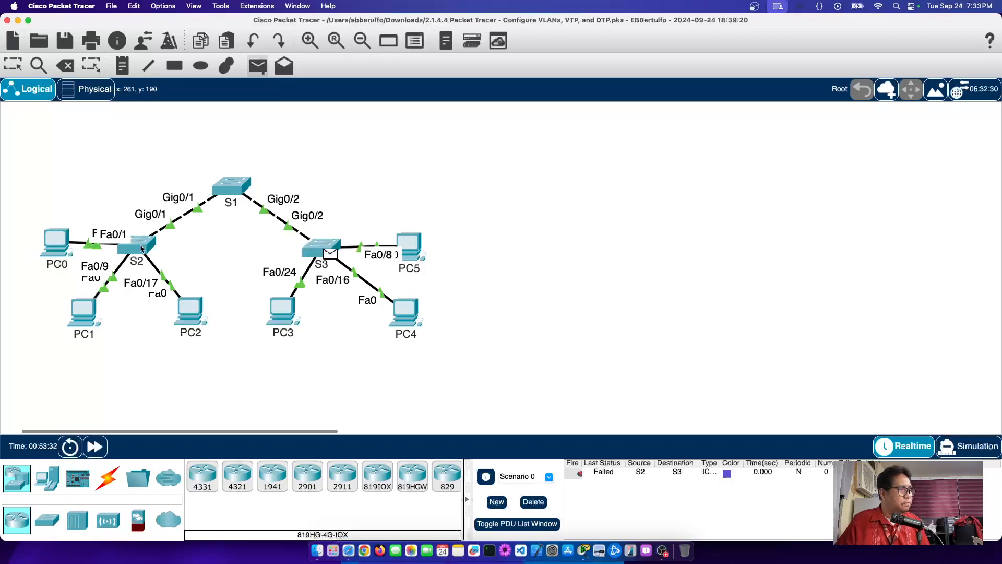
pyautogui.click(141, 248)
pyautogui.click(147, 246)
pyautogui.click(321, 248)
pyautogui.click(258, 66)
pyautogui.click(321, 249)
pyautogui.click(140, 248)
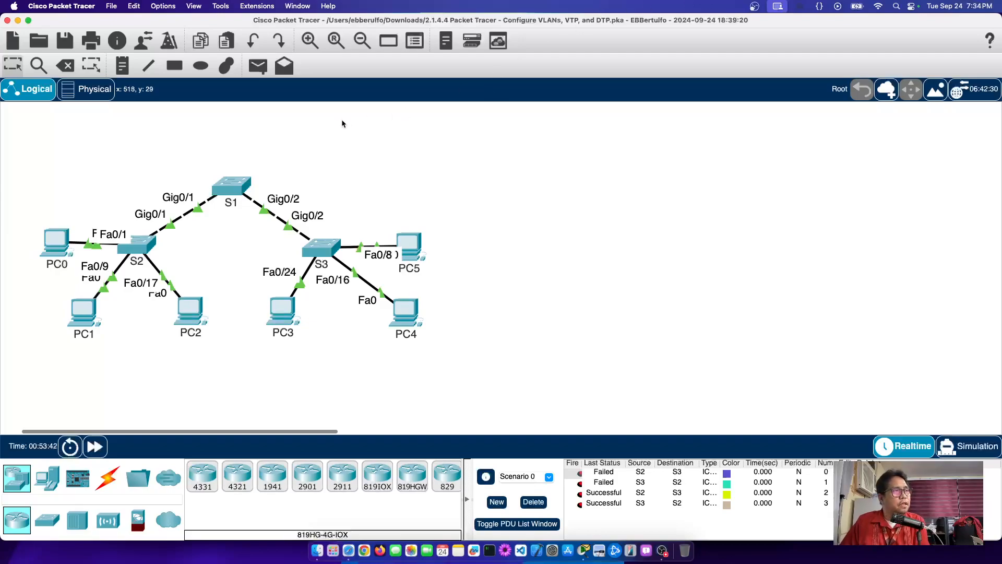
# Step: Send simple pings PC5→PC0, PC1→PC4 and PC2→PC3, then delete all PDUs
pyautogui.click(263, 68)
pyautogui.click(411, 248)
pyautogui.click(53, 241)
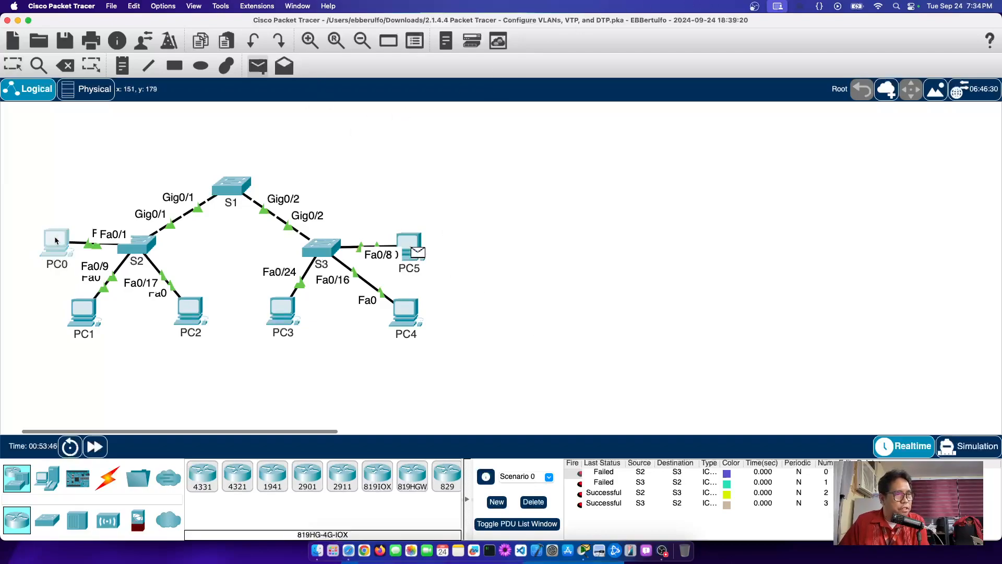
pyautogui.click(258, 66)
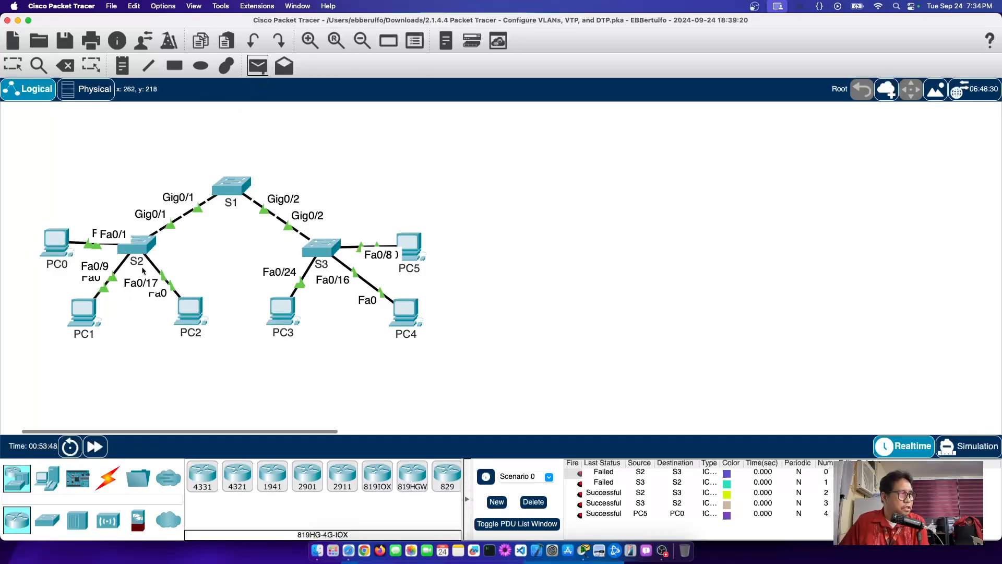
pyautogui.click(86, 313)
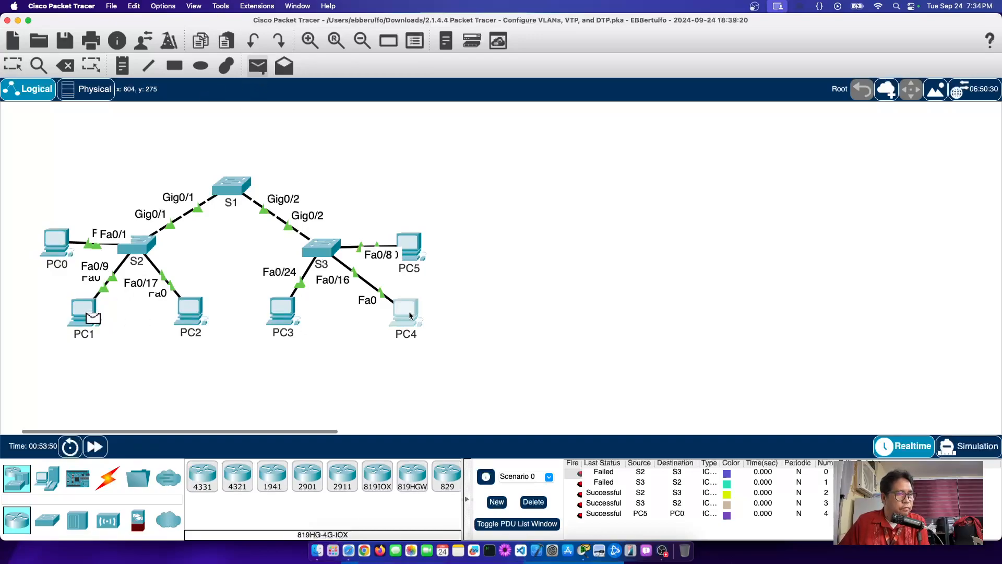
pyautogui.click(405, 311)
pyautogui.click(258, 65)
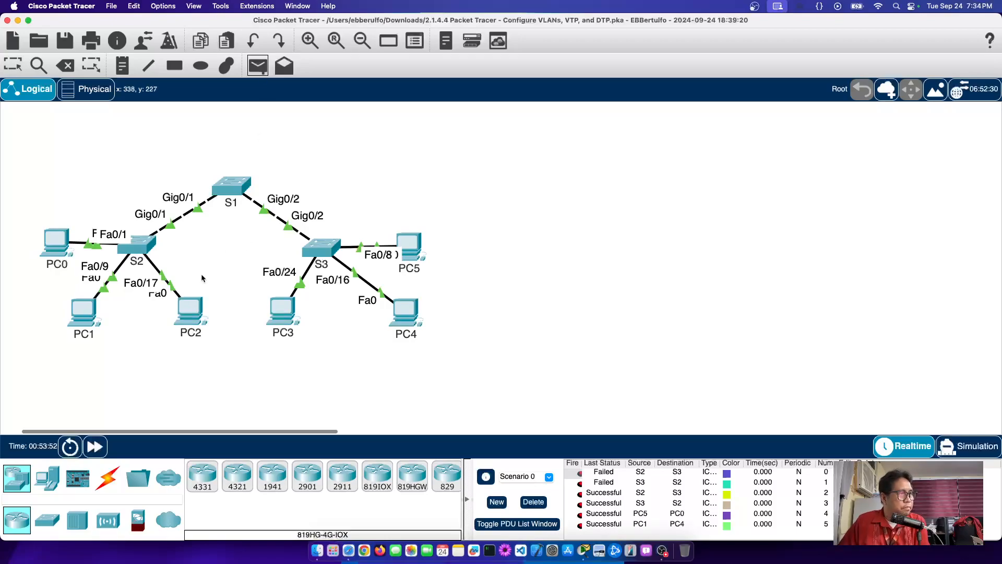
pyautogui.click(191, 311)
pyautogui.click(281, 313)
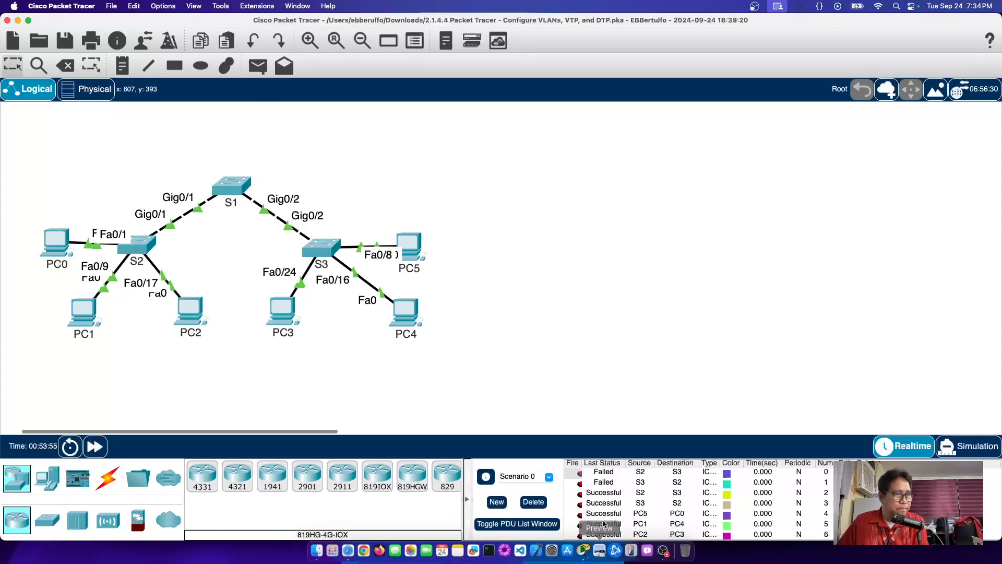
pyautogui.click(534, 502)
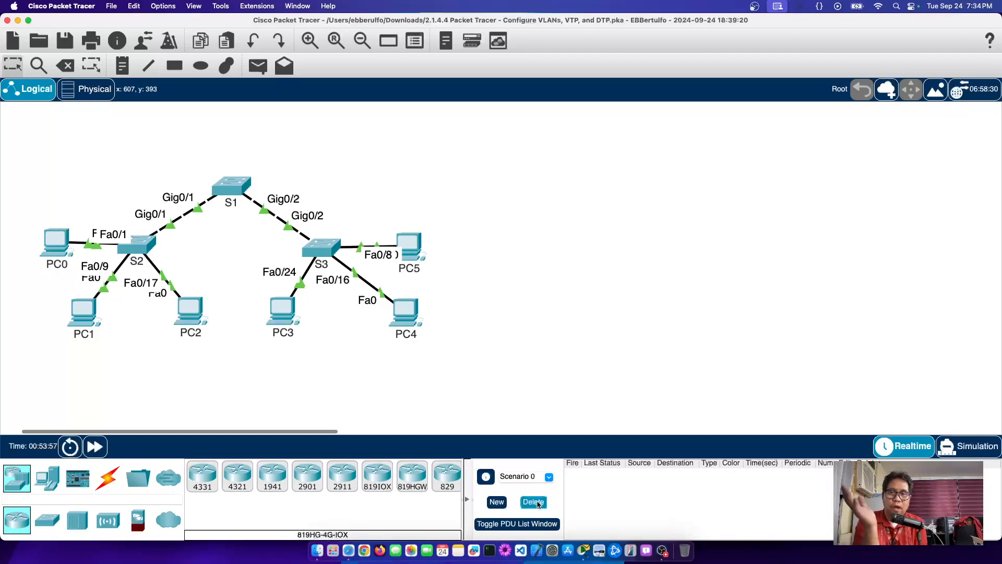
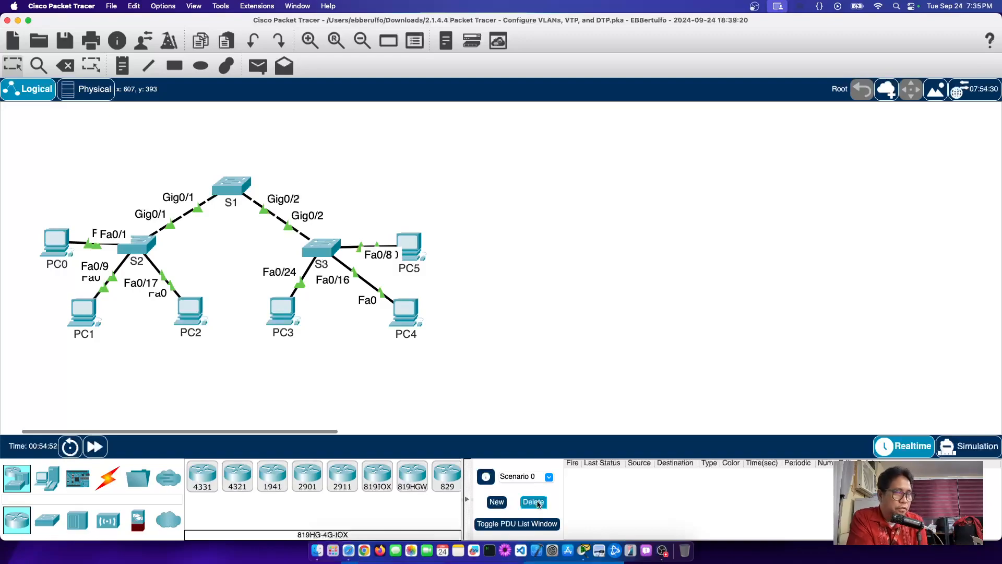
# Step: Shrink the Packet Tracer window so the activity instructions sit beside the topology at Step 2
pyautogui.click(534, 499)
pyautogui.doubleClick(635, 20)
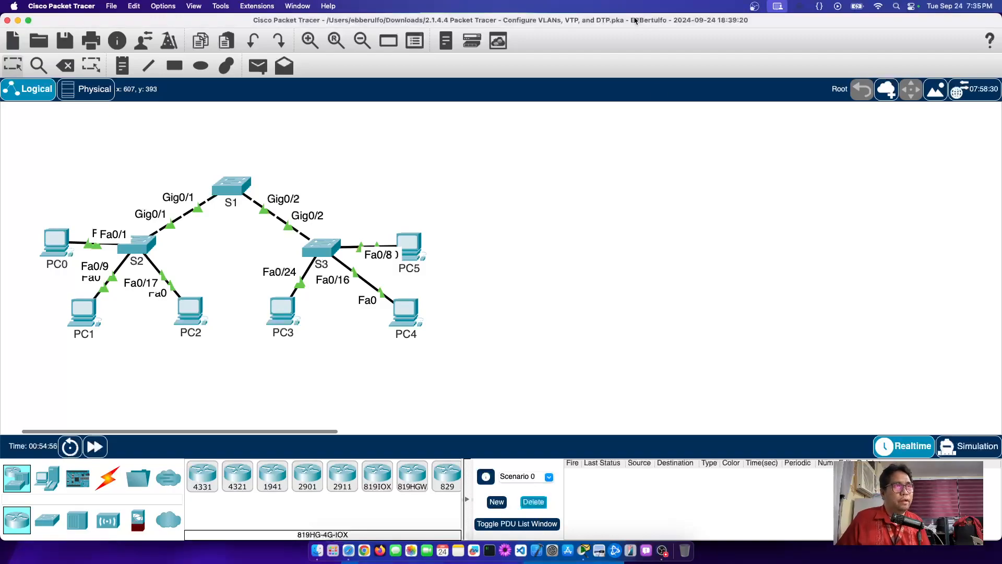
pyautogui.scroll(-15, 741, 300)
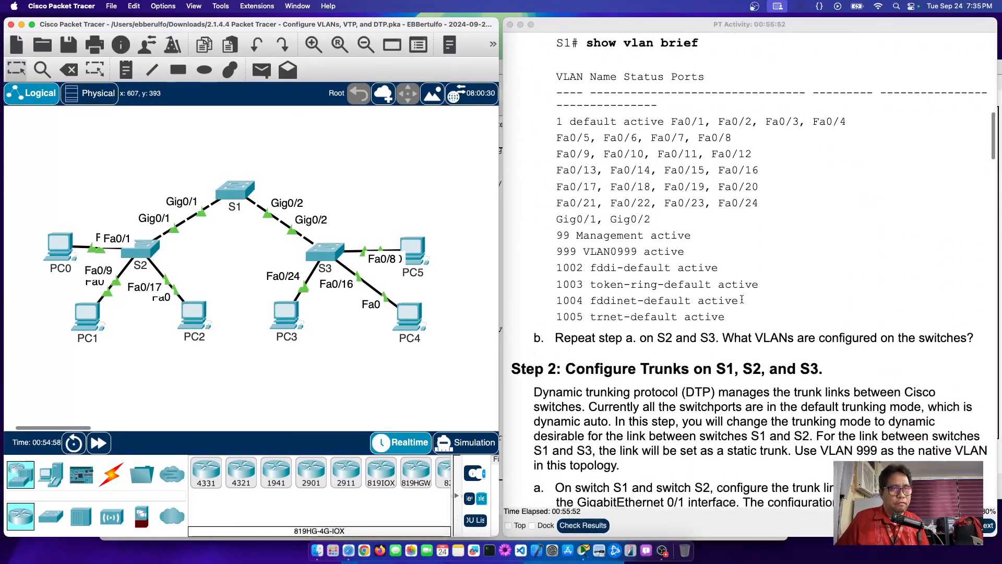
# Step: Scroll the instructions past Step 2 trunking to Part 2: Configure and Verify VTP
pyautogui.scroll(5, 741, 300)
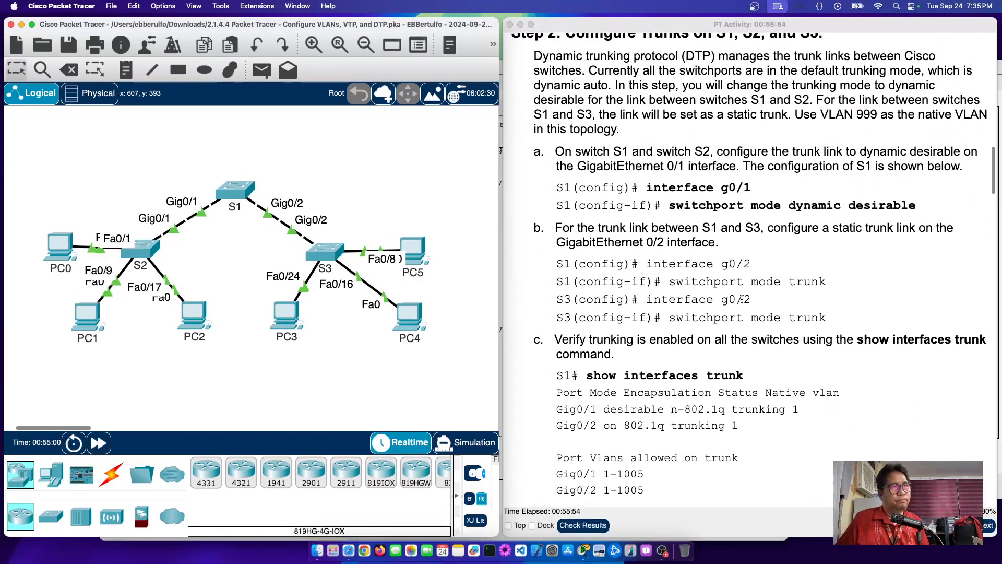
pyautogui.scroll(2, 742, 299)
pyautogui.scroll(-2, 742, 299)
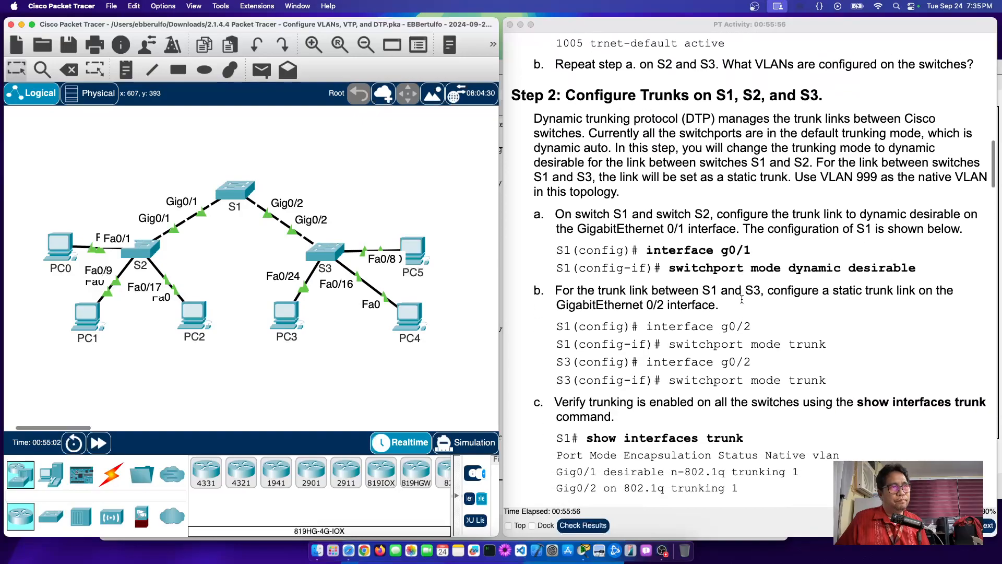
pyautogui.scroll(-2, 742, 299)
pyautogui.scroll(-20, 742, 299)
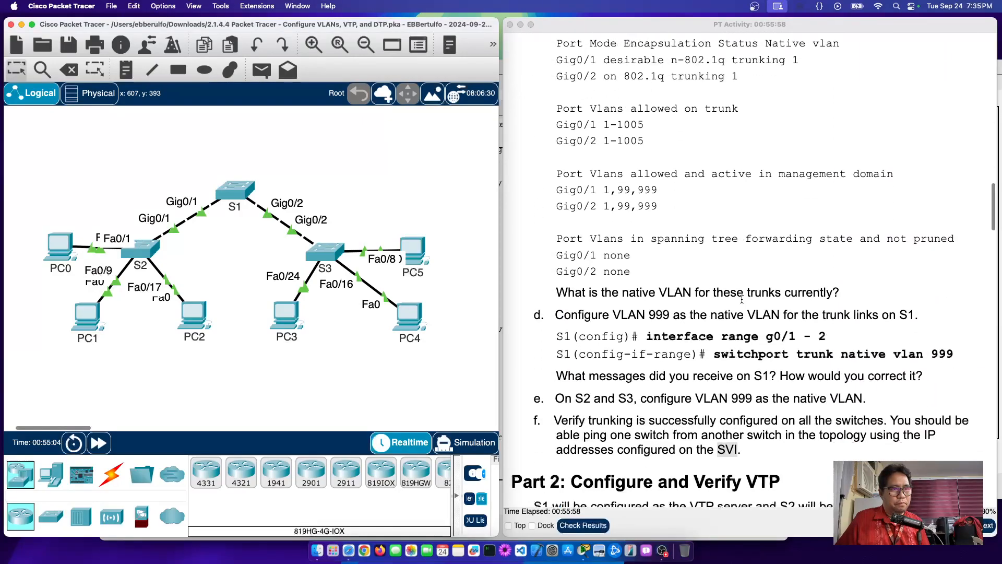
pyautogui.scroll(-3, 742, 299)
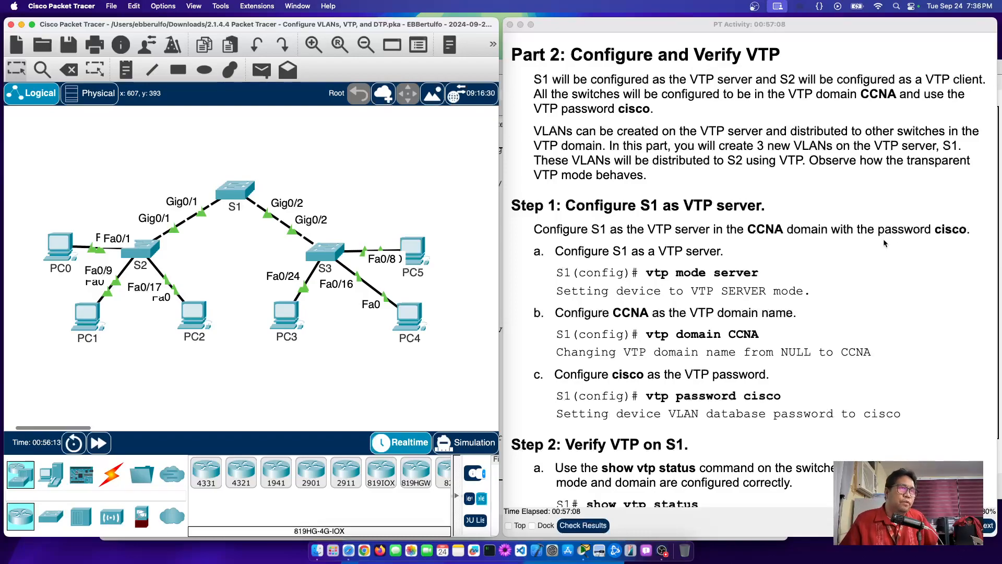
# Step: Highlight the VTP domain name CCNA and the required VTP password in S1's instructions
pyautogui.scroll(-2, 736, 235)
pyautogui.scroll(2, 736, 228)
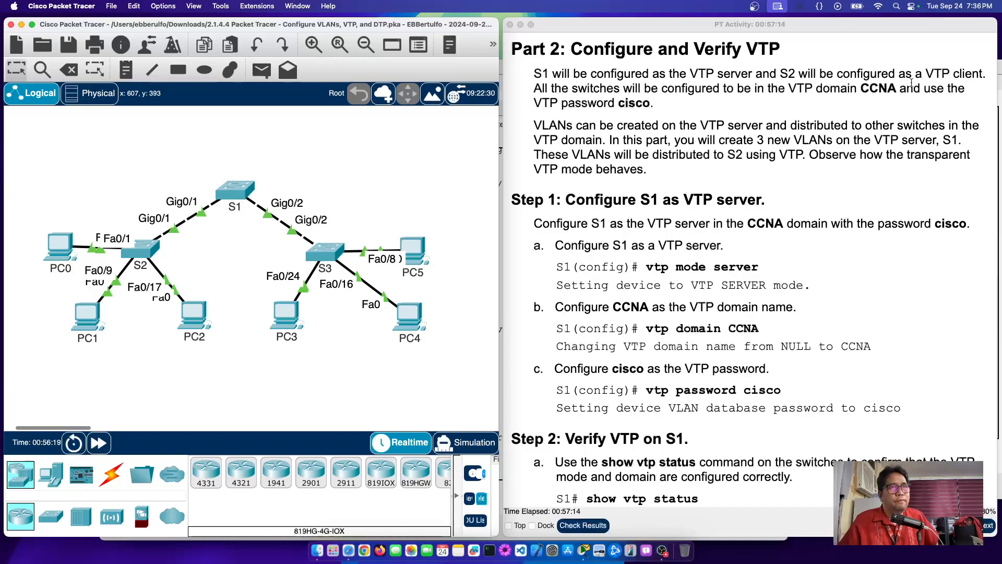
pyautogui.doubleClick(878, 87)
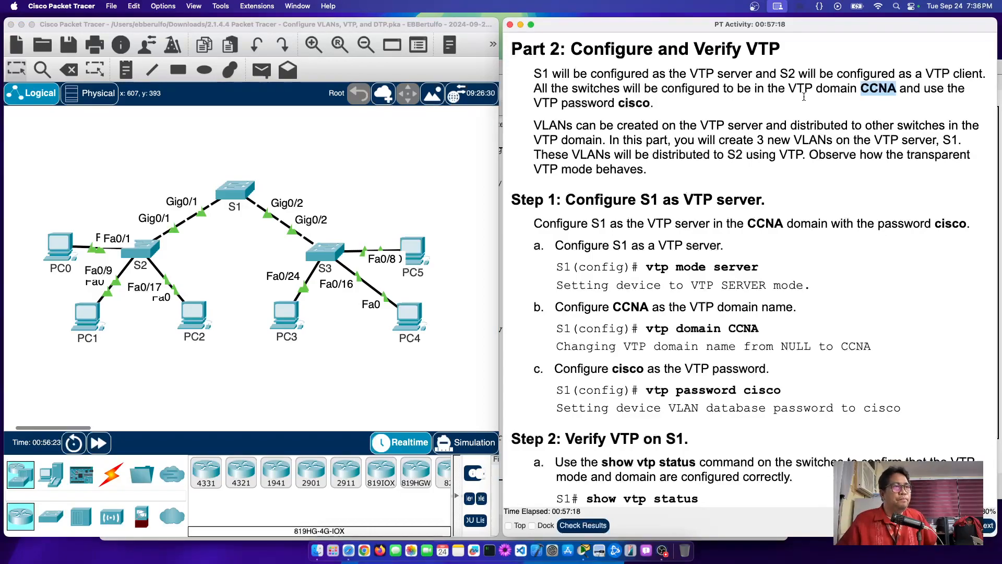
pyautogui.doubleClick(633, 103)
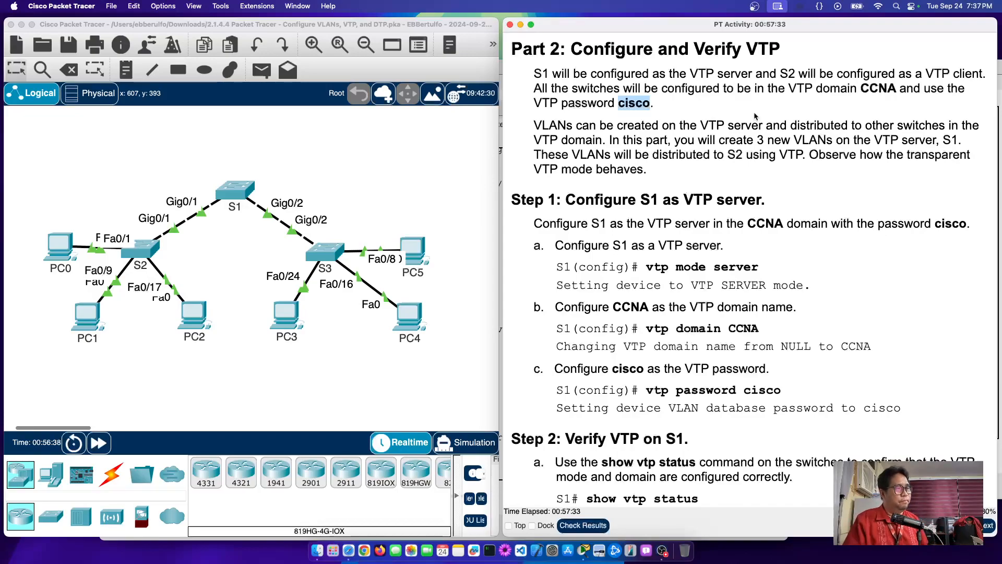
# Step: Enter global configuration on S1 and set its VTP mode to server
pyautogui.click(236, 194)
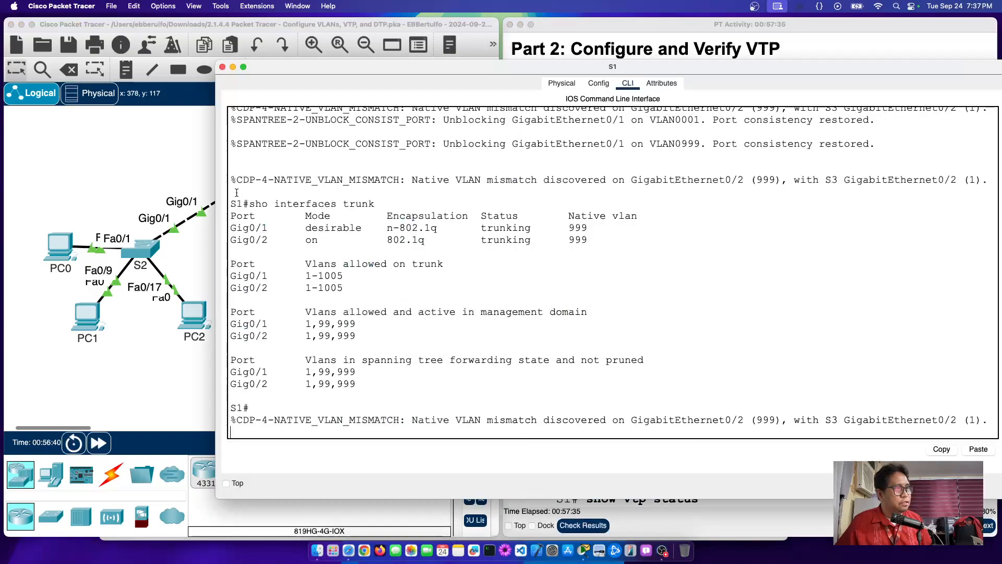
pyautogui.press('Return')
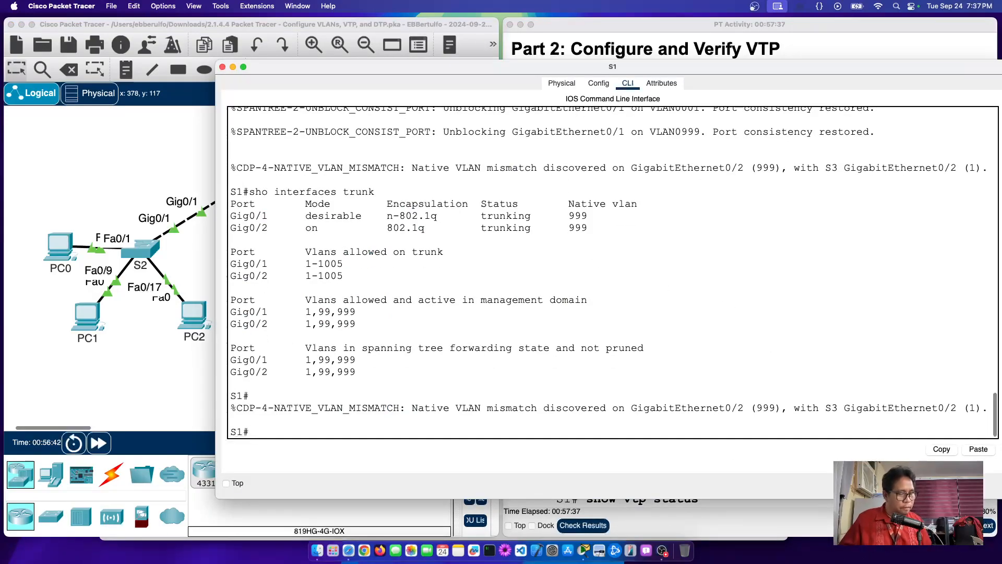
pyautogui.write('conf t')
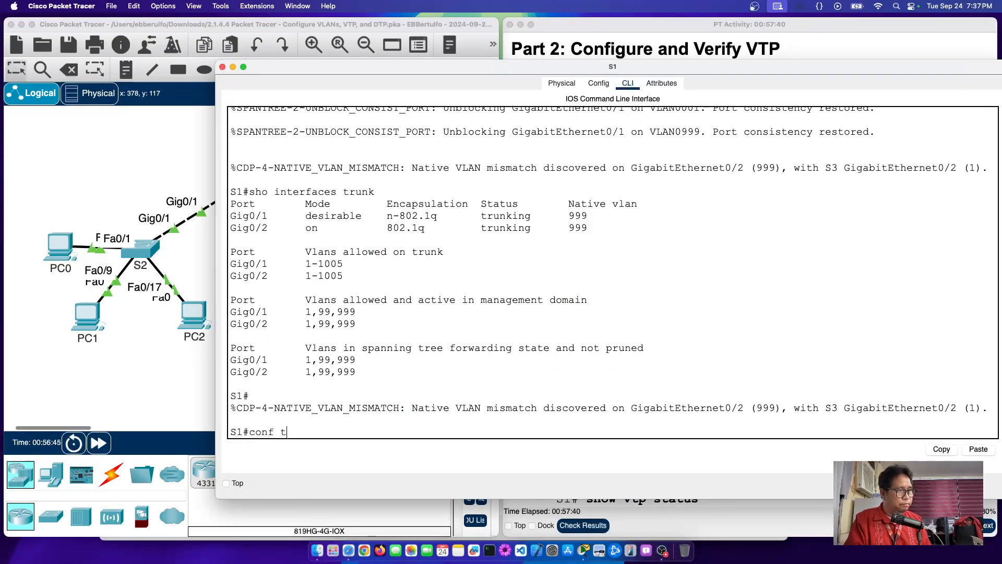
pyautogui.press('Return')
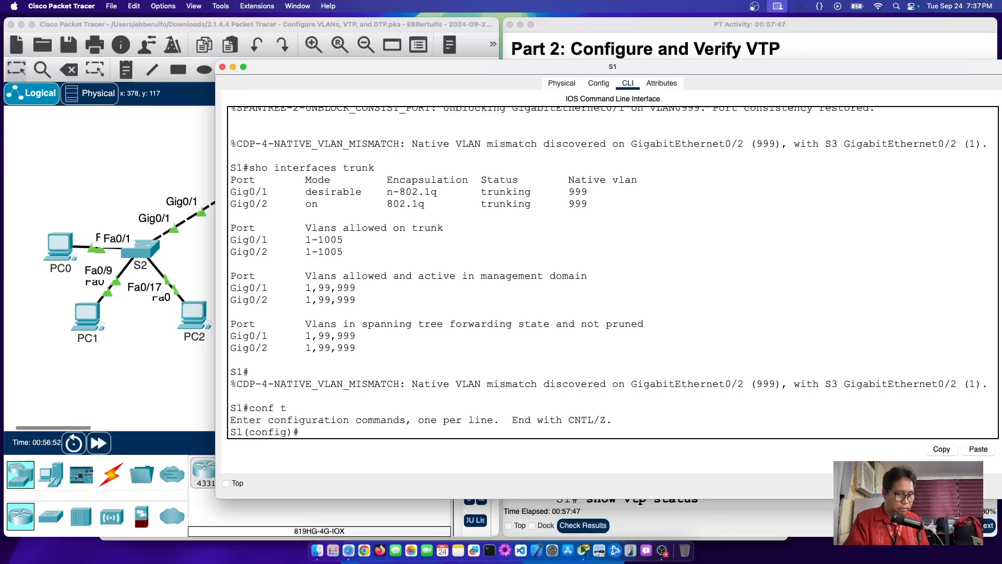
pyautogui.write('vtp')
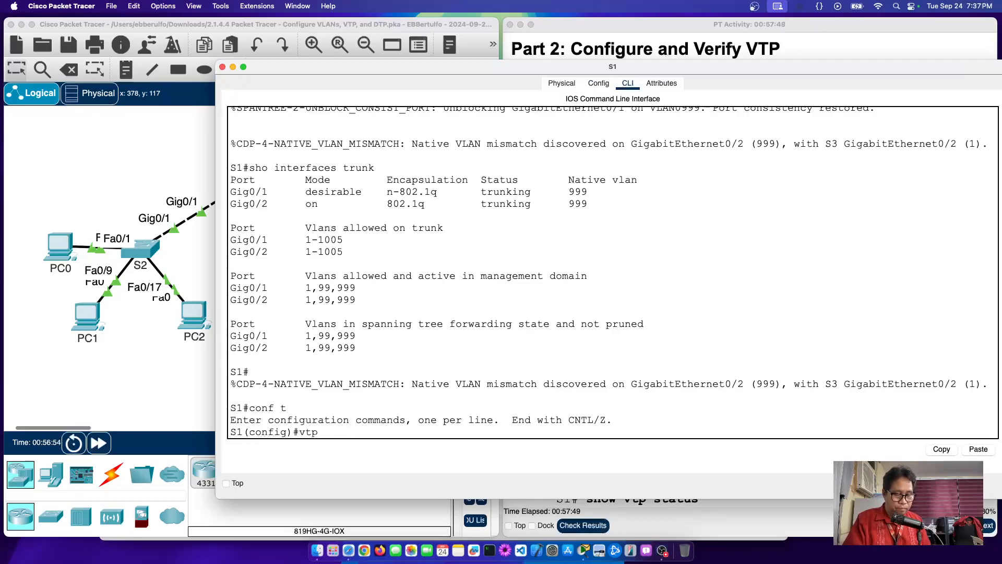
pyautogui.write(' ?')
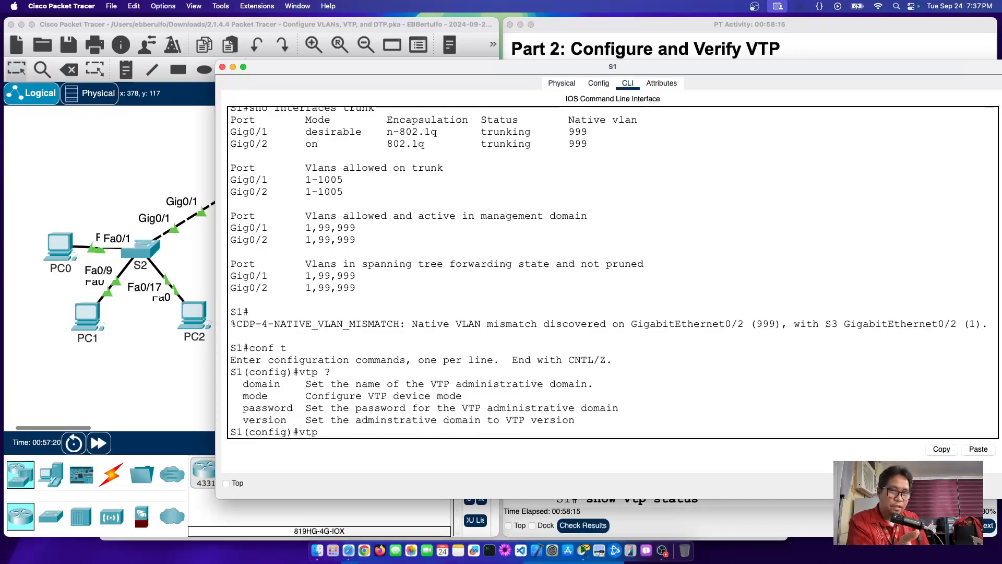
pyautogui.write('mode s')
pyautogui.press('BackSpace')
pyautogui.write('?')
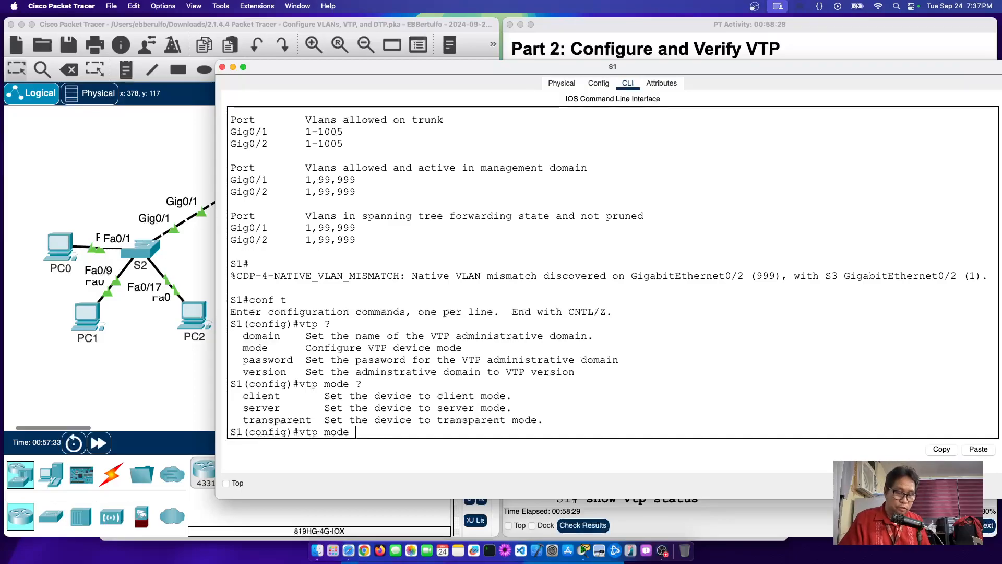
pyautogui.write('server')
pyautogui.press('Return')
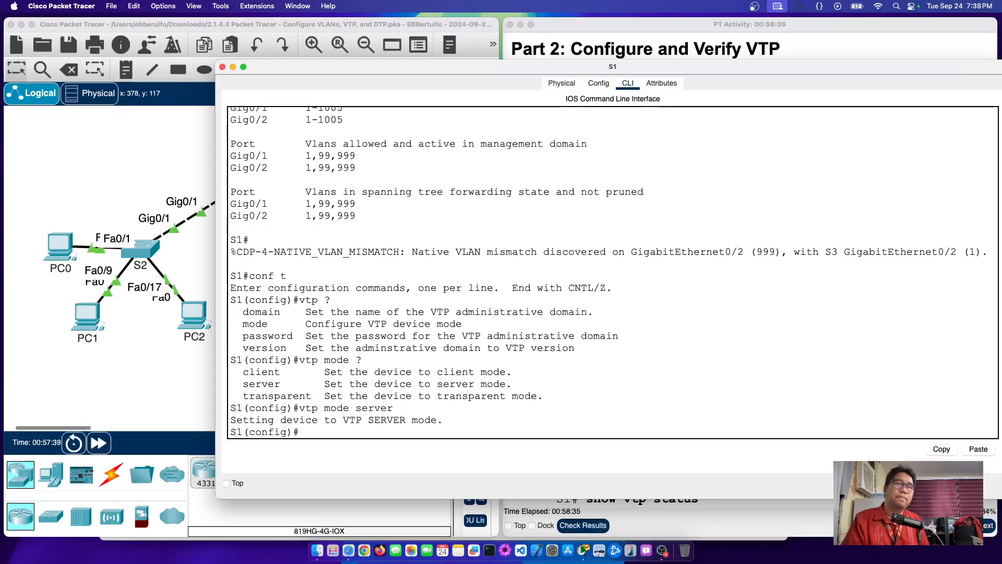
# Step: Set S1's VTP domain to CCNA and apply the lab's VTP password
pyautogui.write('vt')
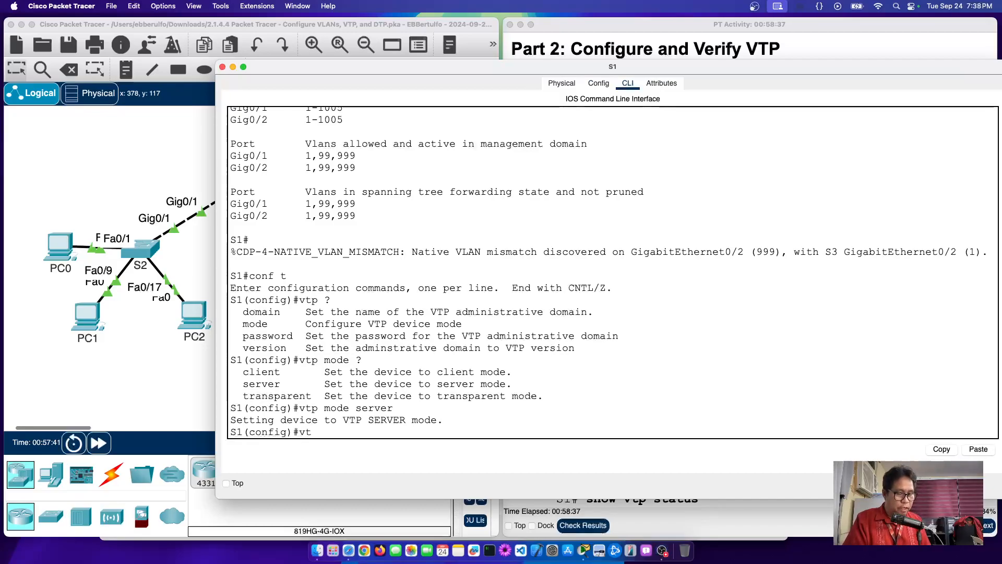
pyautogui.write('p domain ')
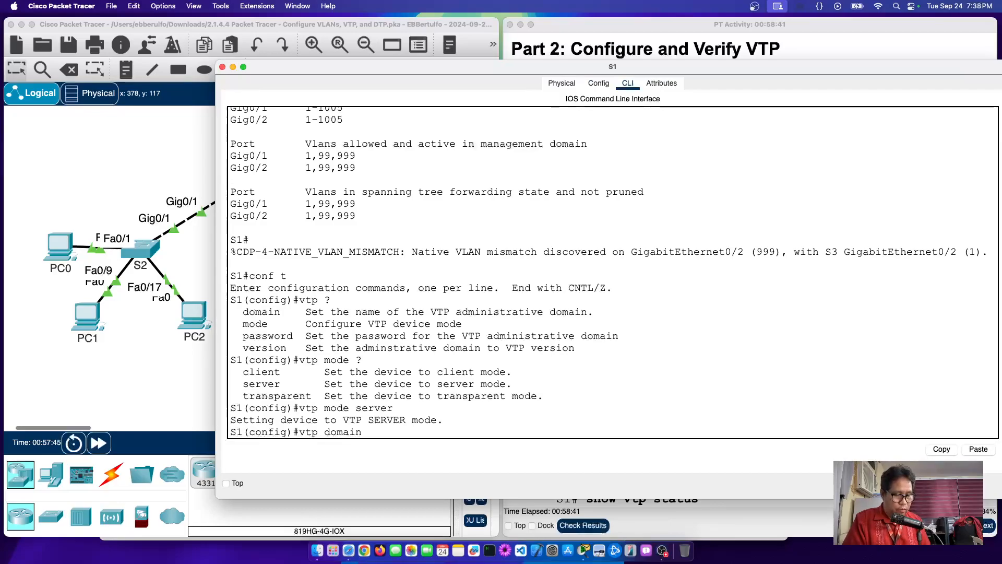
pyautogui.write('CCNA')
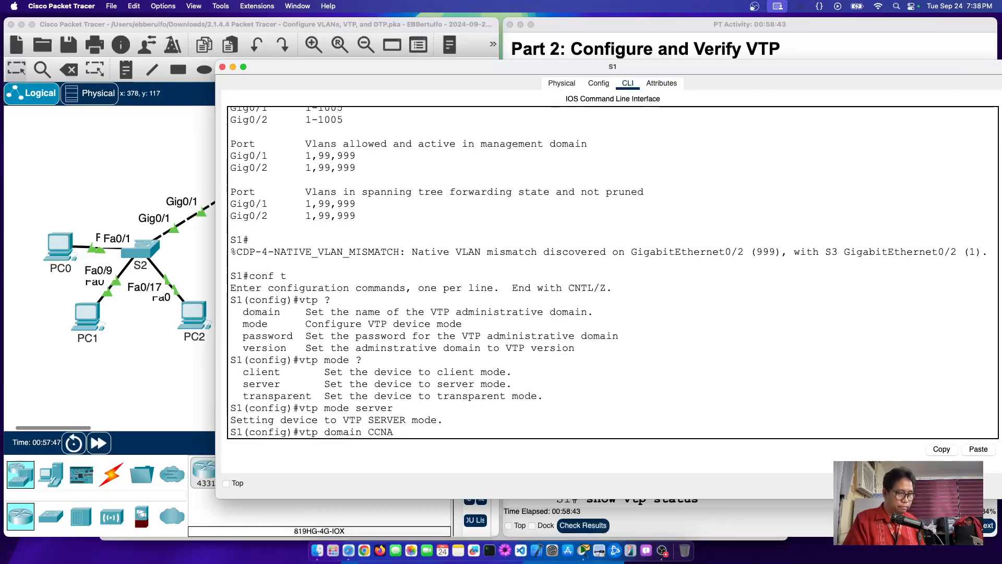
pyautogui.press('Return')
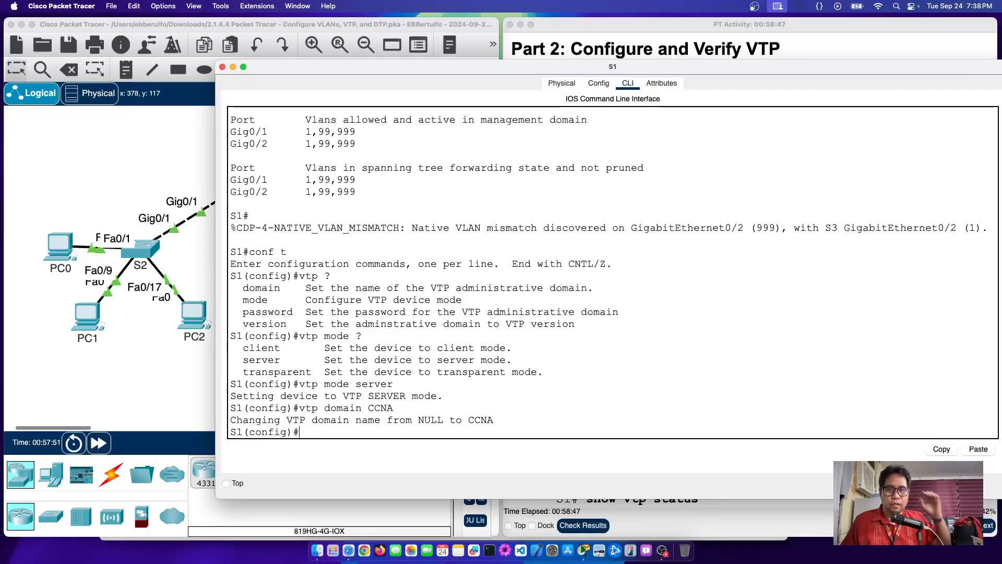
pyautogui.write('vt')
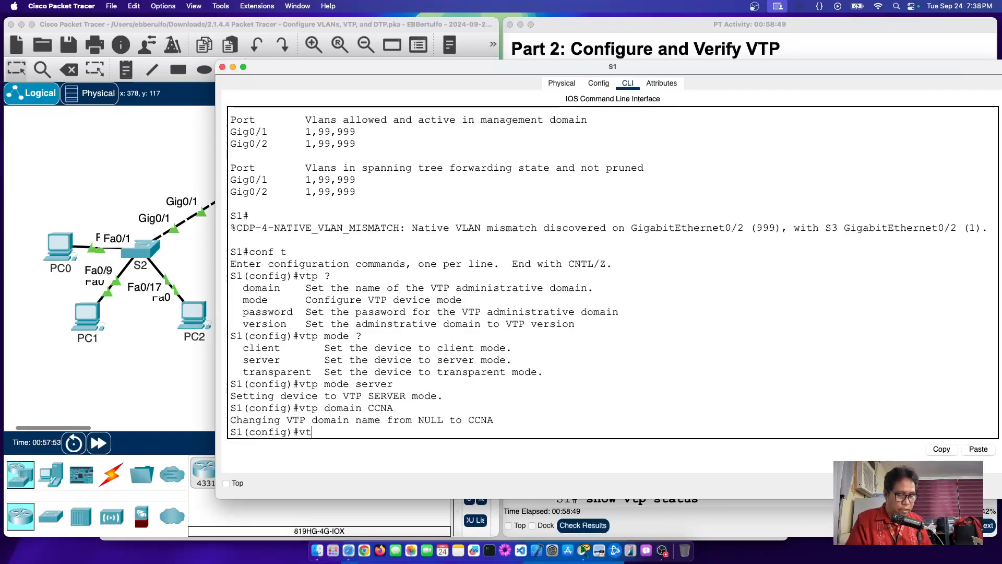
pyautogui.write('p pa')
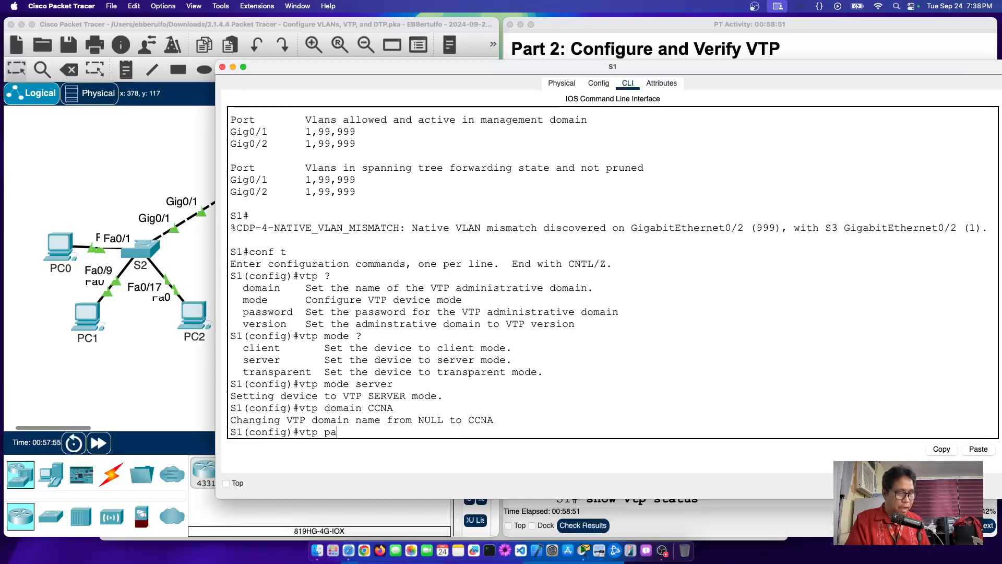
pyautogui.write('ssword cisco')
pyautogui.press('Return')
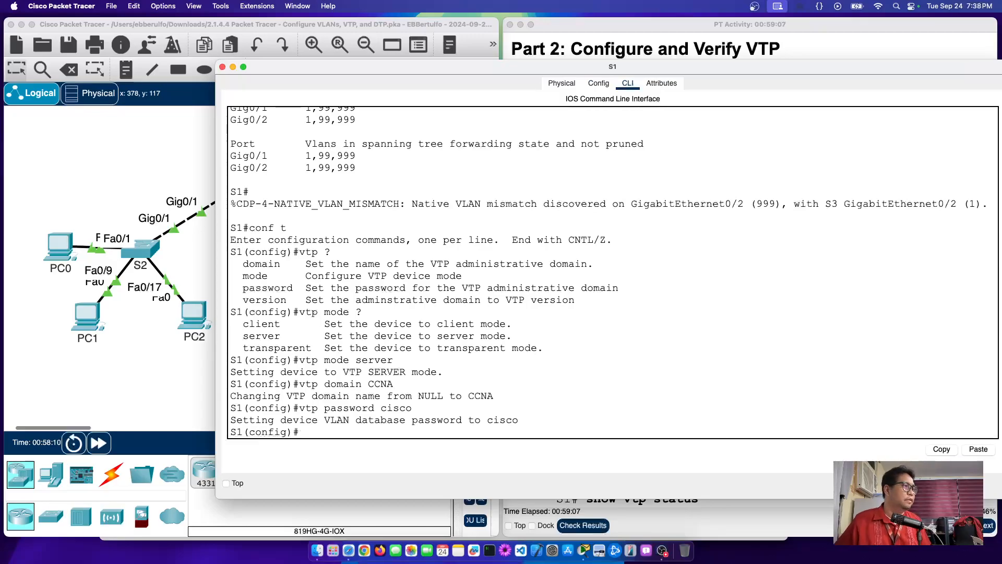
# Step: Review the Step 2 verification commands in the lab instructions
pyautogui.click(837, 53)
pyautogui.scroll(-5, 791, 278)
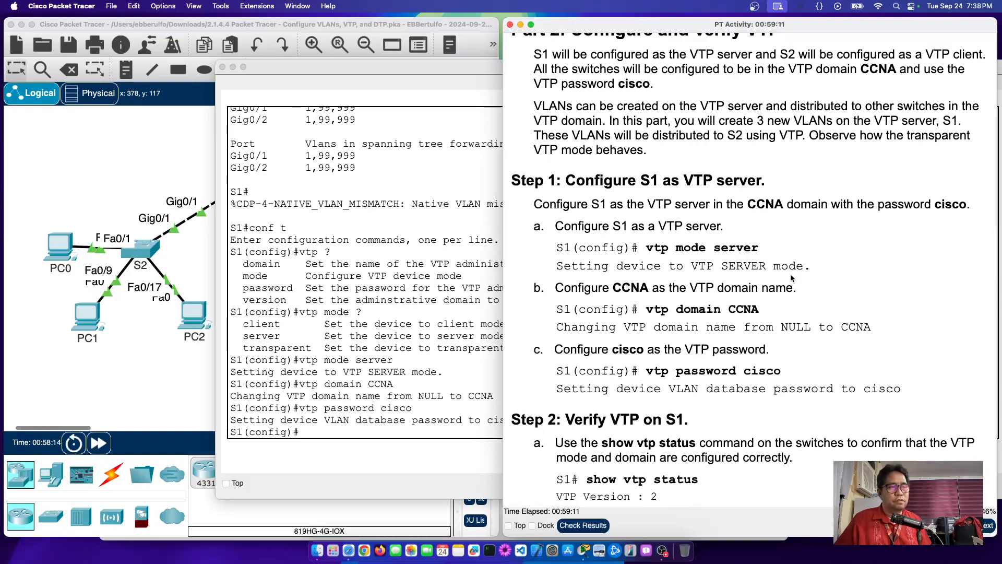
pyautogui.scroll(-4, 790, 278)
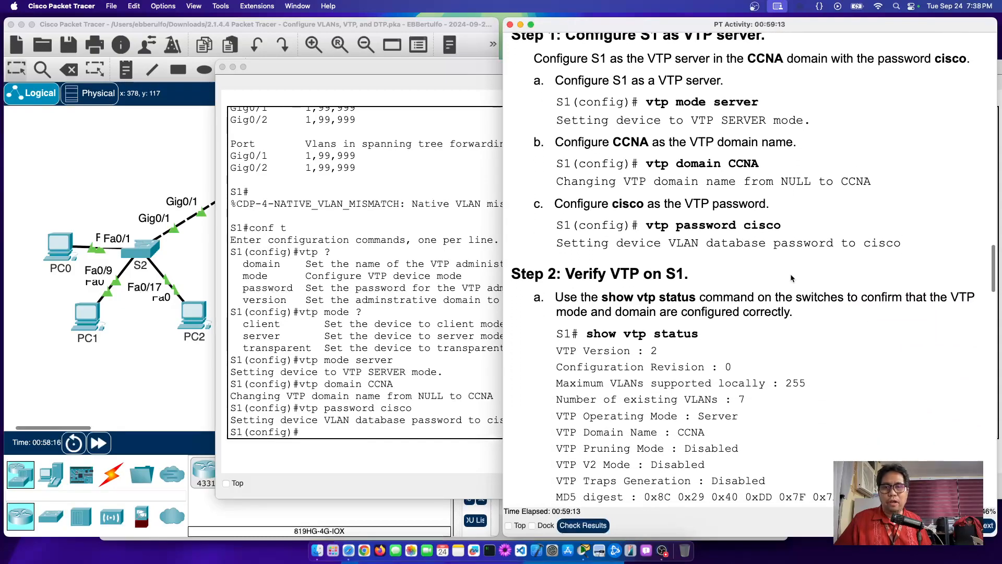
pyautogui.scroll(1, 791, 278)
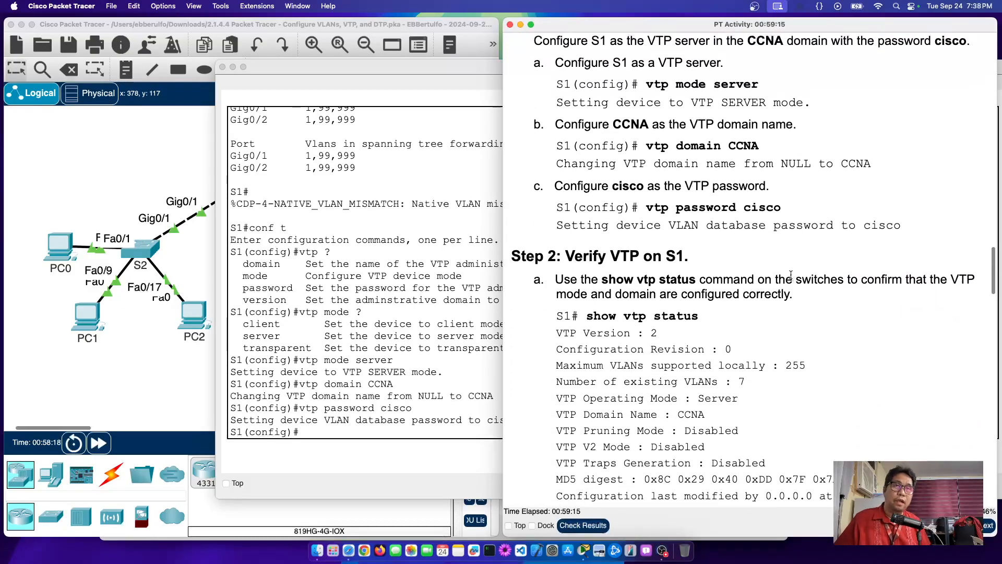
pyautogui.scroll(-3, 791, 278)
pyautogui.scroll(-3, 790, 273)
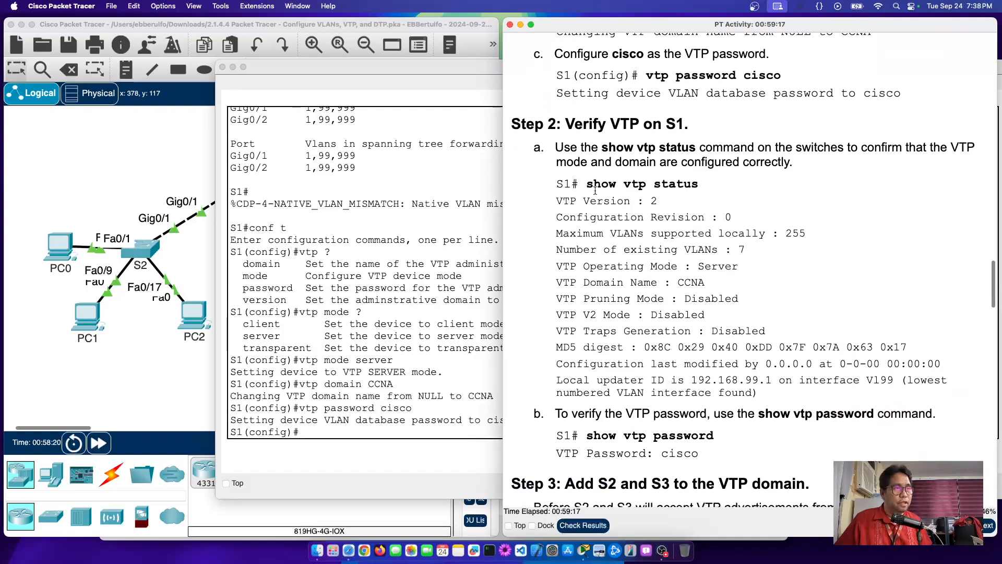
pyautogui.moveTo(586, 184); pyautogui.dragTo(740, 182)
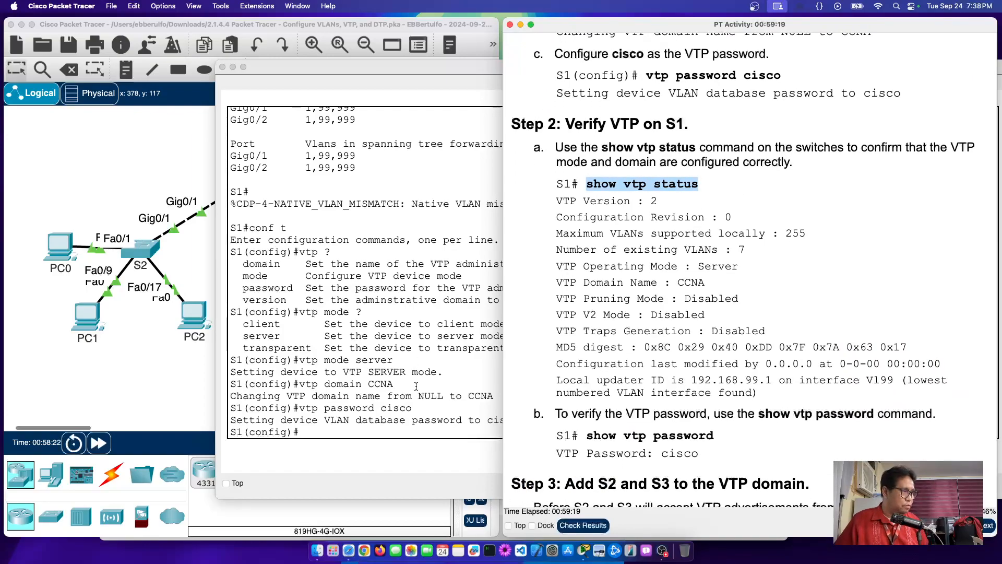
# Step: Run 'do show vtp status' on S1, checking version 1, revision 0, Server mode, domain CCNA
pyautogui.click(345, 433)
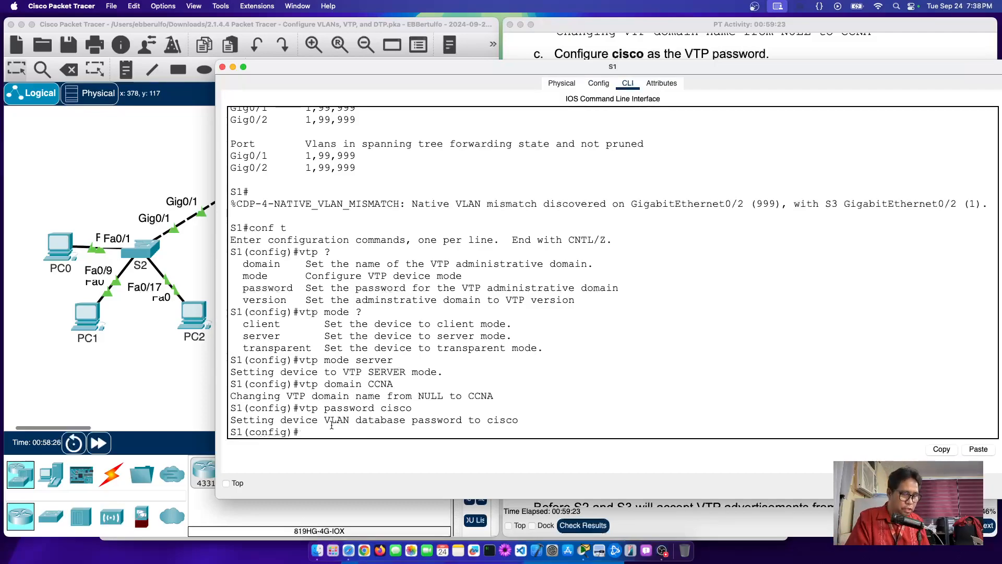
pyautogui.write('do ')
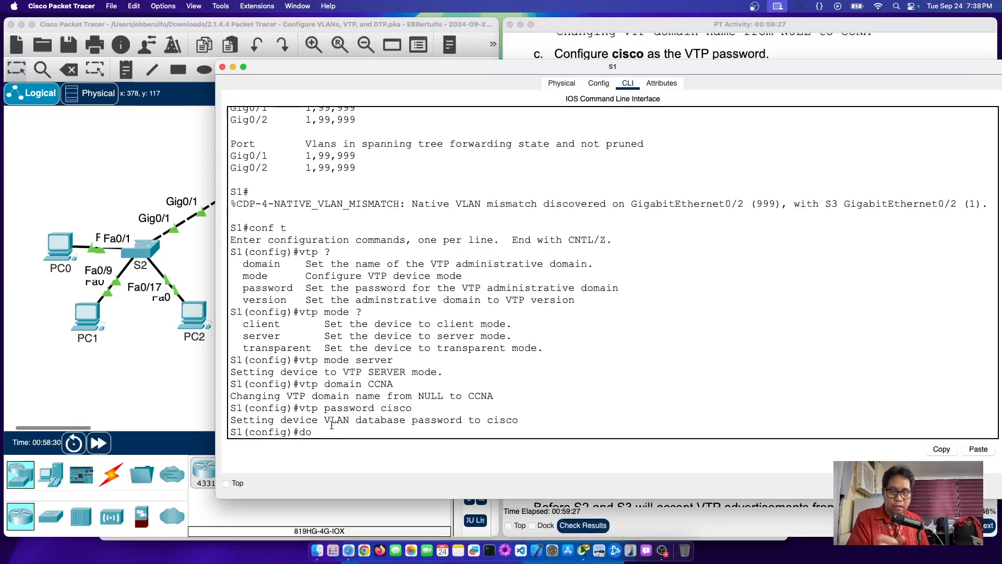
pyautogui.write('show')
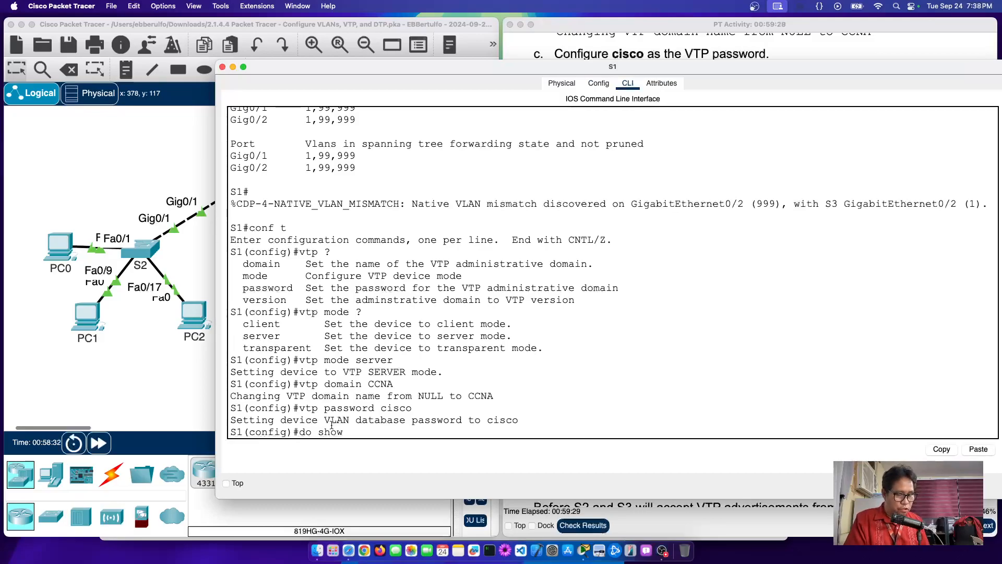
pyautogui.write(' vtp status')
pyautogui.press('Return')
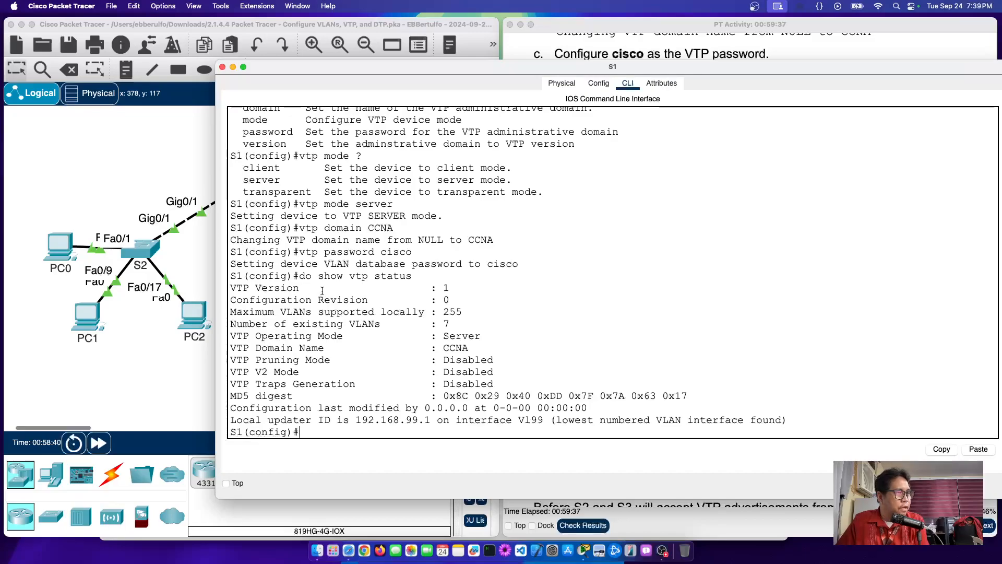
pyautogui.moveTo(299, 288); pyautogui.dragTo(457, 289)
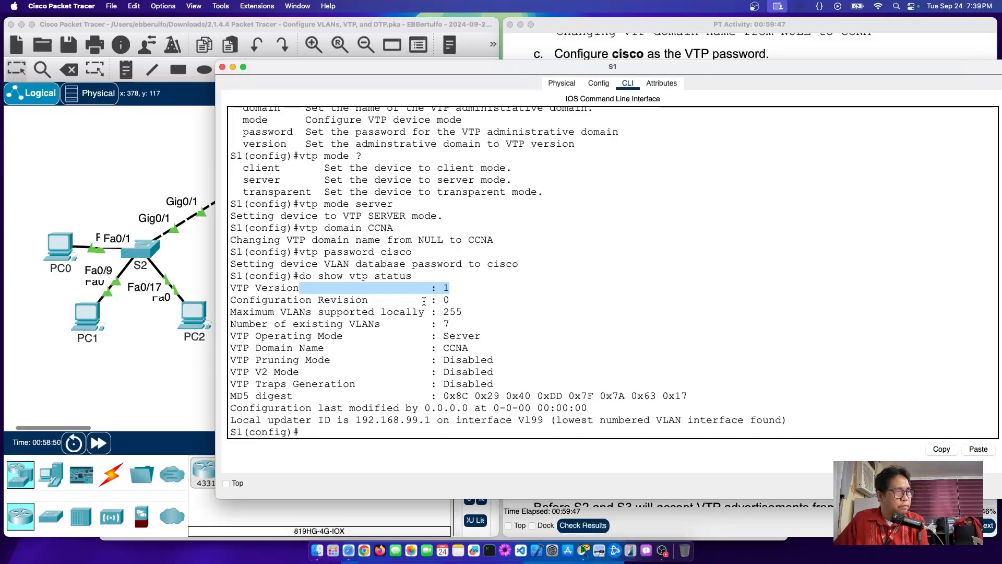
pyautogui.moveTo(437, 300); pyautogui.dragTo(484, 303)
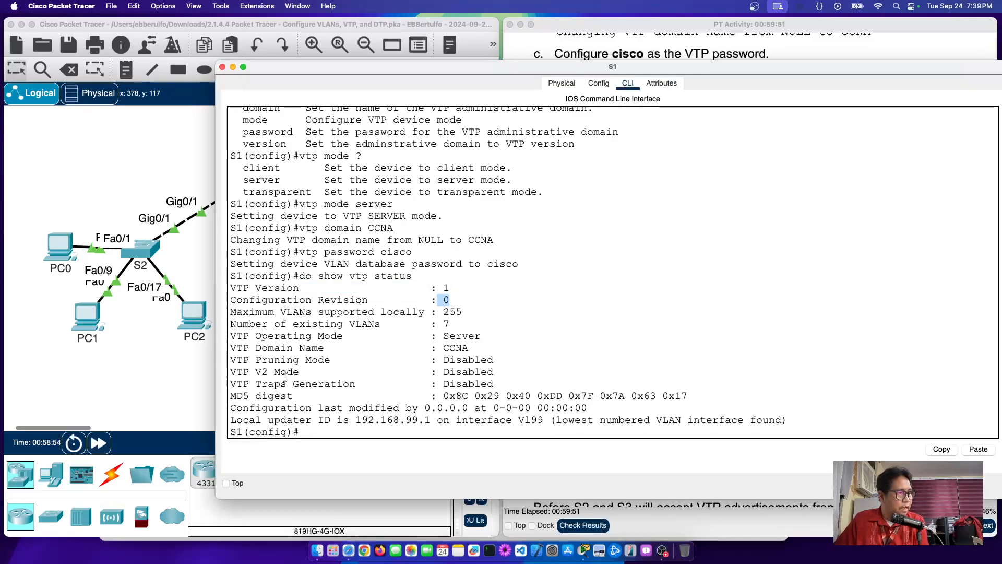
pyautogui.click(441, 347)
pyautogui.moveTo(441, 347); pyautogui.dragTo(504, 347)
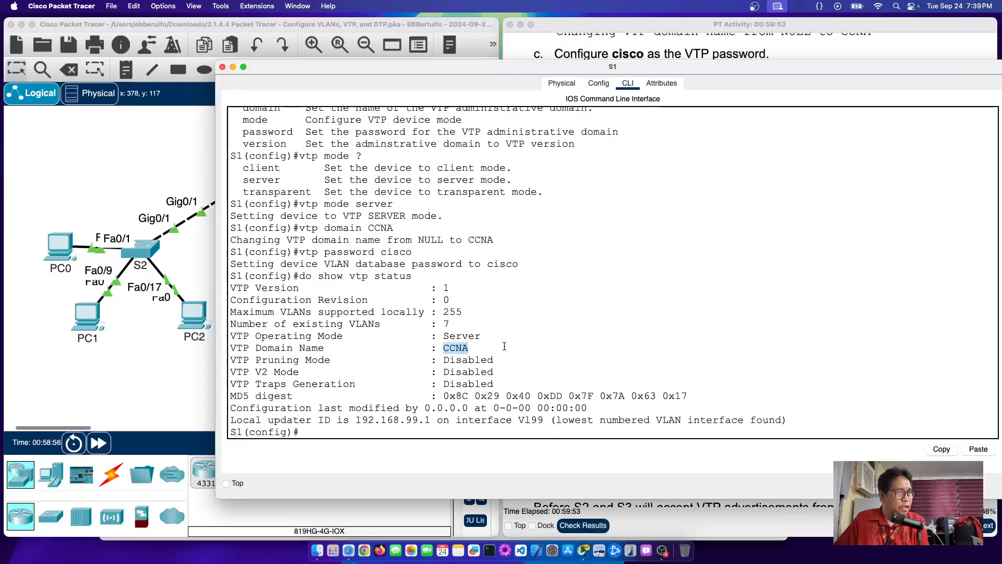
pyautogui.moveTo(437, 335); pyautogui.dragTo(541, 341)
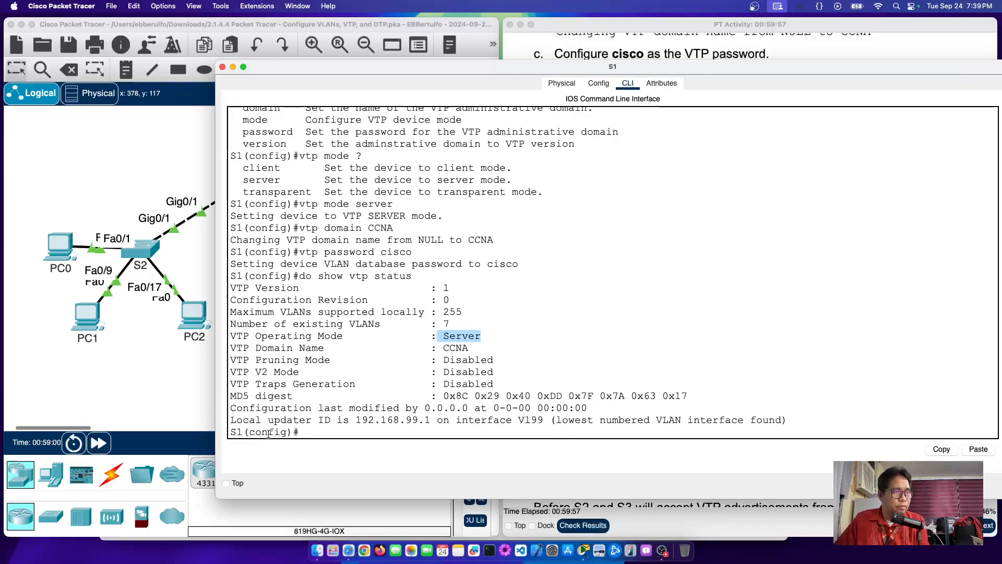
pyautogui.moveTo(443, 396); pyautogui.dragTo(694, 401)
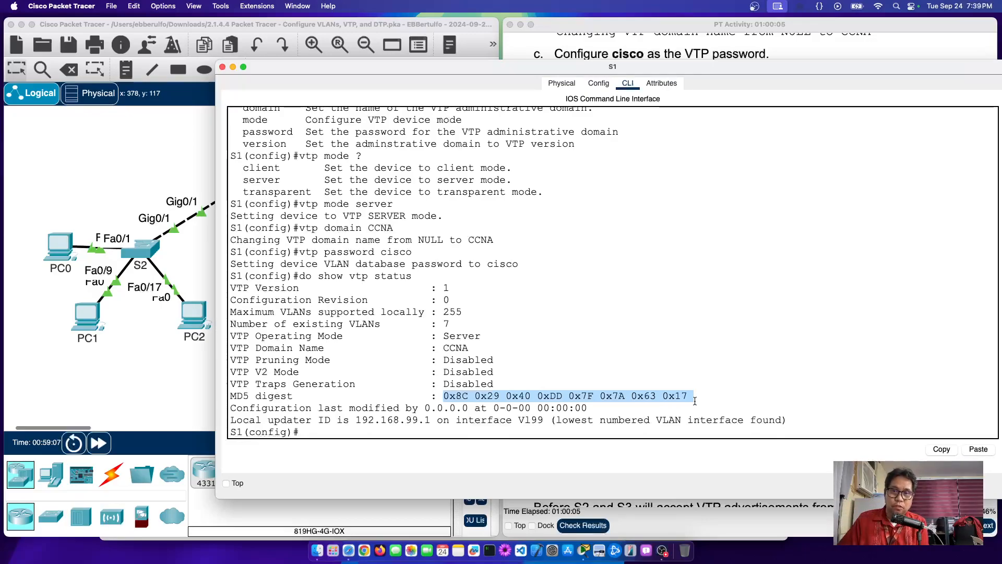
pyautogui.click(408, 431)
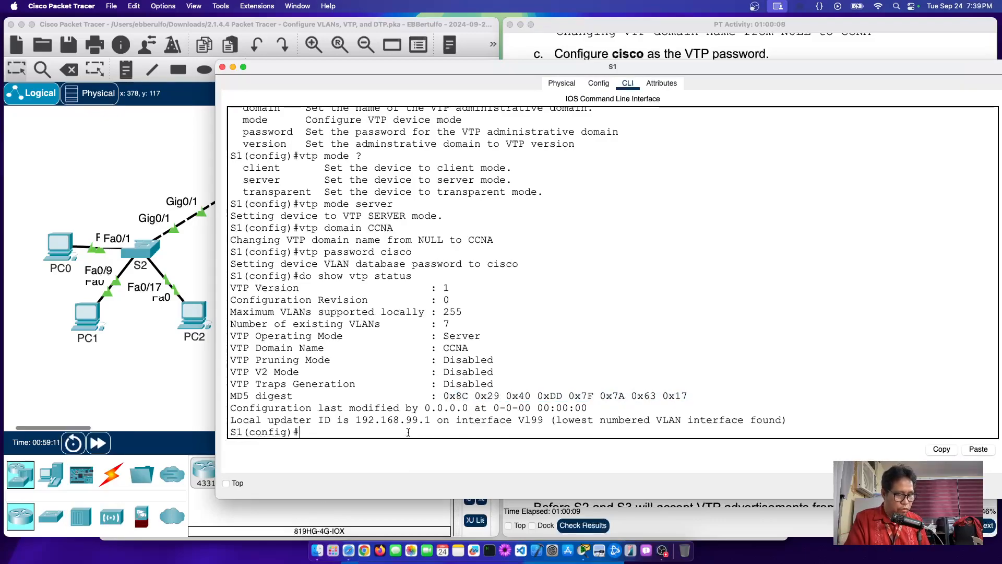
# Step: Run 'do show vtp password' on S1 and confirm the reported password and MD5 digest
pyautogui.write('do show')
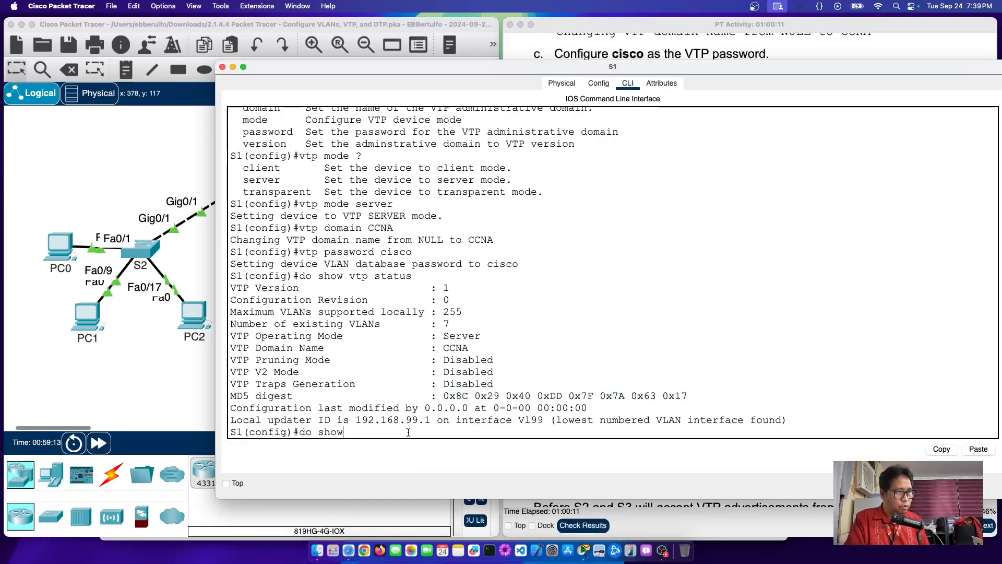
pyautogui.write(' vtp passwor')
pyautogui.write('d')
pyautogui.press('Return')
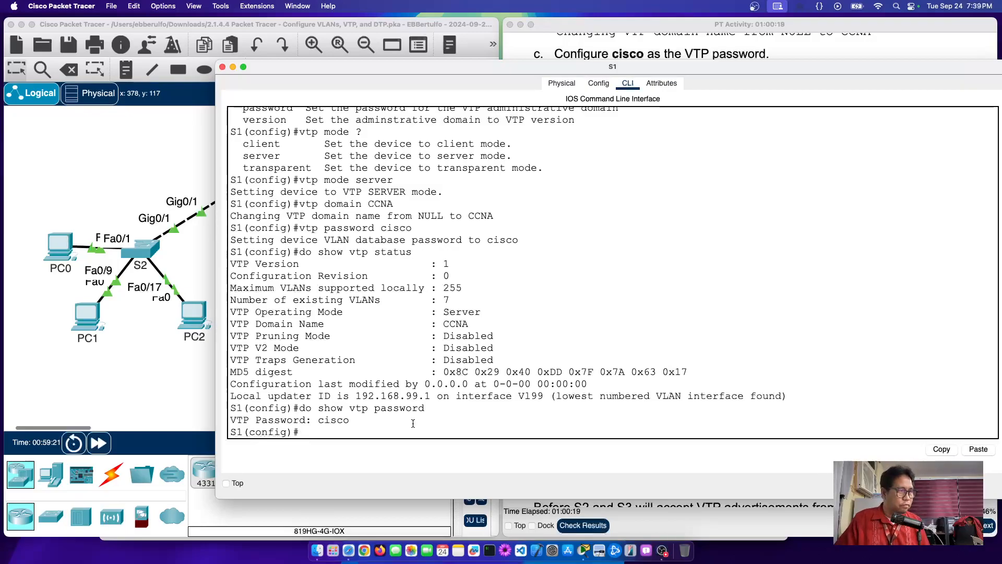
pyautogui.moveTo(312, 408); pyautogui.dragTo(301, 407)
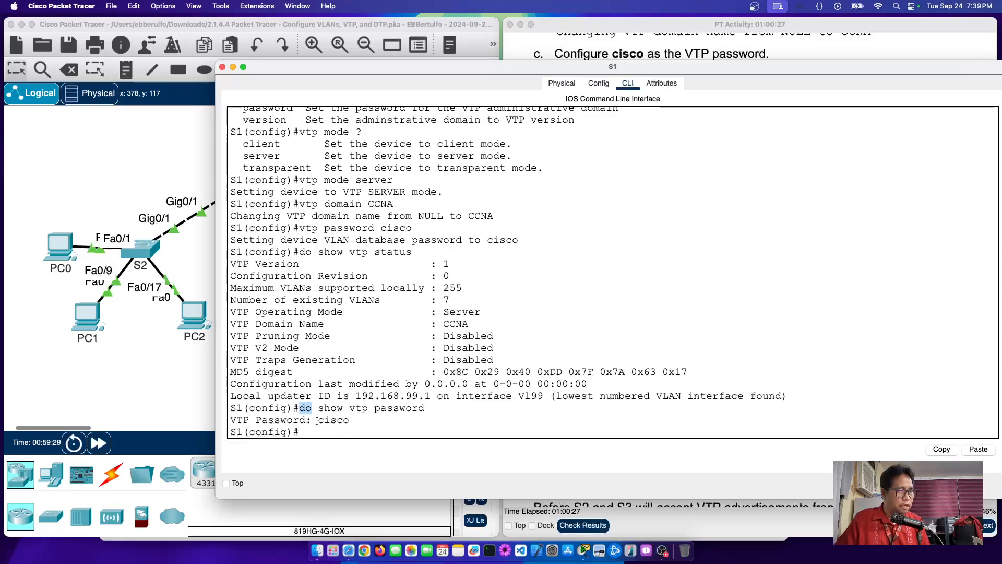
pyautogui.moveTo(316, 421); pyautogui.dragTo(388, 424)
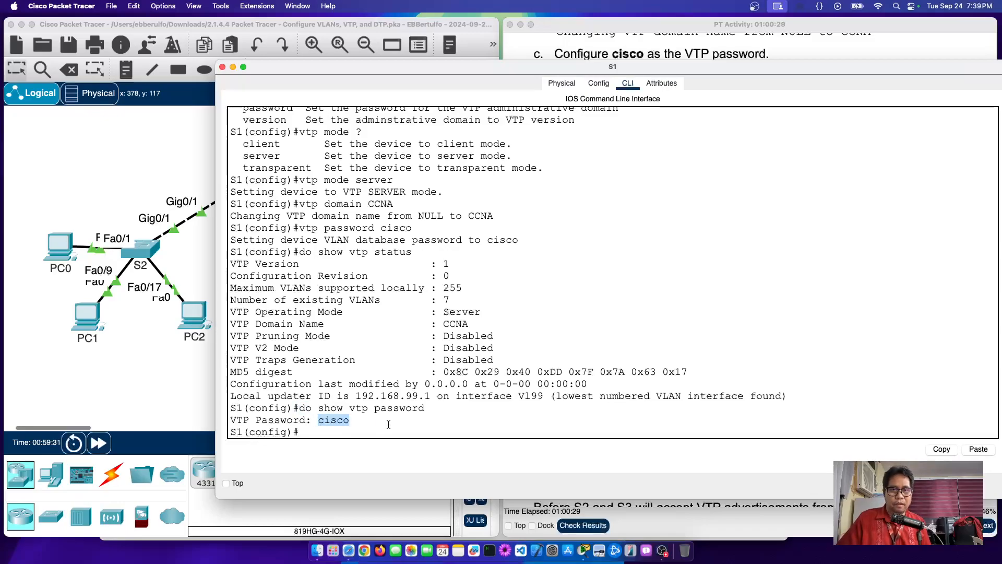
pyautogui.moveTo(368, 277); pyautogui.dragTo(556, 371)
pyautogui.moveTo(438, 372); pyautogui.dragTo(693, 371)
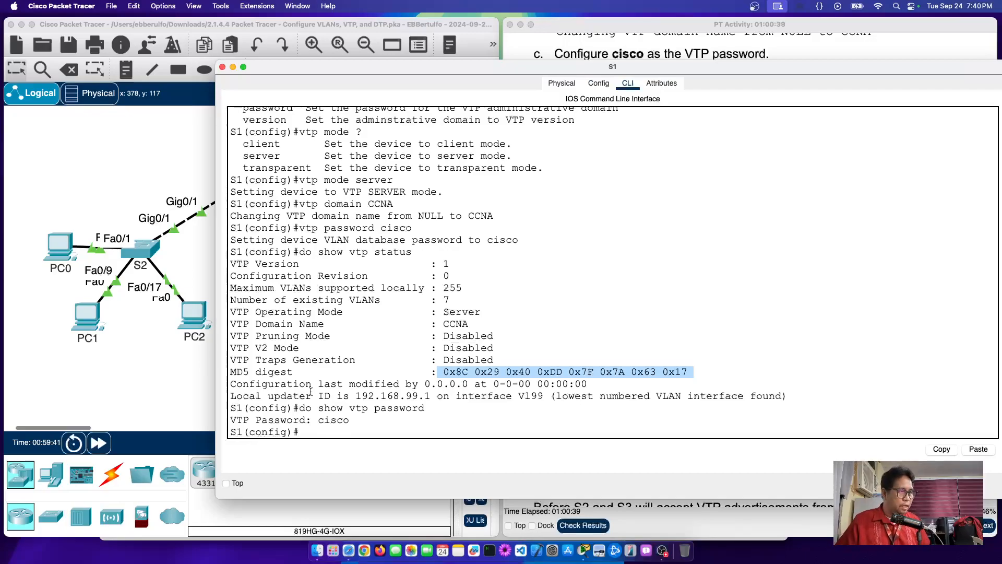
pyautogui.click(523, 428)
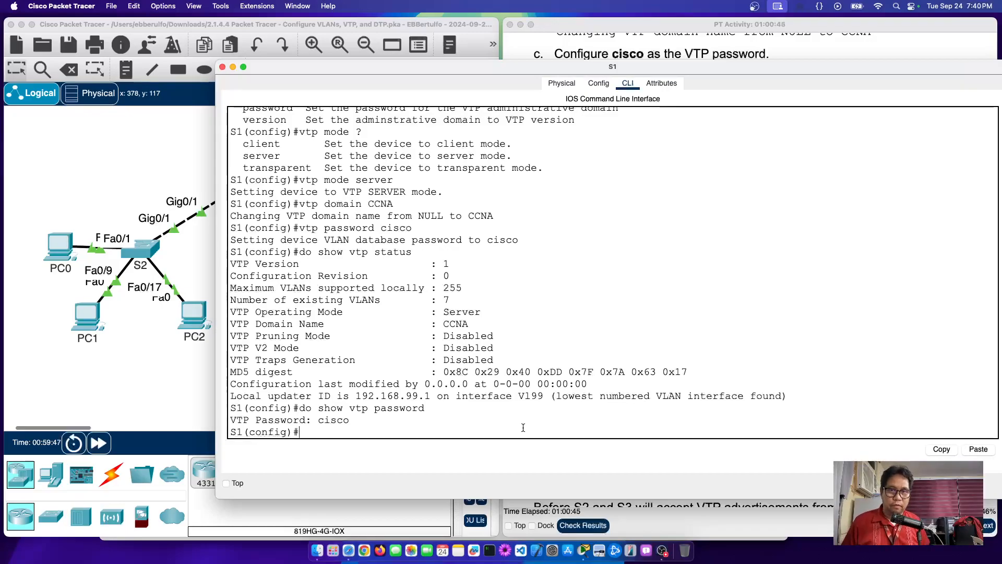
pyautogui.click(75, 204)
# Step: Scroll to Step 3 and review S2's VTP client configuration commands
pyautogui.click(703, 59)
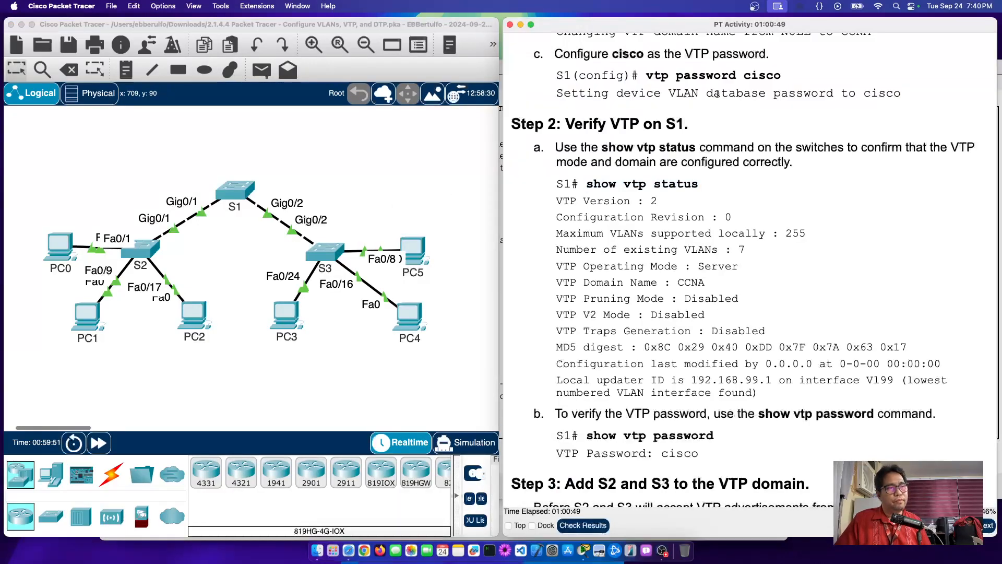
pyautogui.scroll(-8, 702, 327)
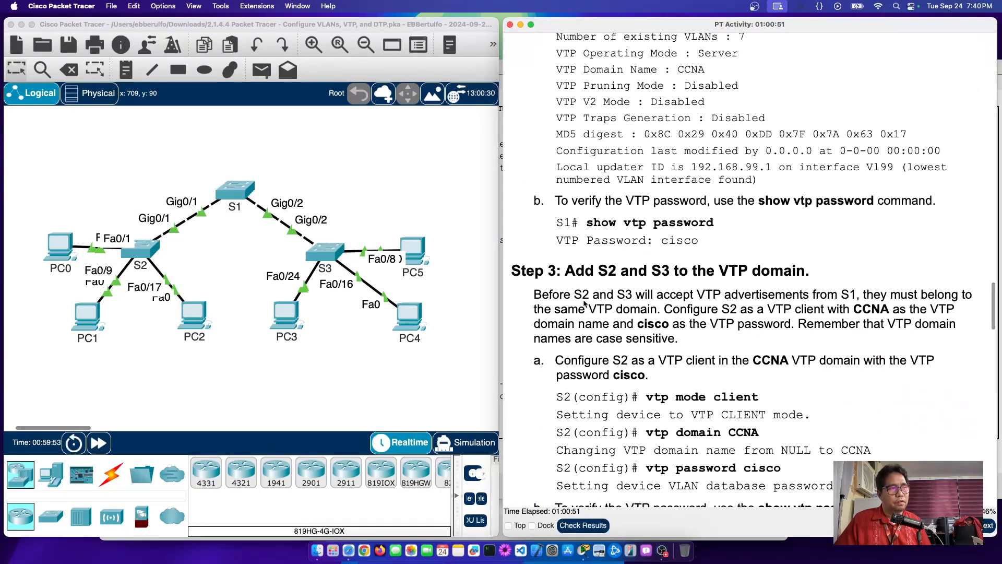
pyautogui.moveTo(565, 271); pyautogui.dragTo(812, 281)
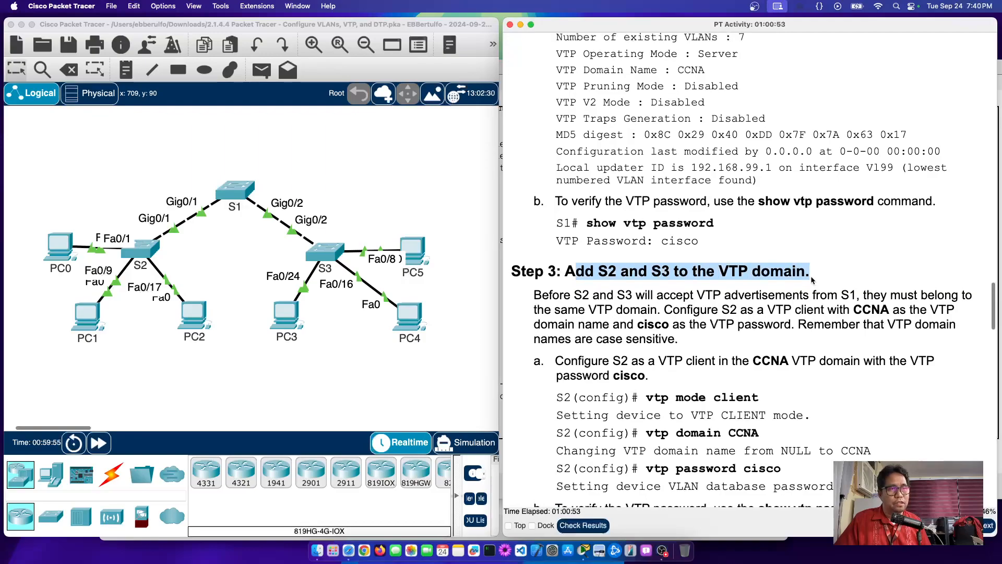
pyautogui.scroll(-1, 812, 280)
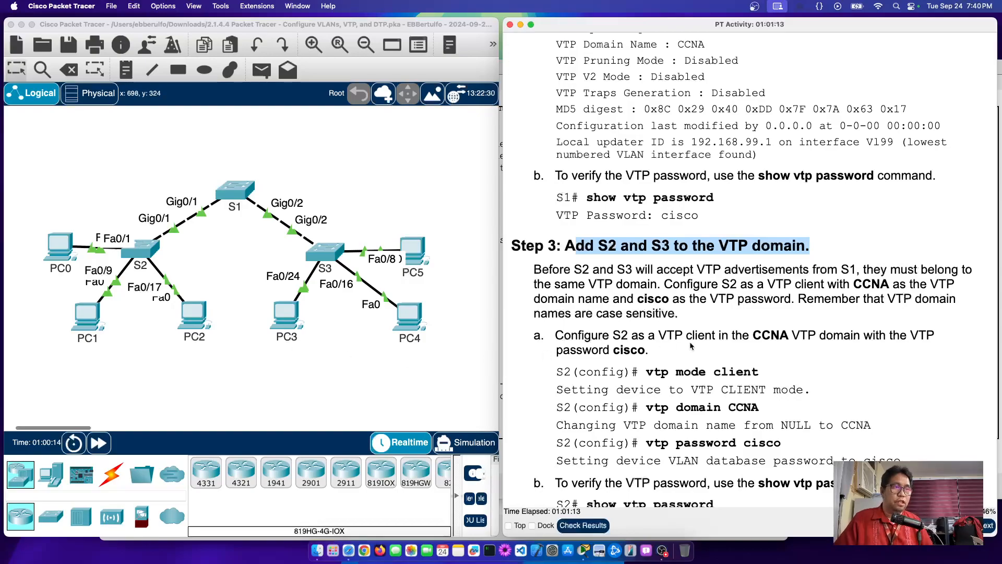
pyautogui.moveTo(556, 334); pyautogui.dragTo(903, 462)
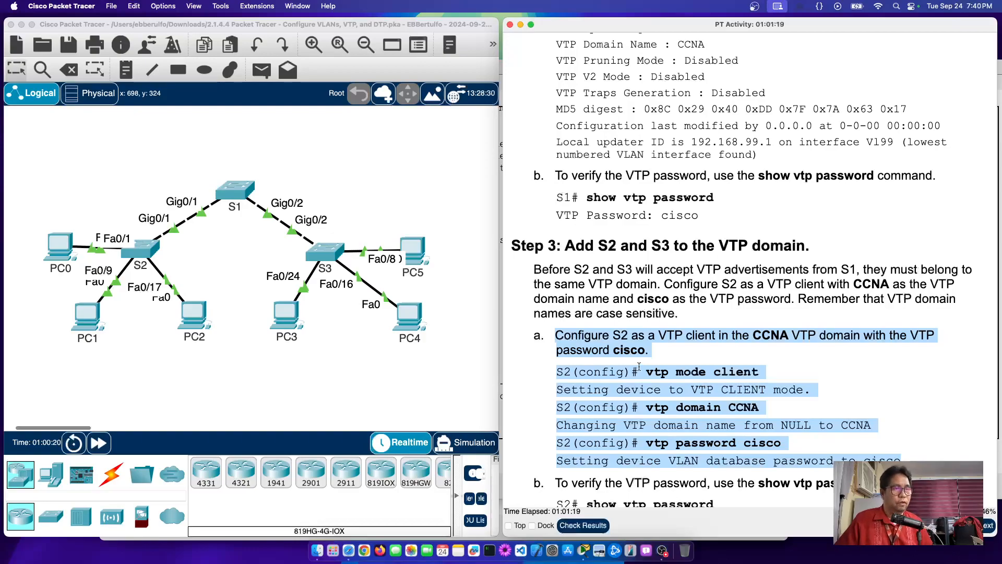
pyautogui.scroll(-1, 639, 367)
pyautogui.click(203, 284)
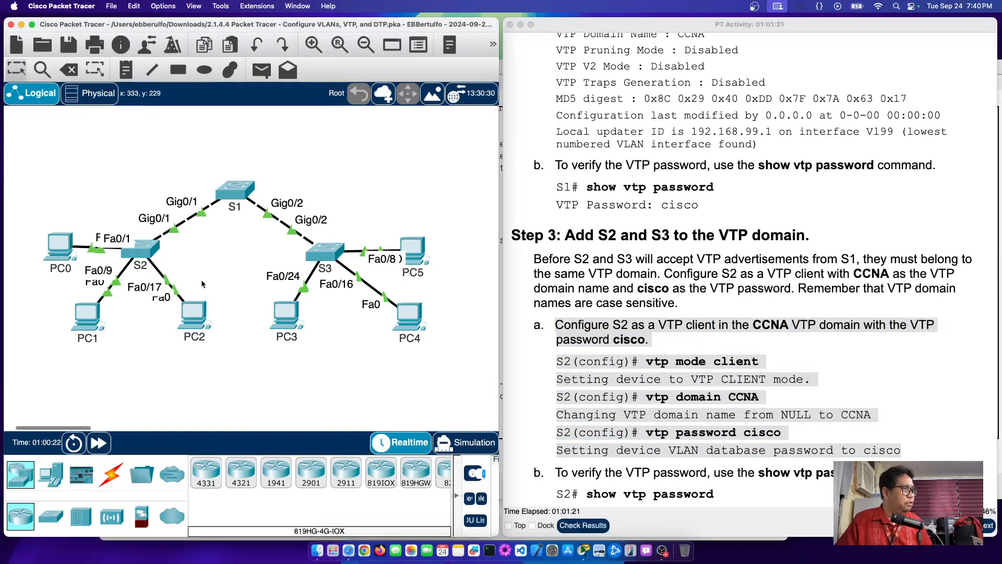
# Step: Enter global configuration on S2 and set its VTP mode to client
pyautogui.click(139, 250)
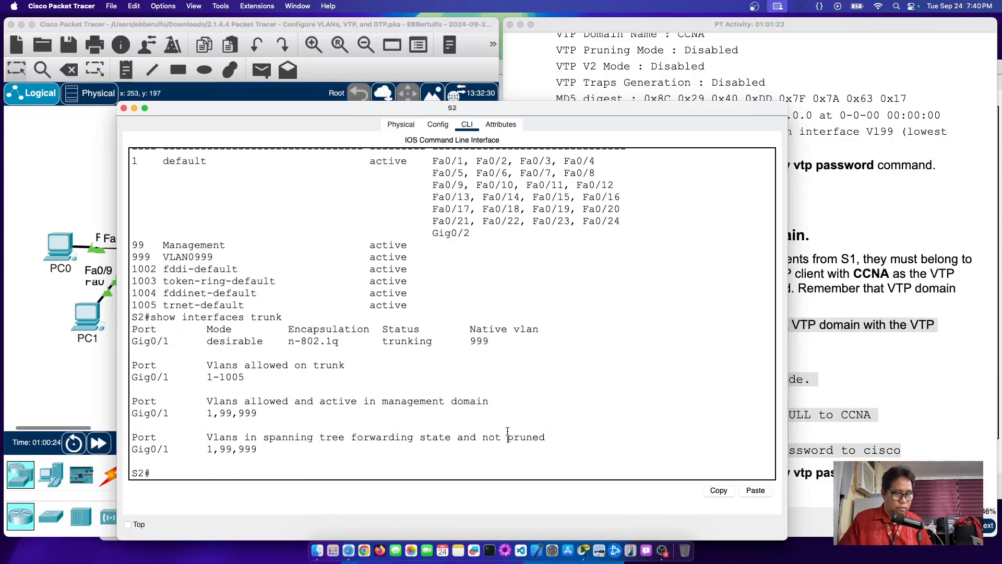
pyautogui.press('Return')
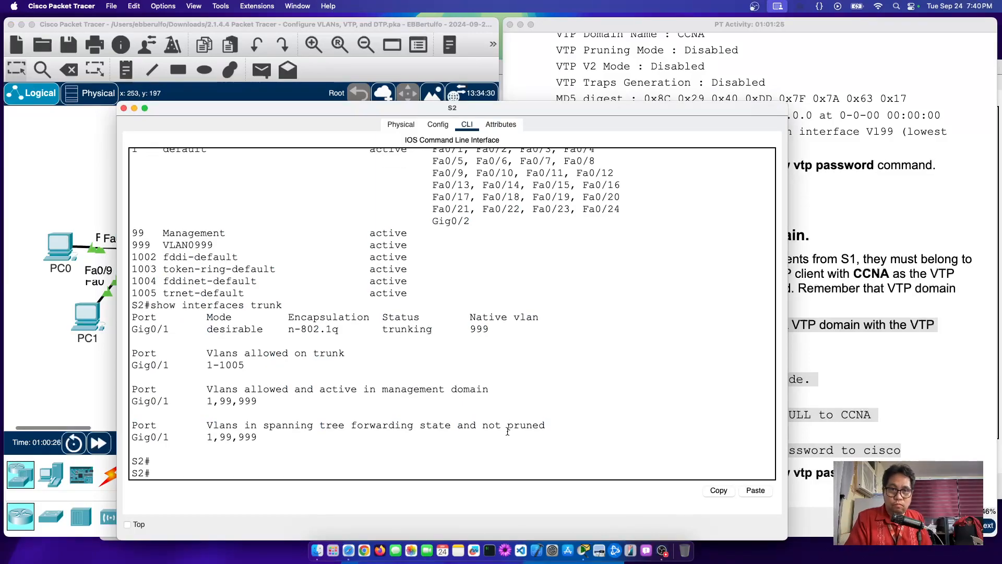
pyautogui.write('conf t')
pyautogui.press('Return')
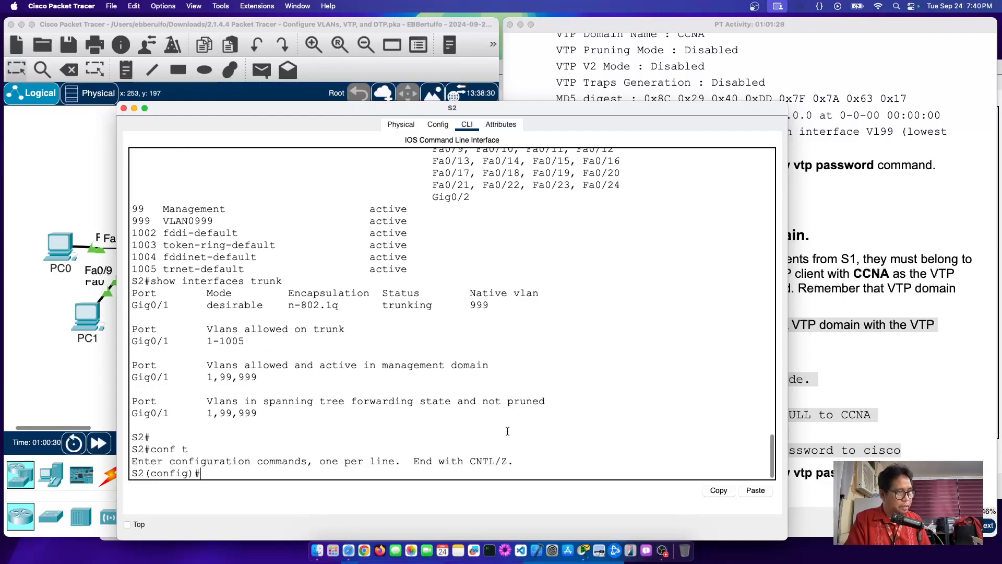
pyautogui.write('vtp')
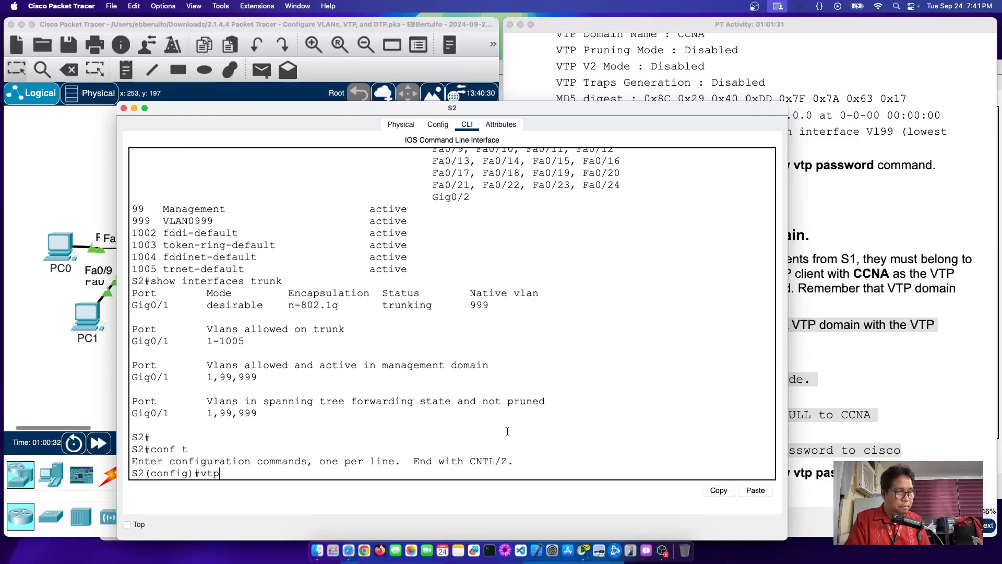
pyautogui.write(' mode ')
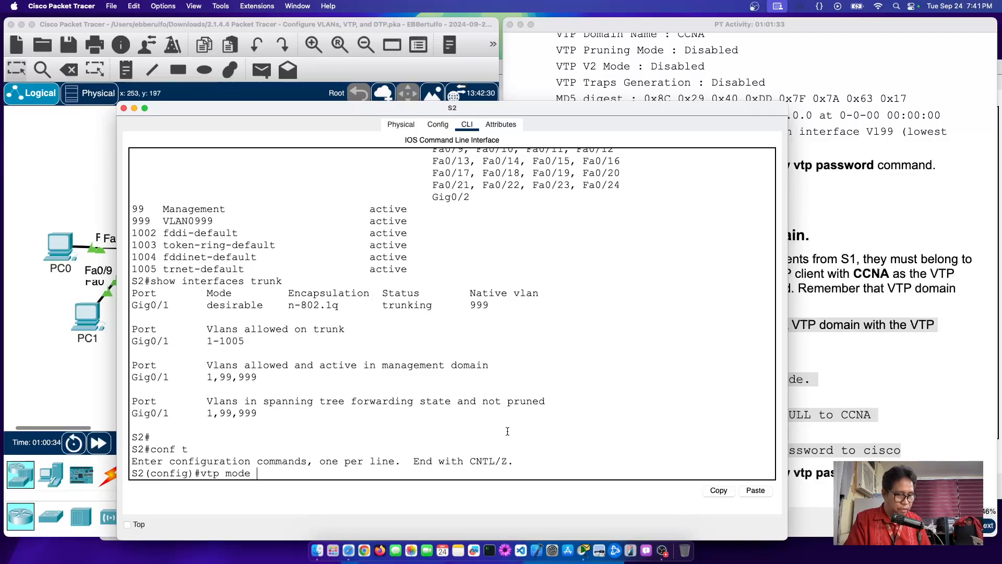
pyautogui.write('?')
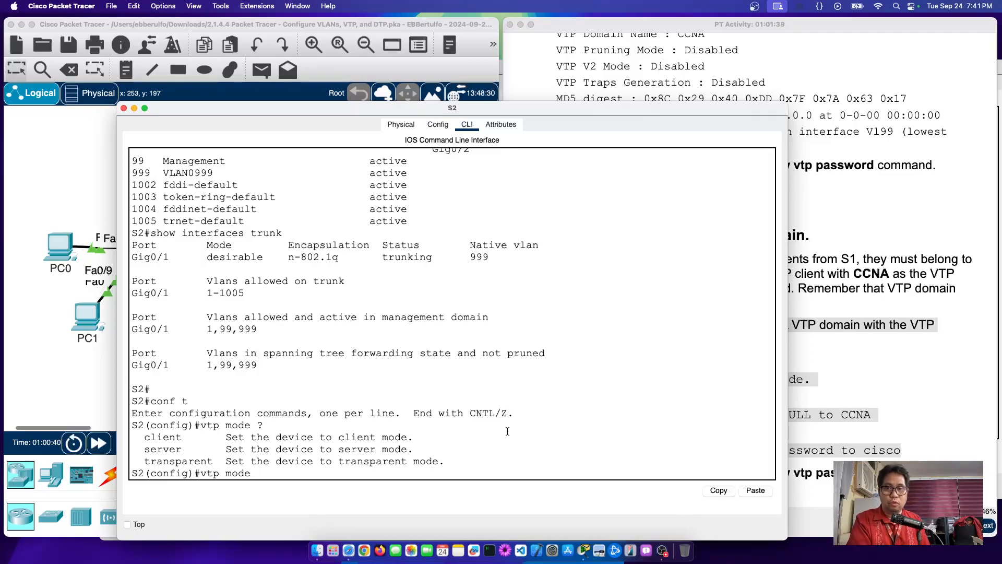
pyautogui.write('client')
pyautogui.press('Return')
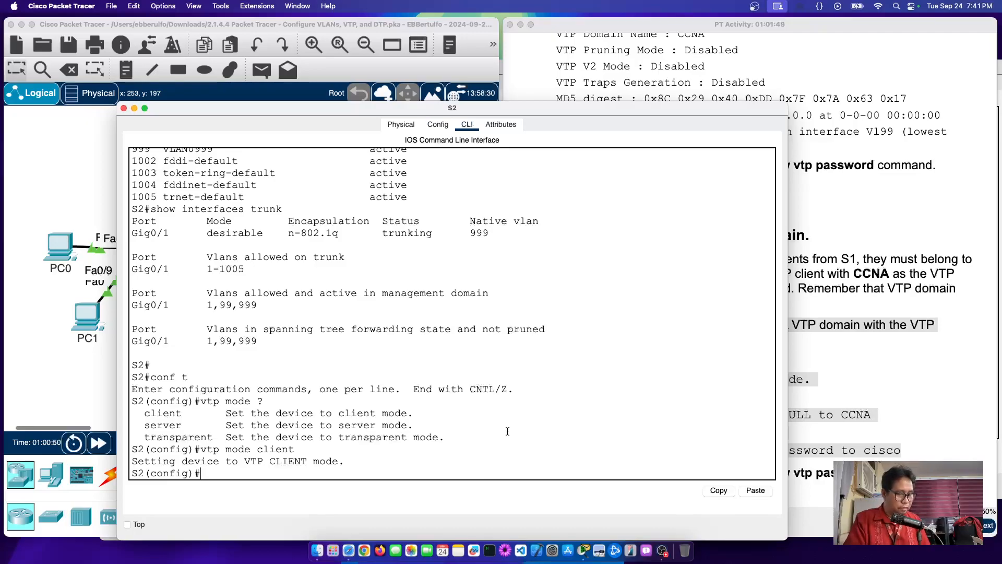
# Step: Put S2 in VTP domain CCNA and set its VTP password
pyautogui.write('do')
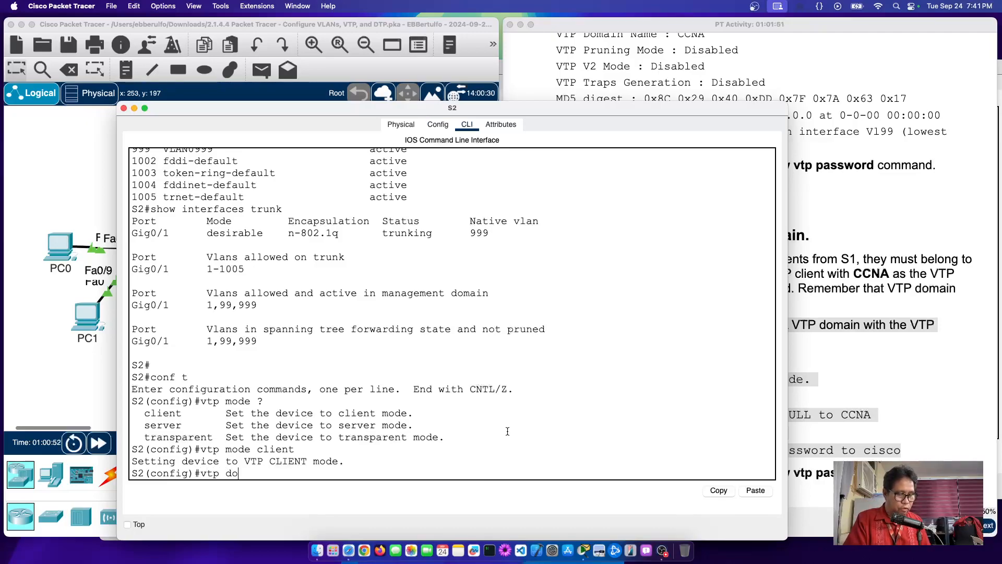
pyautogui.write('main CCNA')
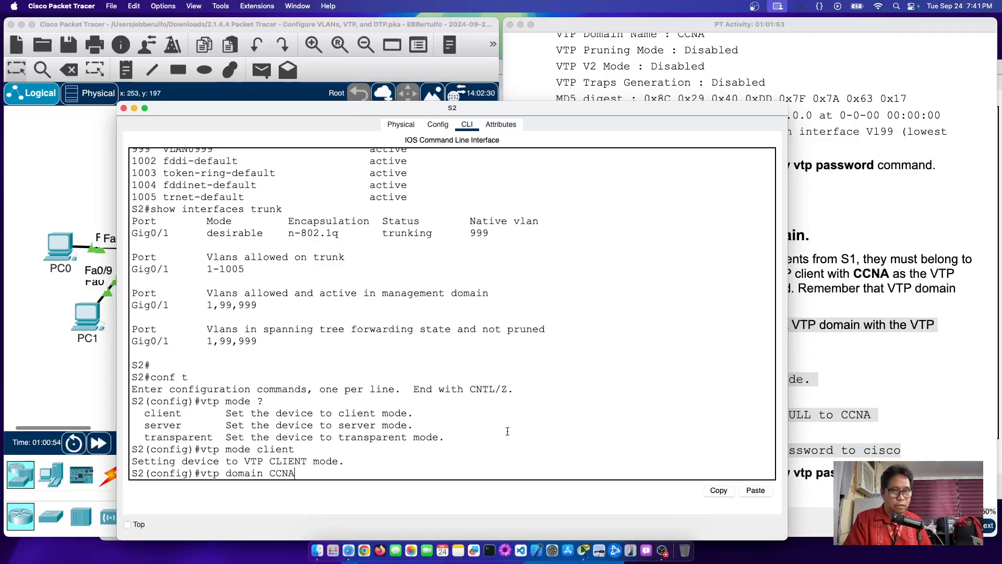
pyautogui.press('Return')
pyautogui.write('vtp pa')
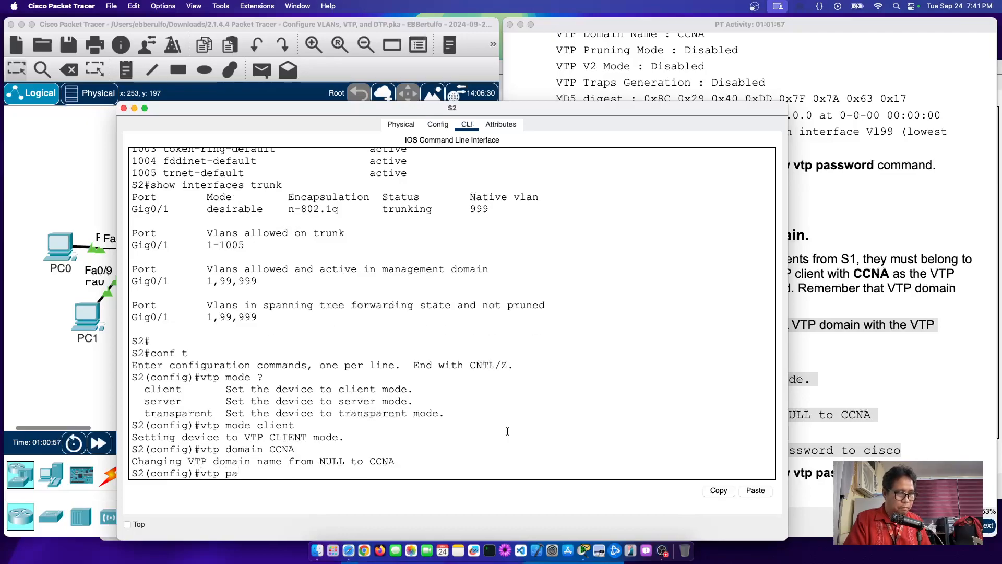
pyautogui.write('ssword cisco')
pyautogui.press('Return')
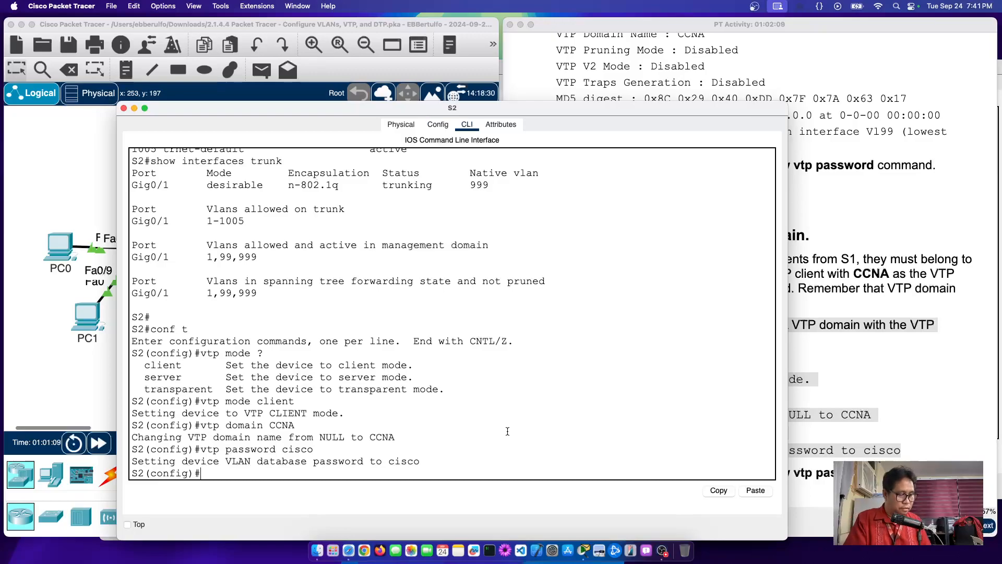
# Step: Run 'show vtp status' on S2
pyautogui.write('dow')
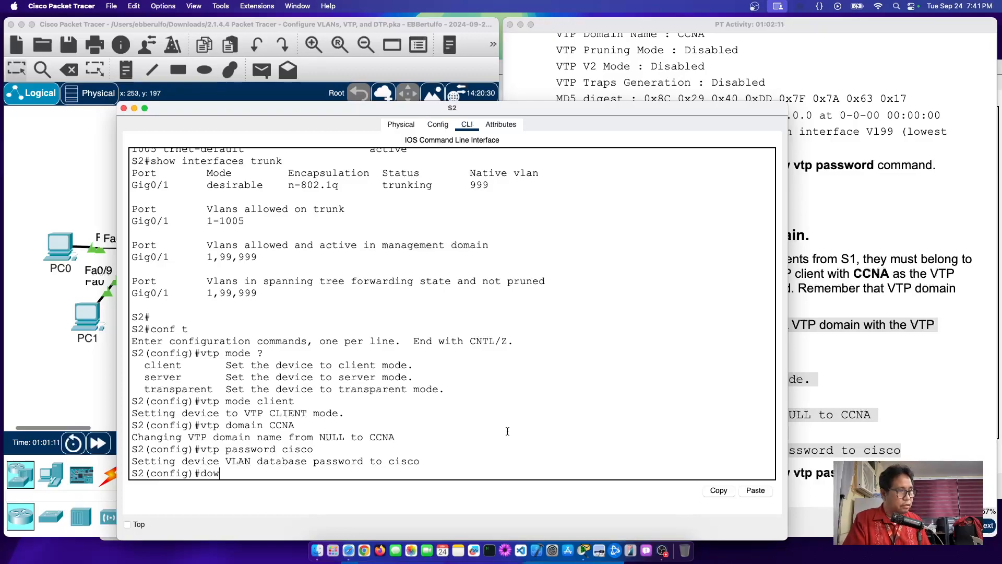
pyautogui.press('BackSpace')
pyautogui.write('show ')
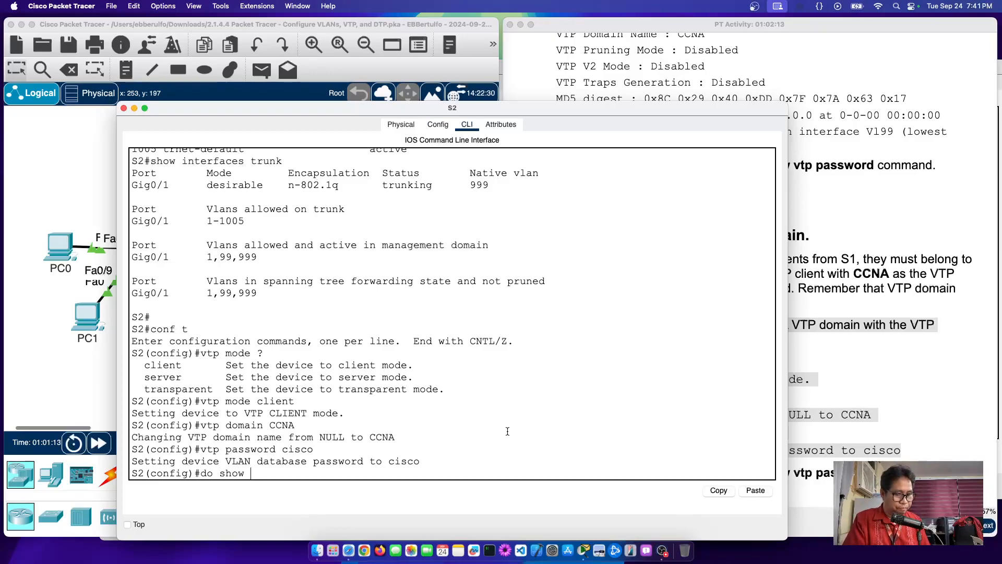
pyautogui.write('vtp ')
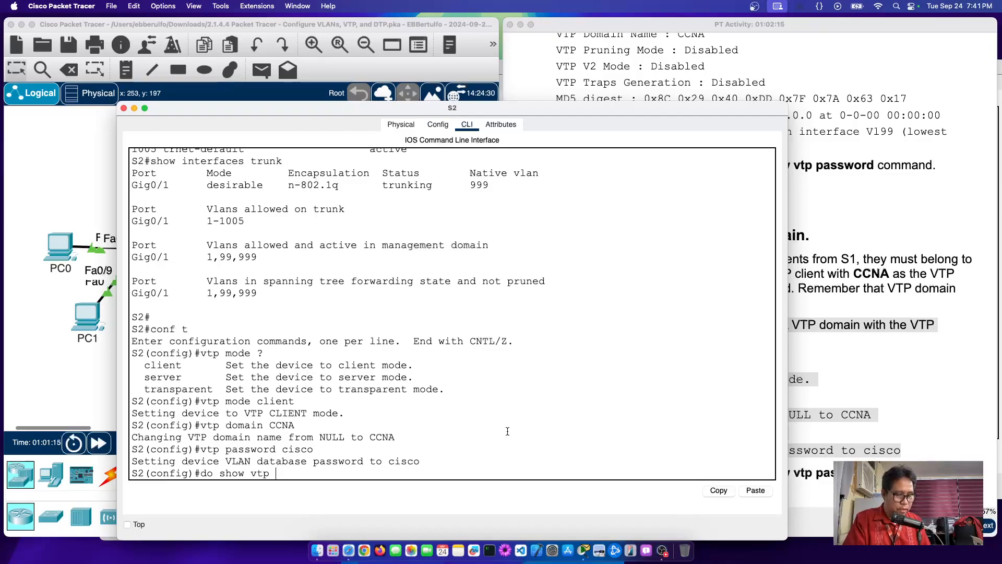
pyautogui.write('status')
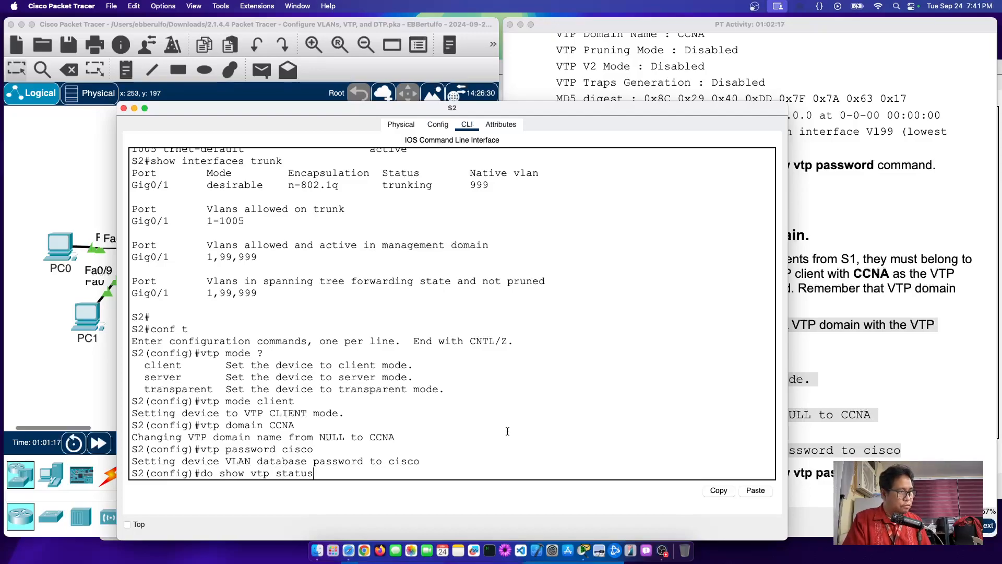
pyautogui.press('Return')
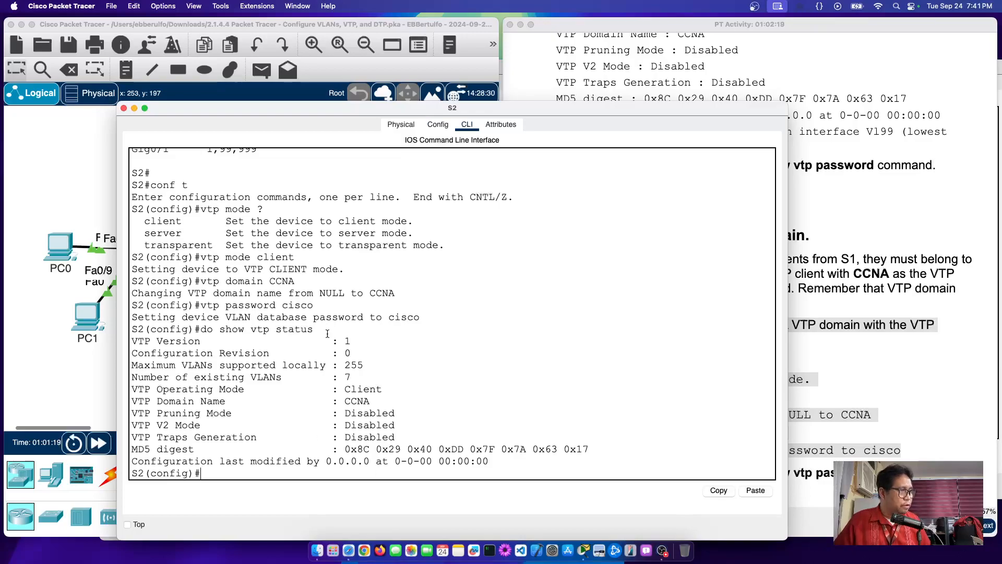
pyautogui.moveTo(330, 341); pyautogui.dragTo(415, 357)
pyautogui.moveTo(339, 389); pyautogui.dragTo(537, 392)
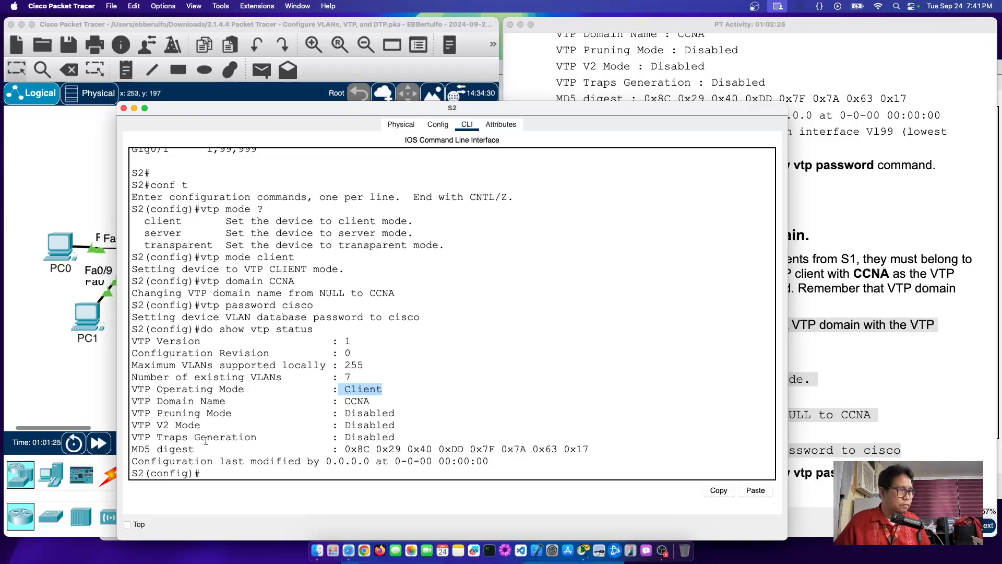
pyautogui.moveTo(344, 401); pyautogui.dragTo(425, 406)
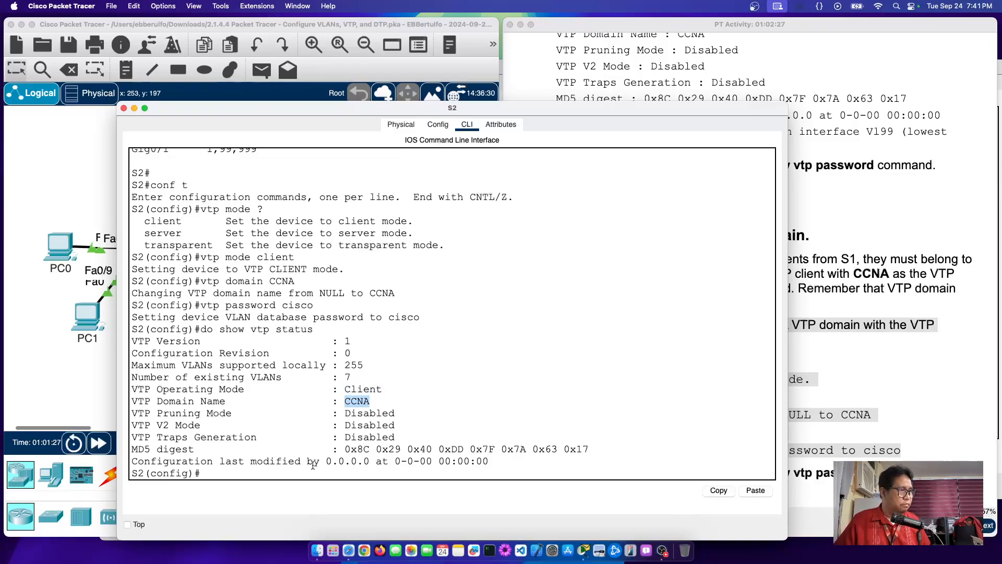
pyautogui.moveTo(342, 450); pyautogui.dragTo(682, 451)
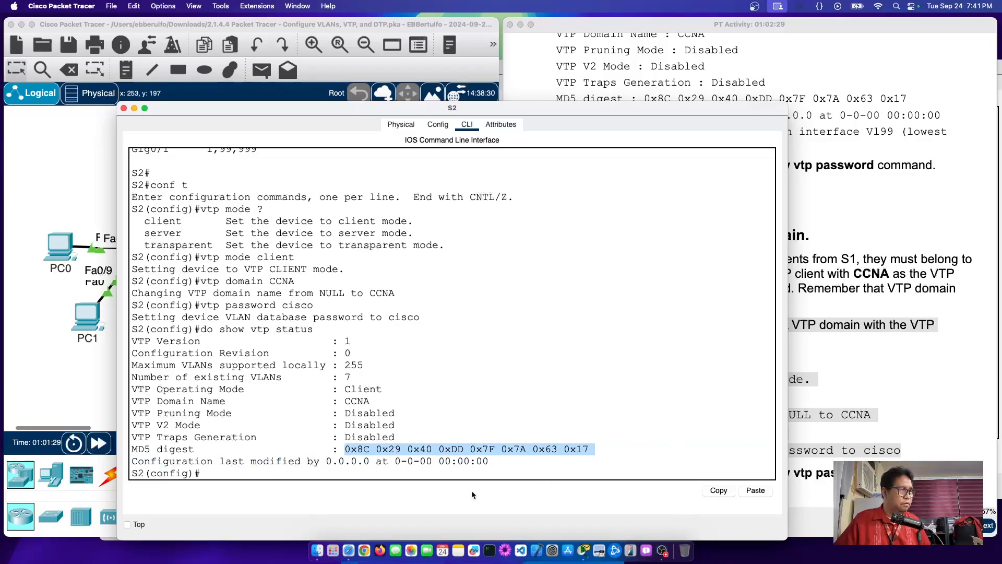
pyautogui.click(394, 473)
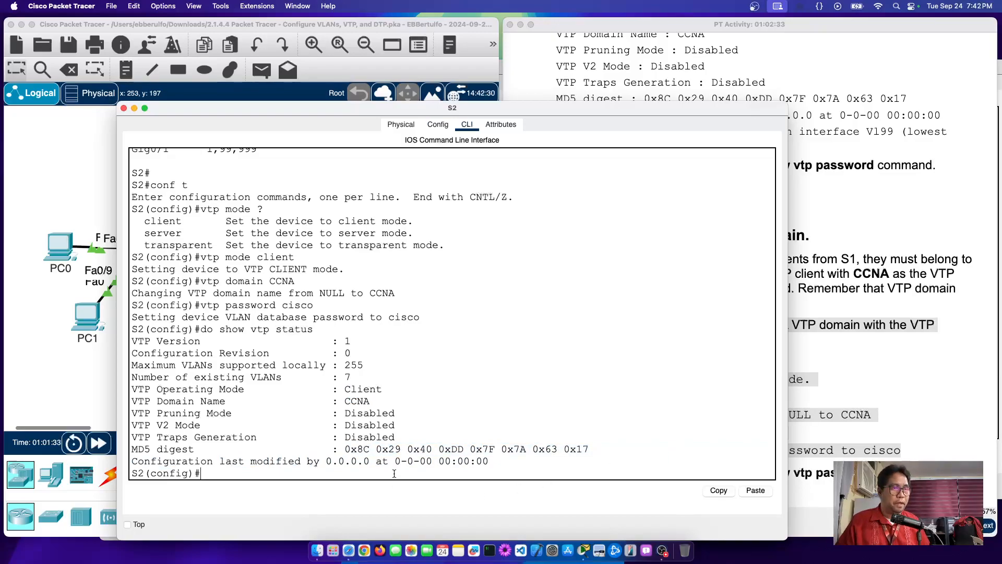
# Step: Read Step 3 part c, highlighting S3 and its transparent VTP mode
pyautogui.click(918, 202)
pyautogui.scroll(-1, 788, 317)
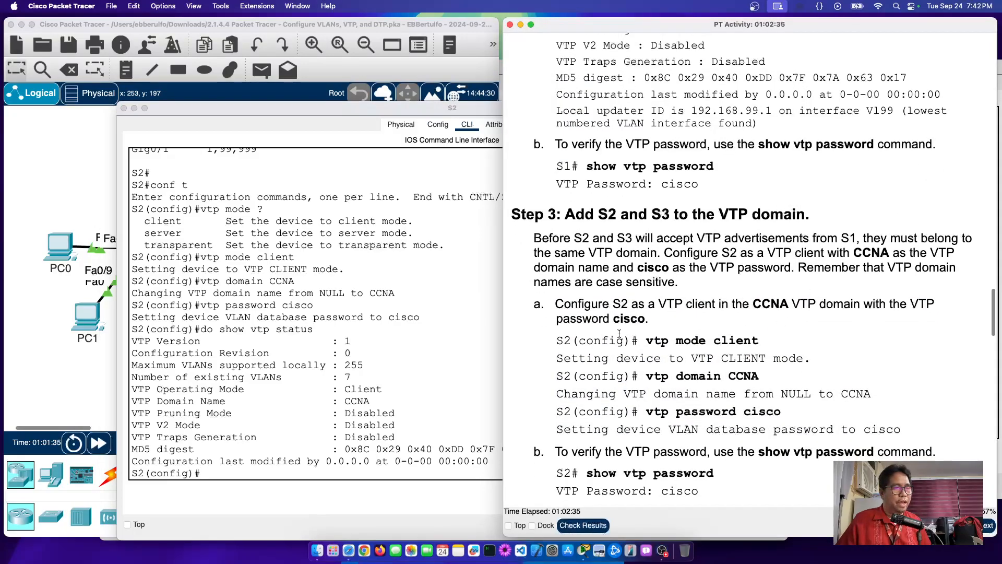
pyautogui.moveTo(552, 304); pyautogui.dragTo(901, 444)
pyautogui.scroll(-6, 940, 444)
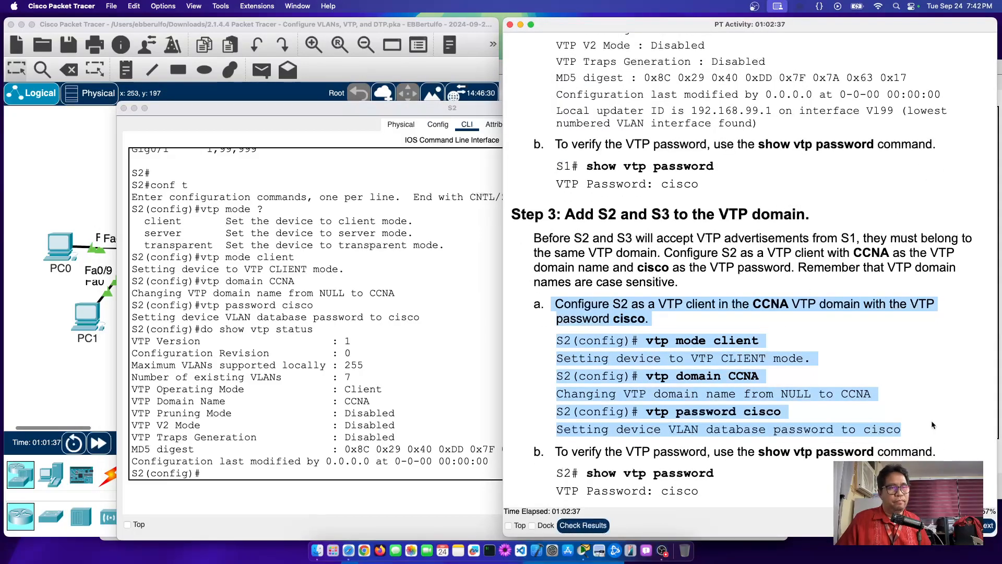
pyautogui.scroll(-3, 933, 425)
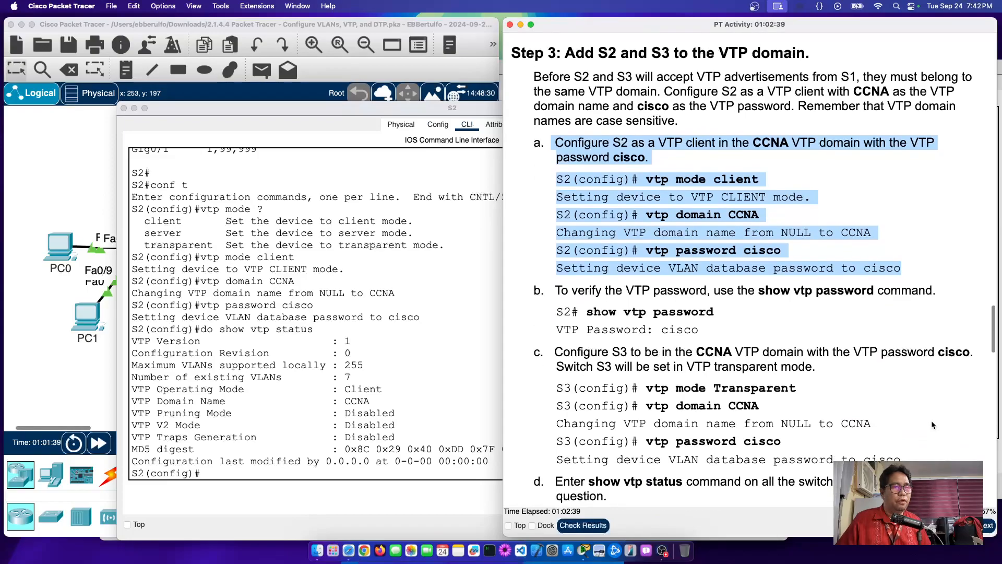
pyautogui.doubleClick(619, 322)
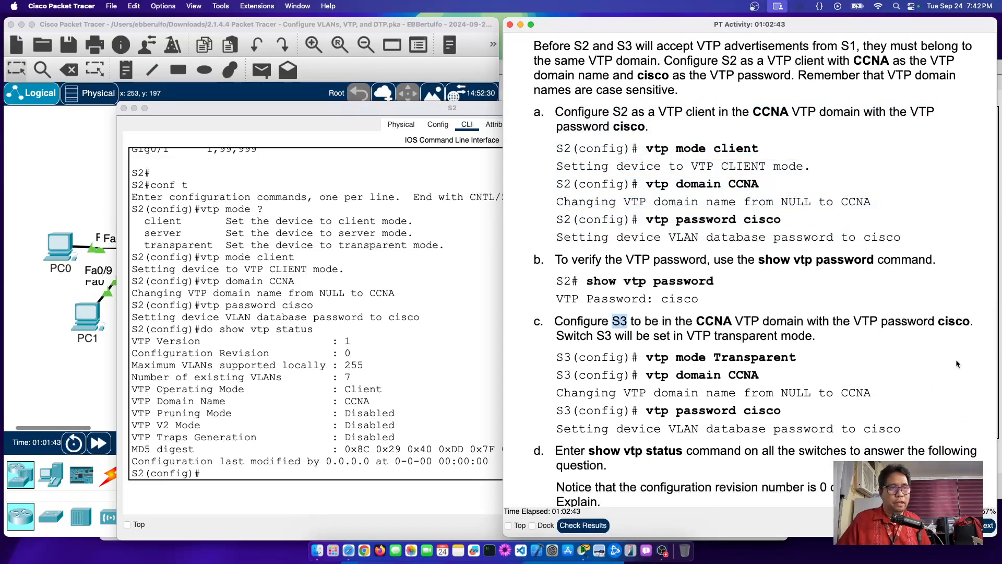
pyautogui.doubleClick(745, 335)
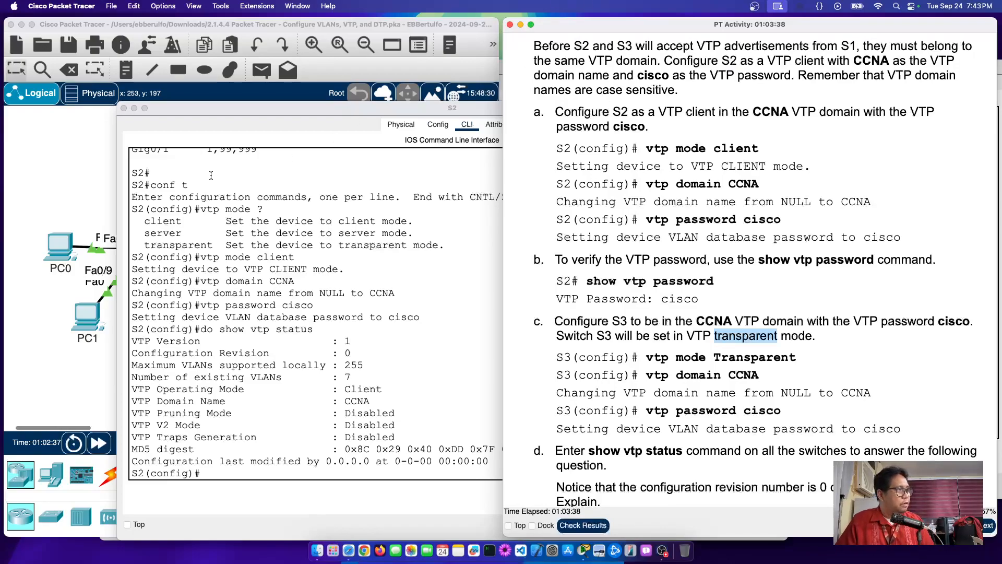
pyautogui.click(69, 165)
# Step: Configure S3 with vtp mode transparent, vtp domain CCNA and the lab's VTP password
pyautogui.click(325, 254)
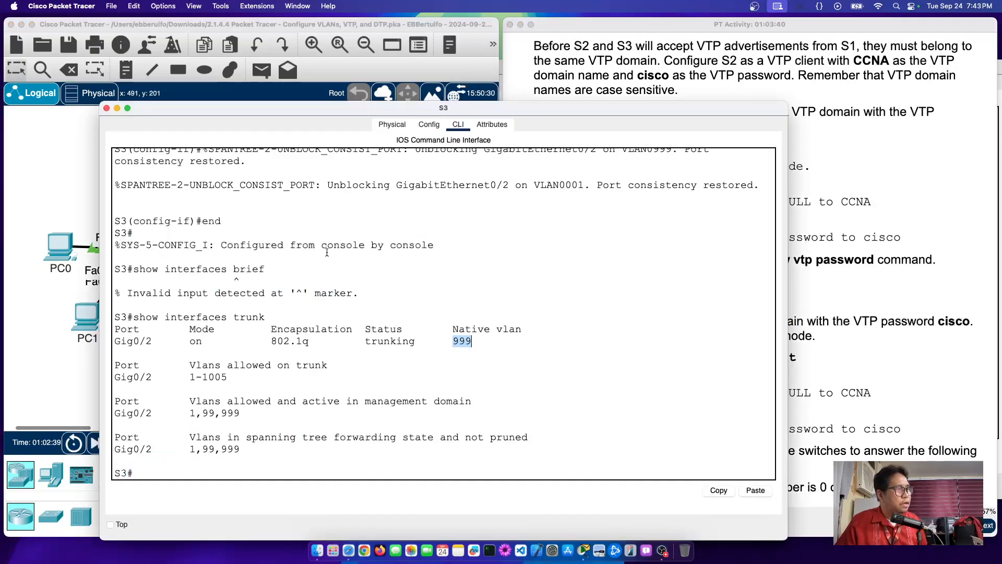
pyautogui.press('Return')
pyautogui.write('conf t')
pyautogui.press('Return')
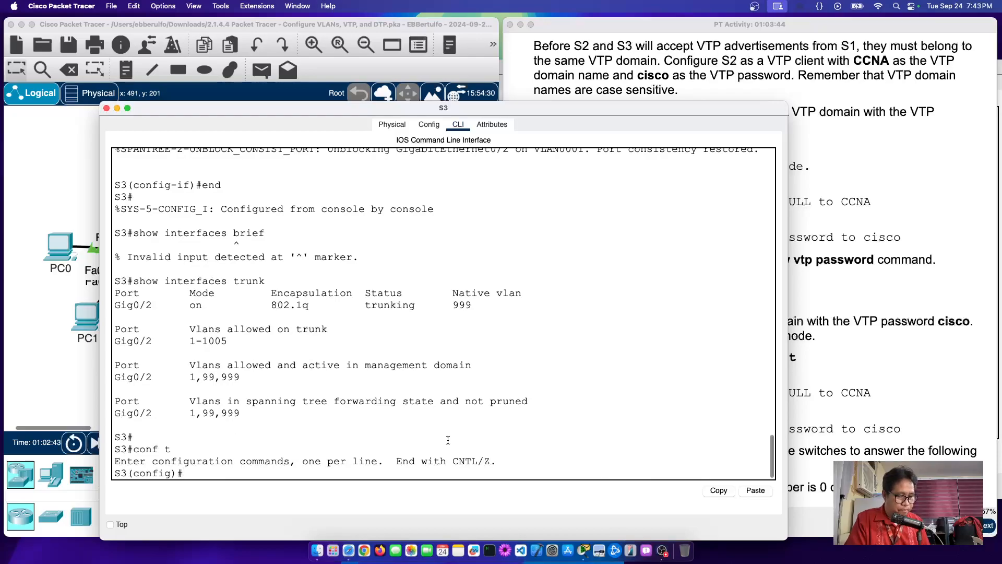
pyautogui.write('vtp ')
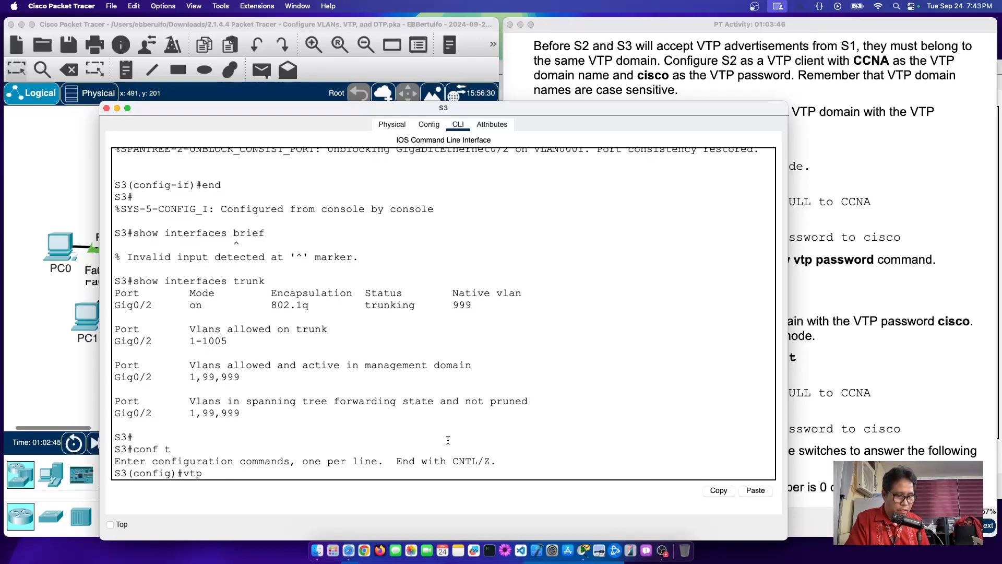
pyautogui.write('mode')
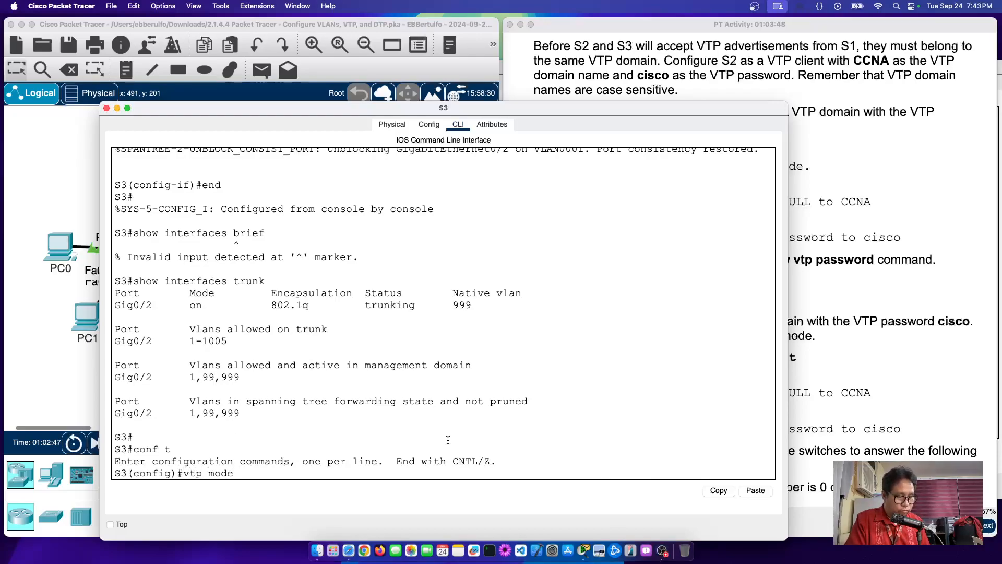
pyautogui.write(' transp')
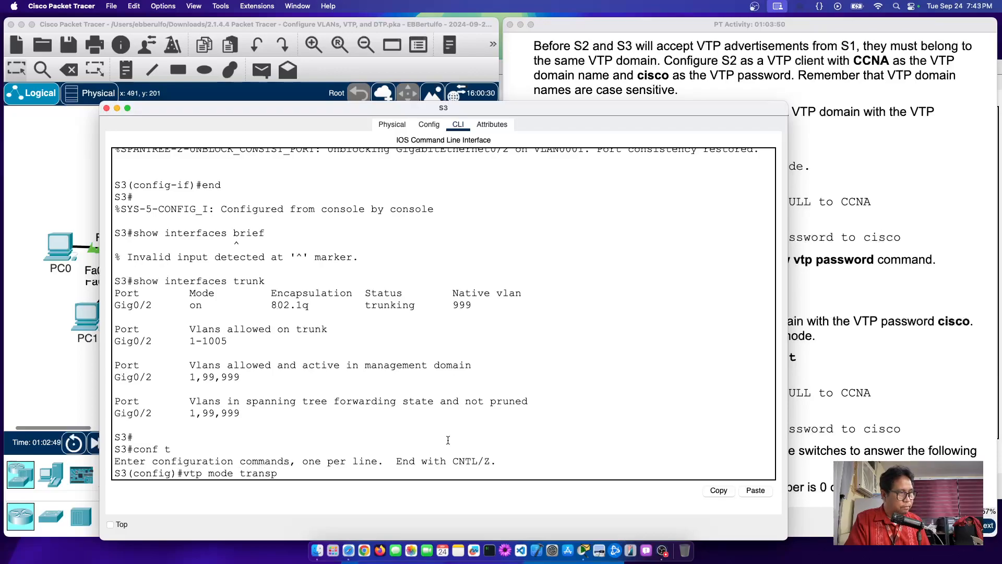
pyautogui.write('arent')
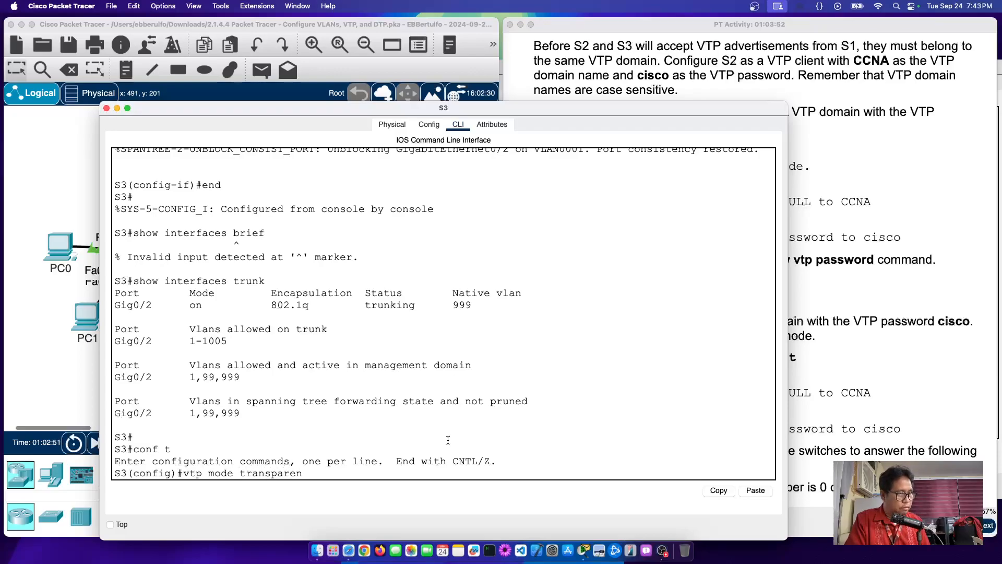
pyautogui.press('Return')
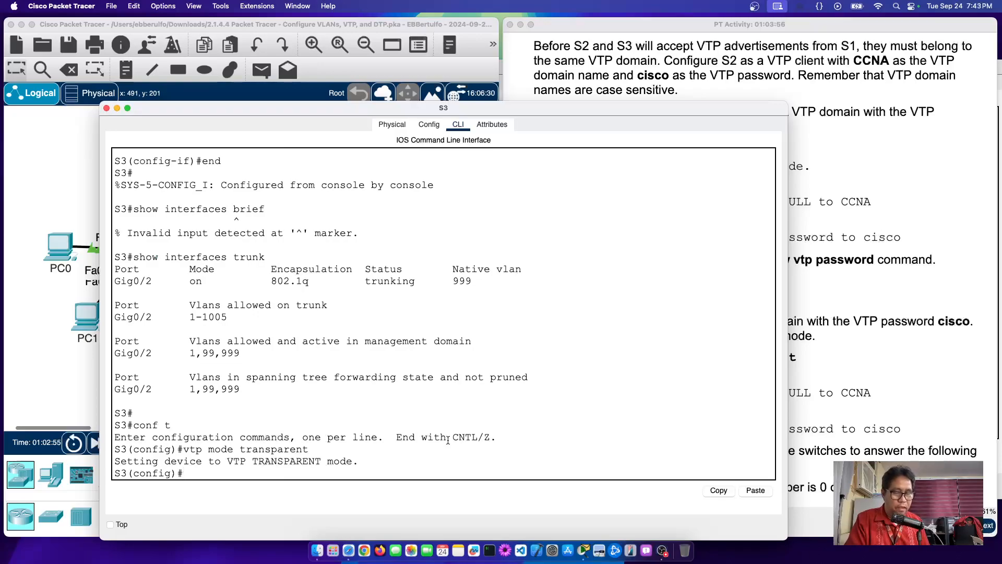
pyautogui.write('vtp dom')
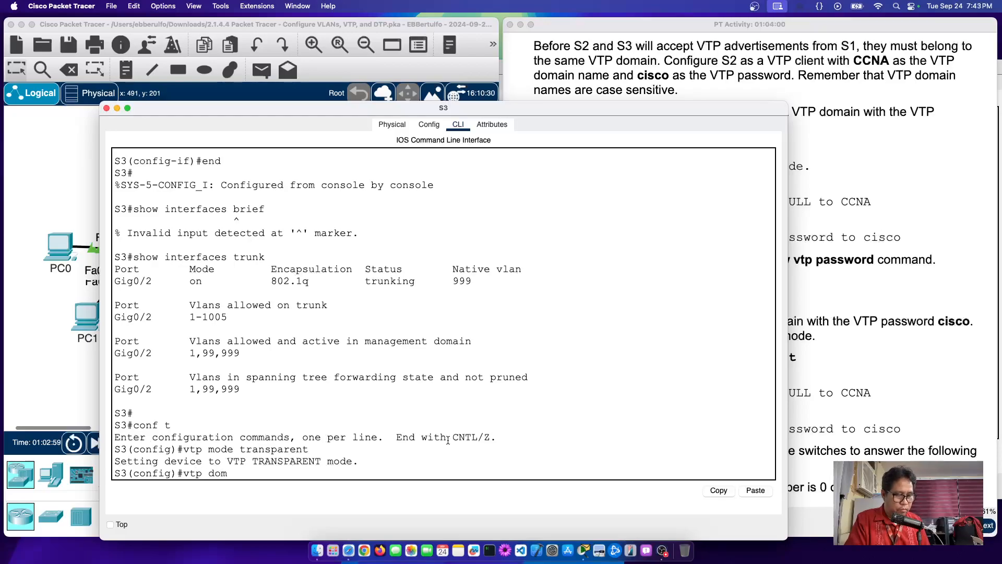
pyautogui.write('ain CCNA')
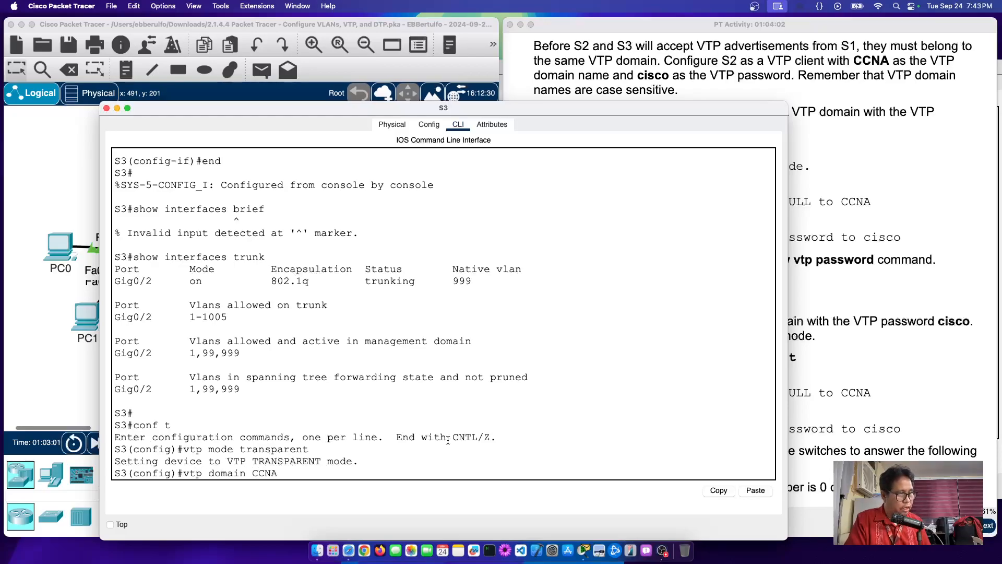
pyautogui.press('Return')
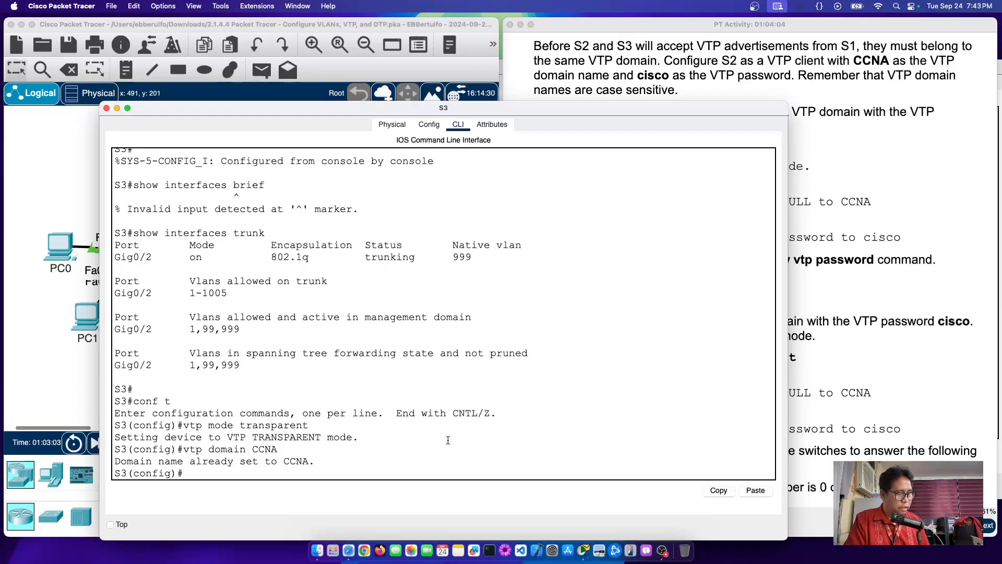
pyautogui.write('vtp pa')
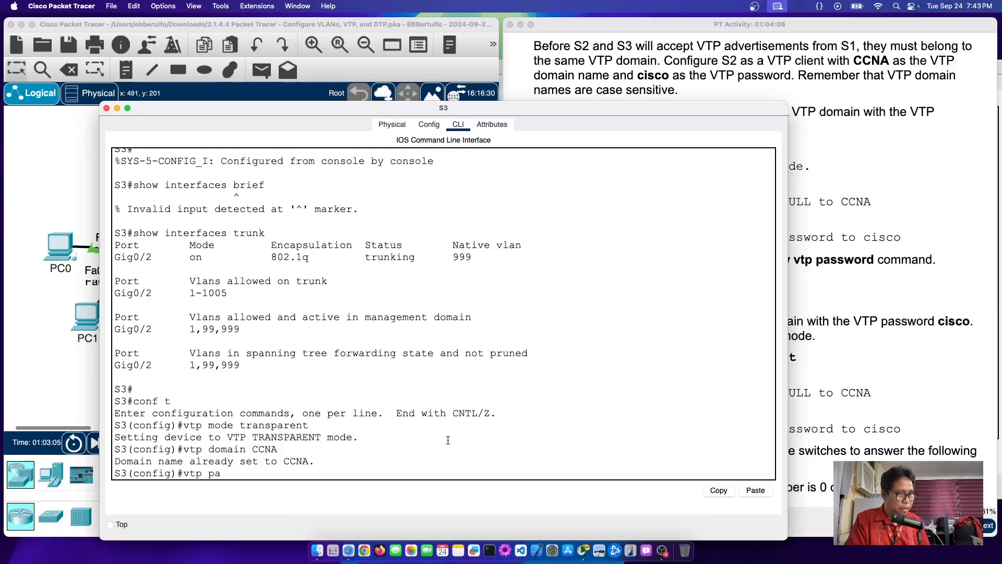
pyautogui.write('ssword cisco')
pyautogui.press('Return')
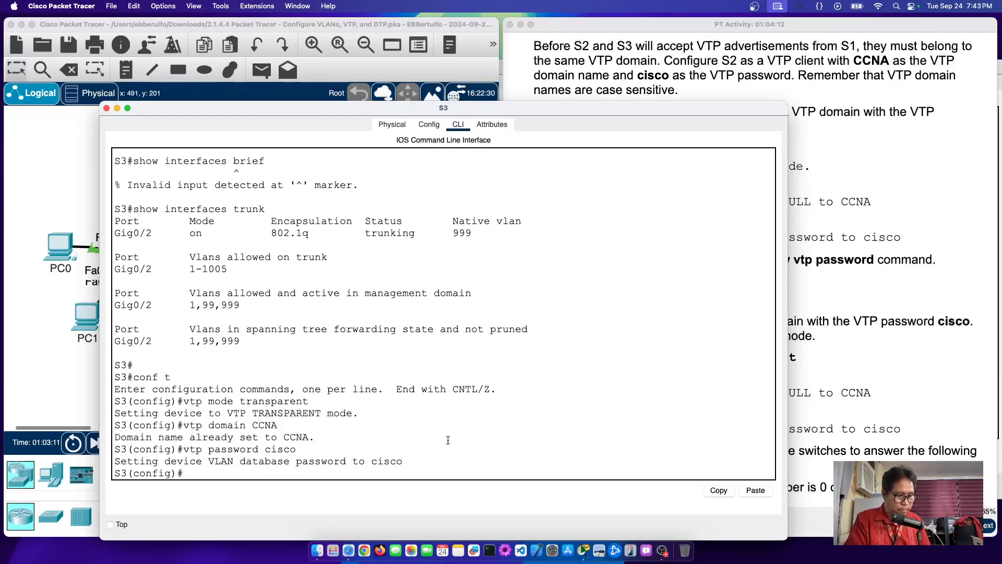
# Step: Review Step 3 part d, which asks for show vtp status on all three switches
pyautogui.click(943, 172)
pyautogui.scroll(-2, 564, 291)
pyautogui.scroll(-1, 563, 290)
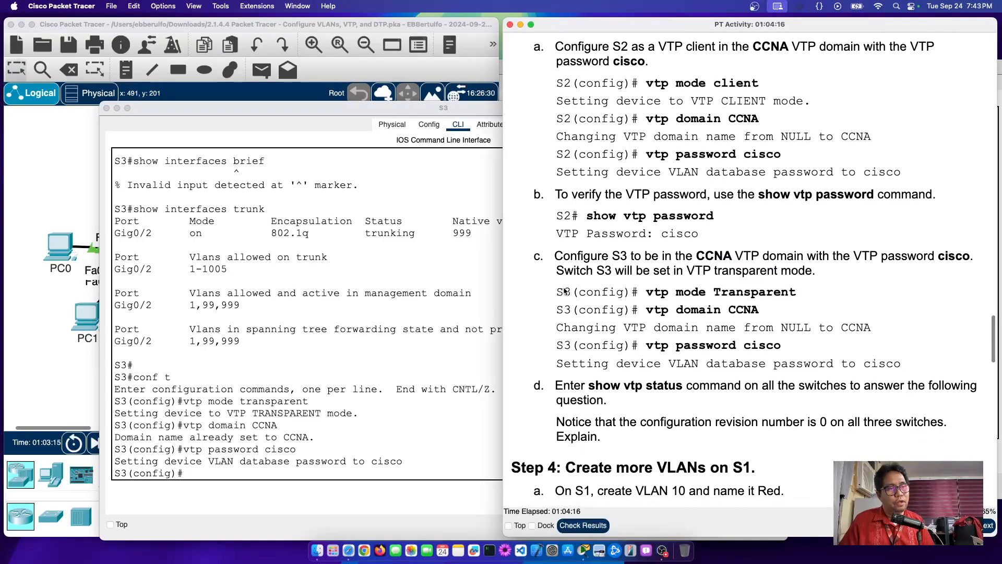
pyautogui.scroll(3, 587, 126)
pyautogui.scroll(12, 586, 122)
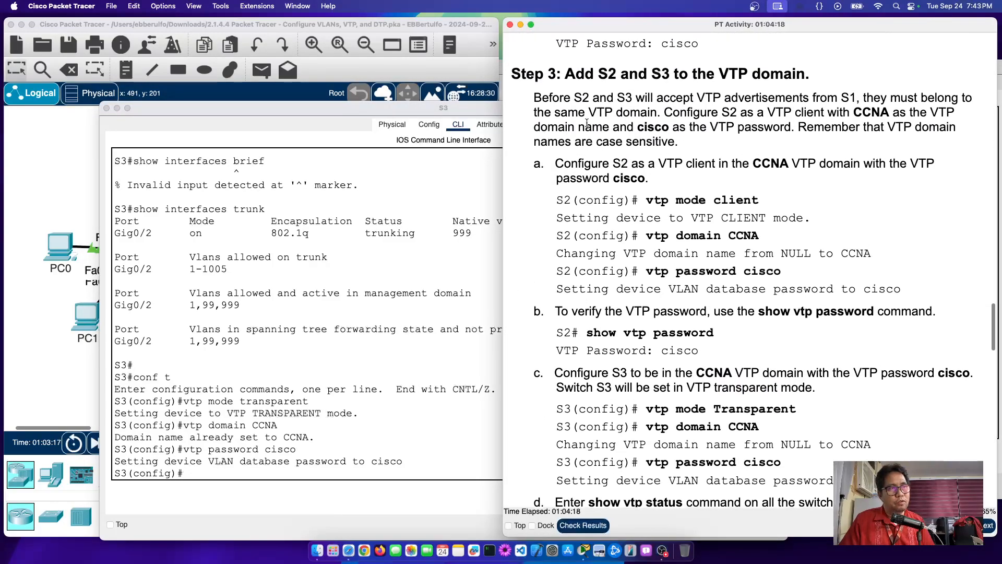
pyautogui.scroll(2, 587, 122)
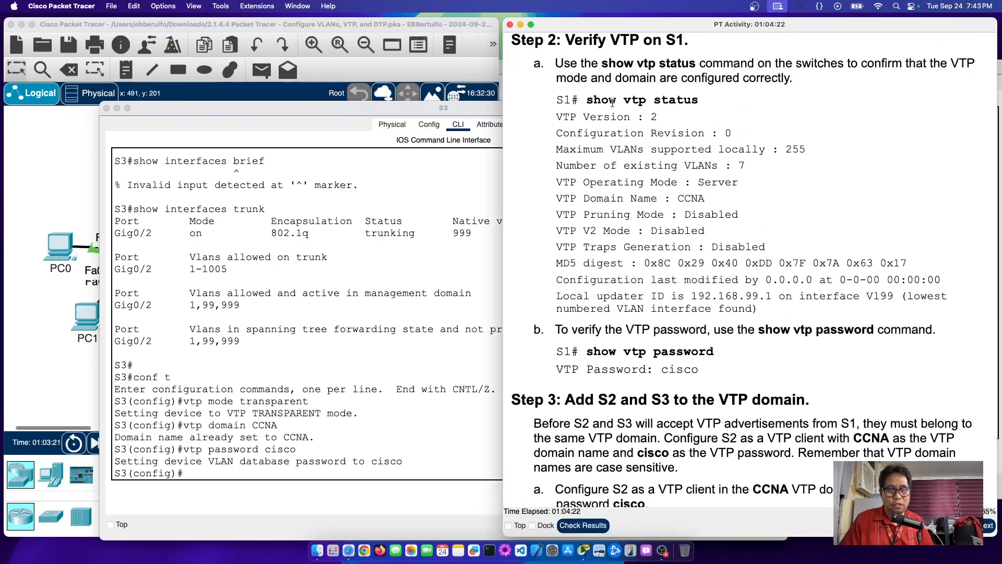
pyautogui.scroll(-8, 612, 103)
pyautogui.scroll(-8, 612, 102)
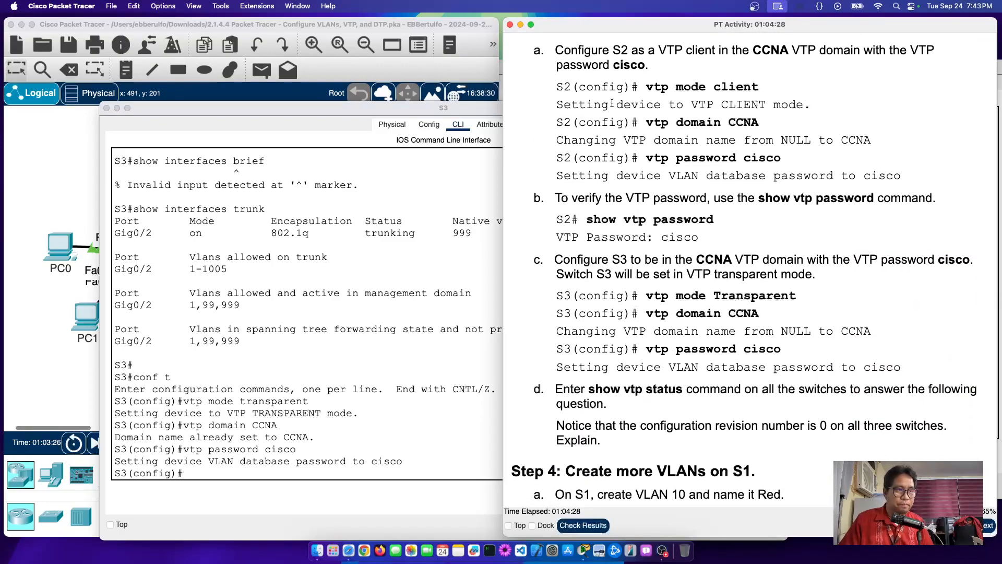
pyautogui.scroll(1, 612, 103)
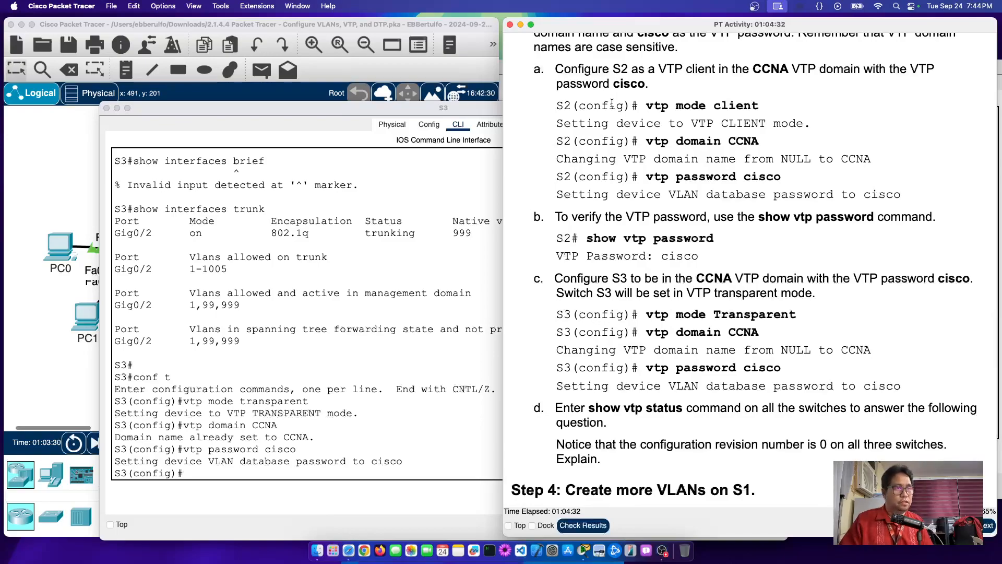
pyautogui.click(211, 468)
# Step: Run 'do show vtp status' on S3, correcting the misspelled and missing words
pyautogui.write('do vtp stt')
pyautogui.press('BackSpace')
pyautogui.write('atus')
pyautogui.press('Return')
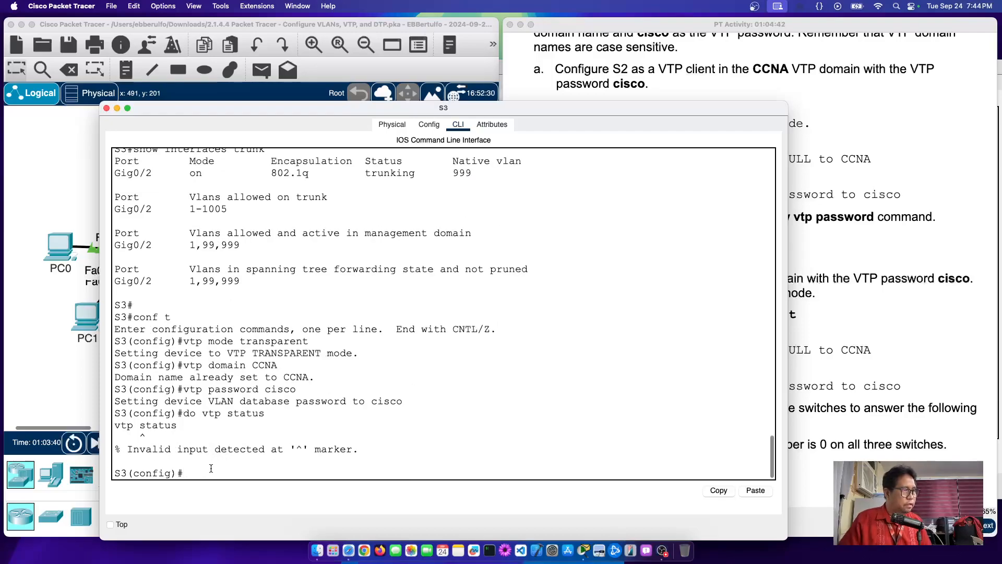
pyautogui.press('Up')
pyautogui.press('Left')
pyautogui.press('Left')
pyautogui.press('Left')
pyautogui.press('Left')
pyautogui.press('Left')
pyautogui.write('show')
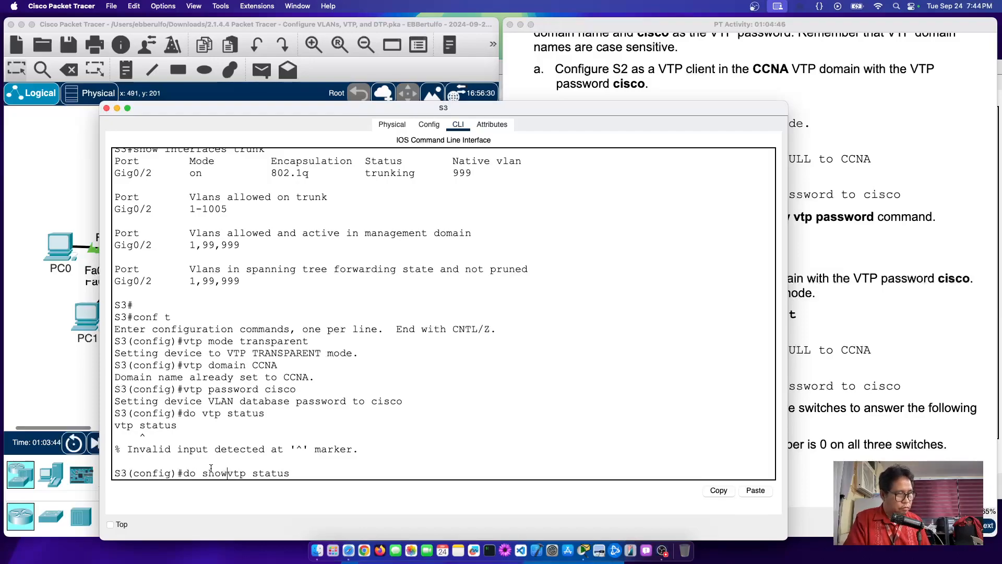
pyautogui.press('Return')
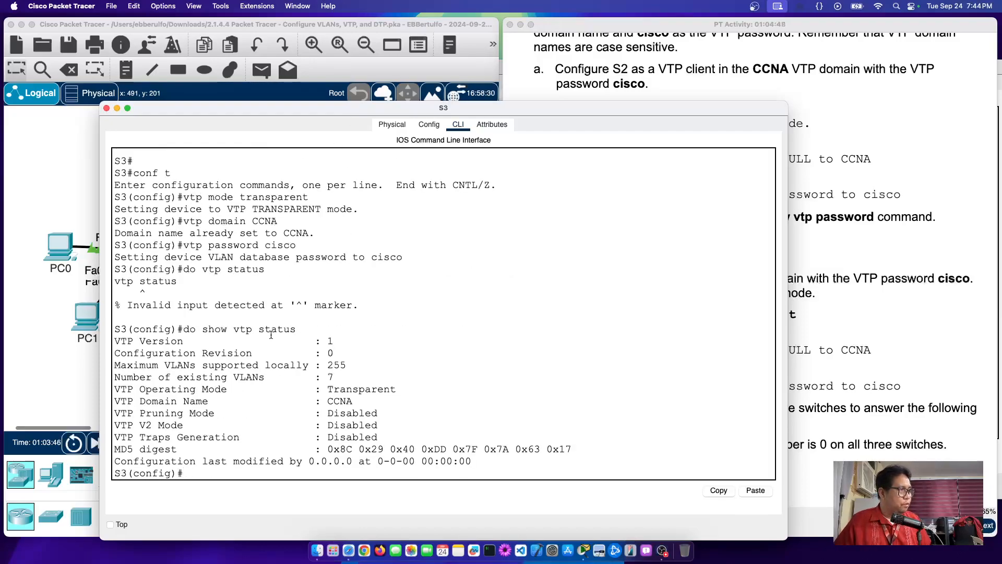
# Step: Highlight S3's VTP version, configuration revision 0 and Transparent operating mode
pyautogui.moveTo(316, 342); pyautogui.dragTo(383, 340)
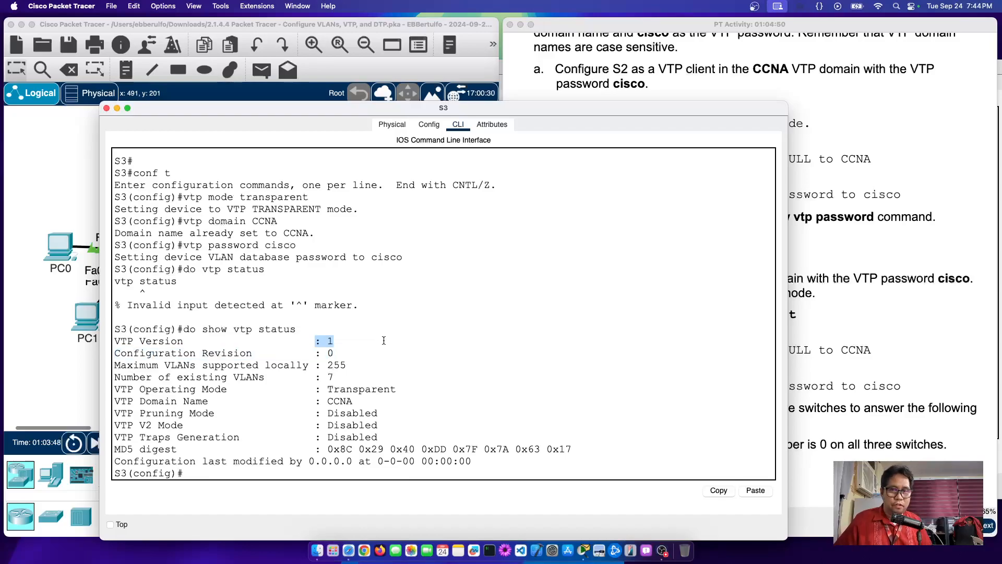
pyautogui.moveTo(277, 353); pyautogui.dragTo(394, 354)
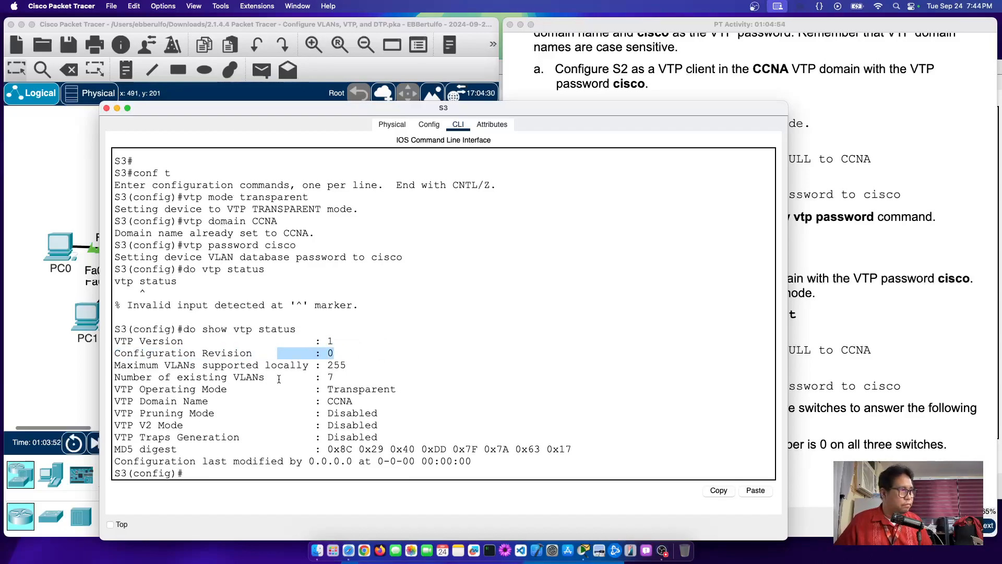
pyautogui.moveTo(320, 389); pyautogui.dragTo(462, 394)
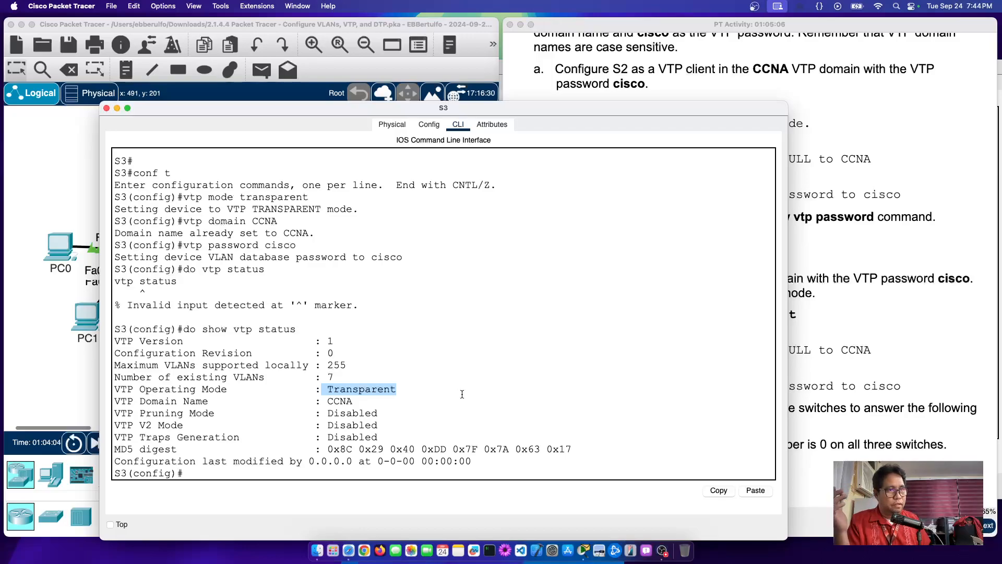
# Step: Bring the lab instructions forward and highlight step d about checking VTP status
pyautogui.click(880, 126)
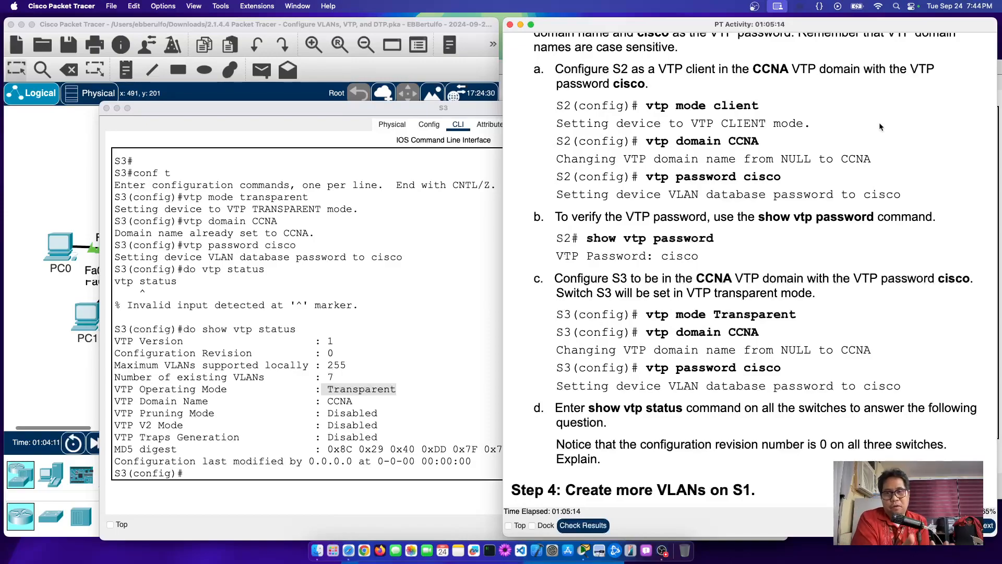
pyautogui.scroll(-2, 784, 309)
pyautogui.scroll(-6, 784, 309)
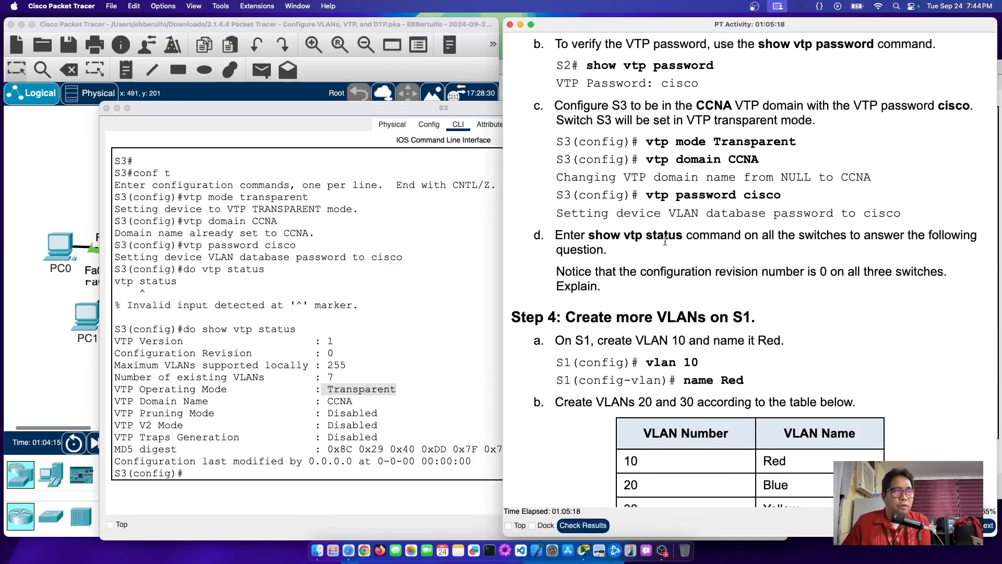
pyautogui.scroll(1, 618, 224)
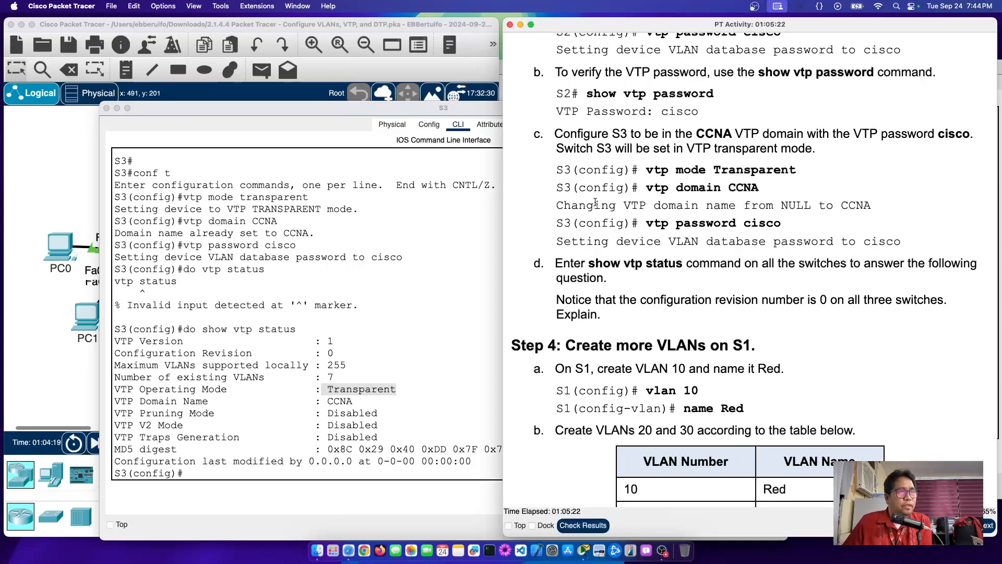
pyautogui.moveTo(563, 264); pyautogui.dragTo(870, 277)
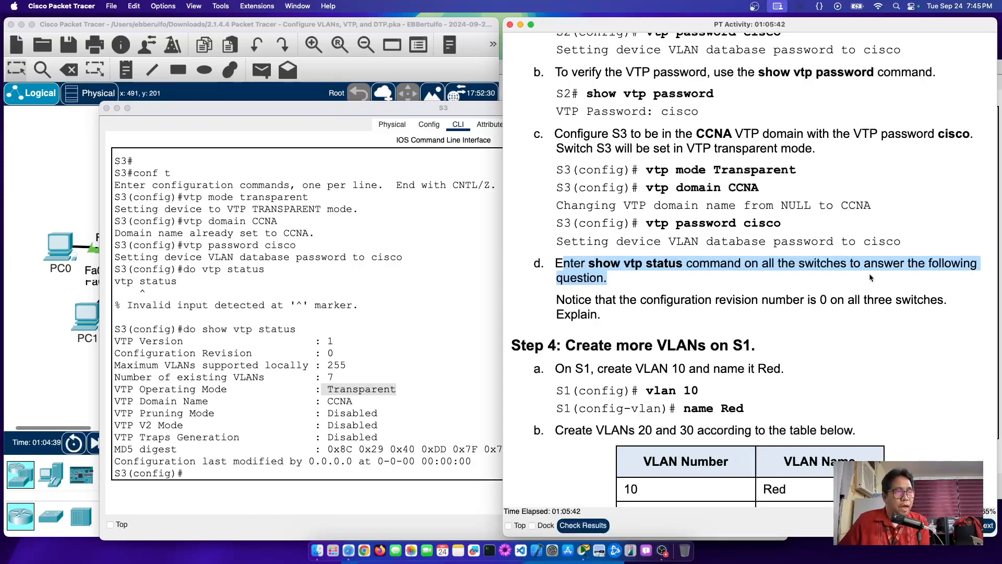
# Step: Highlight the note that the revision number is 0 on all three switches, and 'Explain'
pyautogui.scroll(-2, 869, 274)
pyautogui.scroll(-1, 730, 293)
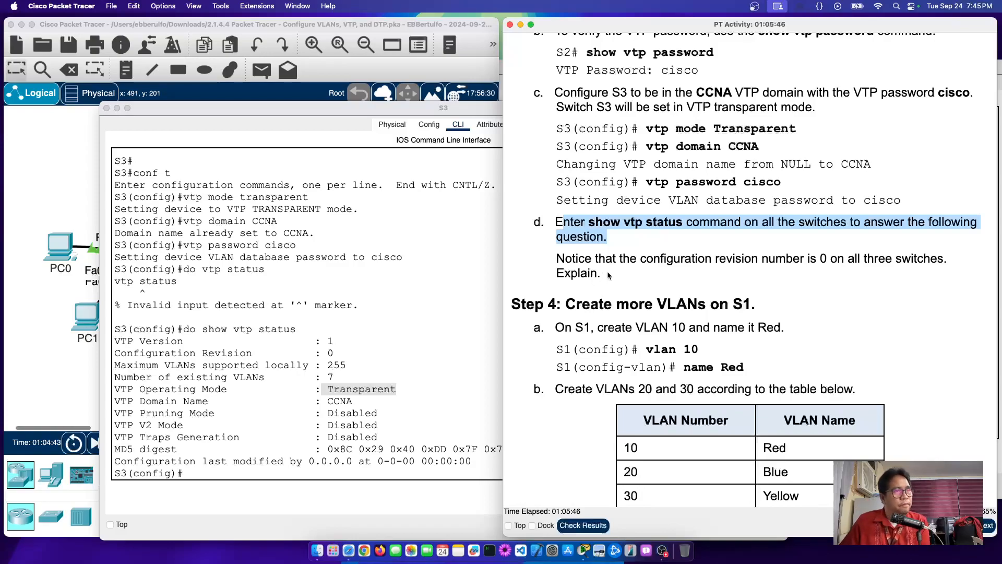
pyautogui.moveTo(584, 259); pyautogui.dragTo(824, 263)
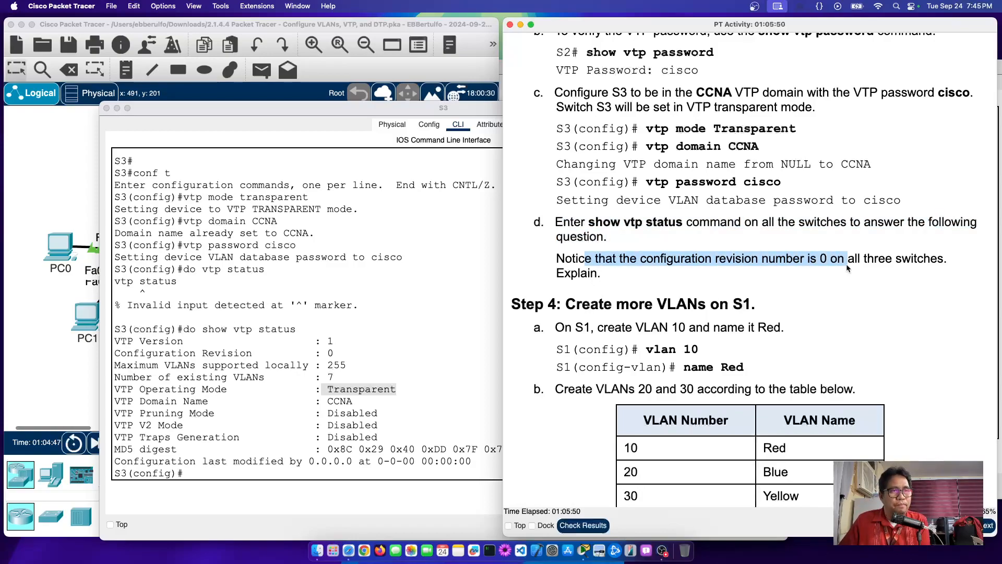
pyautogui.moveTo(847, 264); pyautogui.dragTo(948, 261)
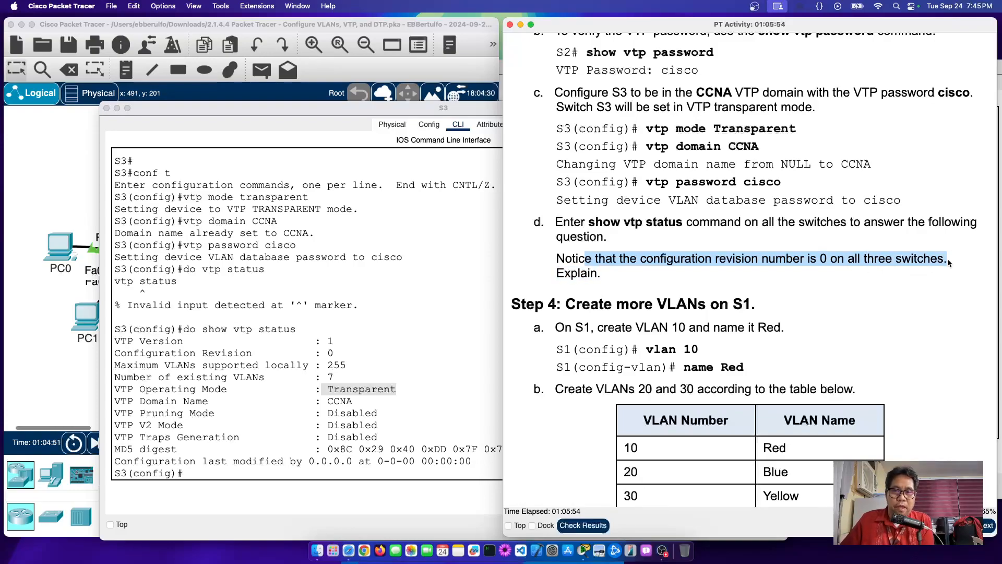
pyautogui.doubleClick(572, 273)
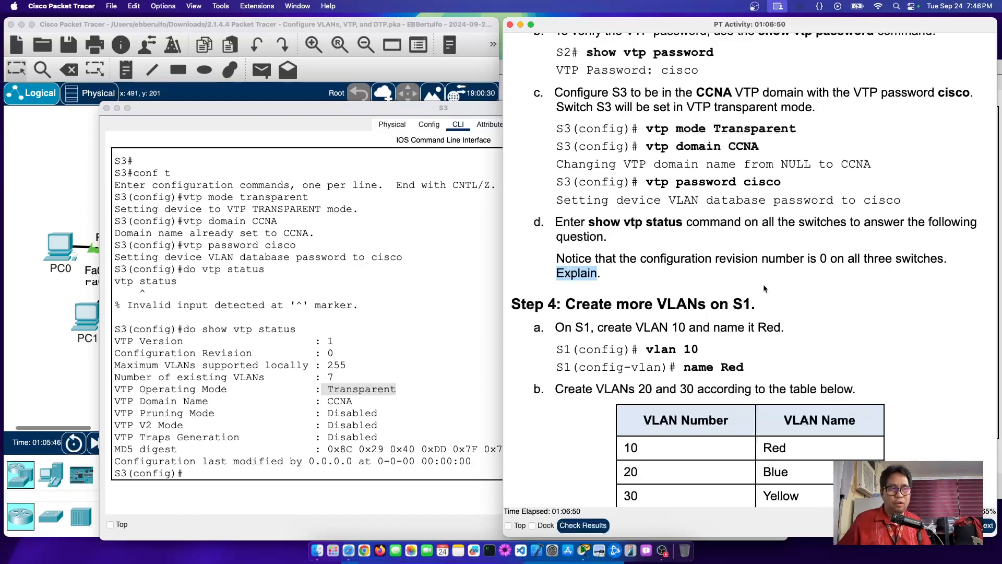
# Step: Scroll the instructions down to Step 4's tasks for creating VLANs on S1
pyautogui.scroll(-5, 693, 317)
pyautogui.scroll(-1, 693, 317)
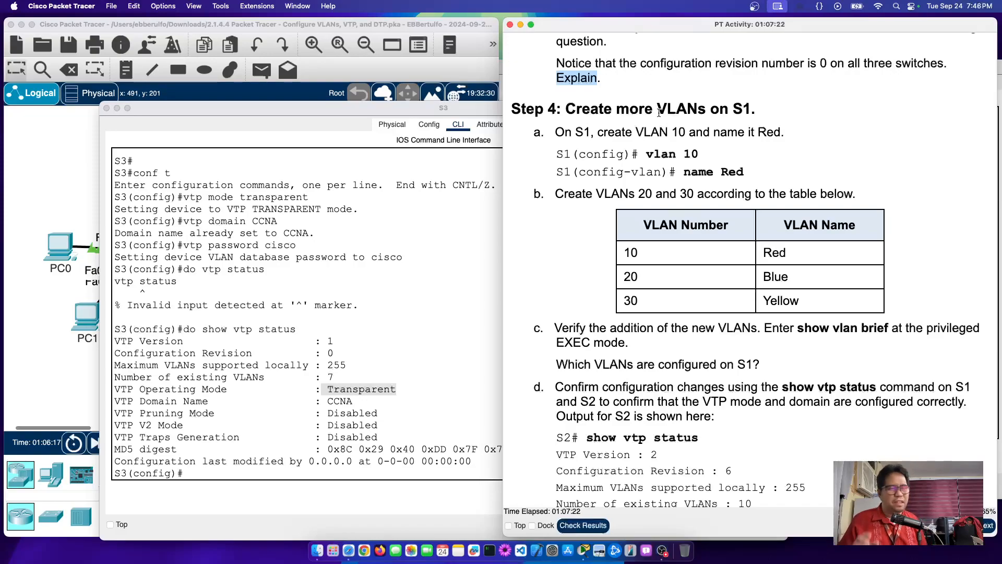
# Step: Leave config mode on S1 and run 'show vlan brief', listing VLANs 1, 99, 999 and 1002–1005
pyautogui.click(78, 167)
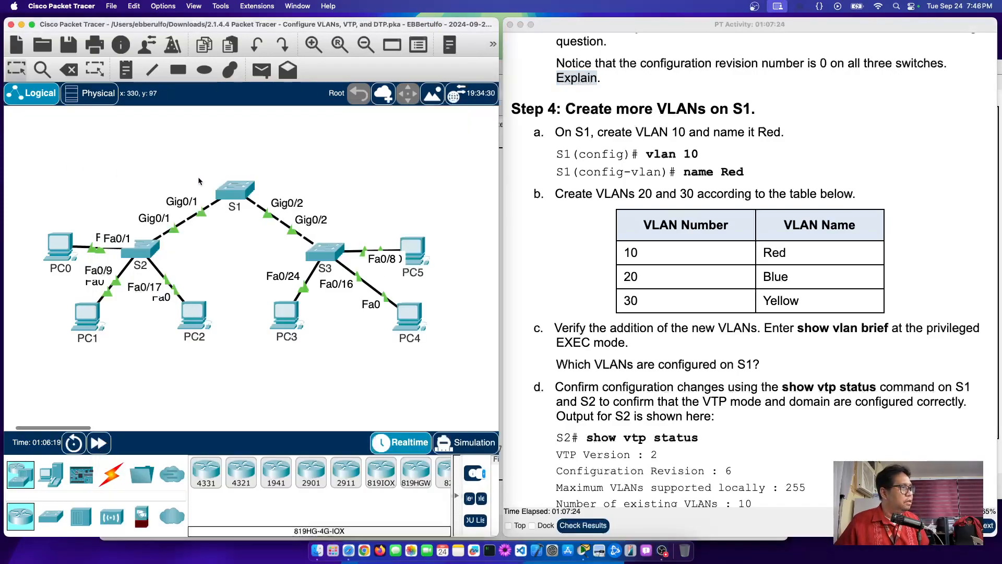
pyautogui.click(239, 193)
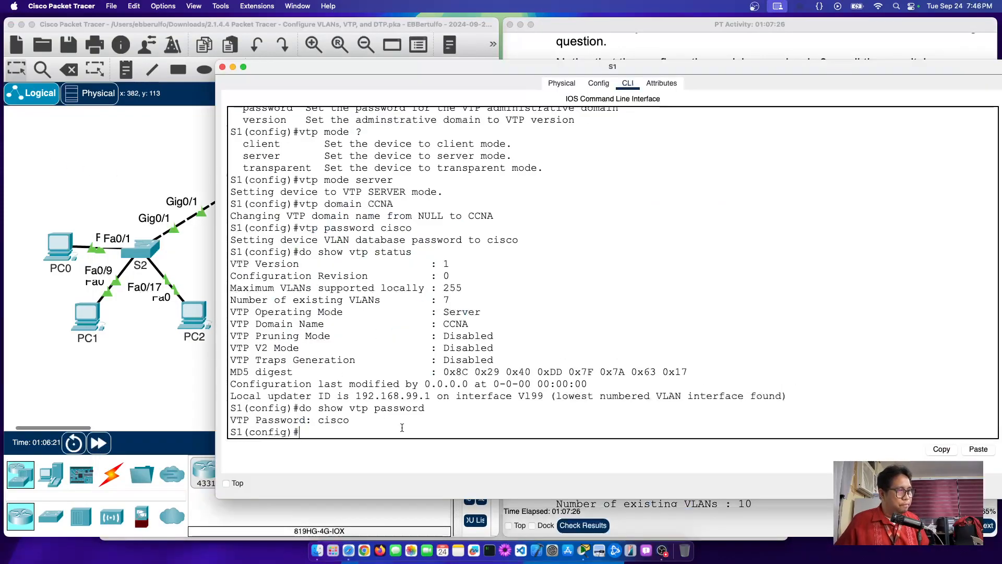
pyautogui.write('end')
pyautogui.press('Return')
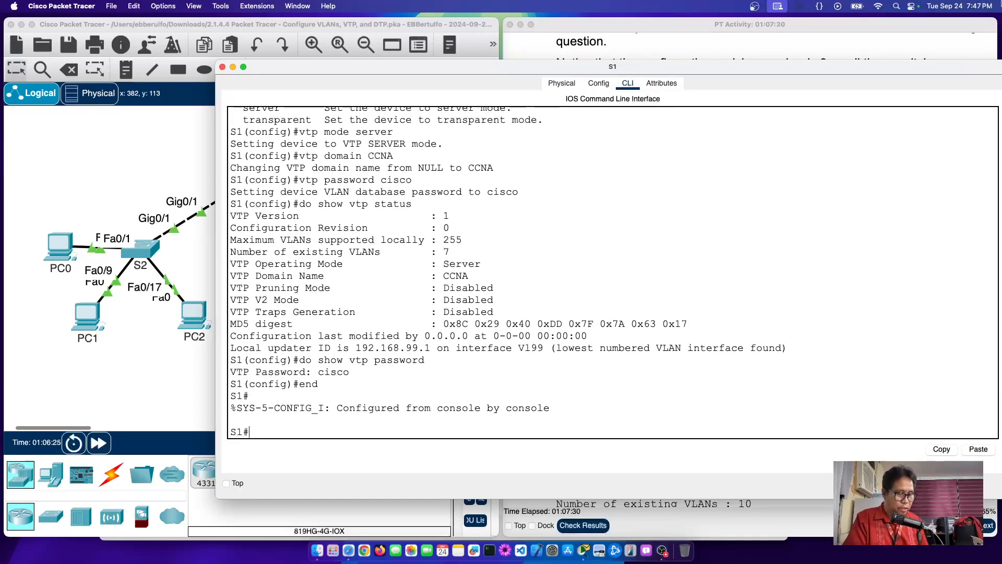
pyautogui.write('s')
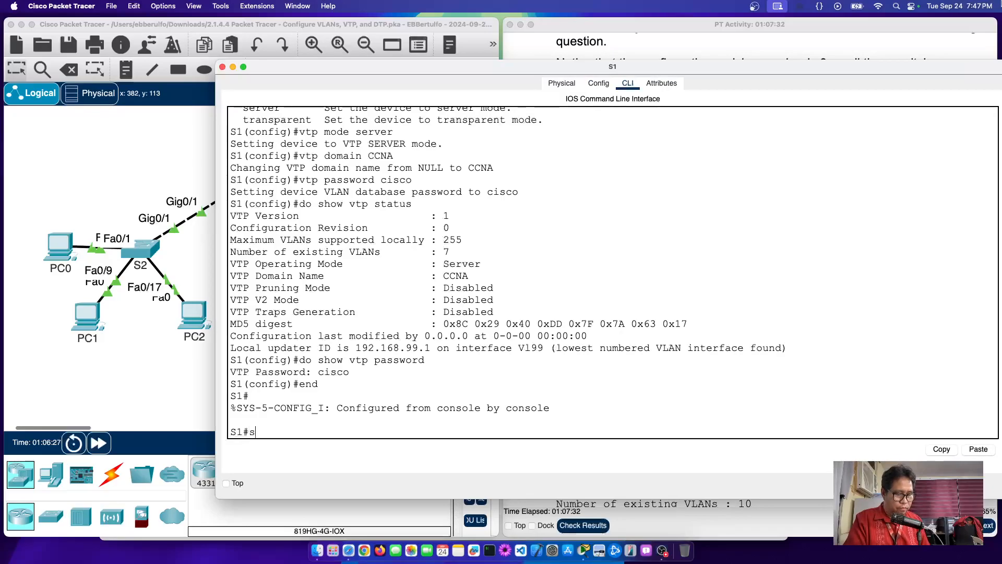
pyautogui.write('how vlan')
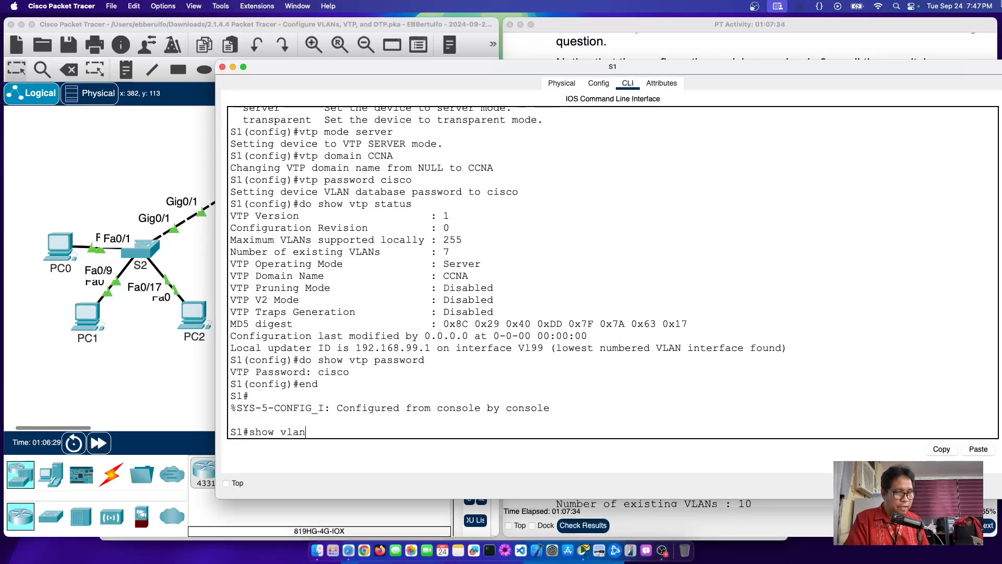
pyautogui.write(' brief')
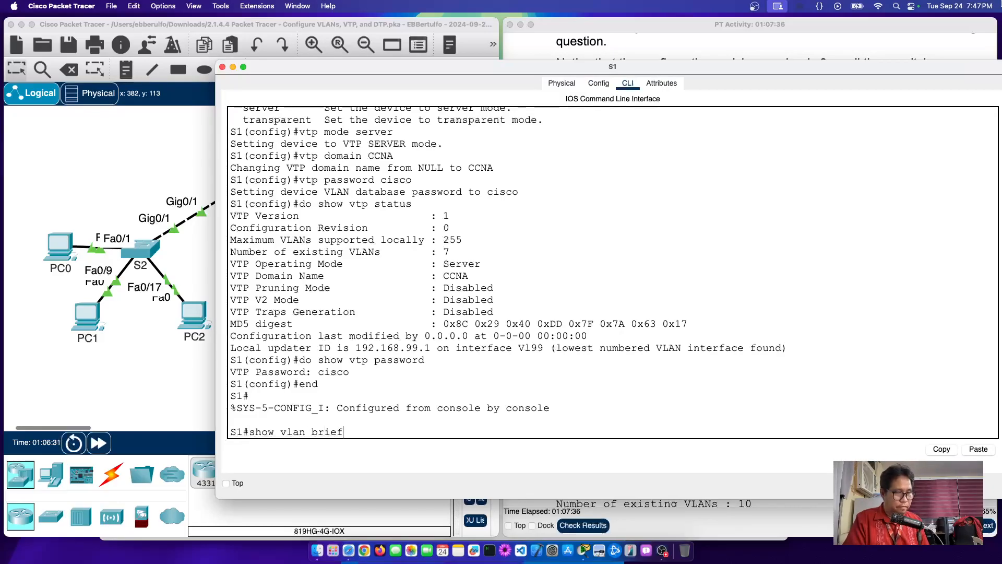
pyautogui.press('Return')
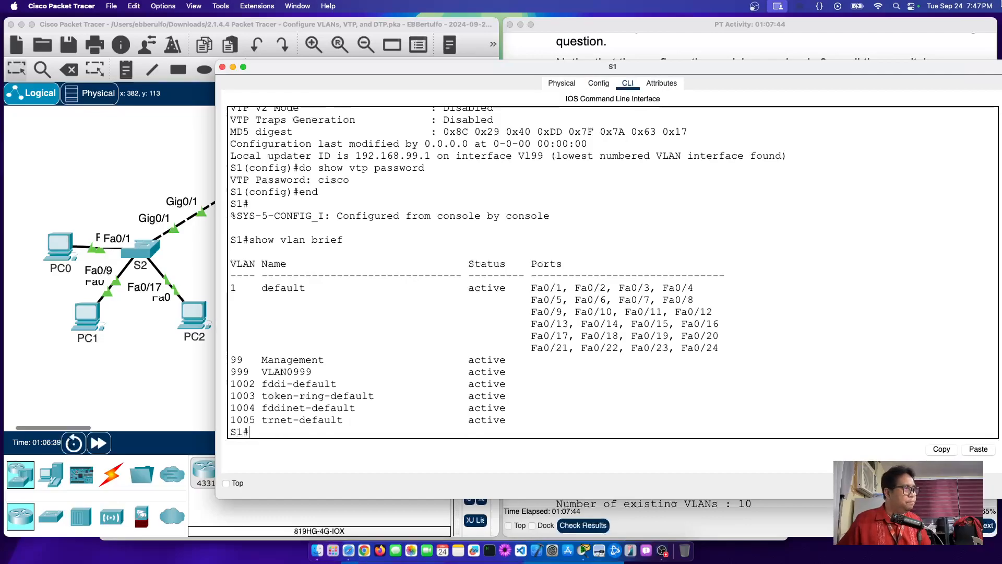
pyautogui.click(179, 162)
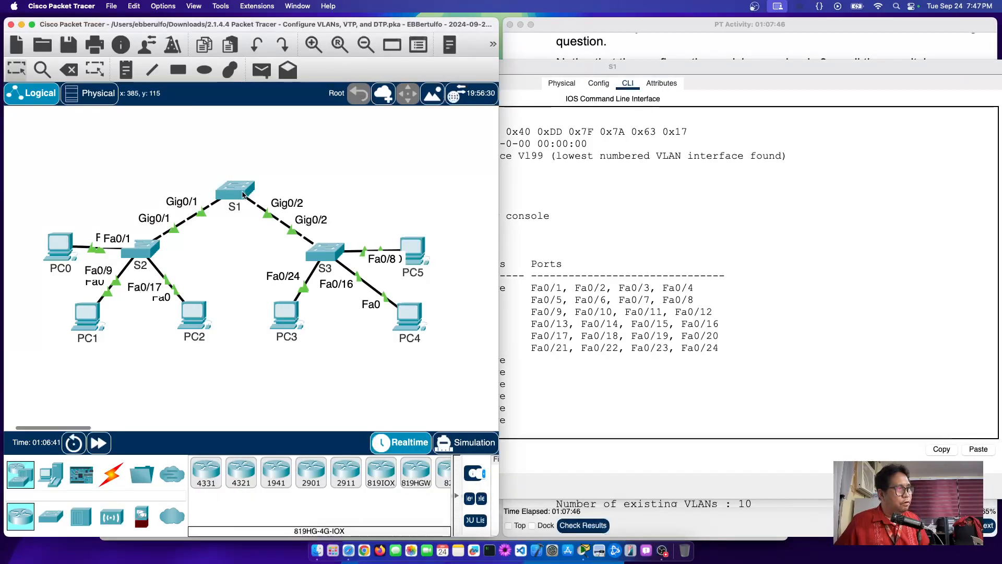
# Step: Highlight the VLAN names Red, Blue and Yellow in Step 4b's table
pyautogui.moveTo(243, 194)
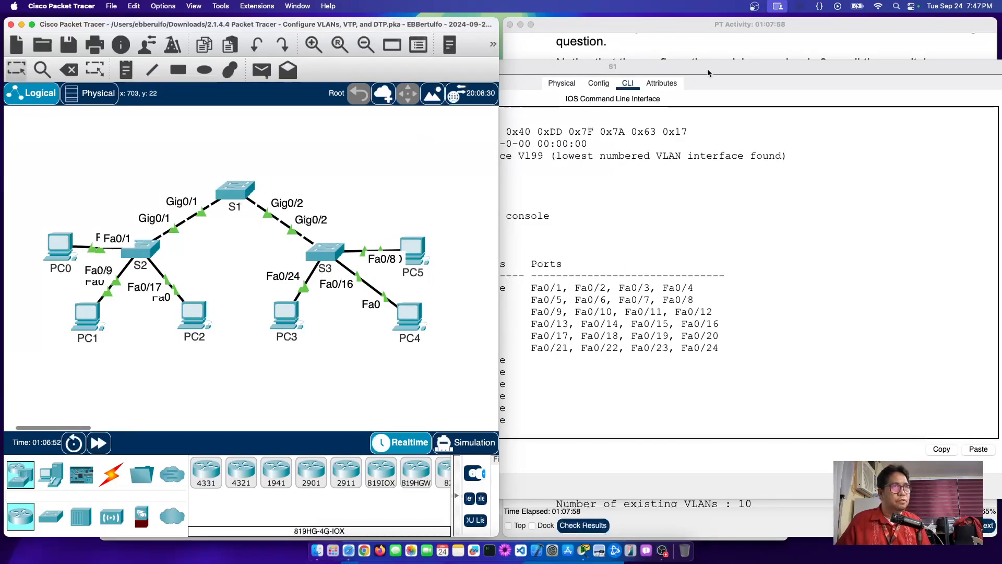
pyautogui.click(802, 32)
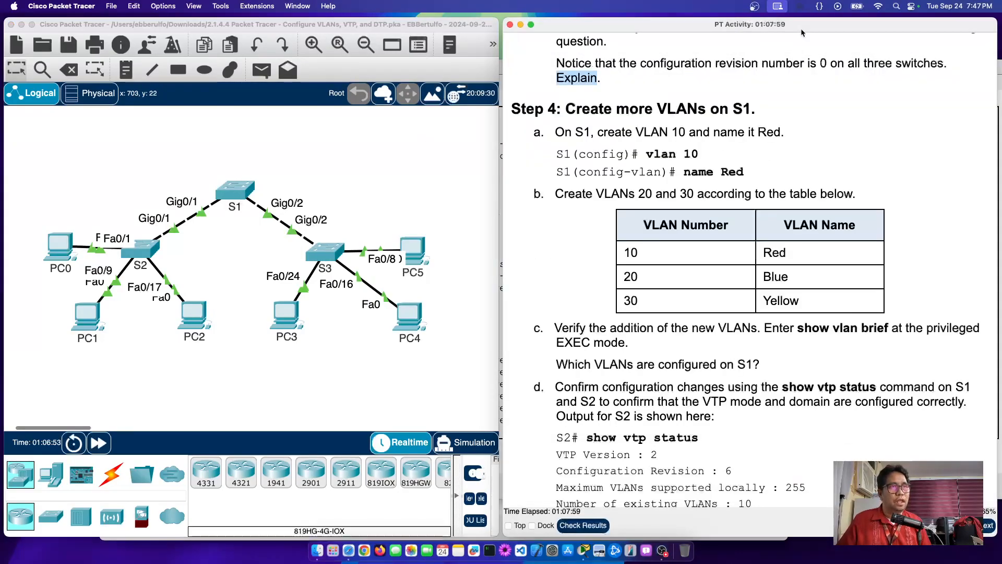
pyautogui.click(765, 253)
pyautogui.moveTo(766, 252); pyautogui.dragTo(807, 309)
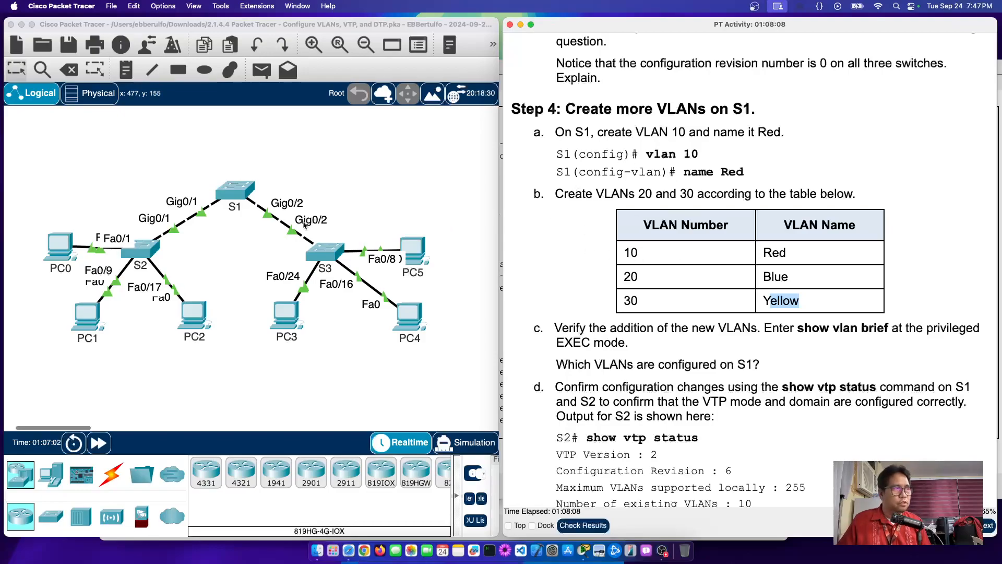
# Step: Enter global configuration on S1 and create VLAN 10 named Red
pyautogui.click(236, 192)
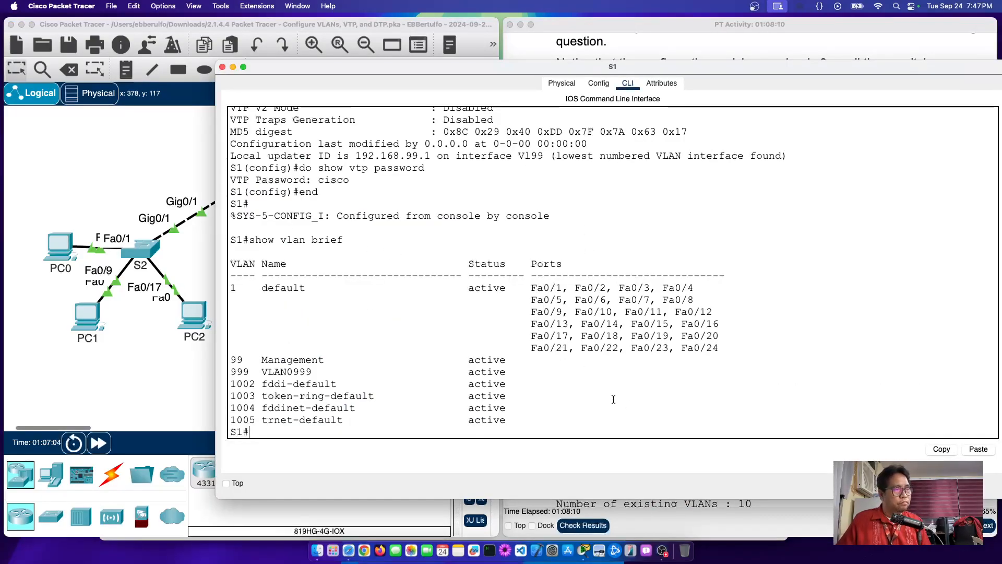
pyautogui.press('Return')
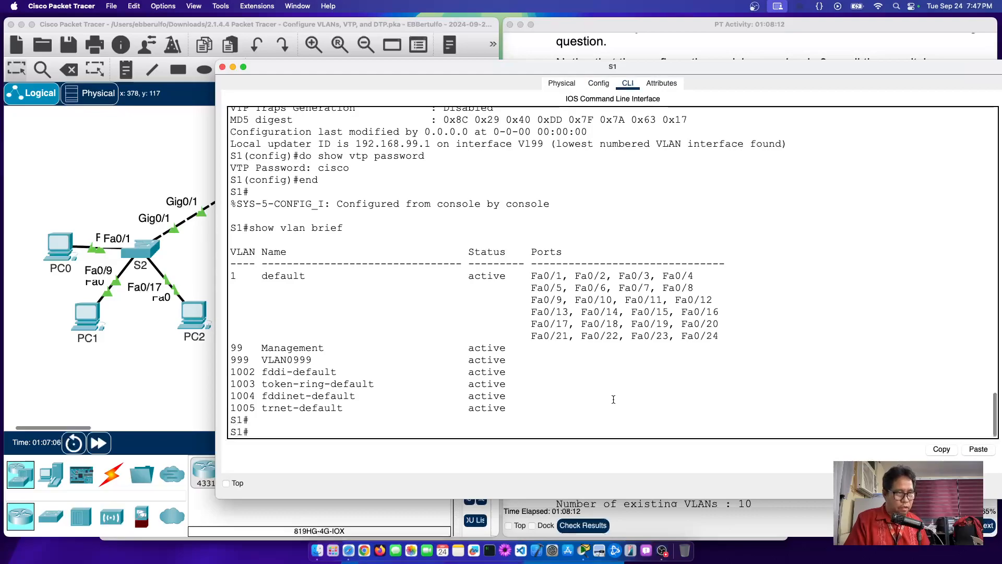
pyautogui.write('conf t')
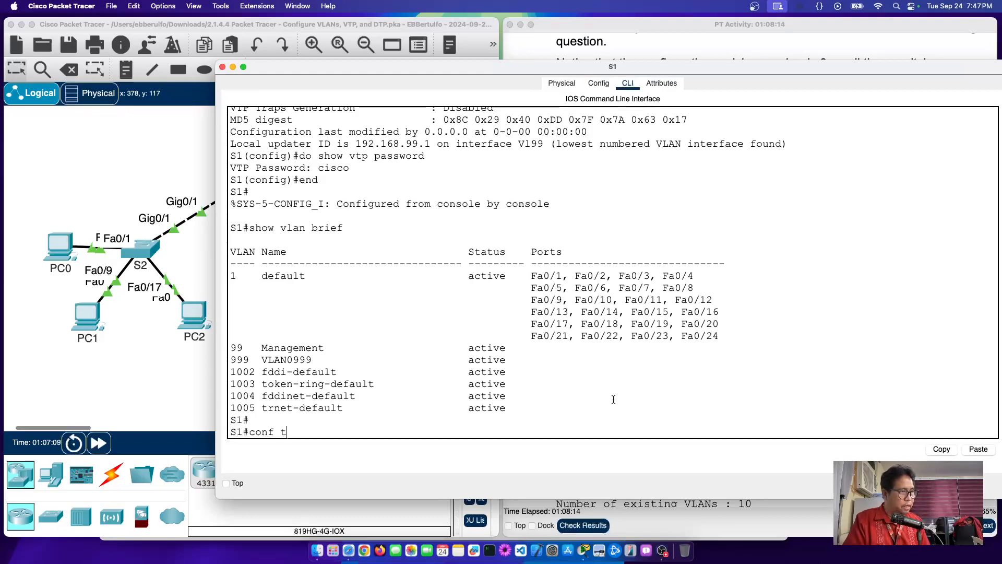
pyautogui.press('Return')
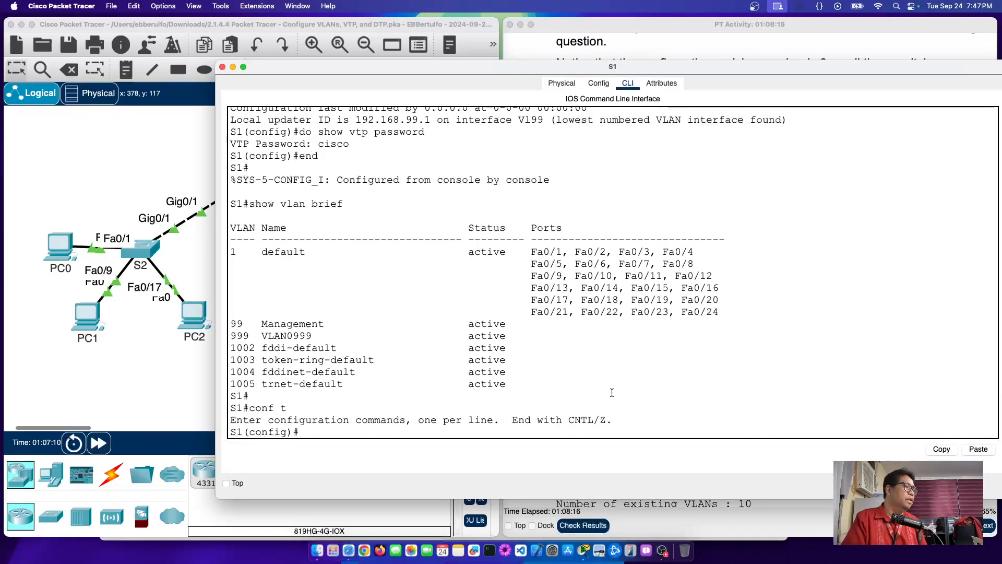
pyautogui.write('vlan')
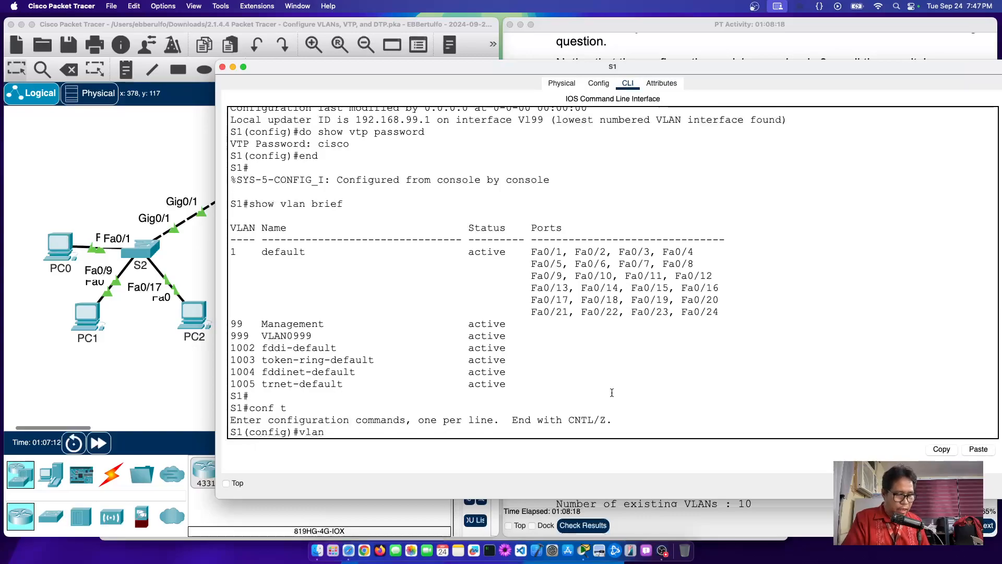
pyautogui.write(' 10')
pyautogui.press('Return')
pyautogui.write('name Red')
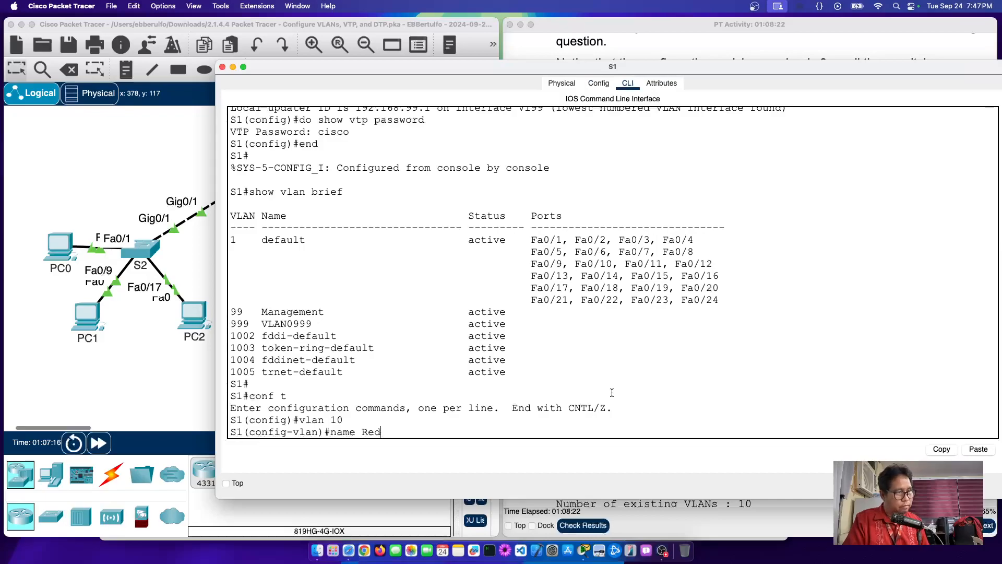
pyautogui.press('Return')
# Step: Create VLAN 20 named Blue and VLAN 30 named Yellow on S1
pyautogui.write('vlan ')
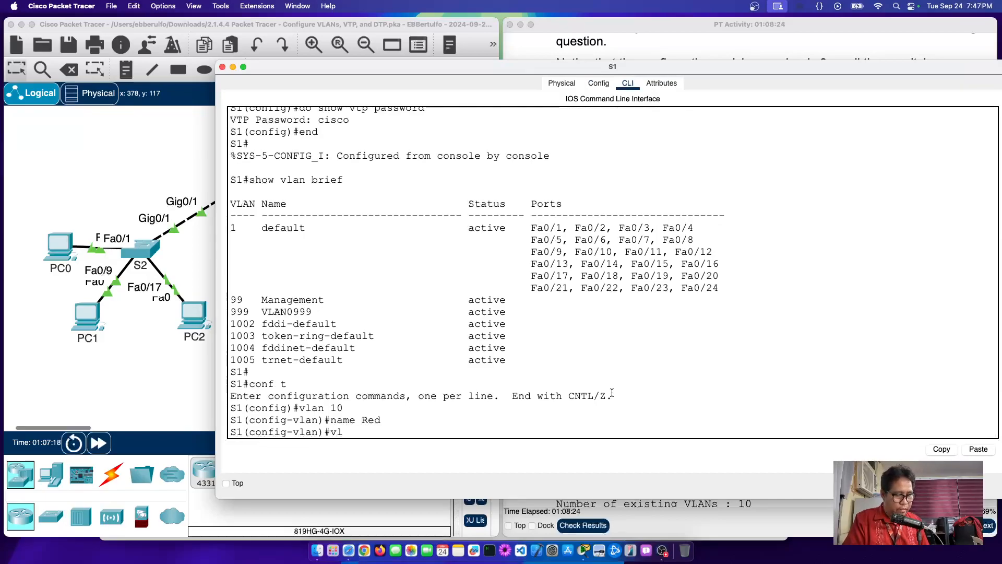
pyautogui.write('20')
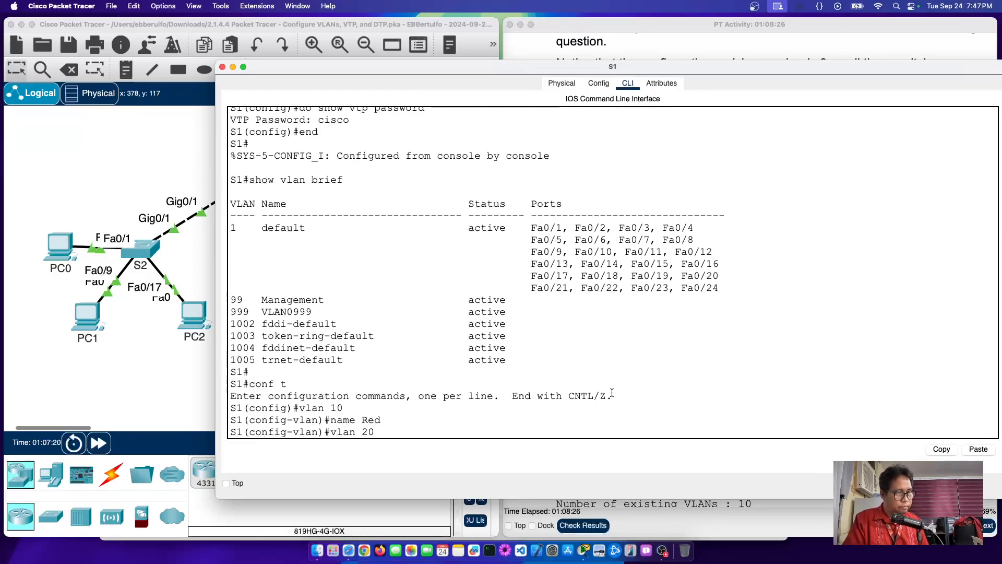
pyautogui.press('Return')
pyautogui.write('name')
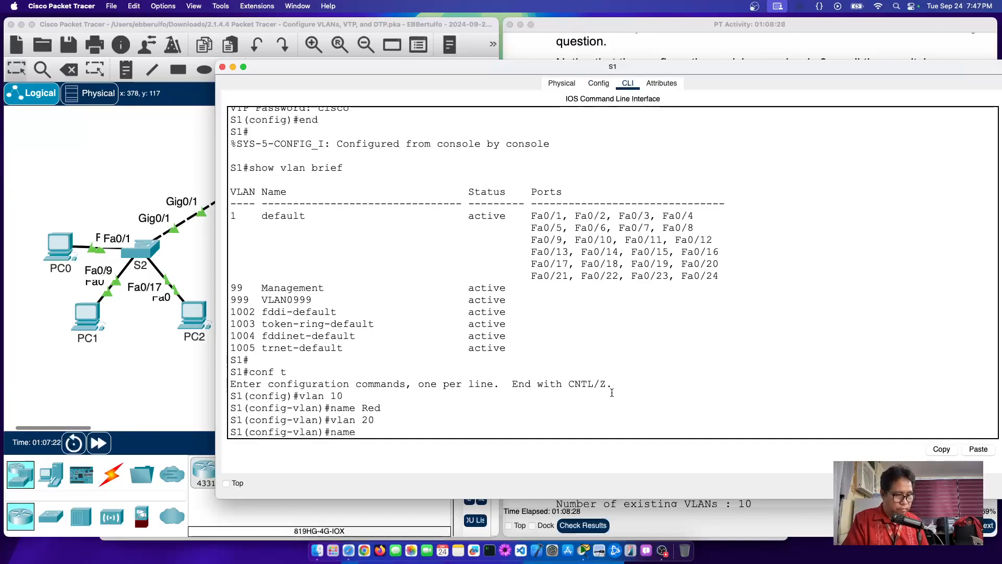
pyautogui.write(' Blue')
pyautogui.press('Return')
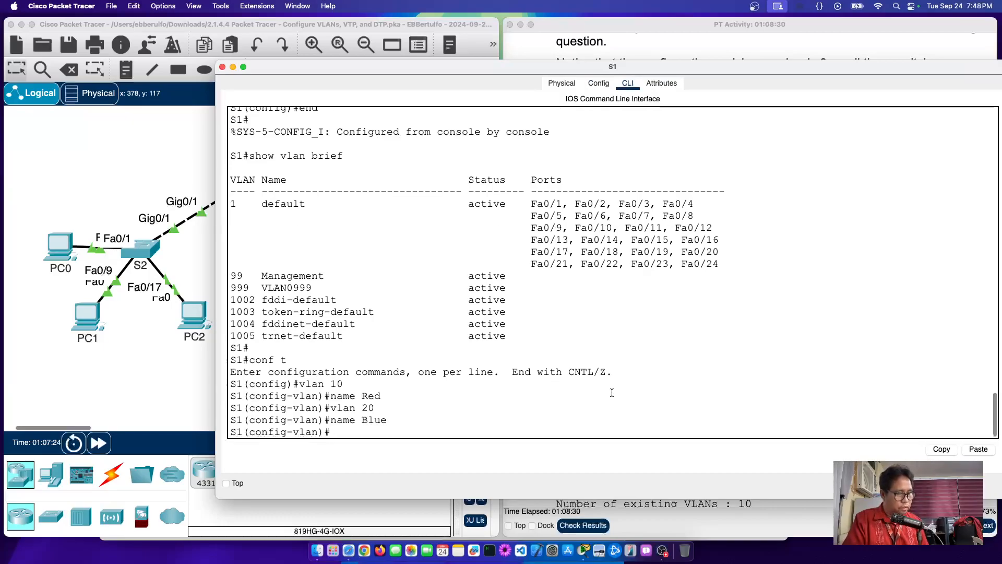
pyautogui.write('vlan')
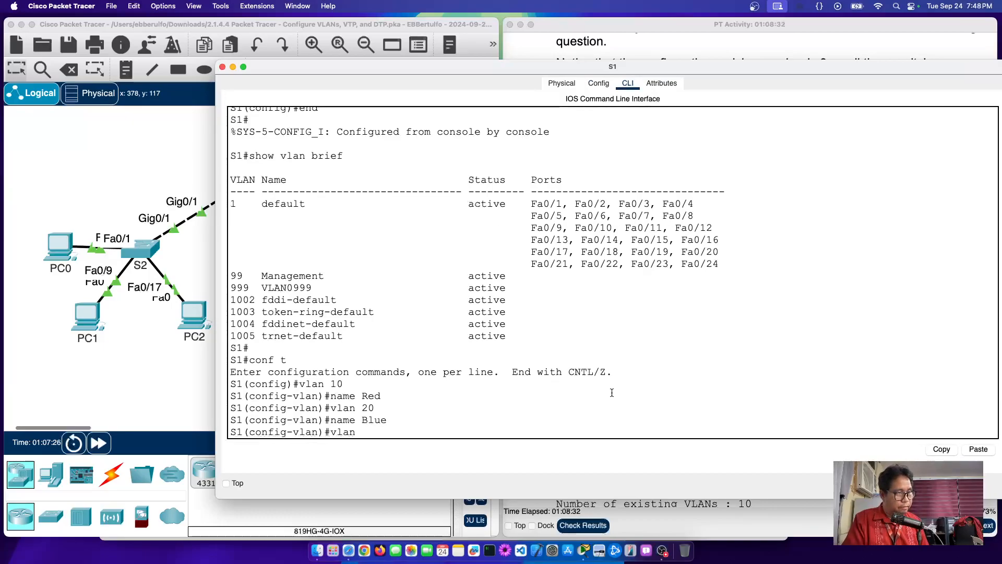
pyautogui.write(' 30')
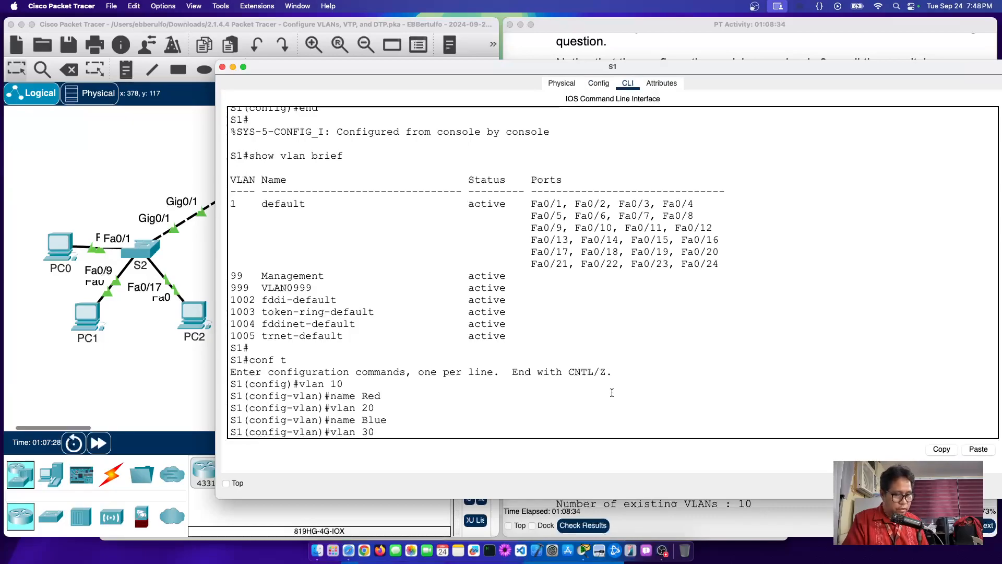
pyautogui.press('Return')
pyautogui.write('nam')
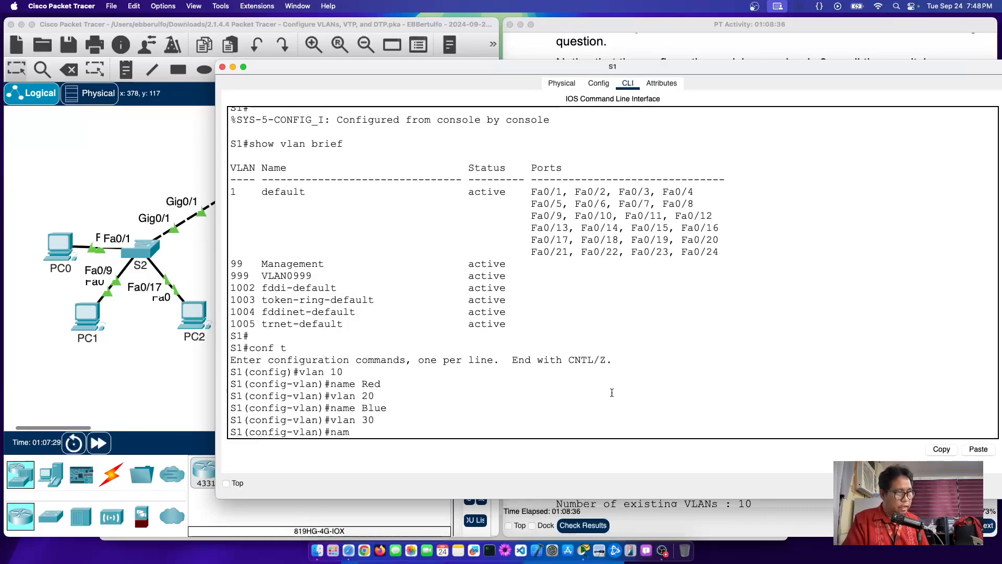
pyautogui.write('e Yellow')
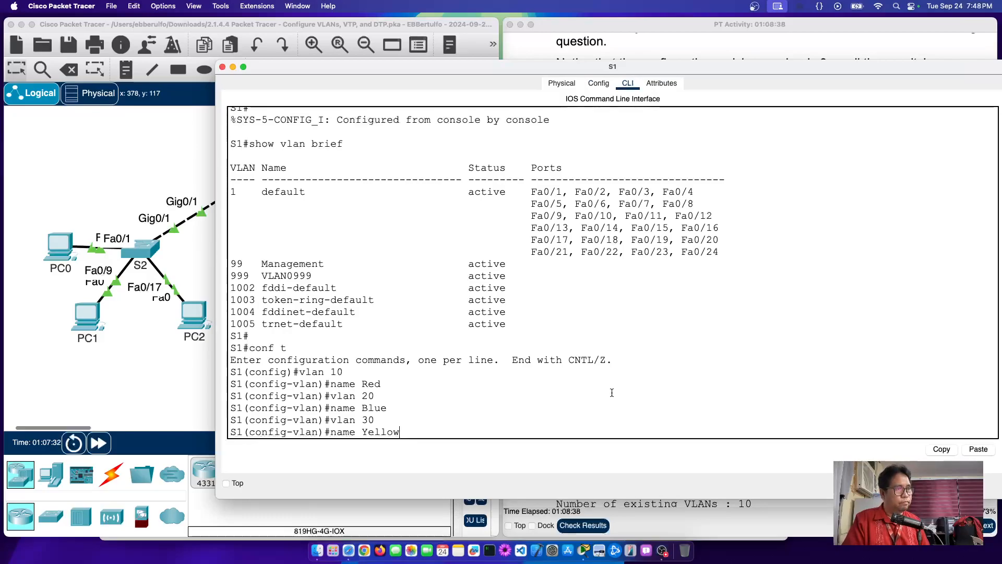
pyautogui.press('Return')
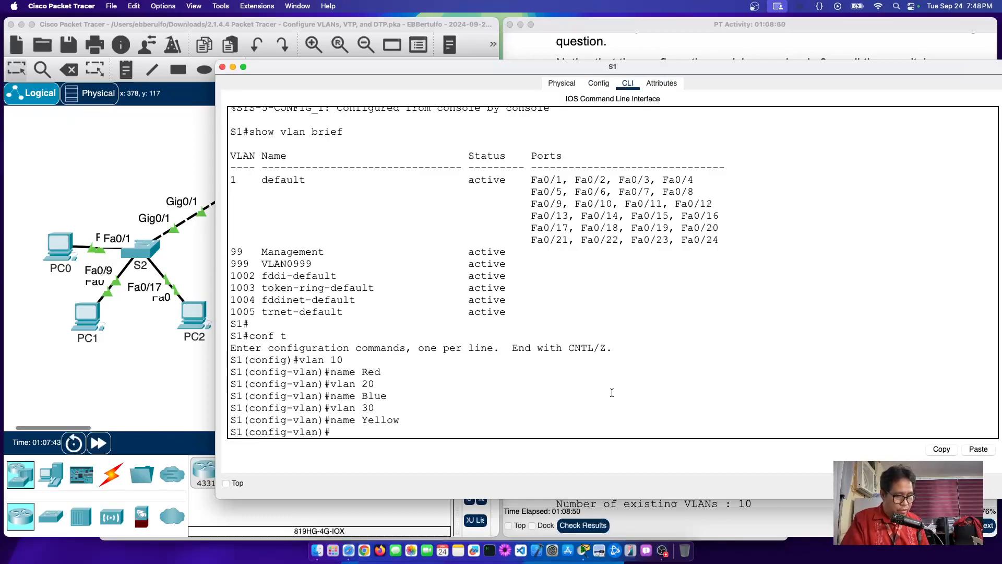
pyautogui.write('do')
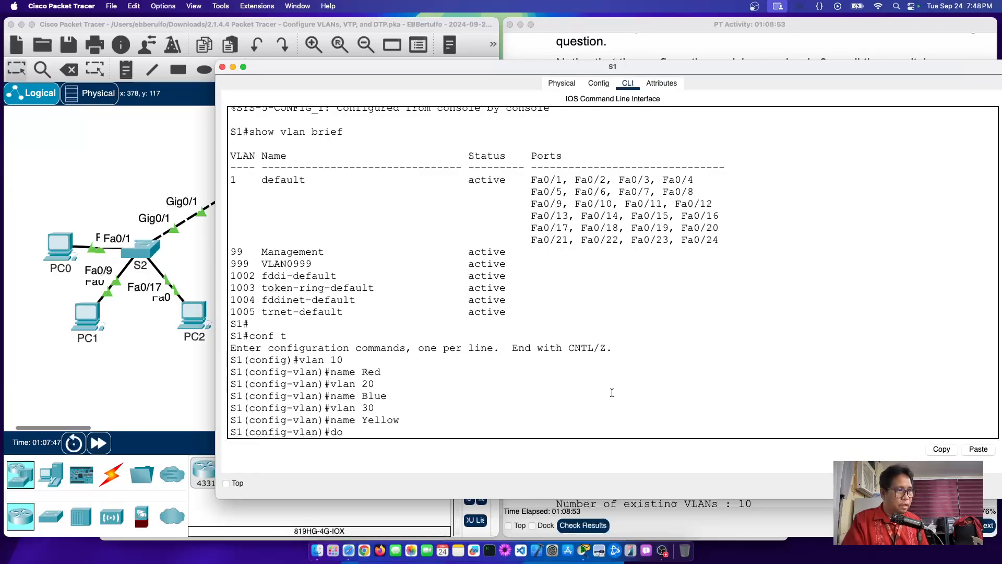
pyautogui.write(' show vlan brief')
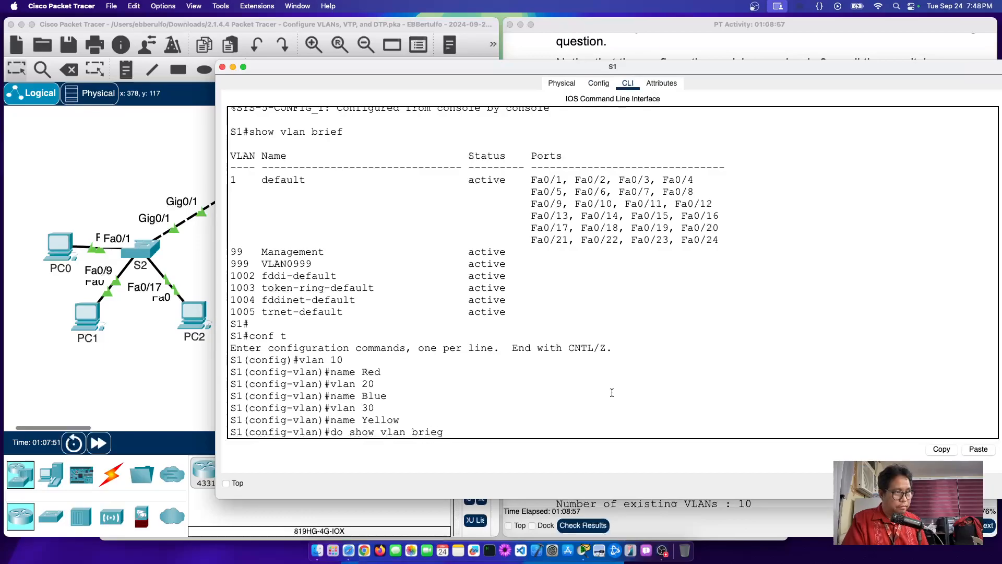
# Step: List S1's VLANs and highlight the new active rows 10 Red, 20 Blue and 30 Yellow
pyautogui.press('Return')
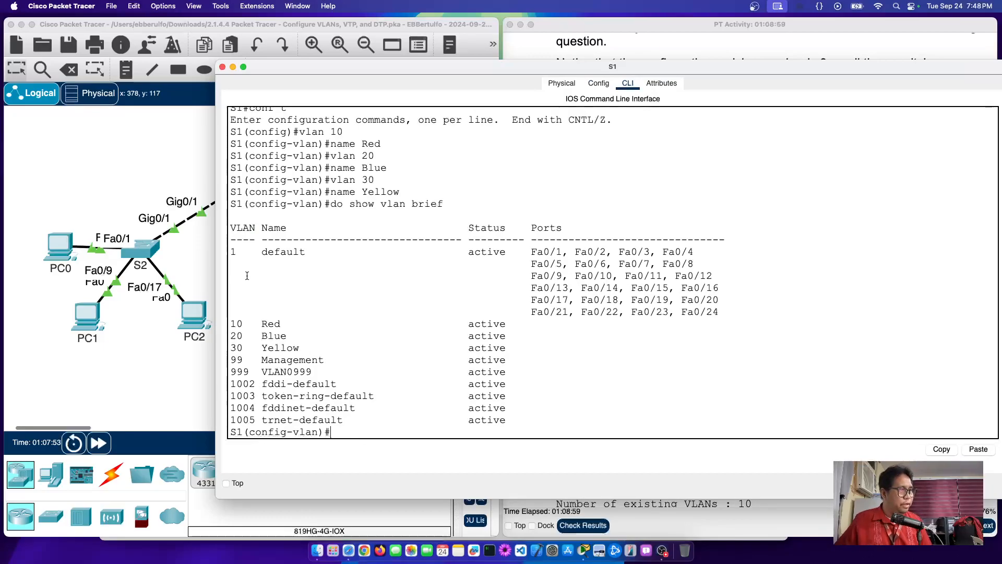
pyautogui.moveTo(233, 324); pyautogui.dragTo(516, 350)
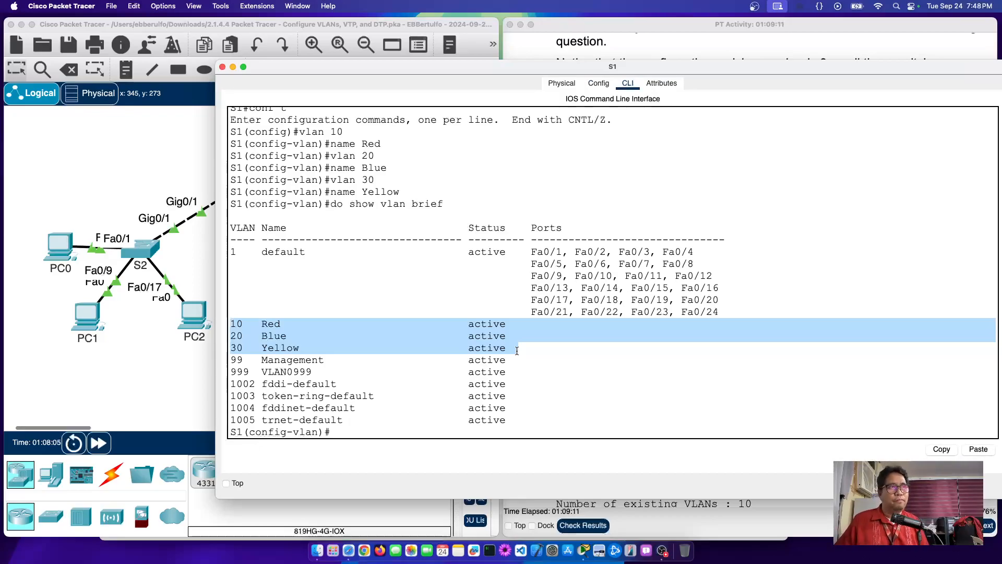
# Step: Mark the PC0, PC1 and PC2 IP addresses in the instructions' addressing table
pyautogui.click(666, 45)
pyautogui.scroll(20, 731, 203)
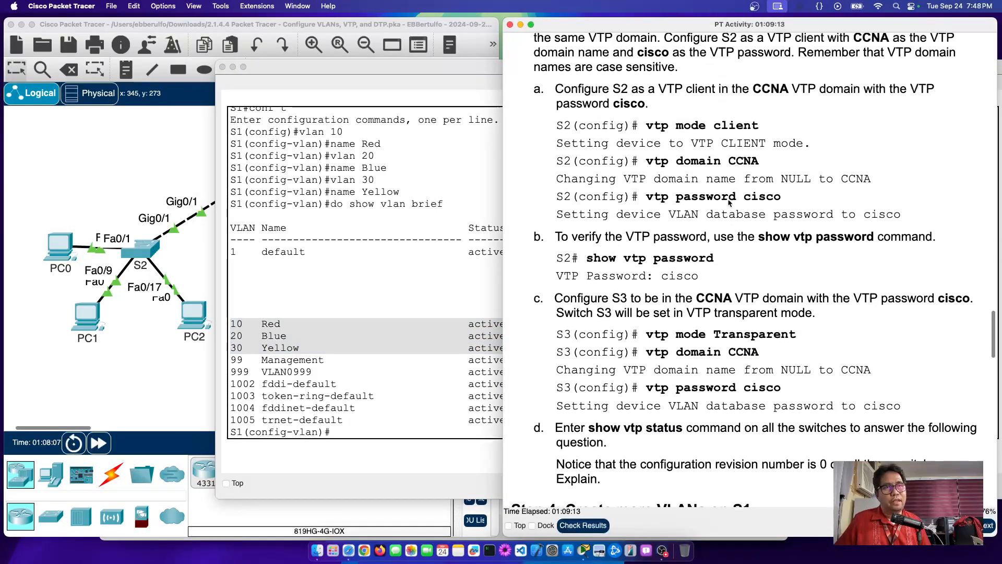
pyautogui.scroll(10, 730, 203)
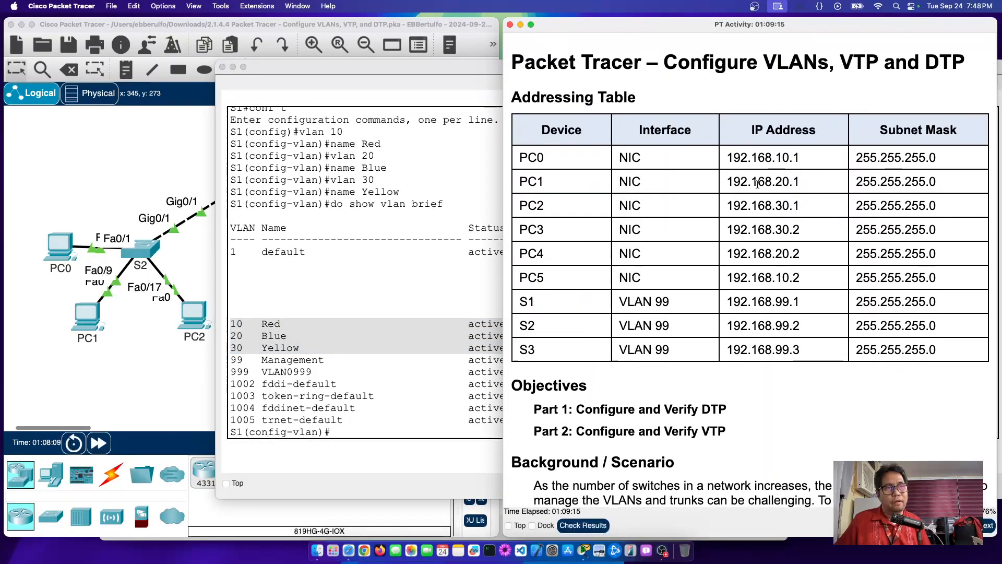
pyautogui.moveTo(734, 148); pyautogui.dragTo(833, 153)
pyautogui.moveTo(738, 174); pyautogui.dragTo(805, 177)
pyautogui.moveTo(752, 197); pyautogui.dragTo(830, 200)
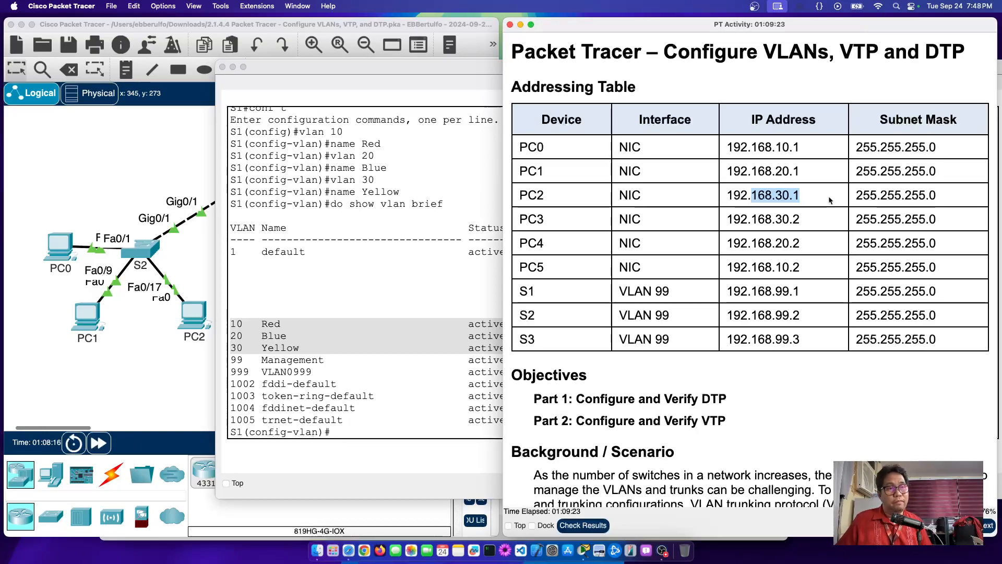
# Step: Scroll to Part 2 Step 4 and highlight step c's show vlan brief verification
pyautogui.scroll(-5, 781, 302)
pyautogui.scroll(-20, 782, 302)
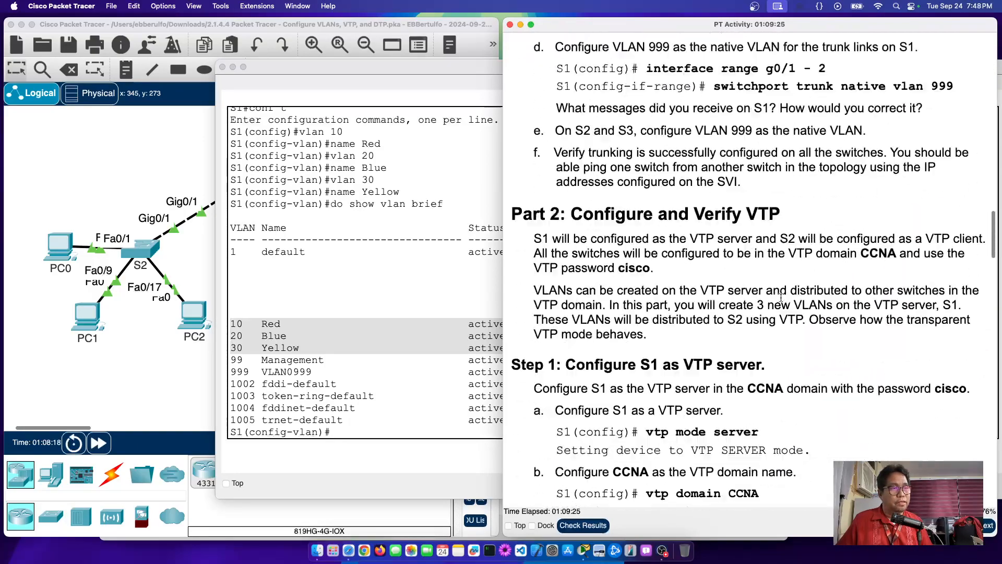
pyautogui.scroll(-10, 781, 301)
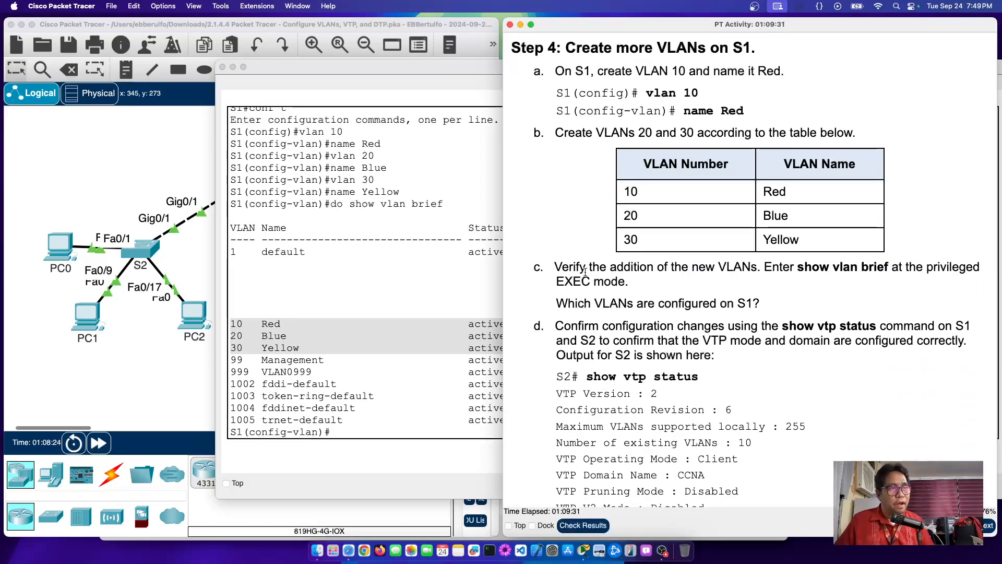
pyautogui.moveTo(588, 268); pyautogui.dragTo(671, 282)
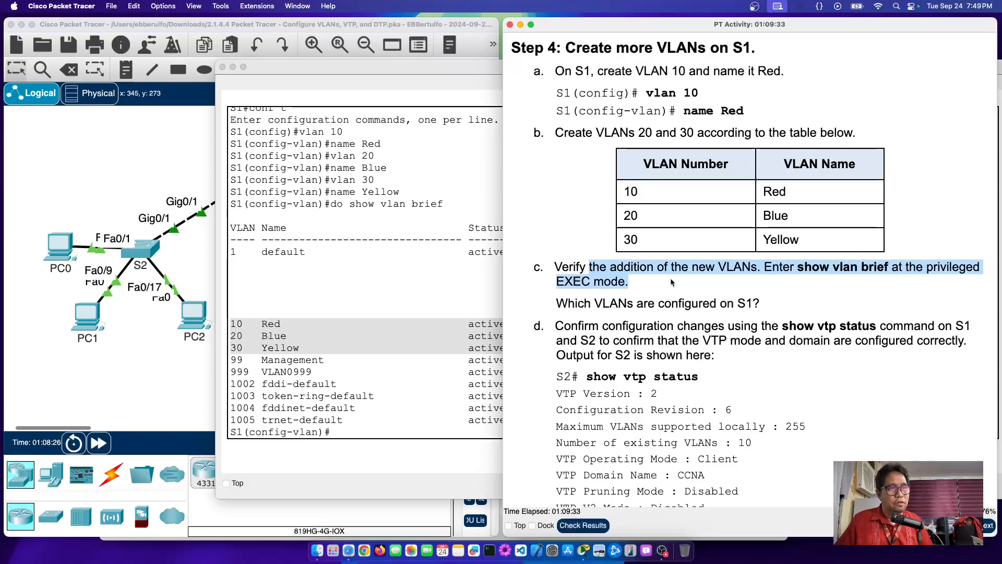
pyautogui.click(704, 277)
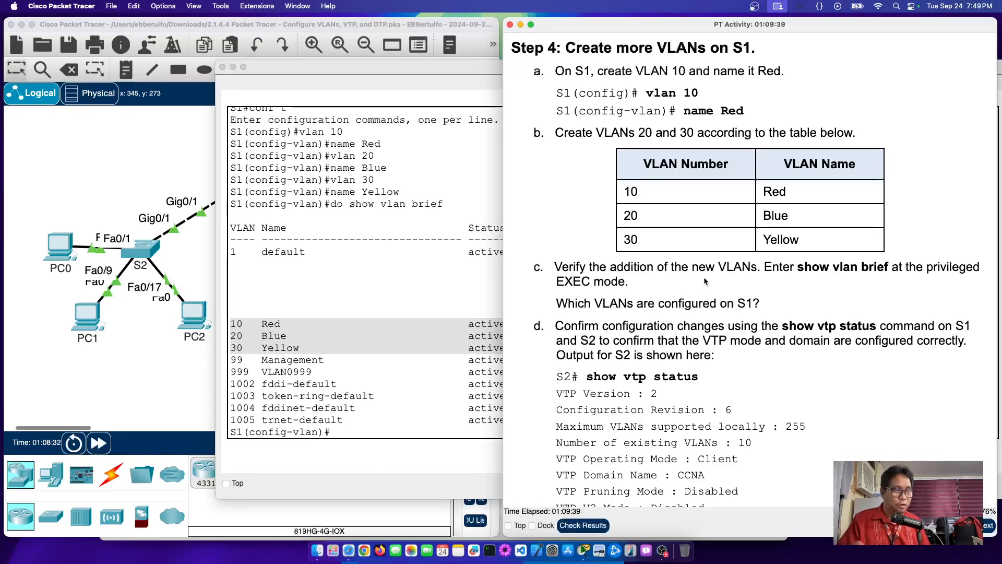
# Step: Bring S1's CLI forward and highlight the VLAN 10, 20 and 30 rows
pyautogui.click(231, 325)
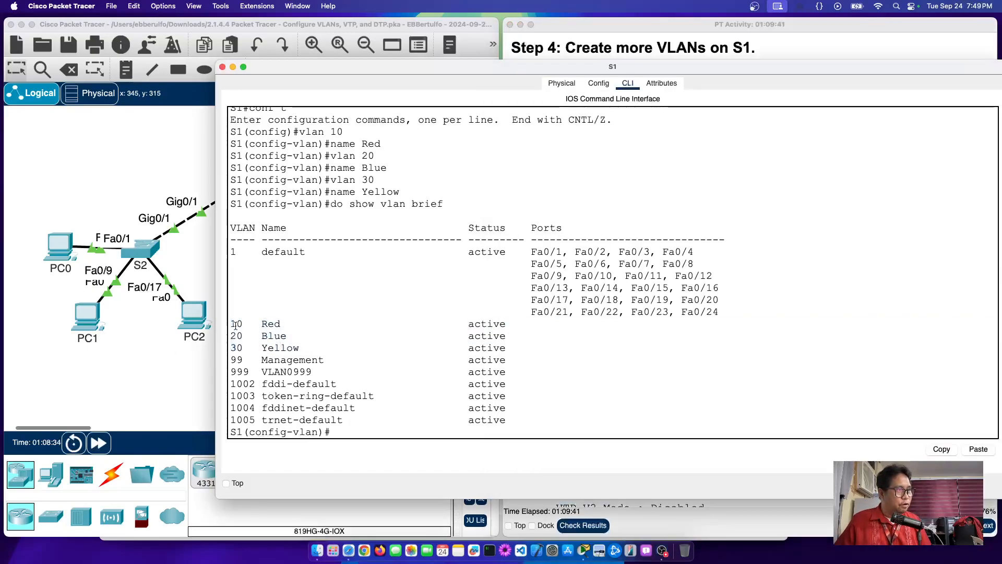
pyautogui.moveTo(231, 324); pyautogui.dragTo(532, 352)
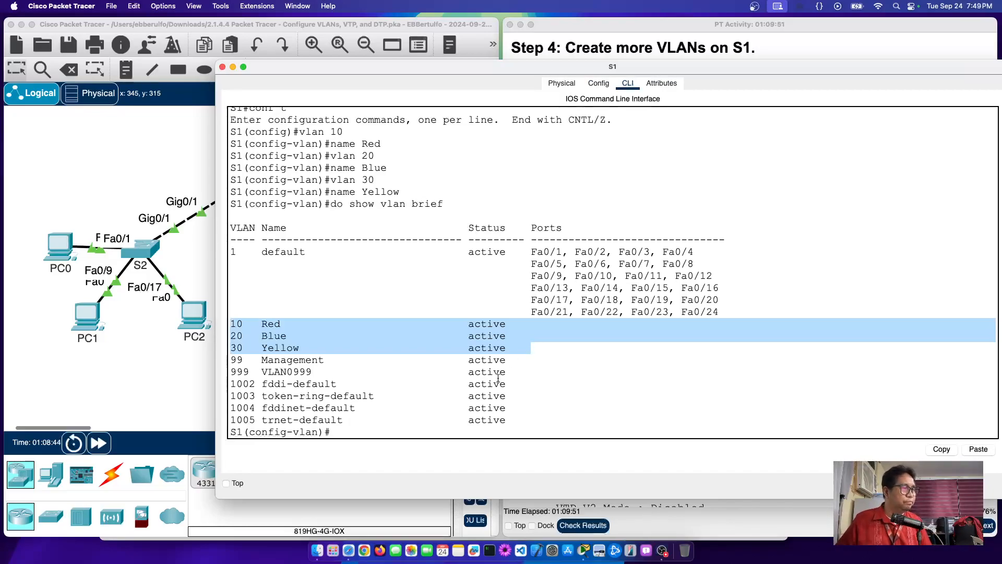
pyautogui.click(420, 428)
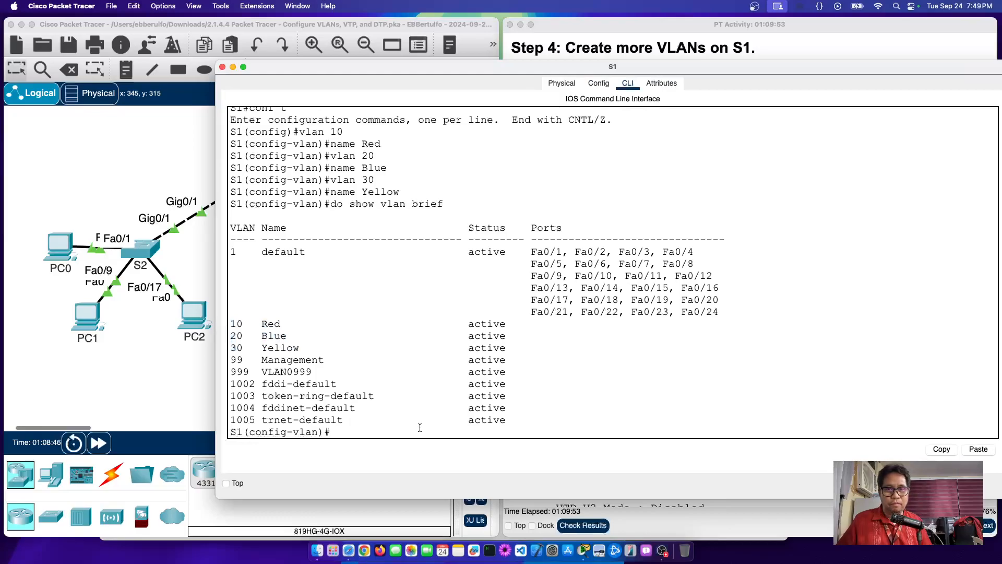
pyautogui.write('do')
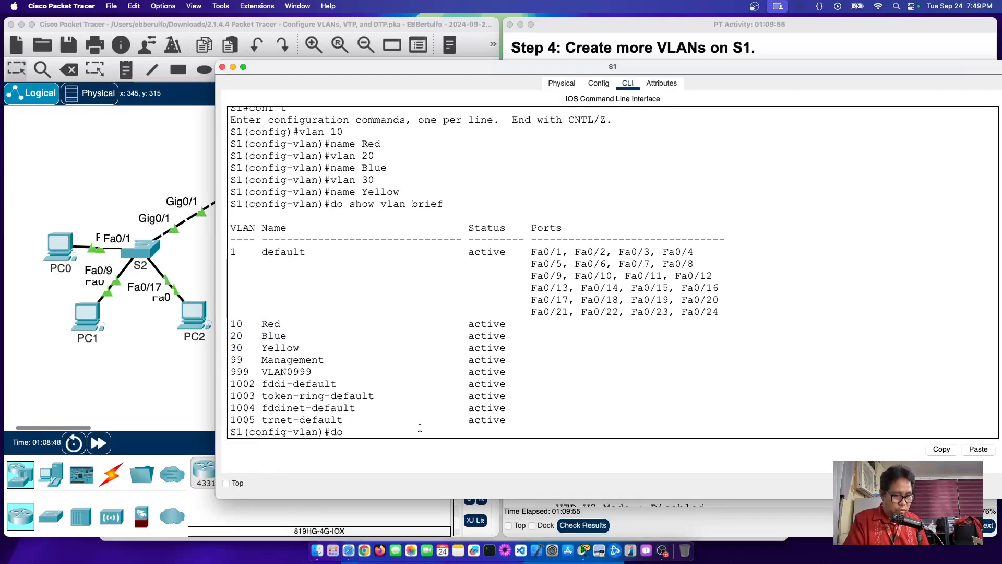
pyautogui.write(' show')
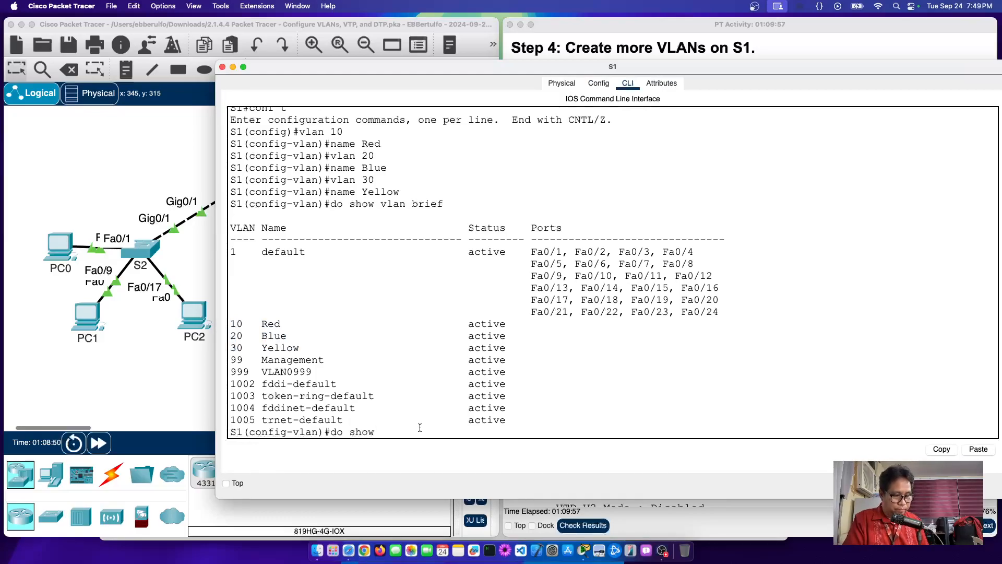
pyautogui.write(' vtp status')
pyautogui.press('Return')
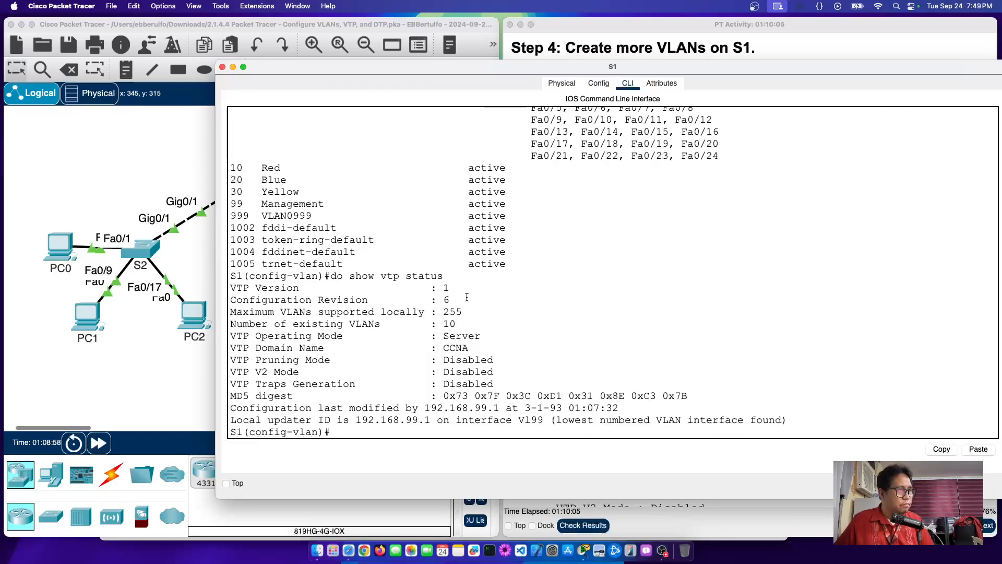
pyautogui.moveTo(451, 288); pyautogui.dragTo(247, 286)
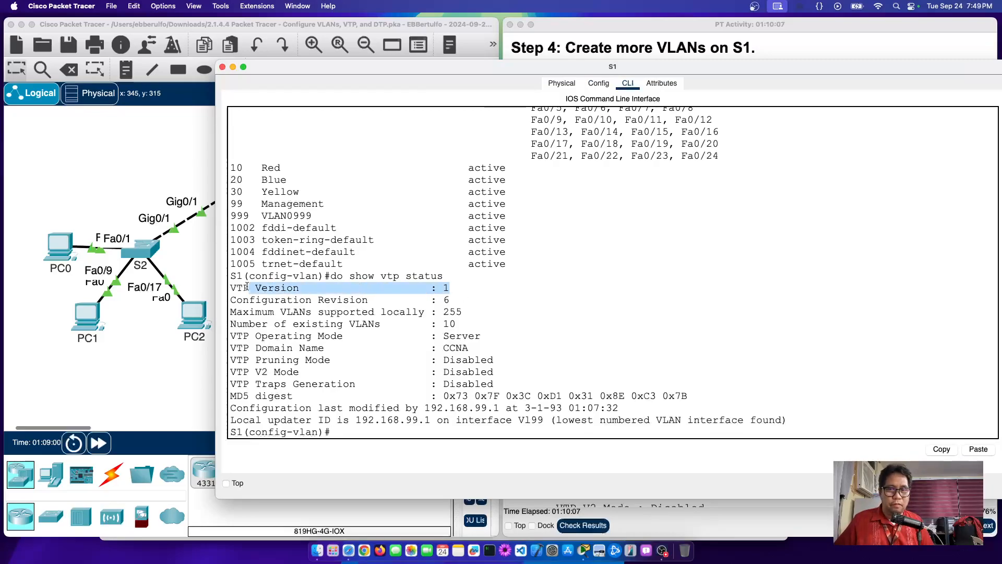
pyautogui.click(352, 301)
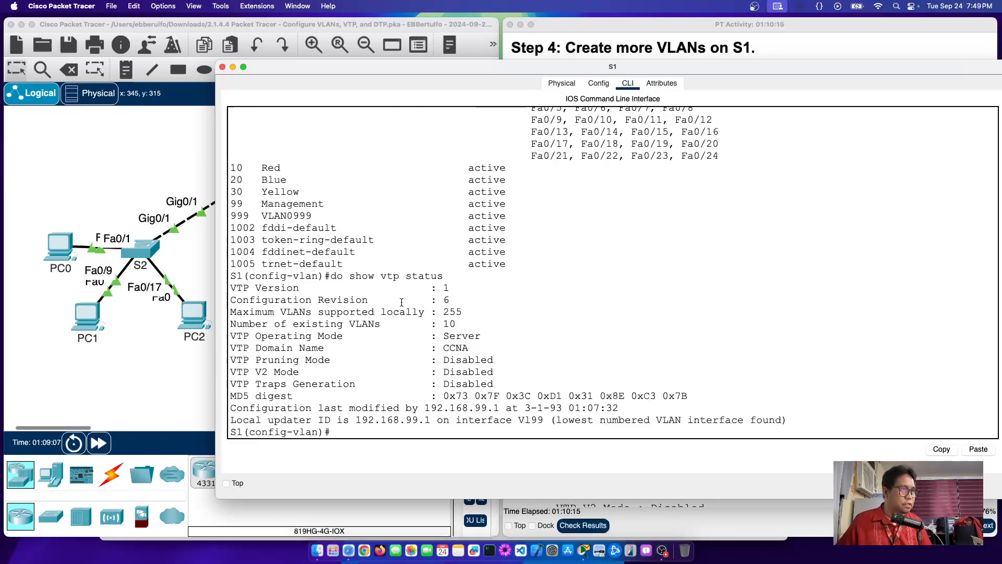
pyautogui.moveTo(325, 299); pyautogui.dragTo(469, 297)
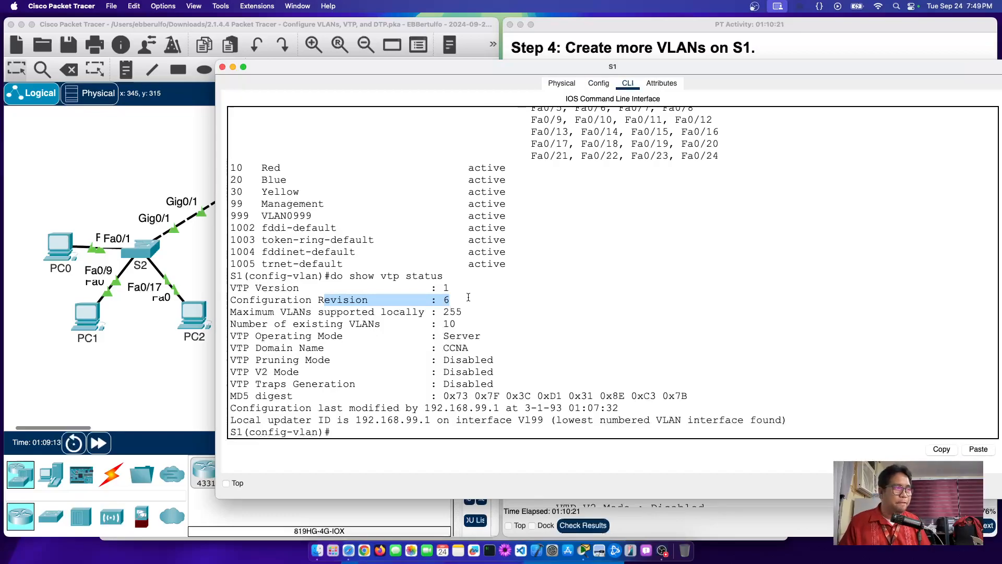
pyautogui.moveTo(243, 323); pyautogui.dragTo(476, 326)
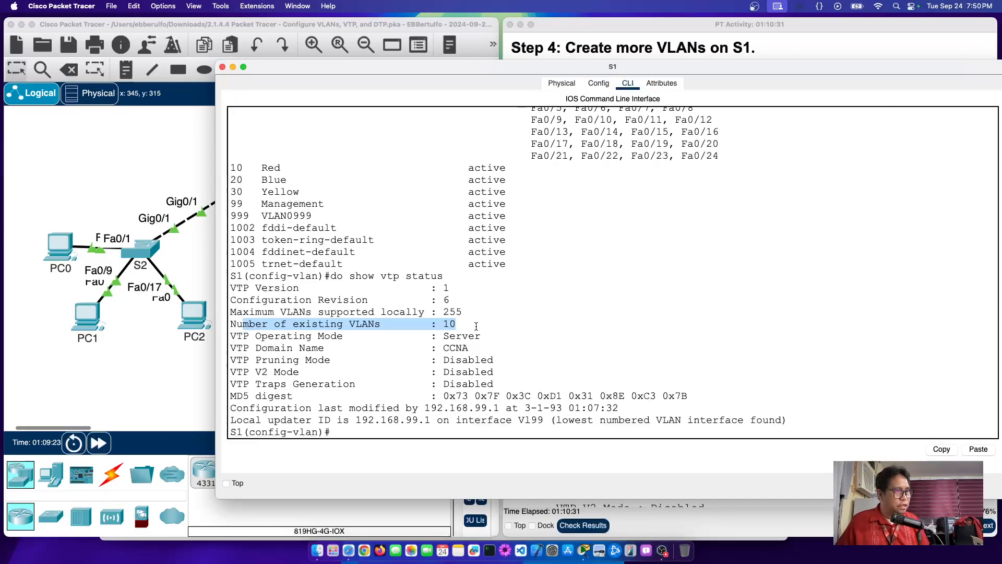
pyautogui.moveTo(242, 408); pyautogui.dragTo(633, 412)
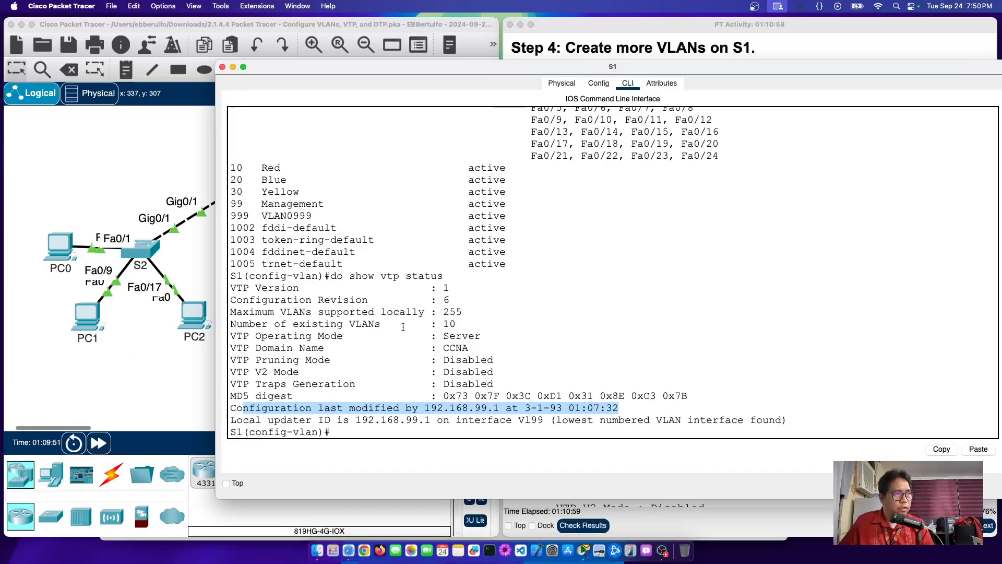
pyautogui.moveTo(413, 300); pyautogui.dragTo(541, 304)
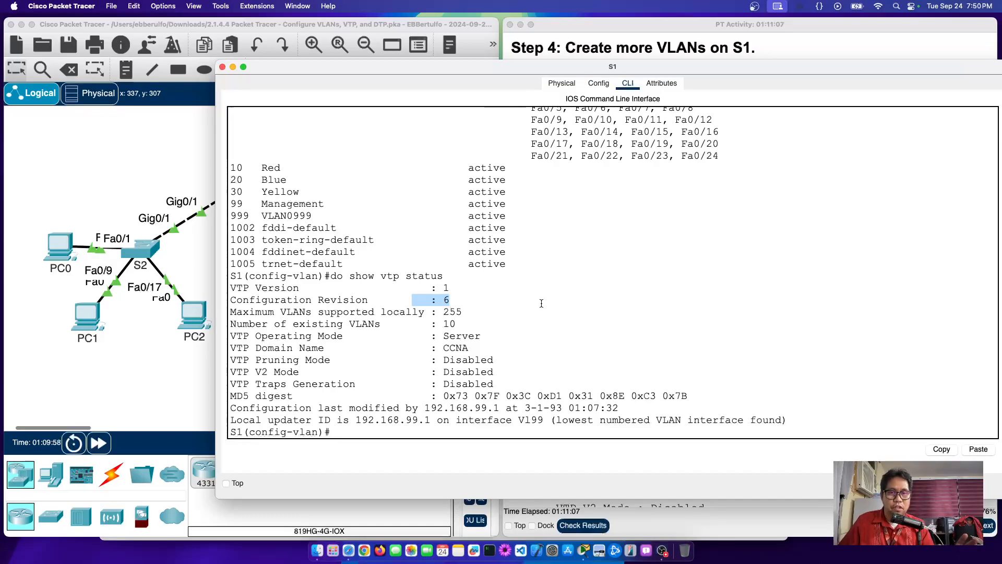
# Step: Scroll the instructions to Step 4d and highlight the sample S2 show vtp status output
pyautogui.click(132, 349)
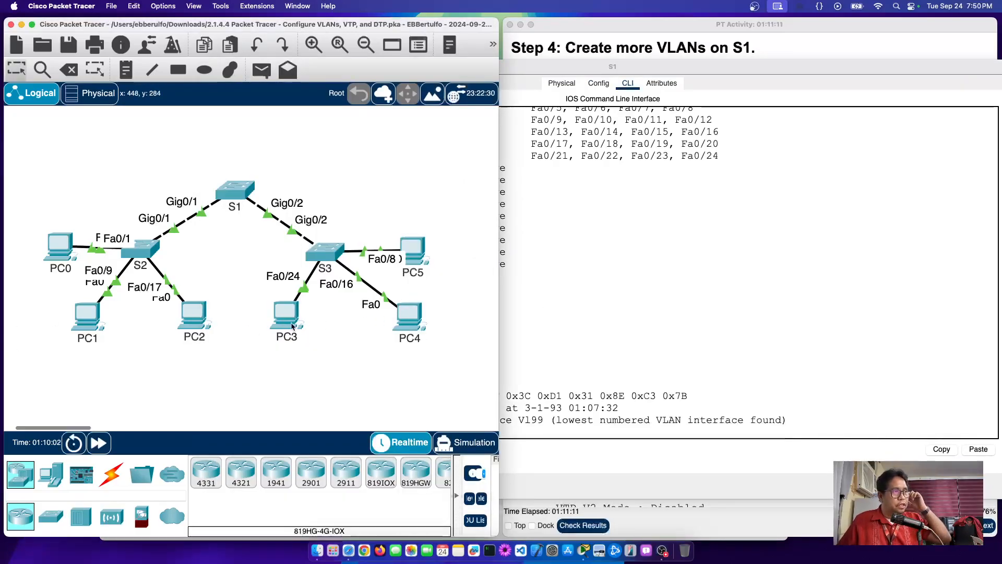
pyautogui.moveTo(281, 324)
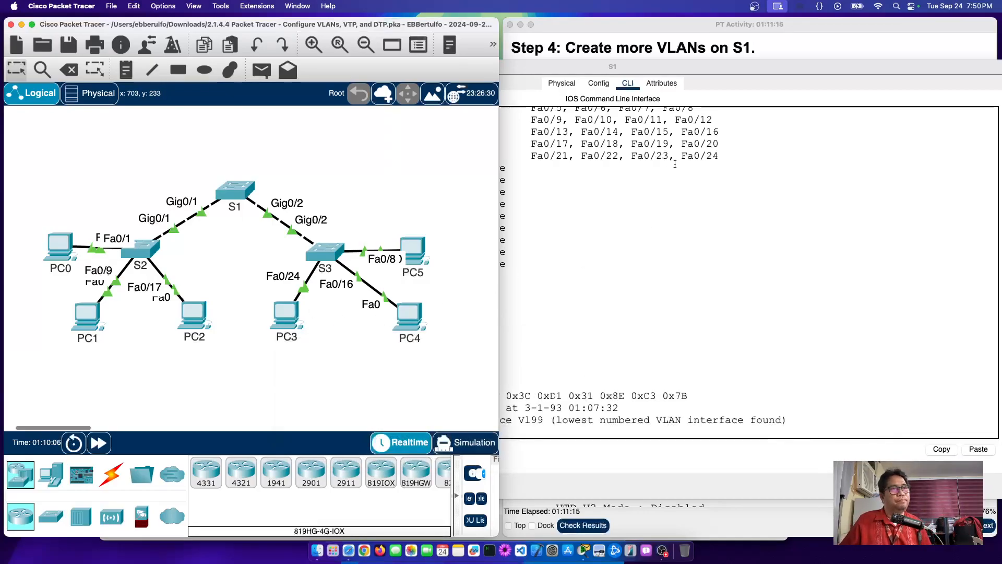
pyautogui.click(804, 56)
pyautogui.scroll(-1, 663, 295)
pyautogui.scroll(-4, 662, 295)
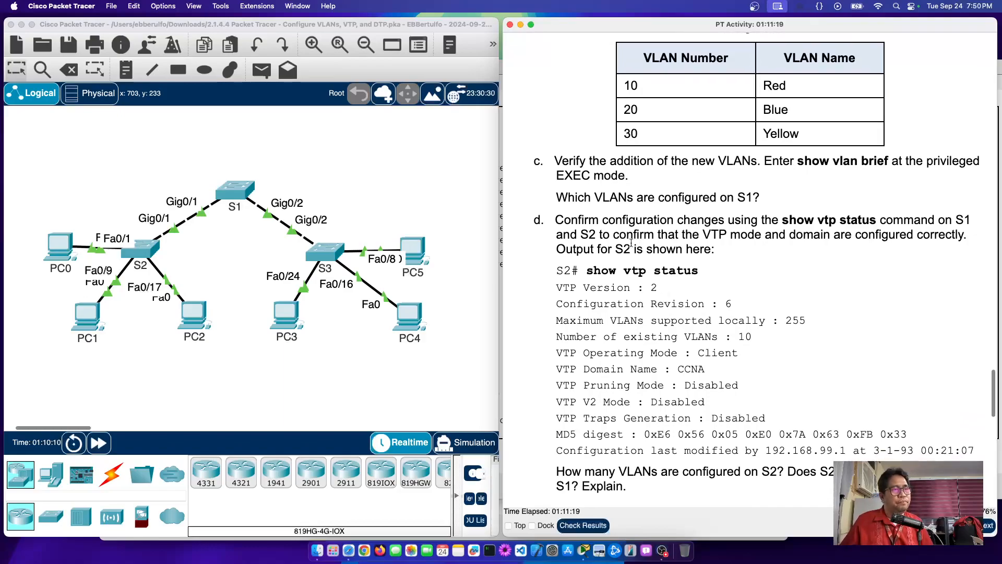
pyautogui.scroll(-2, 631, 243)
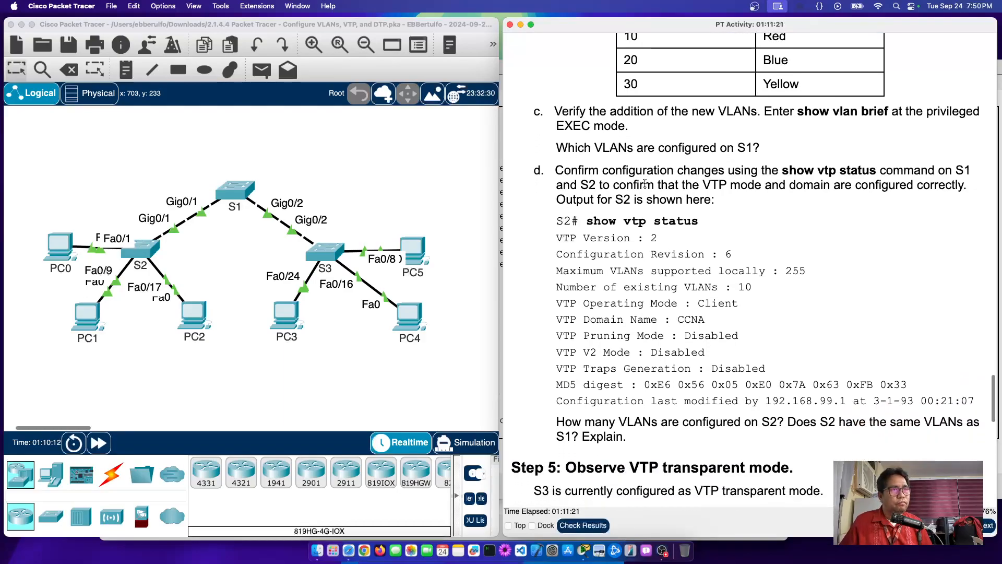
pyautogui.moveTo(625, 170); pyautogui.dragTo(821, 395)
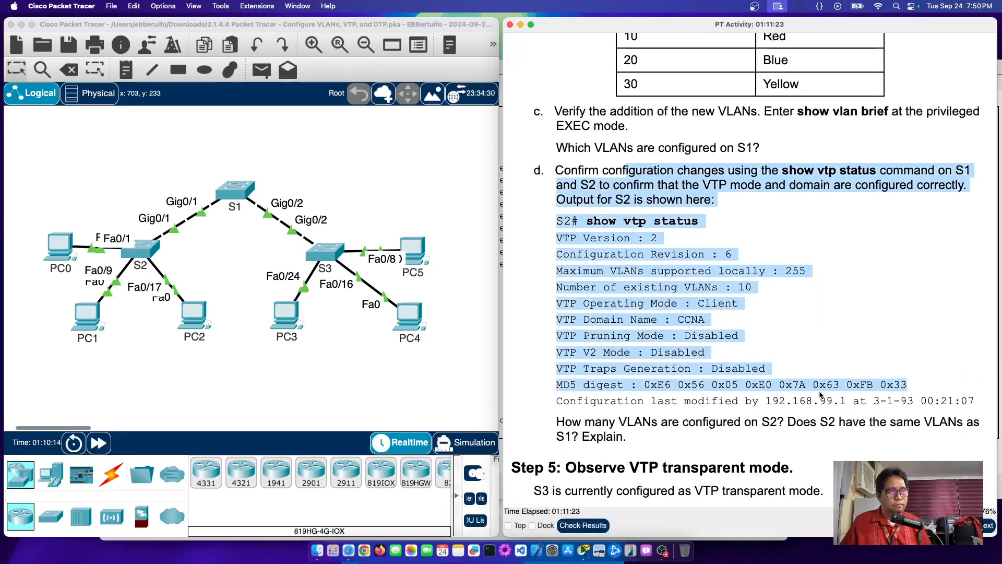
# Step: Mark the expected count of 10 VLANs in the sample S2 VTP output
pyautogui.moveTo(733, 256); pyautogui.dragTo(719, 254)
pyautogui.scroll(-1, 788, 310)
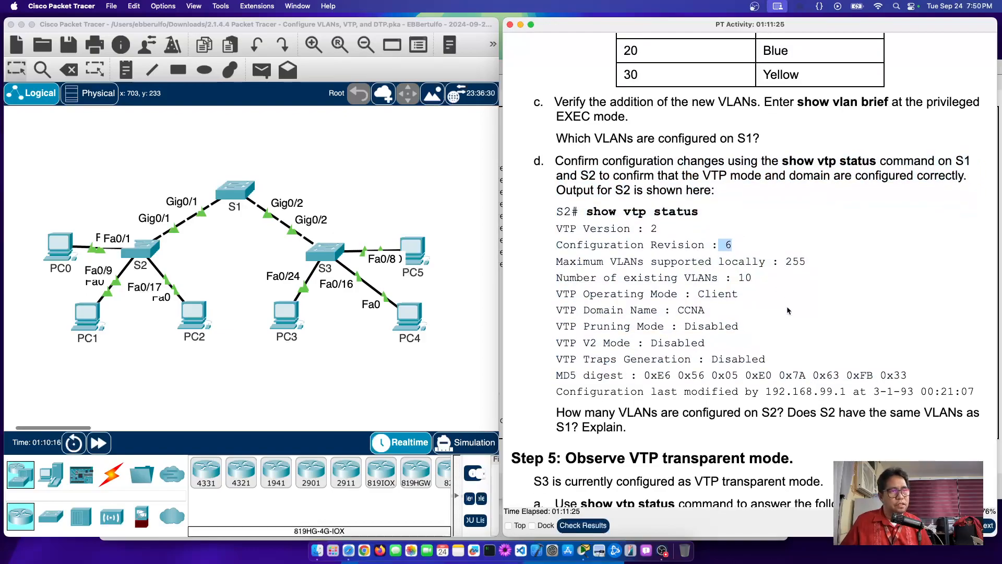
pyautogui.scroll(-1, 788, 310)
pyautogui.doubleClick(745, 255)
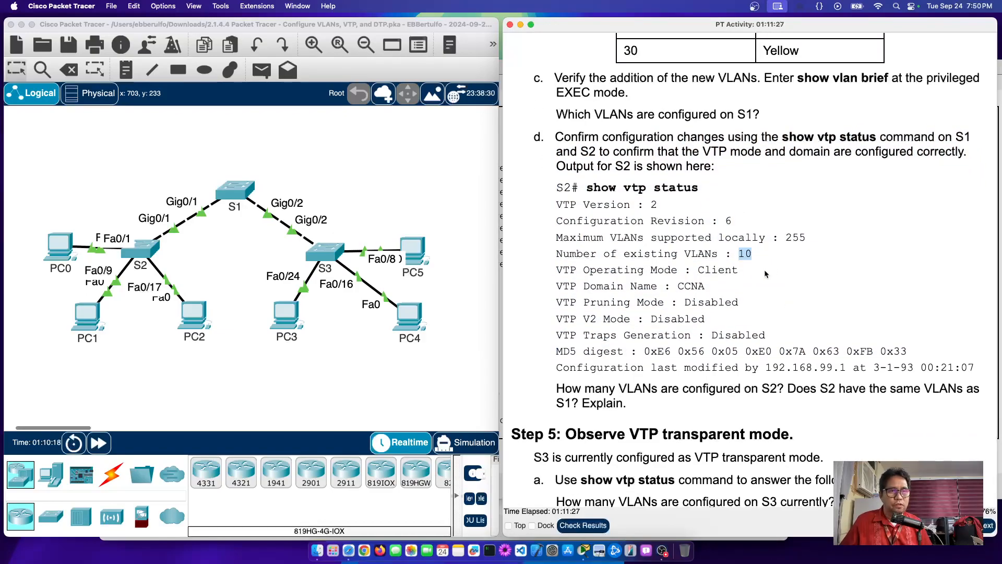
pyautogui.scroll(-8, 765, 274)
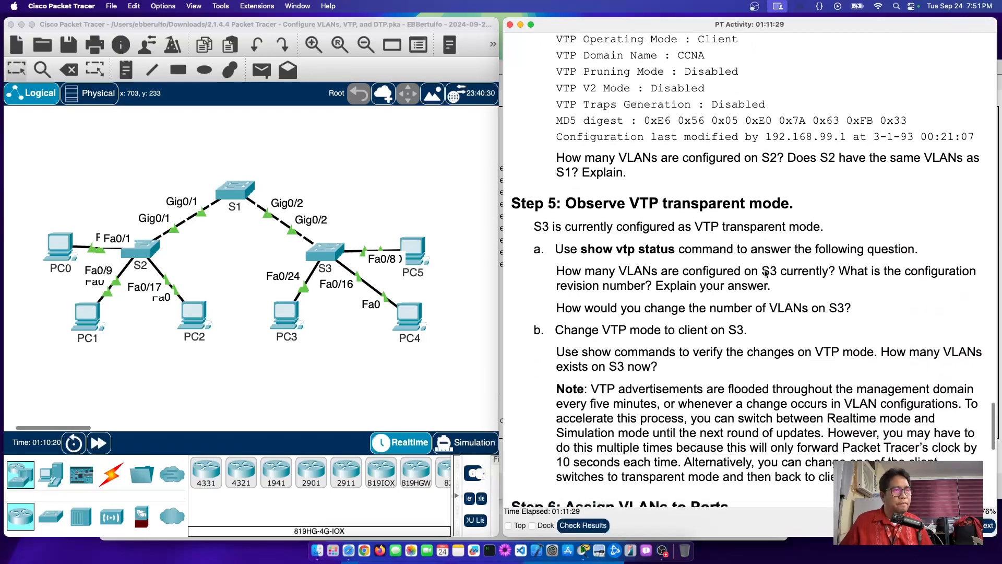
pyautogui.scroll(-3, 765, 274)
pyautogui.scroll(15, 765, 274)
pyautogui.scroll(-2, 765, 274)
pyautogui.moveTo(616, 264); pyautogui.dragTo(661, 267)
pyautogui.scroll(1, 661, 266)
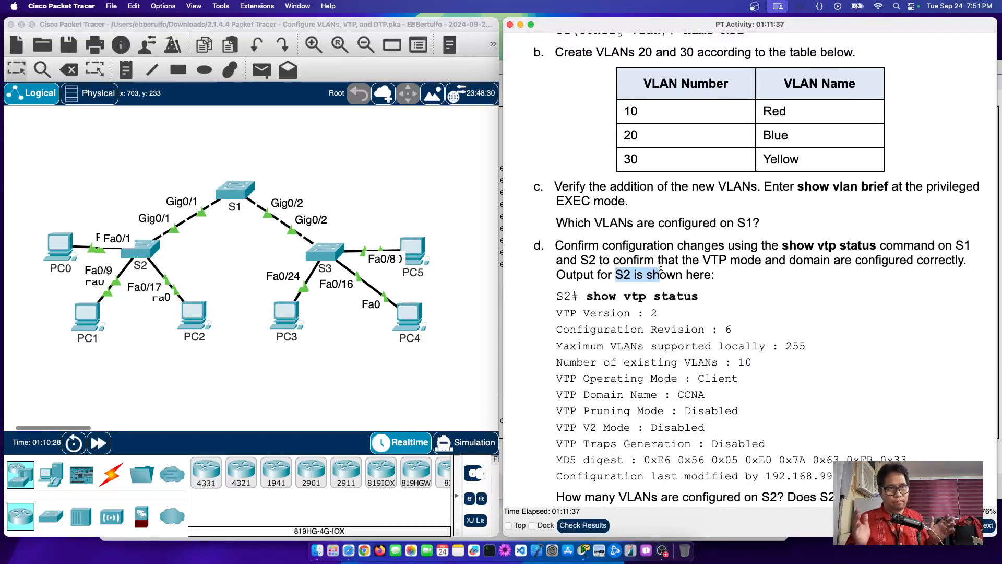
# Step: Reopen S2's CLI, note its revision 0 and 7 VLANs, and recall do show vtp status
pyautogui.click(141, 255)
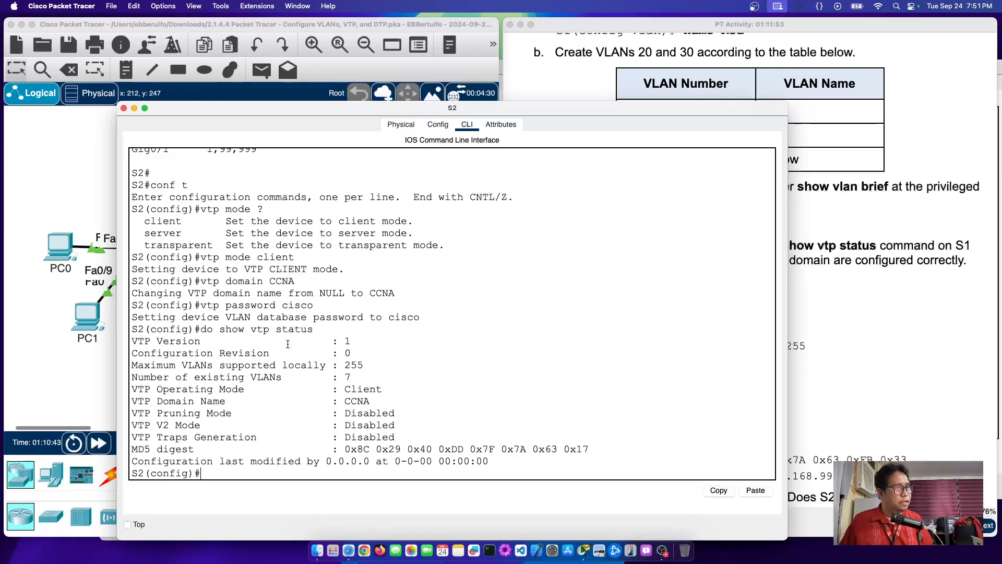
pyautogui.moveTo(333, 353); pyautogui.dragTo(384, 356)
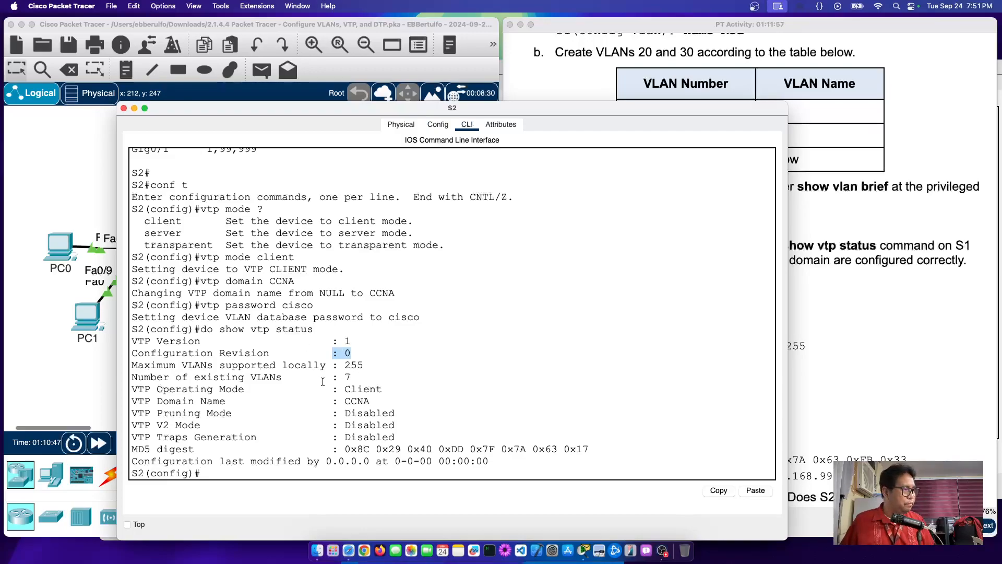
pyautogui.moveTo(319, 377); pyautogui.dragTo(382, 379)
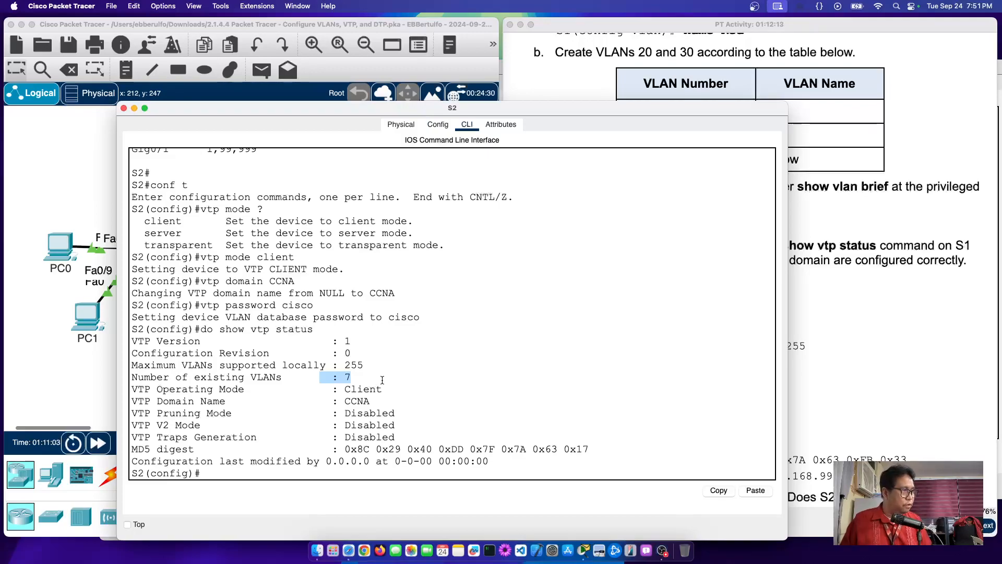
pyautogui.click(241, 474)
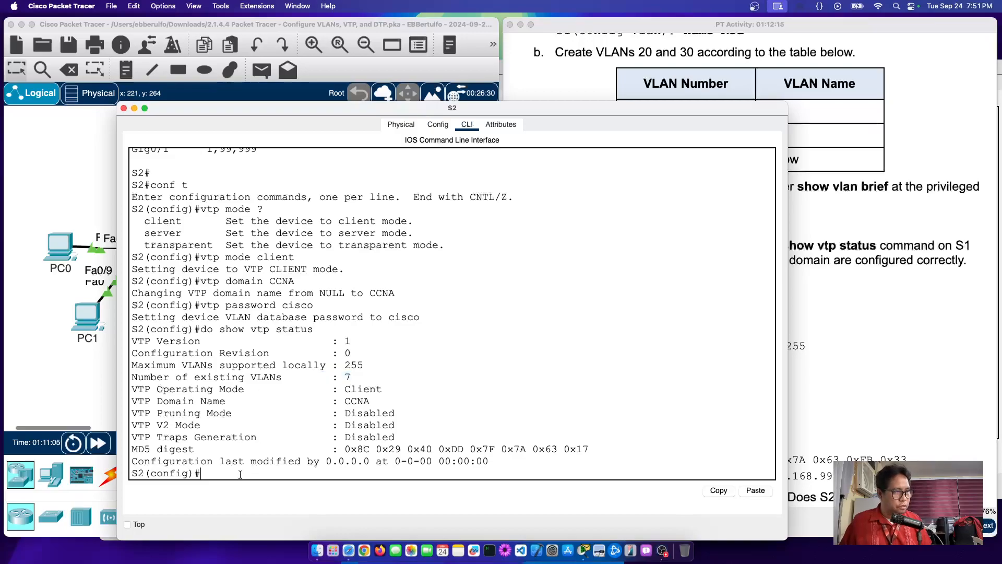
pyautogui.press('Up')
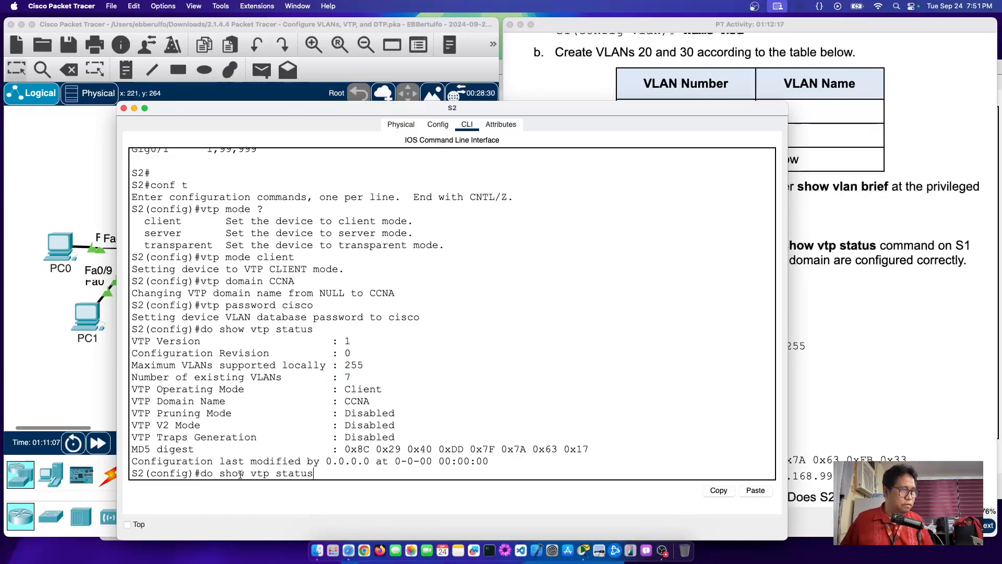
pyautogui.moveTo(340, 354); pyautogui.dragTo(395, 356)
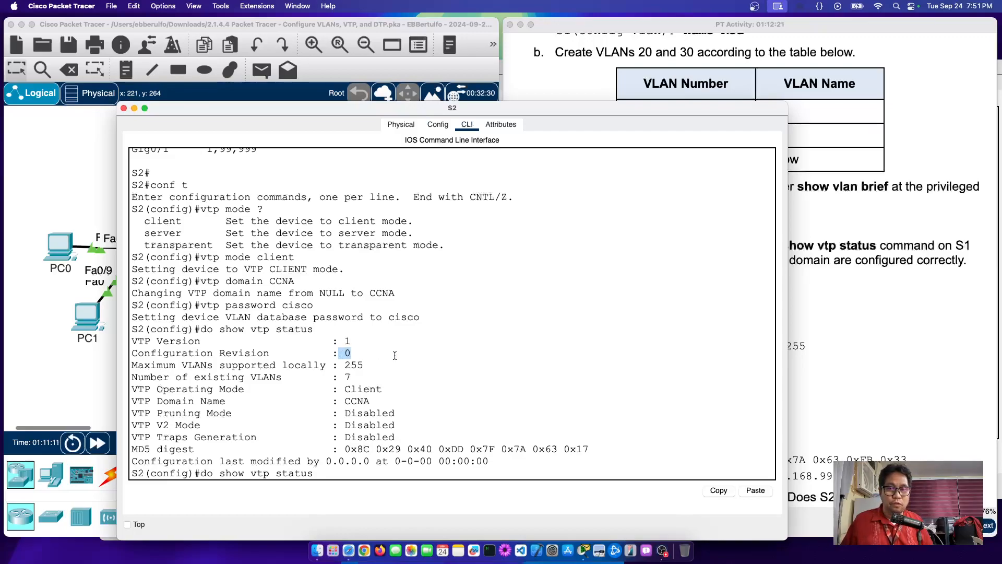
pyautogui.moveTo(339, 377); pyautogui.dragTo(369, 377)
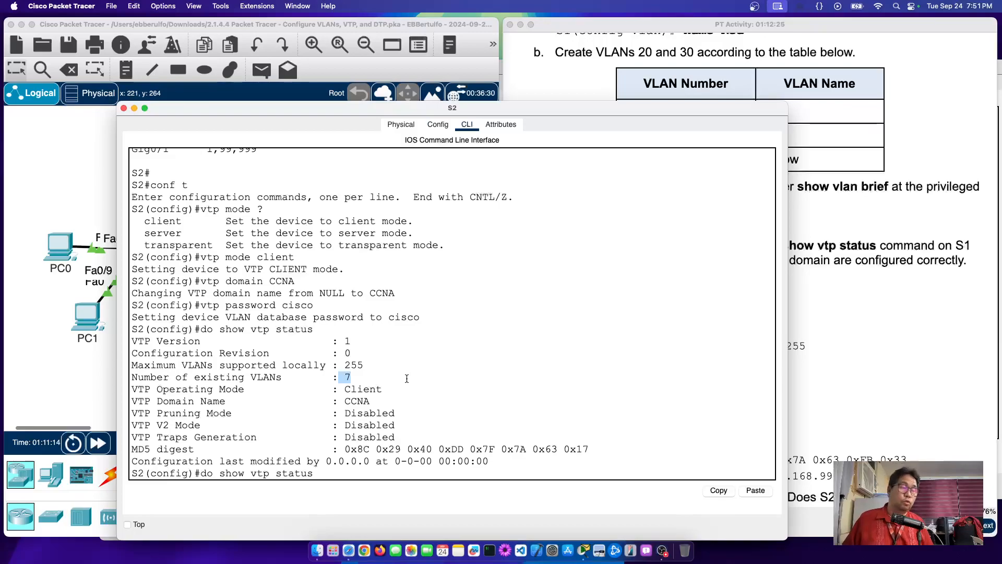
pyautogui.click(336, 472)
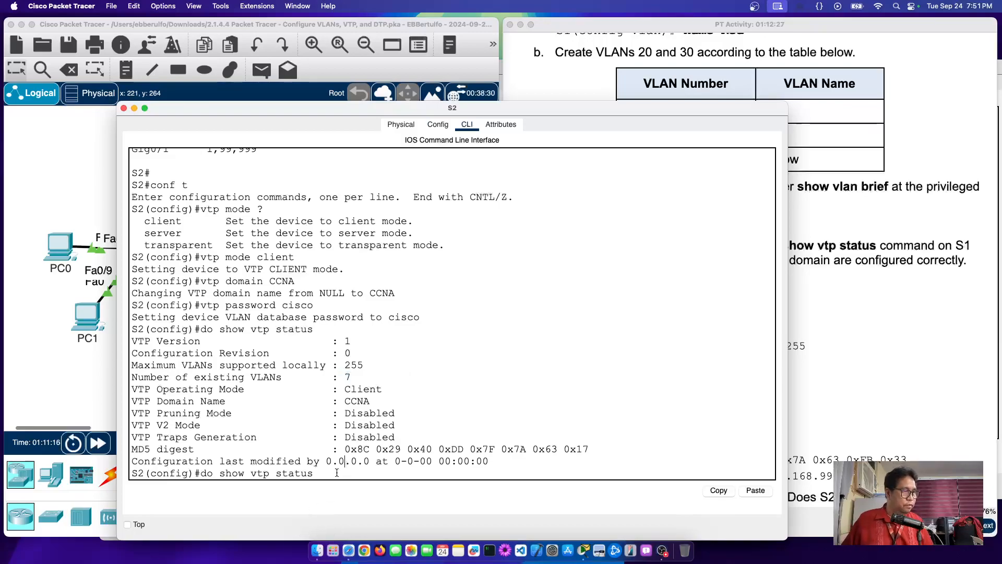
# Step: Rerun do show vtp status on S2 and compare 10 VLANs now against the earlier 7 and revision 0
pyautogui.press('Return')
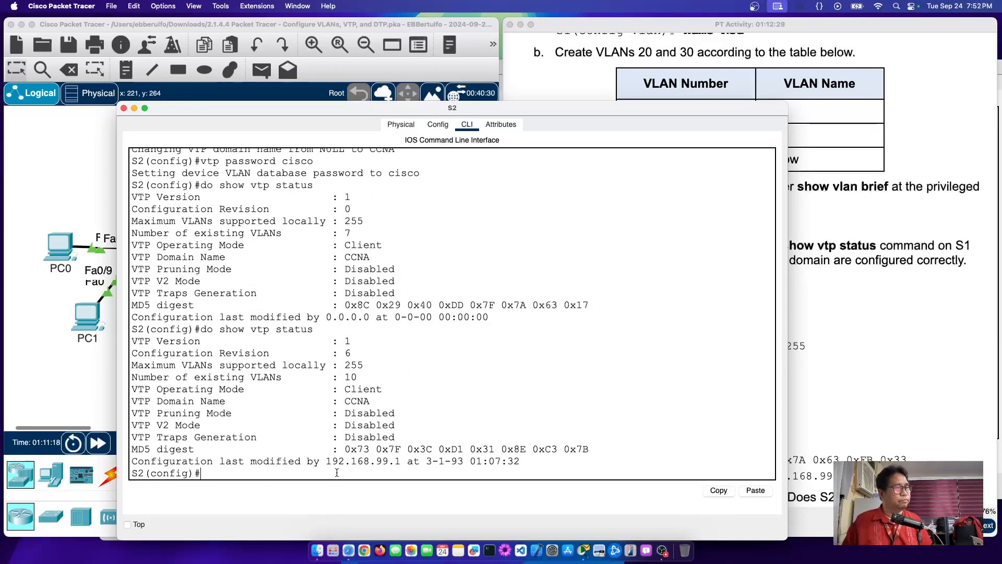
pyautogui.moveTo(338, 210); pyautogui.dragTo(400, 212)
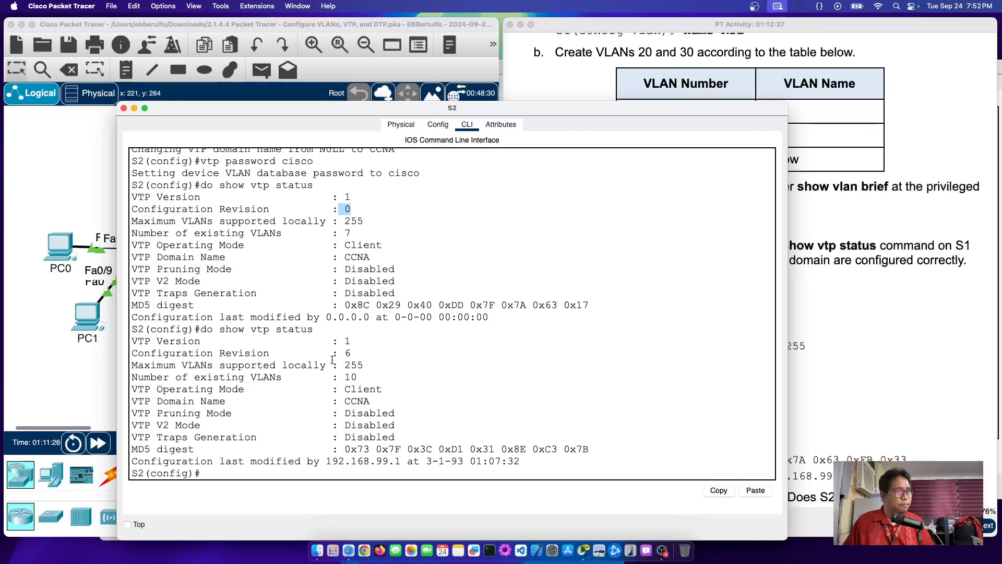
pyautogui.moveTo(334, 377); pyautogui.dragTo(389, 380)
pyautogui.moveTo(338, 236); pyautogui.dragTo(409, 236)
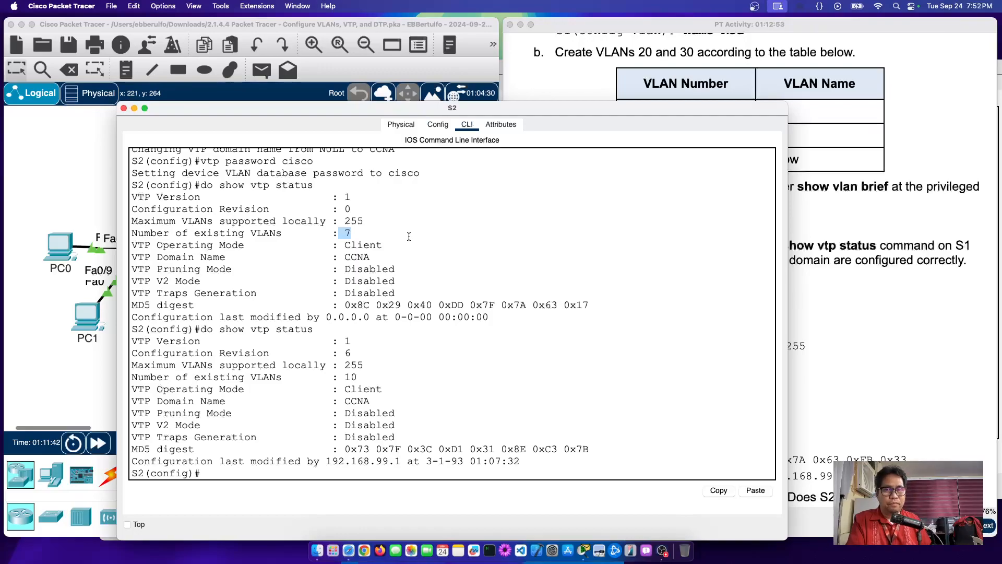
pyautogui.click(124, 108)
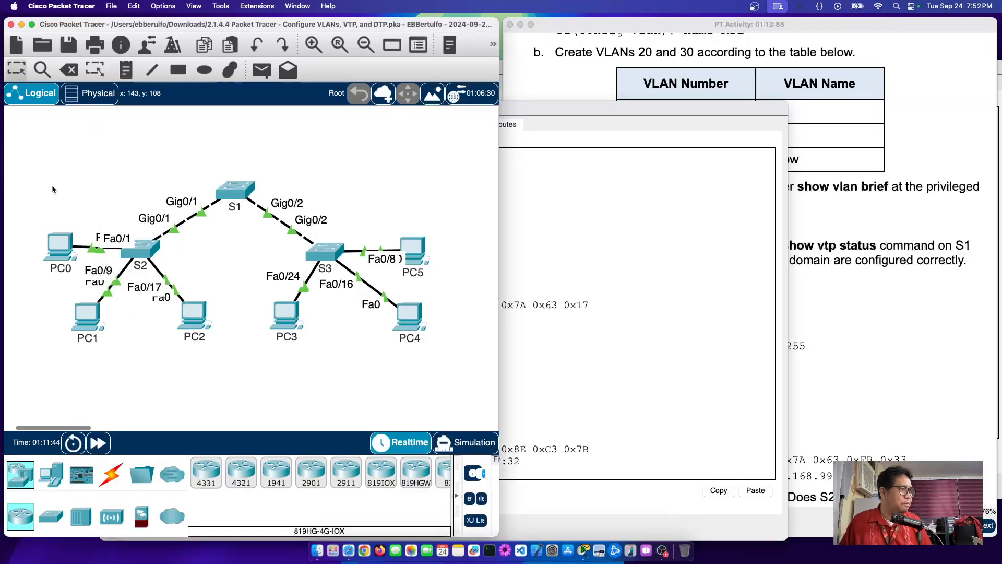
pyautogui.click(330, 253)
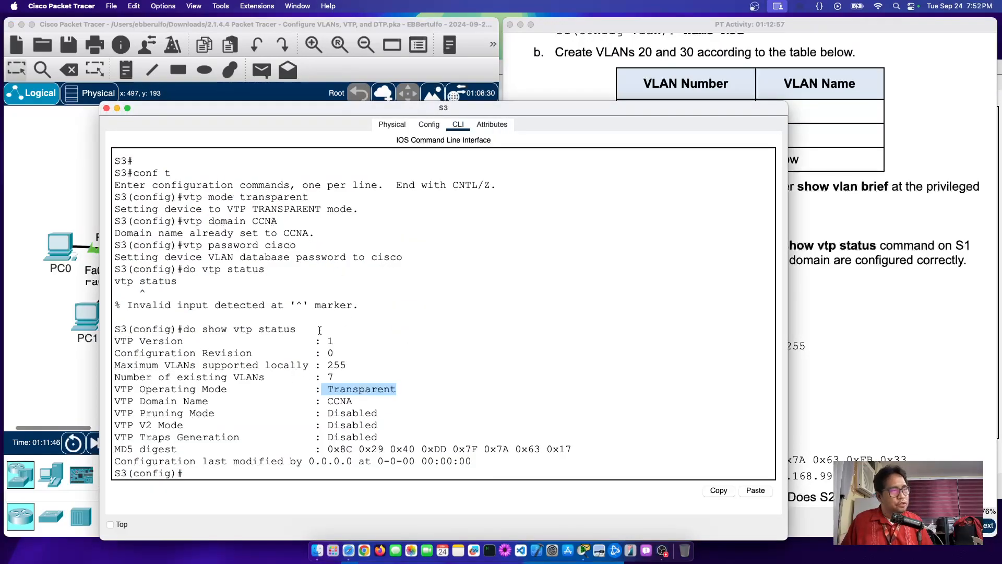
pyautogui.scroll(-1, 357, 395)
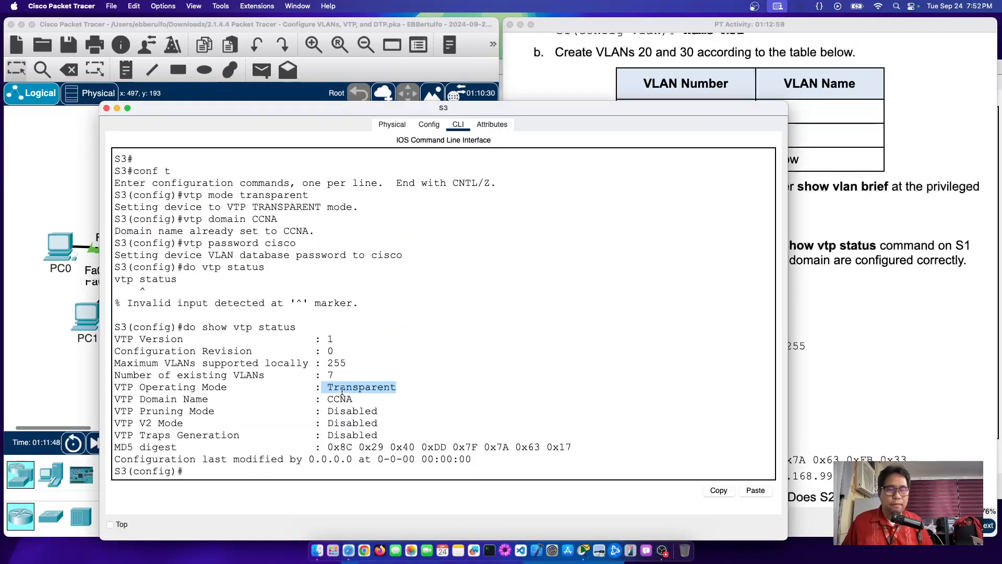
pyautogui.moveTo(328, 351); pyautogui.dragTo(372, 351)
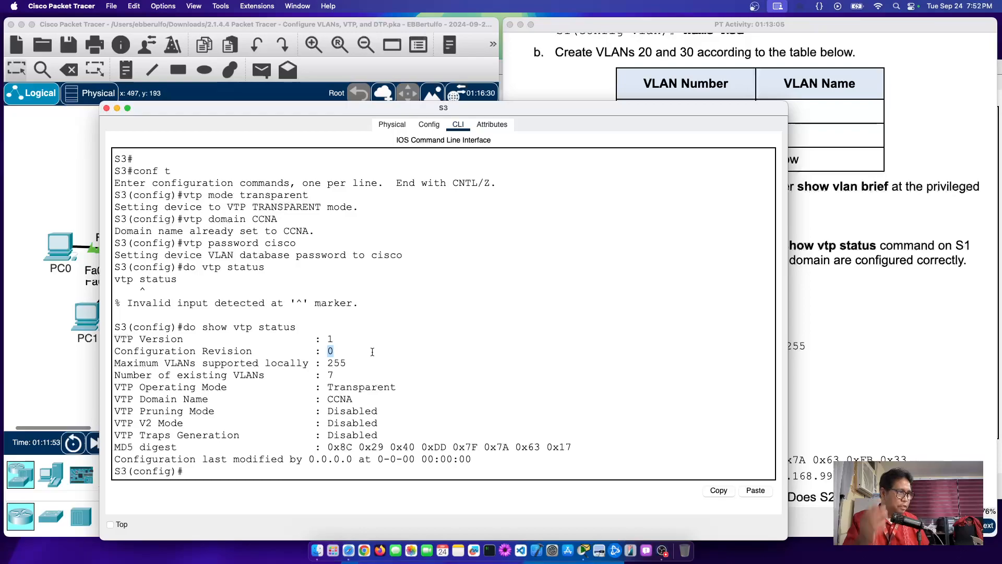
pyautogui.moveTo(326, 376); pyautogui.dragTo(375, 376)
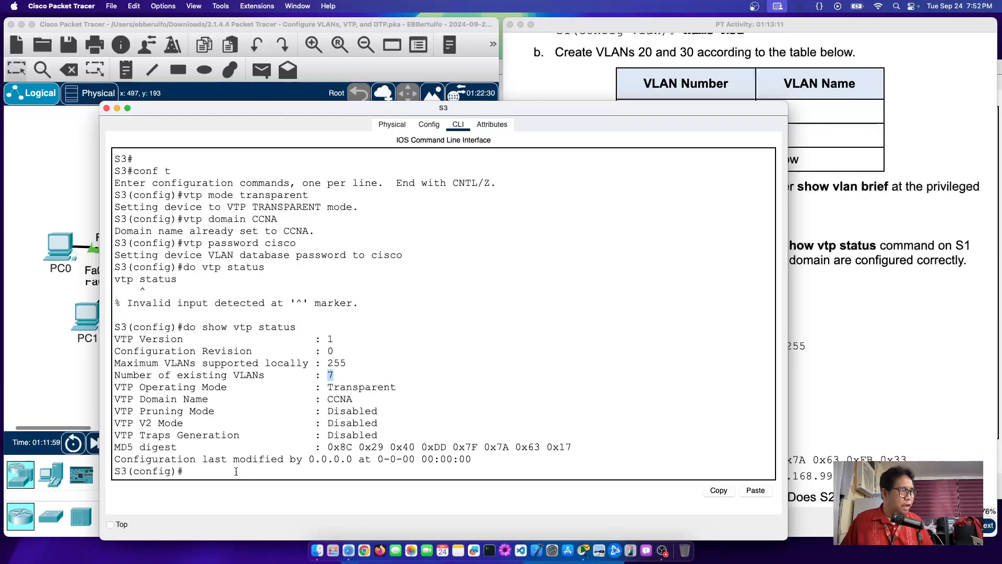
pyautogui.press('Up')
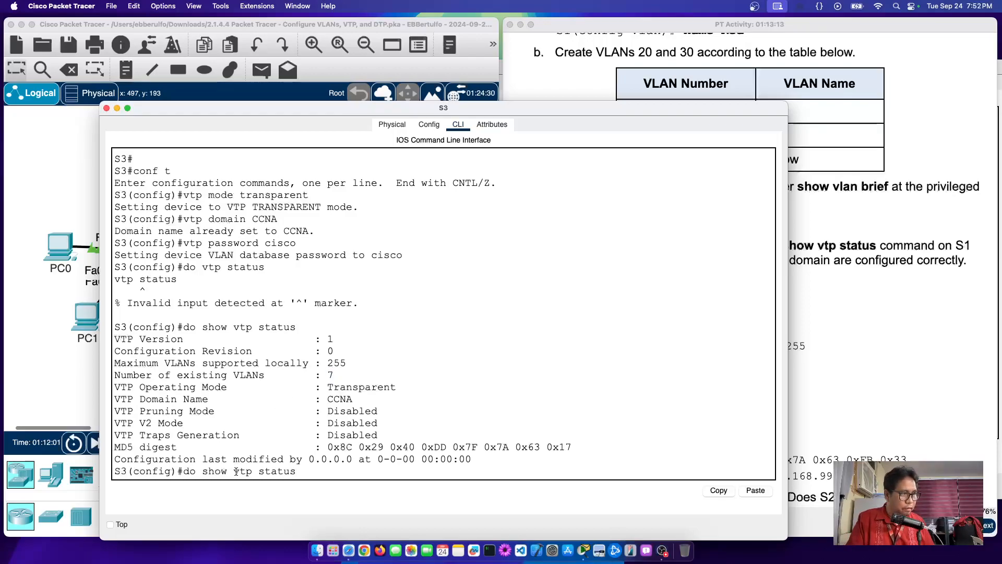
pyautogui.press('Return')
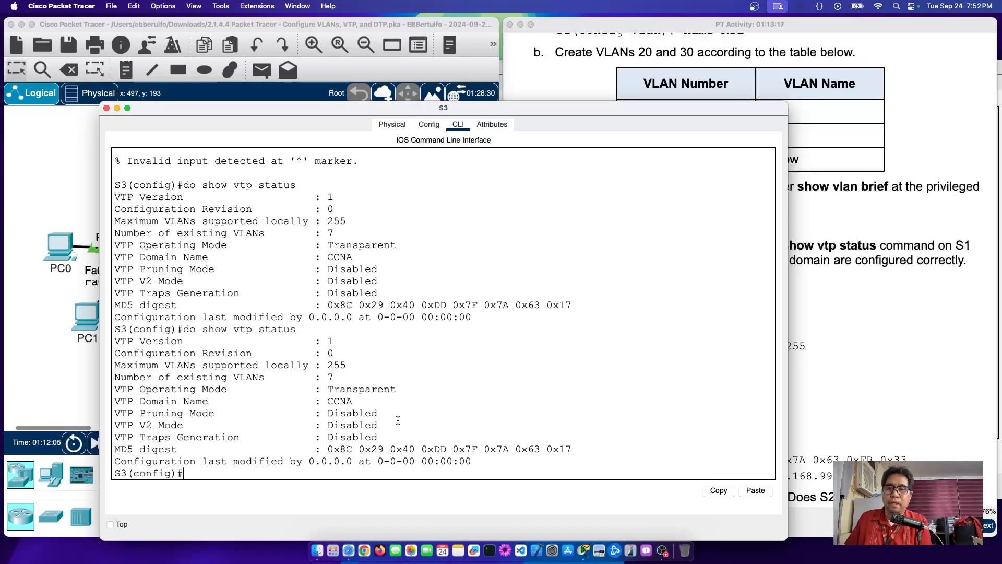
pyautogui.moveTo(325, 208); pyautogui.dragTo(334, 210)
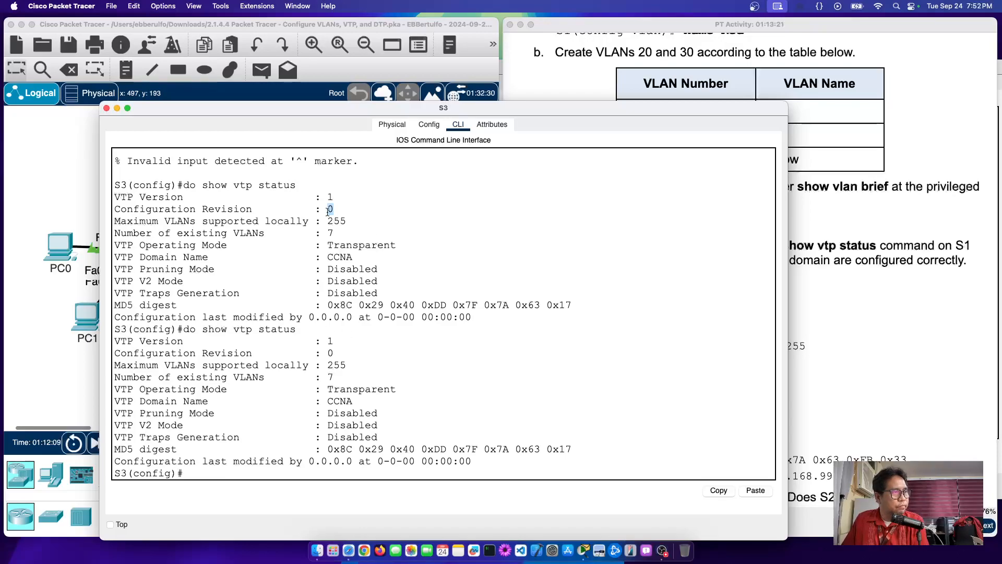
pyautogui.moveTo(325, 352); pyautogui.dragTo(334, 354)
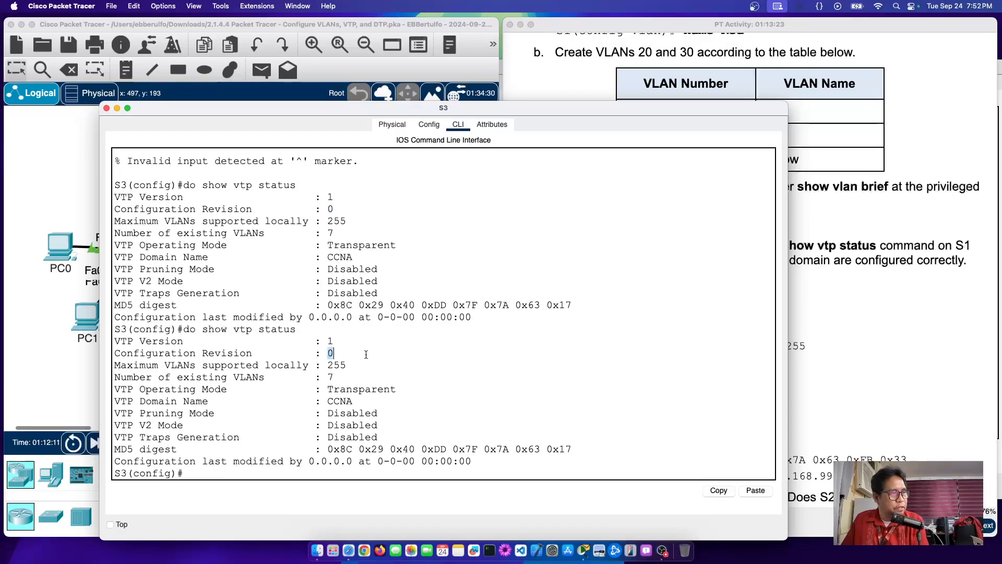
pyautogui.click(317, 232)
pyautogui.moveTo(317, 231); pyautogui.dragTo(438, 237)
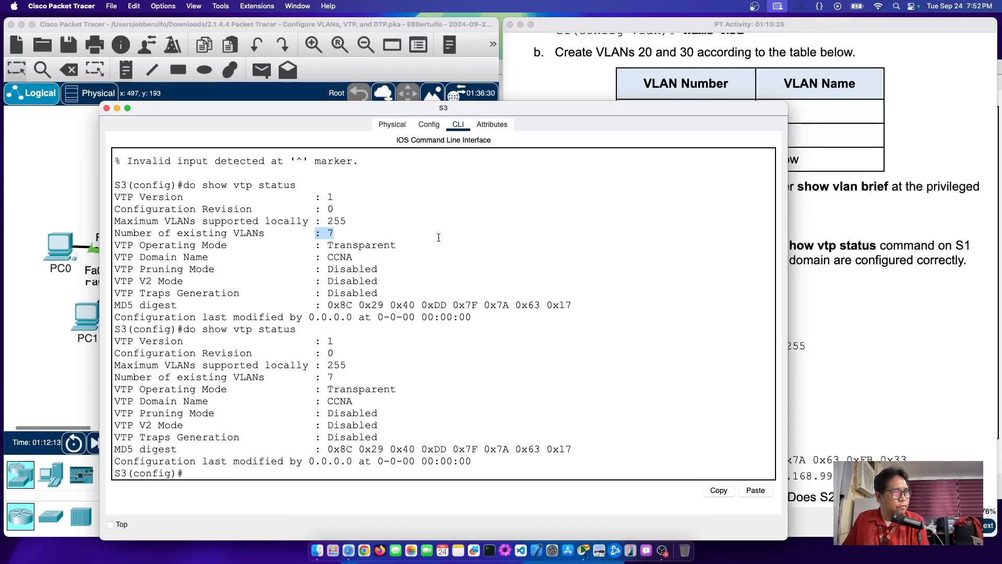
pyautogui.moveTo(323, 376); pyautogui.dragTo(388, 375)
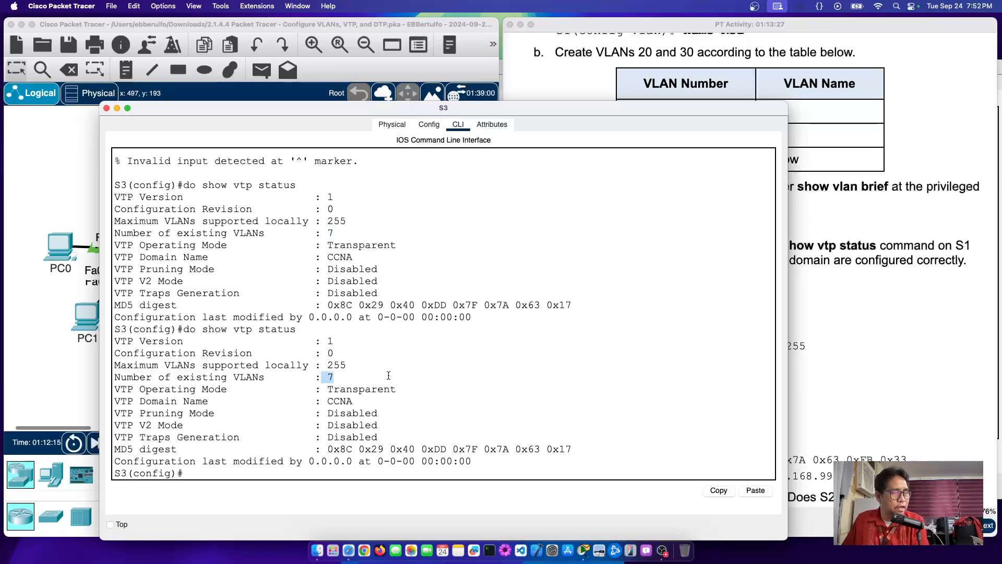
# Step: Scroll the activity instructions down to Step 5 on VTP transparent mode
pyautogui.click(916, 180)
pyautogui.scroll(-5, 905, 196)
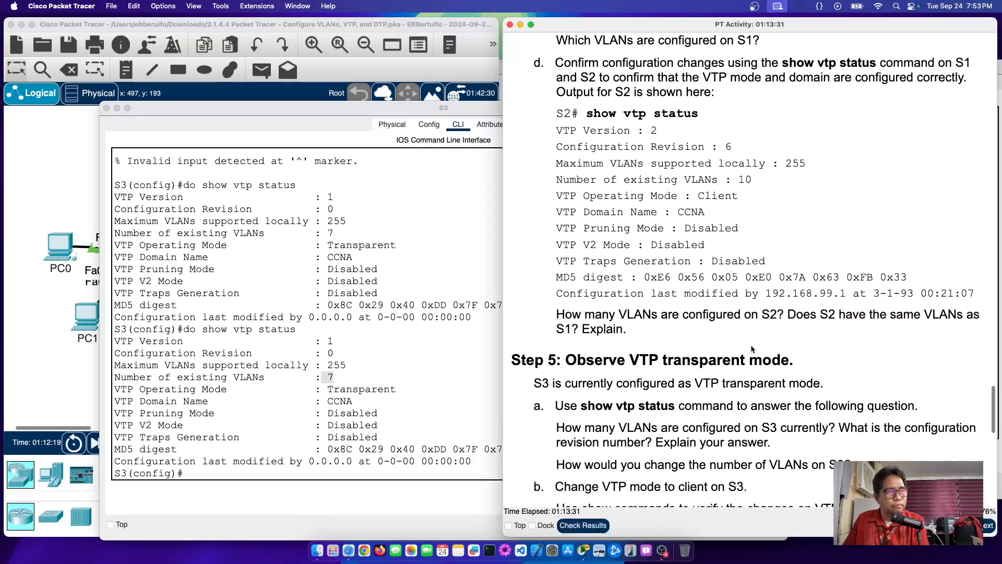
pyautogui.scroll(-2, 751, 345)
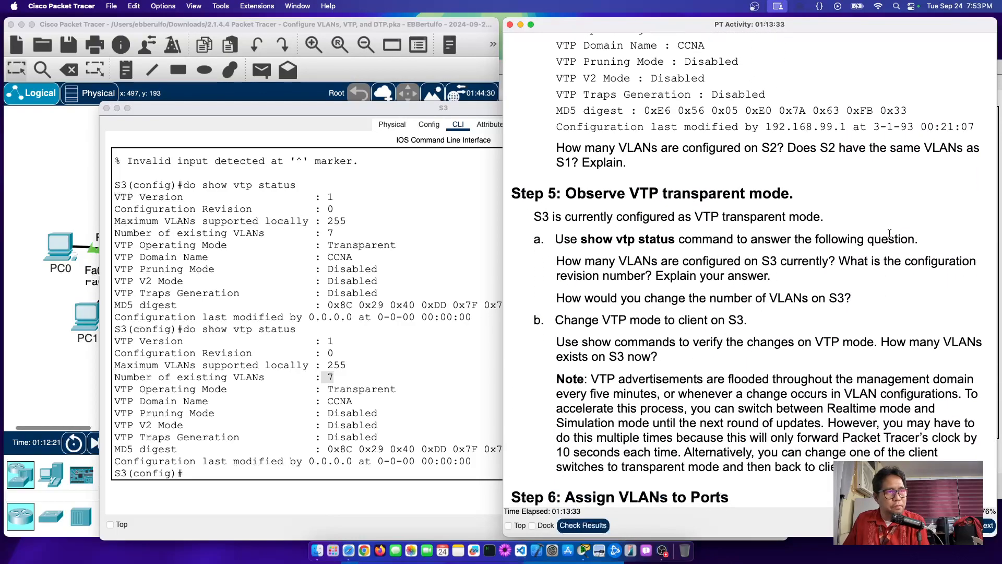
pyautogui.scroll(-1, 861, 225)
pyautogui.moveTo(591, 202); pyautogui.dragTo(733, 202)
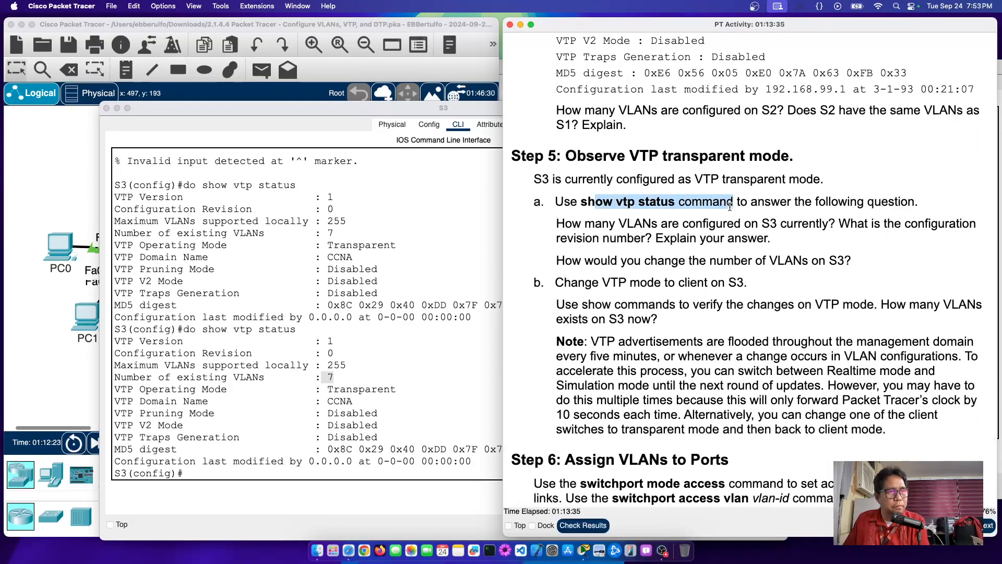
pyautogui.scroll(-1, 725, 218)
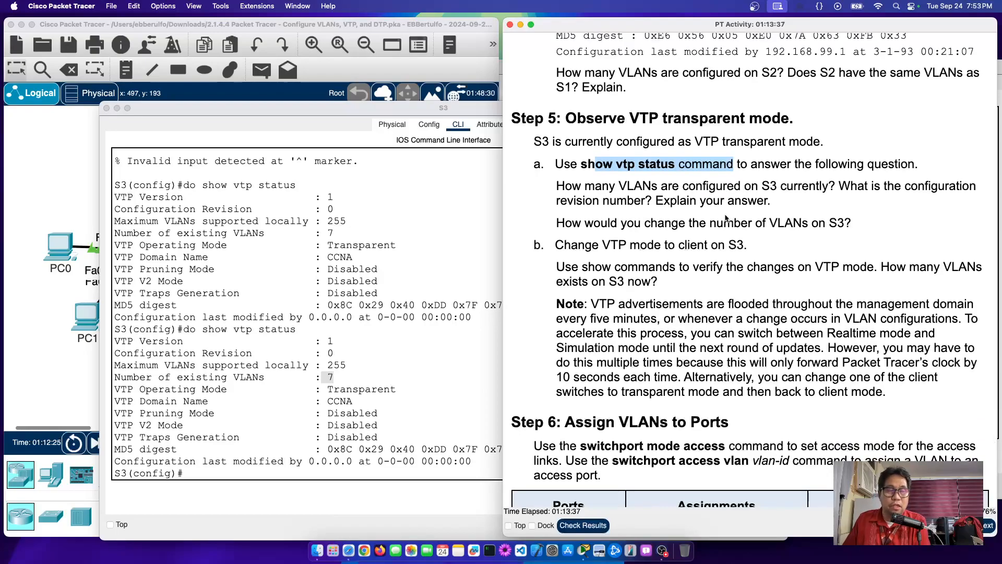
# Step: Highlight Step 5's questions on S3's VLAN count, revision number, and changing its VLAN count
pyautogui.moveTo(583, 184); pyautogui.dragTo(830, 185)
pyautogui.scroll(1, 830, 185)
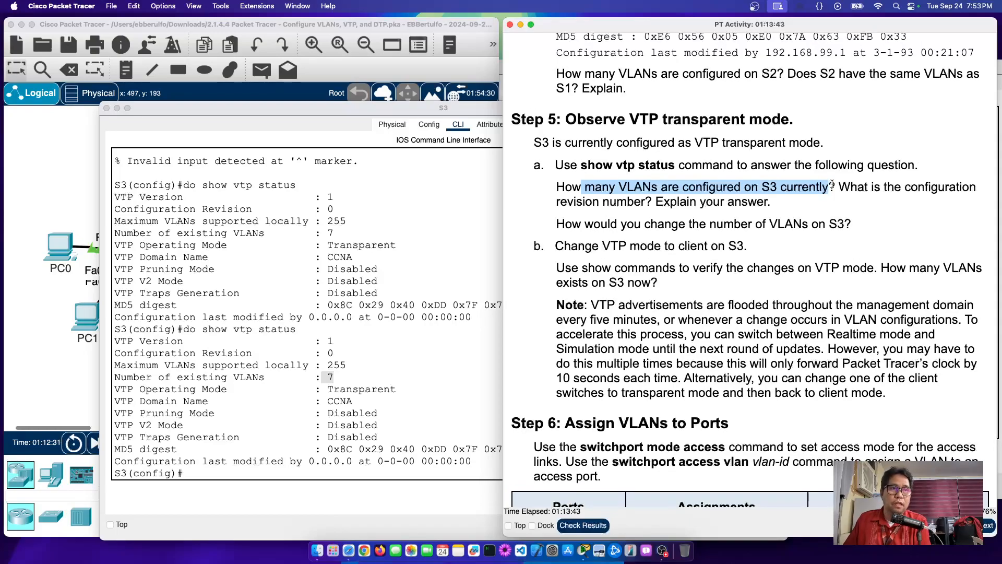
pyautogui.moveTo(557, 203); pyautogui.dragTo(649, 202)
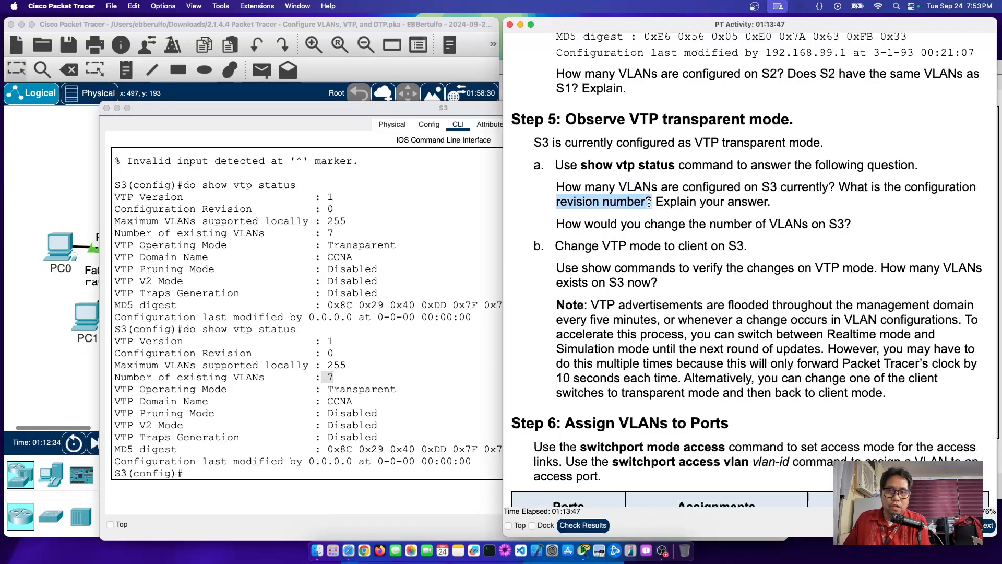
pyautogui.moveTo(677, 202); pyautogui.dragTo(817, 215)
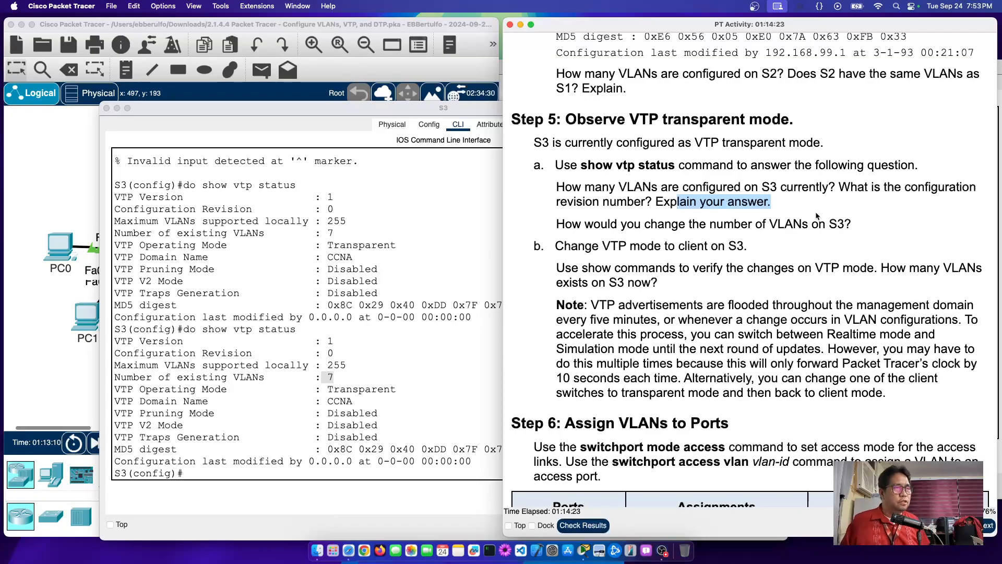
pyautogui.moveTo(707, 225); pyautogui.dragTo(865, 231)
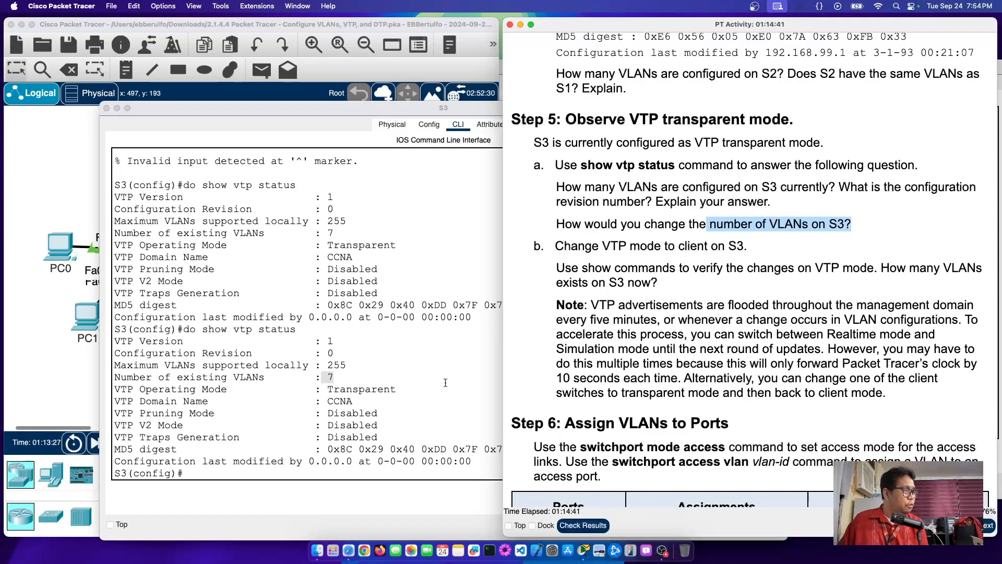
# Step: Change S3 from Transparent to VTP client mode with vtp mode client
pyautogui.click(331, 390)
pyautogui.moveTo(333, 389); pyautogui.dragTo(397, 390)
pyautogui.click(245, 474)
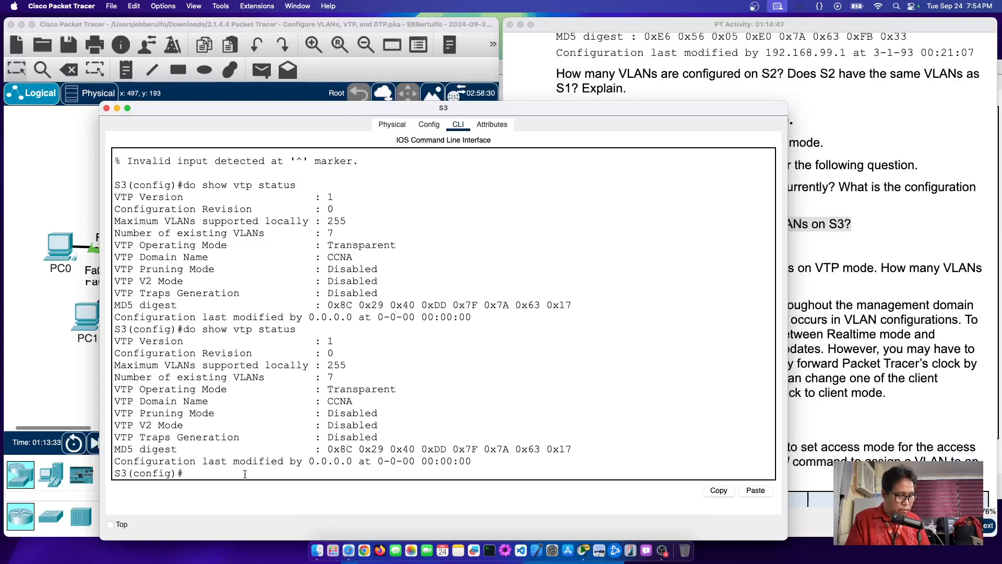
pyautogui.write('vpt')
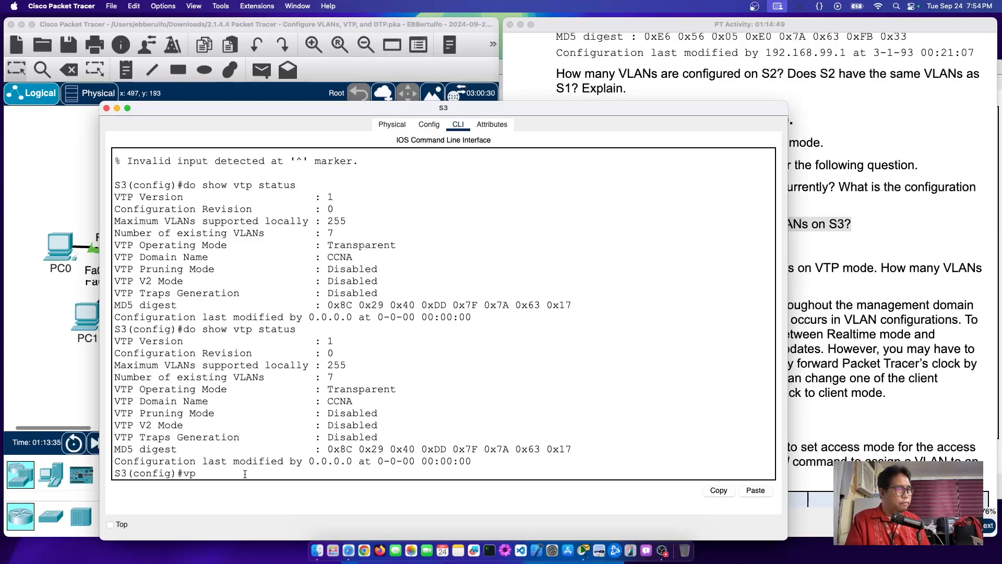
pyautogui.press('BackSpace')
pyautogui.press('BackSpace')
pyautogui.write('tp')
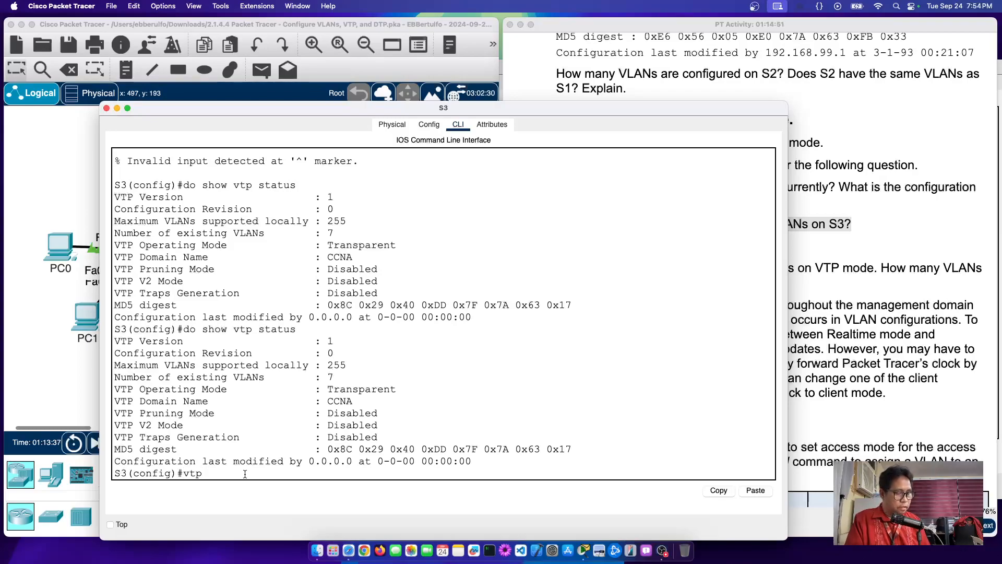
pyautogui.write(' mode client')
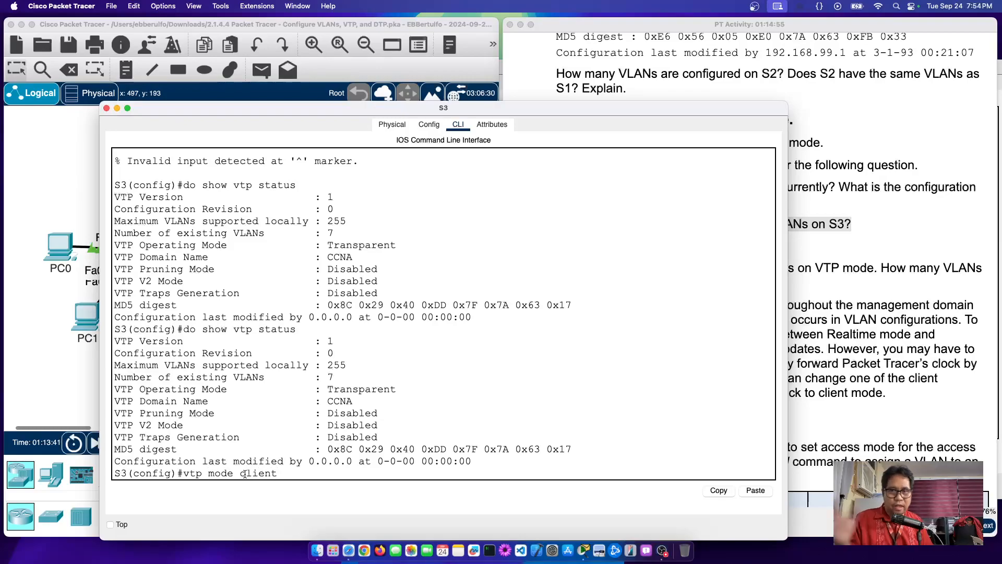
pyautogui.press('Return')
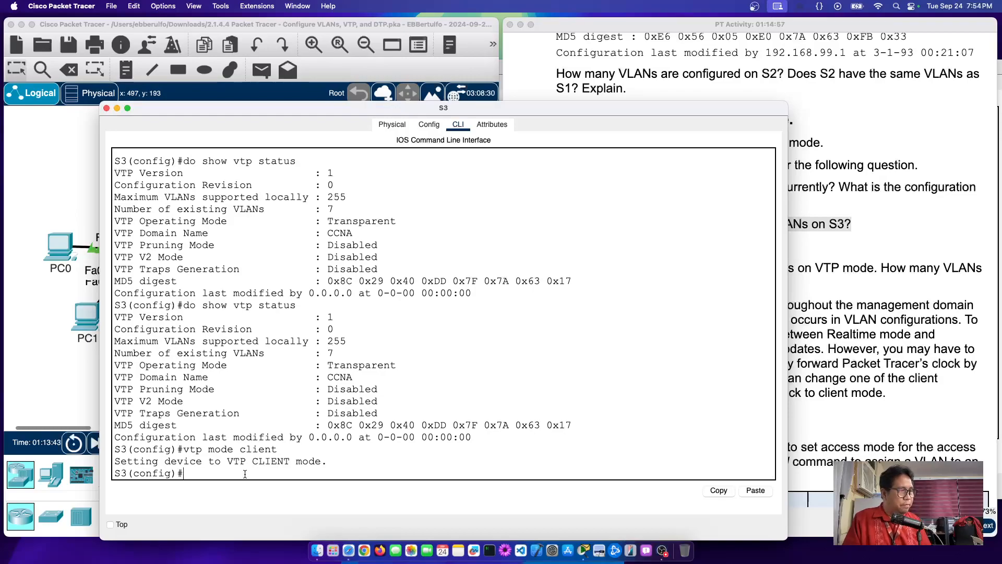
# Step: Run do show vtp status on S3, confirming configuration revision 6 and 10 VLANs
pyautogui.write('do show vtp status')
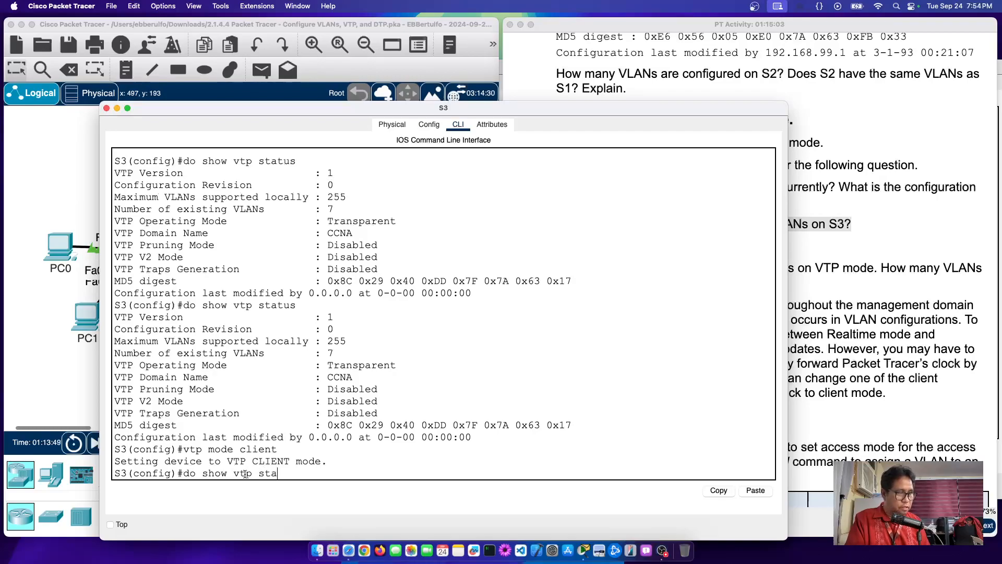
pyautogui.press('Return')
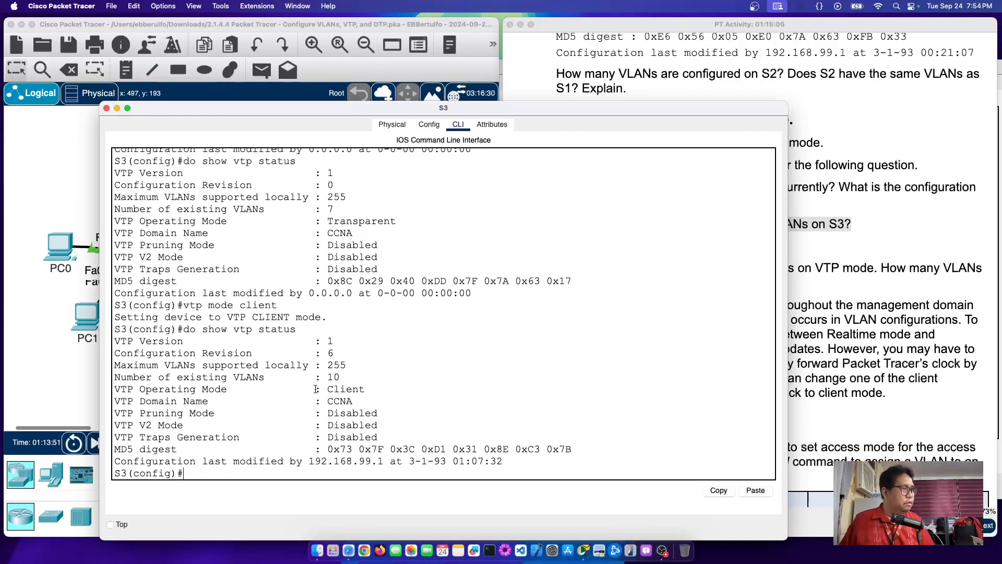
pyautogui.moveTo(316, 353); pyautogui.dragTo(464, 357)
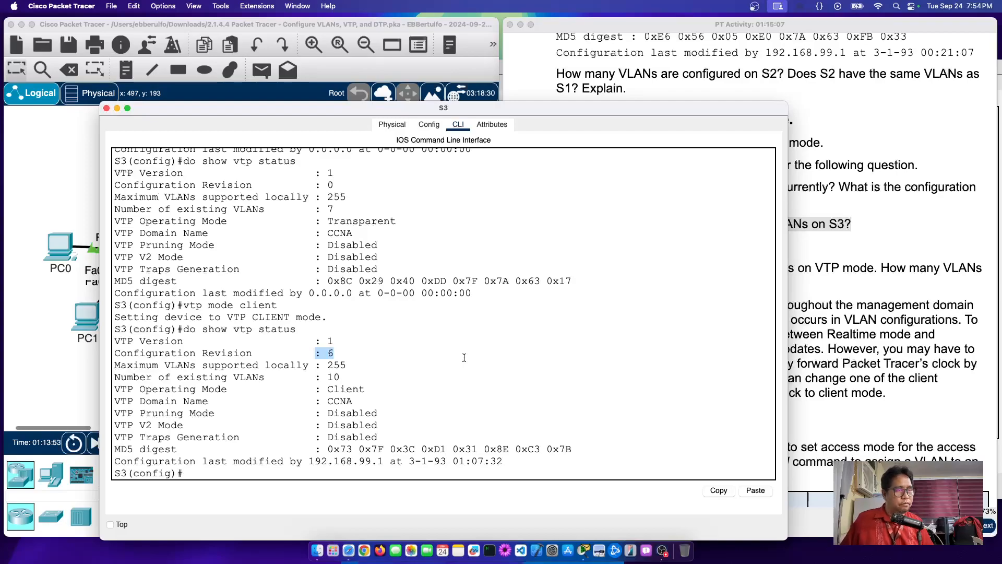
pyautogui.doubleClick(332, 377)
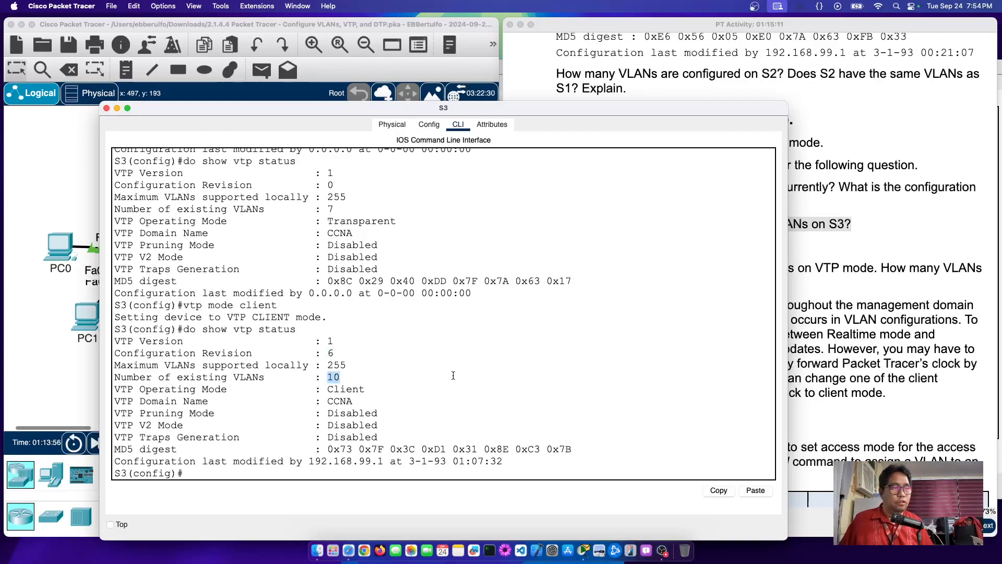
pyautogui.click(935, 350)
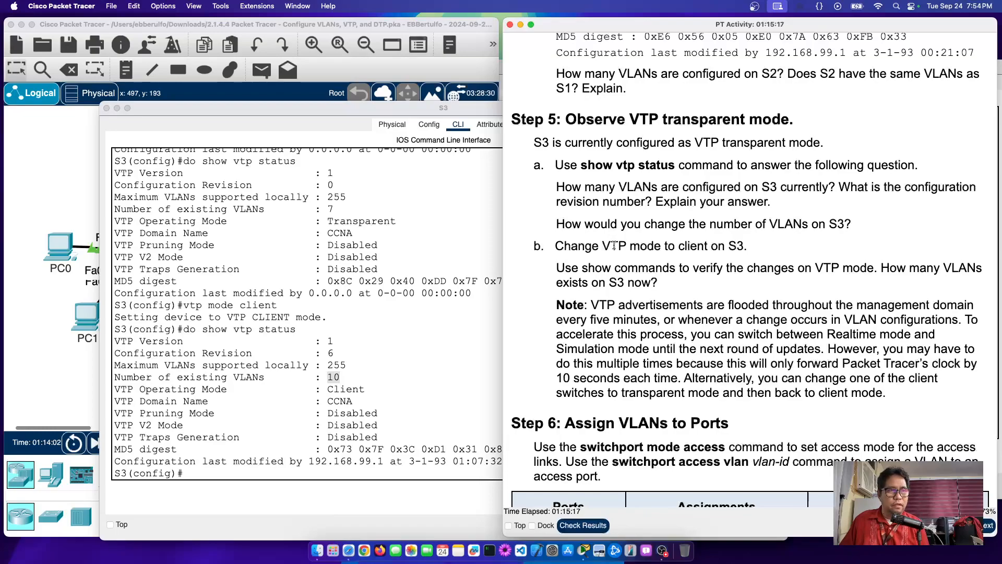
# Step: Review the addressing table's PC0–PC5 rows and their NIC interfaces
pyautogui.scroll(-1, 614, 245)
pyautogui.scroll(-10, 614, 246)
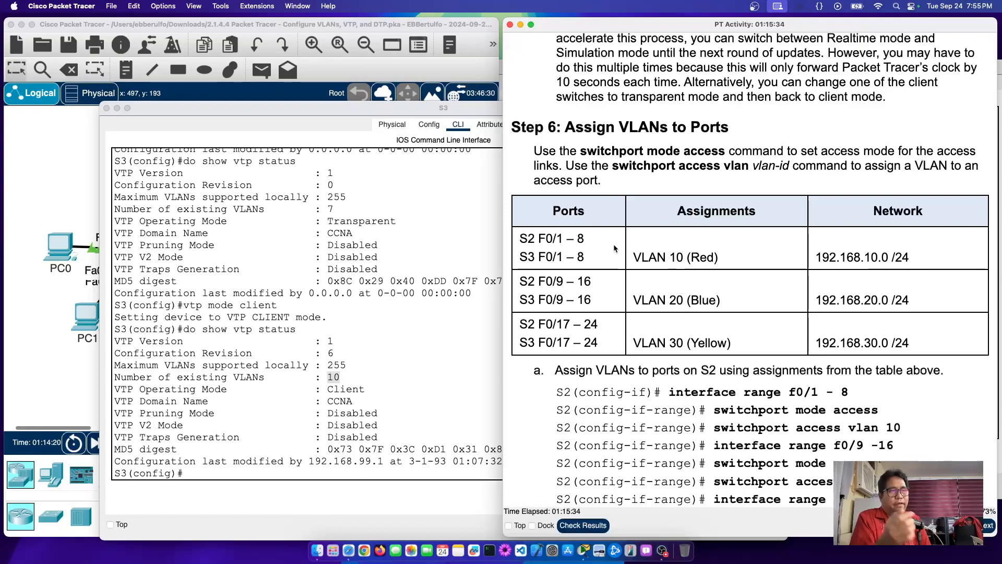
pyautogui.scroll(20, 614, 248)
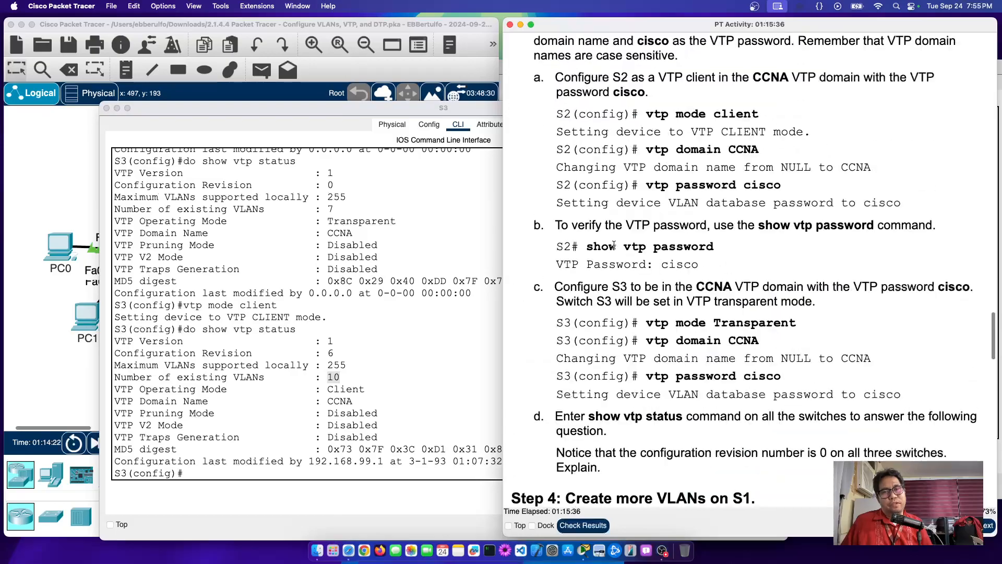
pyautogui.scroll(5, 614, 250)
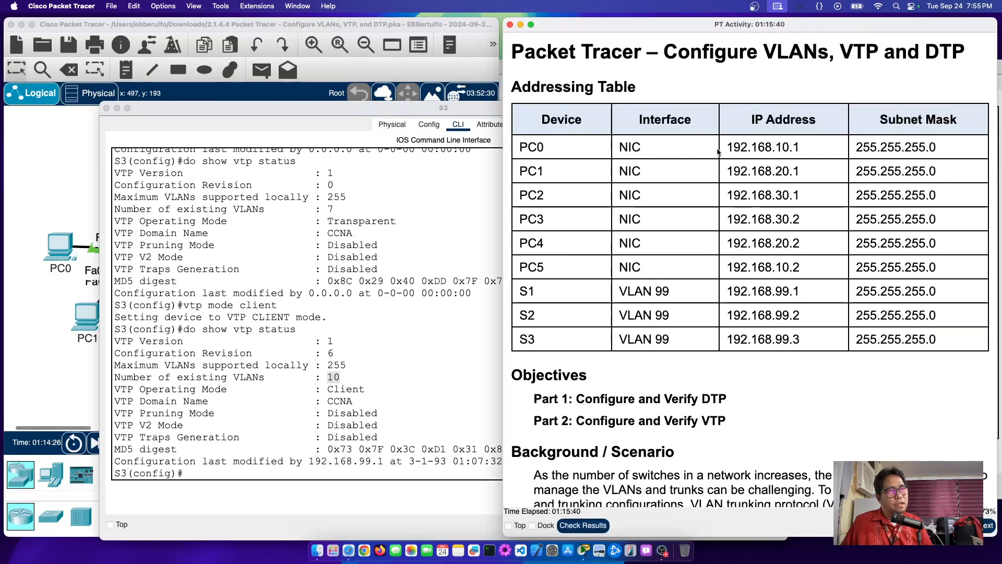
pyautogui.moveTo(730, 148); pyautogui.dragTo(932, 265)
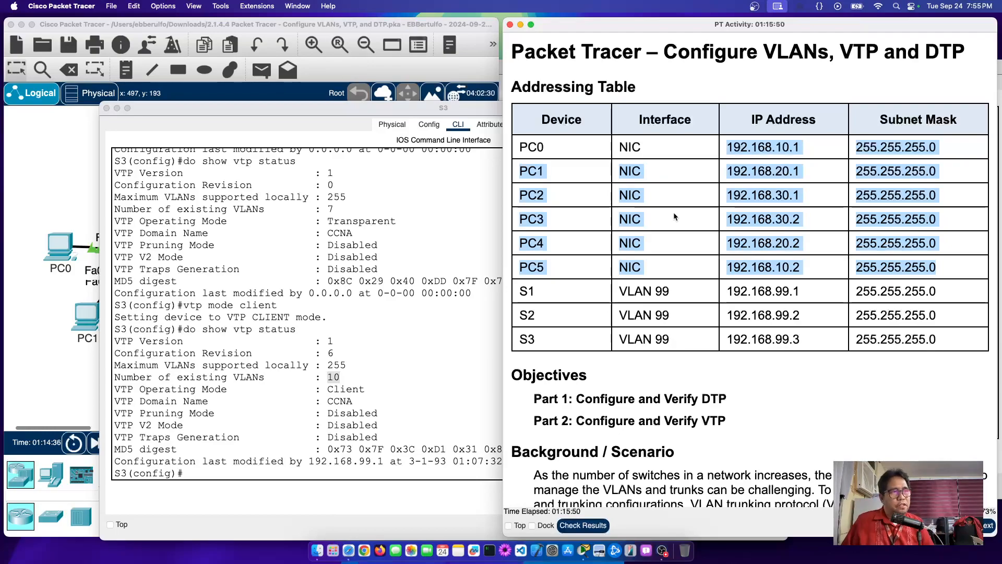
pyautogui.doubleClick(621, 147)
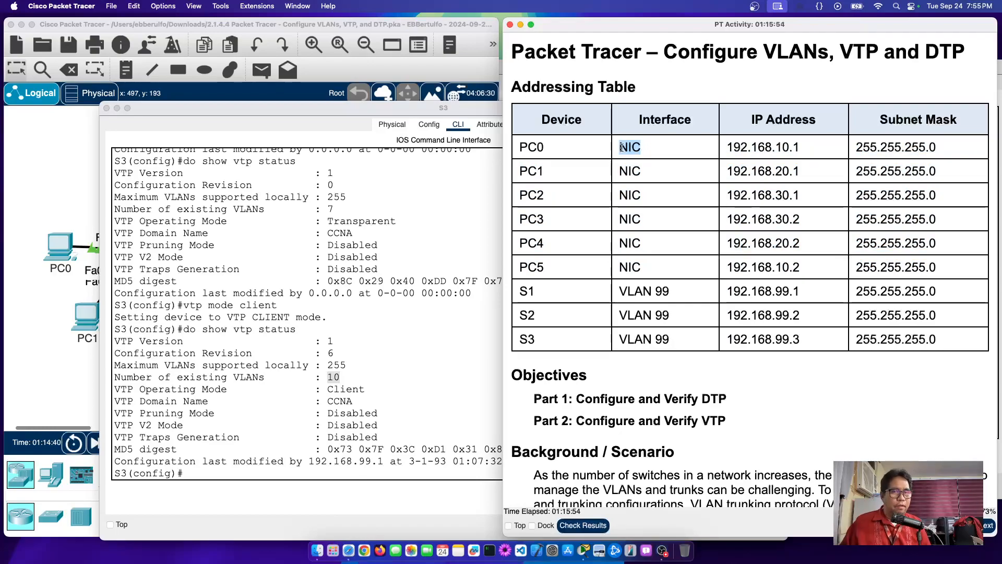
# Step: Scroll to Step 6's port assignment table and highlight the F0/1 – 8 range
pyautogui.scroll(-20, 638, 147)
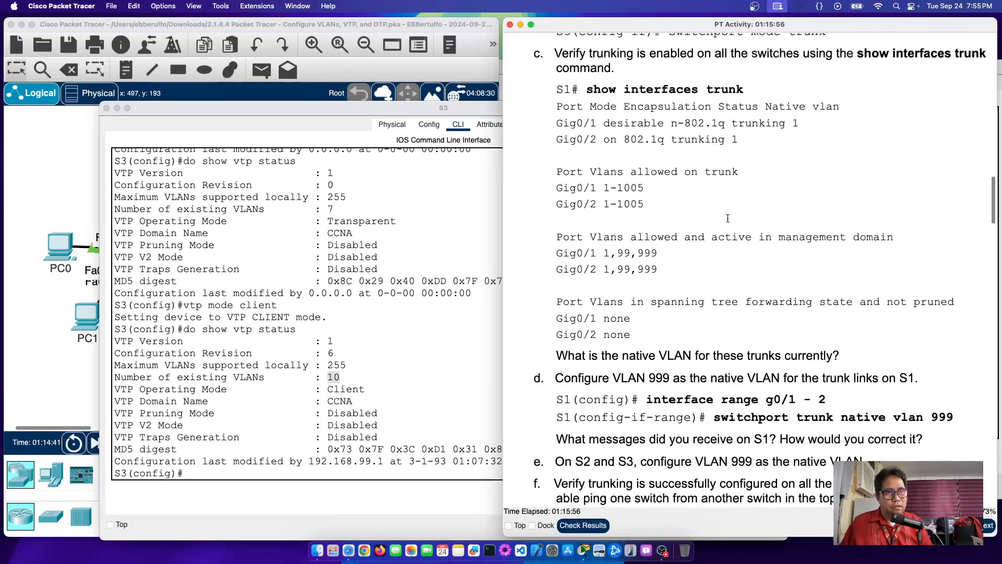
pyautogui.scroll(-20, 729, 221)
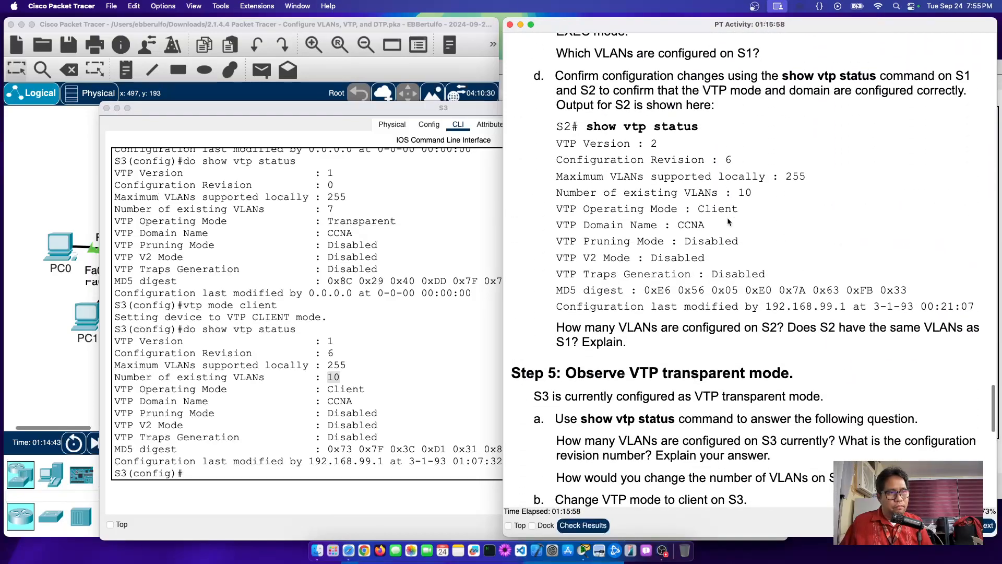
pyautogui.scroll(-15, 729, 221)
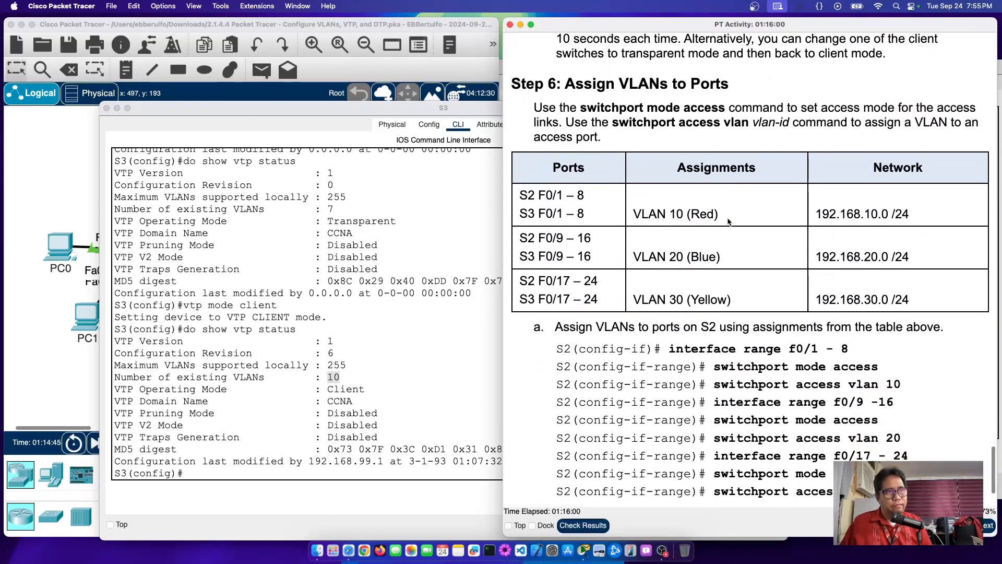
pyautogui.scroll(-3, 728, 217)
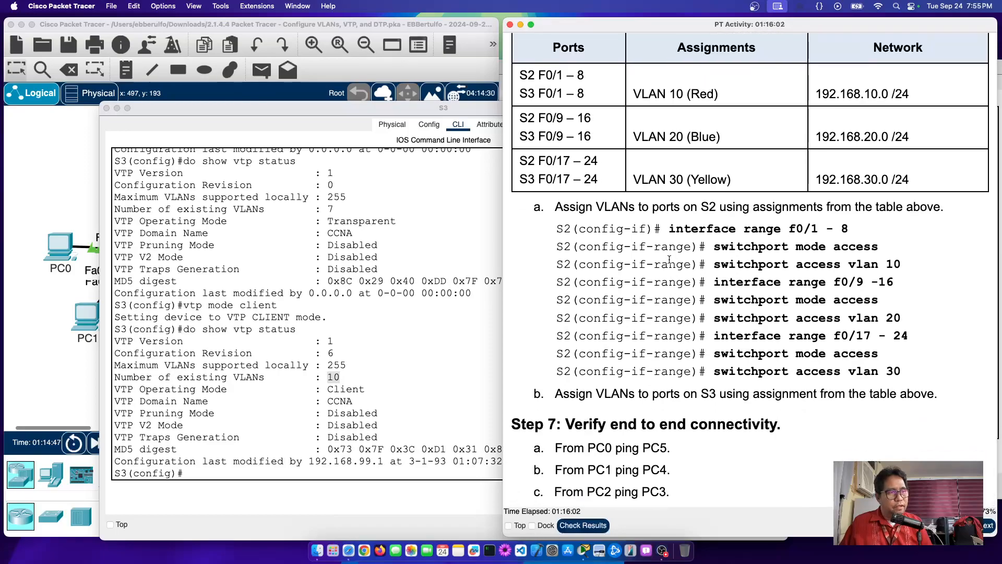
pyautogui.scroll(2, 621, 170)
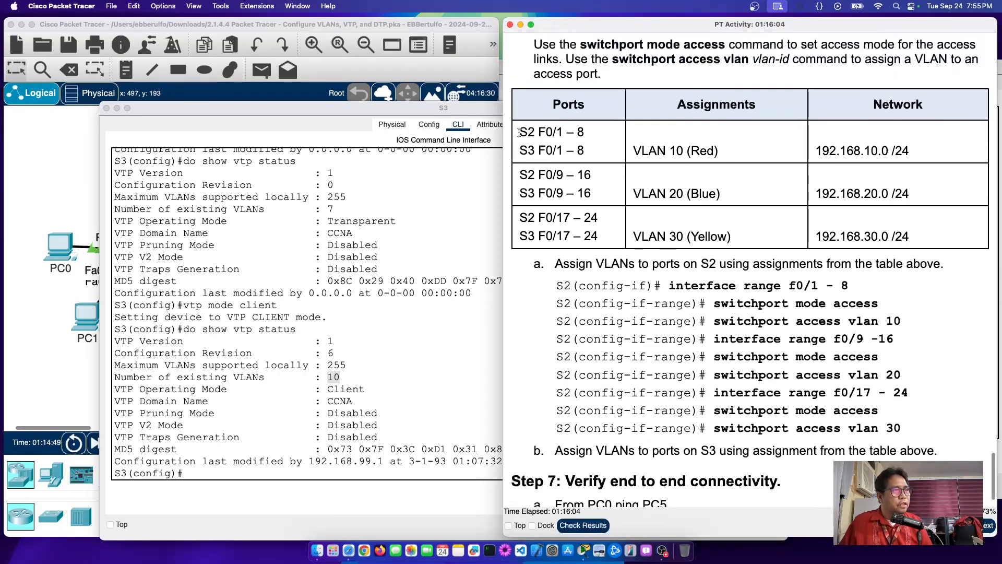
pyautogui.moveTo(538, 131); pyautogui.dragTo(623, 139)
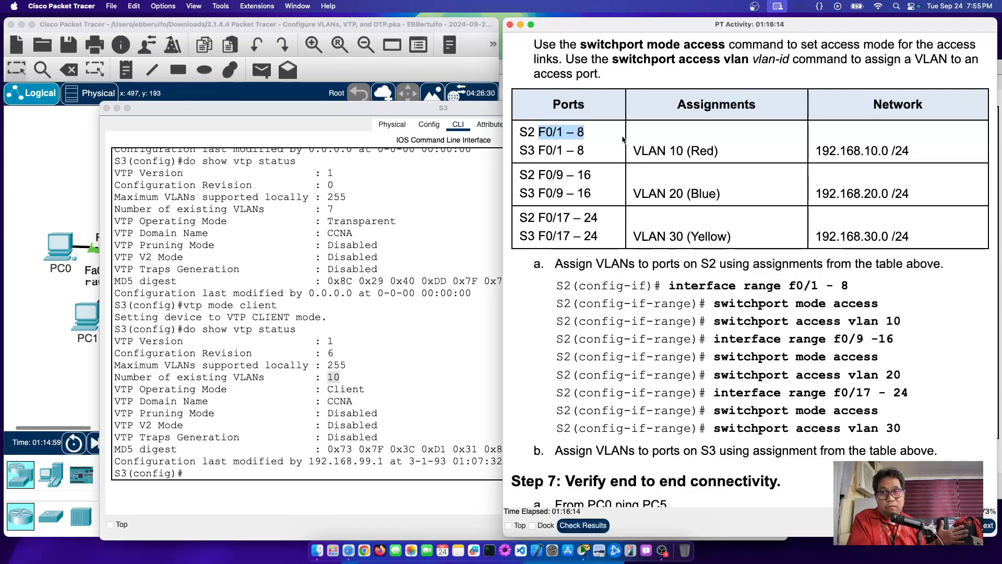
# Step: Open switch S2's CLI from the topology and place the cursor at its S2(config)# prompt
pyautogui.click(54, 186)
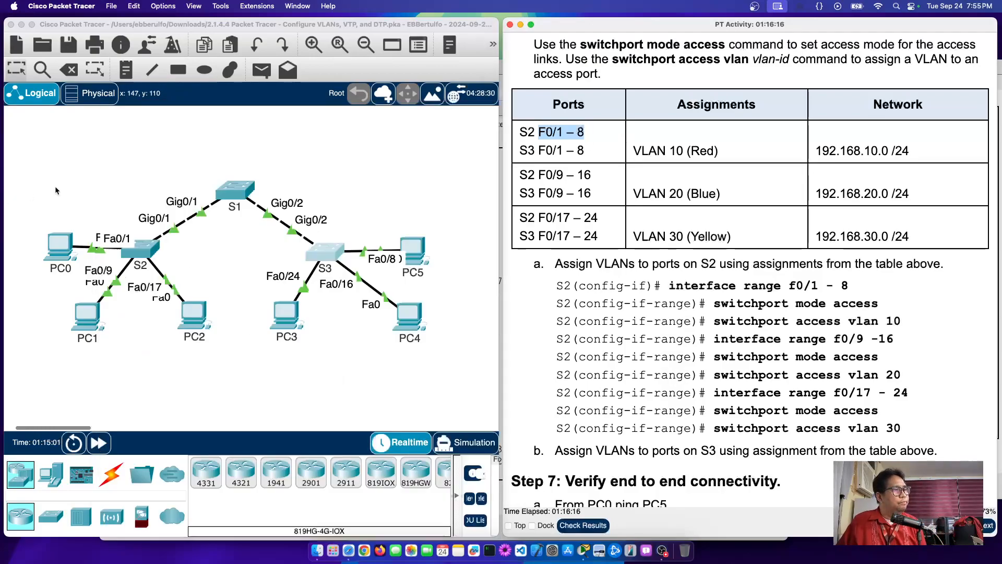
pyautogui.click(139, 256)
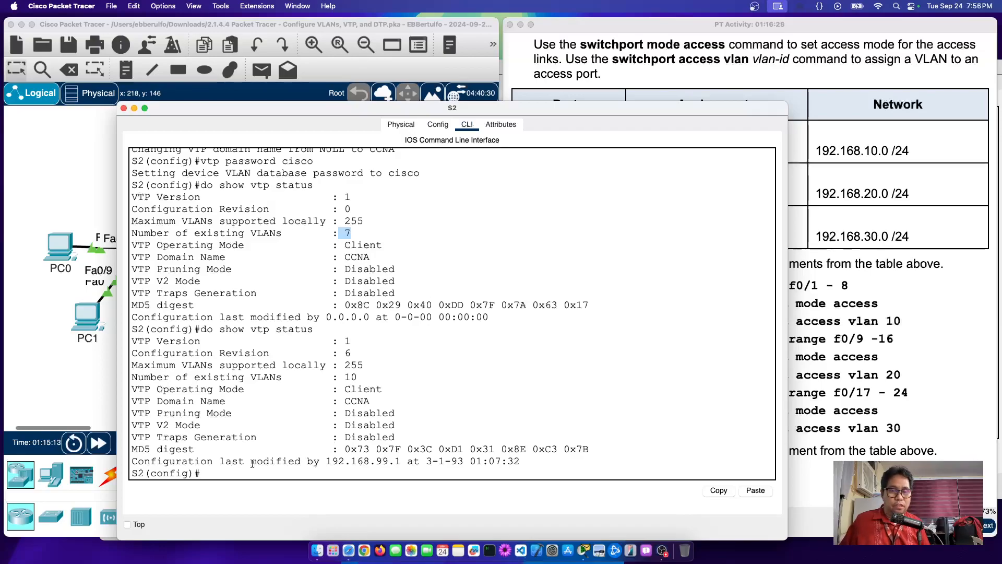
pyautogui.click(267, 473)
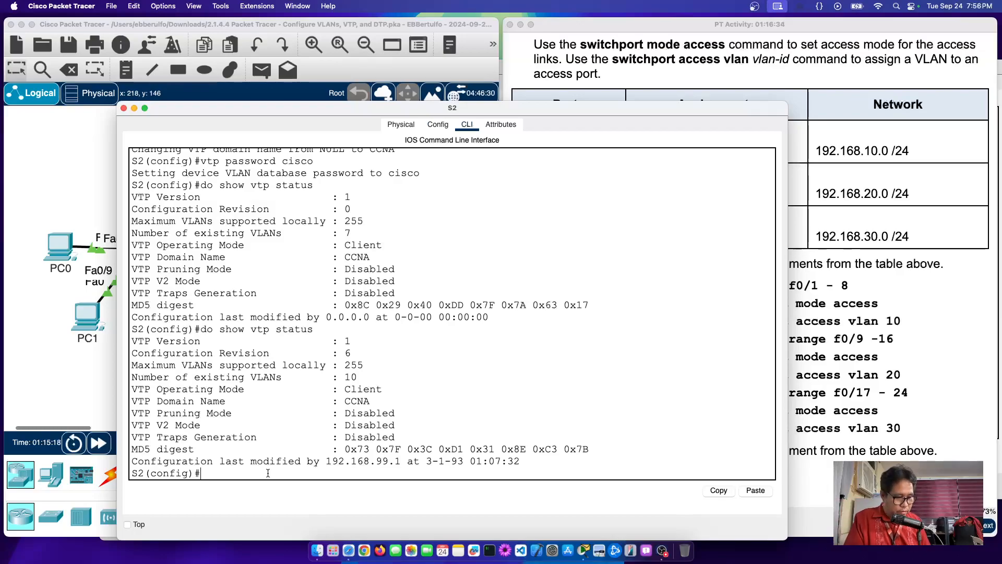
# Step: Exit S2 configuration with end and run sho vlan brief, showing VLANs 10 Red, 20 Blue, 30 Yellow without ports
pyautogui.write('end')
pyautogui.press('Return')
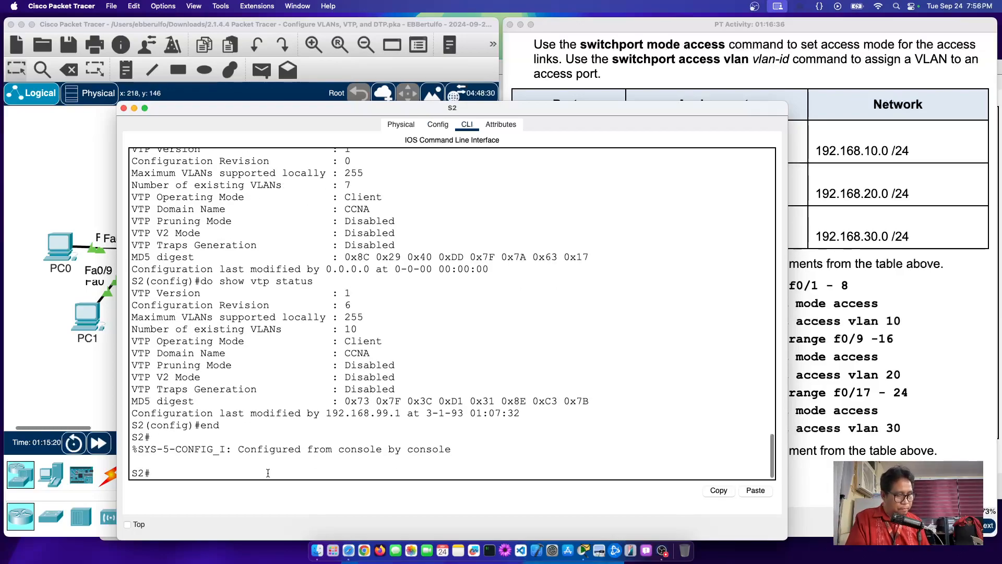
pyautogui.write('sho')
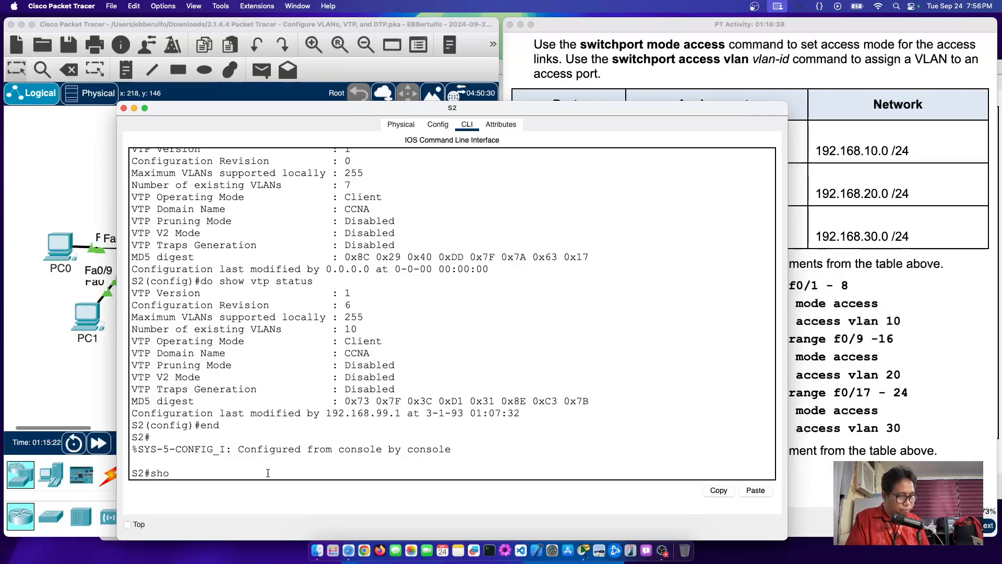
pyautogui.write(' vlan brief')
pyautogui.press('Return')
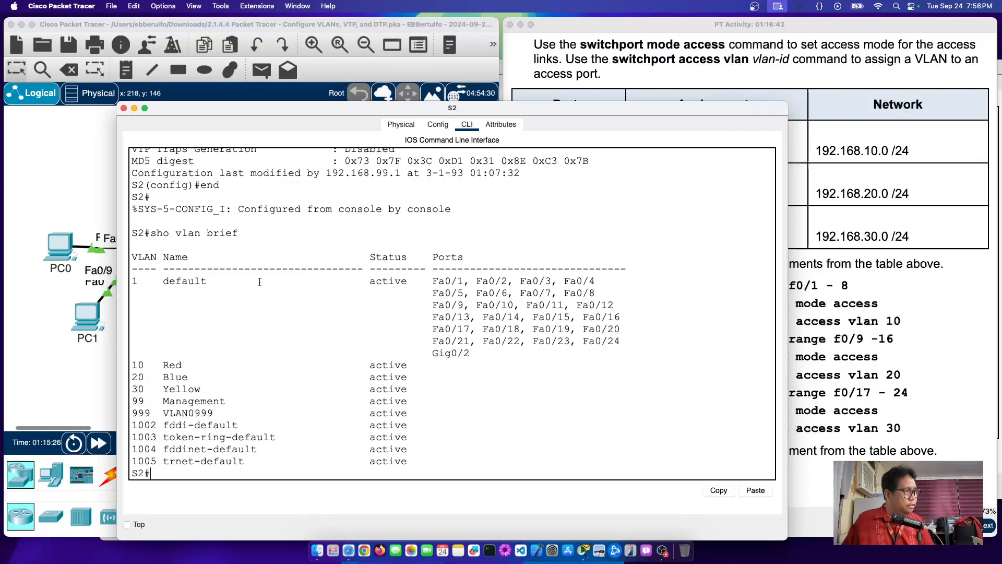
pyautogui.moveTo(155, 354); pyautogui.dragTo(436, 388)
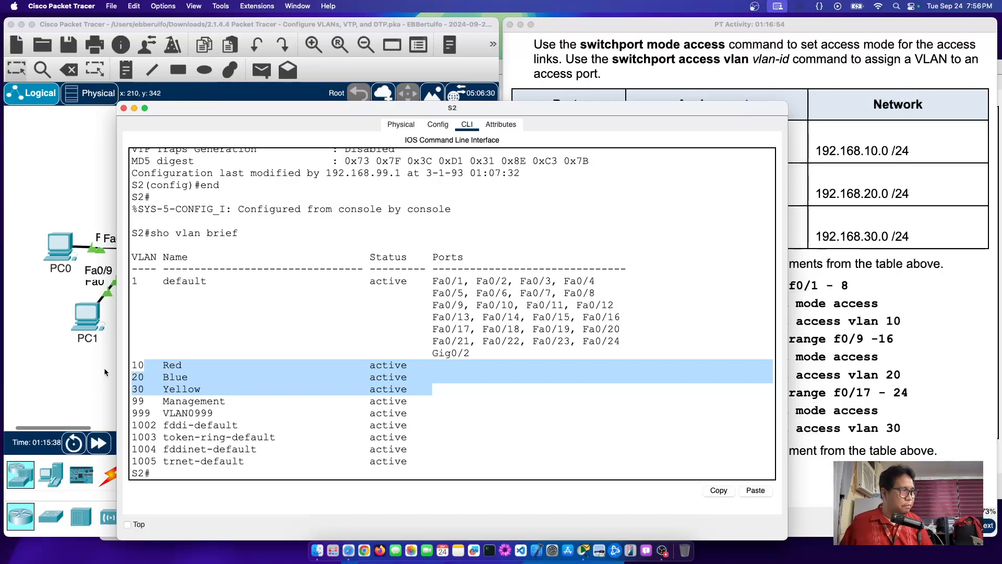
pyautogui.click(81, 371)
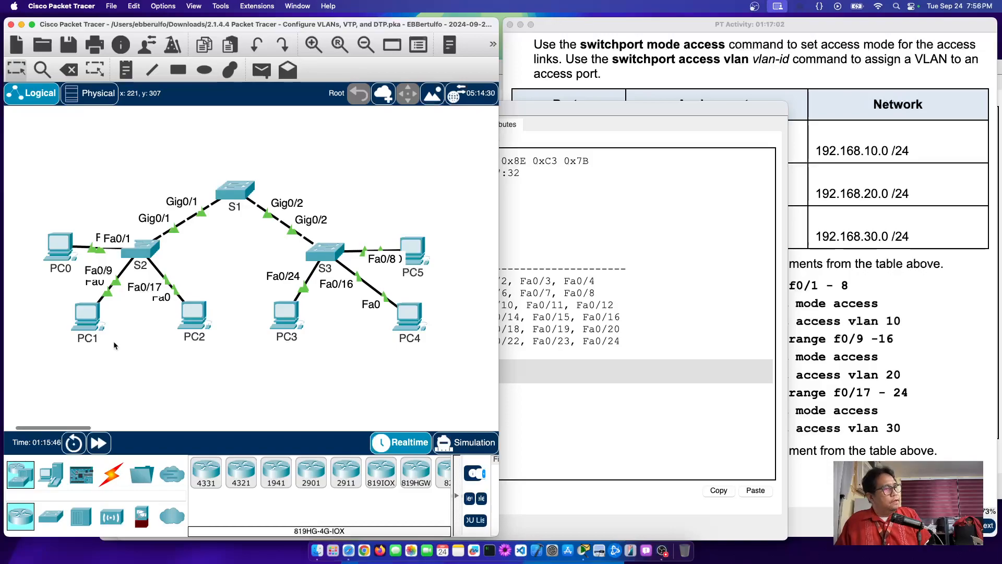
# Step: Check in S2's VLAN list that VLAN 1 still holds all the ports
pyautogui.click(705, 298)
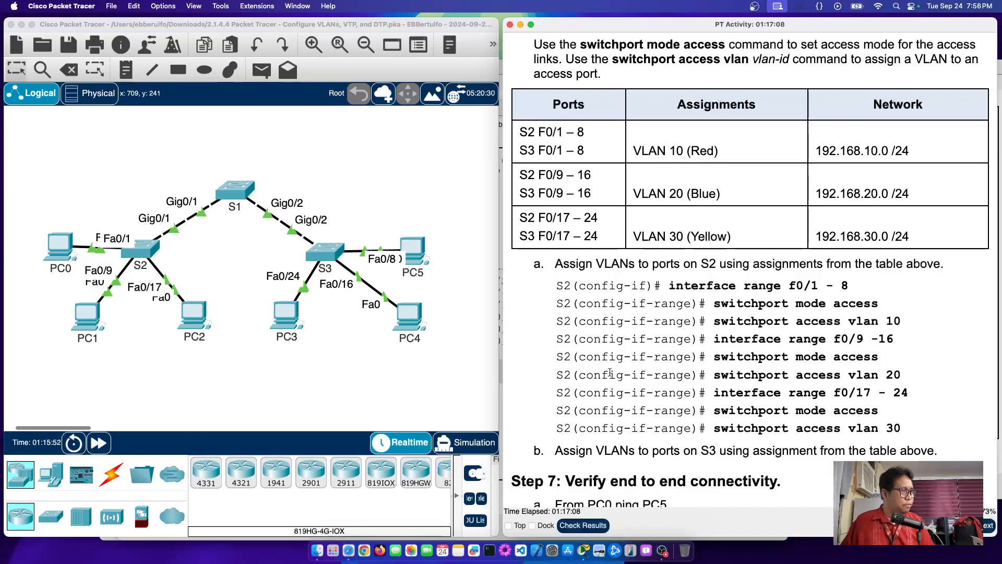
pyautogui.click(142, 247)
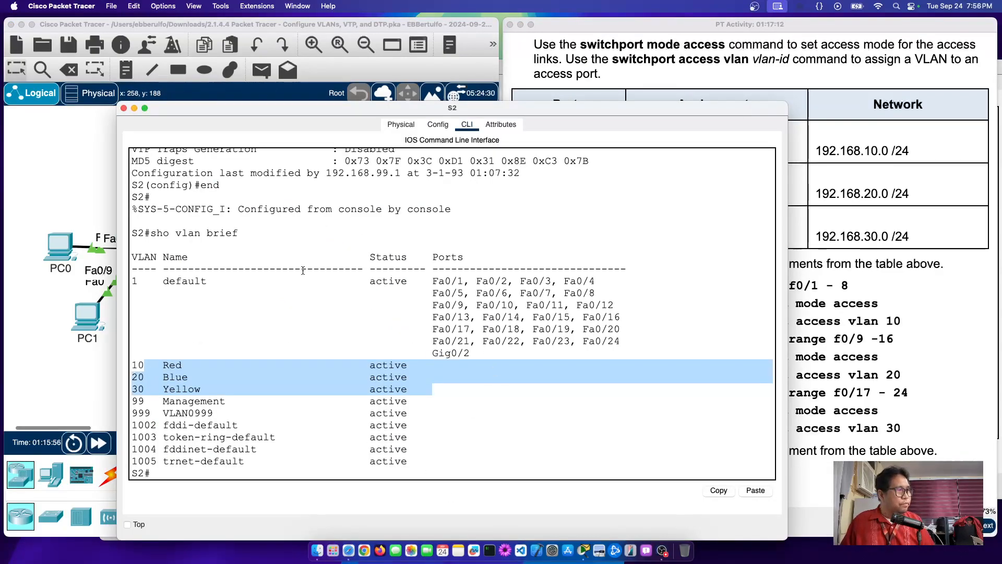
pyautogui.moveTo(146, 280); pyautogui.dragTo(625, 354)
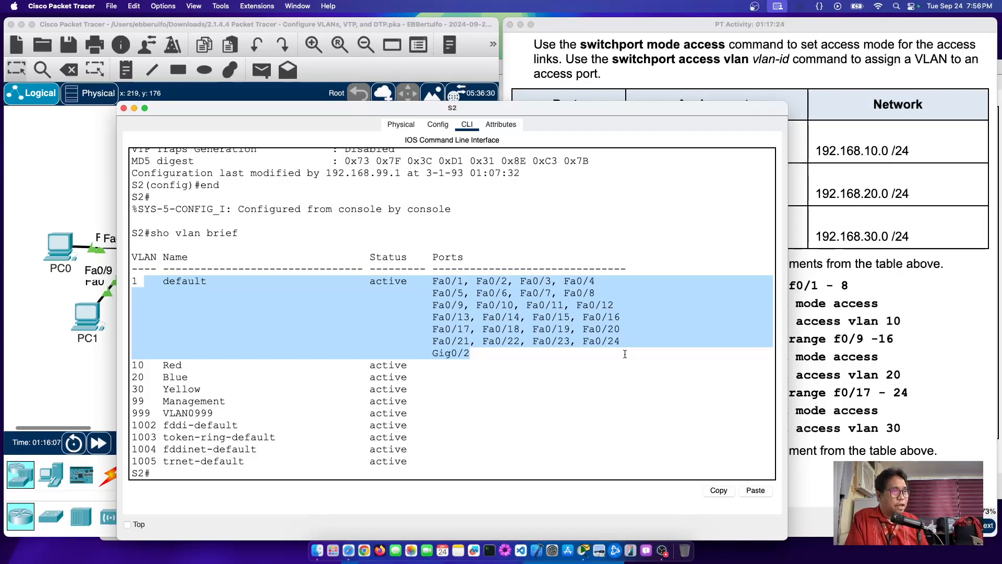
pyautogui.click(456, 285)
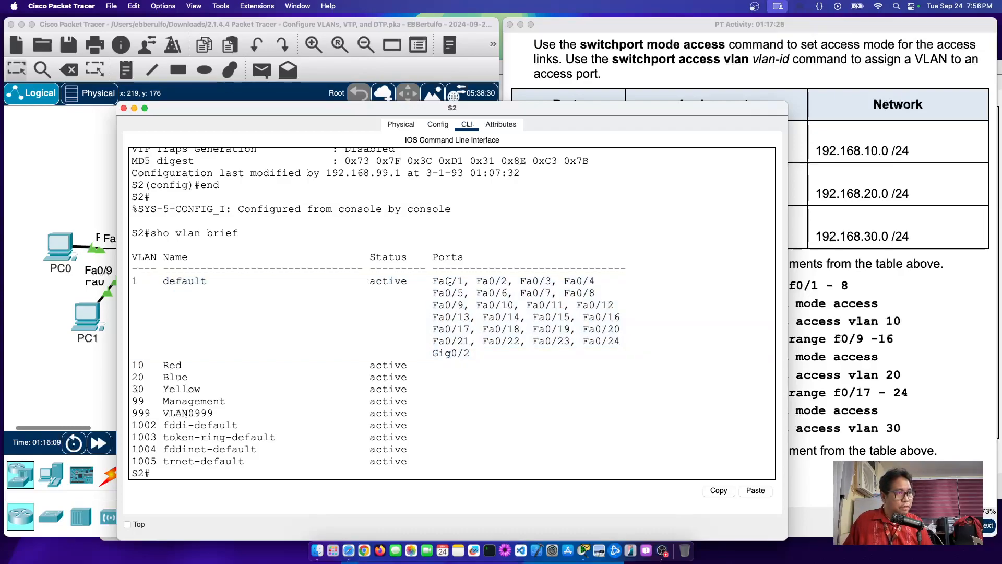
# Step: Match ports Fa0/1–8, Fa0/9–16 and Fa0/17–24 to the VLAN 10 Red, 20 Blue, 30 Yellow rows
pyautogui.moveTo(439, 281); pyautogui.dragTo(589, 294)
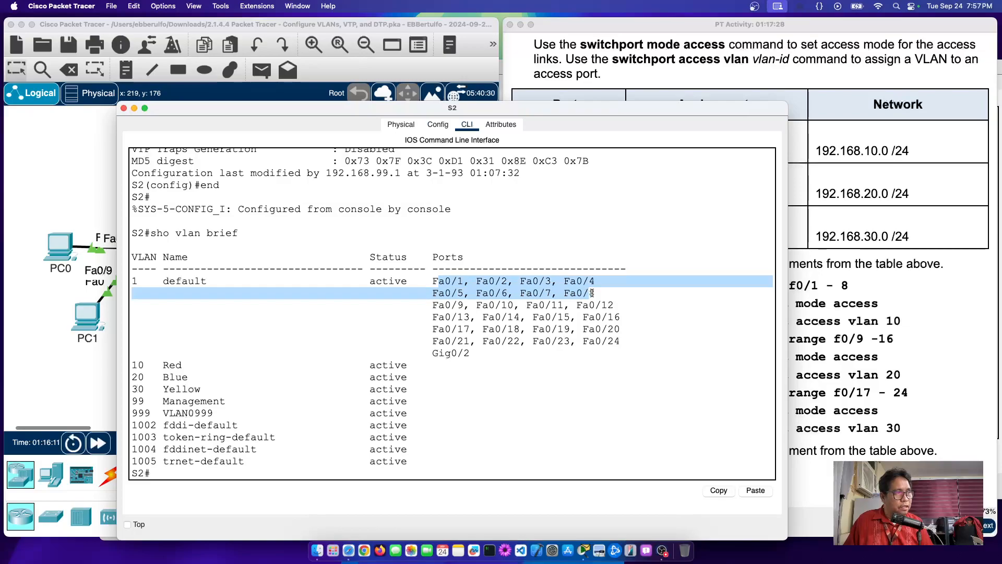
pyautogui.moveTo(138, 364); pyautogui.dragTo(461, 367)
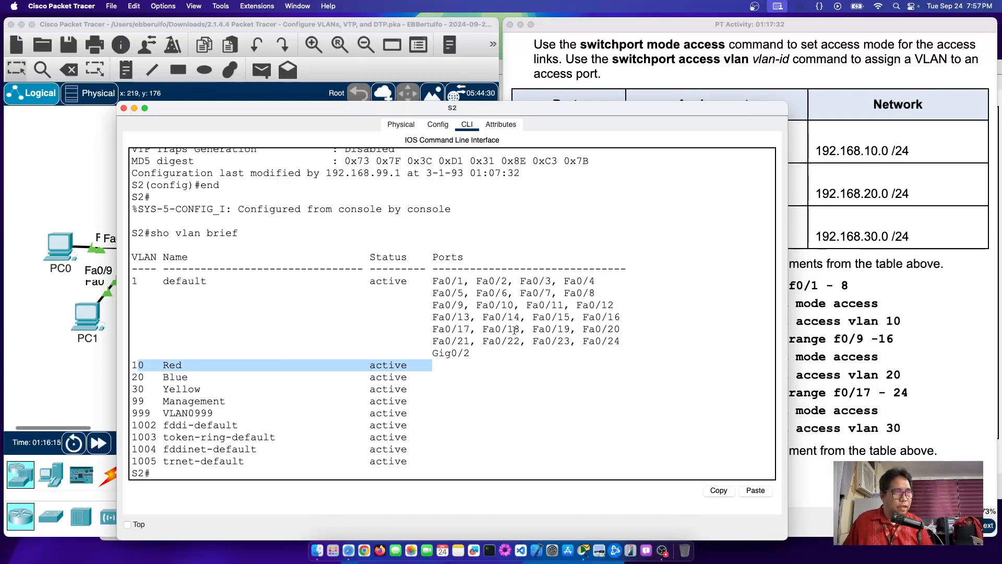
pyautogui.click(435, 305)
pyautogui.moveTo(436, 304); pyautogui.dragTo(620, 317)
pyautogui.moveTo(133, 378); pyautogui.dragTo(475, 375)
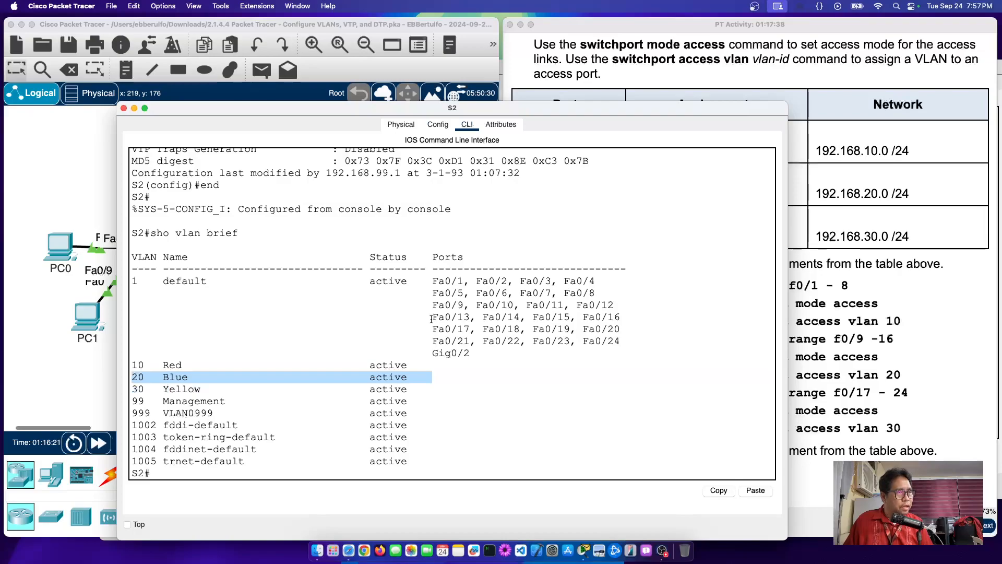
pyautogui.moveTo(432, 329); pyautogui.dragTo(641, 341)
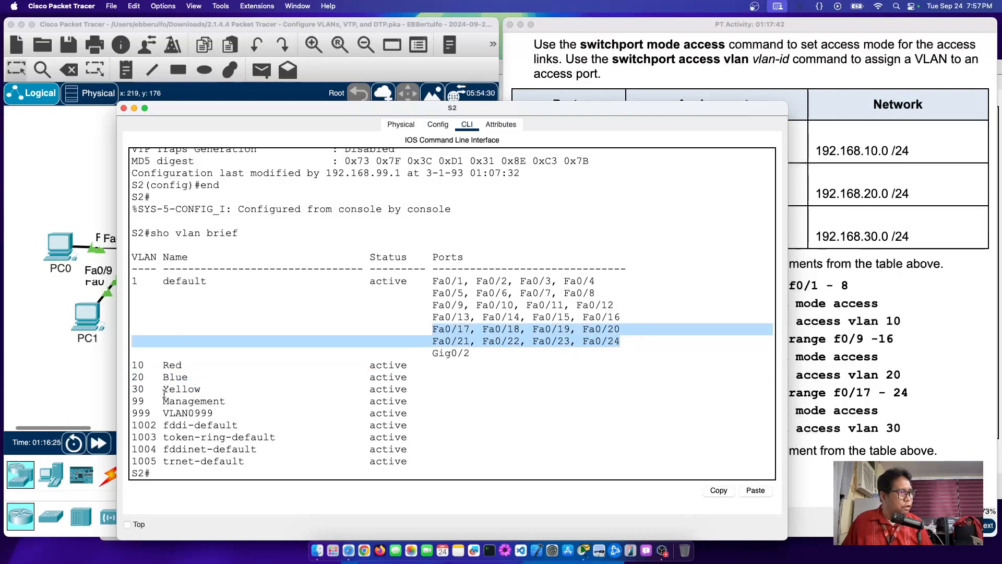
pyautogui.moveTo(164, 392); pyautogui.dragTo(604, 393)
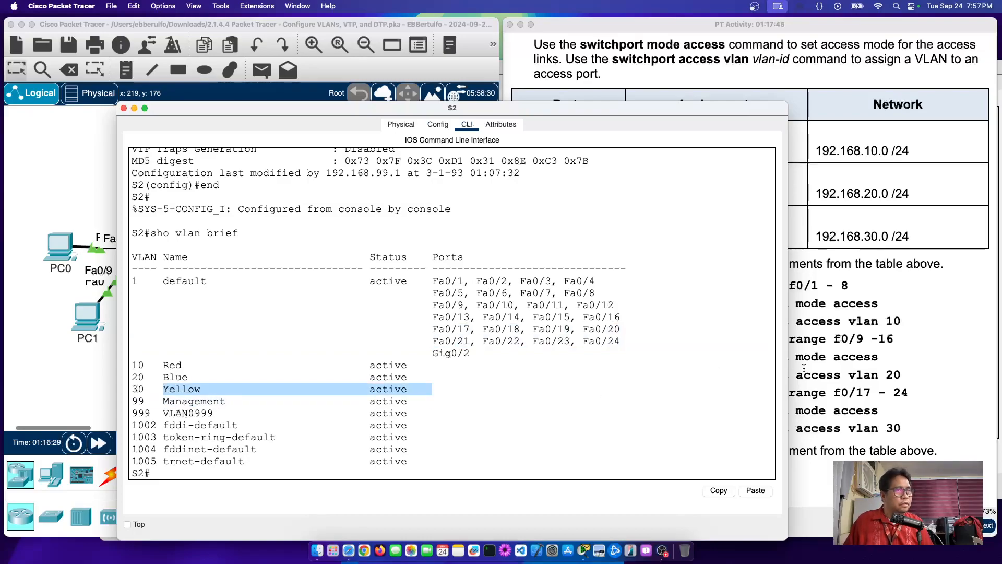
# Step: Highlight S2's F0/1 – 8, F0/9 – 16 and F0/17 – 24 ranges in the Step 6 assignment table
pyautogui.click(832, 368)
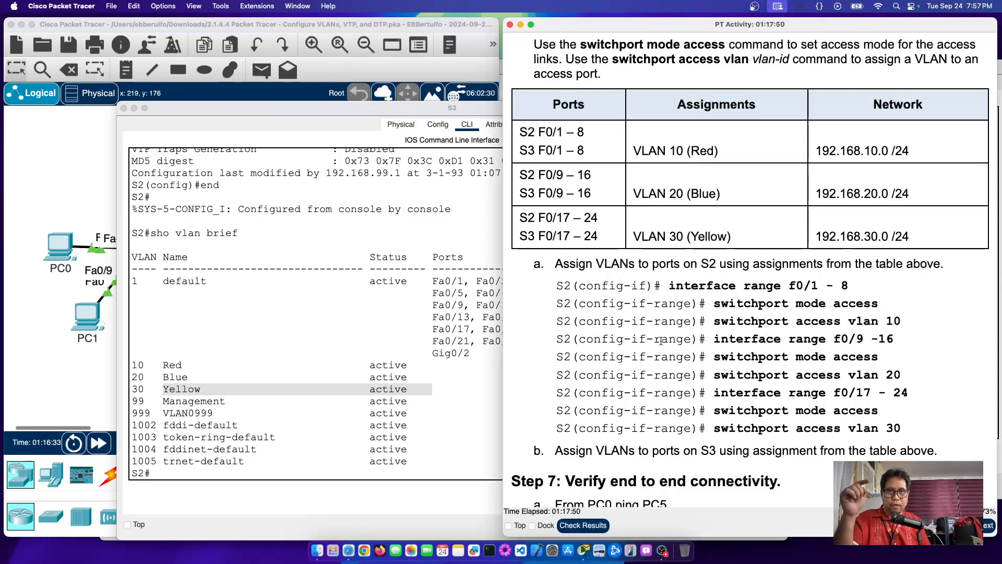
pyautogui.moveTo(520, 133); pyautogui.dragTo(586, 134)
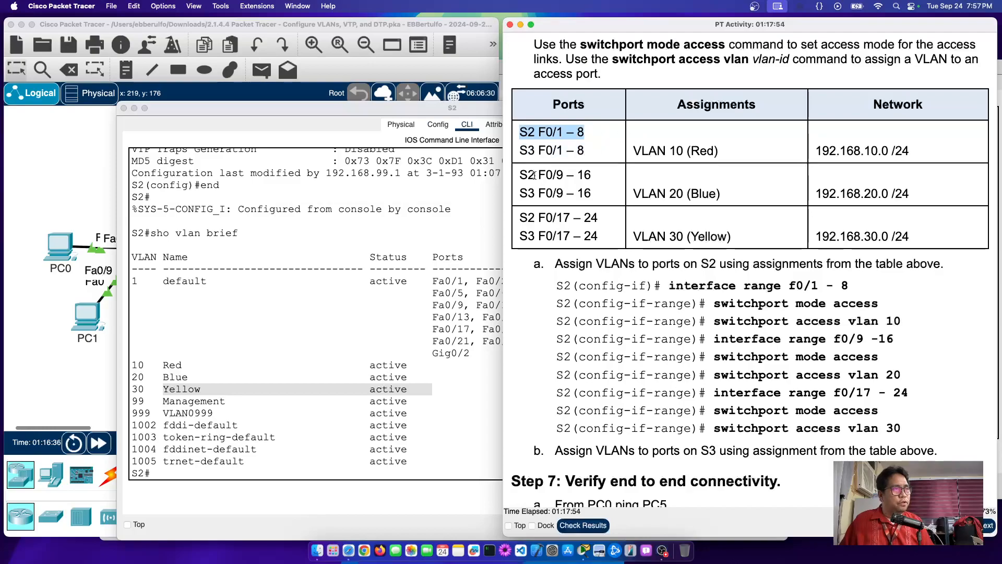
pyautogui.moveTo(525, 174); pyautogui.dragTo(614, 177)
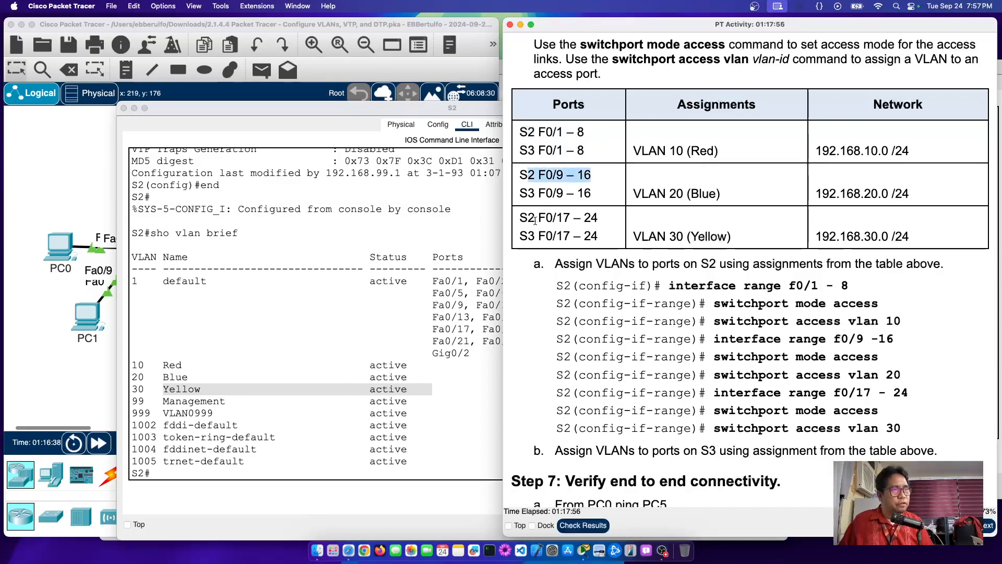
pyautogui.moveTo(537, 218); pyautogui.dragTo(615, 228)
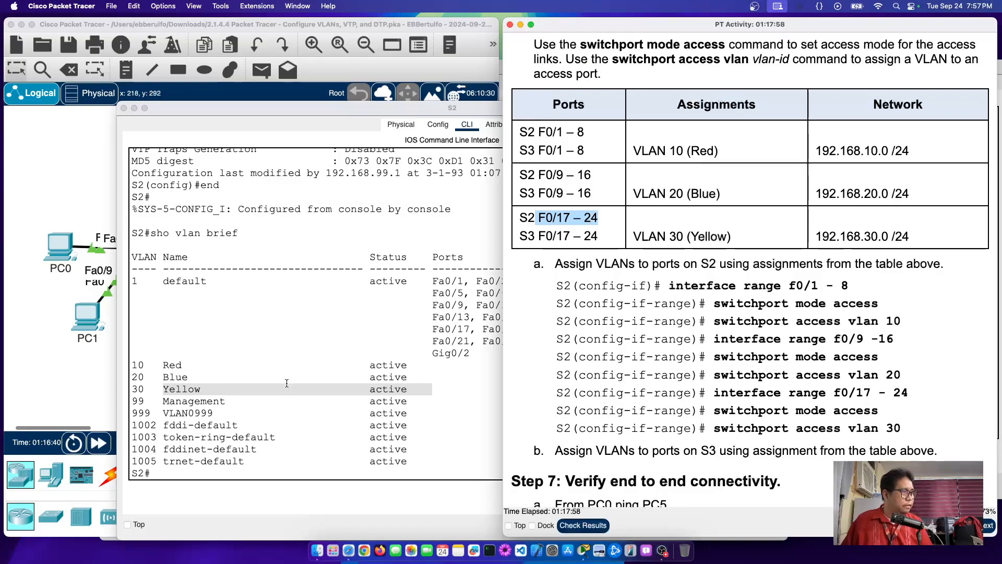
pyautogui.click(287, 438)
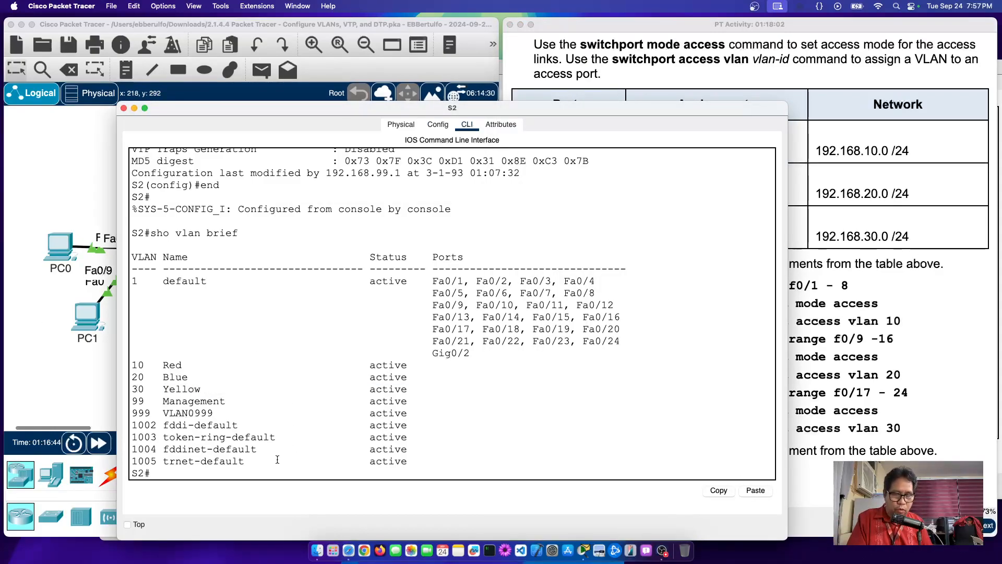
# Step: Enter conf t and int range f0/1-8 on S2, then type switchport mode access
pyautogui.press('Return')
pyautogui.write('conf t')
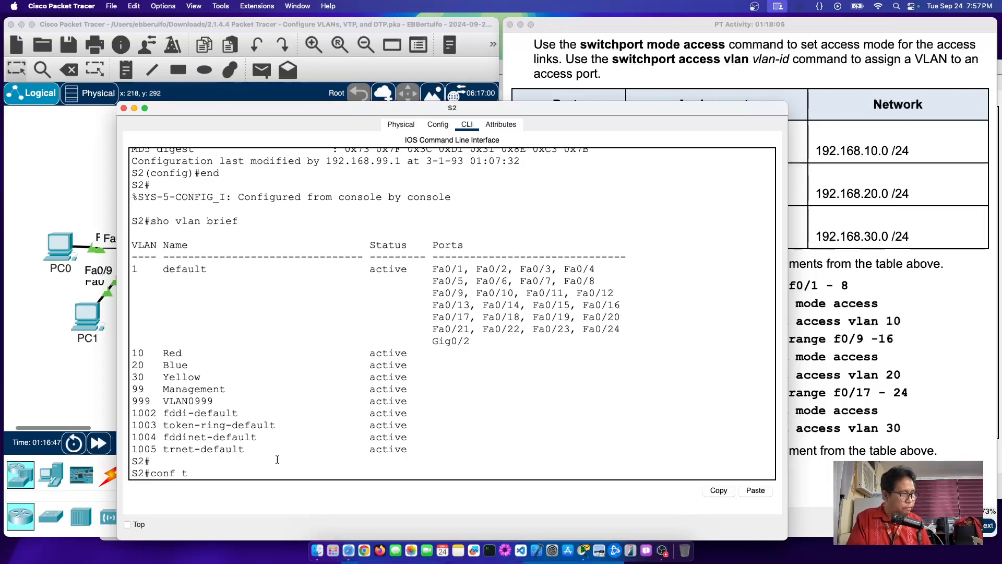
pyautogui.press('Return')
pyautogui.write('int')
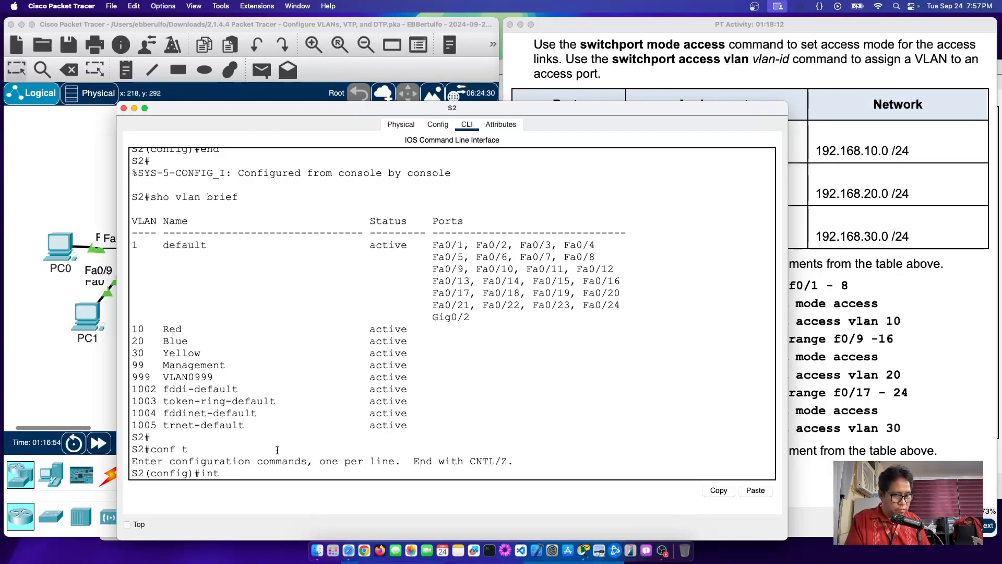
pyautogui.write('f')
pyautogui.press('BackSpace')
pyautogui.write('range gf')
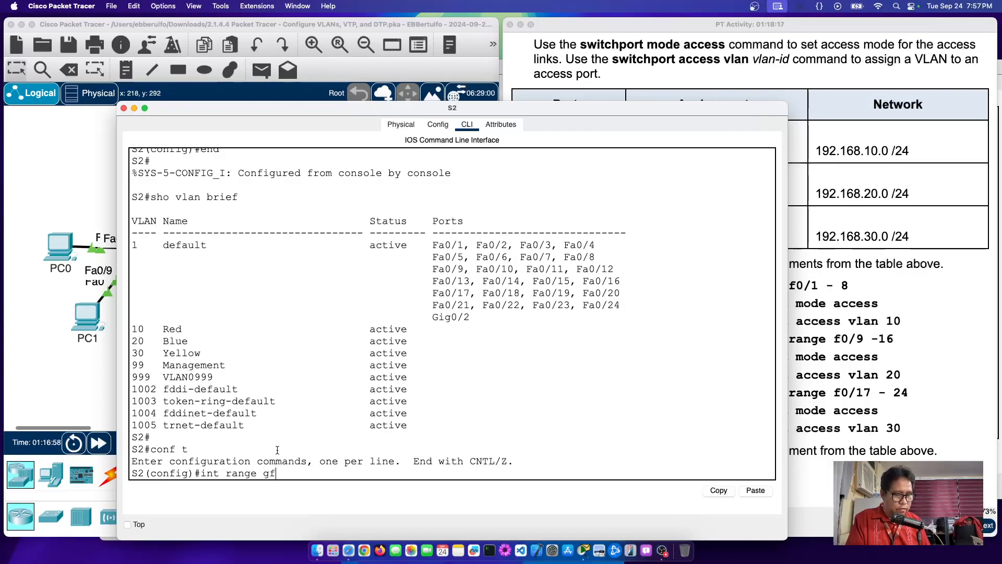
pyautogui.press('BackSpace')
pyautogui.write('f')
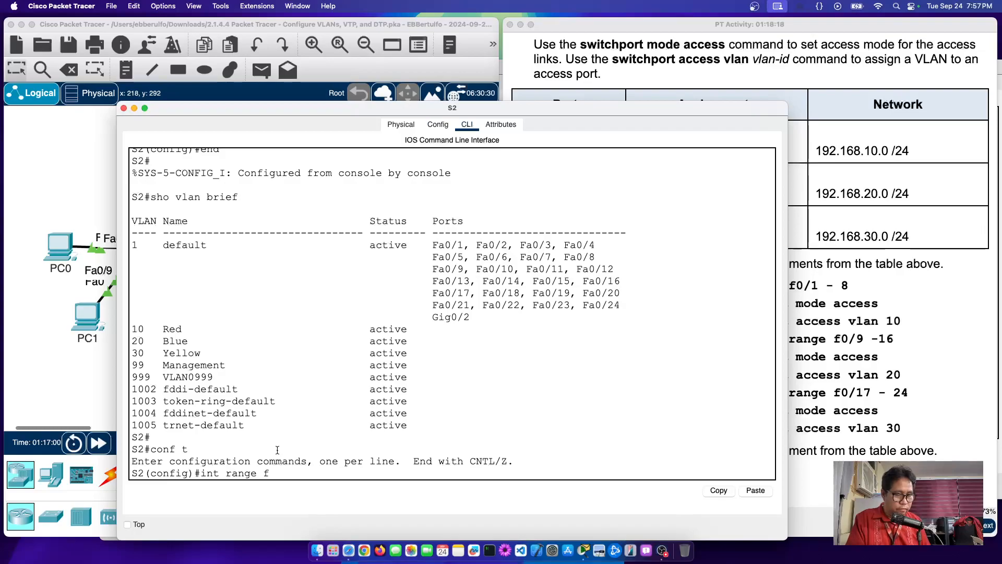
pyautogui.write('0/1')
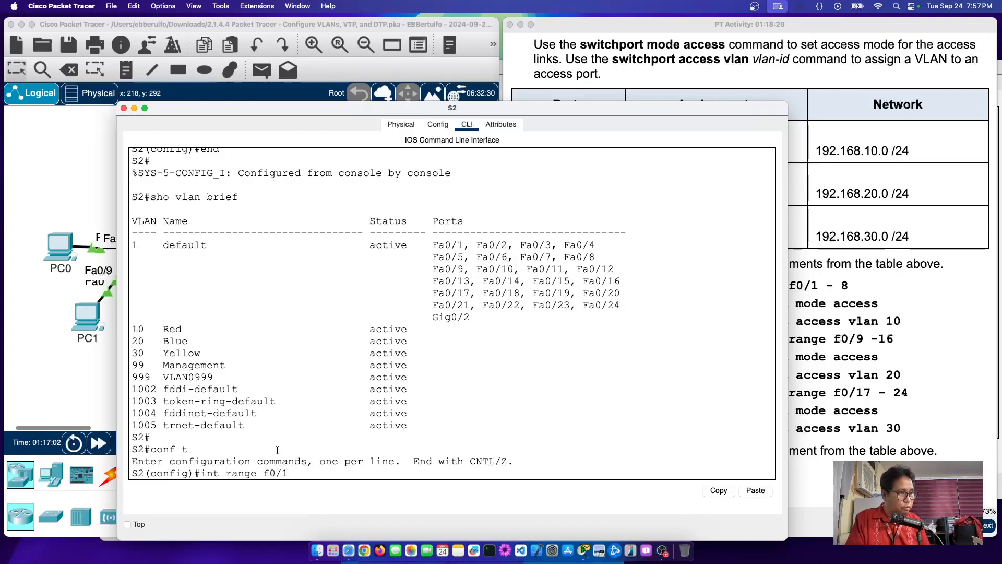
pyautogui.write('-8')
pyautogui.press('Return')
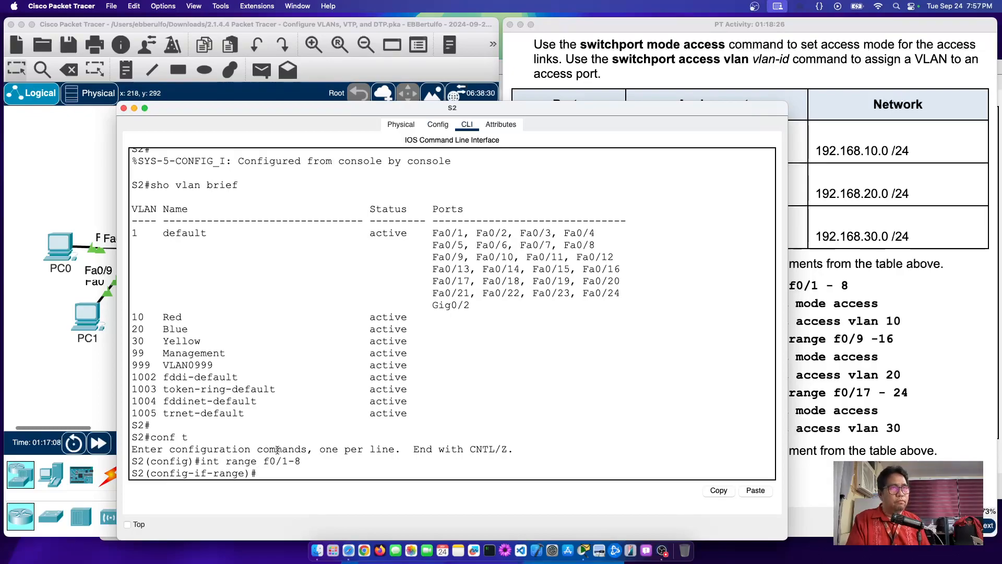
pyautogui.write('switchport mode')
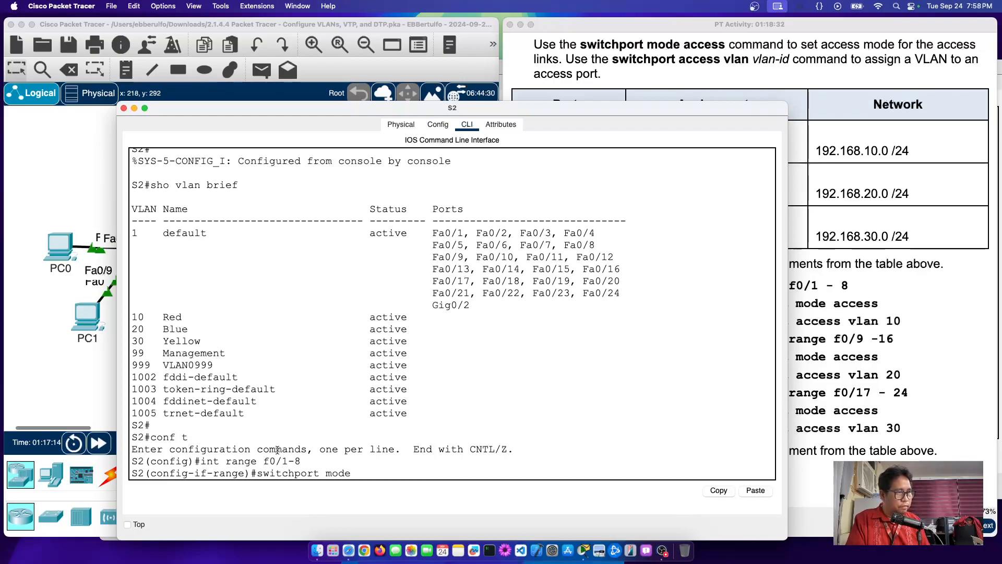
pyautogui.write(' access')
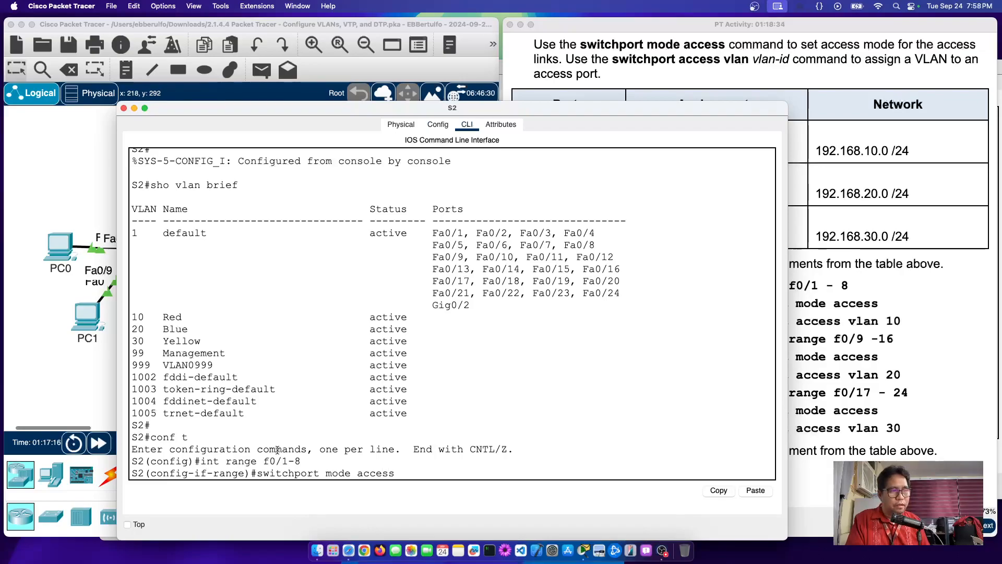
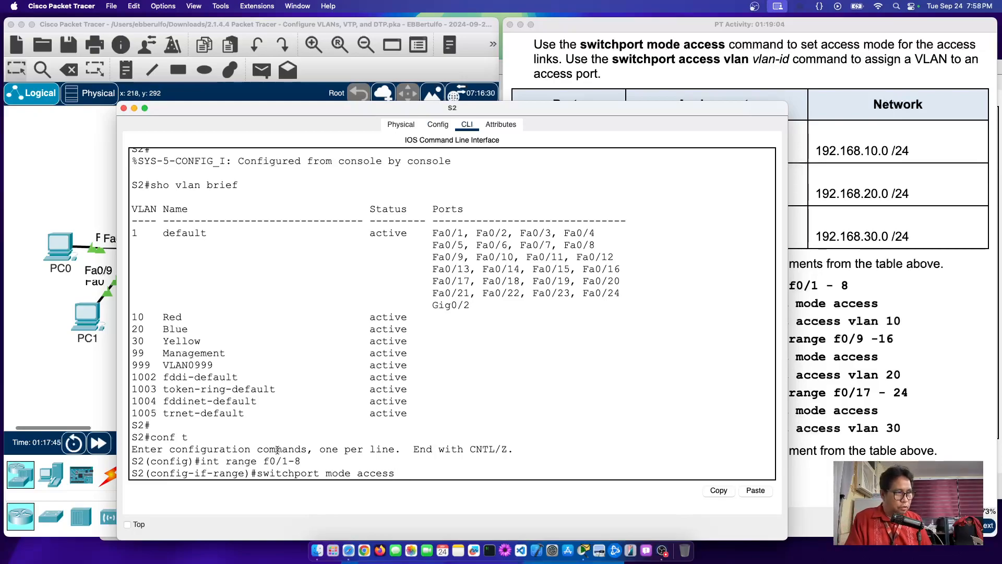
# Step: On S2's Fa0/1–8 range, apply switchport mode access and switchport access vlan 10
pyautogui.press('Return')
pyautogui.press('Up')
pyautogui.press('BackSpace')
pyautogui.press('BackSpace')
pyautogui.press('BackSpace')
pyautogui.press('BackSpace')
pyautogui.press('BackSpace')
pyautogui.press('BackSpace')
pyautogui.press('BackSpace')
pyautogui.press('BackSpace')
pyautogui.press('BackSpace')
pyautogui.press('BackSpace')
pyautogui.press('BackSpace')
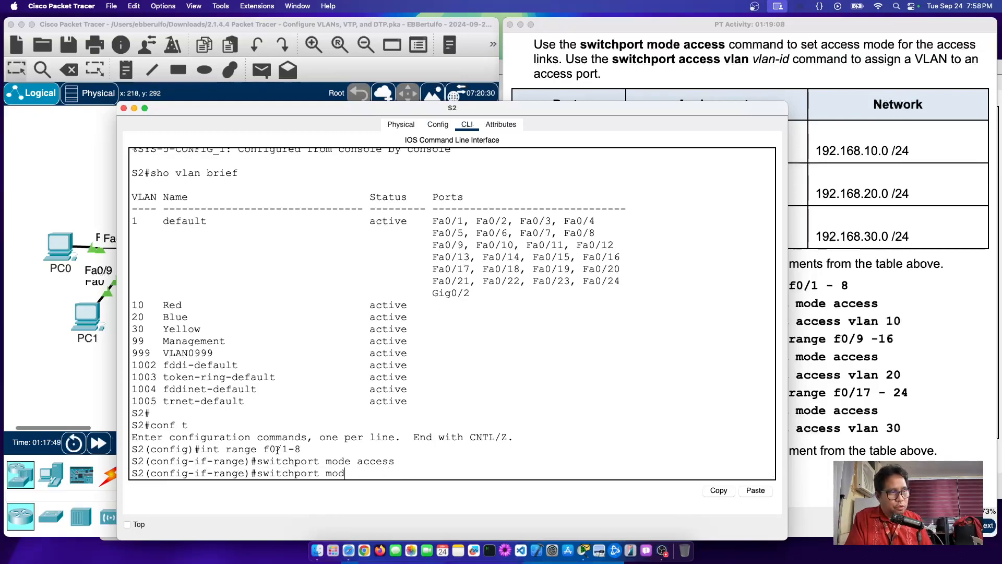
pyautogui.write('access')
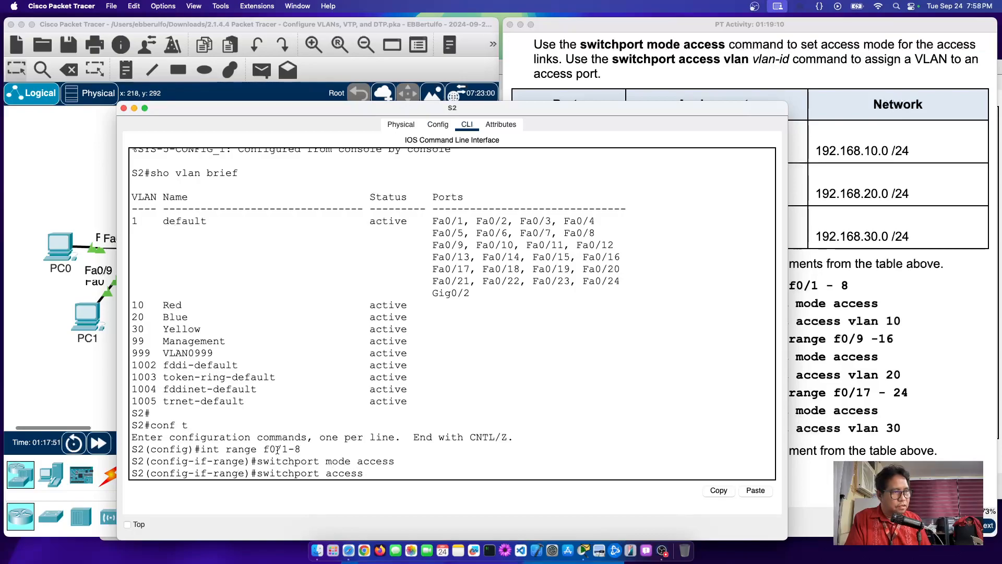
pyautogui.press('Return')
pyautogui.press('Up')
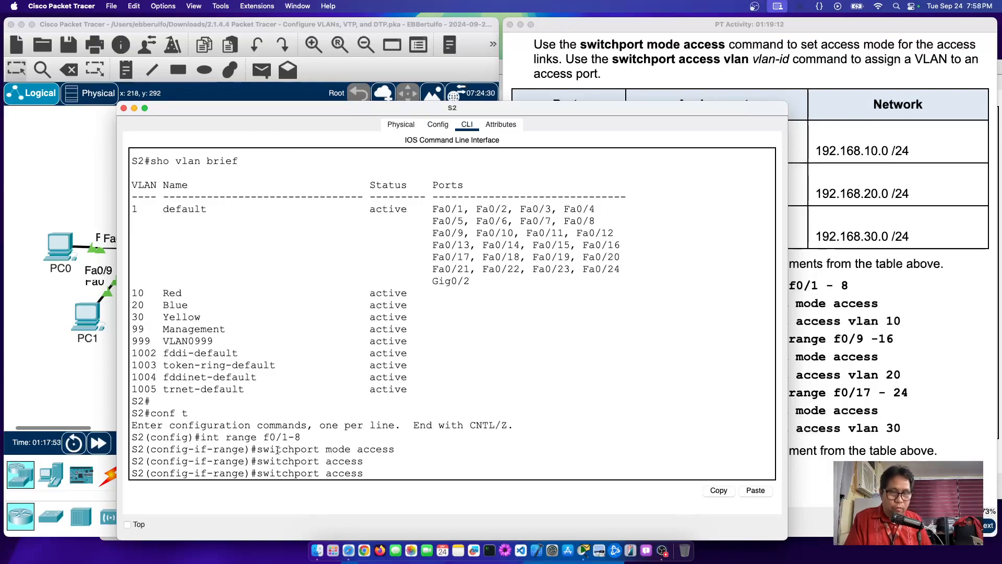
pyautogui.write('?')
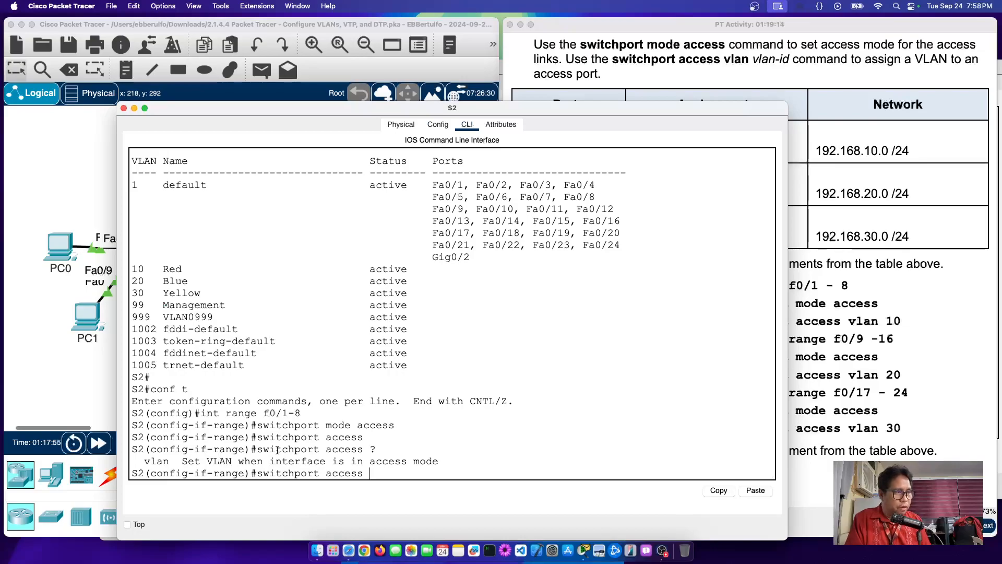
pyautogui.write('vlan 10')
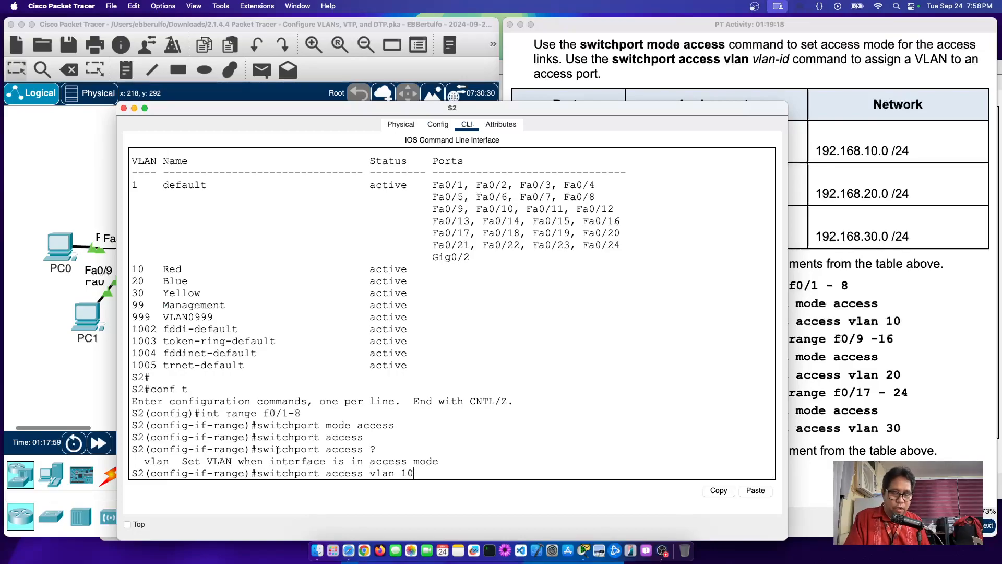
pyautogui.press('Return')
# Step: Select S2's int range f0/9-16, set it to access mode, and assign VLAN 20
pyautogui.press('Up')
pyautogui.press('Up')
pyautogui.press('Up')
pyautogui.press('Up')
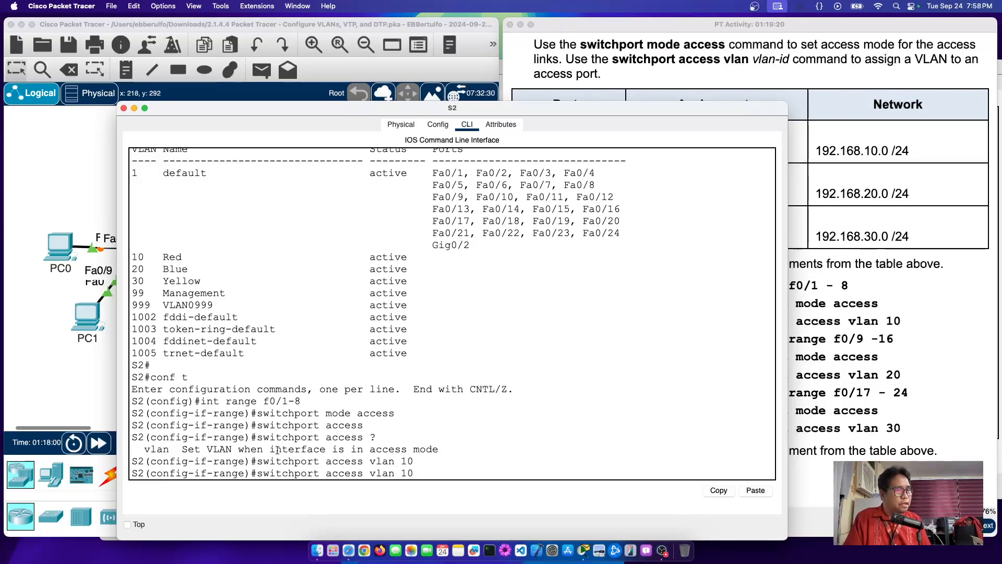
pyautogui.press('Up')
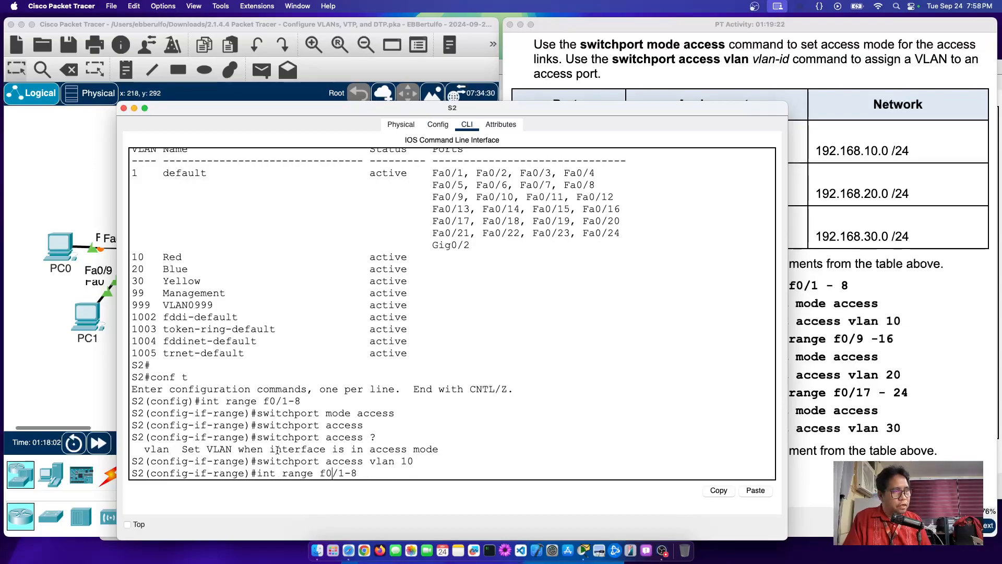
pyautogui.press('BackSpace')
pyautogui.write('9')
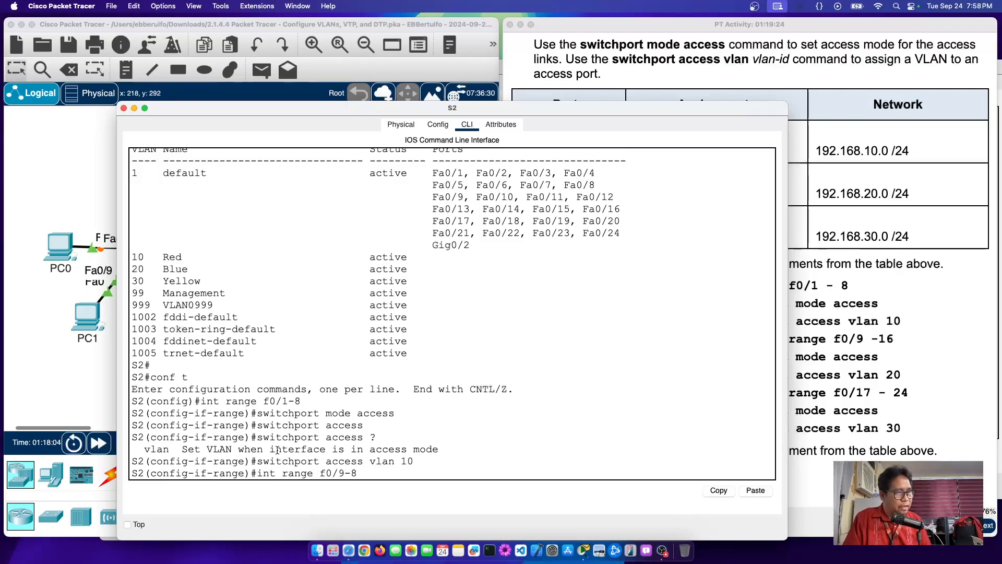
pyautogui.press('BackSpace')
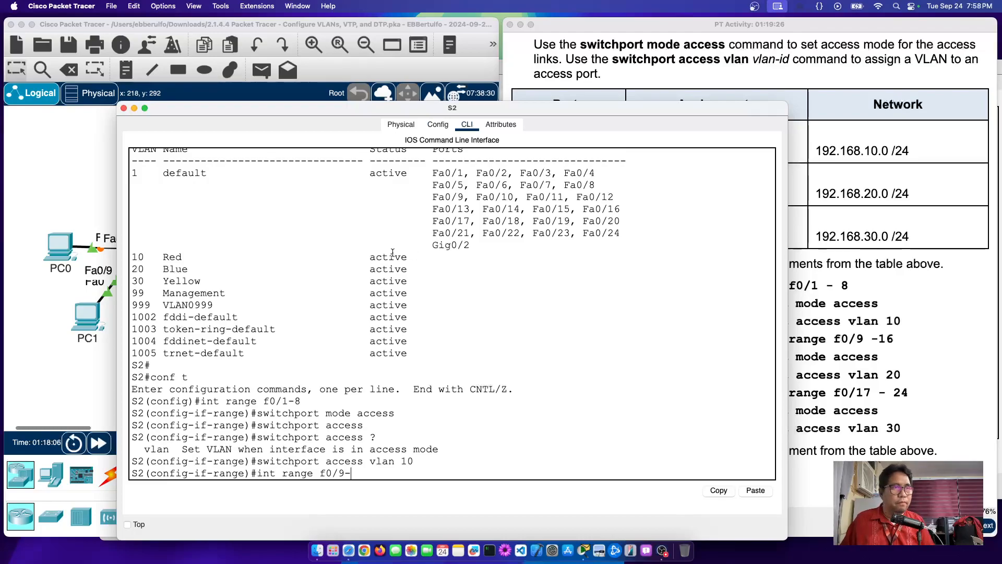
pyautogui.click(855, 148)
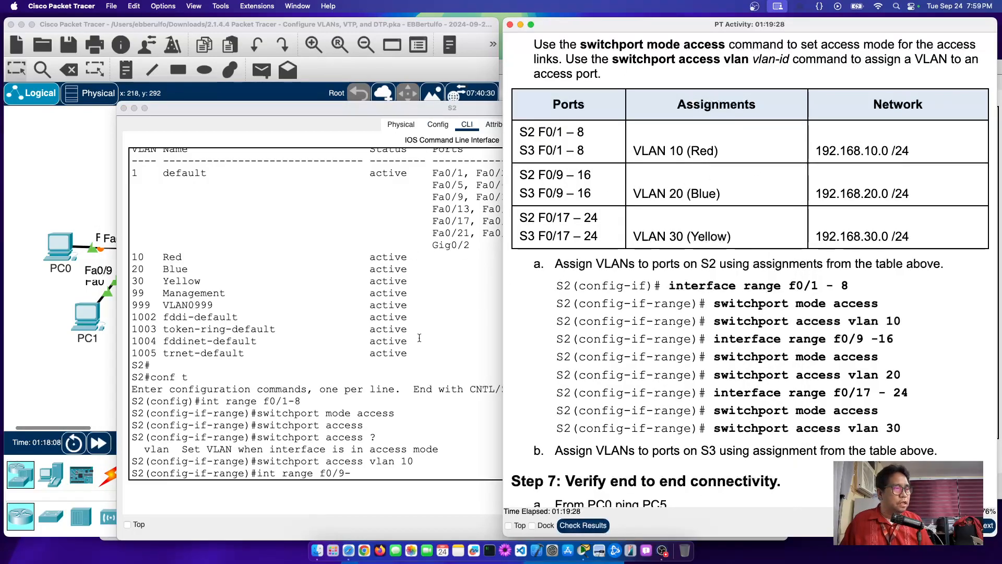
pyautogui.click(367, 472)
pyautogui.write('16')
pyautogui.press('Return')
pyautogui.write('switchport mode access')
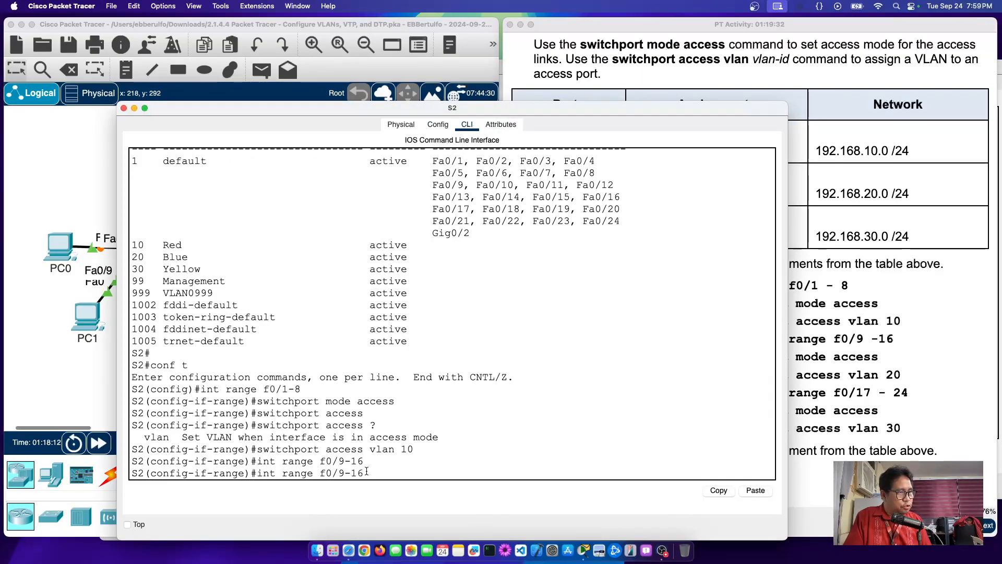
pyautogui.press('Return')
pyautogui.press('Up')
pyautogui.press('Up')
pyautogui.press('Up')
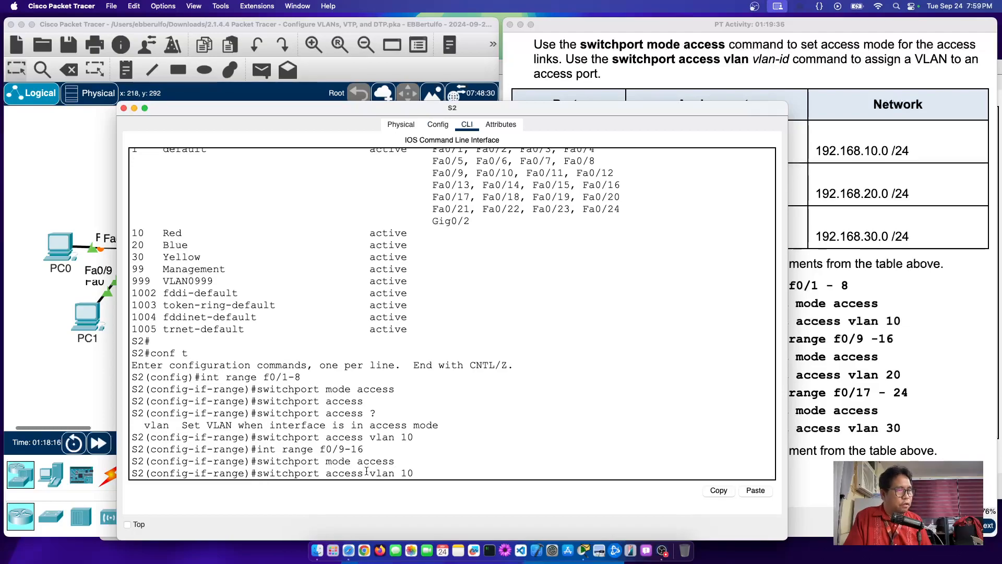
pyautogui.press('BackSpace')
pyautogui.press('BackSpace')
pyautogui.write('20')
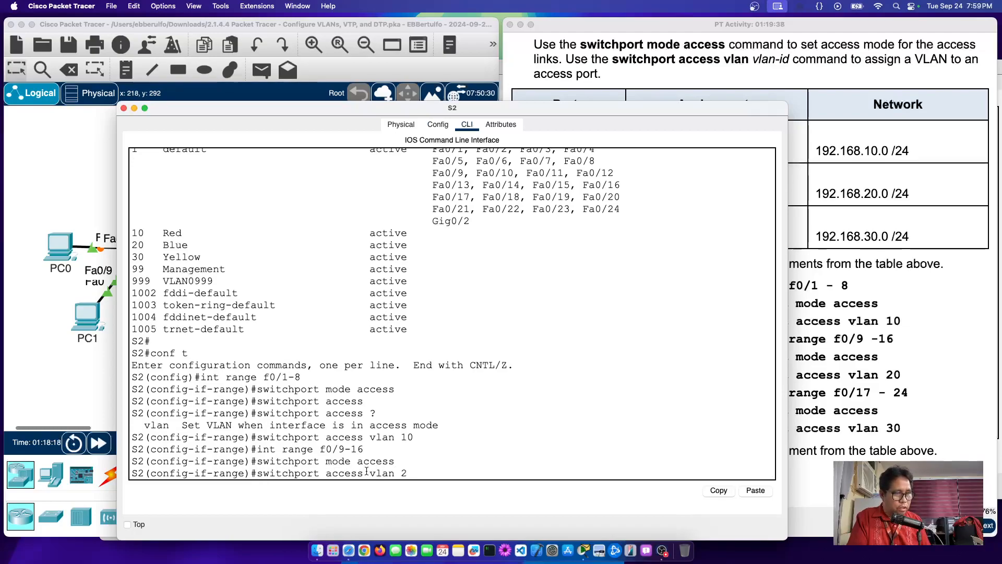
pyautogui.press('Return')
# Step: Select int range f0/17-24, set it to access mode, and assign VLAN 30
pyautogui.press('Up')
pyautogui.press('Up')
pyautogui.press('Up')
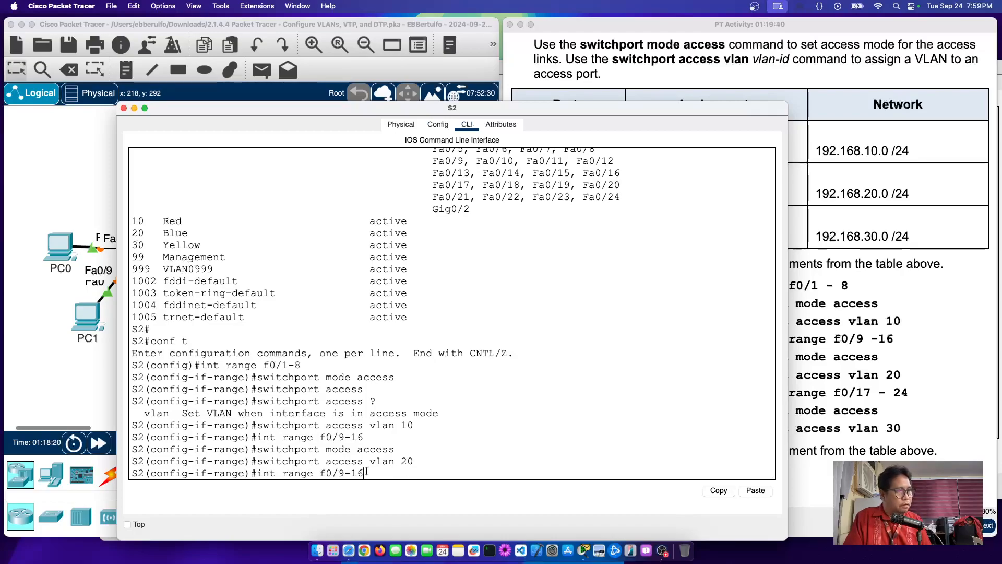
pyautogui.press('Left')
pyautogui.press('Delete')
pyautogui.write('17')
pyautogui.press('BackSpace')
pyautogui.press('BackSpace')
pyautogui.write('24')
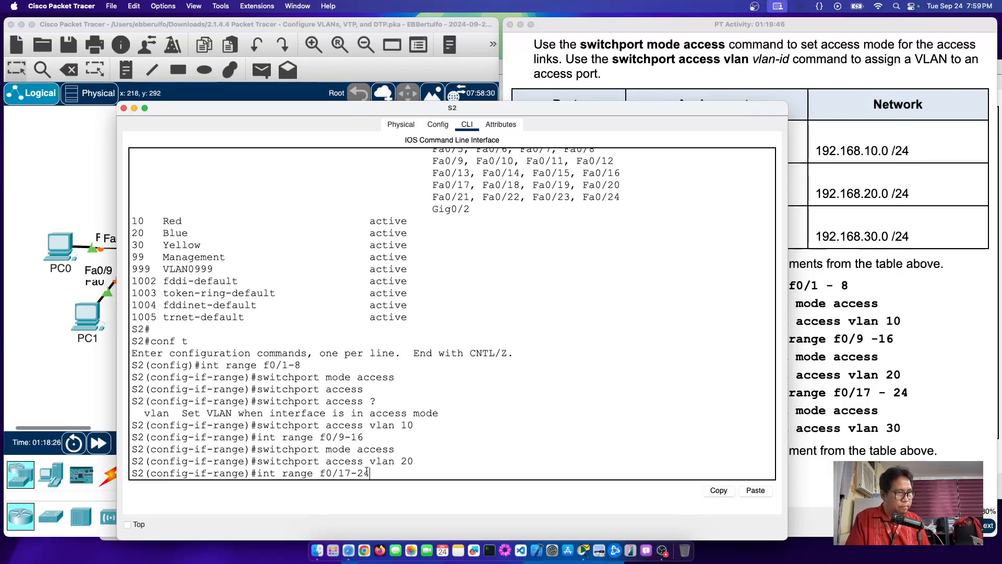
pyautogui.press('Return')
pyautogui.press('Up')
pyautogui.press('Up')
pyautogui.press('Up')
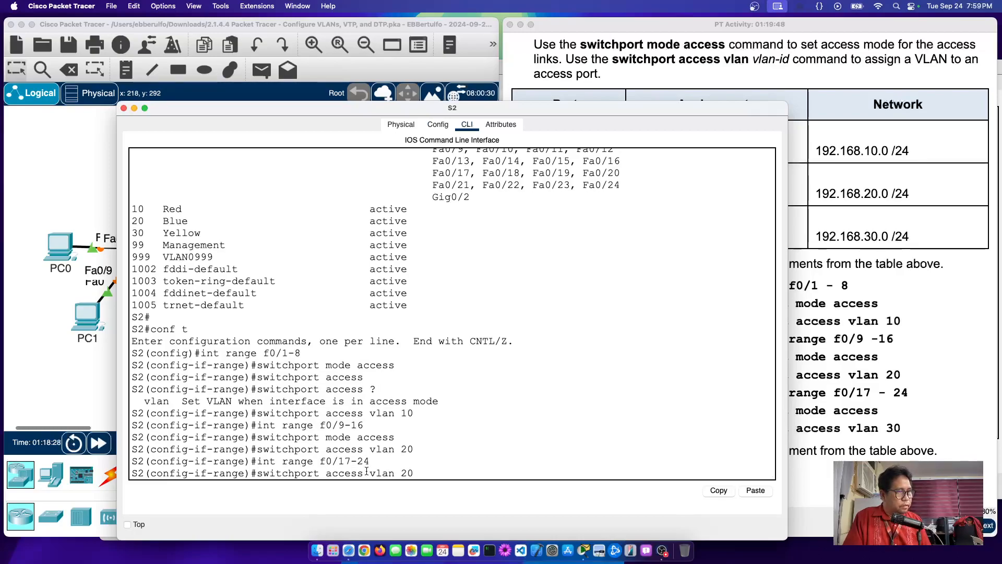
pyautogui.press('Return')
pyautogui.press('Up')
pyautogui.press('Up')
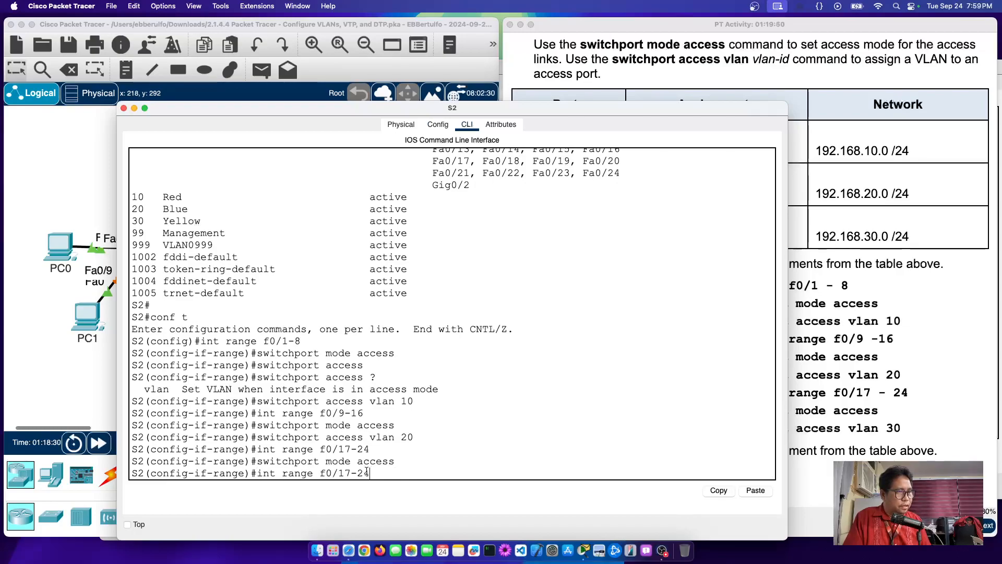
pyautogui.press('Up')
pyautogui.press('Left')
pyautogui.press('BackSpace')
pyautogui.write('3')
pyautogui.press('Return')
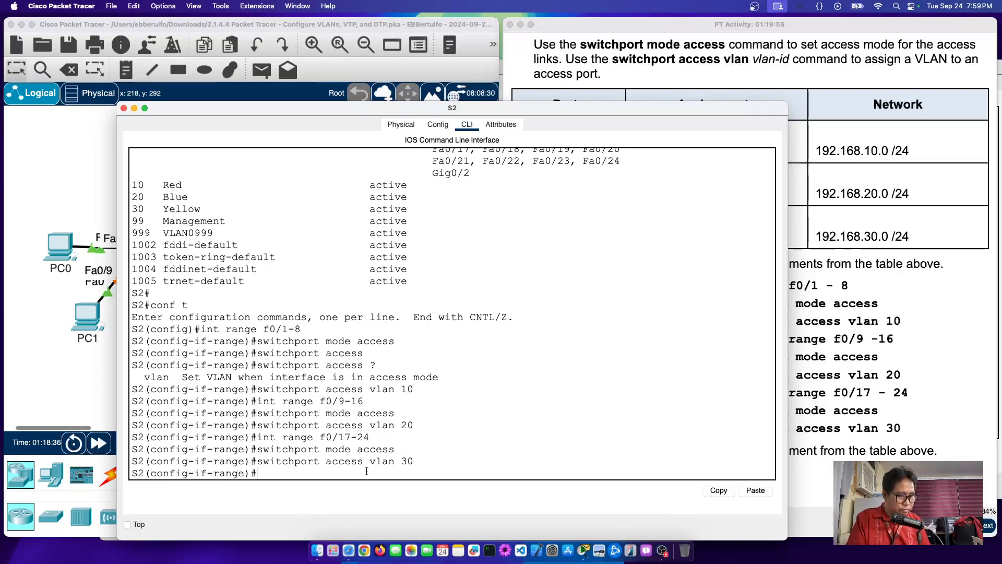
# Step: Run do show vlan brief on S2 and highlight the Red, Blue and Yellow port rows
pyautogui.write('do')
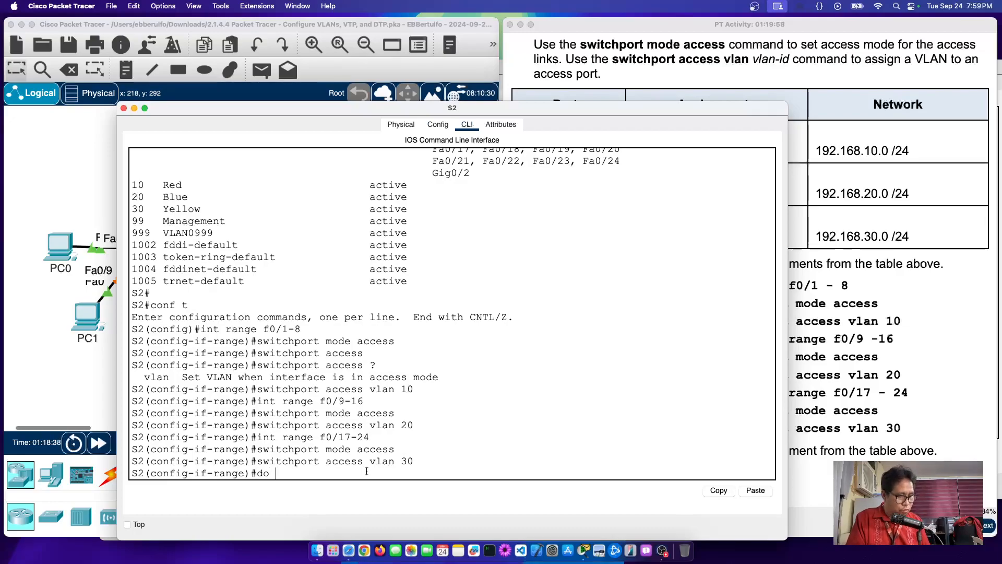
pyautogui.write(' show ')
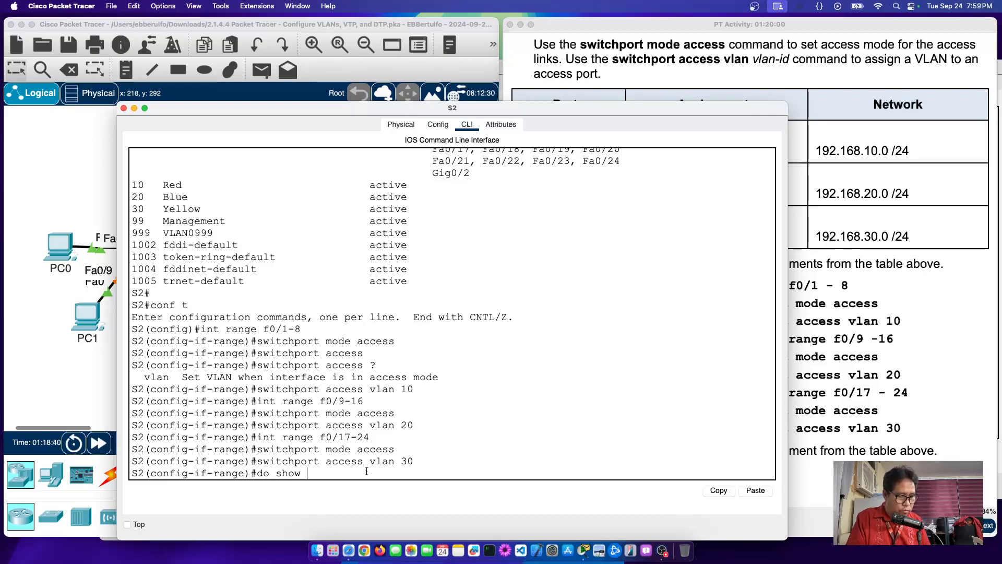
pyautogui.write('vlan brief')
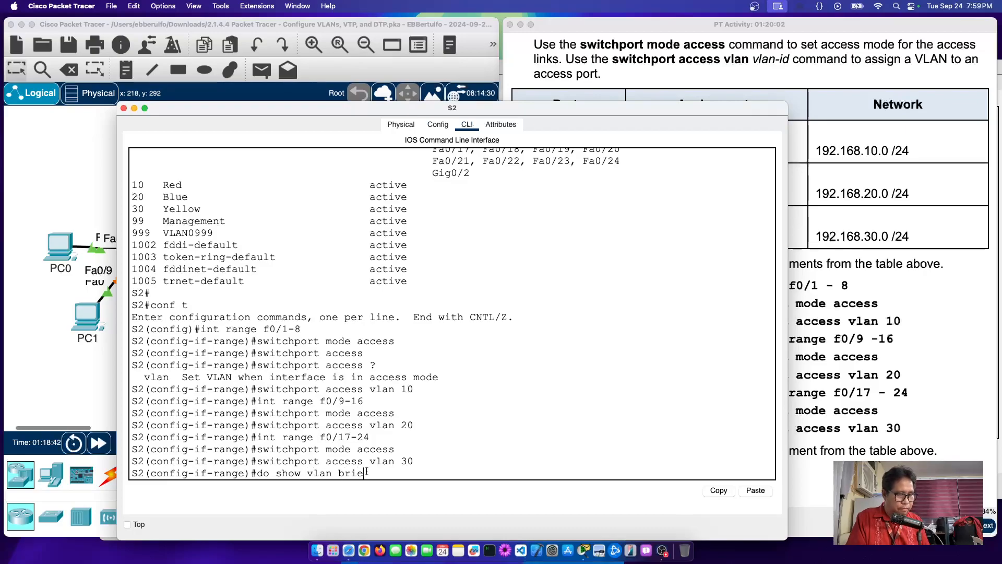
pyautogui.press('Return')
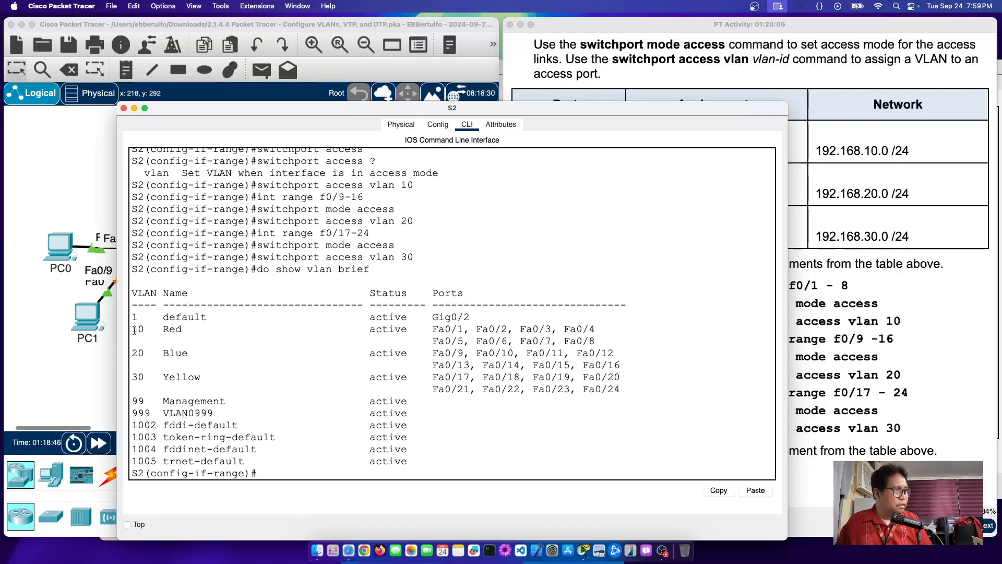
pyautogui.moveTo(133, 329); pyautogui.dragTo(595, 342)
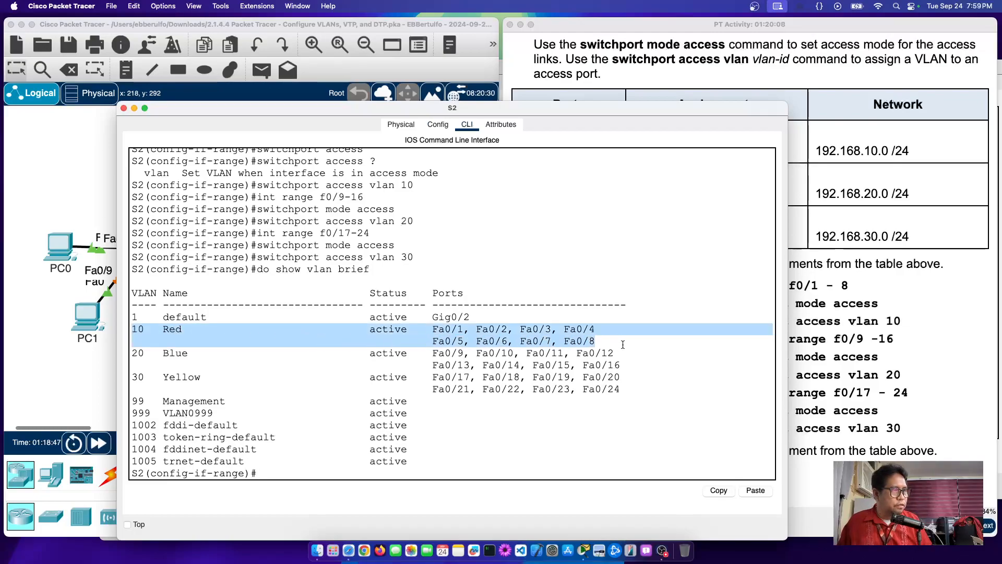
pyautogui.moveTo(133, 354); pyautogui.dragTo(638, 364)
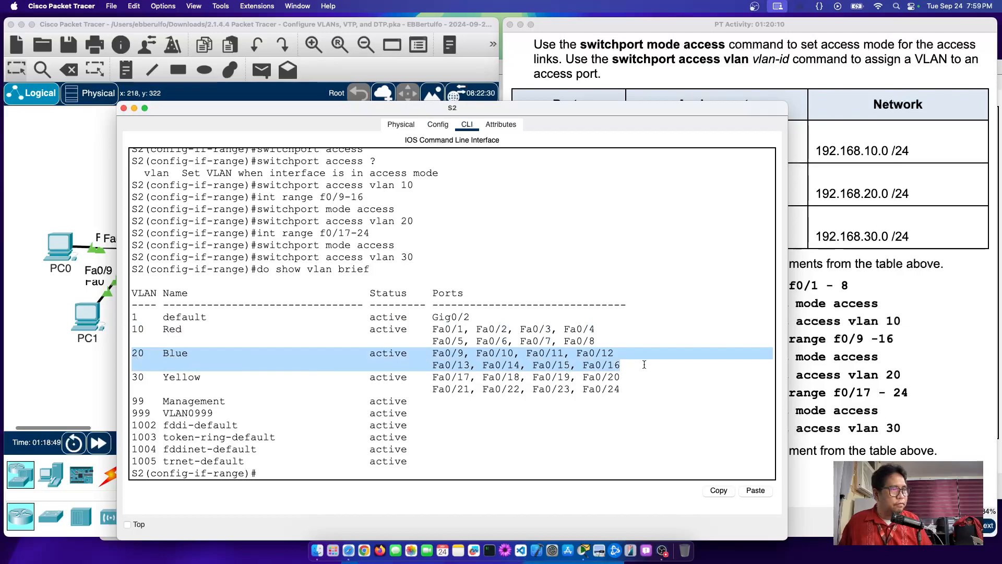
pyautogui.moveTo(134, 377); pyautogui.dragTo(647, 391)
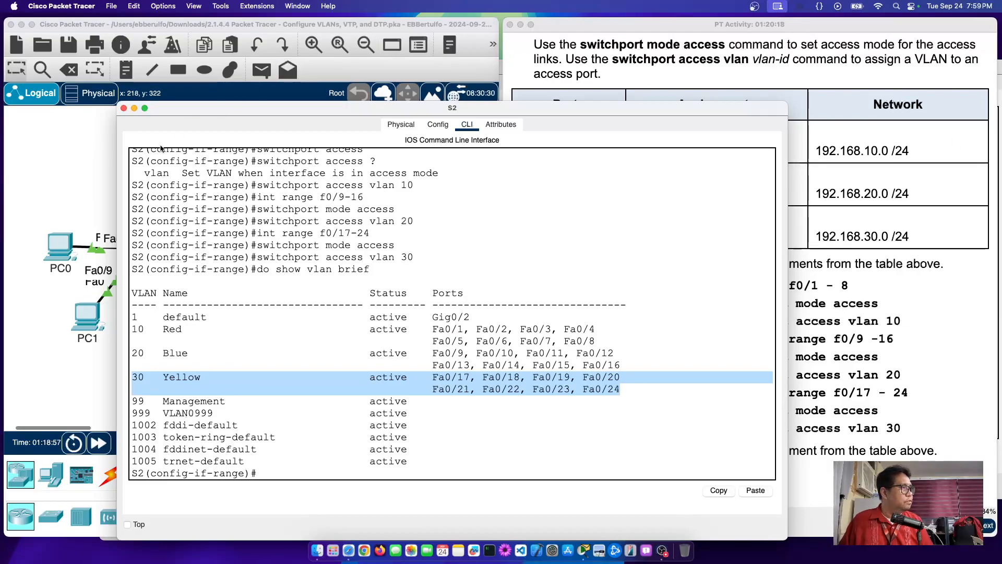
# Step: In S3's CLI, make int range f0/1-8 access ports in VLAN 10
pyautogui.click(76, 155)
pyautogui.click(325, 252)
pyautogui.click(510, 427)
pyautogui.press('Return')
pyautogui.write('int rang')
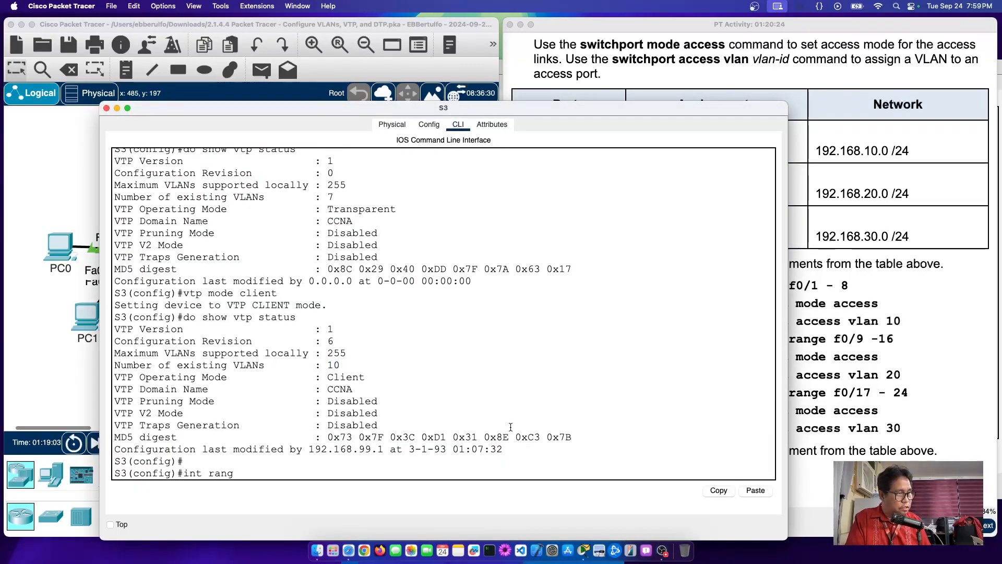
pyautogui.write('e f')
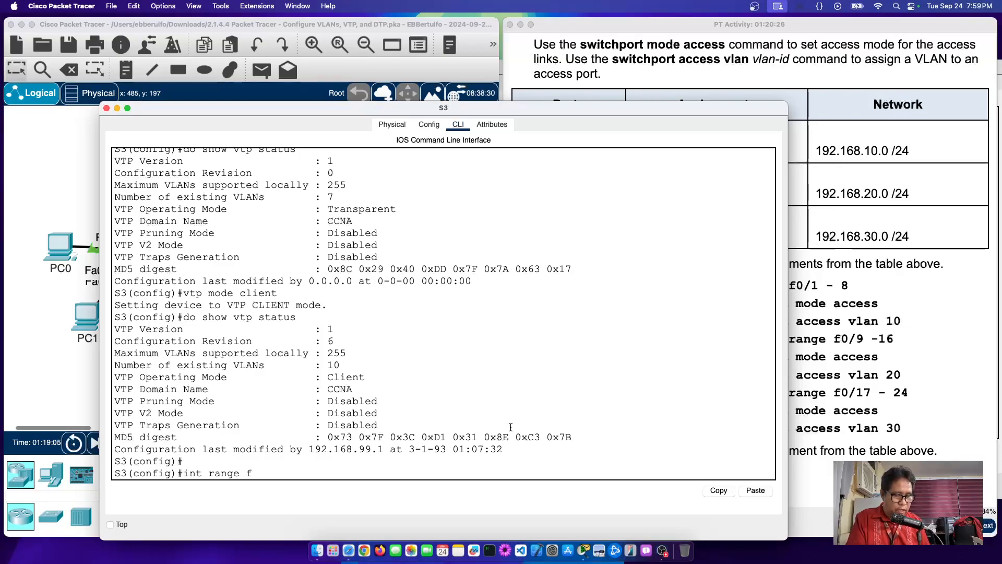
pyautogui.write('0/1-8')
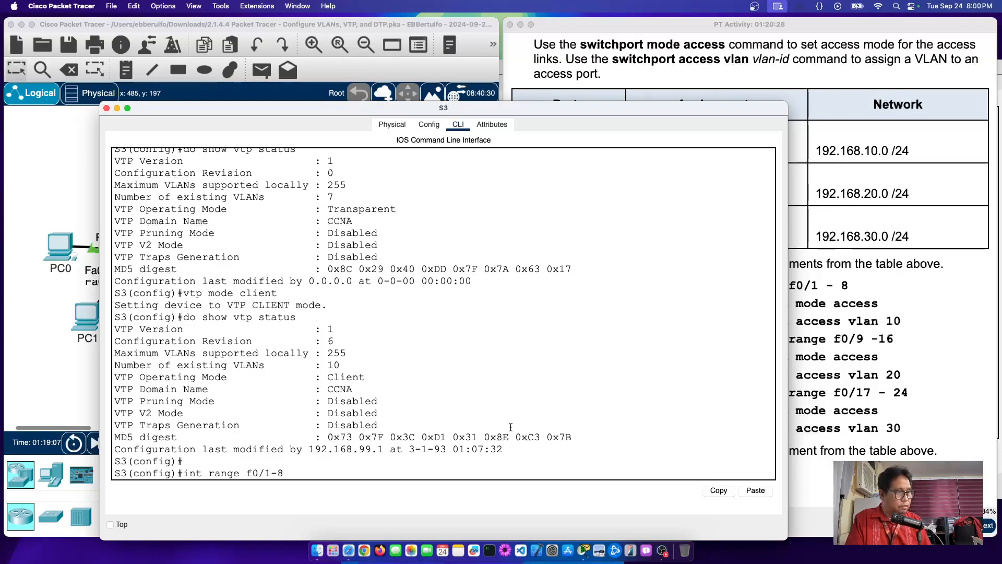
pyautogui.press('Return')
pyautogui.write('sw')
pyautogui.press('Tab')
pyautogui.write('mode acc')
pyautogui.press('Tab')
pyautogui.press('Return')
pyautogui.write('swi')
pyautogui.press('Tab')
pyautogui.write('acc')
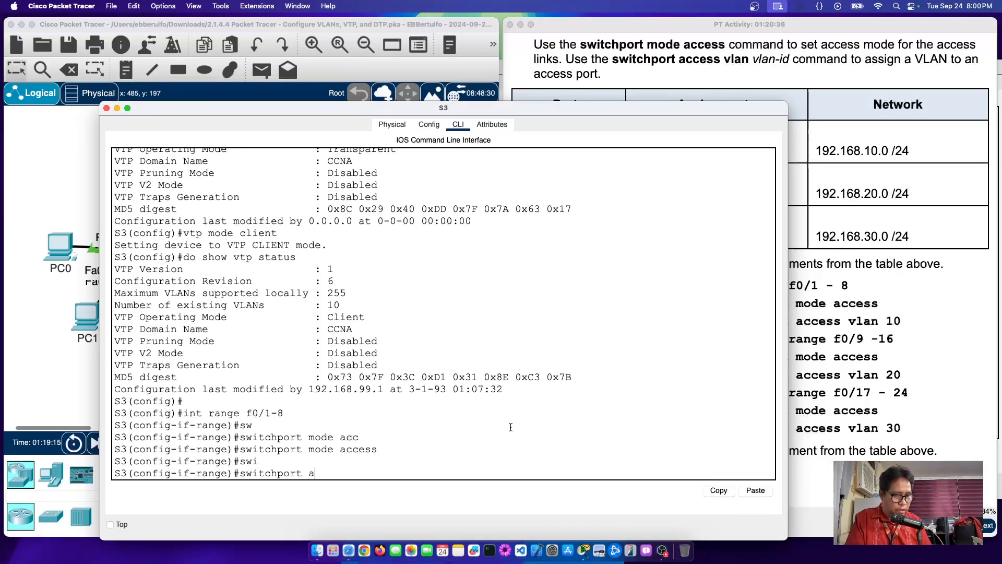
pyautogui.press('Tab')
pyautogui.write('vlan')
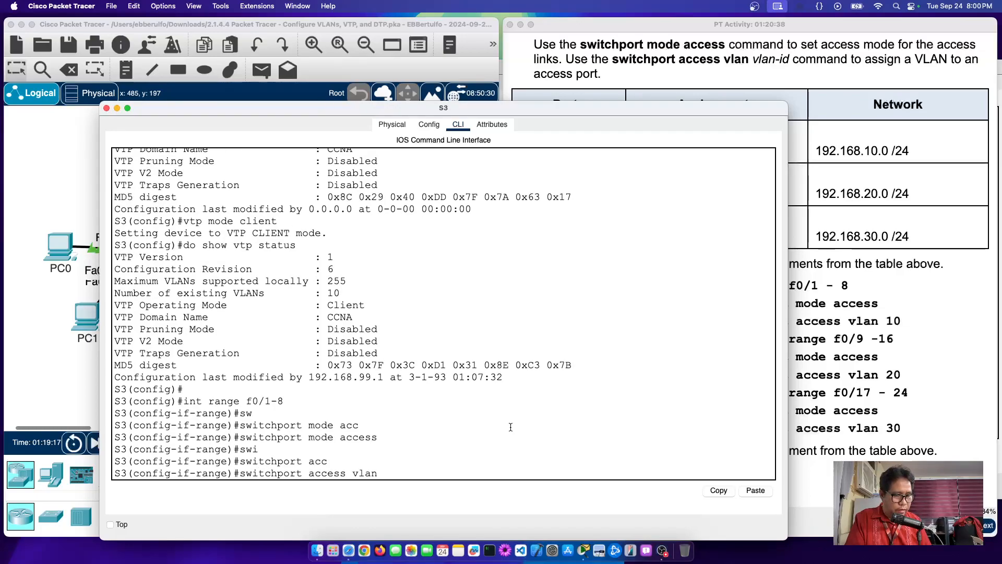
pyautogui.write(' 10')
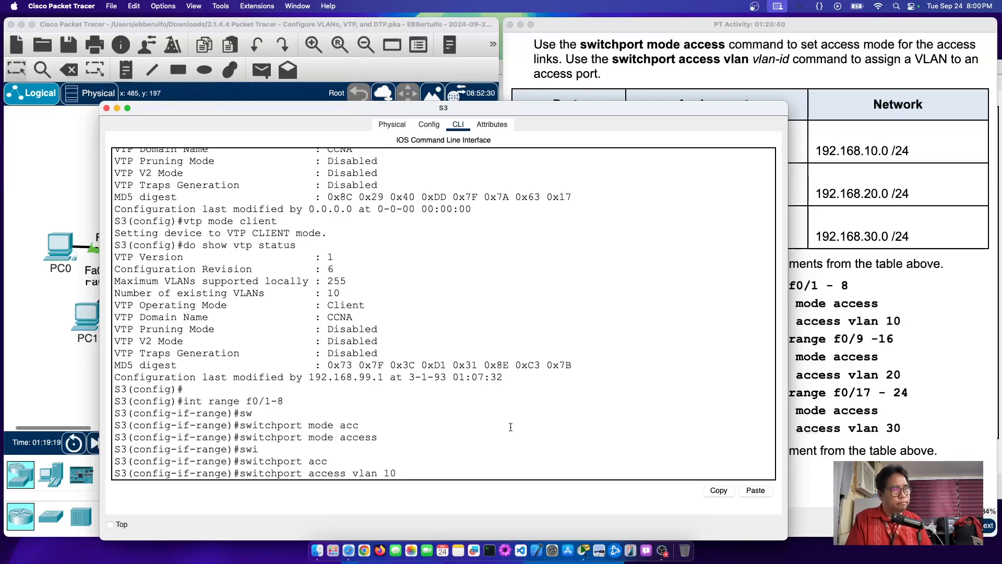
pyautogui.press('Return')
# Step: Make S3's int range f0/9-16 access ports assigned to VLAN 20
pyautogui.press('Up')
pyautogui.press('Up')
pyautogui.press('Up')
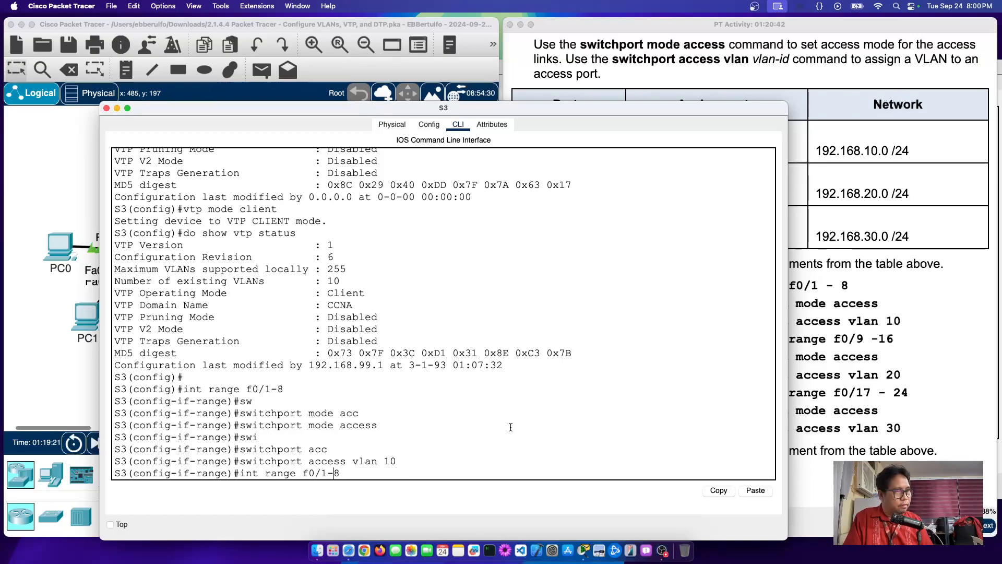
pyautogui.press('Left')
pyautogui.press('Left')
pyautogui.press('BackSpace')
pyautogui.write('9')
pyautogui.press('Right')
pyautogui.press('Right')
pyautogui.press('BackSpace')
pyautogui.write('16')
pyautogui.press('Return')
pyautogui.press('Up')
pyautogui.press('Up')
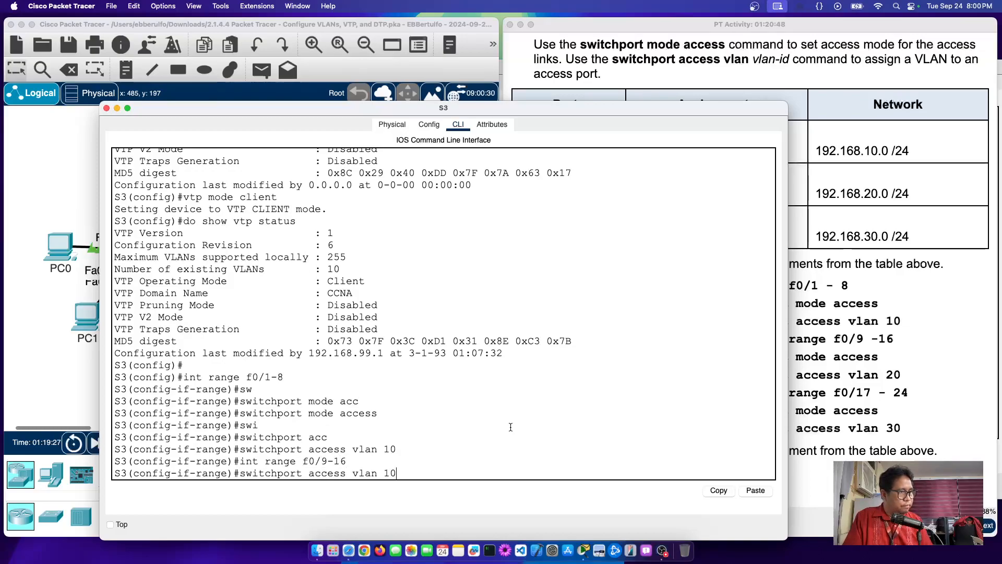
pyautogui.press('Up')
pyautogui.press('Return')
pyautogui.press('Up')
pyautogui.press('Up')
pyautogui.press('Up')
pyautogui.press('BackSpace')
pyautogui.press('BackSpace')
pyautogui.write('20')
pyautogui.press('Return')
# Step: Make S3's int range f0/17-24 access ports assigned to VLAN 30
pyautogui.press('Up')
pyautogui.press('Up')
pyautogui.press('Up')
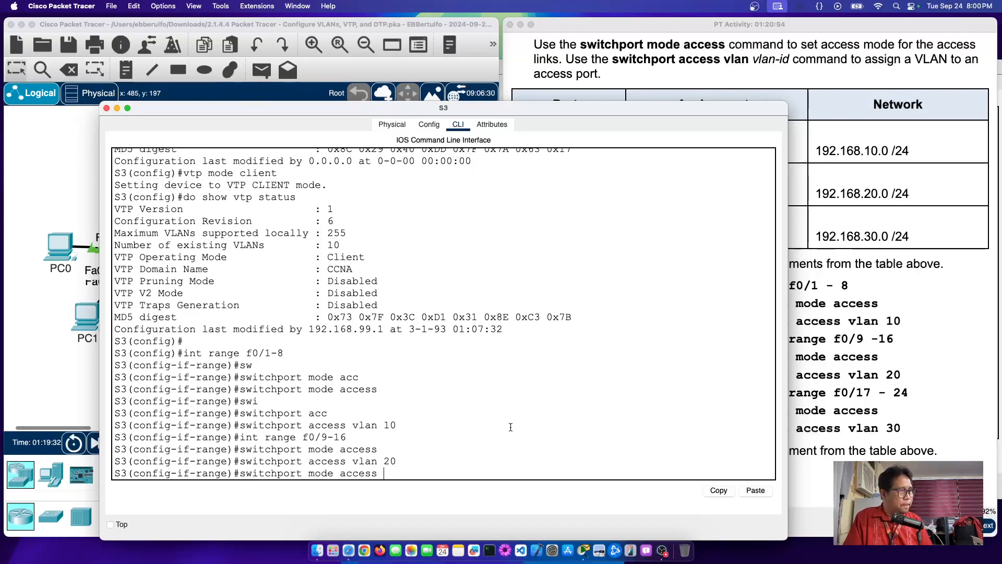
pyautogui.press('BackSpace')
pyautogui.write('17')
pyautogui.press('BackSpace')
pyautogui.press('BackSpace')
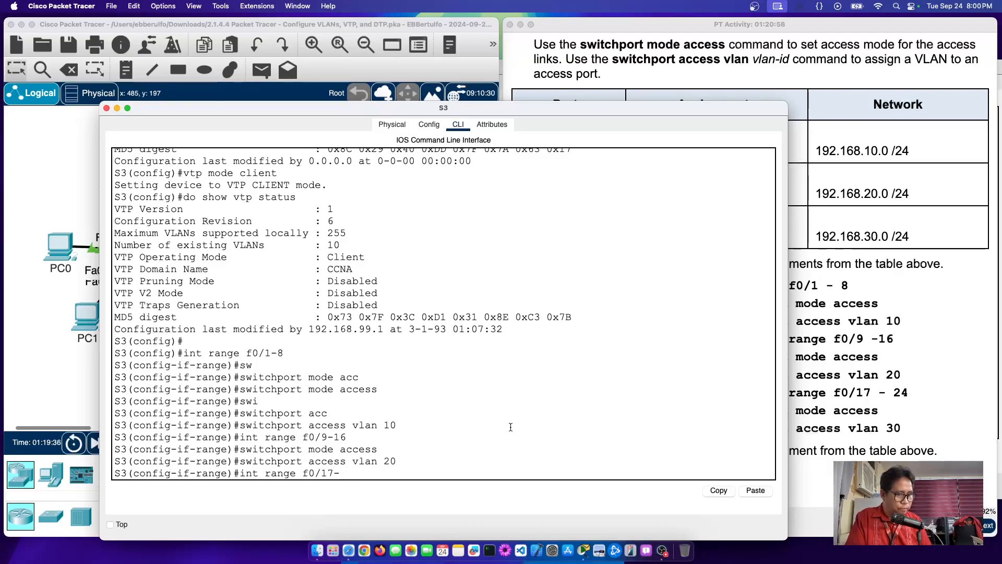
pyautogui.write('24')
pyautogui.press('Return')
pyautogui.press('Up')
pyautogui.press('Up')
pyautogui.press('Up')
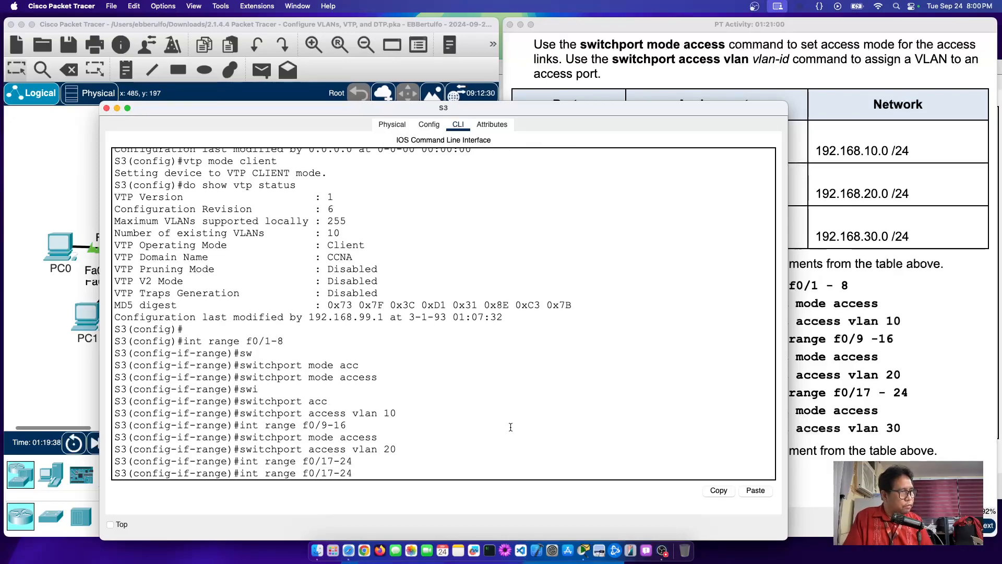
pyautogui.press('Return')
pyautogui.press('Up')
pyautogui.press('Up')
pyautogui.press('Up')
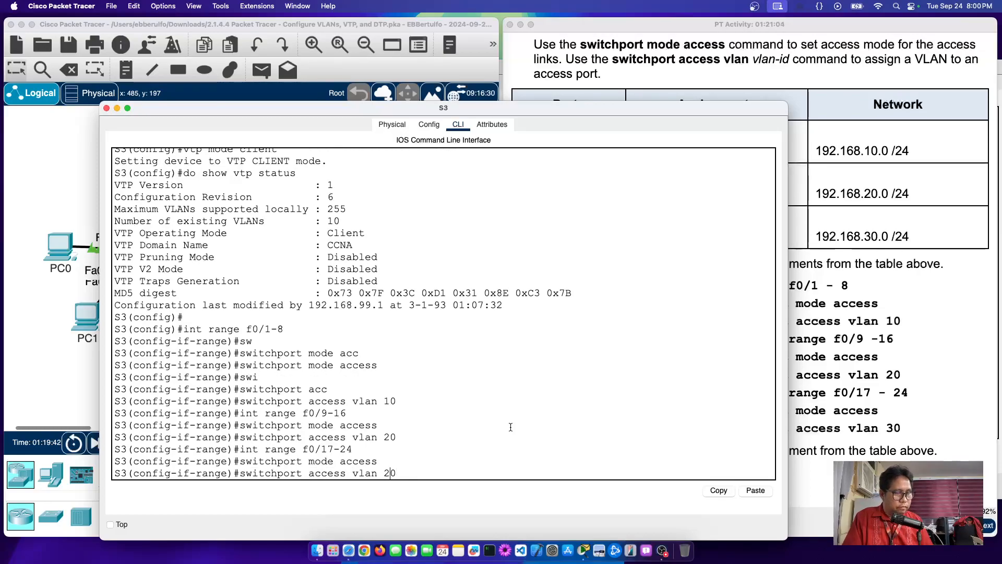
pyautogui.press('BackSpace')
pyautogui.press('BackSpace')
pyautogui.write('30')
pyautogui.press('Return')
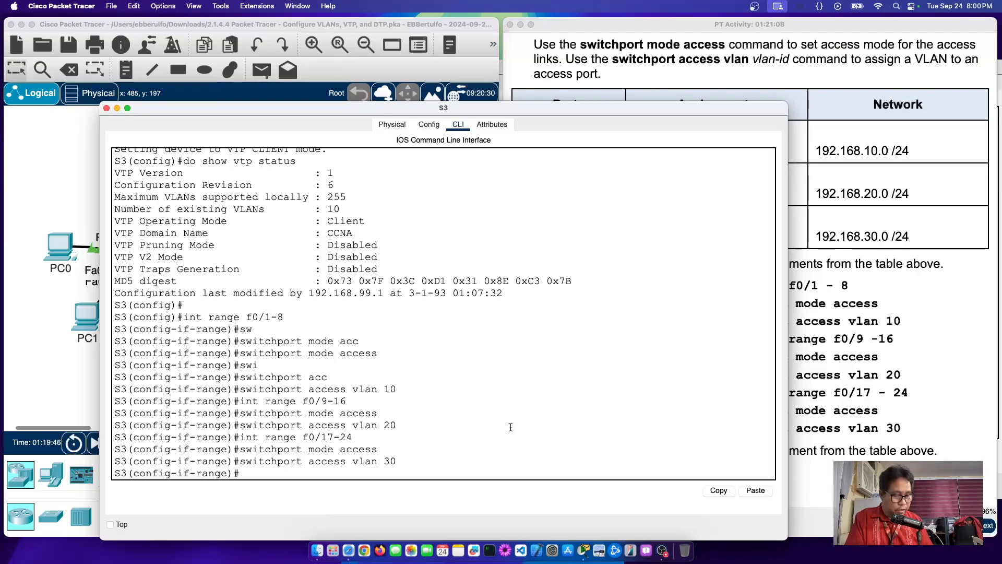
# Step: Run do show vlan brief on S3 and highlight the VLAN 10–99 rows
pyautogui.write('do show')
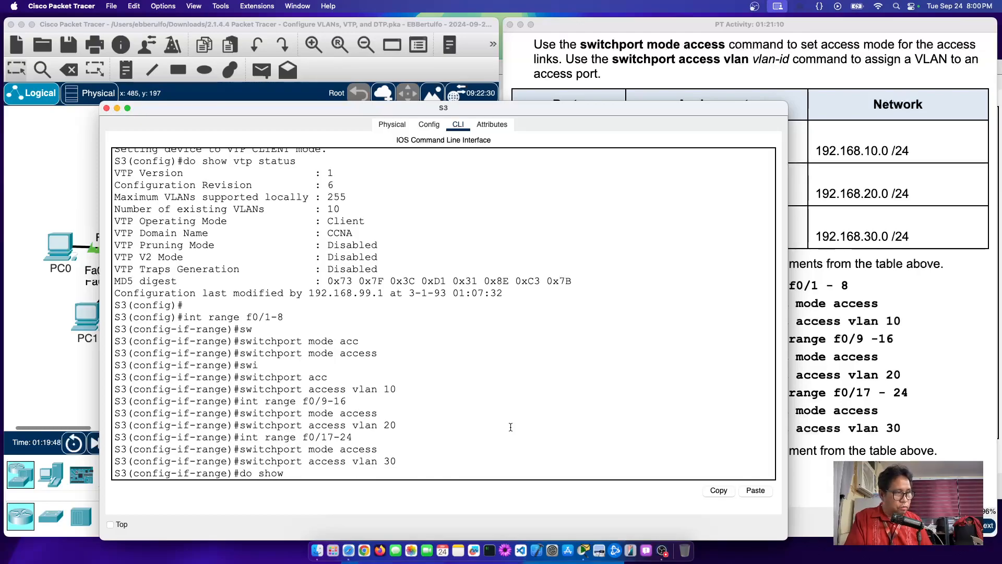
pyautogui.write(' vlan brief')
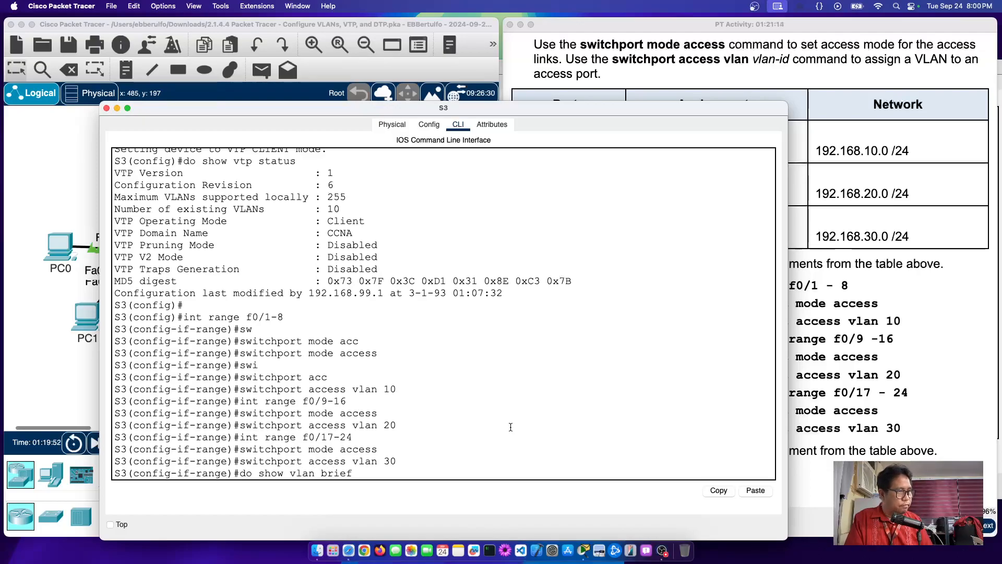
pyautogui.press('Return')
pyautogui.moveTo(114, 328); pyautogui.dragTo(723, 402)
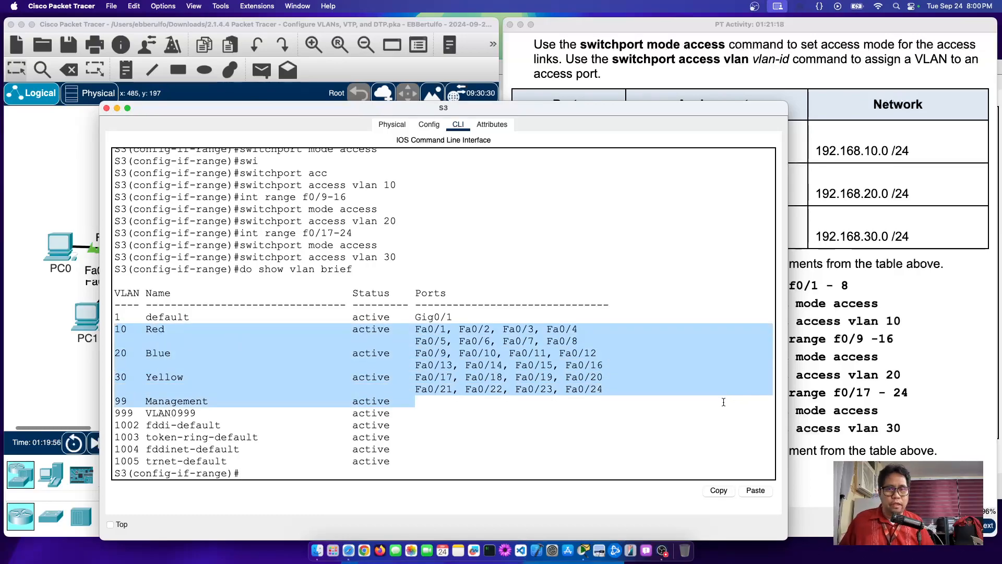
# Step: Scroll the activity instructions to Step 7's first ping test, then return to the topology
pyautogui.click(854, 211)
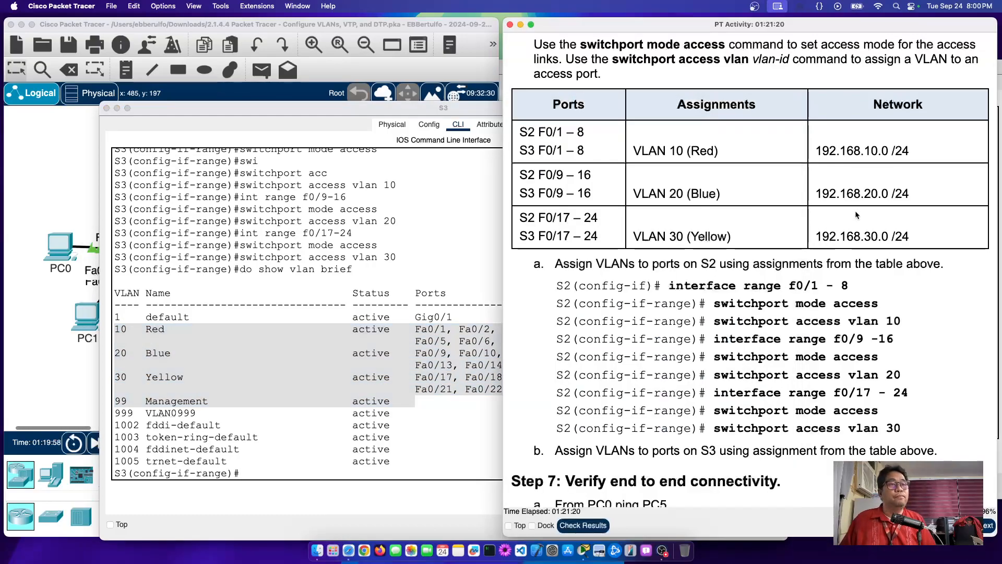
pyautogui.scroll(-3, 743, 278)
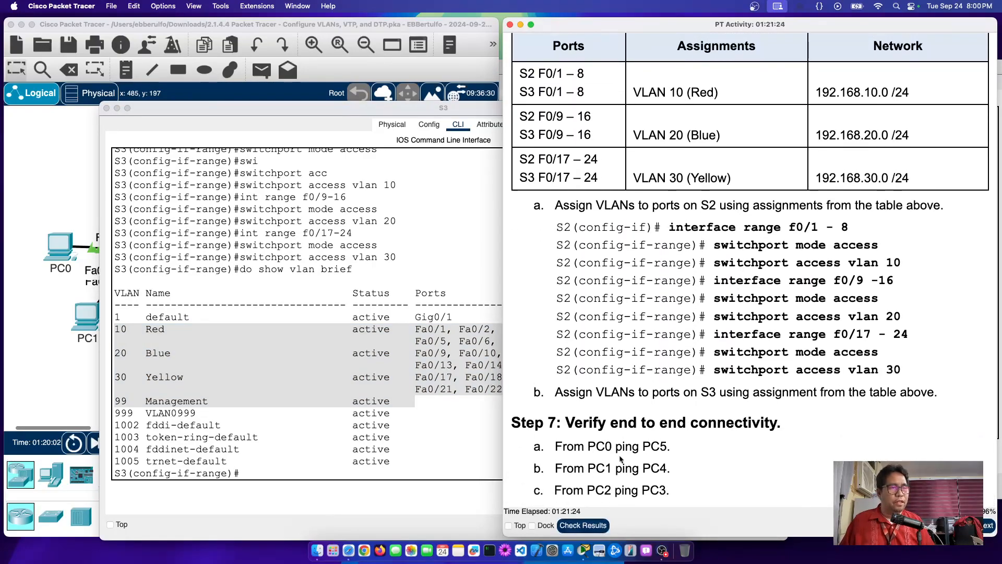
pyautogui.moveTo(552, 448); pyautogui.dragTo(700, 458)
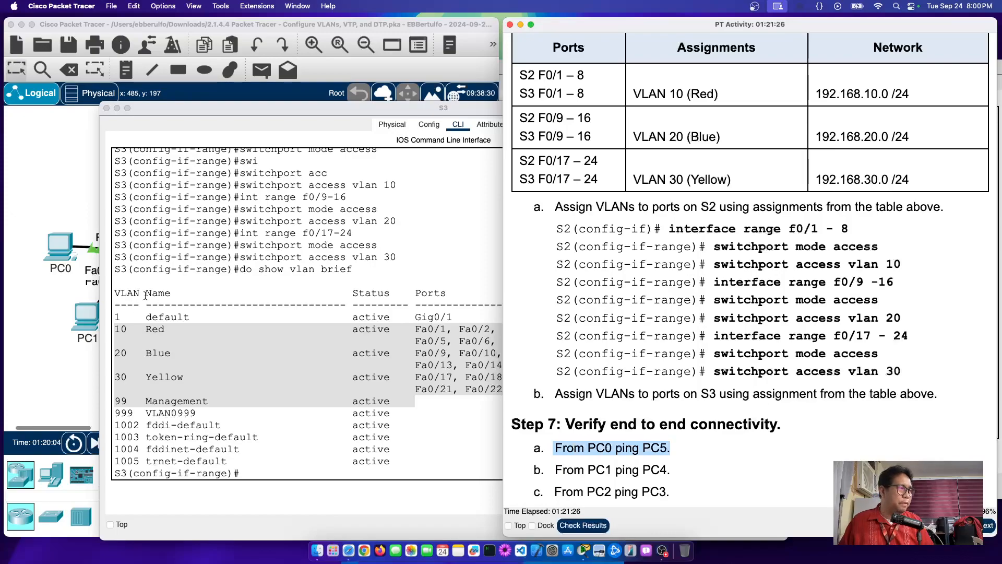
pyautogui.click(33, 196)
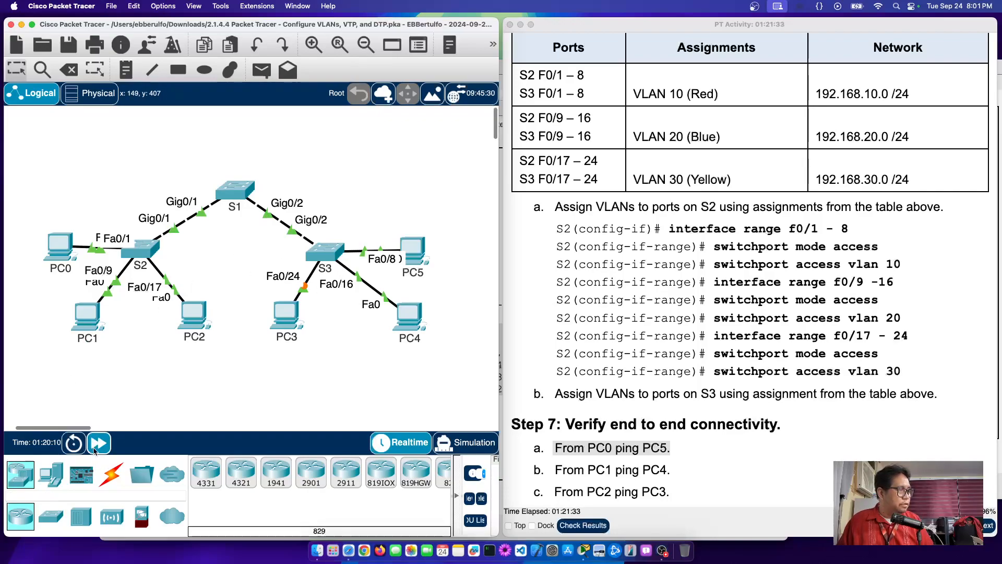
# Step: Fast-forward simulation time so the links come up, and maximize the Packet Tracer window
pyautogui.click(98, 443)
pyautogui.click(98, 442)
pyautogui.click(98, 443)
pyautogui.click(97, 442)
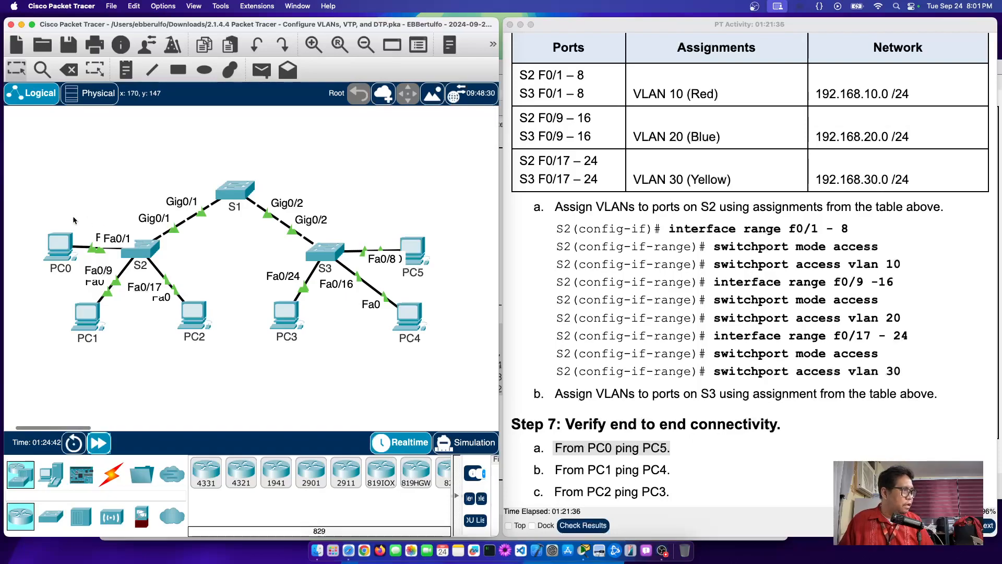
pyautogui.doubleClick(413, 25)
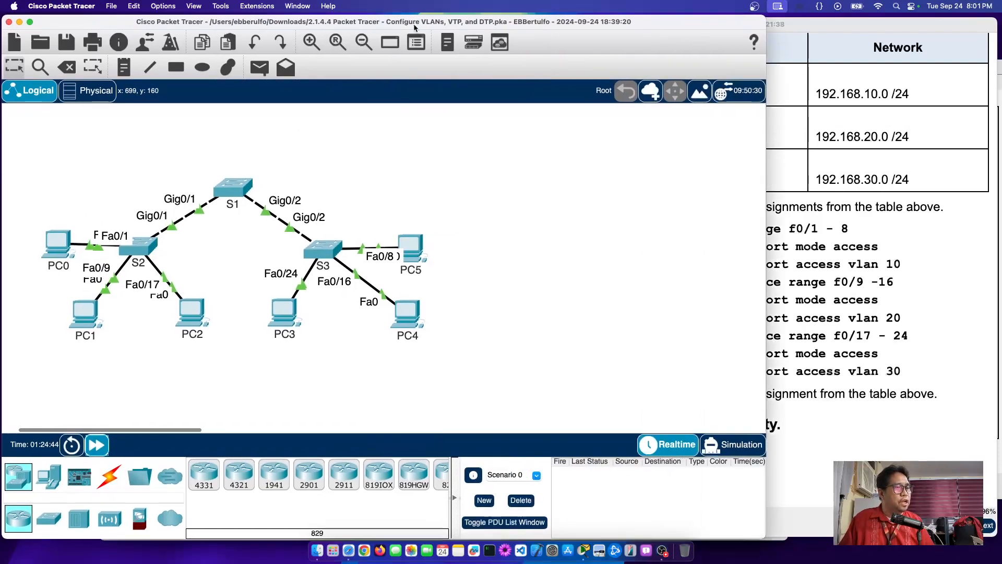
# Step: Add simple PDUs PC0→PC5, PC1→PC4 and PC2→PC3, then tile windows side by side
pyautogui.click(259, 69)
pyautogui.click(56, 241)
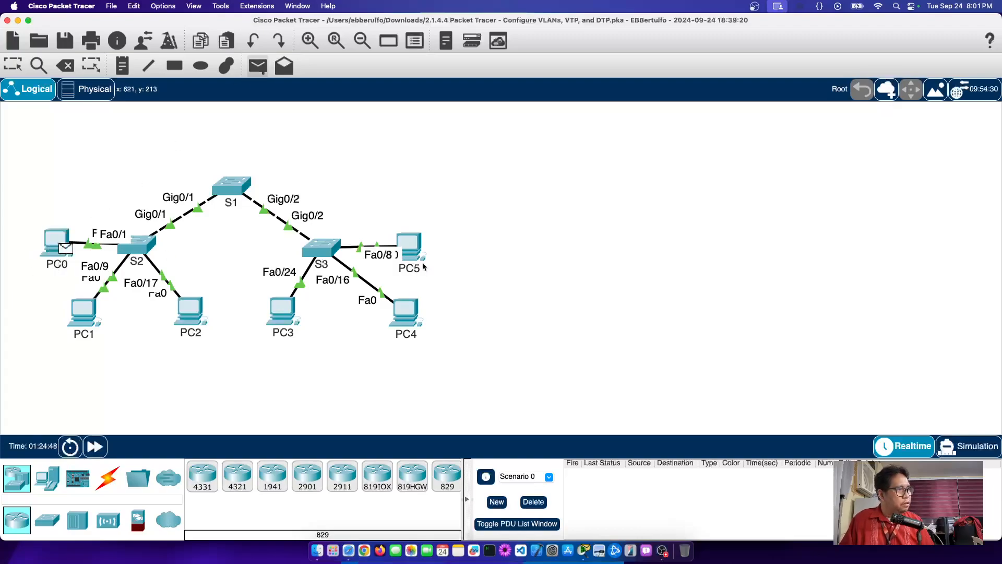
pyautogui.click(418, 248)
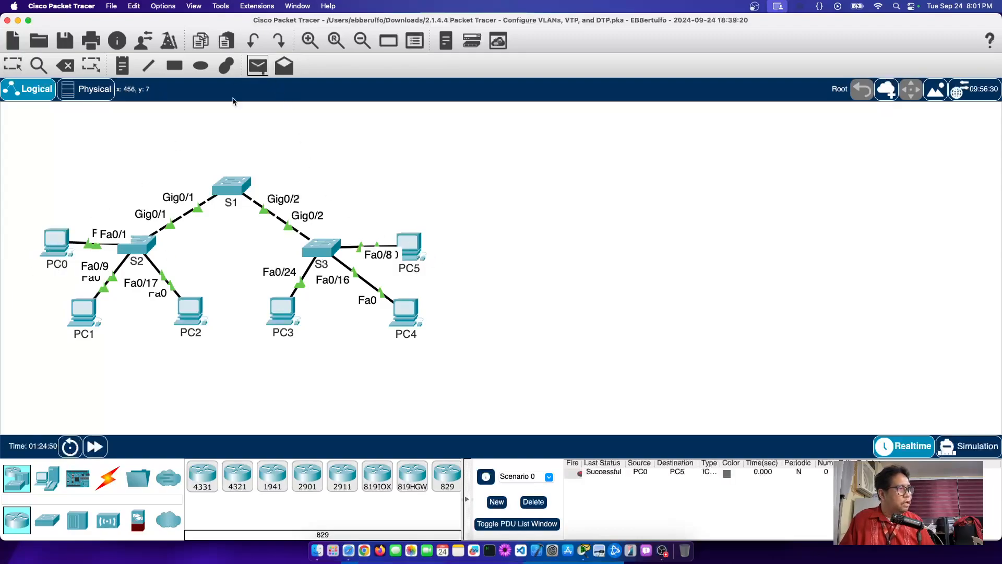
pyautogui.click(81, 324)
pyautogui.click(406, 312)
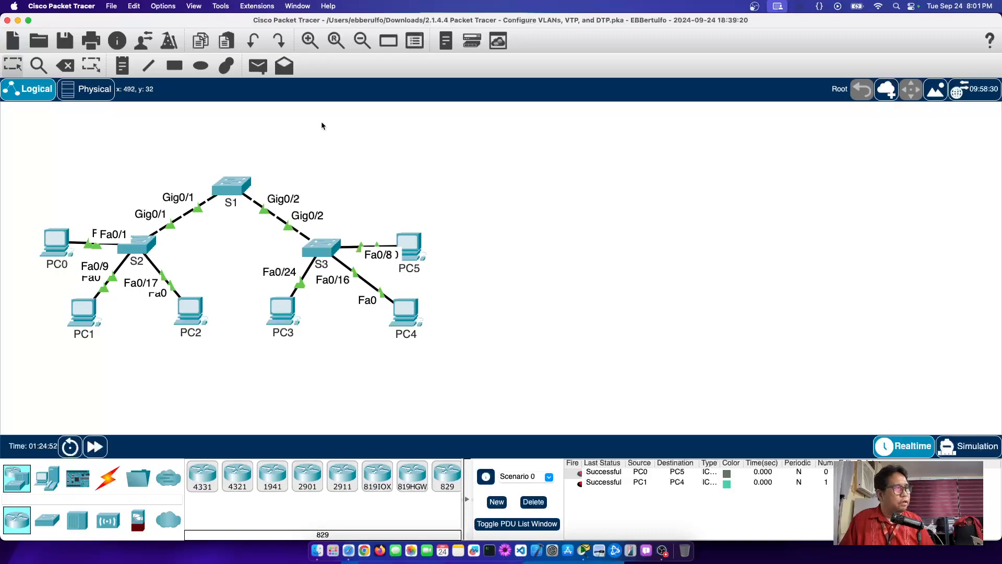
pyautogui.click(197, 315)
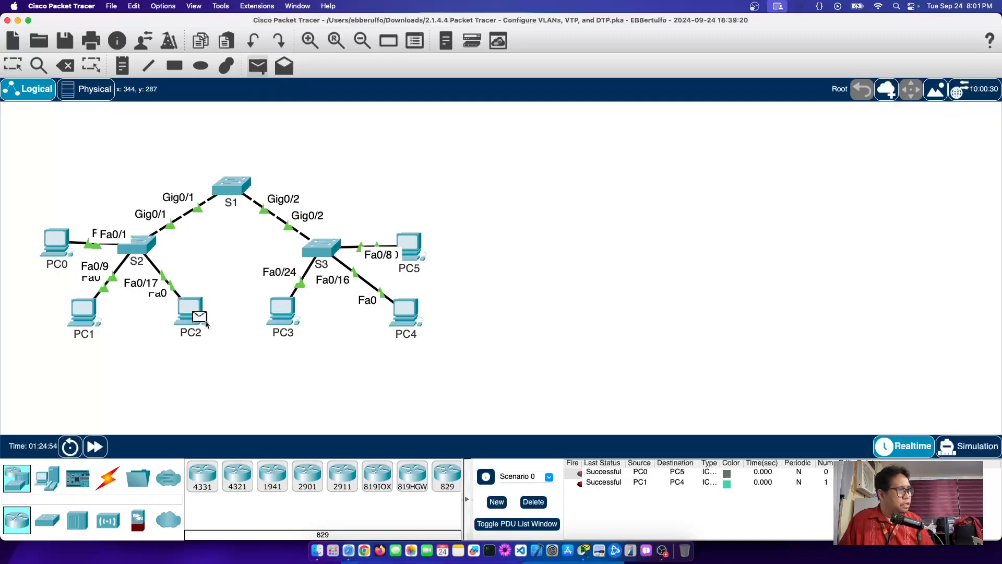
pyautogui.click(286, 314)
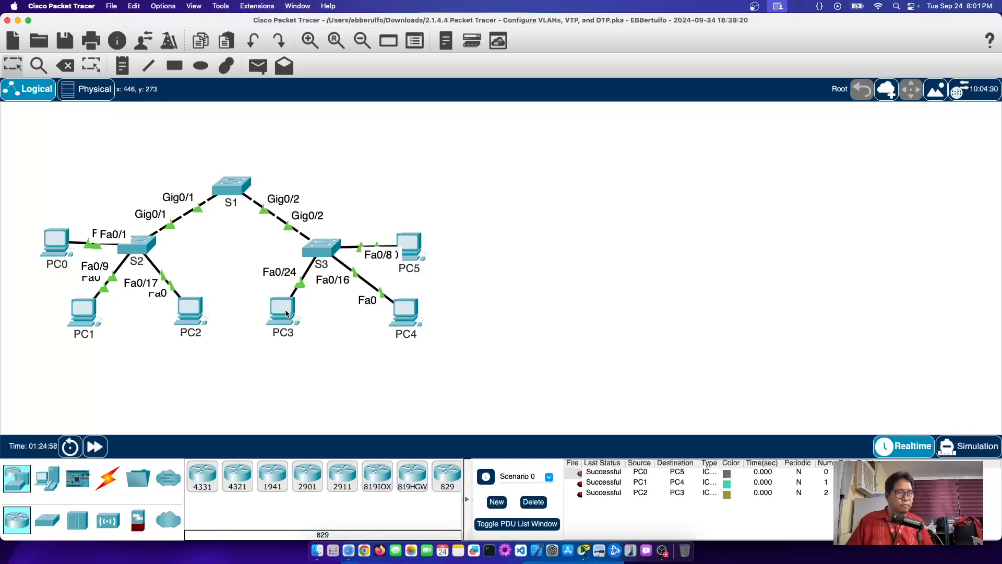
pyautogui.hotkey('ctrl', 'shift', 'Left')
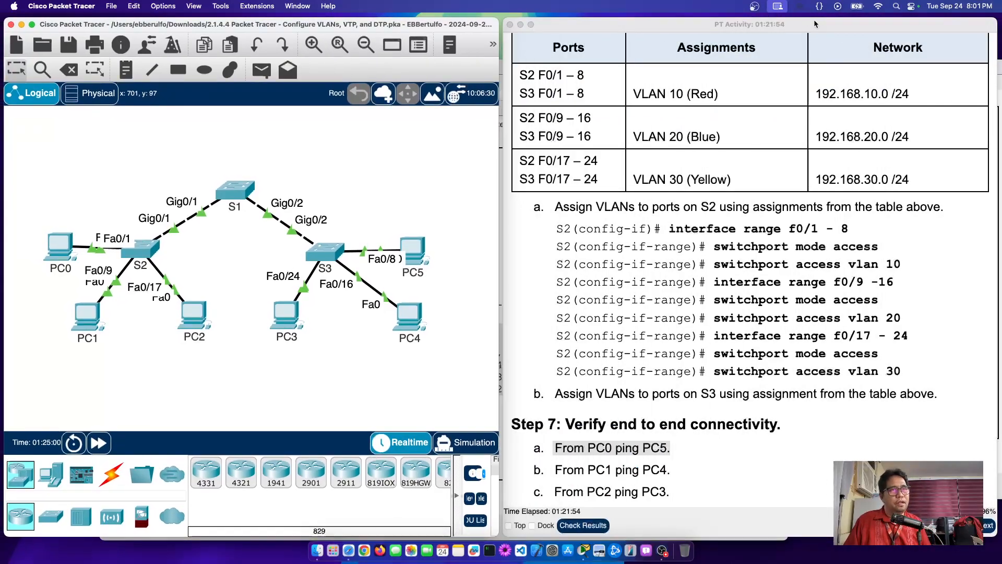